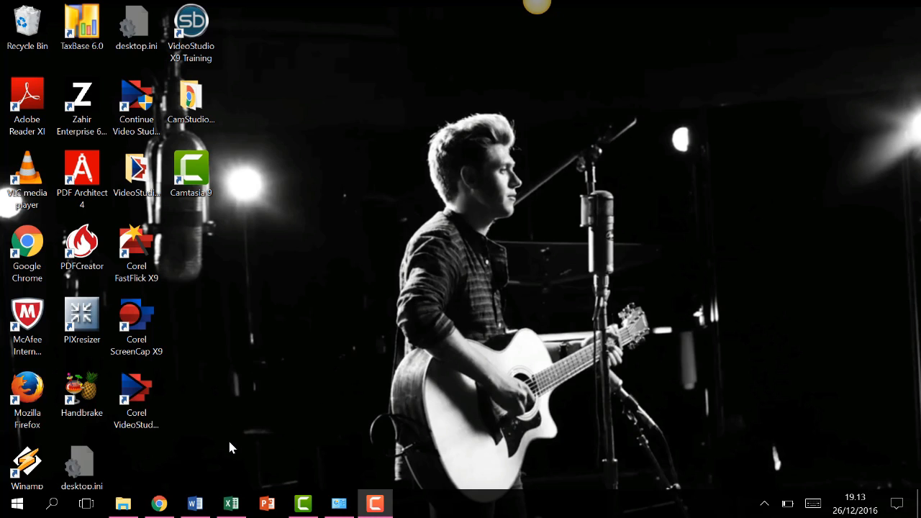
left_click(158, 508)
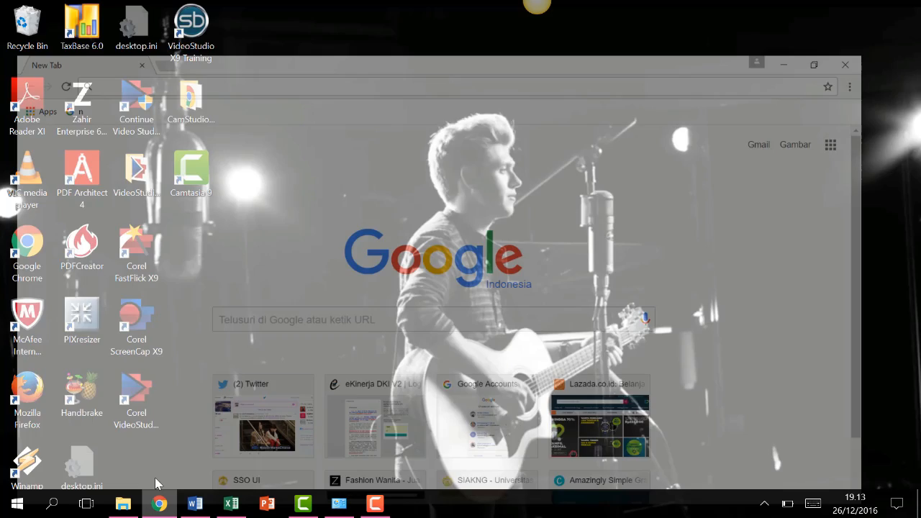
type("www.pajak.go.id")
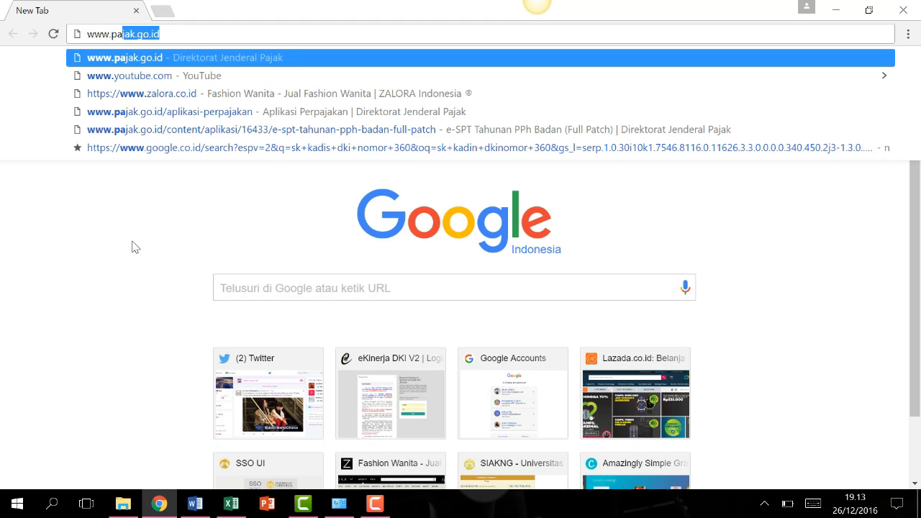
key("Return")
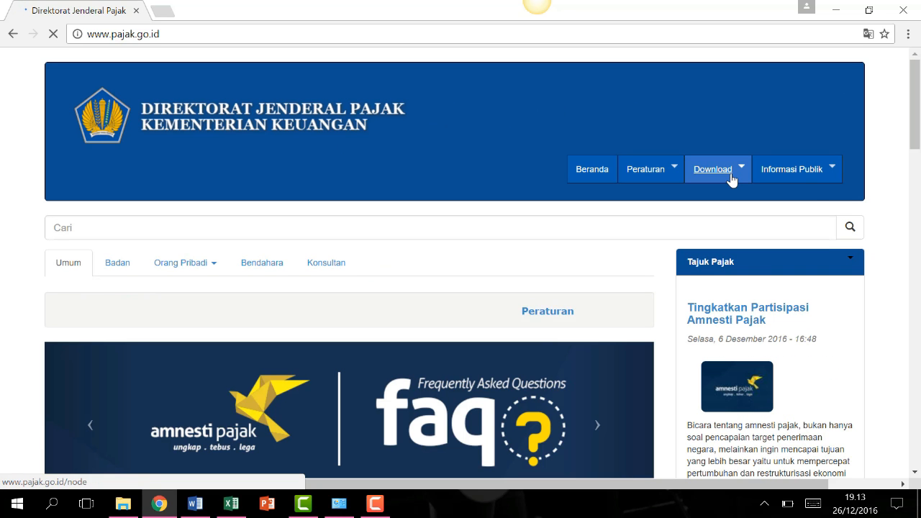
Open Download > Aplikasi Perpajakan (e-SPT) and scroll to the e-SPT Tahunan PPh Badan (Full Patch) entry.
left_click(730, 176)
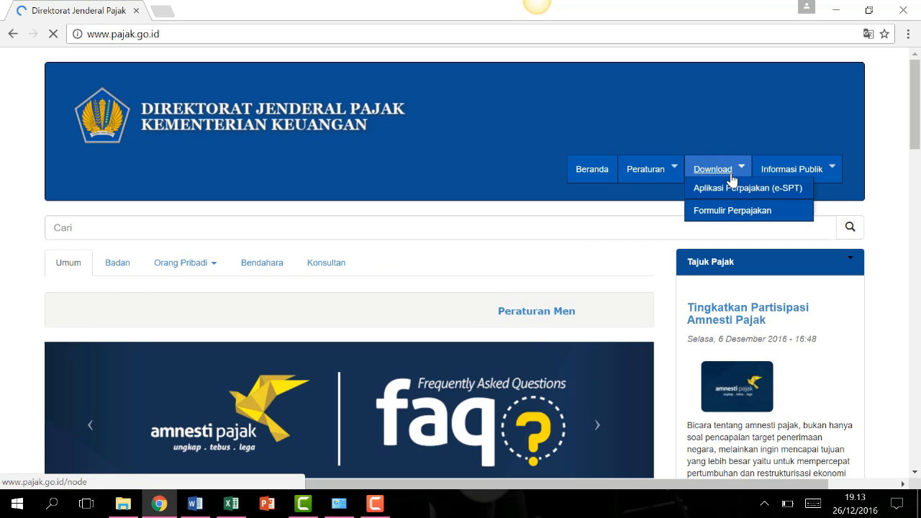
left_click(775, 193)
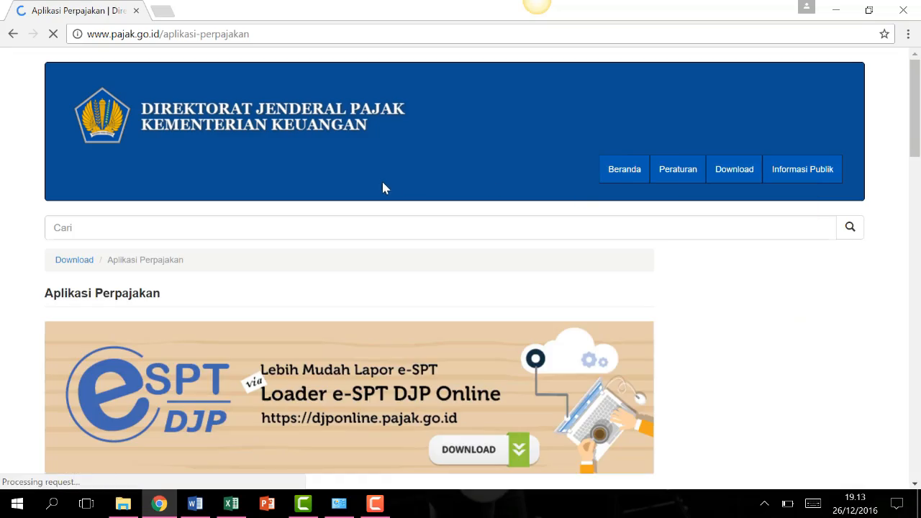
scroll(382, 184, "down", 9)
scroll(382, 184, "down", 10)
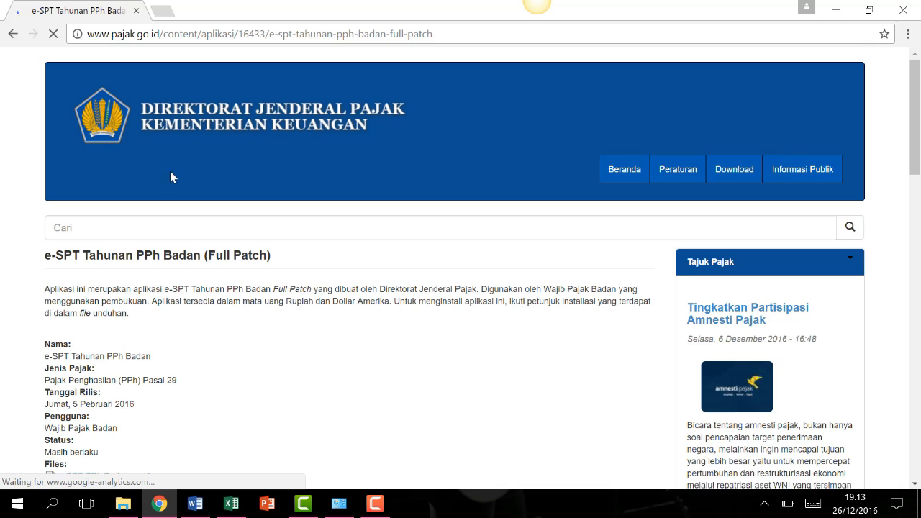
Download e-SPT PPh Badan.part1_.rar through part6_.rar from the page's Files list.
scroll(255, 313, "down", 1)
scroll(253, 309, "down", 2)
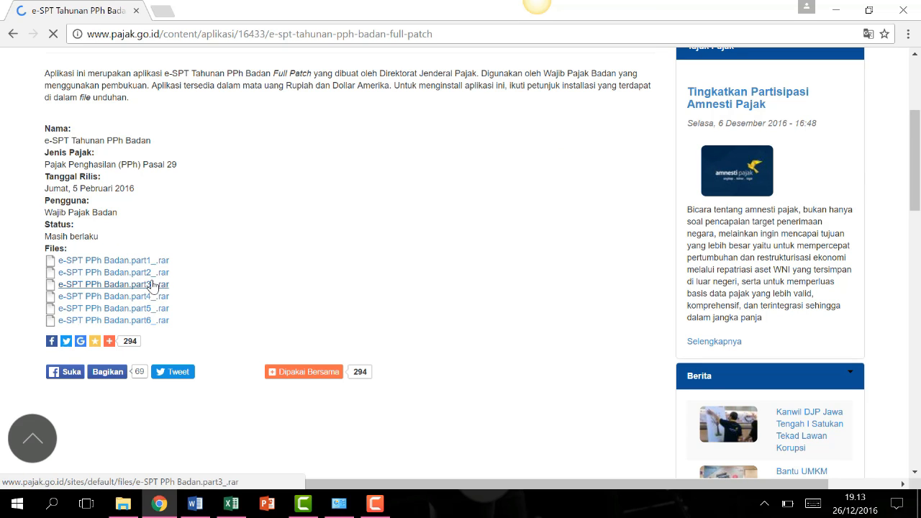
left_click(140, 262)
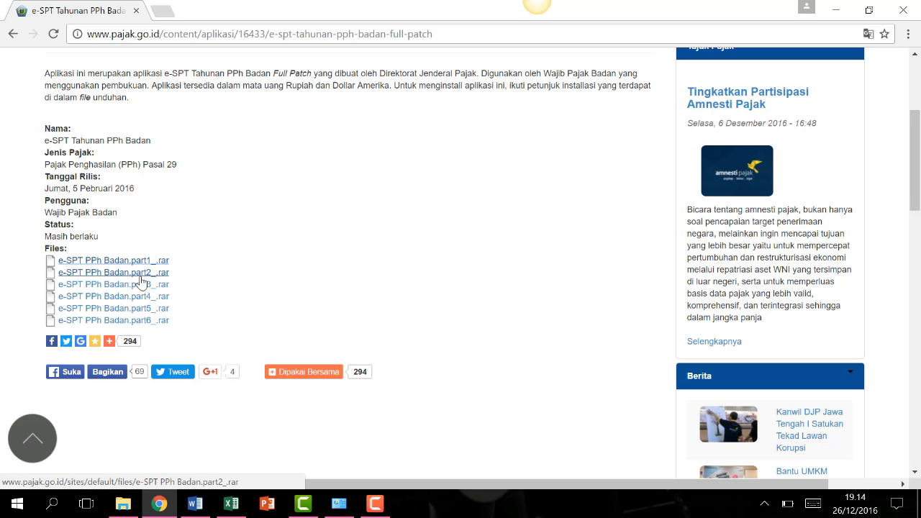
left_click(142, 278)
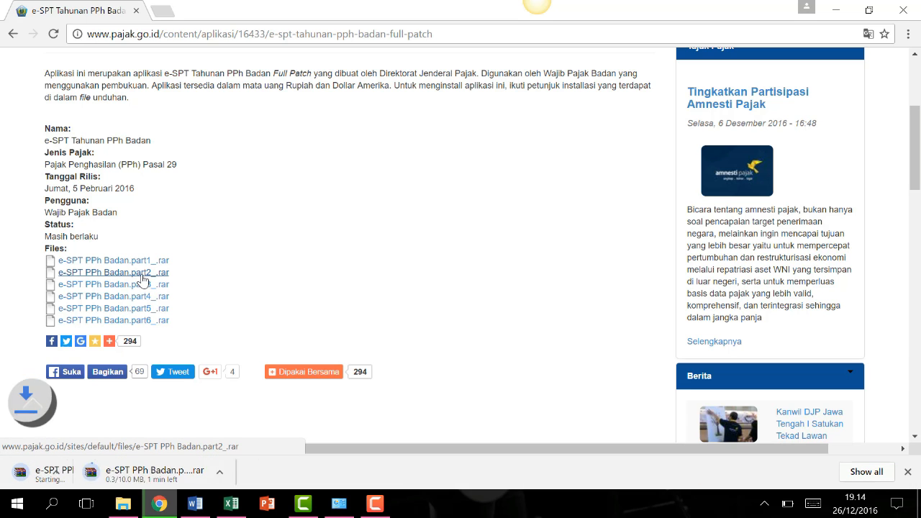
left_click(141, 286)
left_click(141, 300)
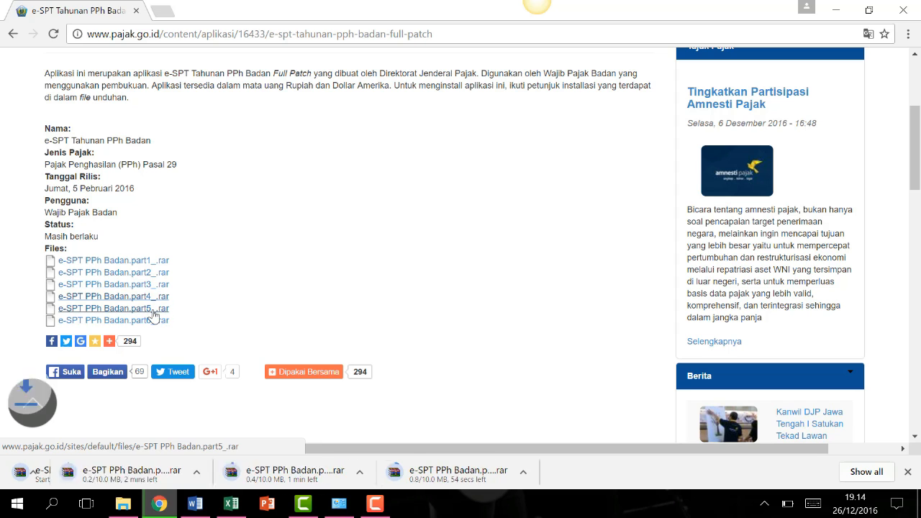
left_click(161, 315)
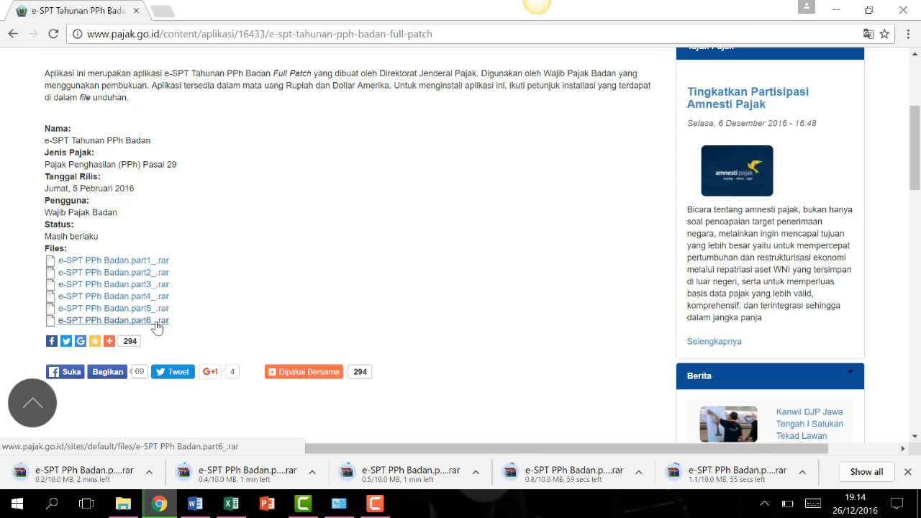
left_click(154, 322)
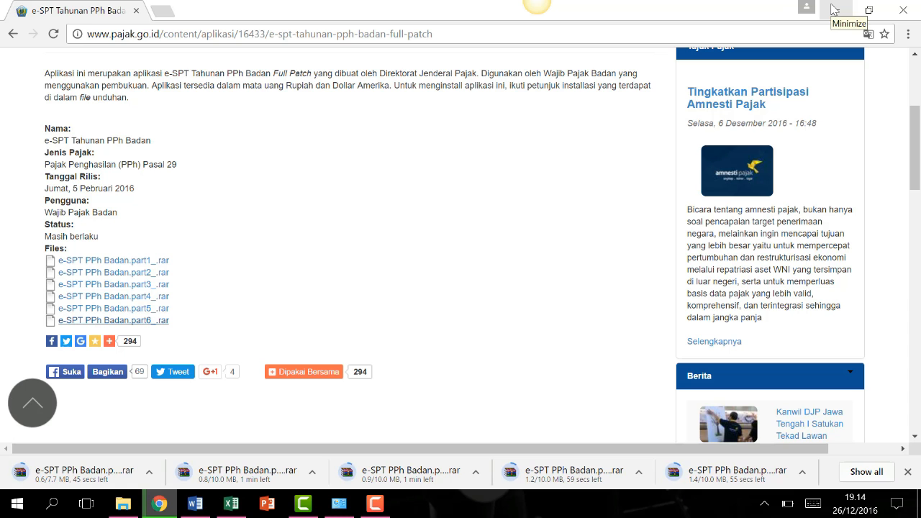
left_click(833, 9)
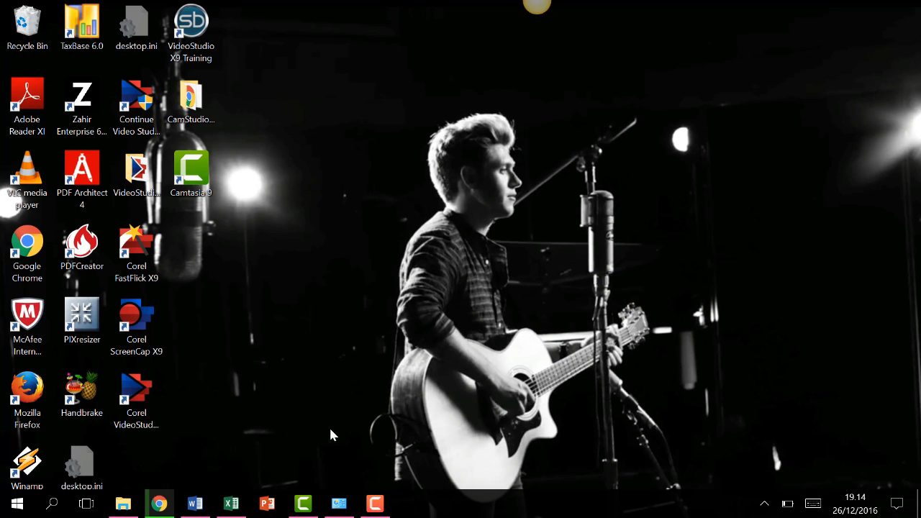
left_click(375, 503)
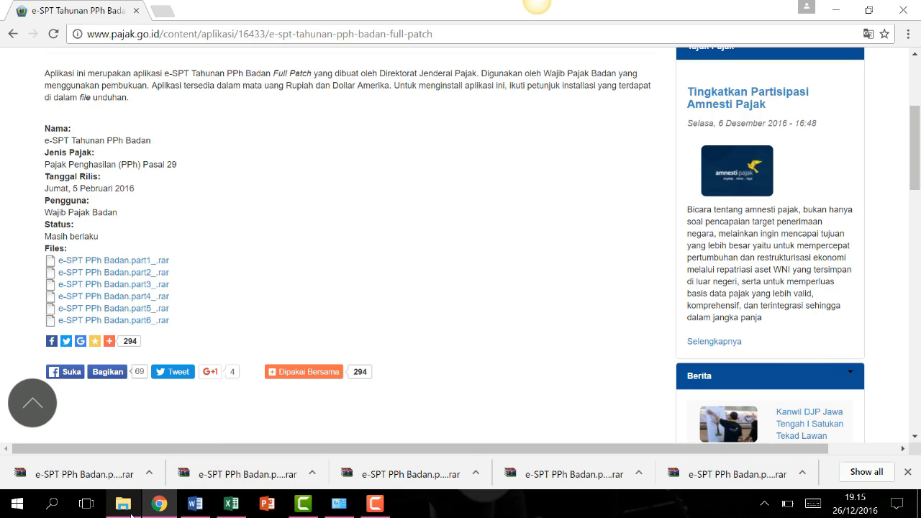
Extract the downloaded e-SPT PPh Badan.part1_.rar archive here in the download folder.
left_click(123, 504)
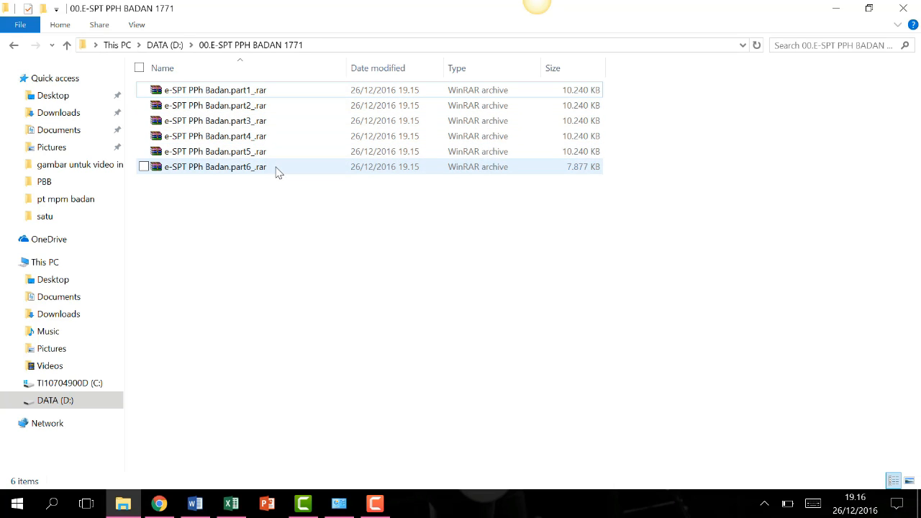
left_click(281, 92)
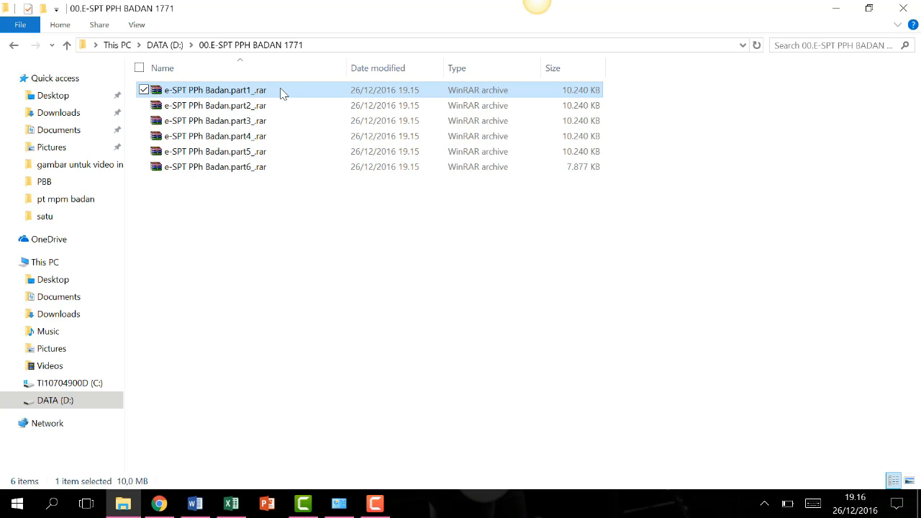
right_click(281, 92)
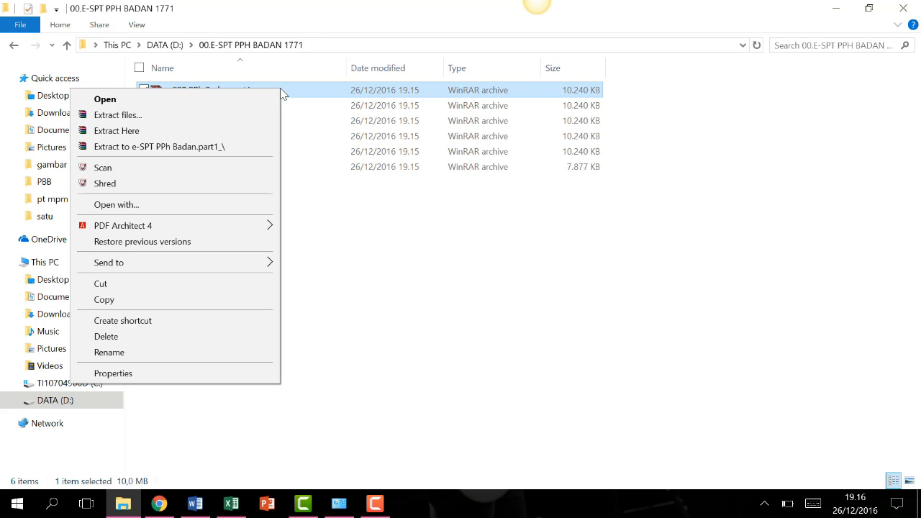
left_click(161, 130)
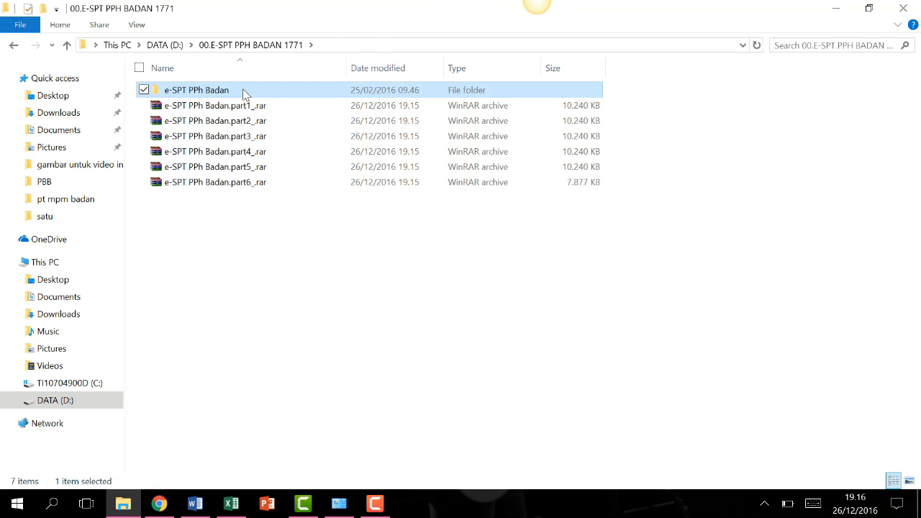
In the extracted folder, extract E-SPT PPh Badan.rar here.
double_click(243, 92)
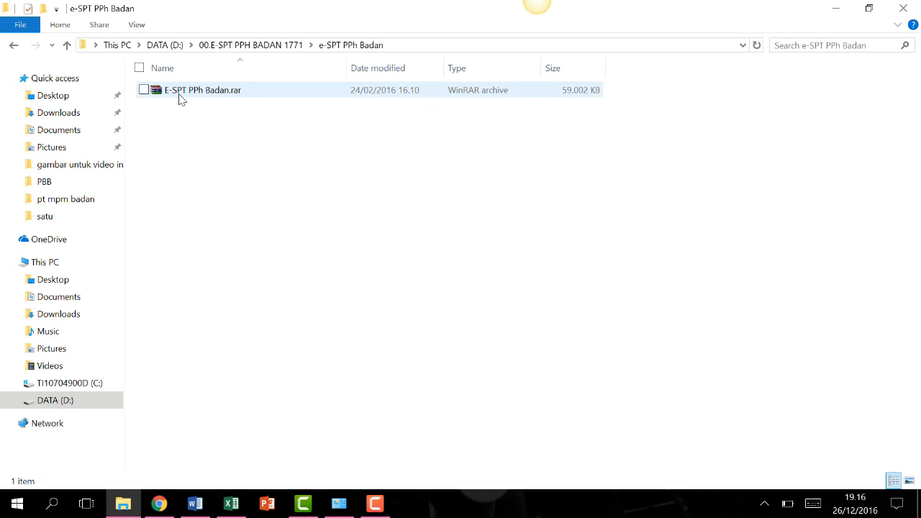
left_click(219, 97)
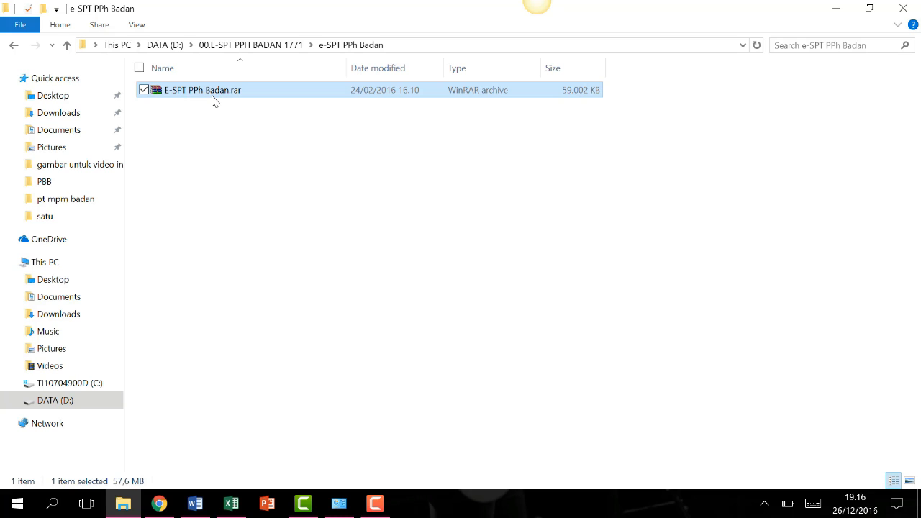
right_click(208, 101)
left_click(142, 137)
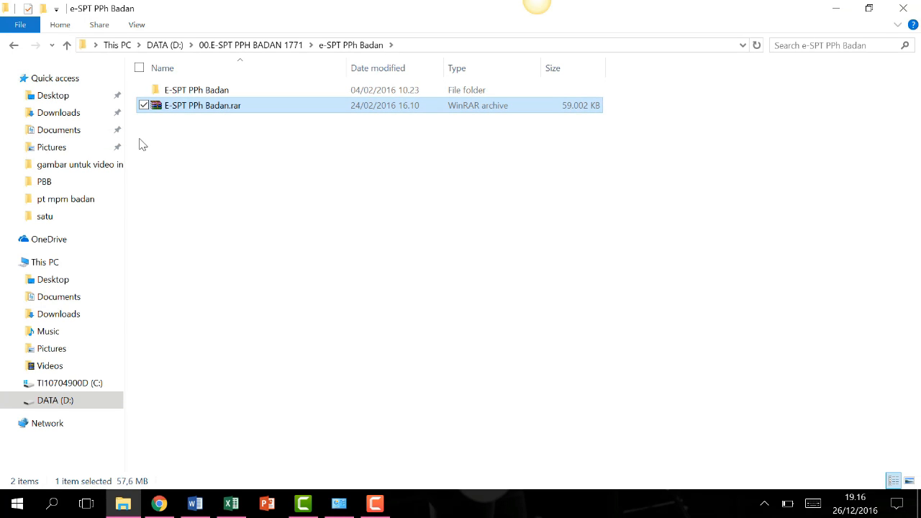
Open the E-SPT PPh Badan folder to view 1.exe, 2.msi, 3.exe and Cara Instalasi.txt.
double_click(207, 95)
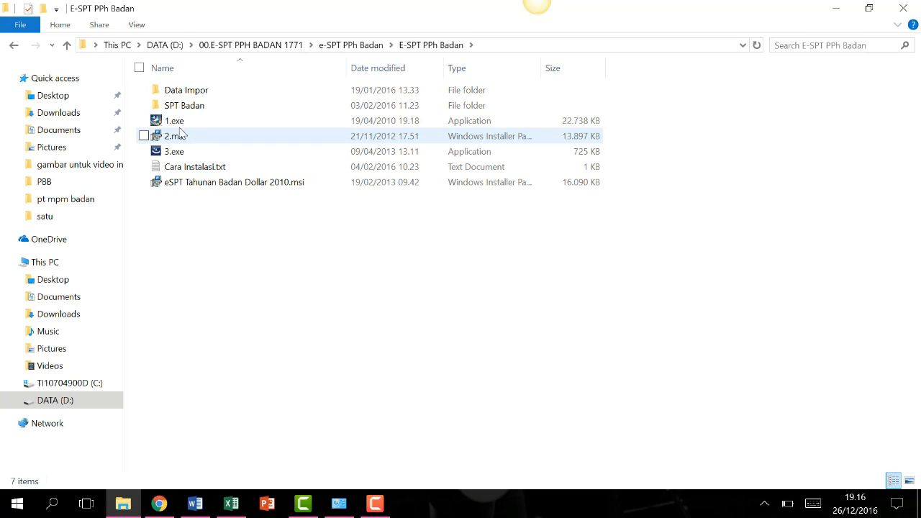
mouse_move(196, 135)
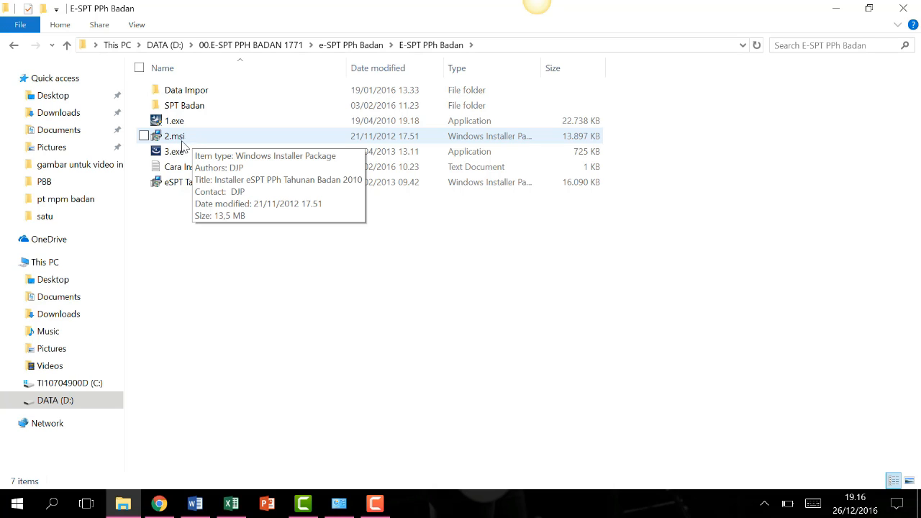
mouse_move(190, 157)
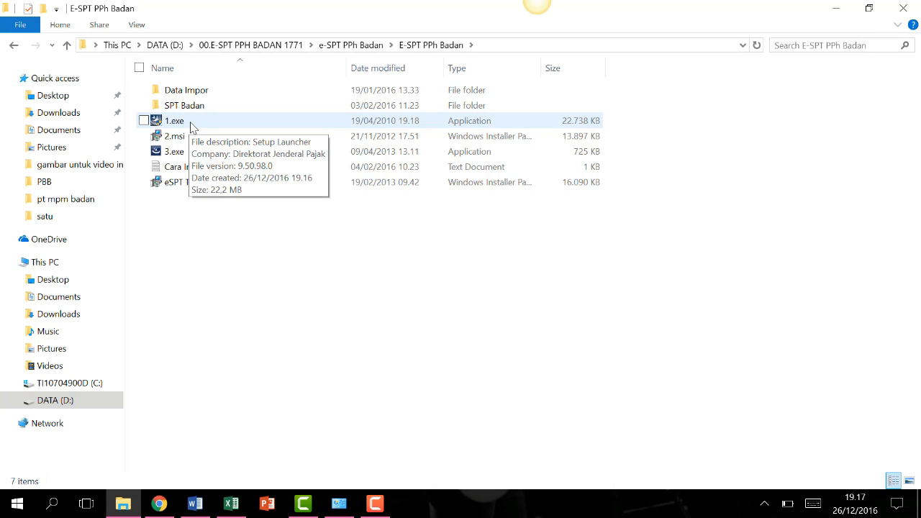
Install eSPT PPh Badan 2009 from 1.exe using the default customer information, installation and database folders.
double_click(190, 127)
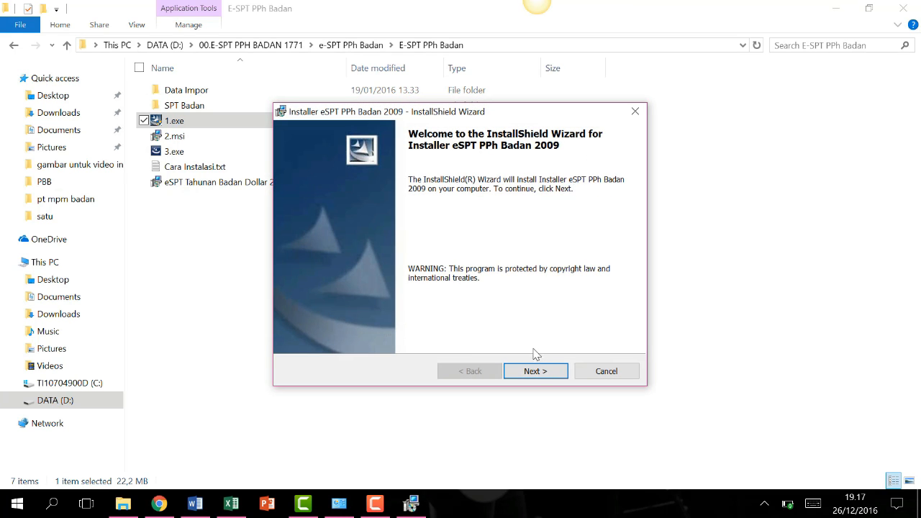
left_click(536, 371)
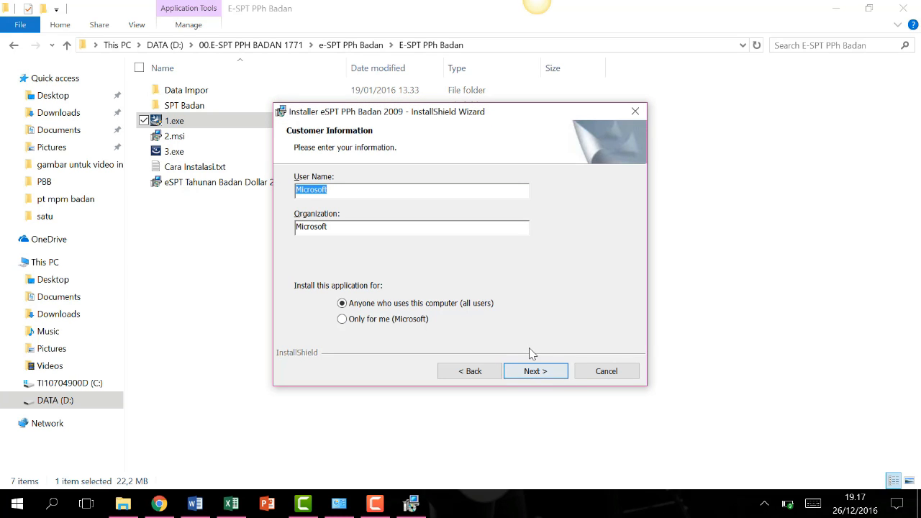
left_click(532, 372)
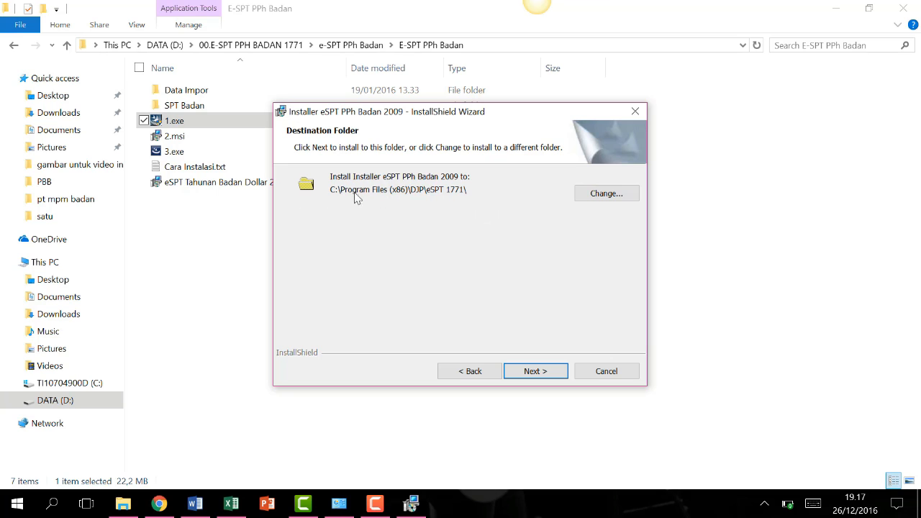
left_click(526, 378)
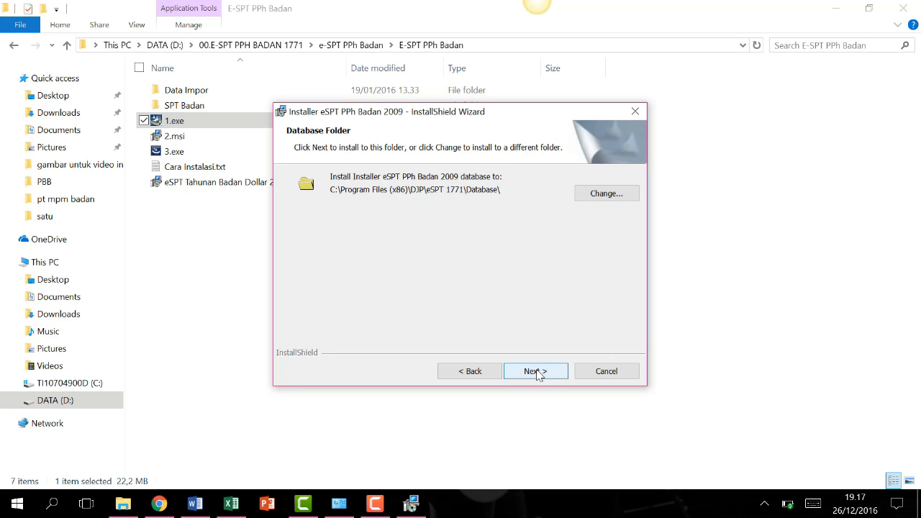
left_click(536, 374)
left_click(536, 372)
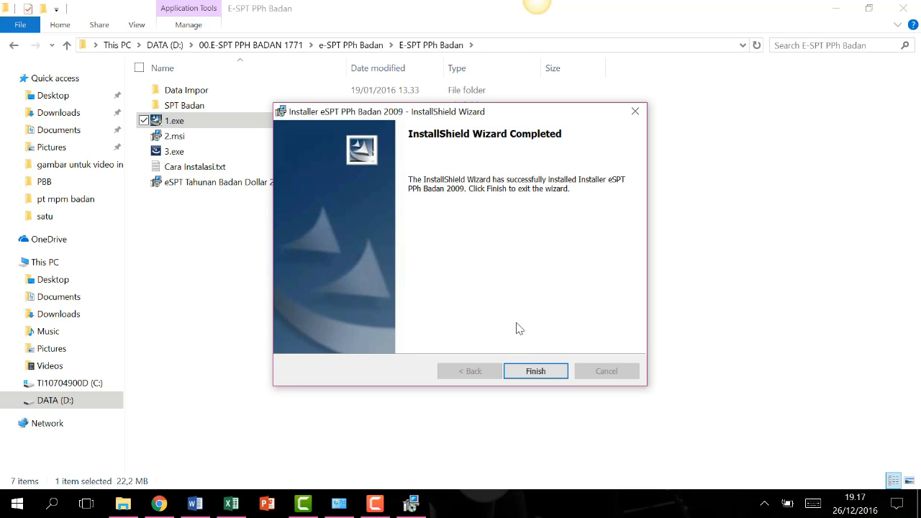
left_click(538, 371)
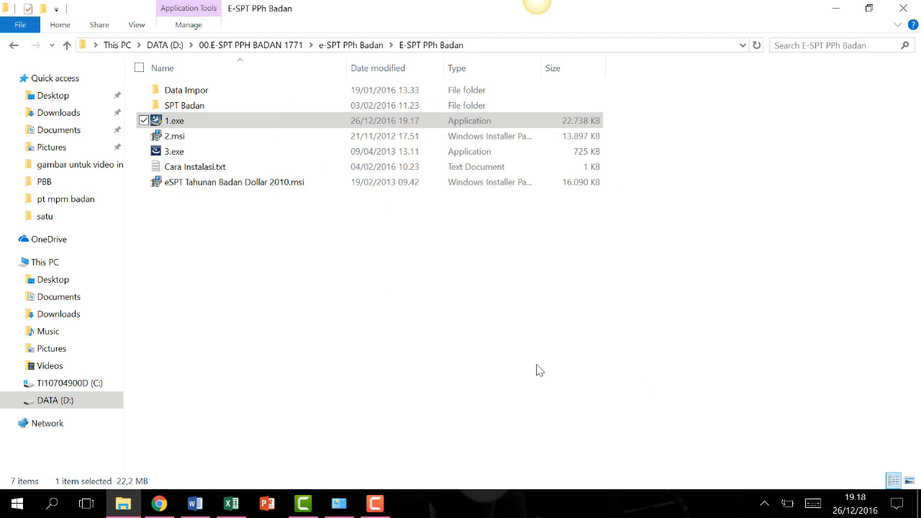
Run 2.msi and install eSPT PPh Badan 2010, keeping default customer info, destination and database folders.
double_click(216, 142)
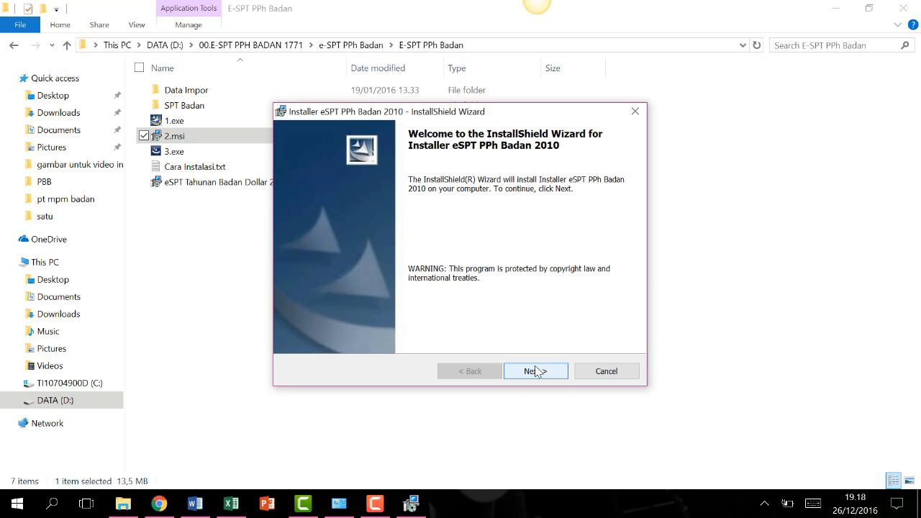
left_click(535, 371)
left_click(535, 371)
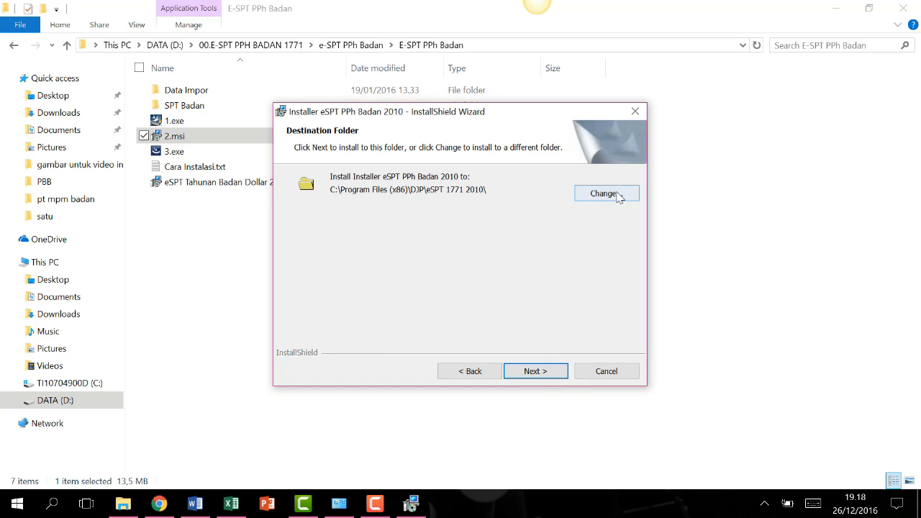
left_click(534, 371)
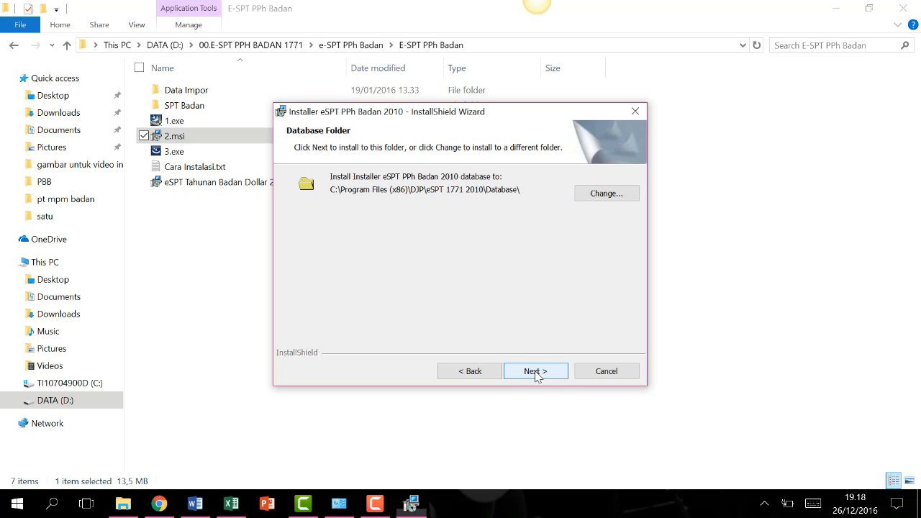
left_click(536, 372)
left_click(536, 372)
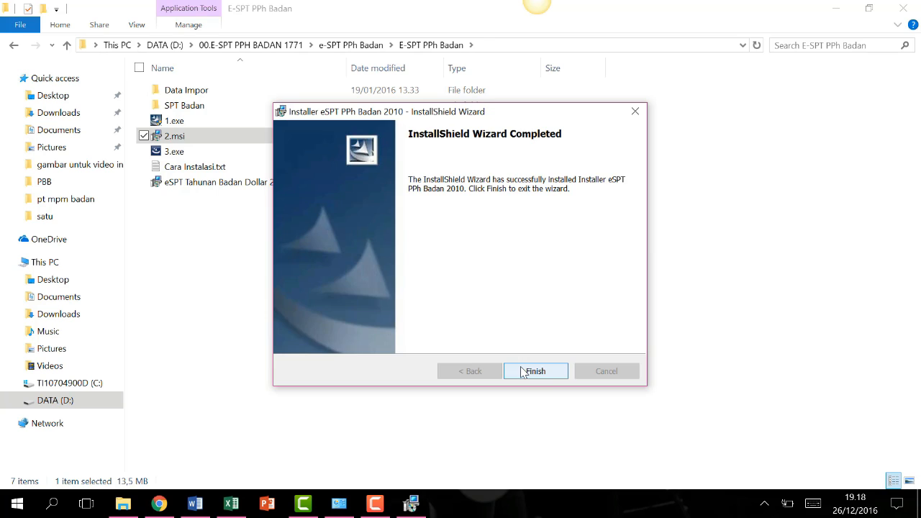
left_click(532, 371)
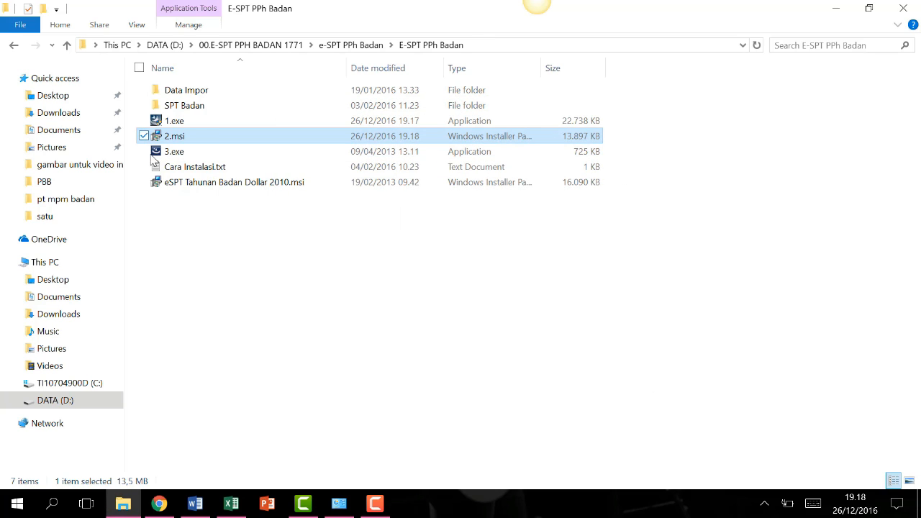
Run 3.exe and apply its Update patch to eSPT PPh Badan 2010.
double_click(194, 157)
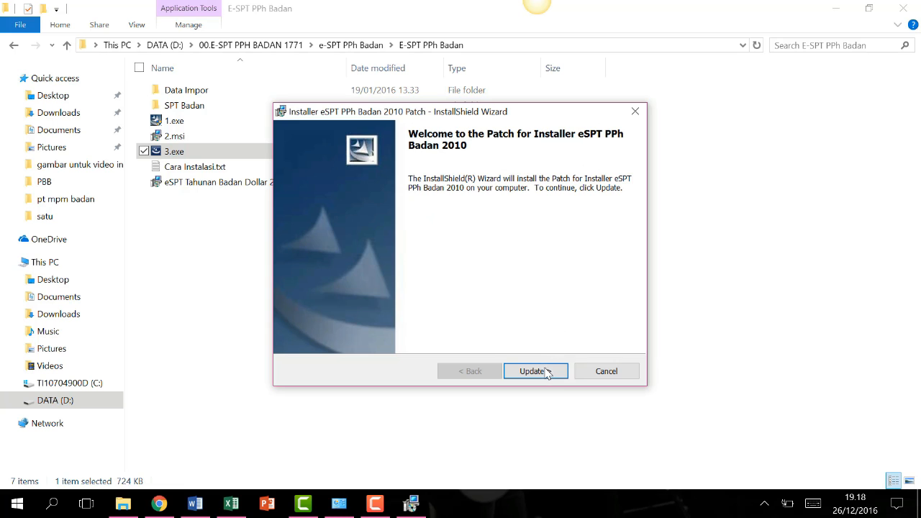
left_click(545, 371)
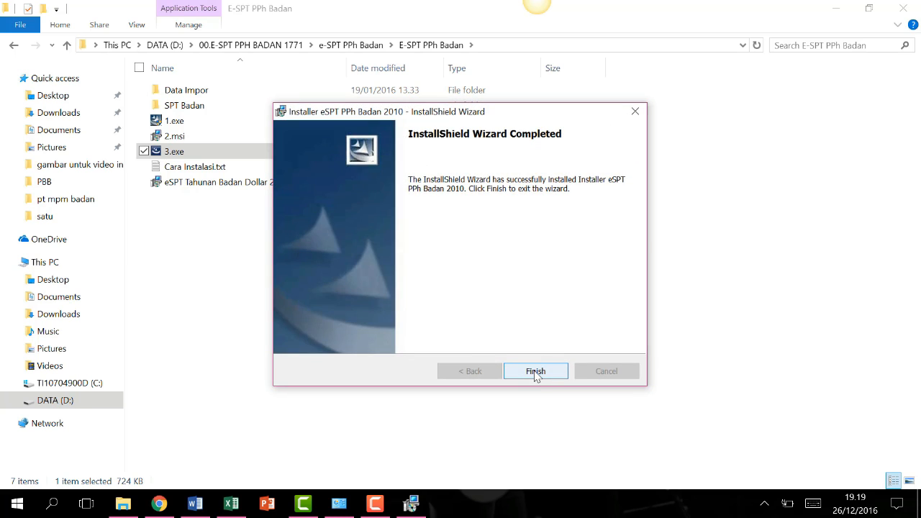
left_click(535, 373)
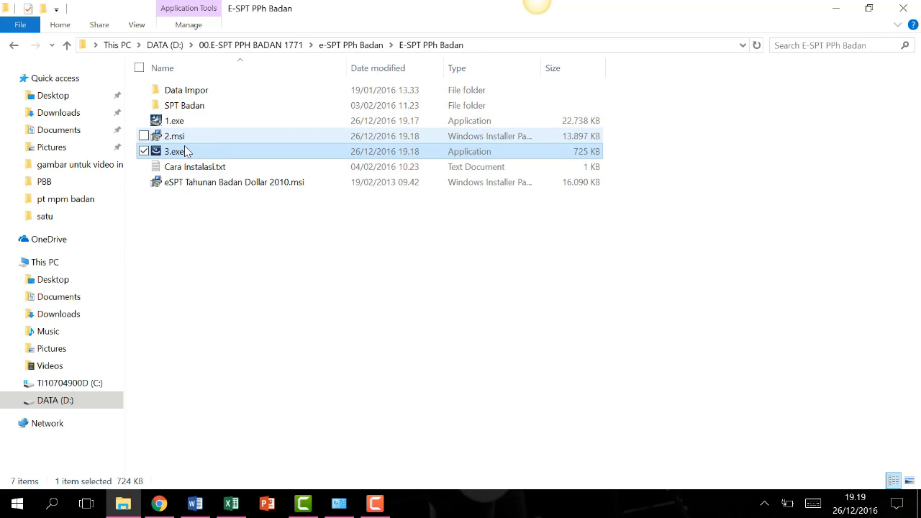
Go to This PC and open drive TI10704900D (C:).
left_click(72, 266)
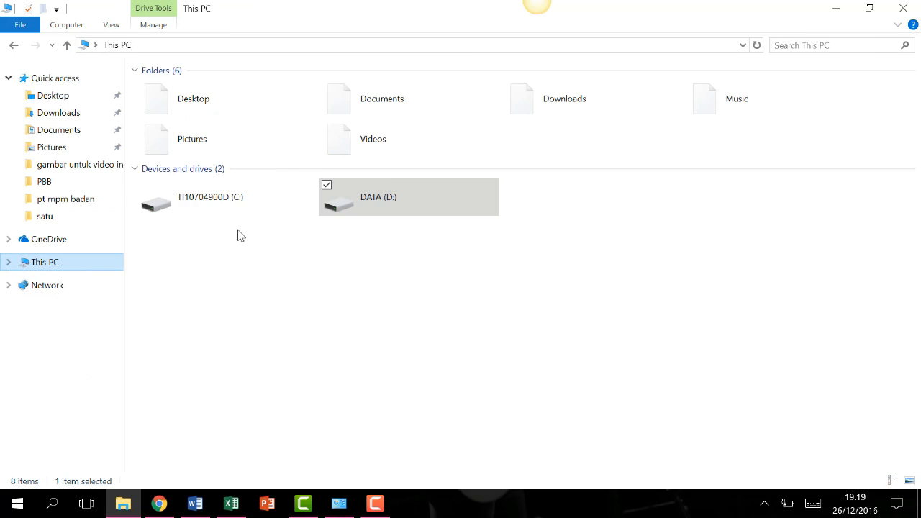
double_click(264, 202)
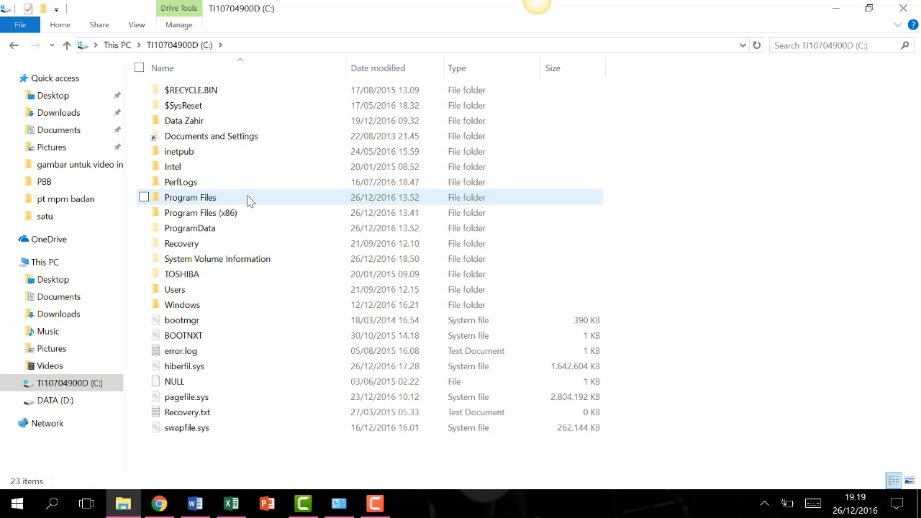
Browse to Program Files (x86)\DJP\eSPT 1771 2010 and run espt pph 1771 2010 v1.2.exe.
double_click(252, 215)
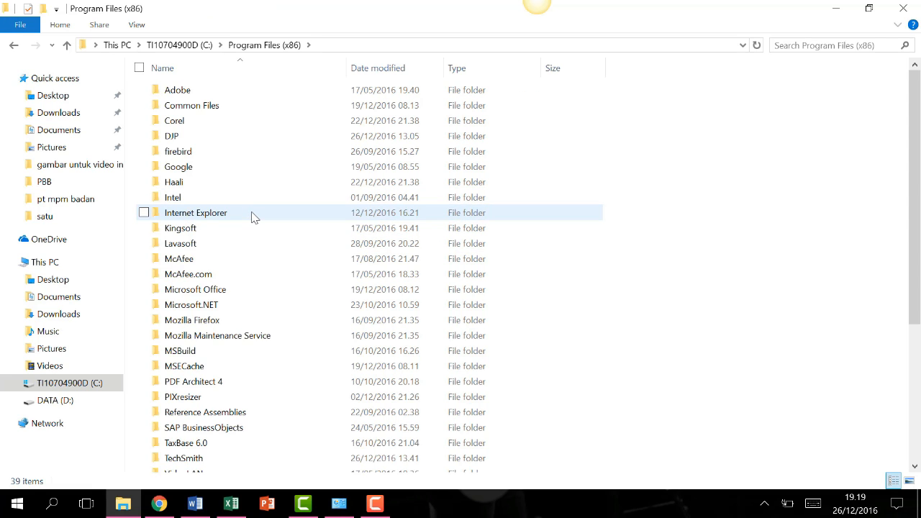
double_click(200, 141)
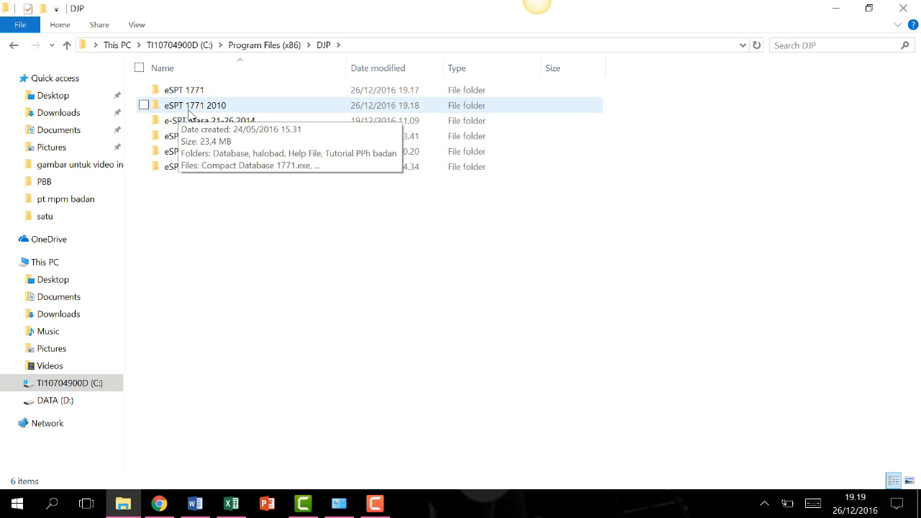
double_click(239, 109)
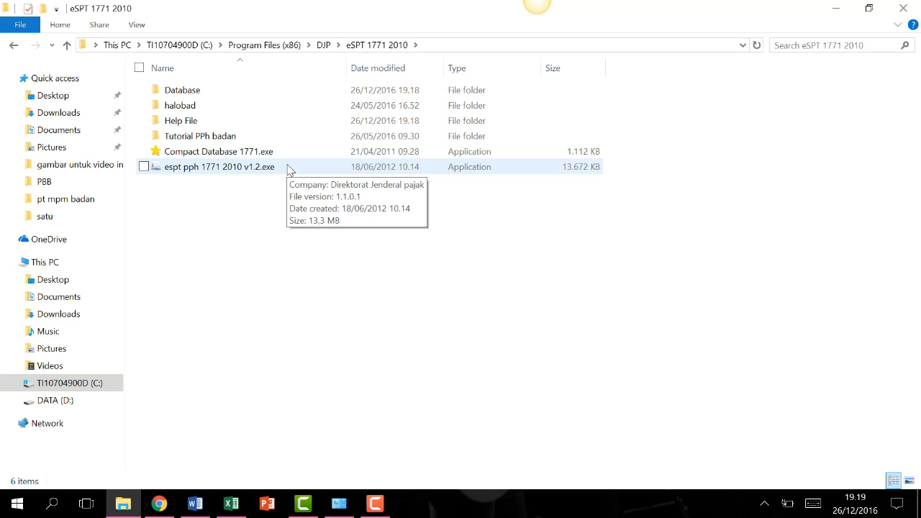
double_click(289, 167)
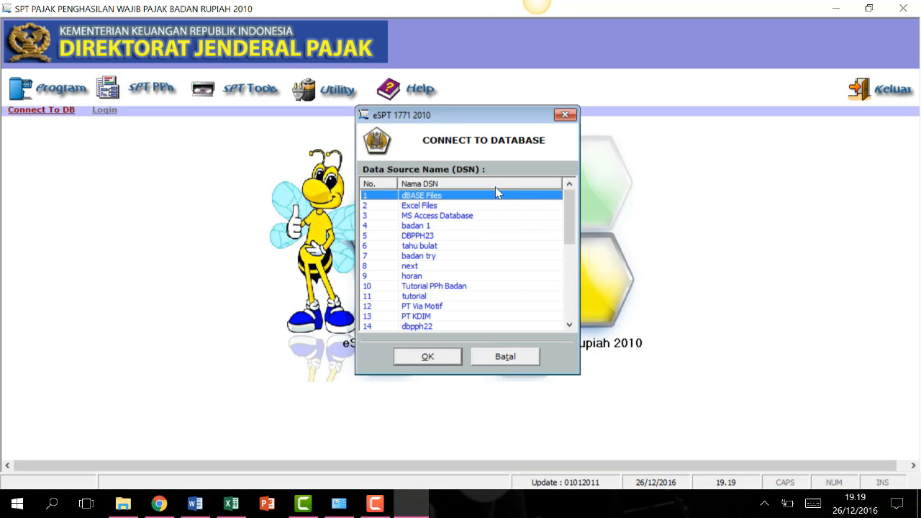
Scroll through the Connect To Database DSN list, then exit eSPT without connecting.
left_click_drag(570, 234, 572, 302)
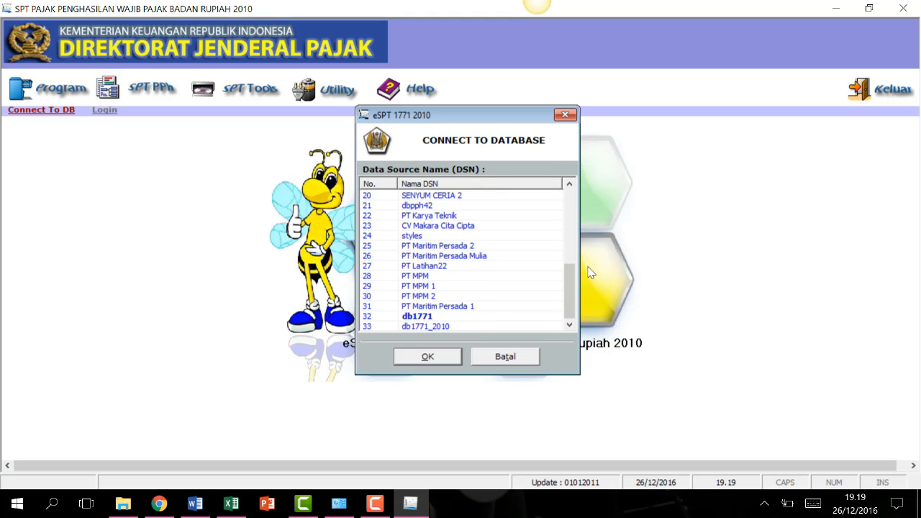
left_click_drag(569, 284, 569, 199)
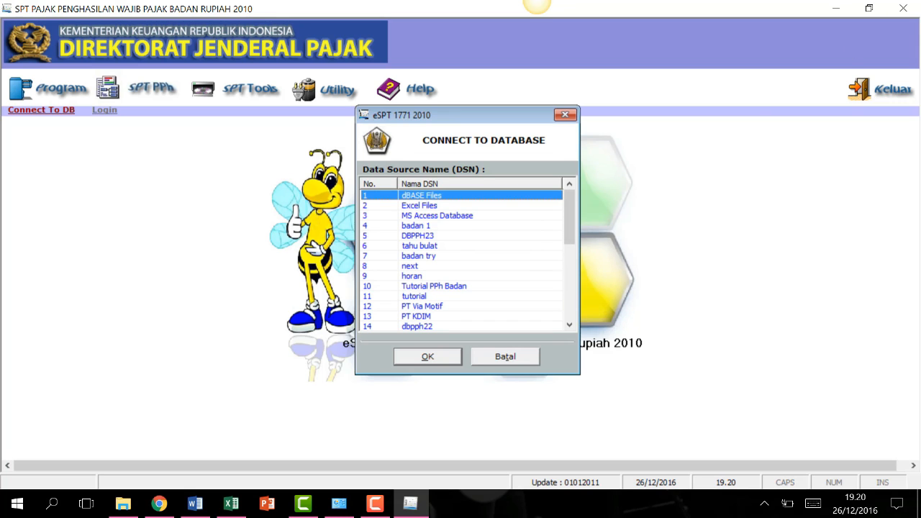
left_click(912, 5)
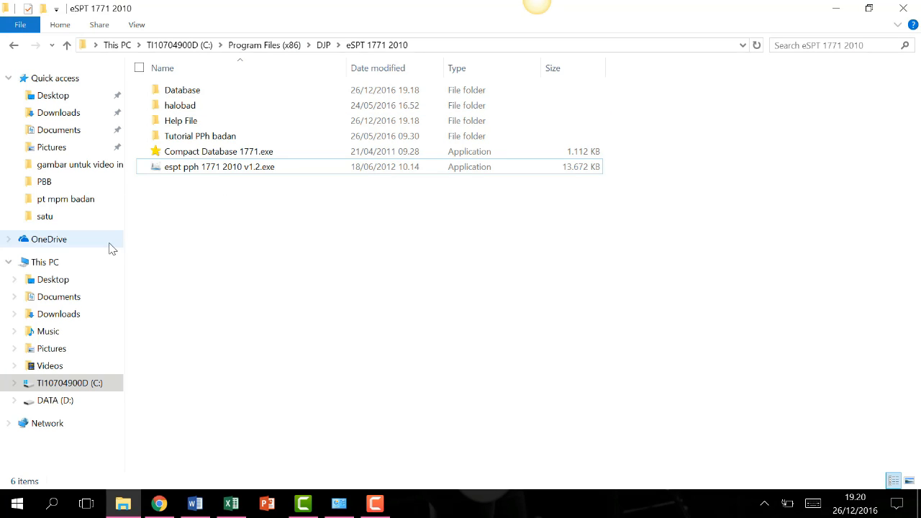
Copy db17712010.mdb from C:\Program Files (x86)\DJP\eSPT 1771 2010\Database, then open drive DATA (D:).
left_click(97, 266)
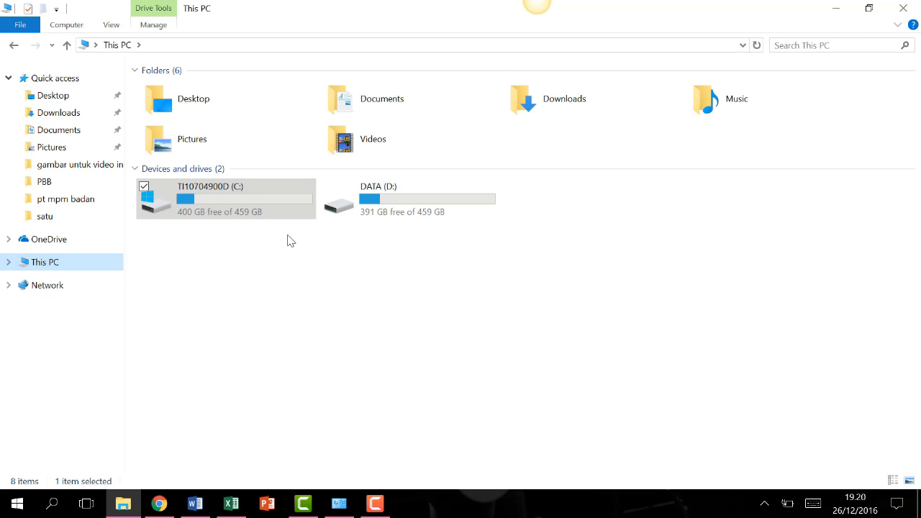
double_click(244, 200)
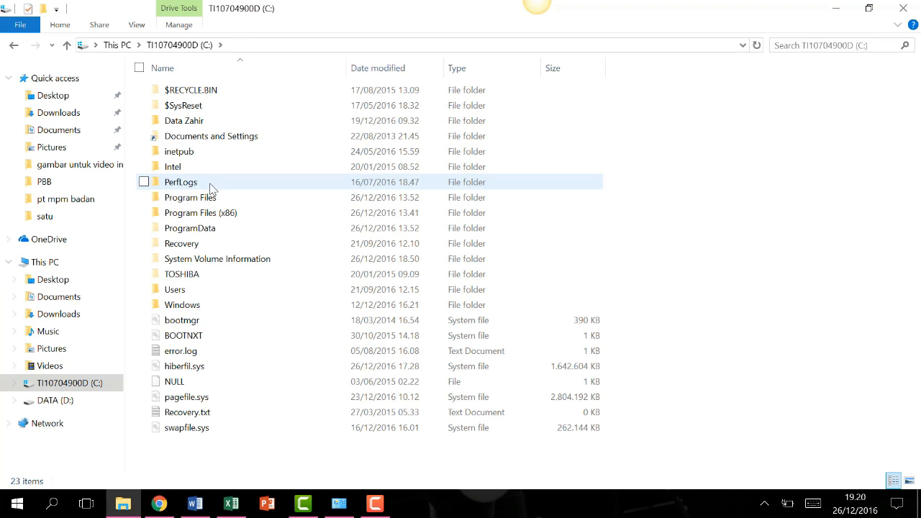
double_click(220, 213)
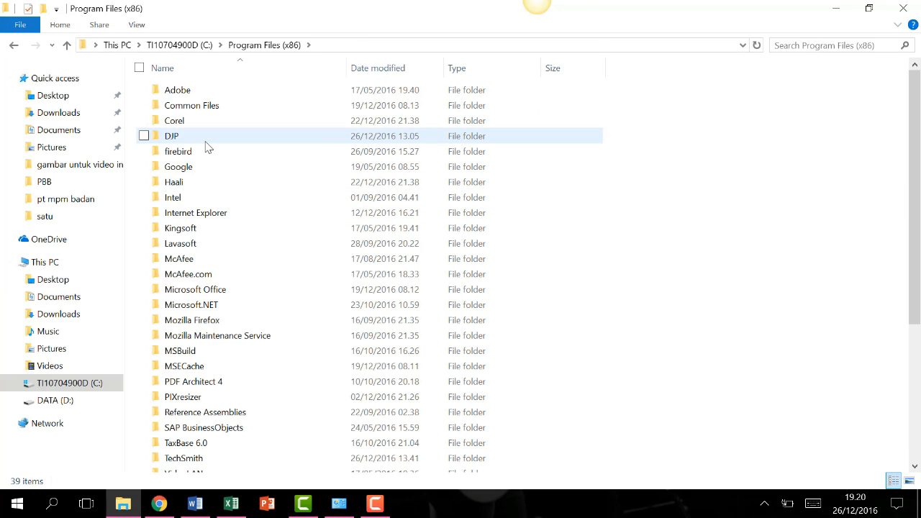
left_click(205, 141)
double_click(205, 142)
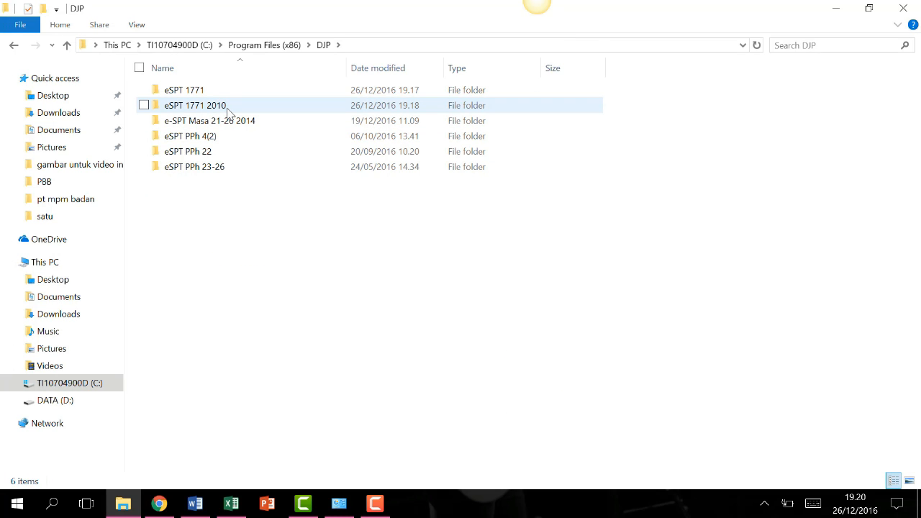
double_click(227, 107)
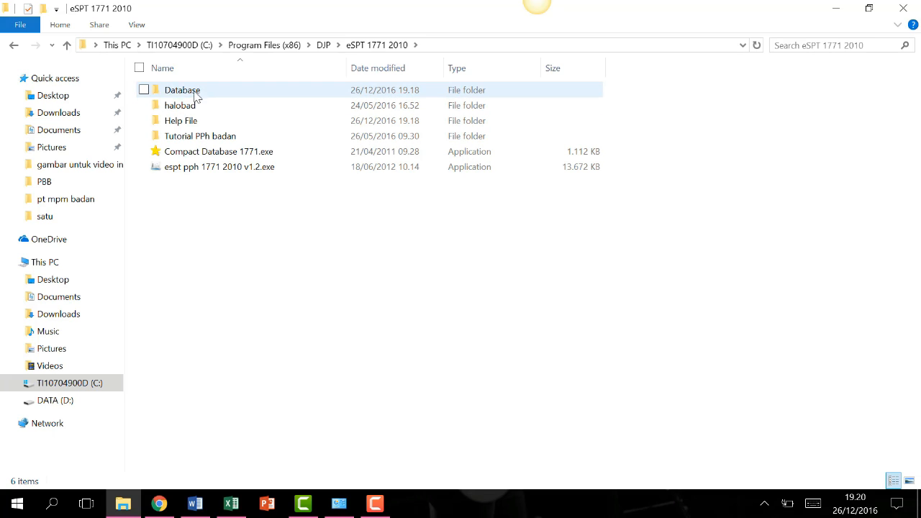
double_click(216, 94)
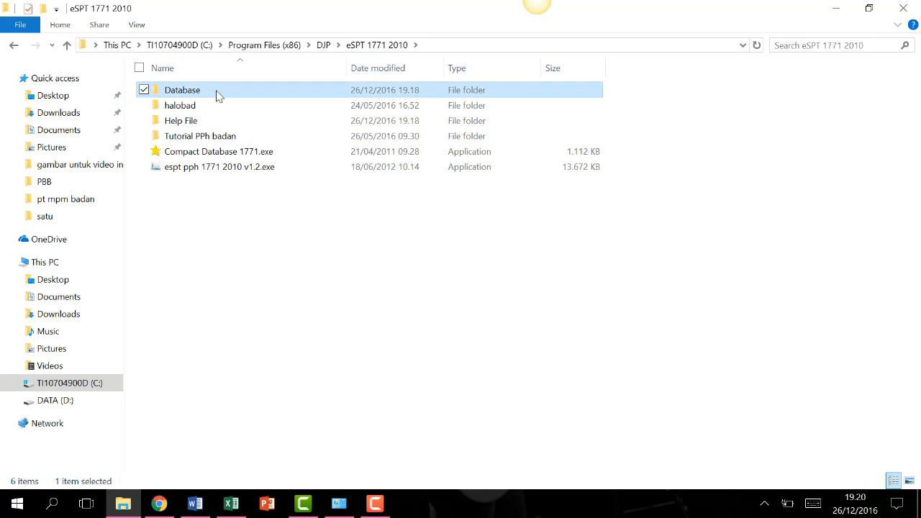
left_click(220, 95)
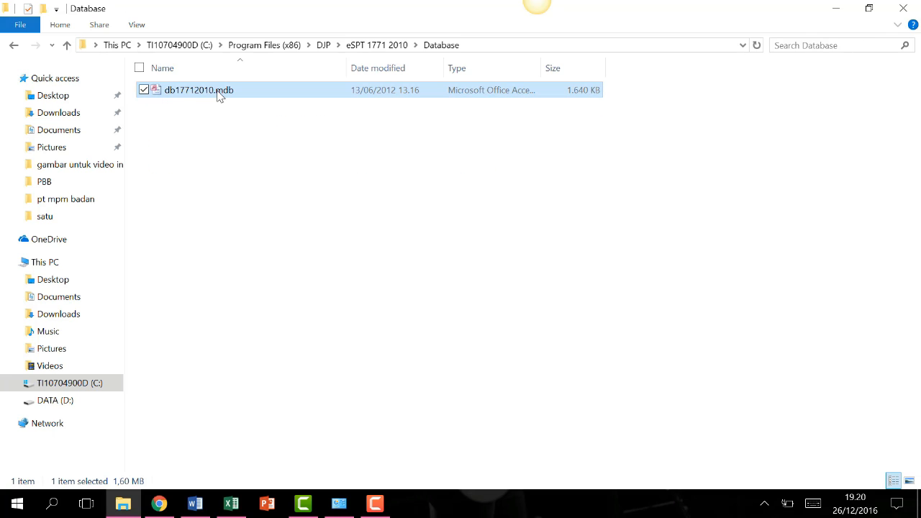
right_click(220, 95)
left_click(95, 333)
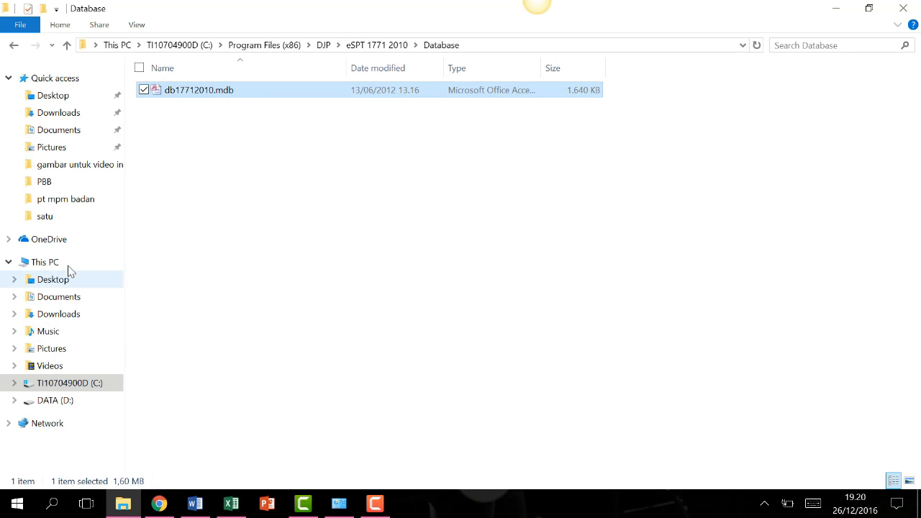
left_click(68, 265)
double_click(400, 210)
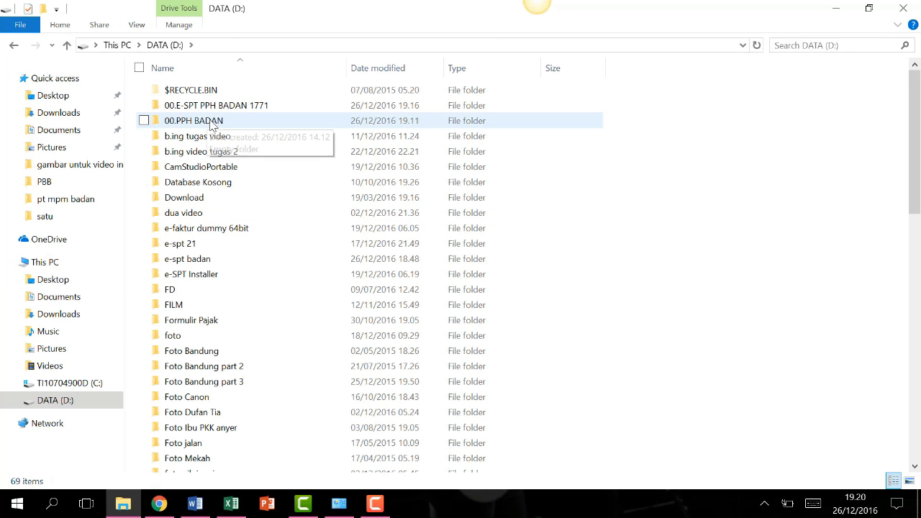
Paste the copied database file into the empty D:\00.PPH BADAN folder.
double_click(210, 123)
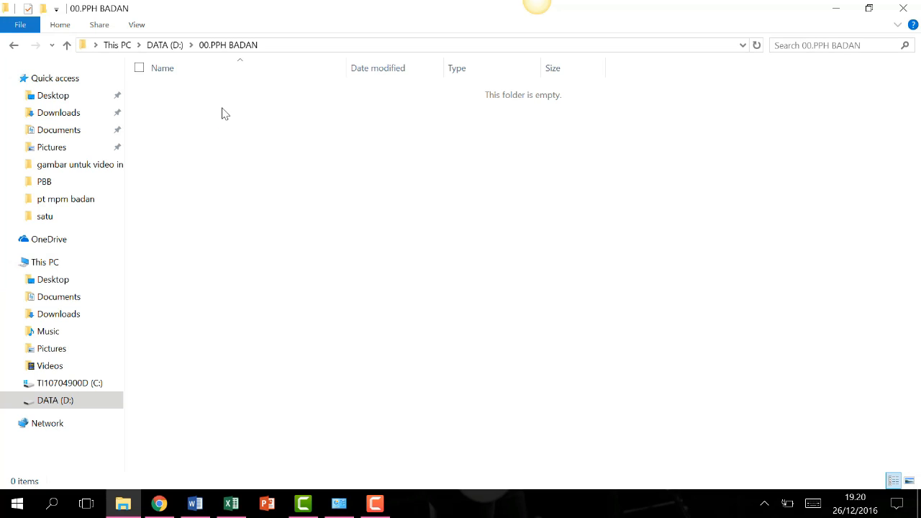
right_click(222, 112)
left_click(146, 213)
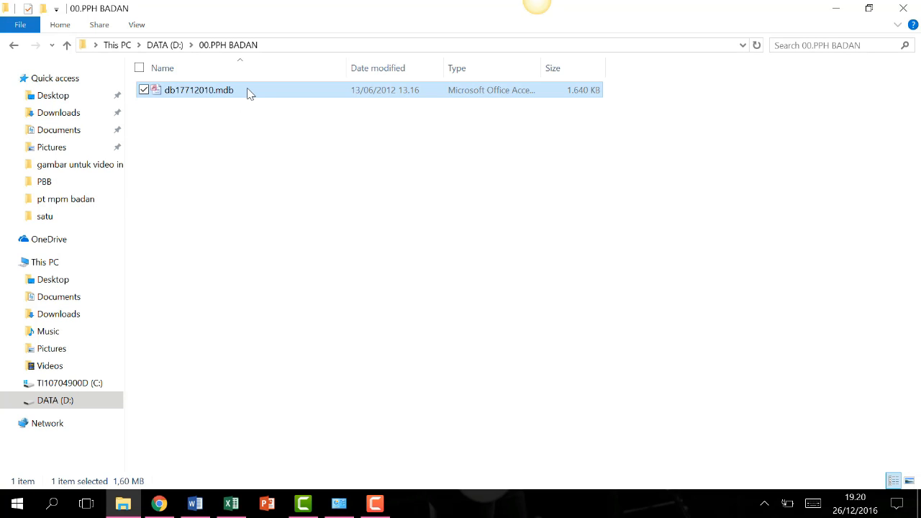
Rename the pasted database to PT MPM_PPhBadan.mdb.
right_click(247, 92)
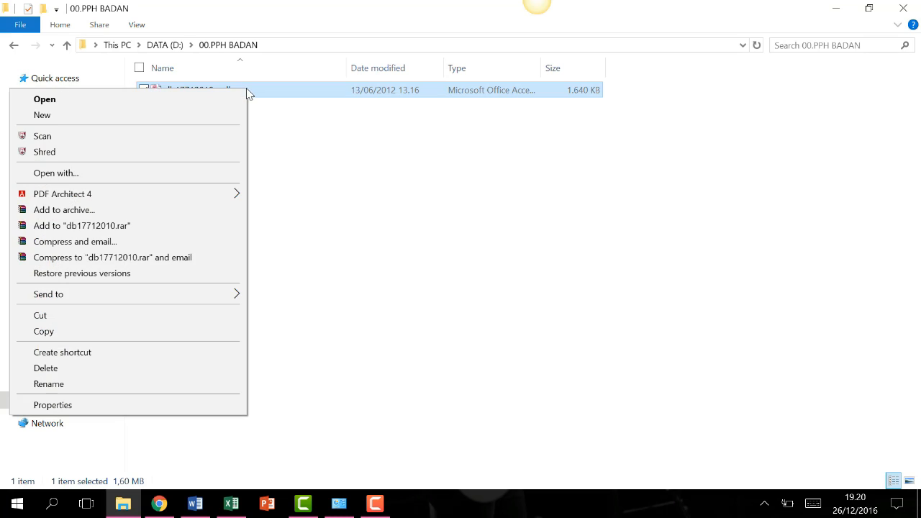
left_click(86, 384)
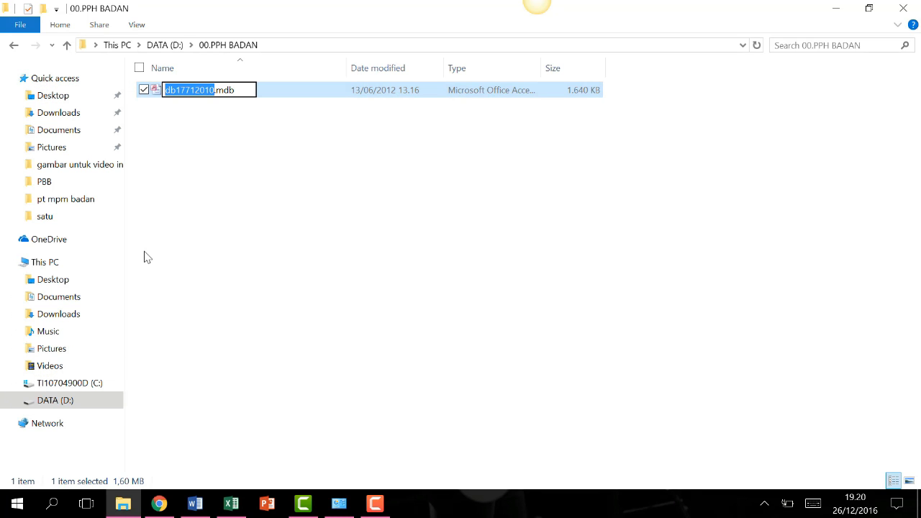
type("PT MPM")
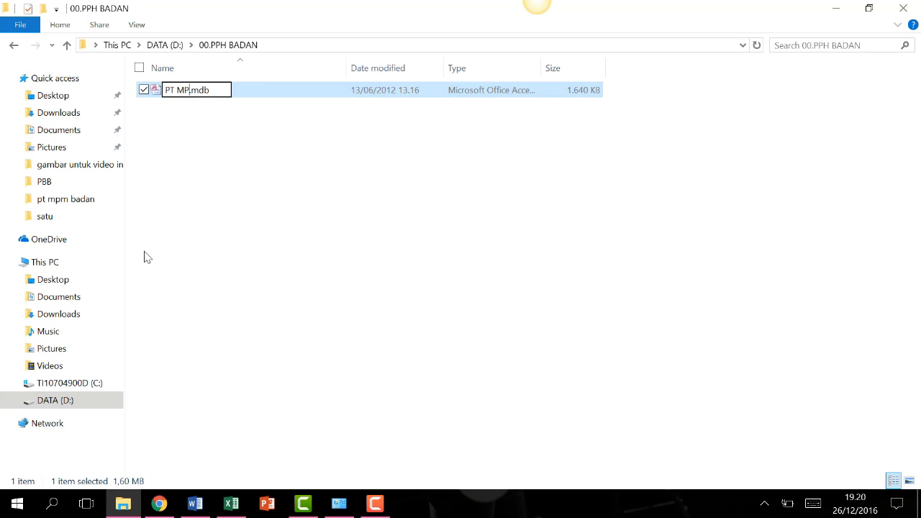
type("_pp")
key("BackSpace")
key("BackSpace")
type("PP")
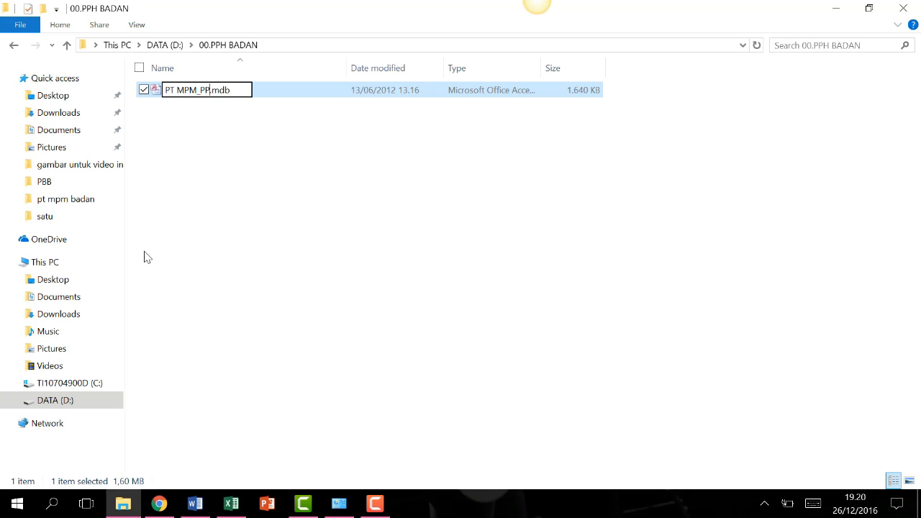
type("h")
key("BackSpace")
type("b")
key("BackSpace")
type("b")
key("BackSpace")
type("Badan")
key("Return")
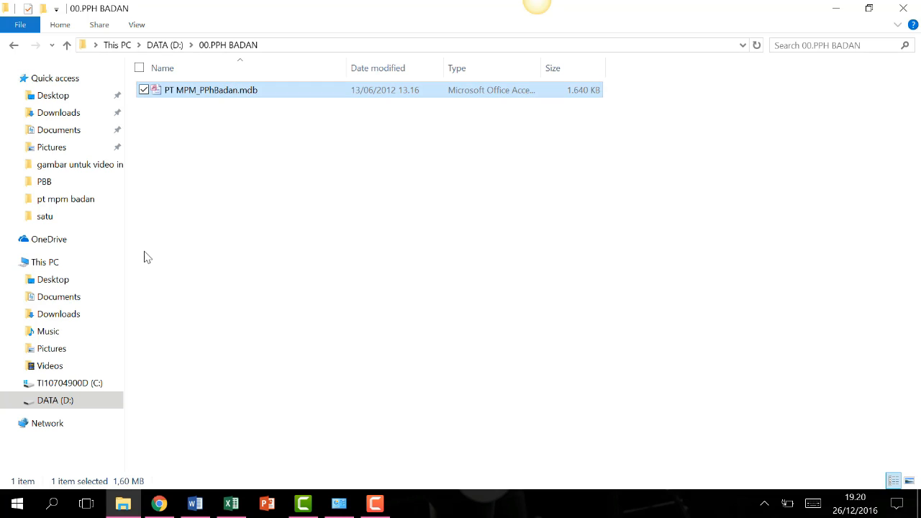
left_click(264, 222)
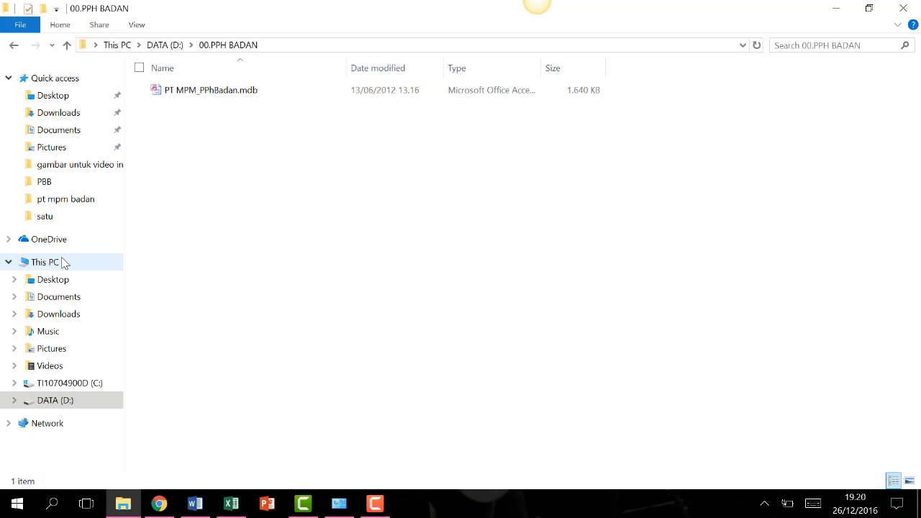
Minimize Explorer and the browser, then search 'odbc' to launch ODBC Data Sources (32-bit).
left_click(63, 264)
left_click(835, 8)
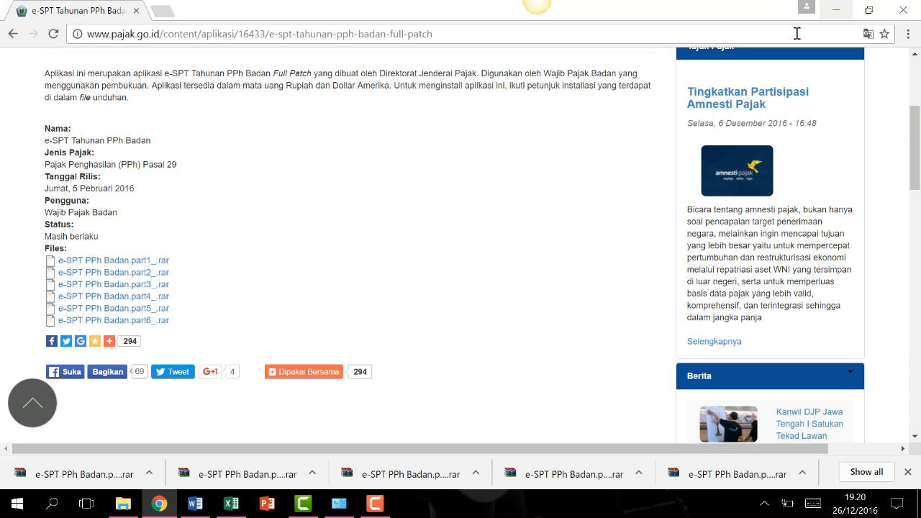
left_click(848, 11)
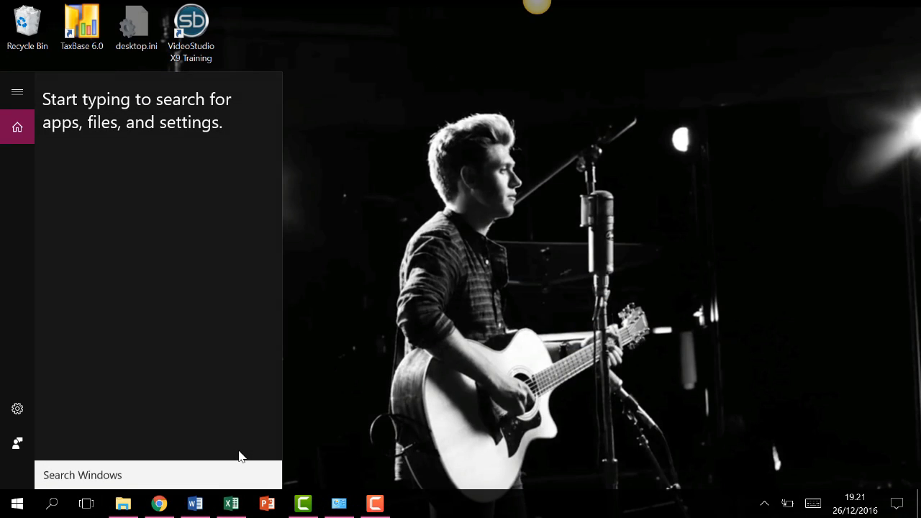
type("odbc")
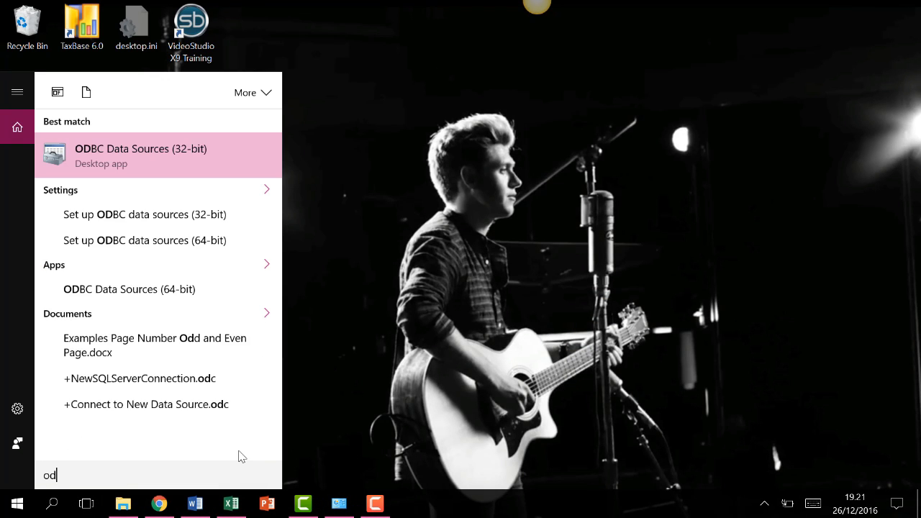
left_click(161, 151)
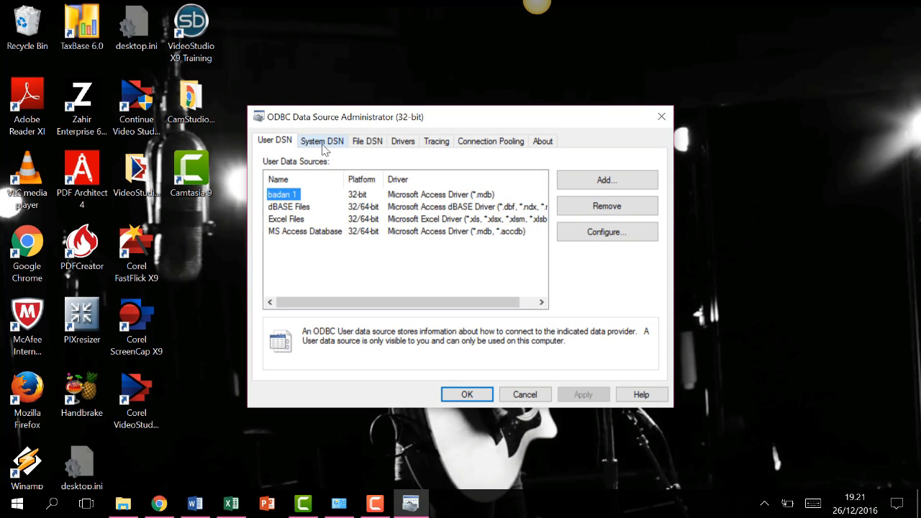
Start a new System DSN using the Microsoft Access Driver (*.mdb).
left_click(322, 142)
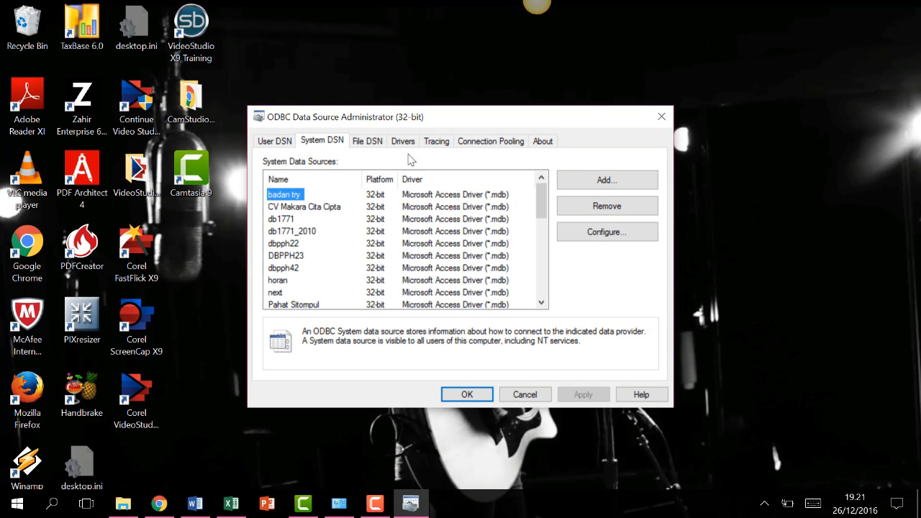
left_click(584, 182)
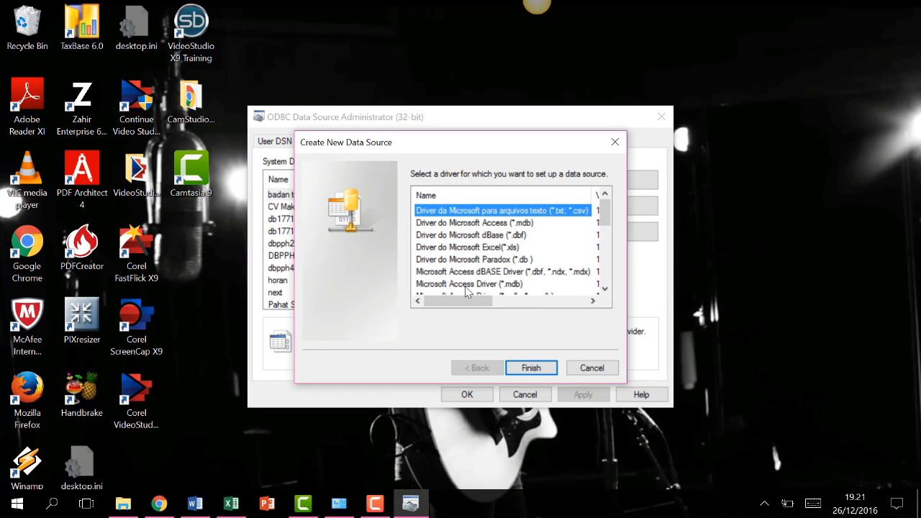
left_click(513, 283)
left_click(531, 368)
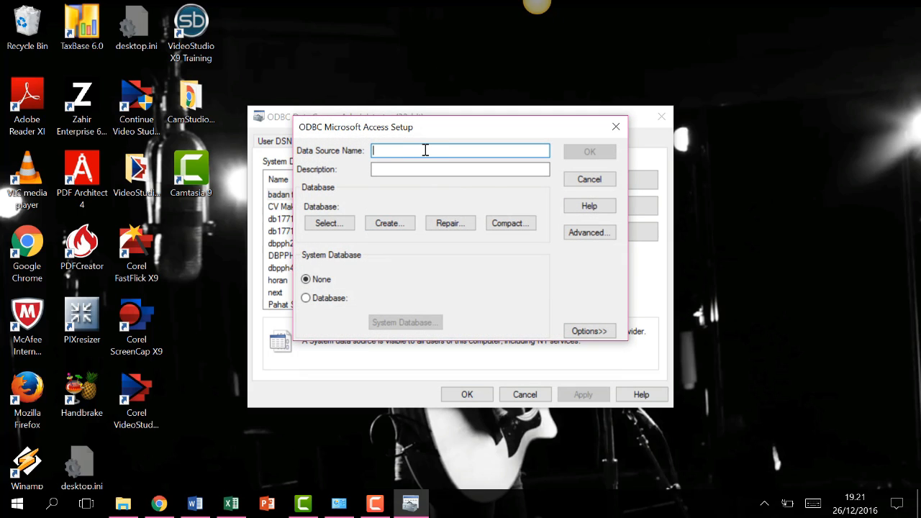
Name the data source 'PT Maritim Persada Mulia 3' and bring up database selection.
type("PT Maritim Persada Mulia")
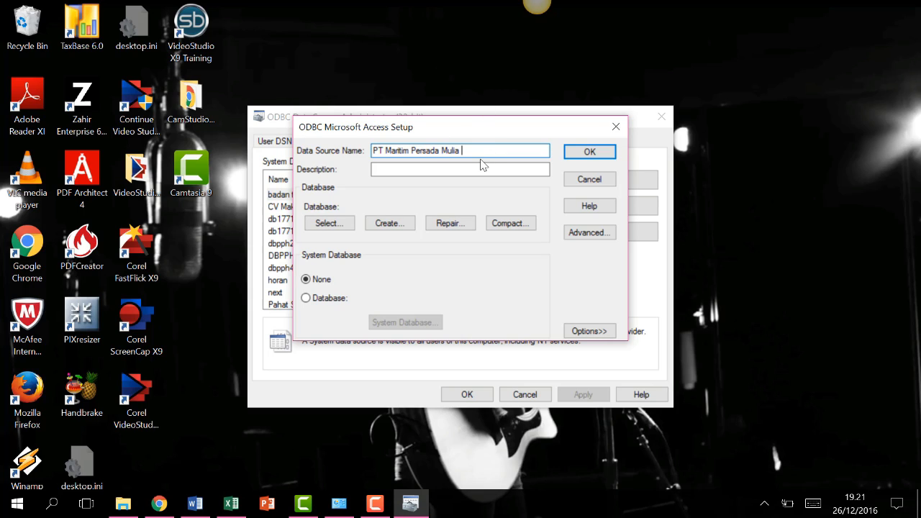
type("3")
left_click(446, 170)
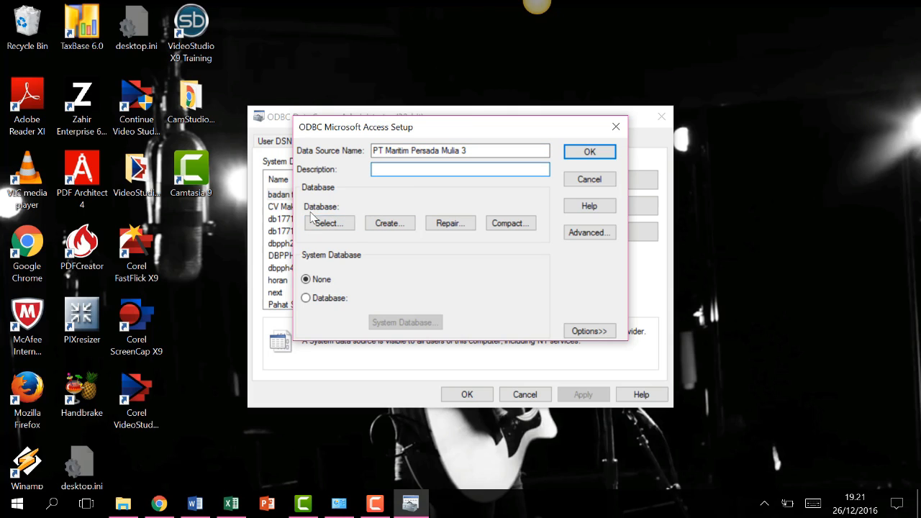
left_click(344, 227)
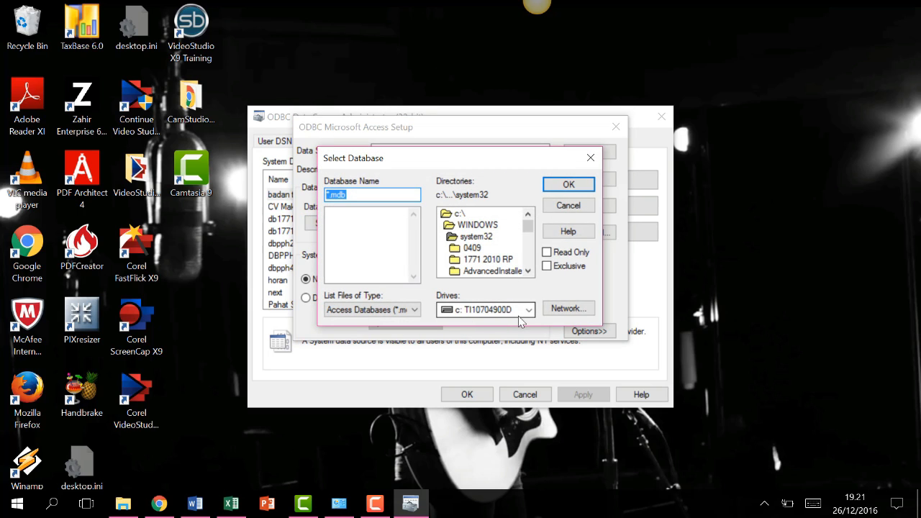
Point the data source at D:\00.PPH BADAN\PT MPM_PPhBadan.mdb and save it.
left_click(529, 310)
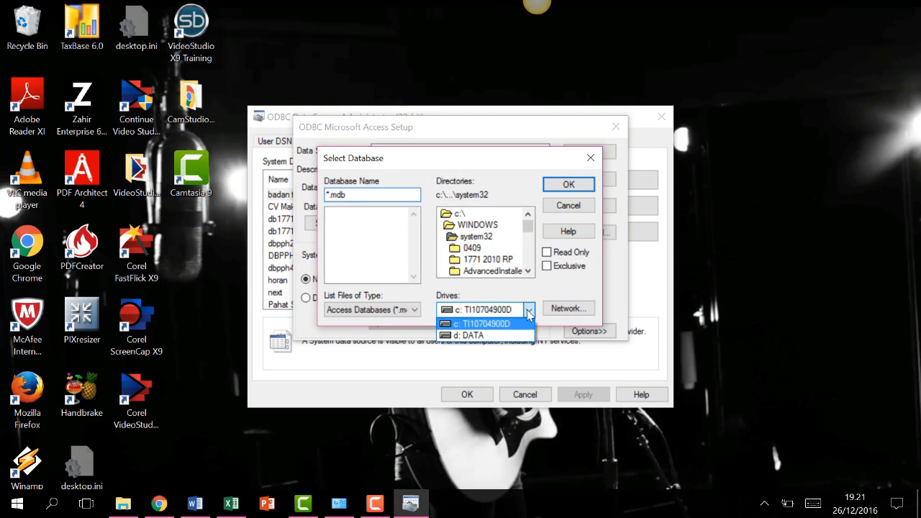
left_click(490, 336)
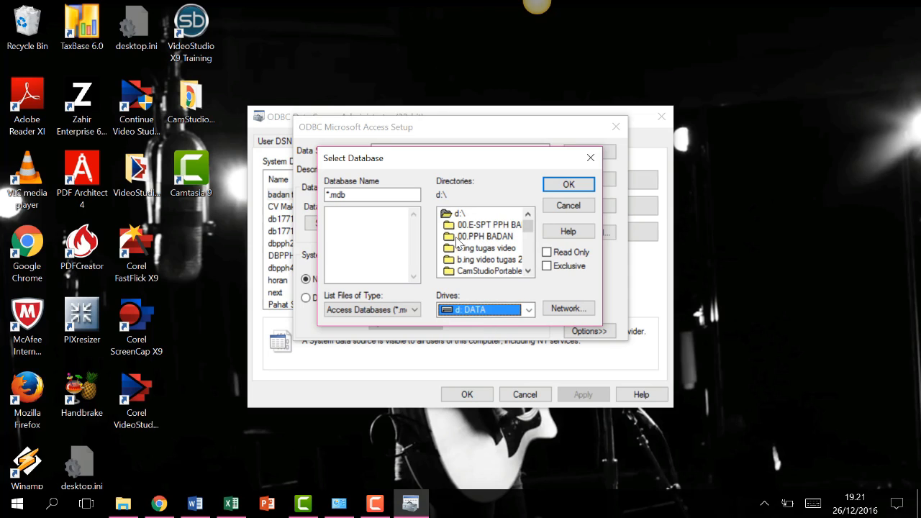
double_click(479, 237)
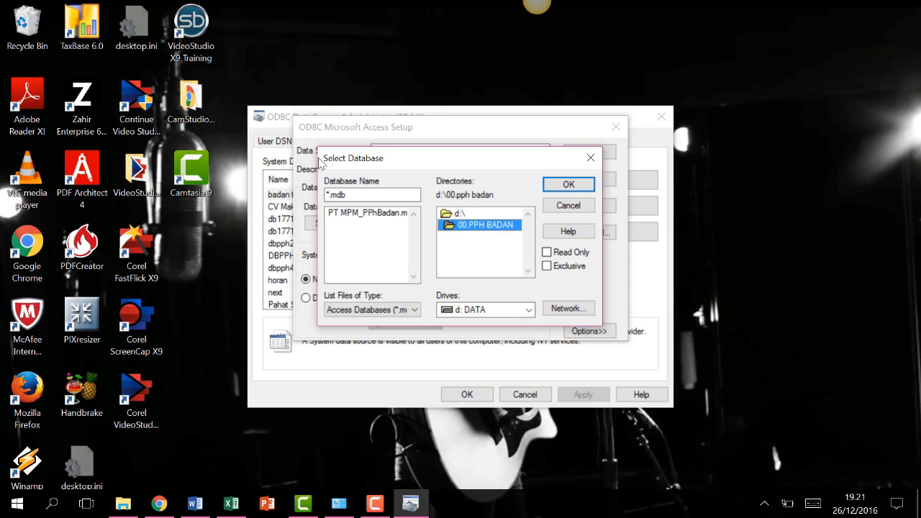
left_click(367, 213)
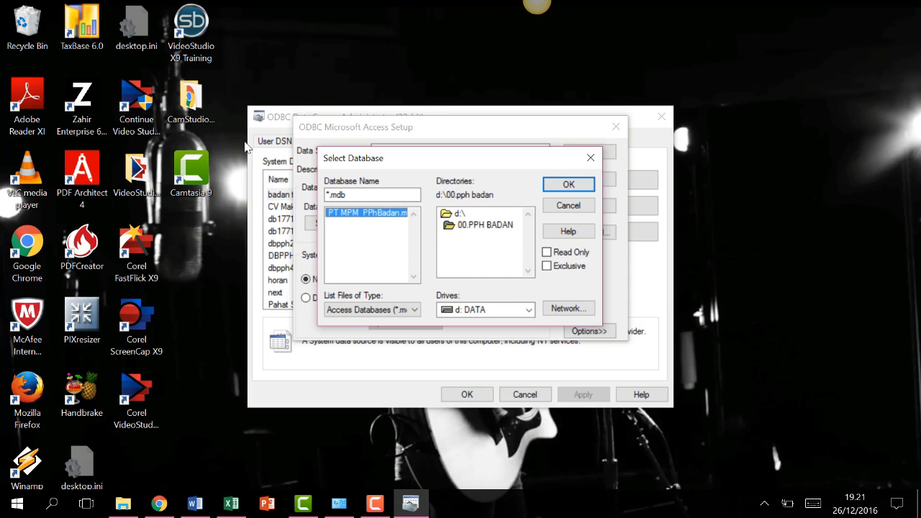
left_click(554, 191)
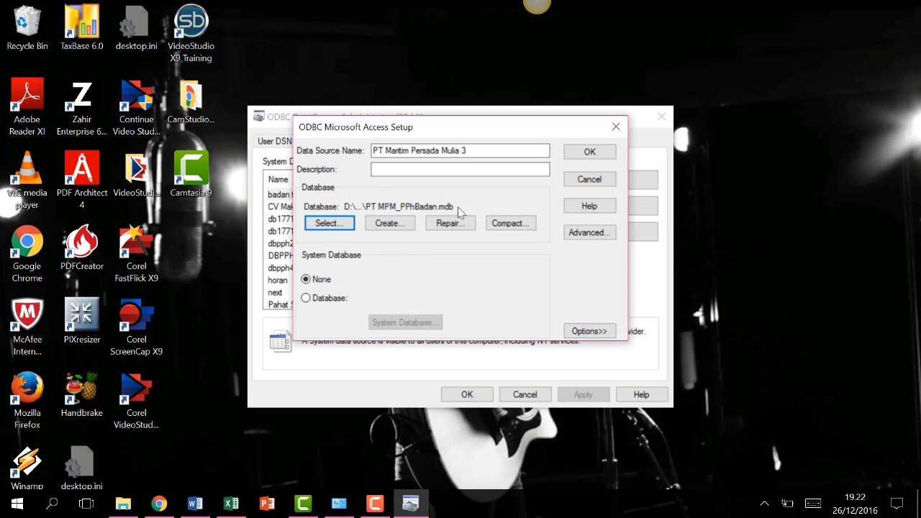
left_click(589, 152)
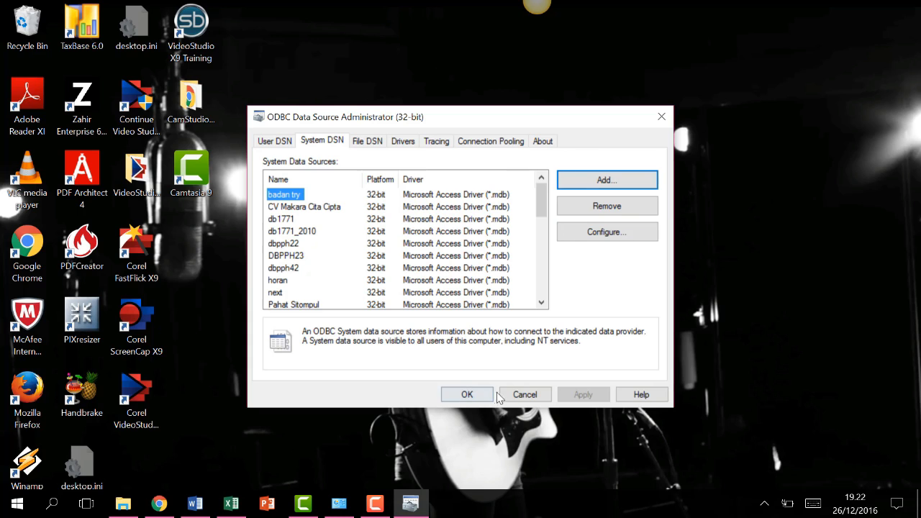
Close the ODBC administrator and open File Explorer on This PC.
left_click(524, 394)
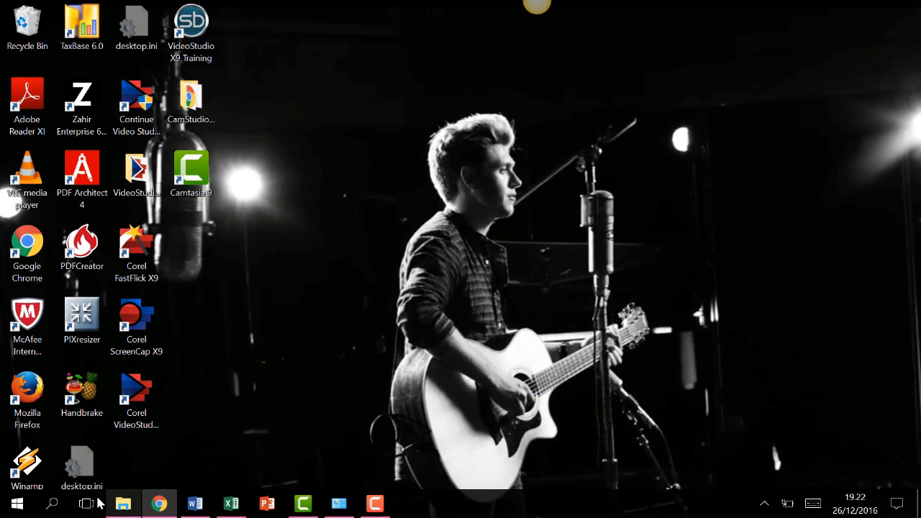
left_click(58, 507)
type("esp")
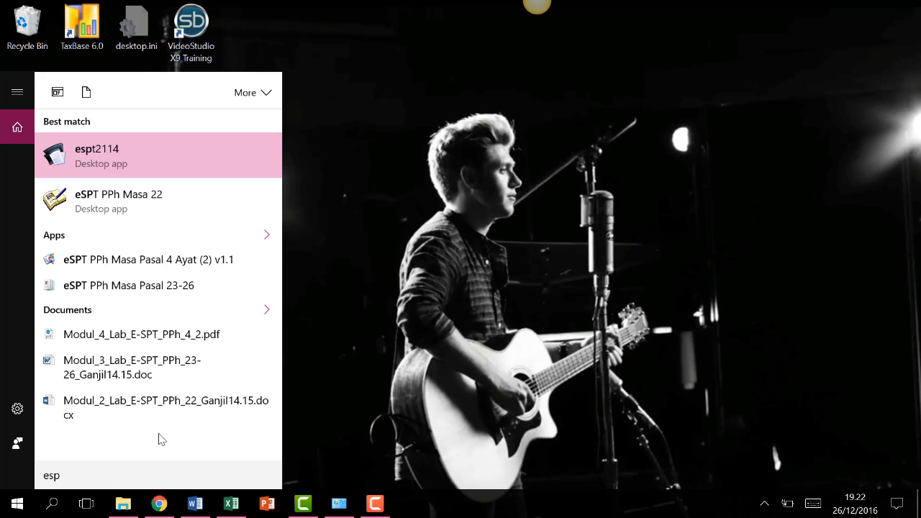
left_click(480, 278)
left_click(123, 508)
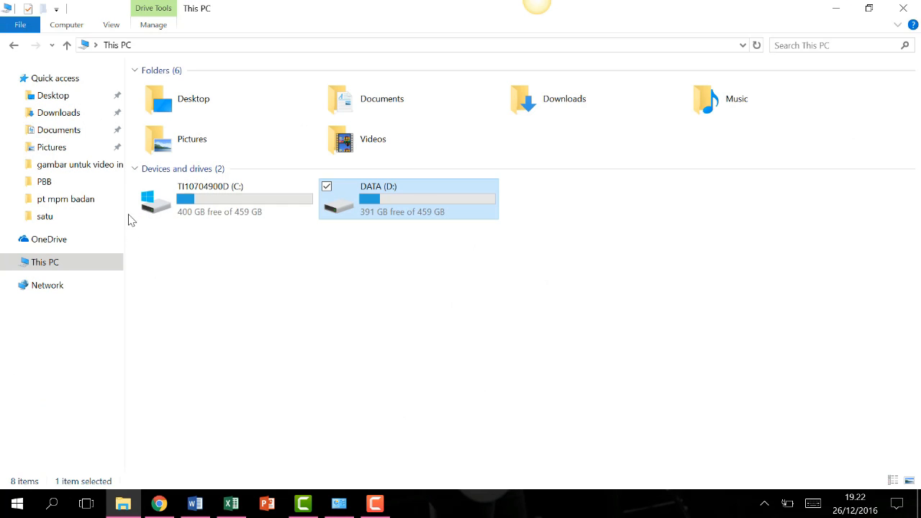
Launch espt pph 1771 2010 v1.2.exe from C:\Program Files (x86)\DJP\eSPT 1771 2010.
double_click(216, 201)
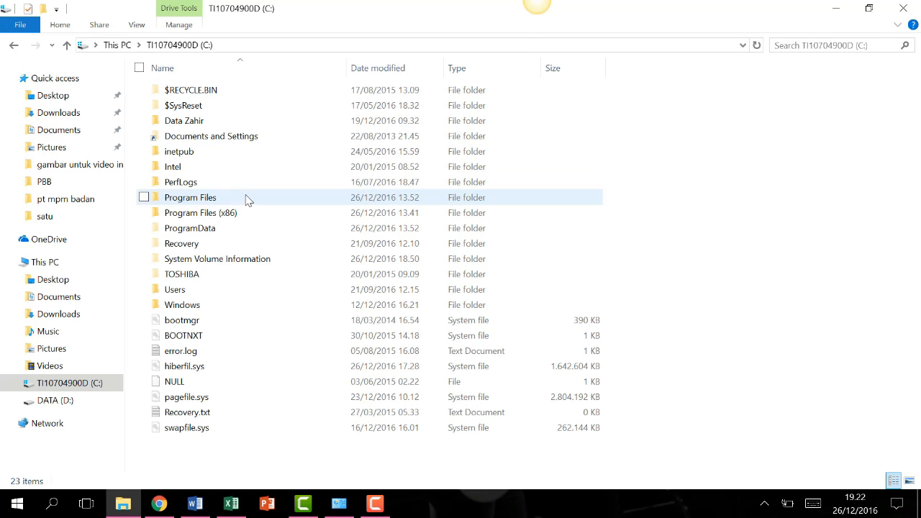
double_click(214, 212)
left_click(218, 141)
double_click(218, 141)
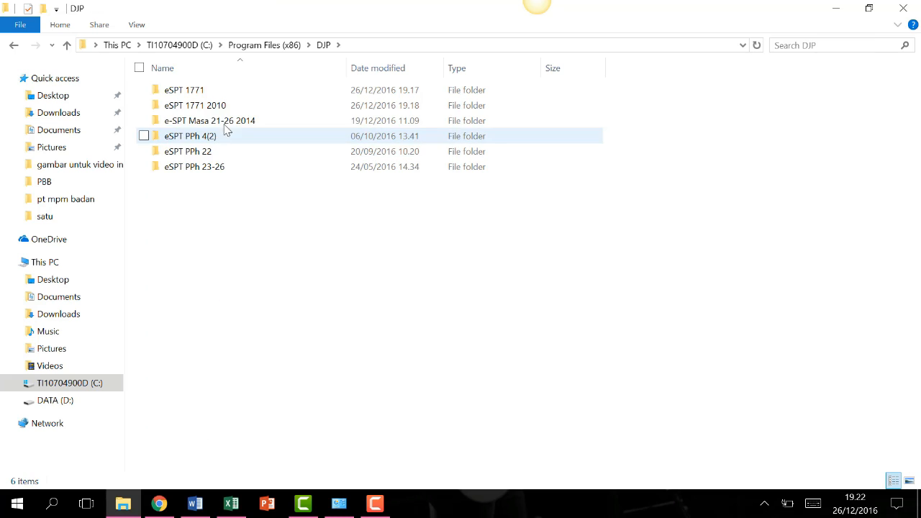
left_click(232, 107)
double_click(232, 107)
double_click(248, 169)
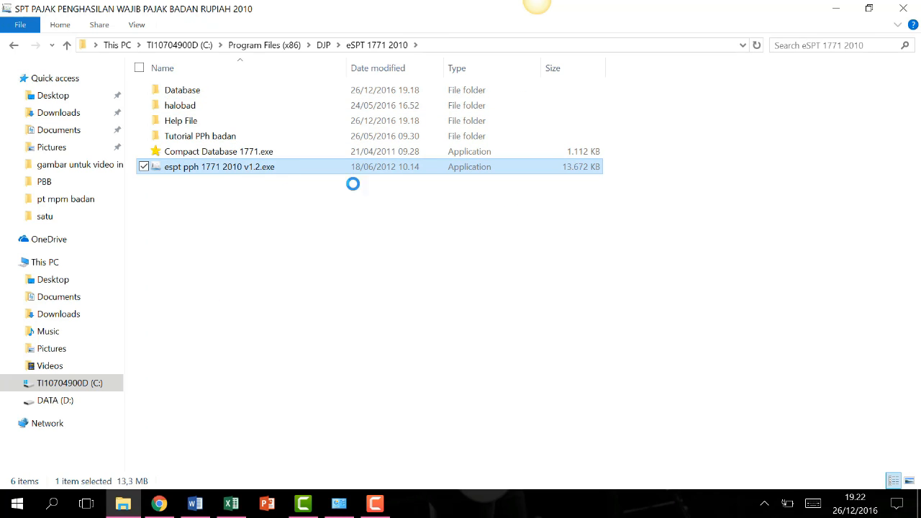
scroll(381, 216, "down", 7)
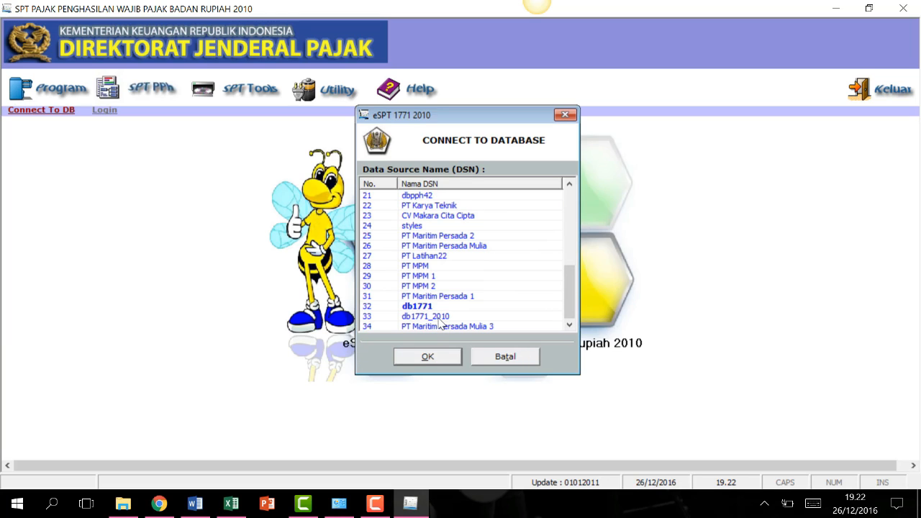
Connect to the PT Maritim Persada Mulia 3 data source and complete the company's NPWP.
left_click(443, 327)
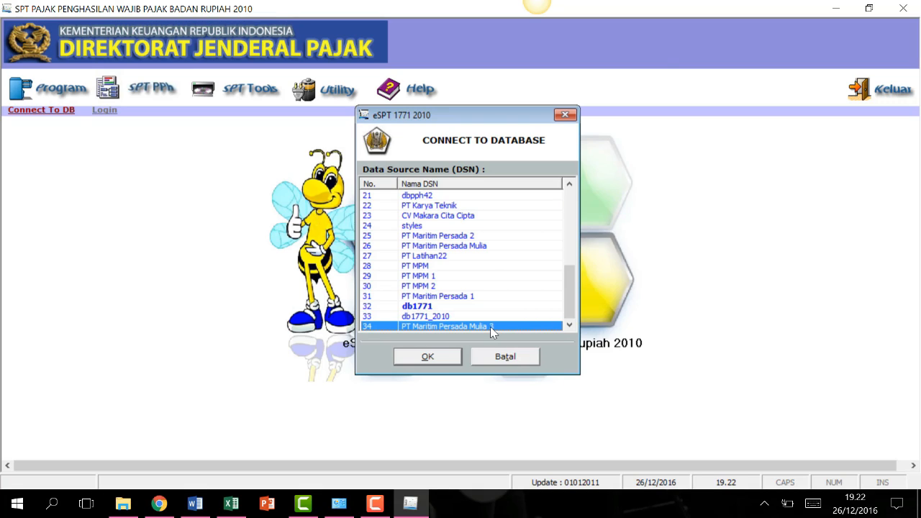
left_click(411, 358)
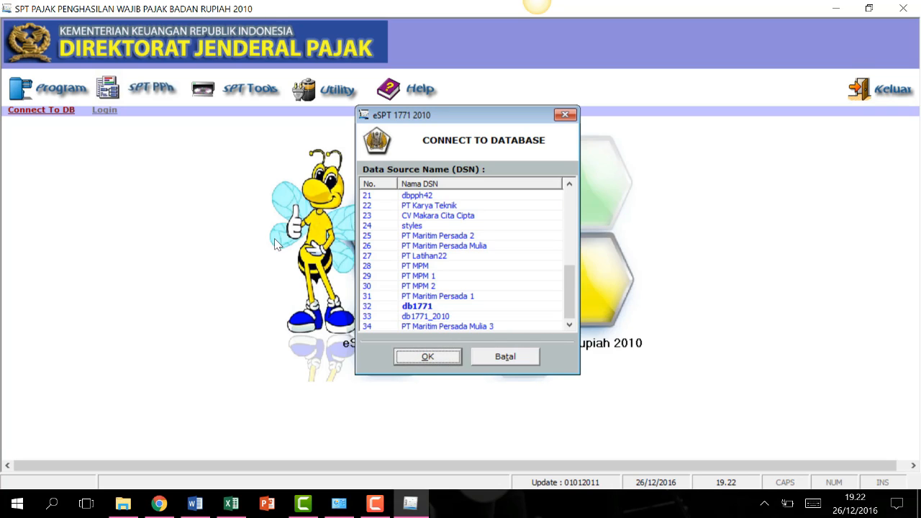
left_click(425, 354)
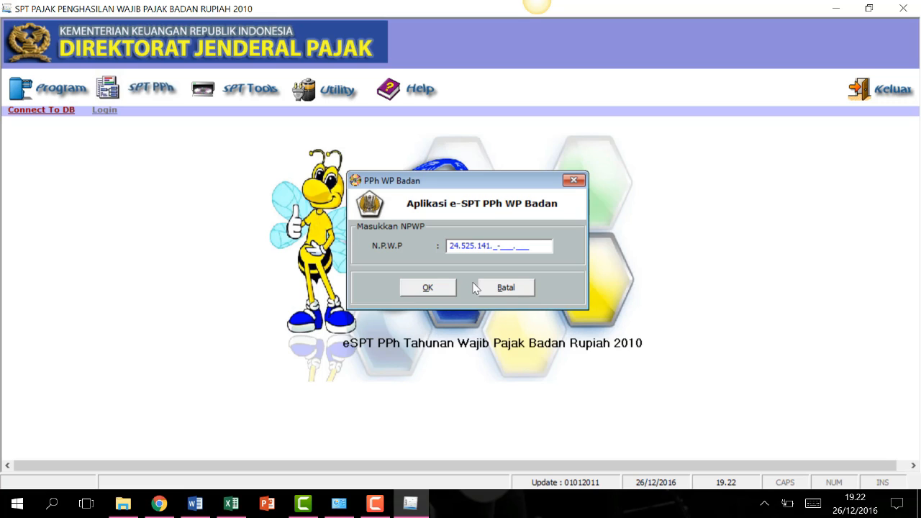
type("017.000")
left_click(427, 288)
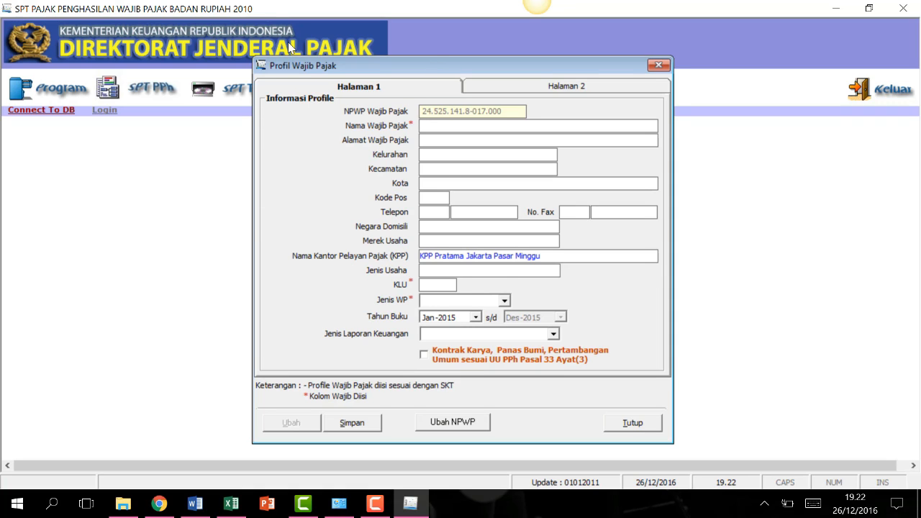
Enter the company name 'PT MARITIM PERSADA MULIA' and its street address.
left_click_drag(432, 64, 435, 36)
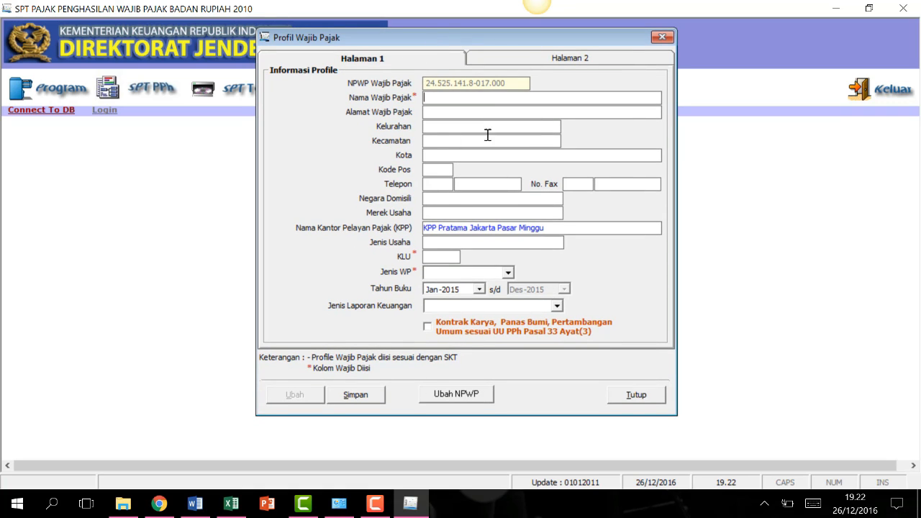
left_click(509, 62)
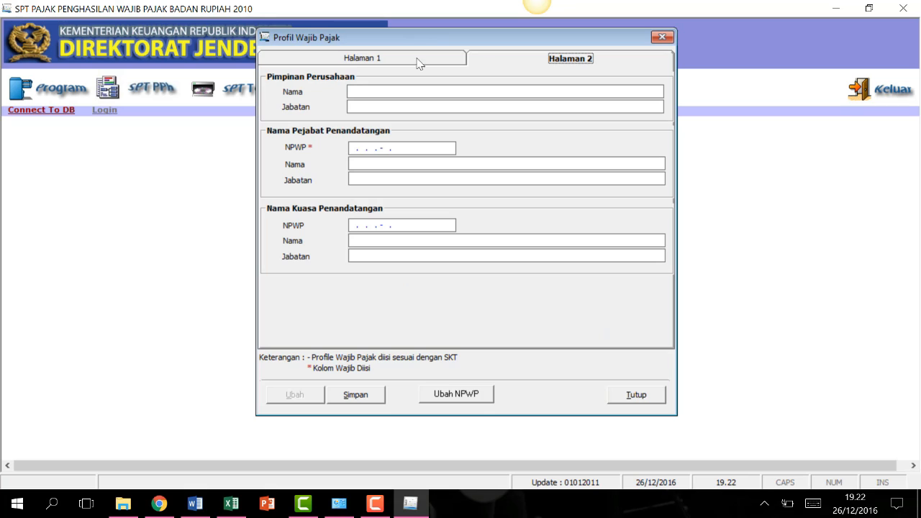
left_click(404, 62)
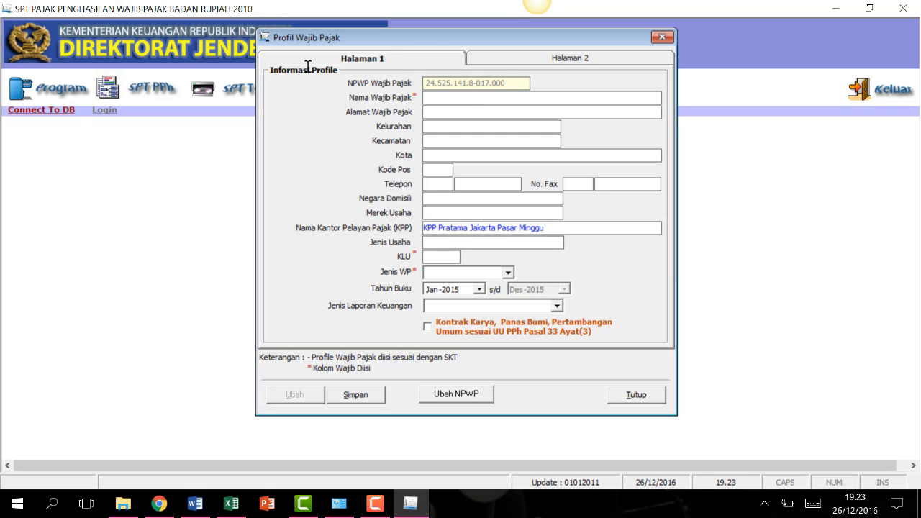
key("Caps_Lock")
type("PT MARITIM PERSADA MULIA")
key("Tab")
key("Caps_Lock")
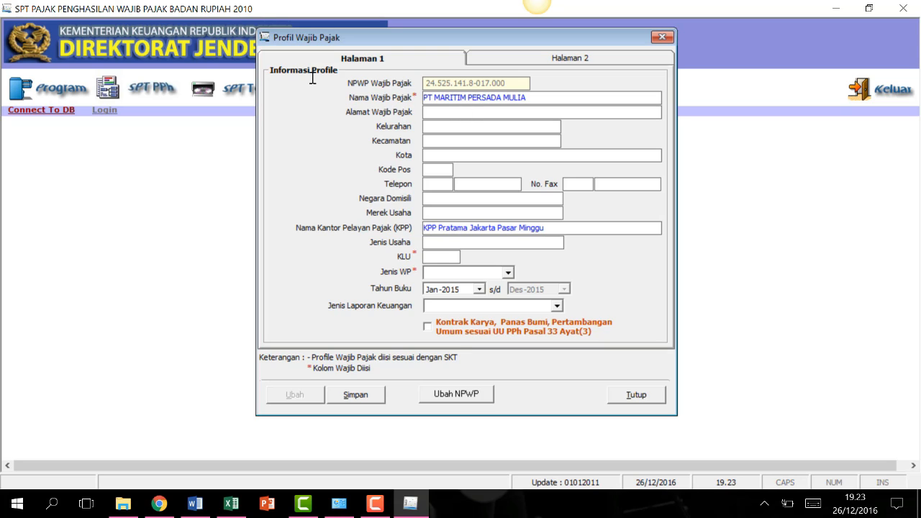
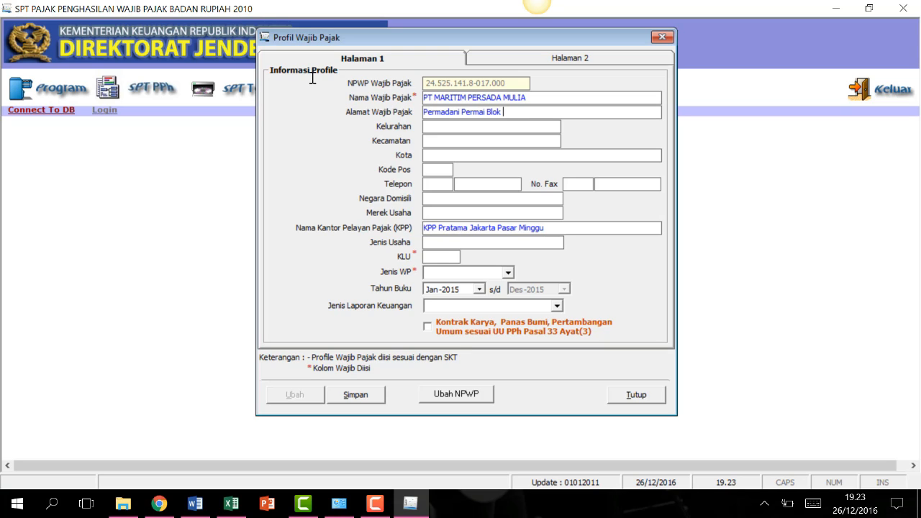
Fill in the kelurahan, kecamatan, city, postal code, phone and fax numbers.
key("Tab")
type("Pasar Minggu")
key("Tab")
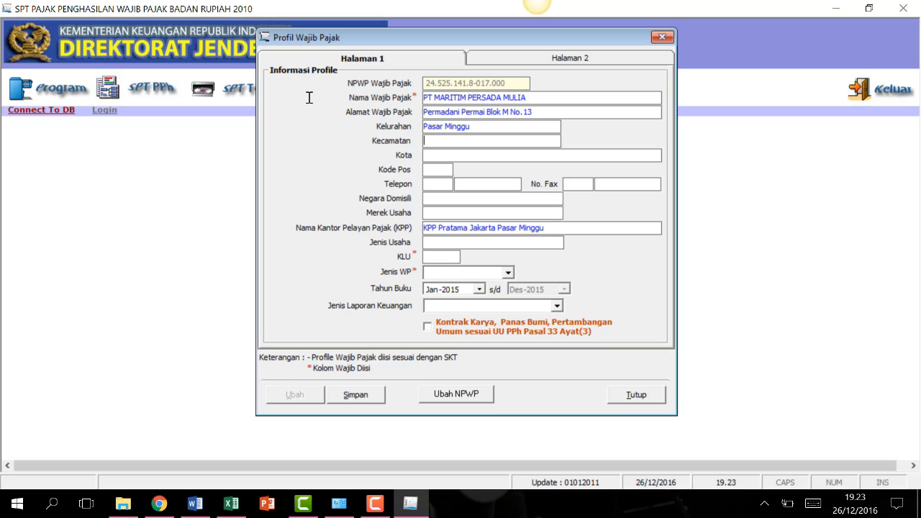
type("Pasar Minggu")
key("Tab")
type("Jakarta")
key("Tab")
type("12110")
key("Tab")
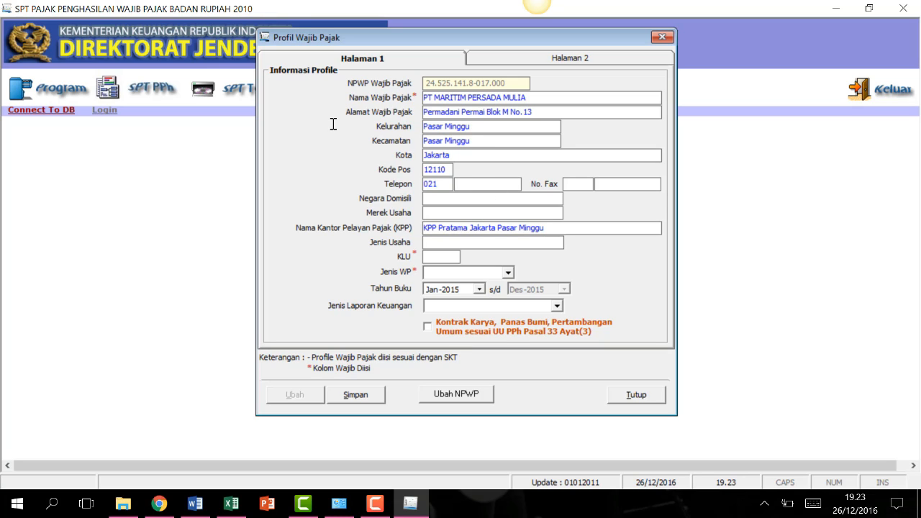
key("Tab")
key("Tab")
key("Tab")
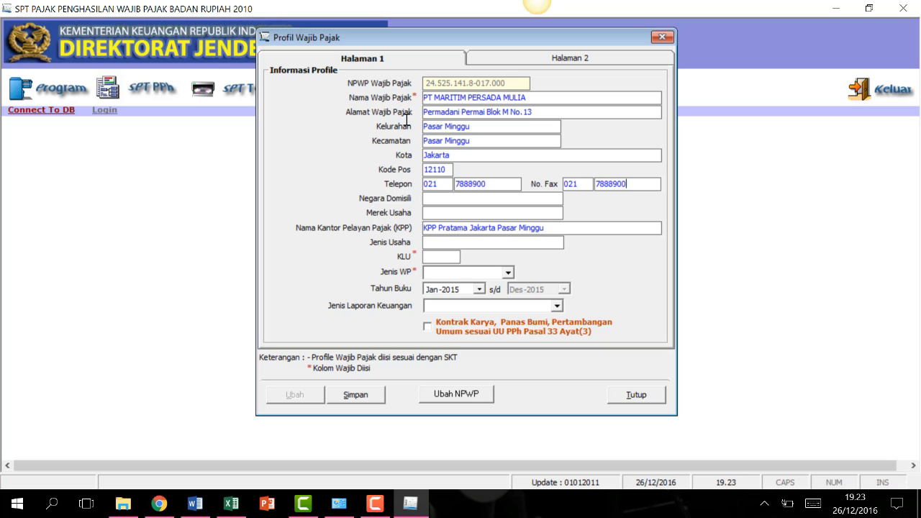
Set country Indonesia, brand Industri Karpet, KLU 17223, NON BUT and Perusahaan Dagang.
left_click(522, 198)
type("Indonesia")
key("Tab")
type("Industri Karpet")
left_click(503, 244)
type("Industri Karpet")
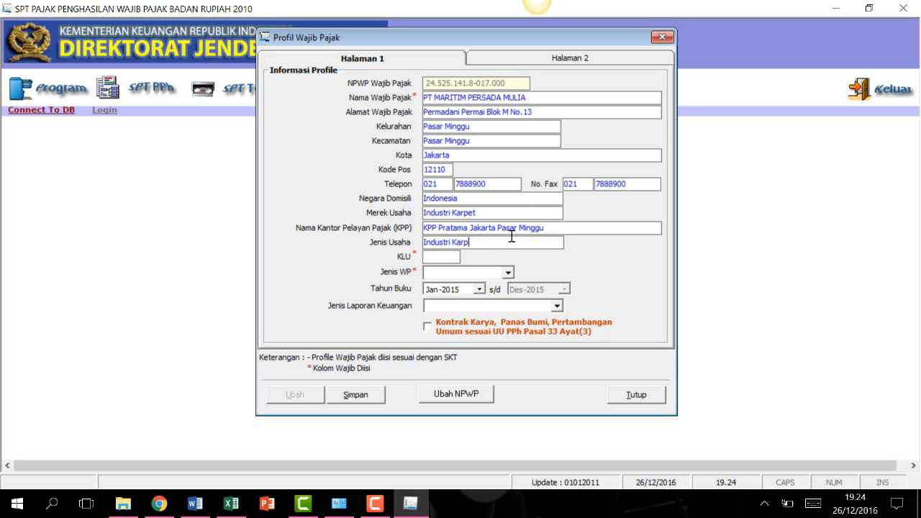
key("Tab")
type("17223")
left_click(508, 272)
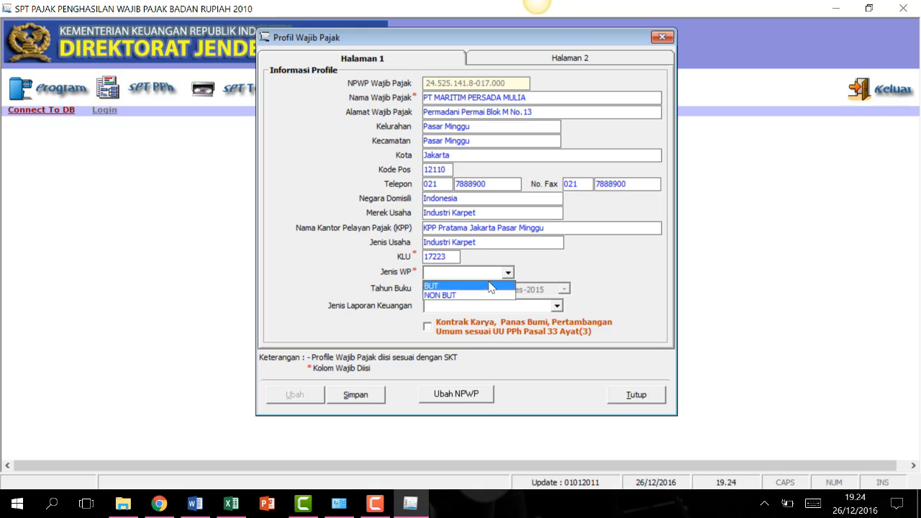
left_click(461, 294)
left_click(556, 306)
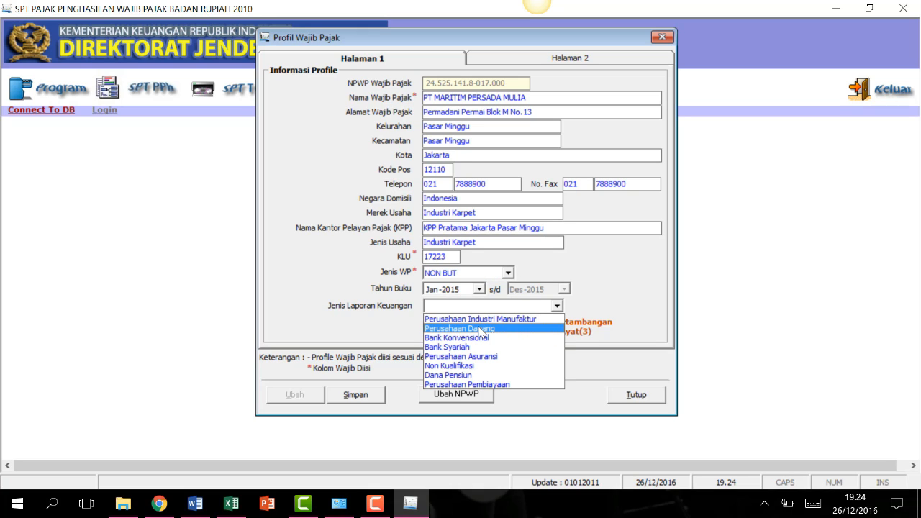
left_click(478, 328)
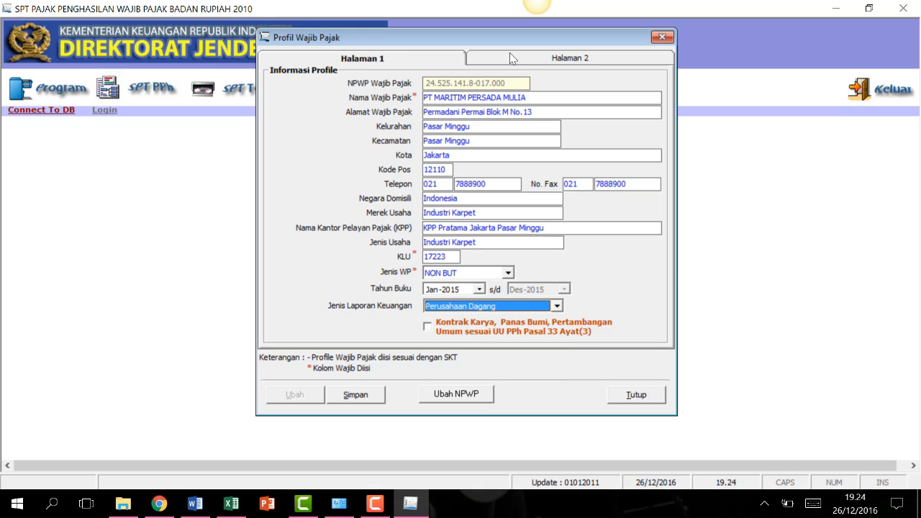
left_click(511, 62)
Enter the company head's name with position Direktur.
key("Tab")
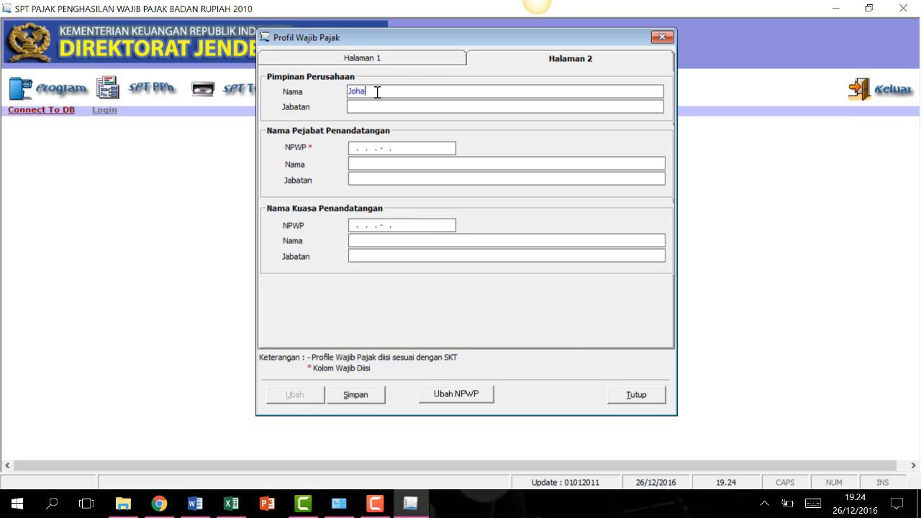
key("Tab")
type("Direrk")
key("BackSpace")
key("BackSpace")
key("BackSpace")
type("kturektur")
Enter the signing official's tax ID, name and position Direktur.
left_click(353, 148)
left_click(379, 164)
key("Tab")
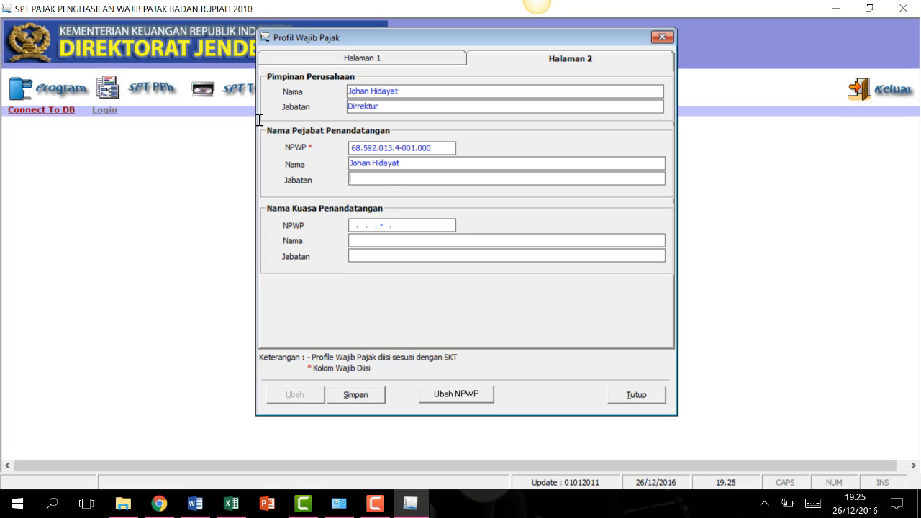
type("Direktur")
Correct the head's position spelling and save the taxpayer profile, confirming the prompts.
left_click(370, 108)
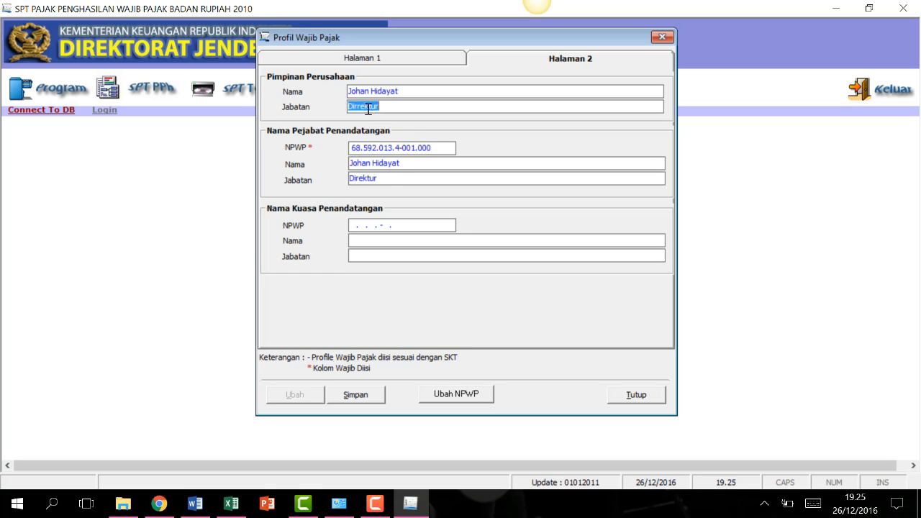
left_click(372, 107)
key("BackSpace")
key("BackSpace")
key("BackSpace")
type("ek")
left_click_drag(398, 180, 407, 124)
left_click(356, 397)
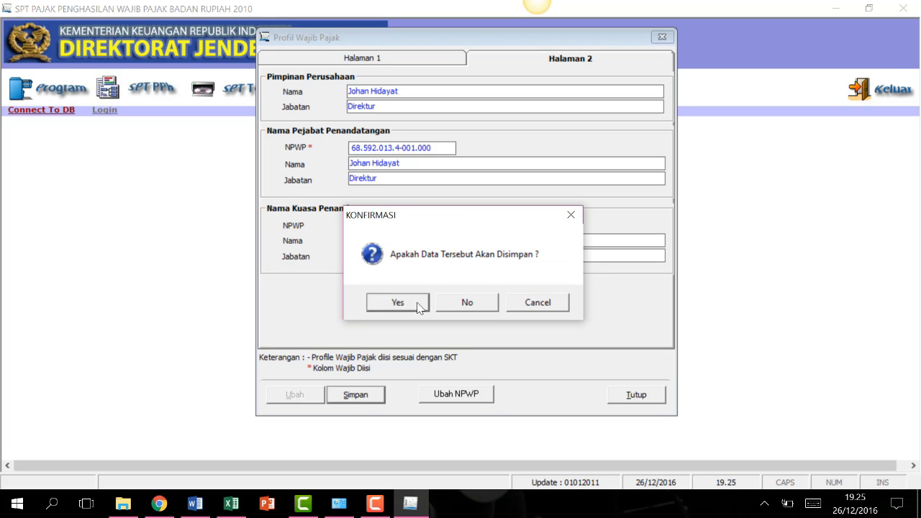
left_click(418, 305)
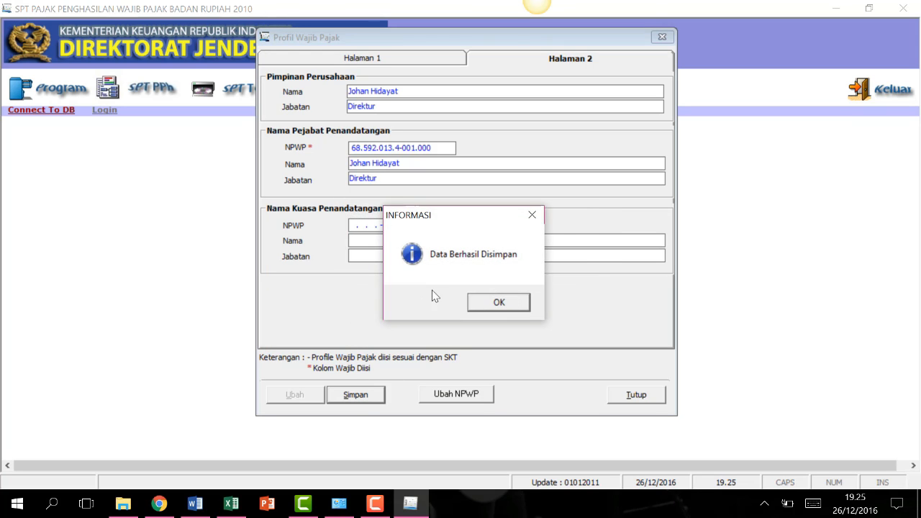
left_click(499, 302)
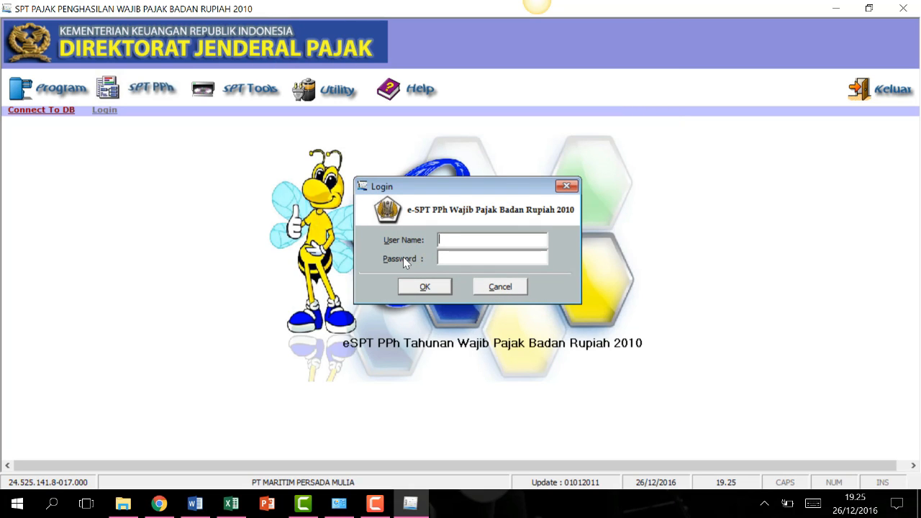
Log in as administrator with the account password.
type("administrator")
left_click(456, 260)
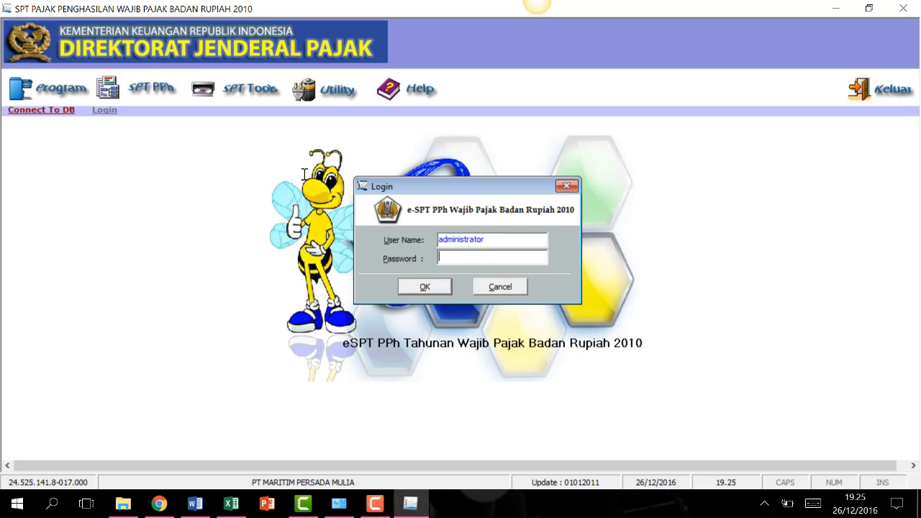
type("***")
left_click(447, 288)
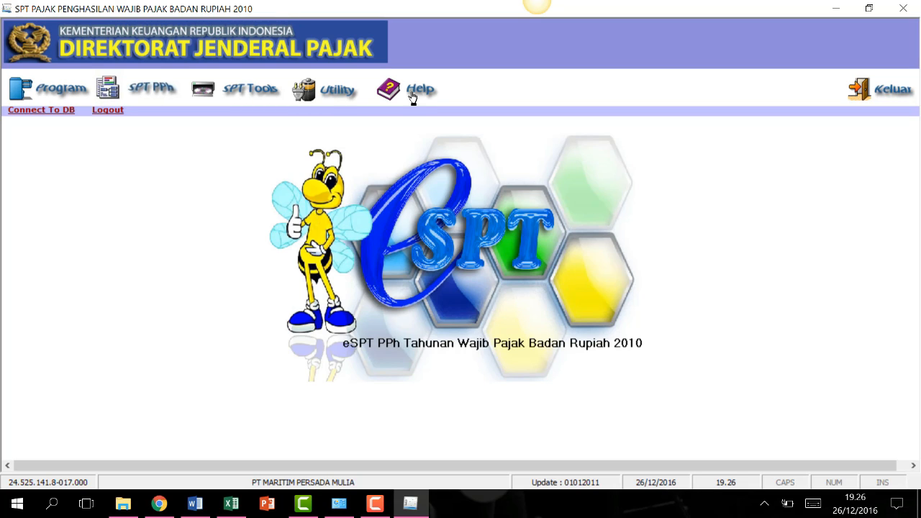
Create a new SPT PPh Badan return for tax year 2015, Pembetulan 0, and confirm its creation.
left_click(56, 93)
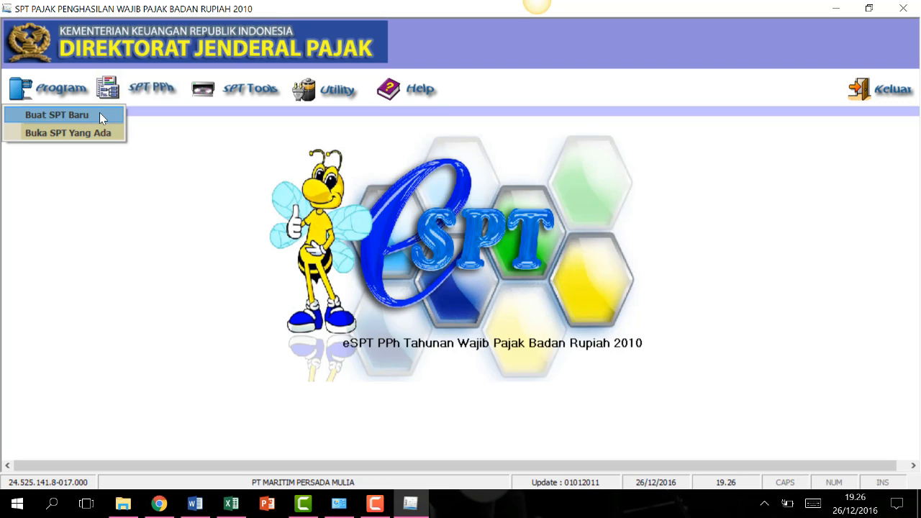
left_click(99, 114)
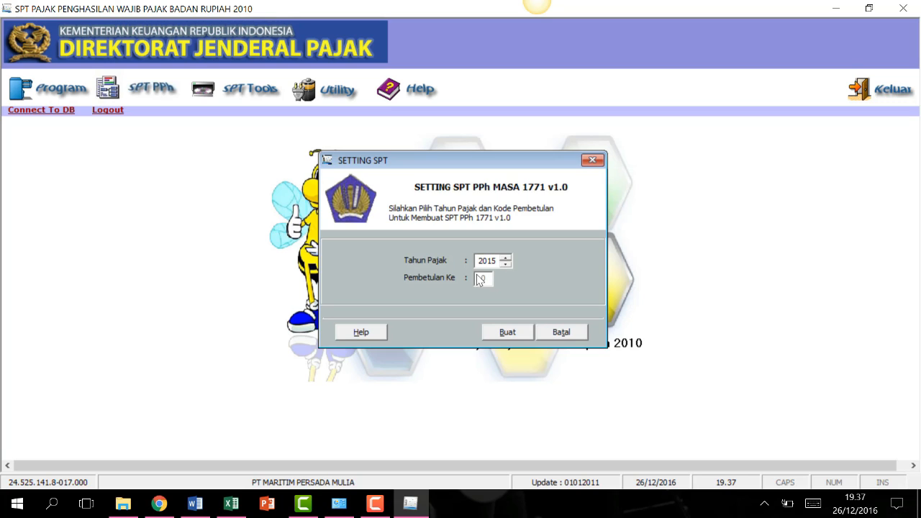
left_click(512, 333)
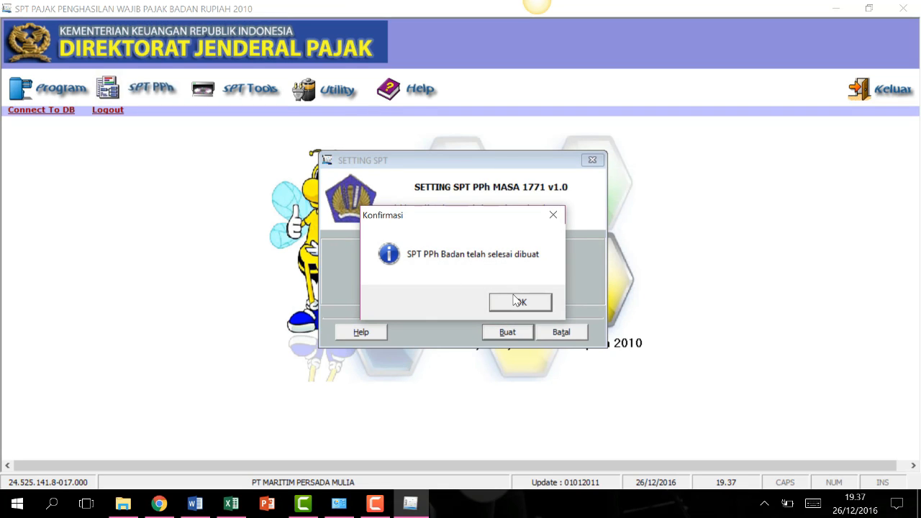
left_click(521, 302)
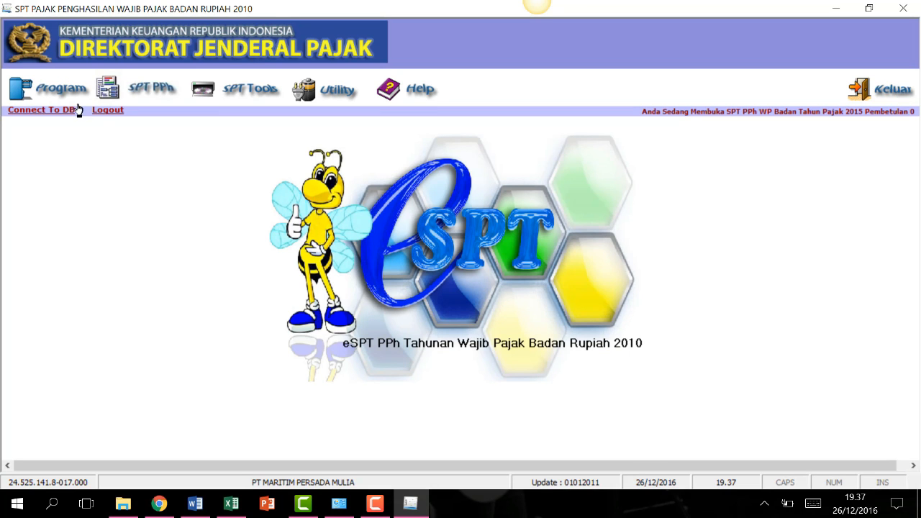
Show the Lampiran Khusus submenu under the SPT PPh menu.
left_click(76, 92)
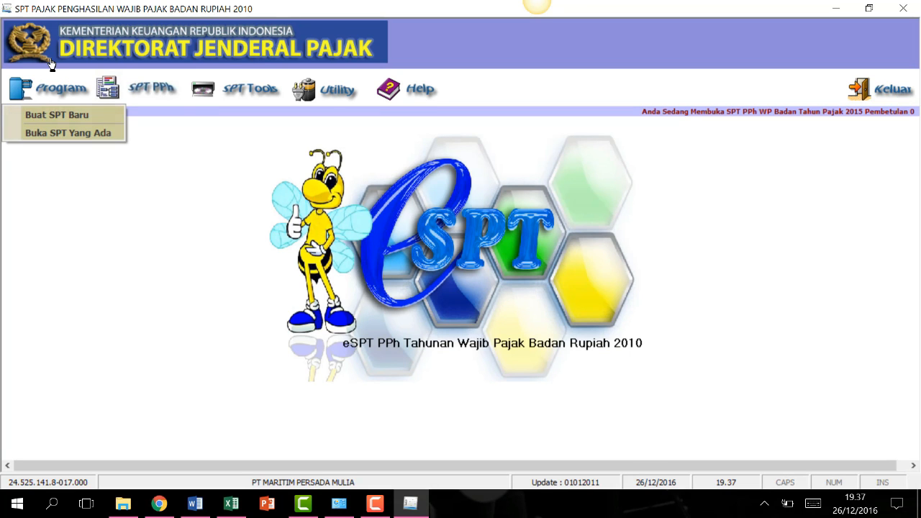
left_click(139, 92)
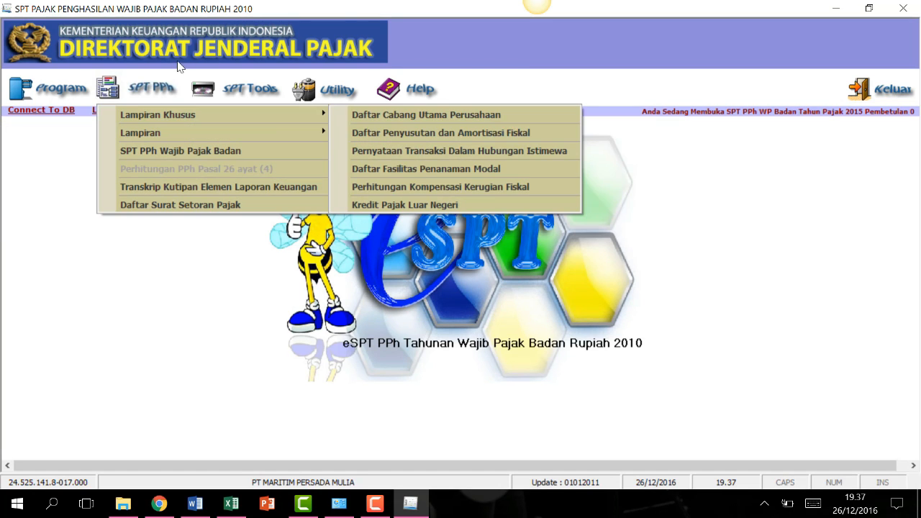
mouse_move(167, 115)
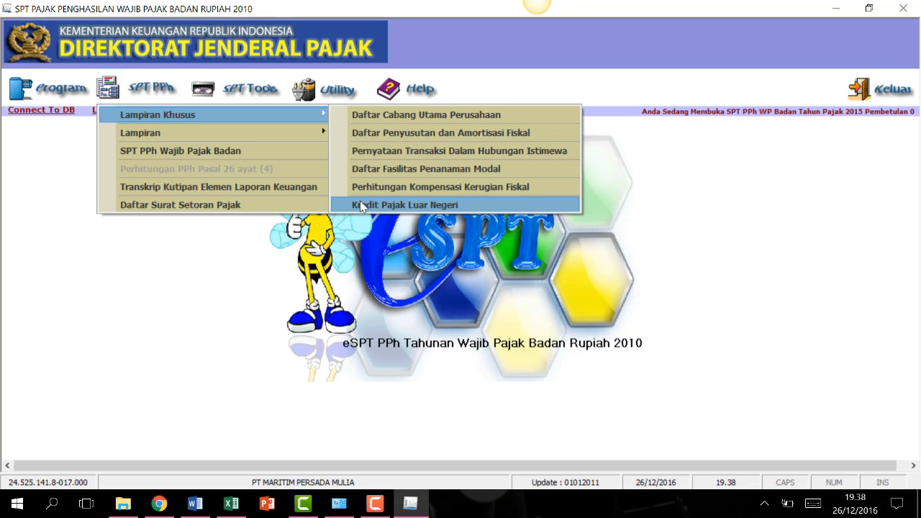
Check the Set User Name - Password settings under Utility, then bring up Utility > Impor Data.
mouse_move(257, 129)
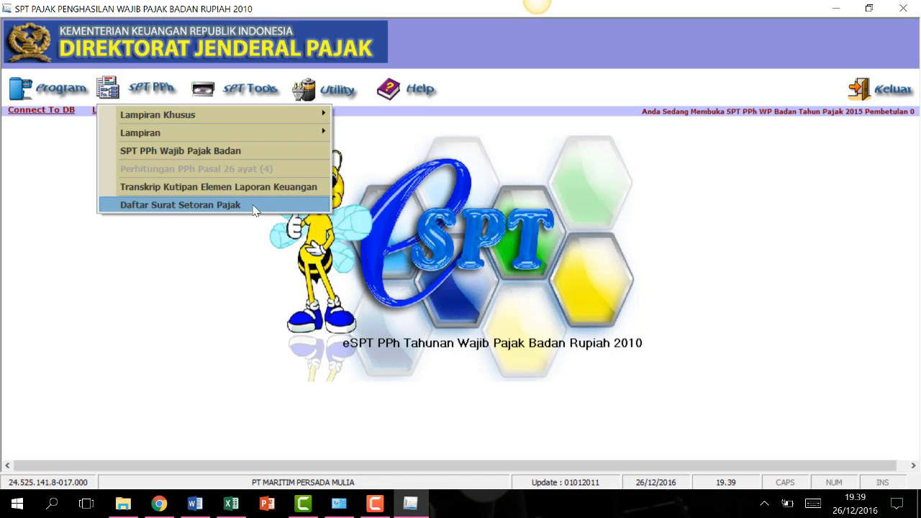
left_click(248, 89)
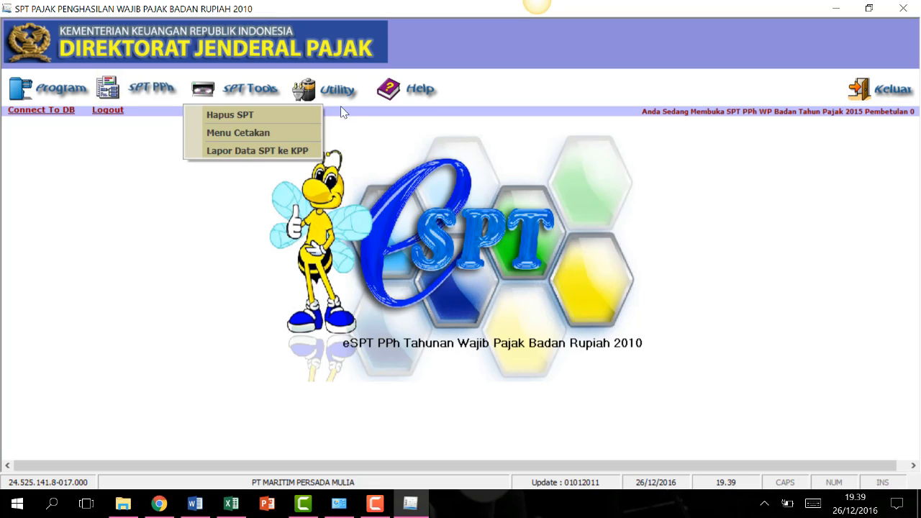
mouse_move(336, 95)
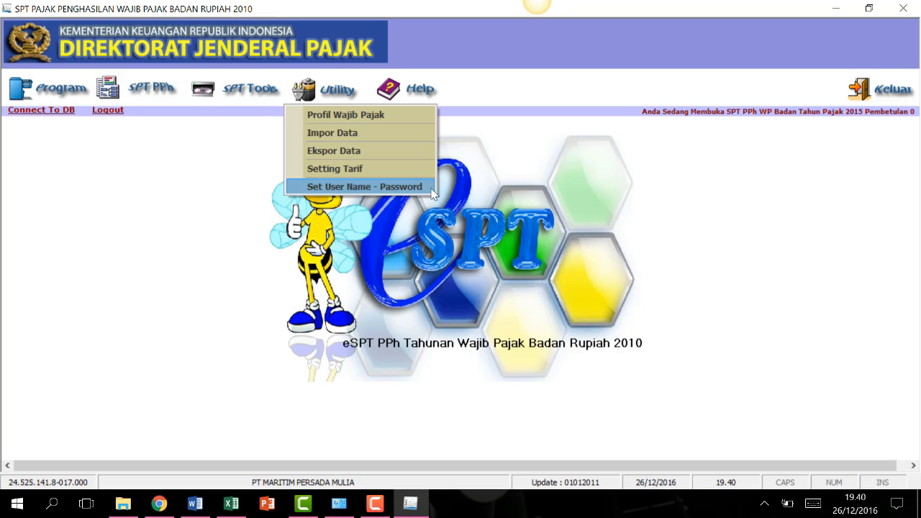
left_click(391, 188)
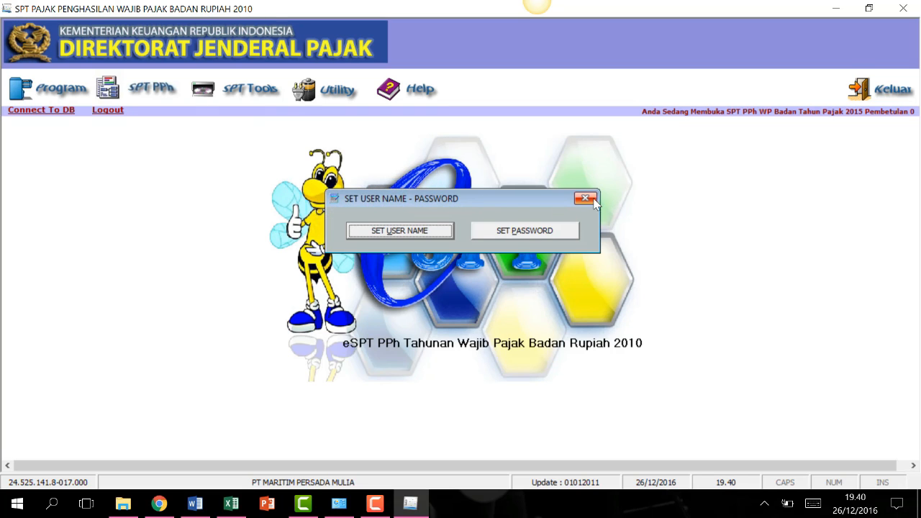
left_click(584, 198)
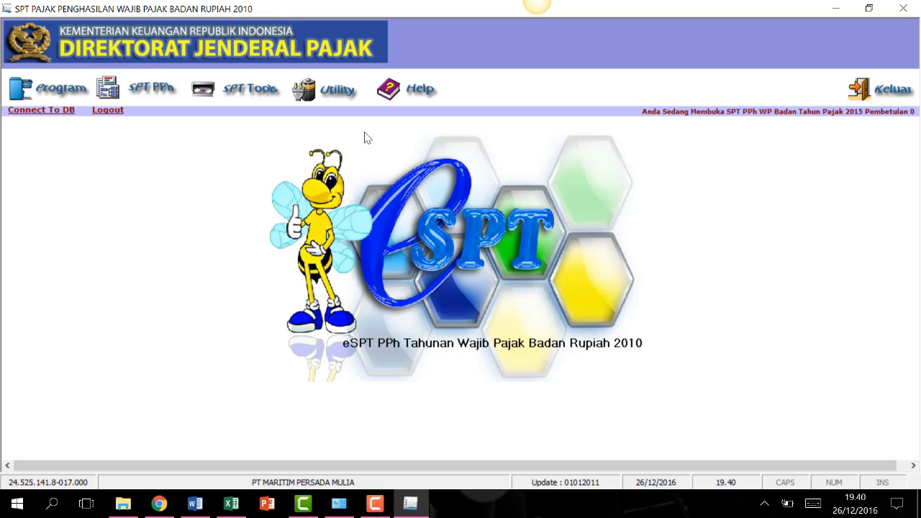
left_click(335, 95)
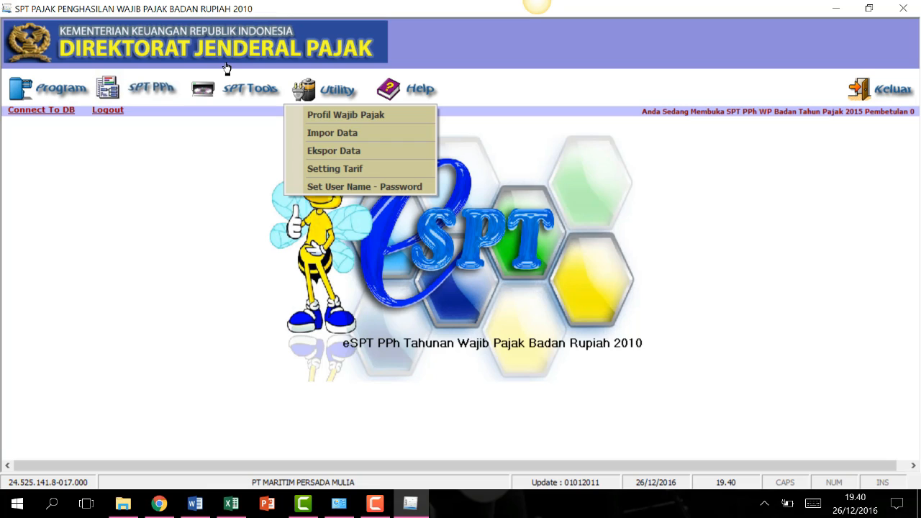
left_click(373, 132)
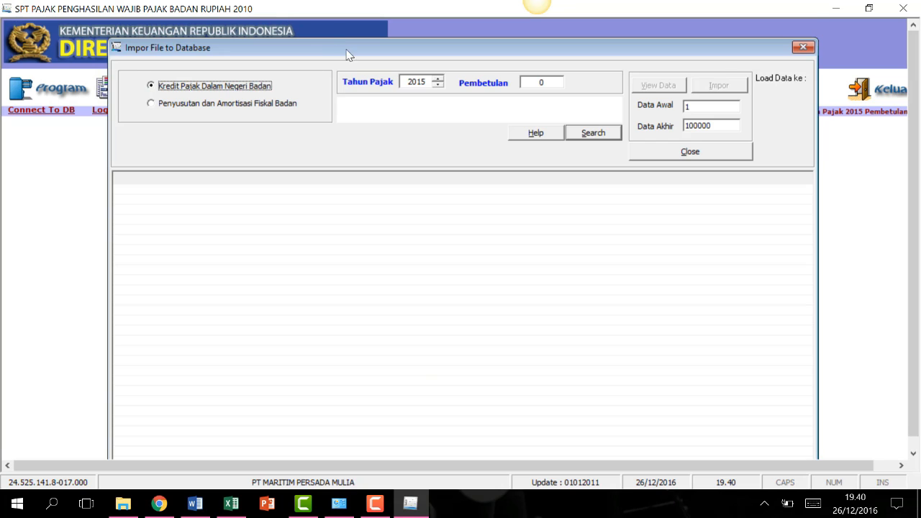
Toggle the import type between fiscal depreciation and domestic tax credit, then close without importing.
left_click_drag(344, 48, 344, 28)
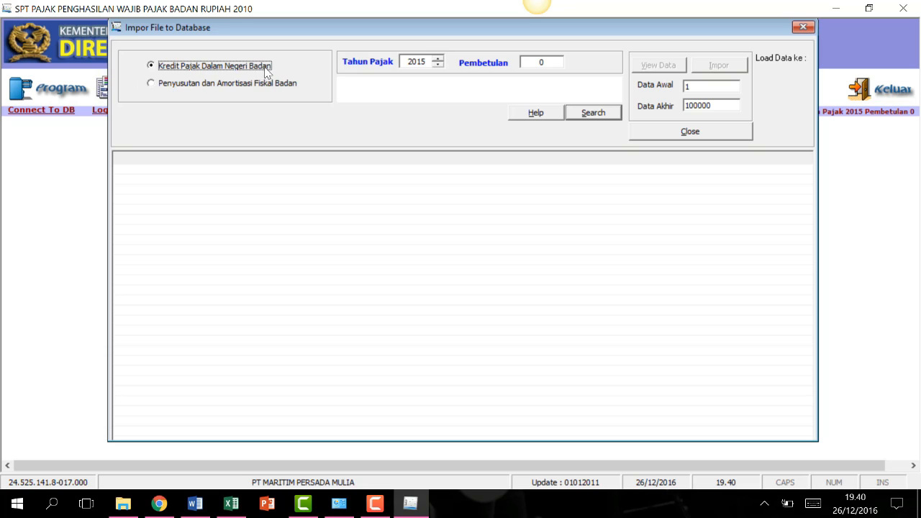
left_click(156, 84)
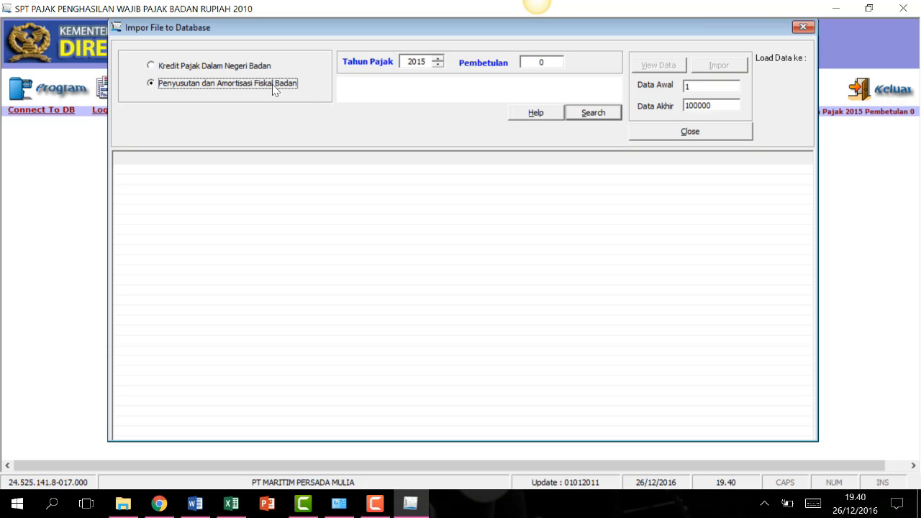
left_click(169, 66)
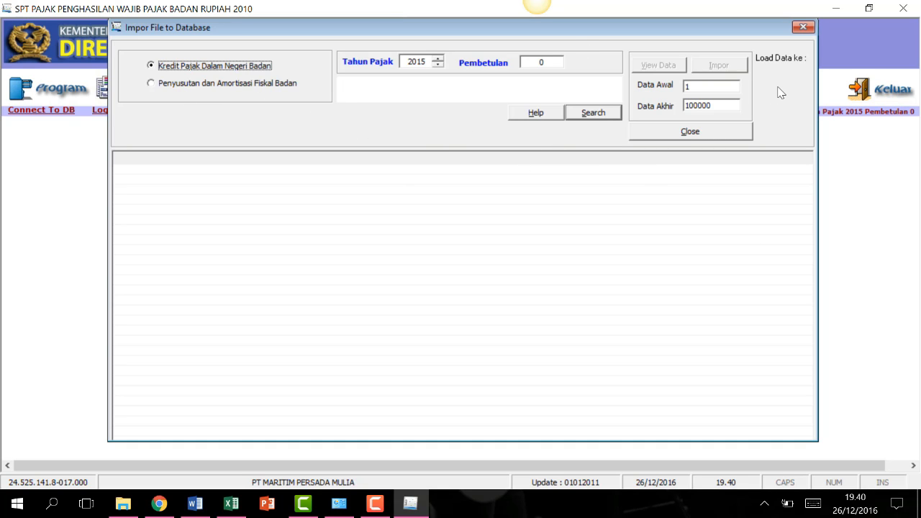
left_click(803, 27)
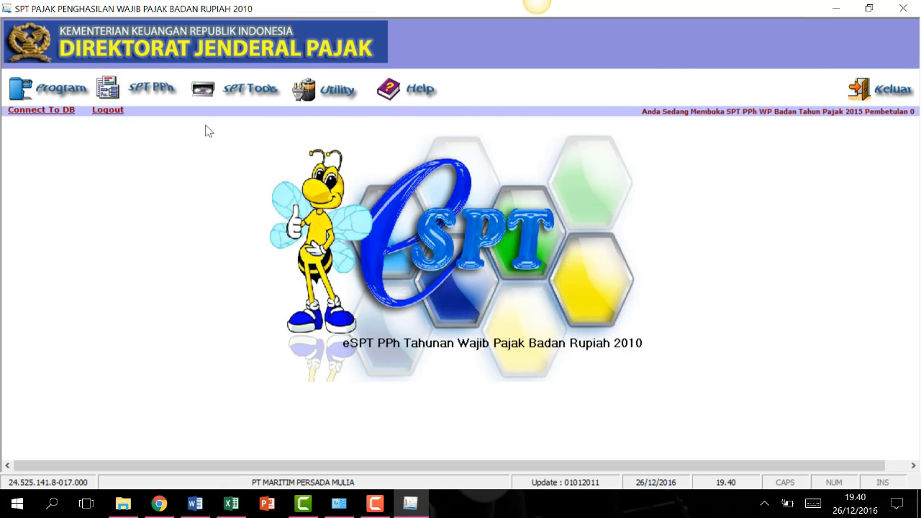
Browse the SPT PPh forms list and dismiss it without choosing a form.
left_click(154, 93)
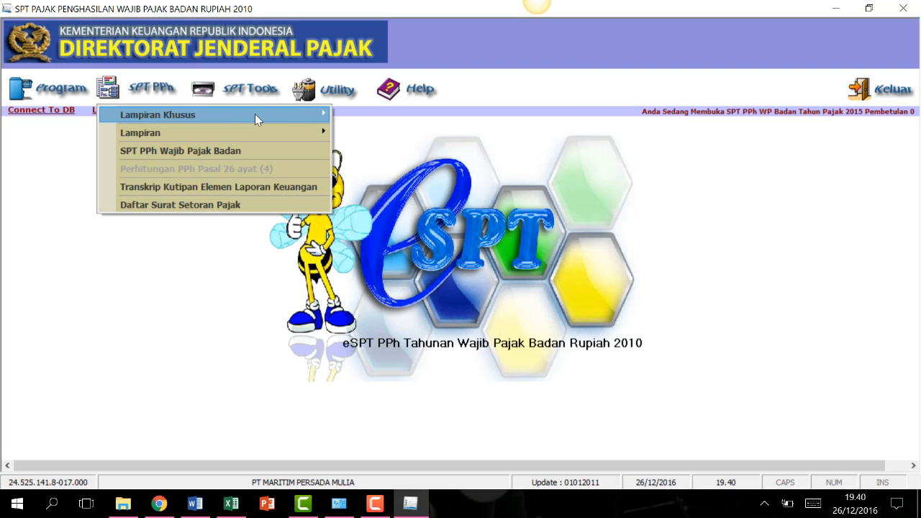
mouse_move(254, 113)
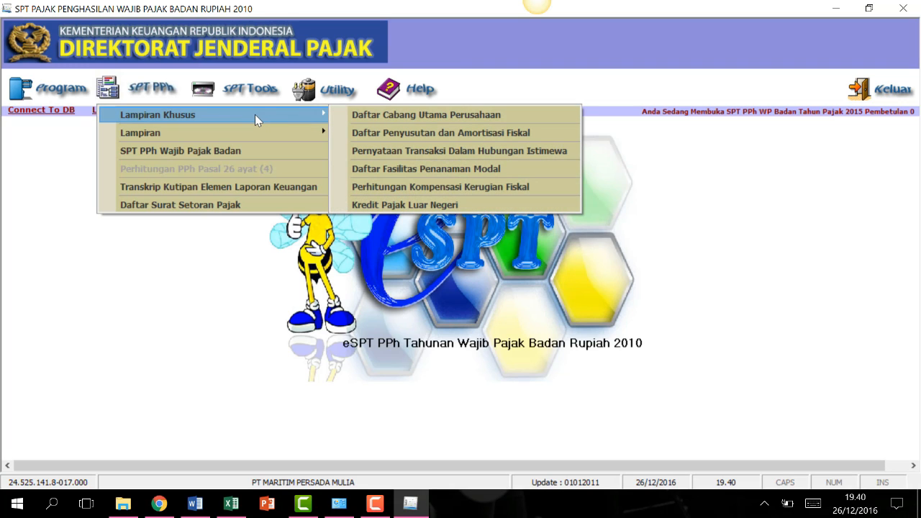
mouse_move(317, 131)
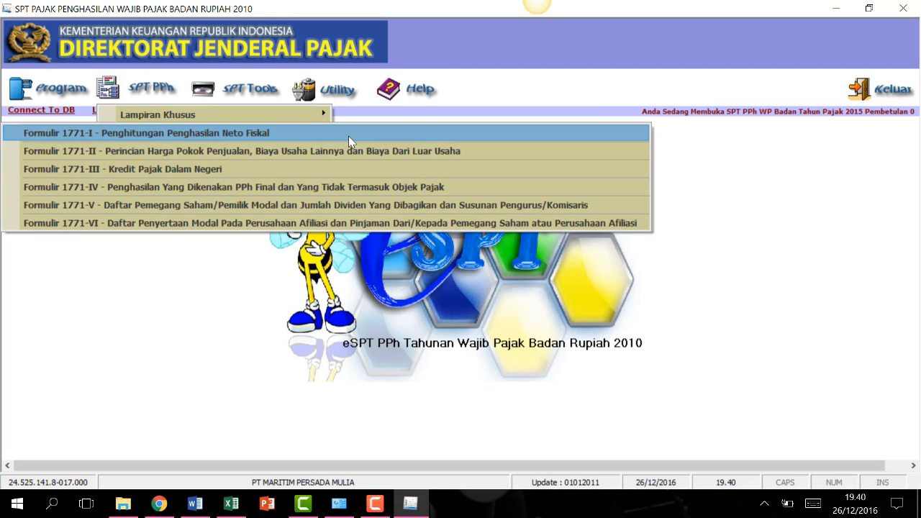
left_click(288, 326)
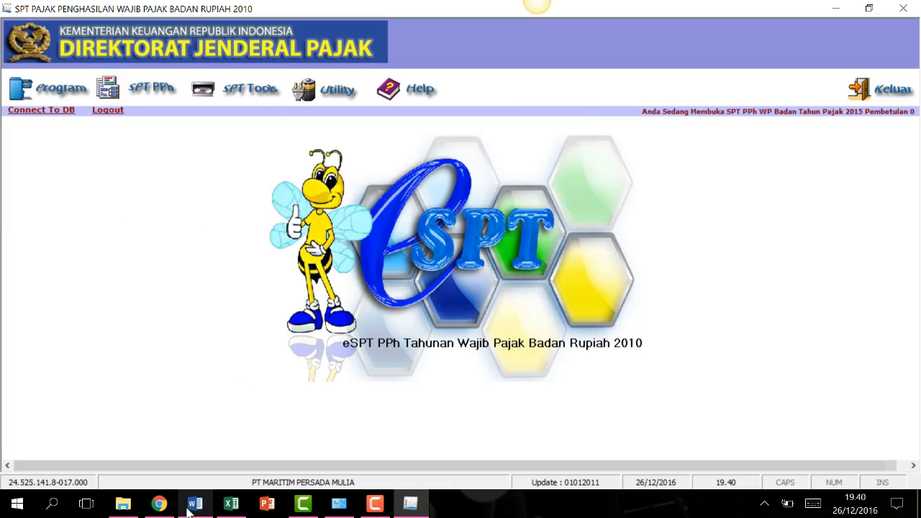
Review the case's financial tables in the Word exercise document, then open SPT PPh > Lampiran Khusus.
left_click(193, 503)
scroll(483, 273, "down", 20)
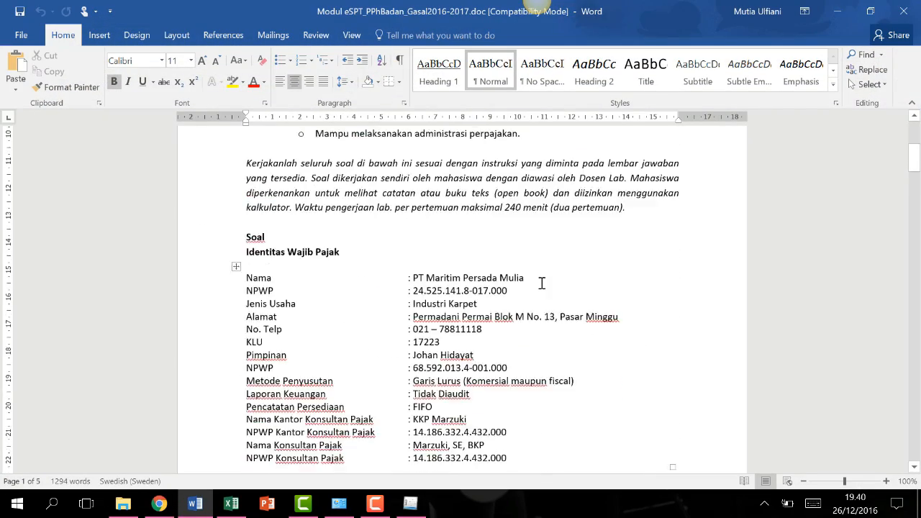
scroll(598, 281, "down", 11)
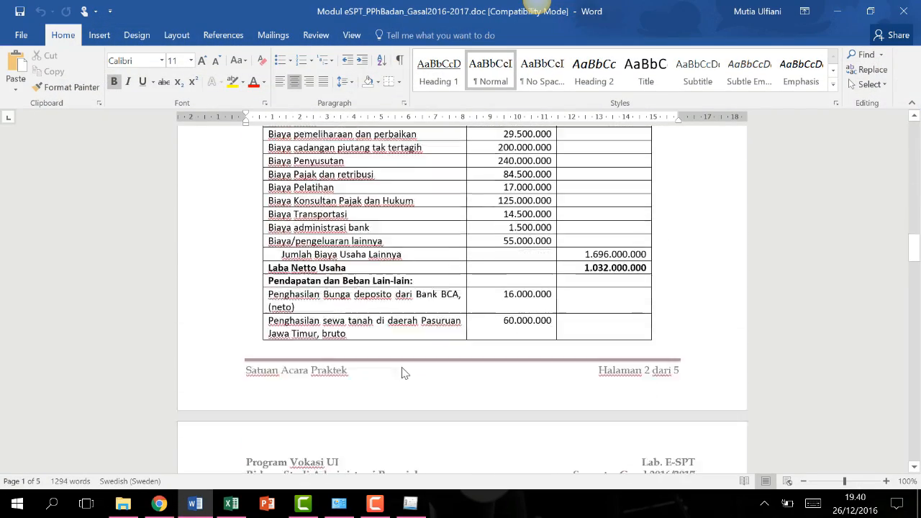
left_click(410, 504)
left_click(144, 87)
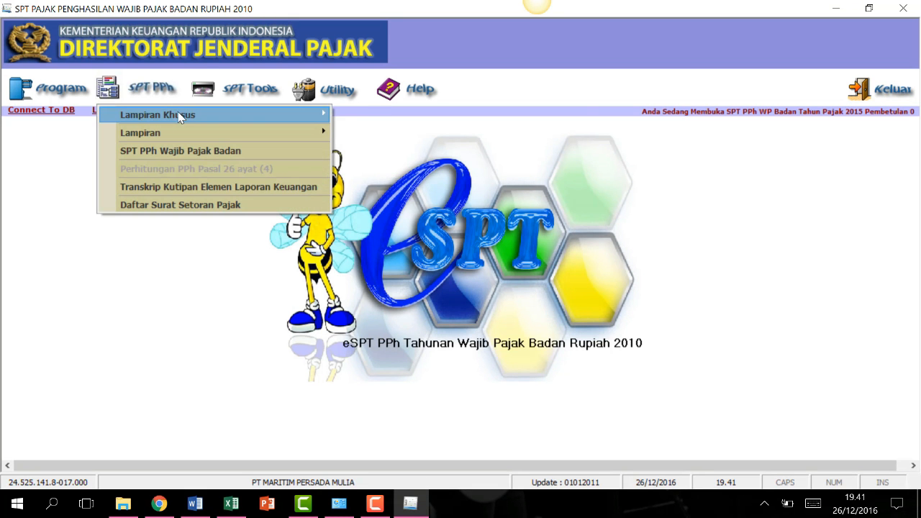
Open Daftar Penyusutan dan Amortisasi Fiskal, start a new asset entry, and bring Word's exercise document forward.
mouse_move(179, 115)
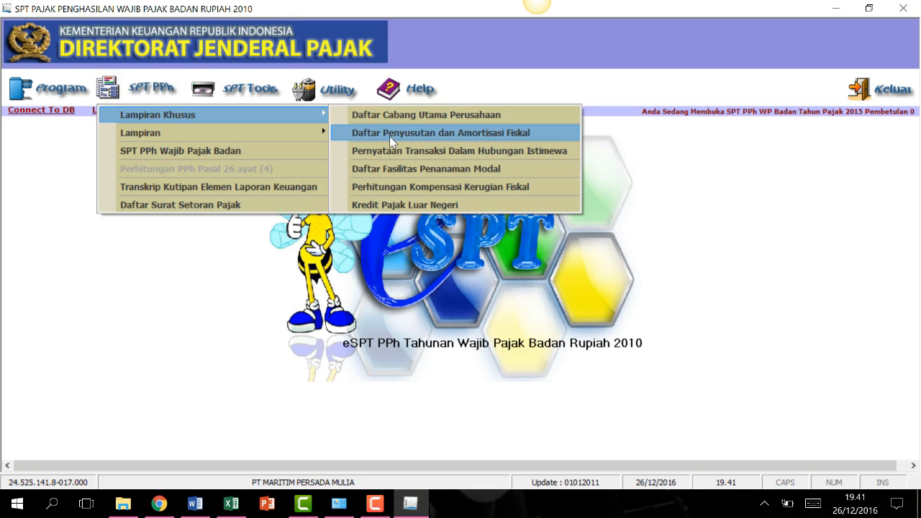
left_click(540, 131)
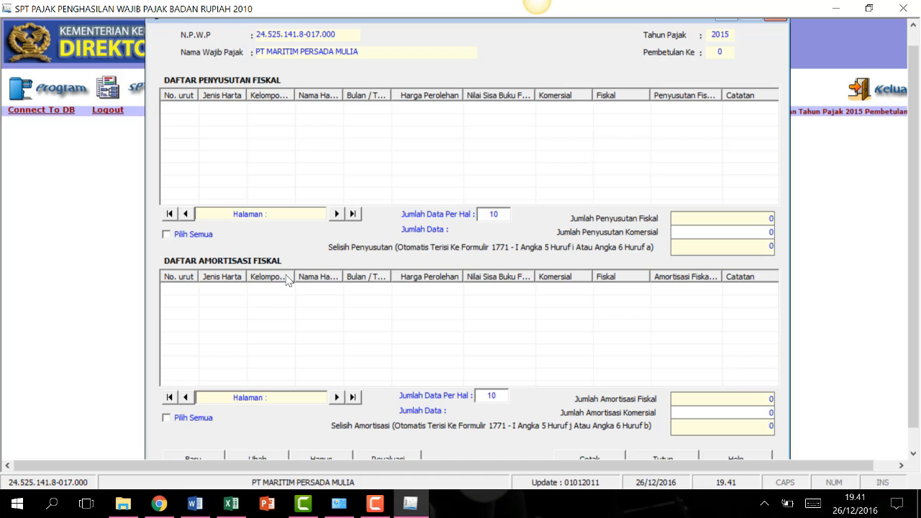
scroll(912, 215, "down", 1)
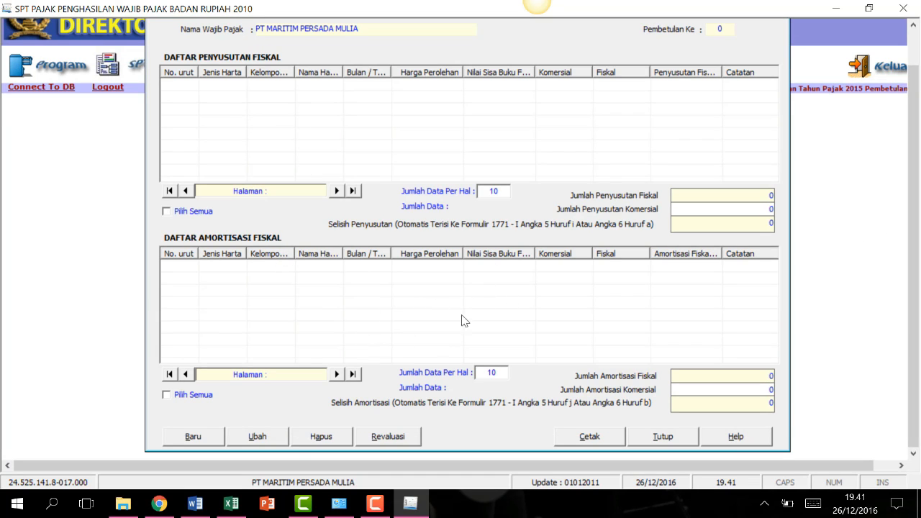
left_click(201, 437)
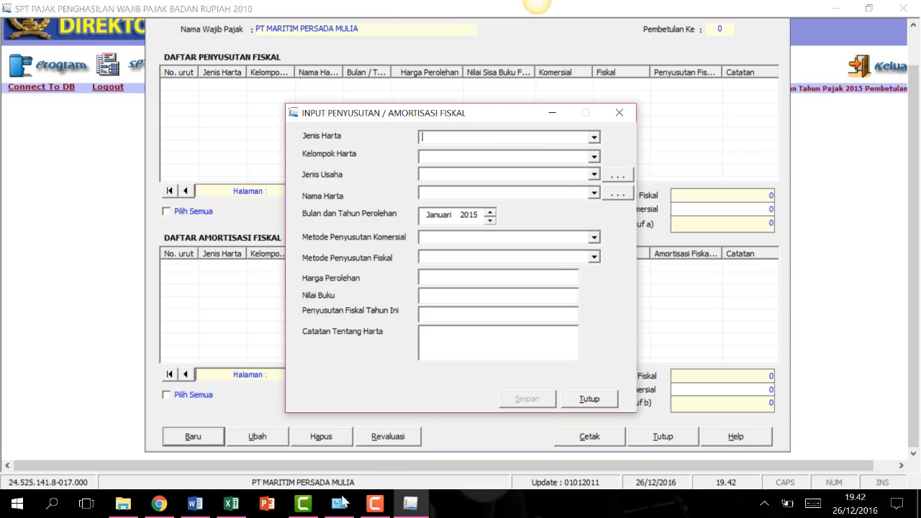
left_click(195, 503)
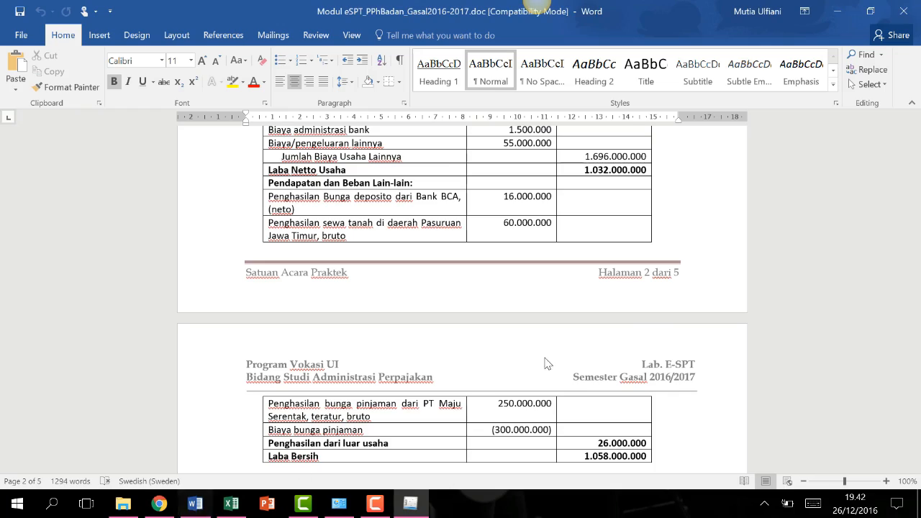
Scroll Word down to the Data Aktiva Tetap table of five assets, then return to e-SPT.
scroll(648, 309, "down", 5)
scroll(648, 309, "down", 20)
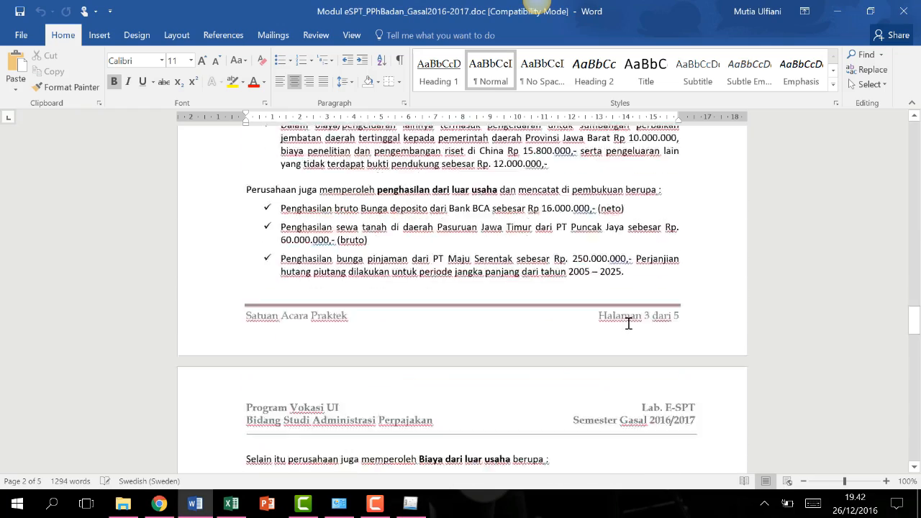
scroll(623, 319, "down", 6)
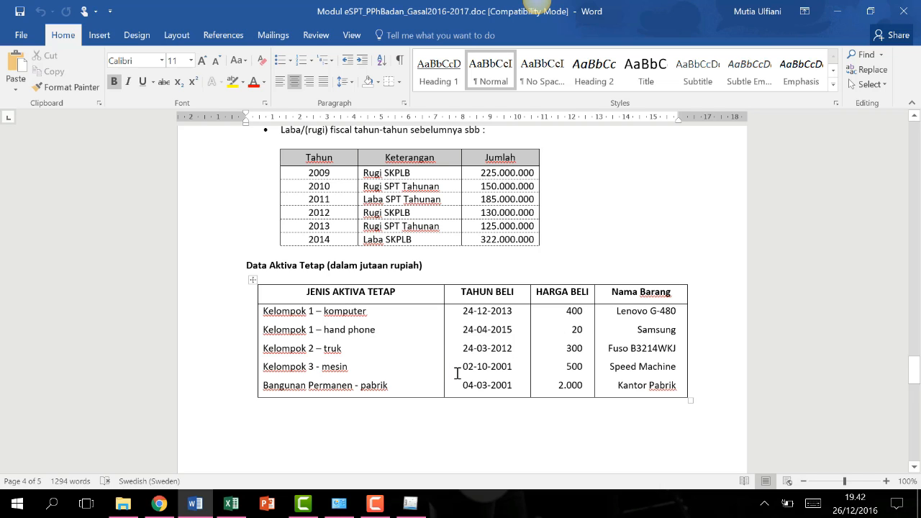
left_click(412, 503)
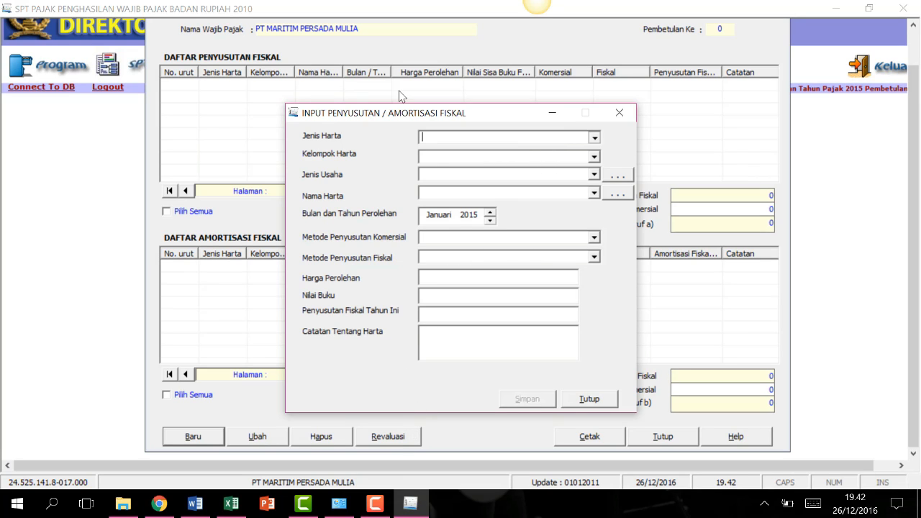
Set the asset to Harta Berwujud, Kelompok 1, Semua jenis usaha.
left_click(594, 137)
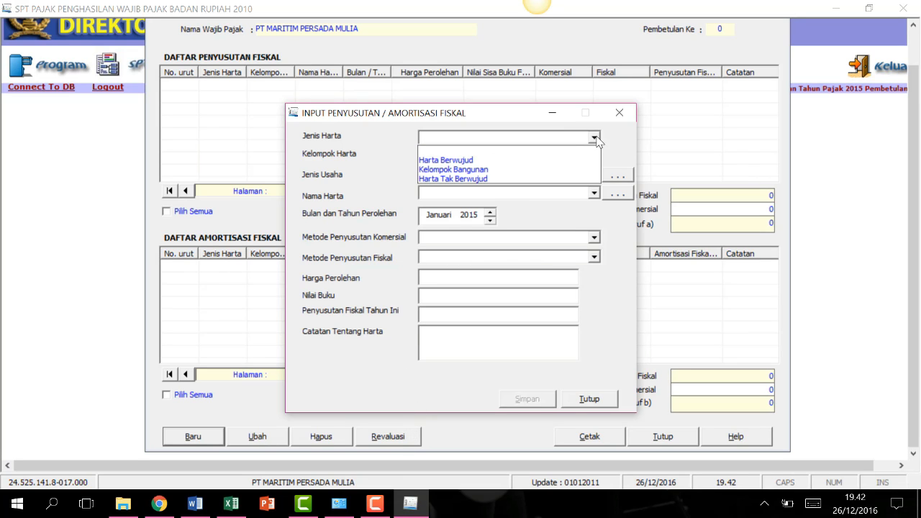
left_click(477, 161)
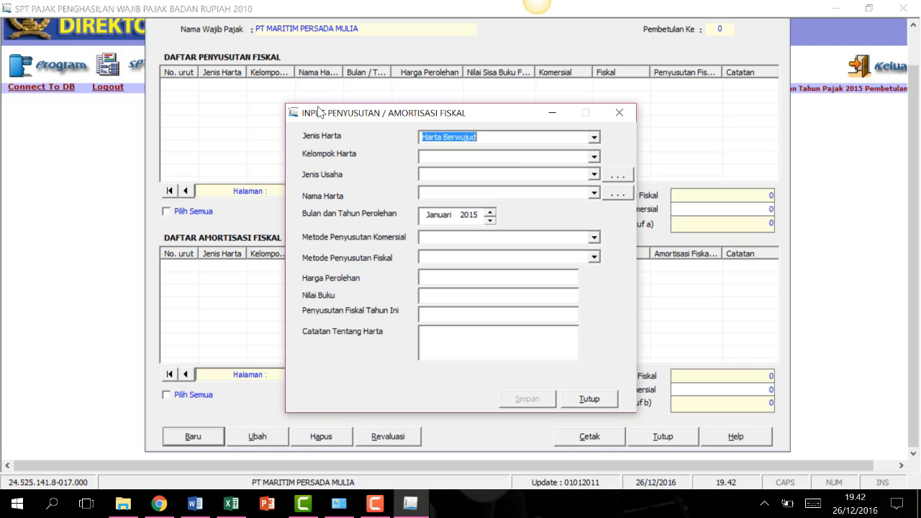
left_click(591, 158)
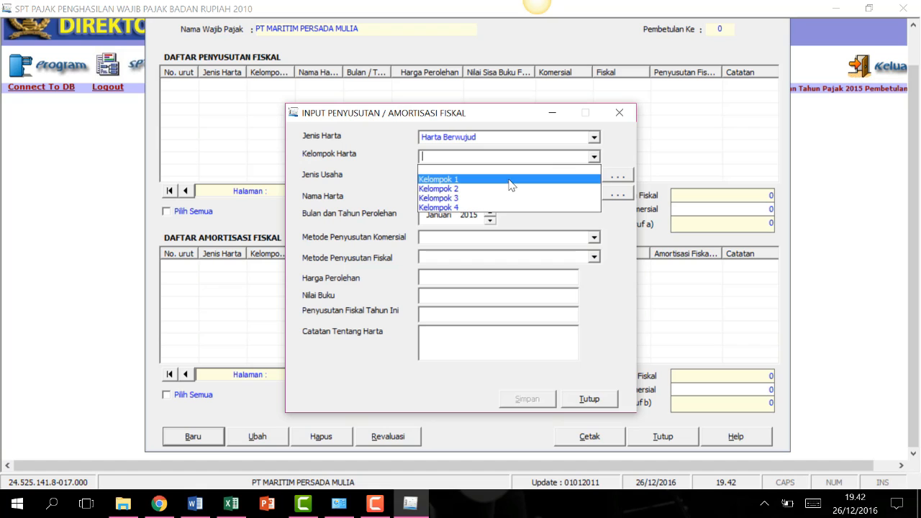
left_click(499, 180)
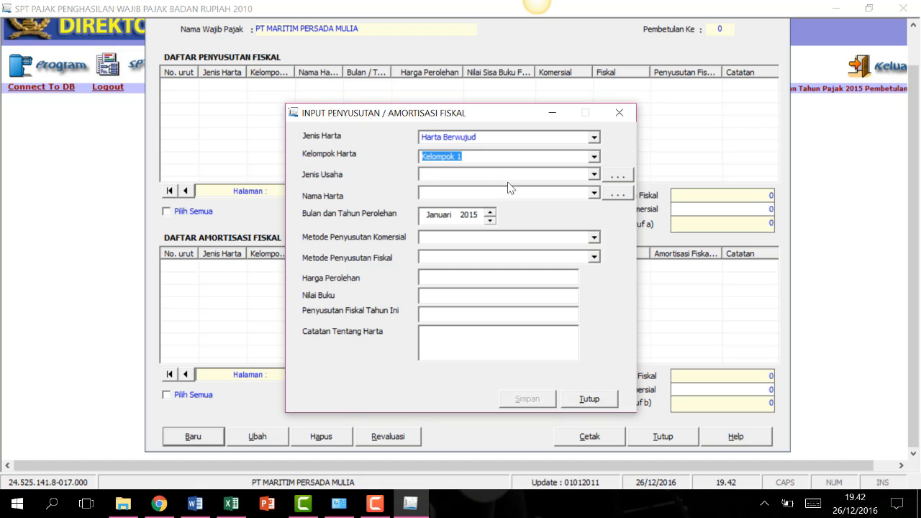
left_click(594, 175)
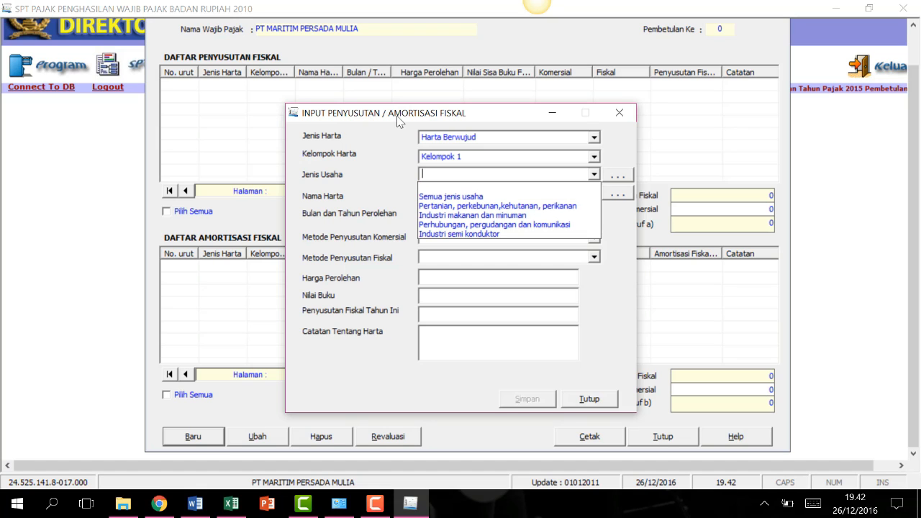
left_click(448, 196)
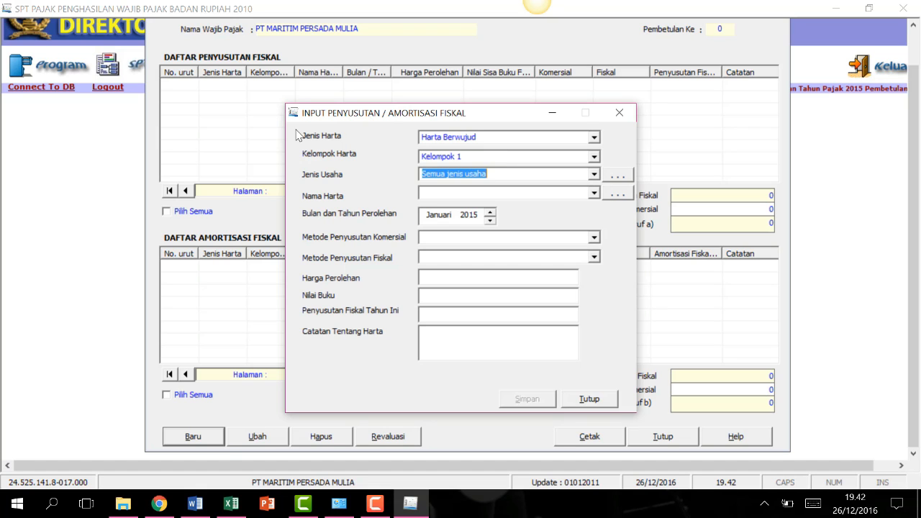
Check the Nama Harta choices, then bring up the Input Referensi Nama Harta list.
left_click(593, 194)
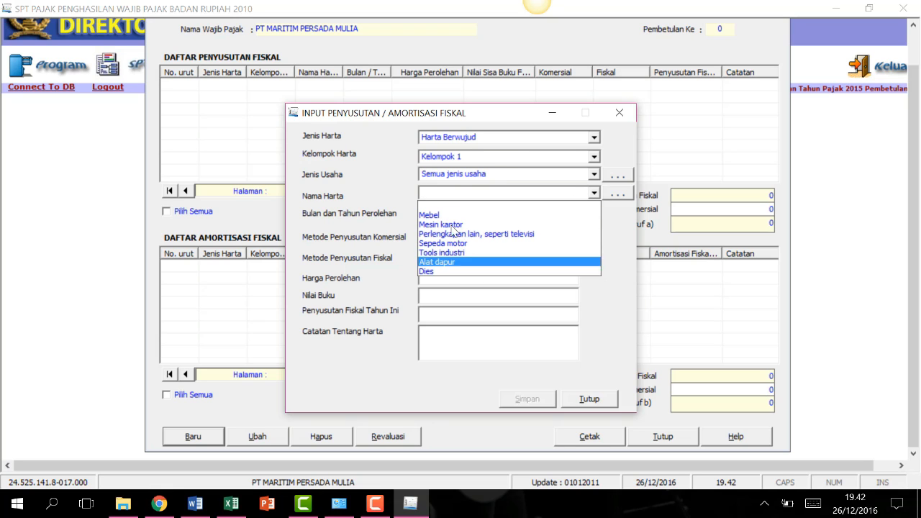
left_click(395, 135)
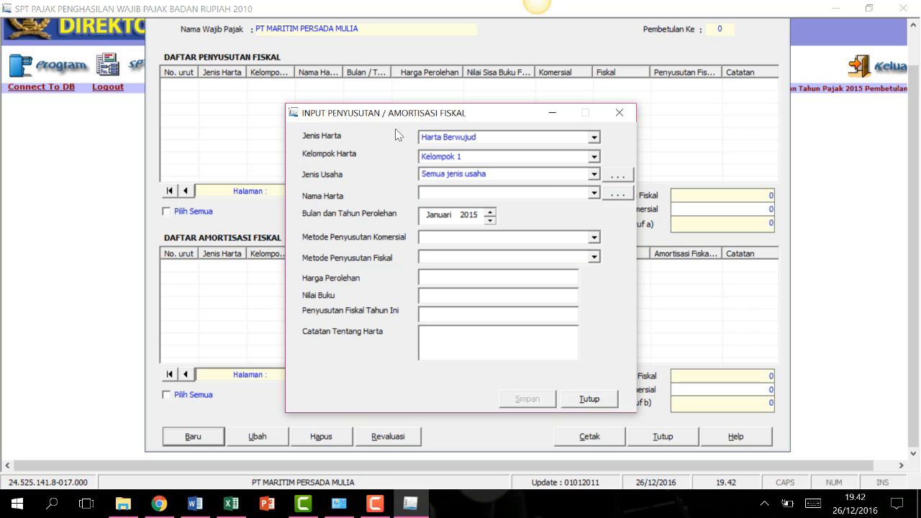
left_click(622, 195)
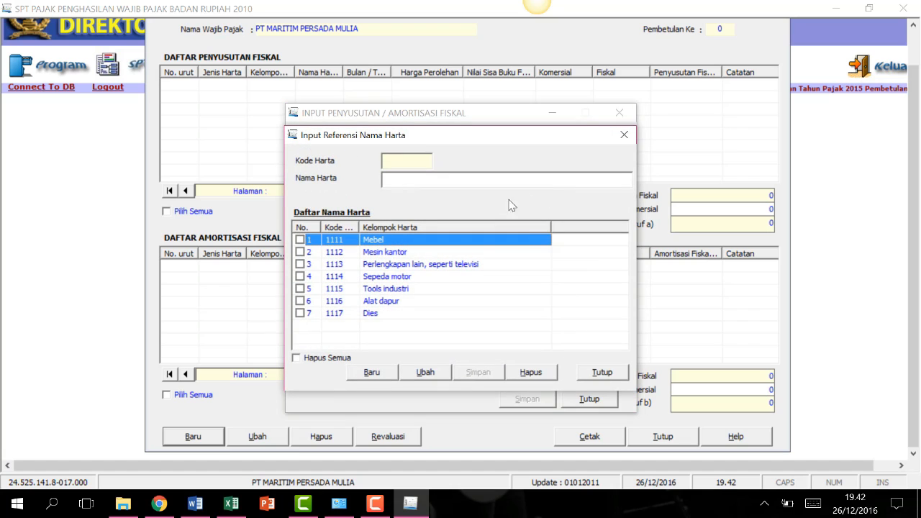
Add and save Komputer as new asset name 1118, then close the reference list.
left_click(389, 373)
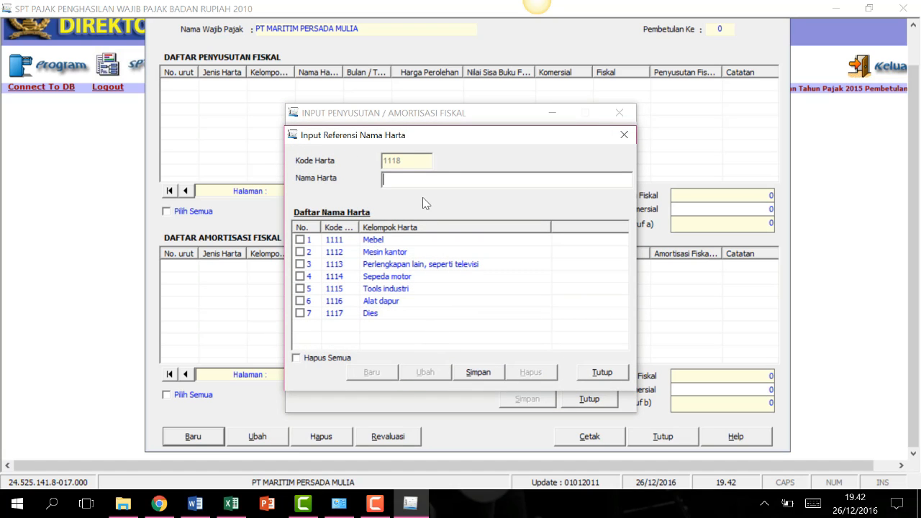
type("Komputer")
left_click(478, 372)
left_click(606, 373)
left_click(593, 194)
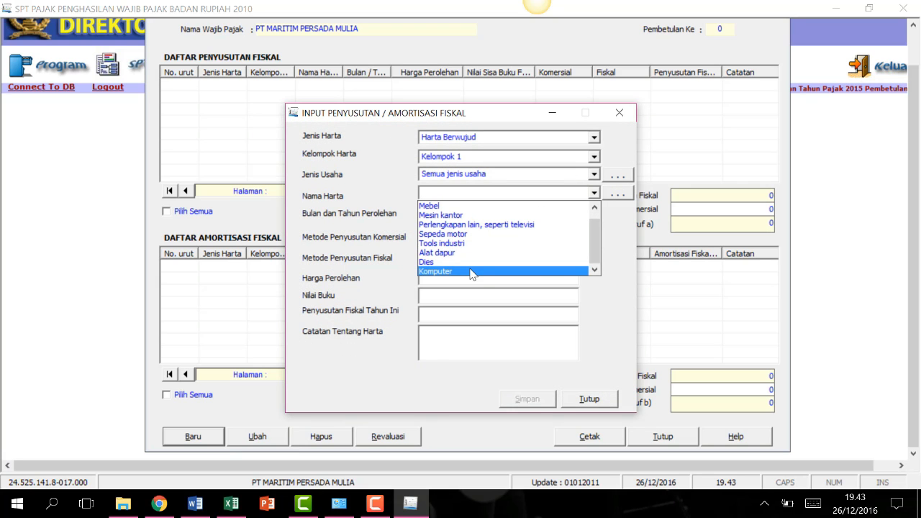
Choose Komputer as the asset name with acquisition date Desember 2013.
left_click(471, 271)
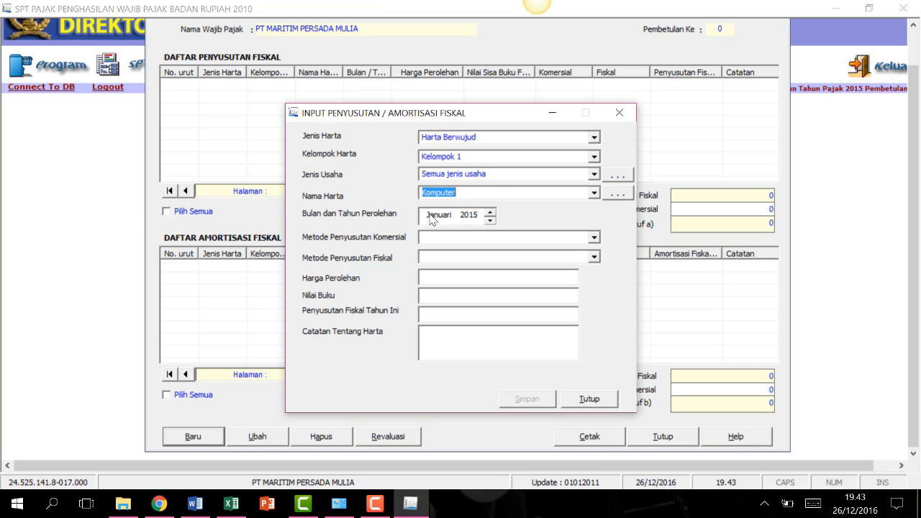
left_click(432, 215)
left_click(490, 211)
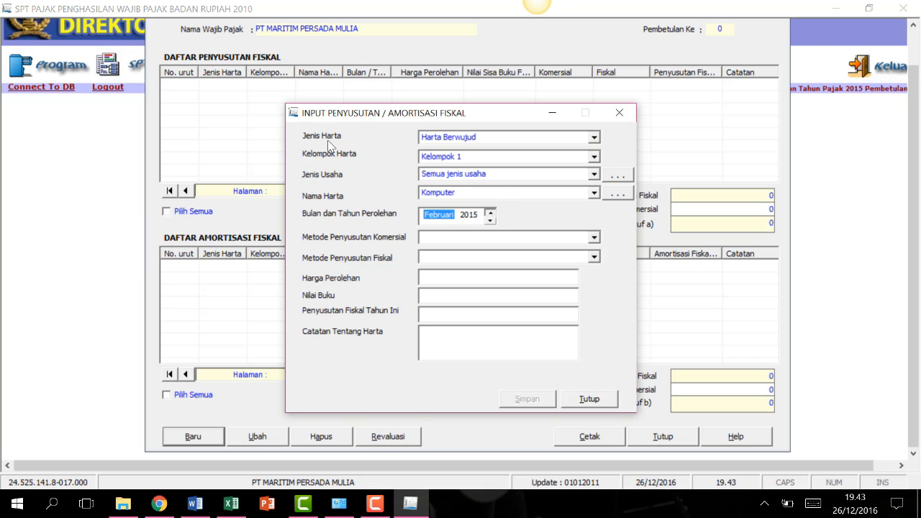
left_click(489, 220)
left_click(490, 220)
left_click(490, 220)
left_click(489, 211)
left_click(479, 218)
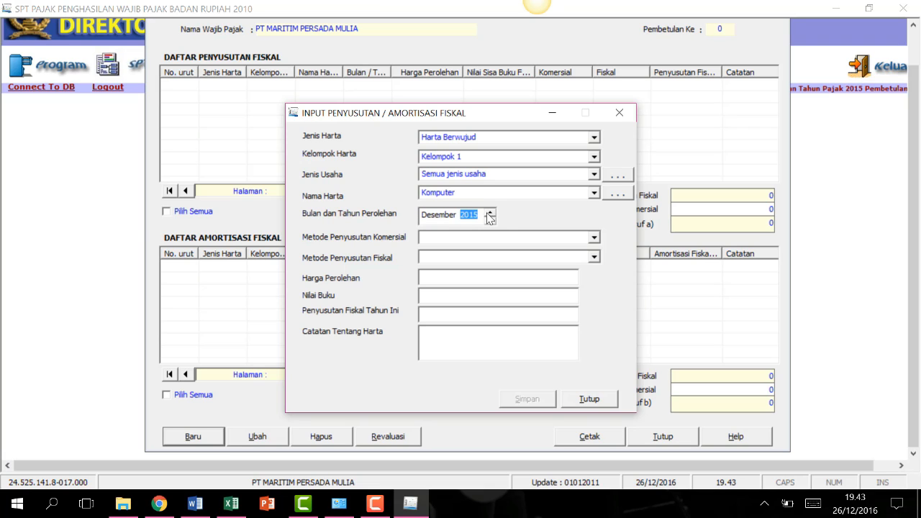
left_click(489, 220)
left_click(490, 220)
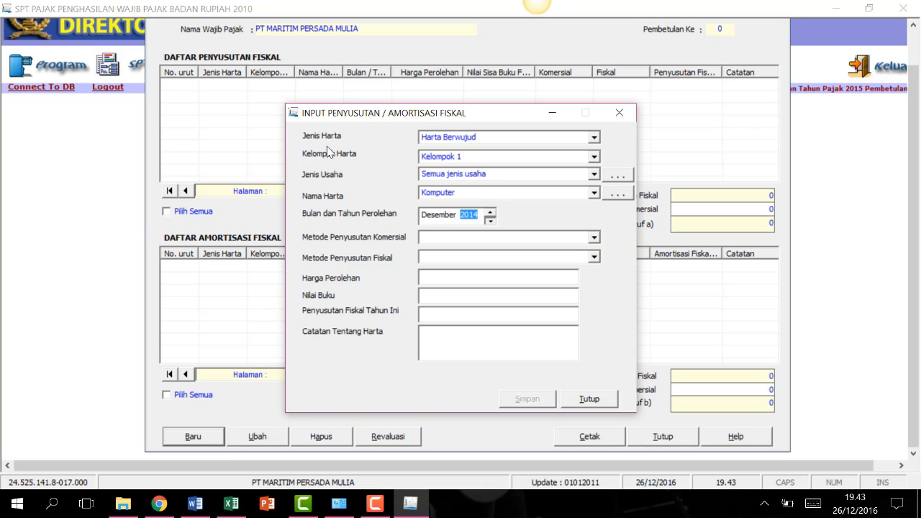
Set both commercial and fiscal depreciation methods to Garis Lurus.
left_click(446, 237)
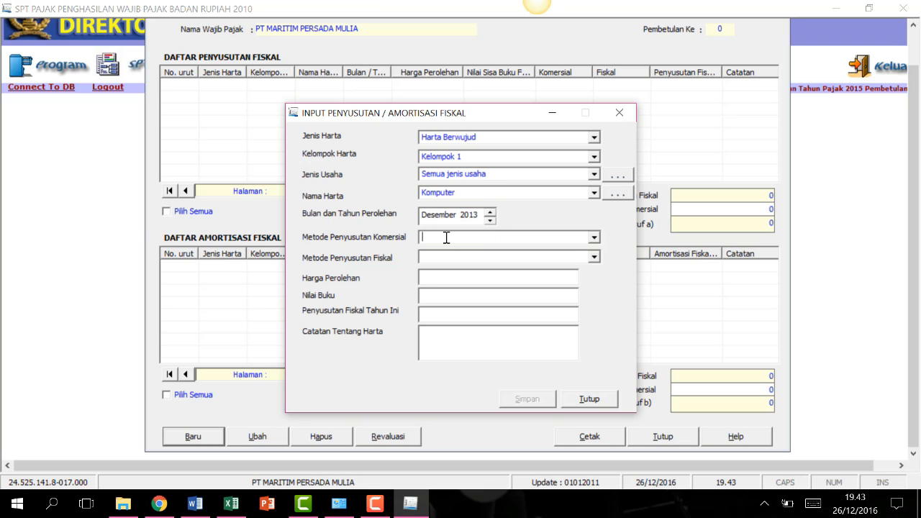
left_click(586, 238)
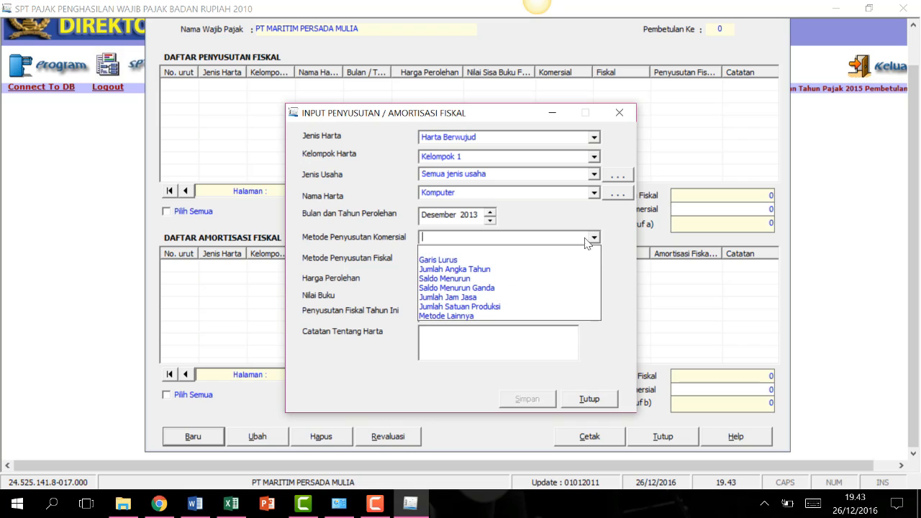
left_click(463, 261)
left_click(594, 257)
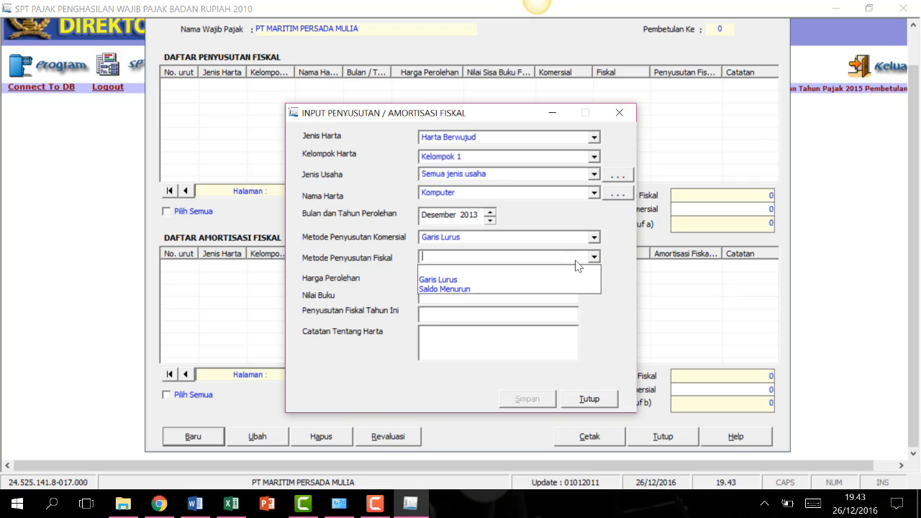
left_click(457, 279)
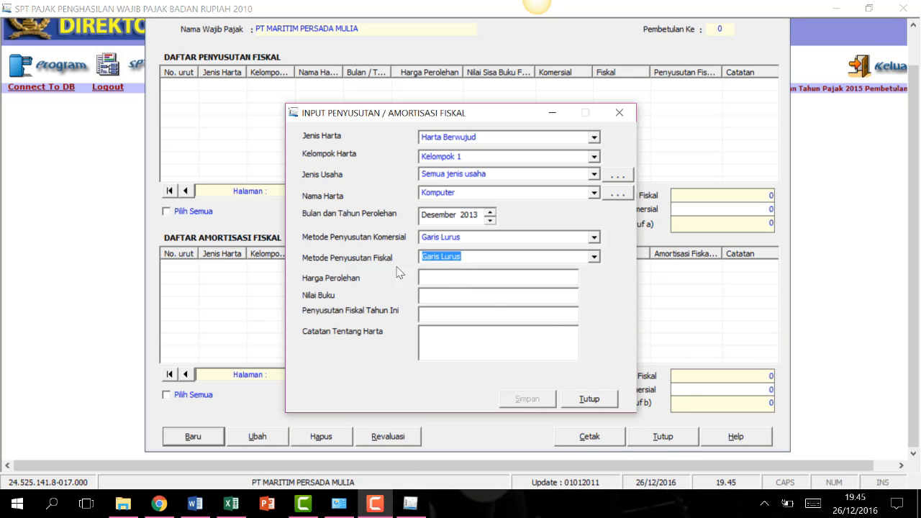
Enter cost 400.000.000, fiscal depreciation 100.000.000, note Lenovo G-480, and save the entry.
left_click(456, 278)
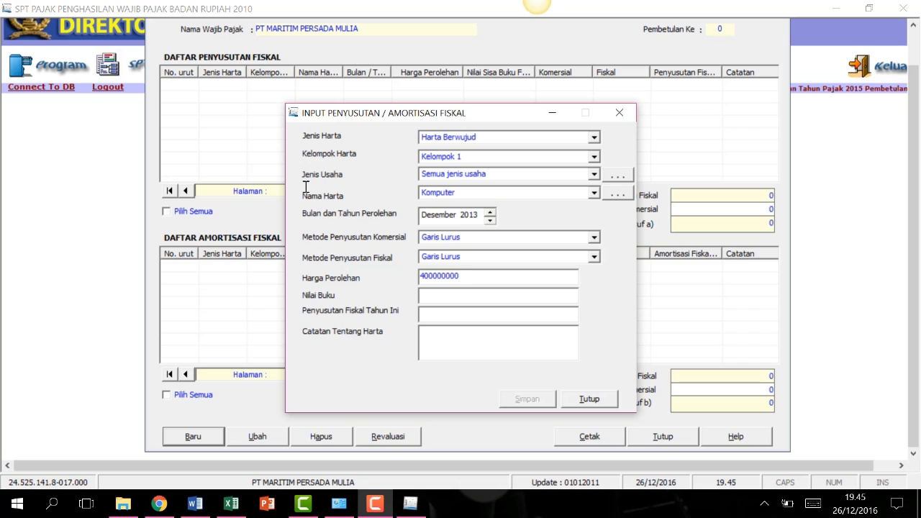
left_click(433, 312)
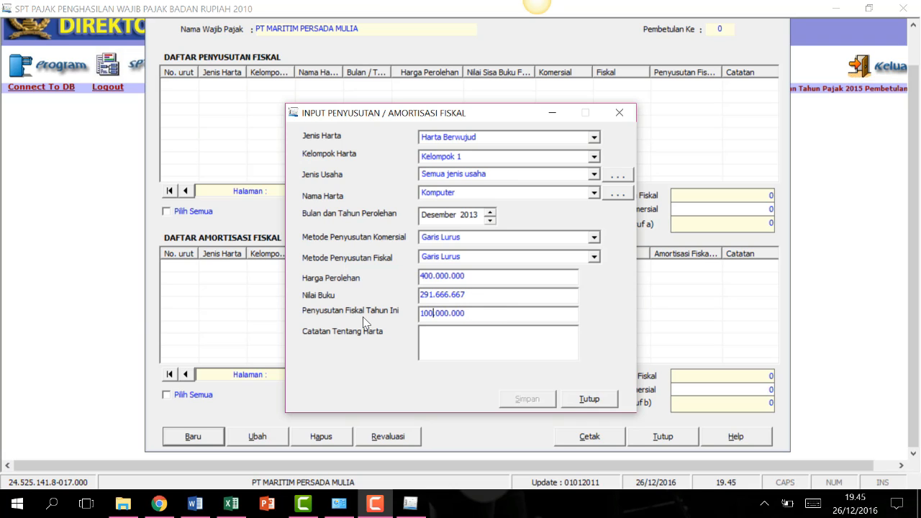
left_click_drag(485, 315, 394, 315)
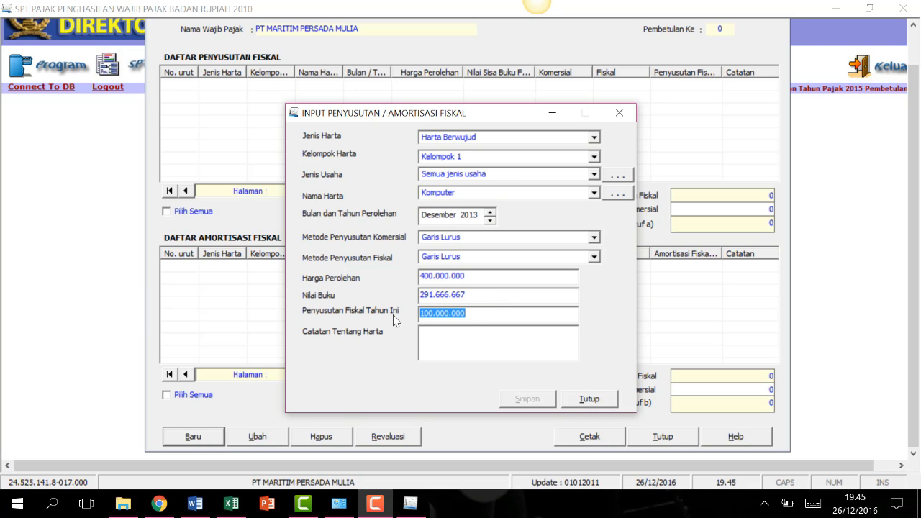
type("100000")
key("Tab")
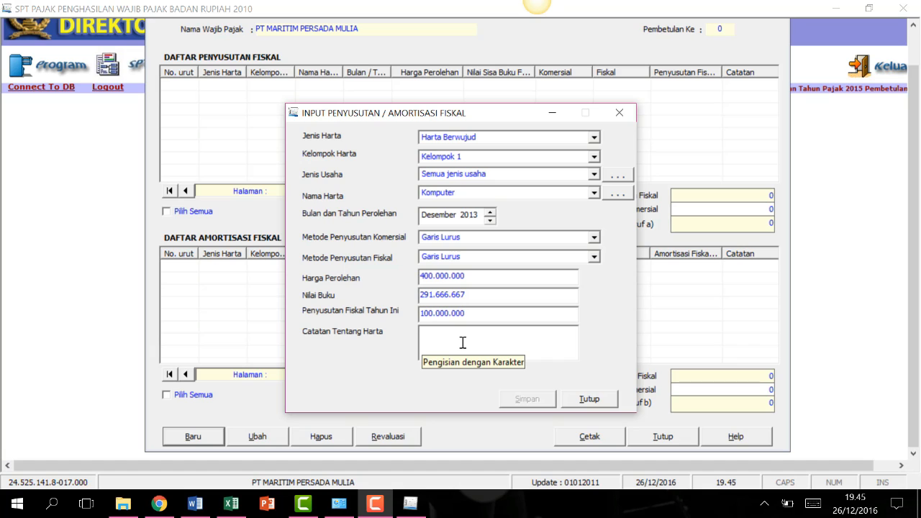
type("Lenovo")
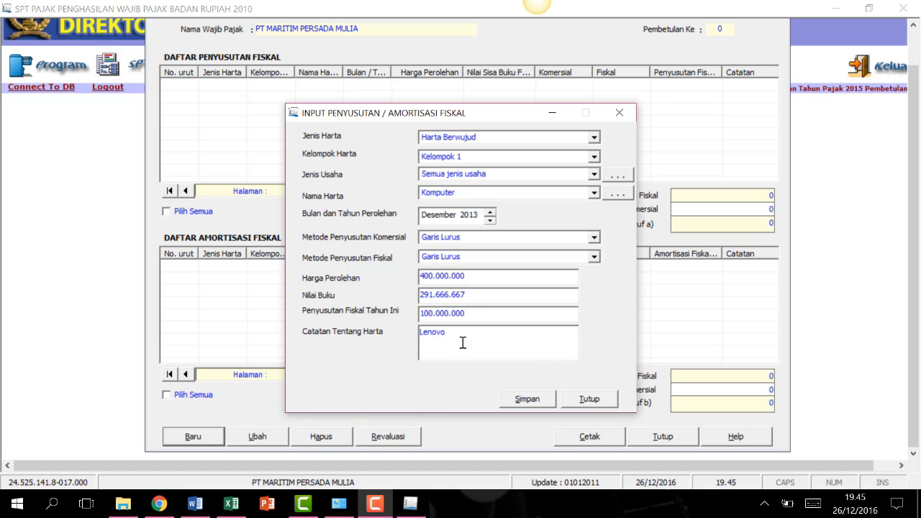
type("-480")
left_click(523, 400)
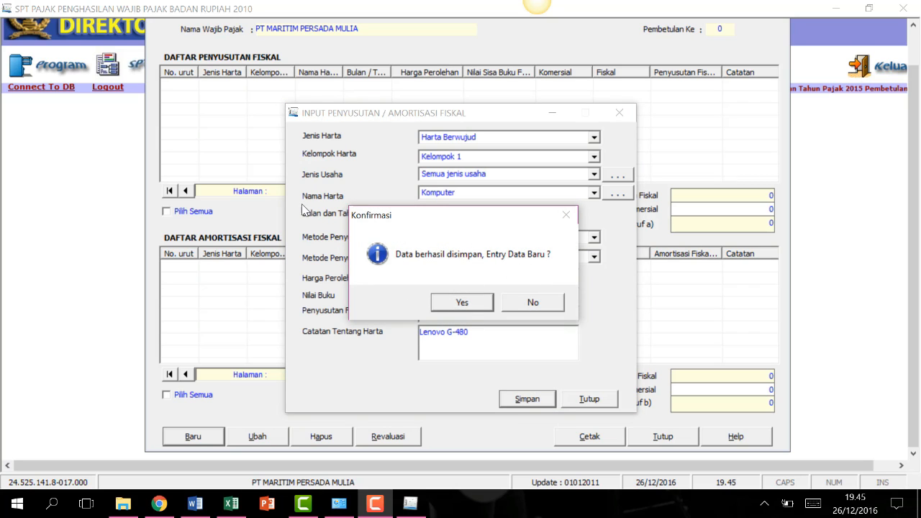
left_click(452, 309)
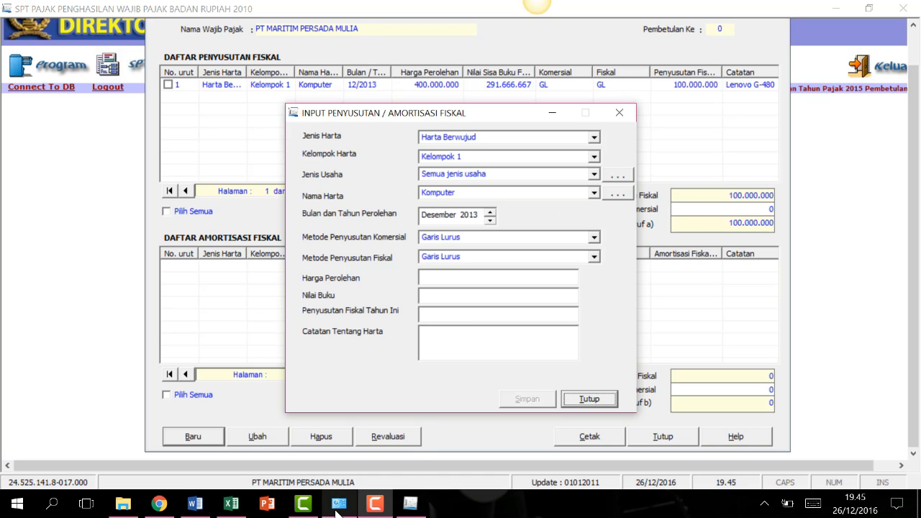
left_click(194, 503)
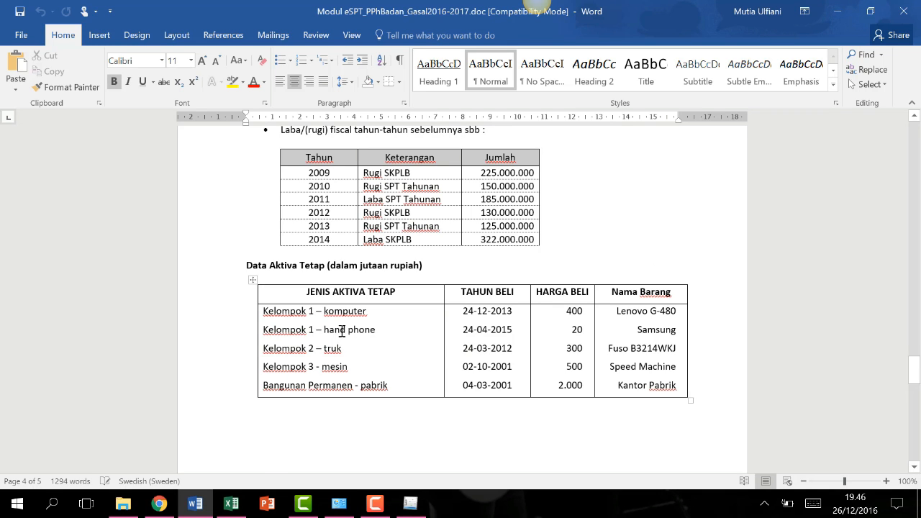
left_click(411, 503)
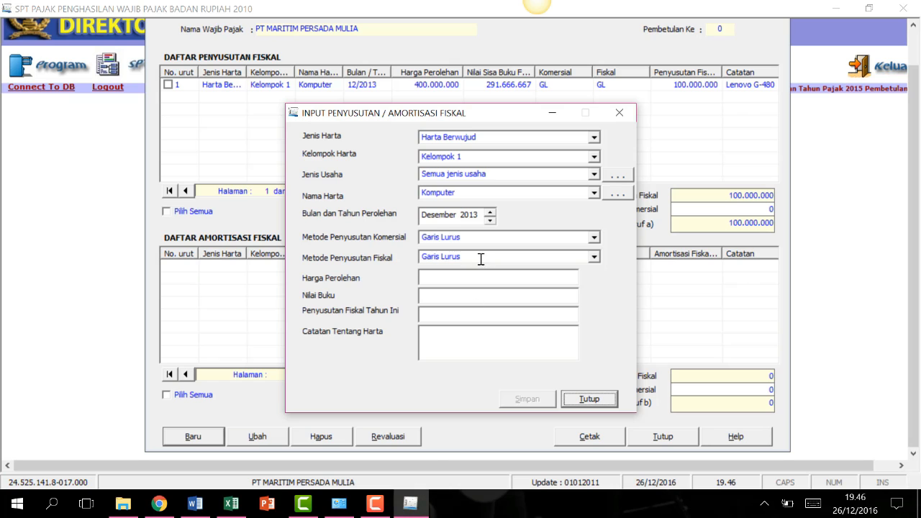
Classify the new asset as Harta Berwujud, Kelompok 1, for all business types.
left_click(594, 139)
left_click(532, 154)
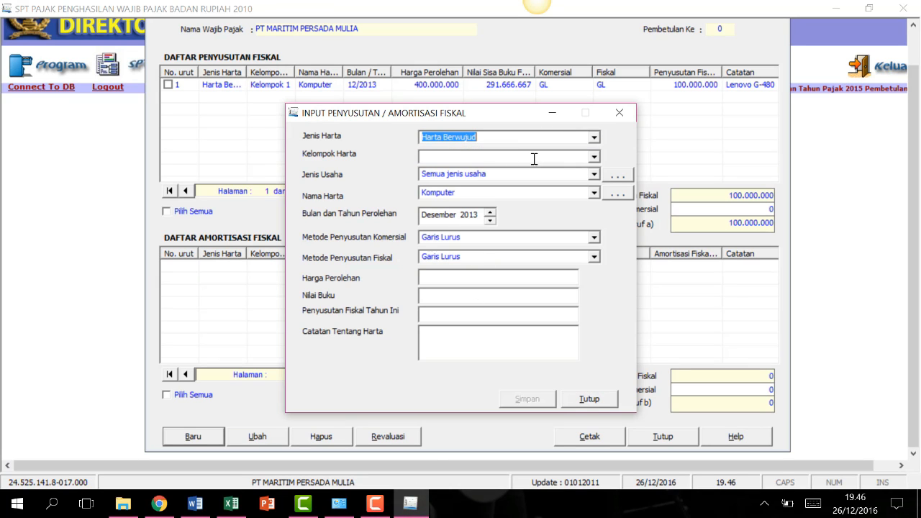
left_click(593, 156)
left_click(475, 180)
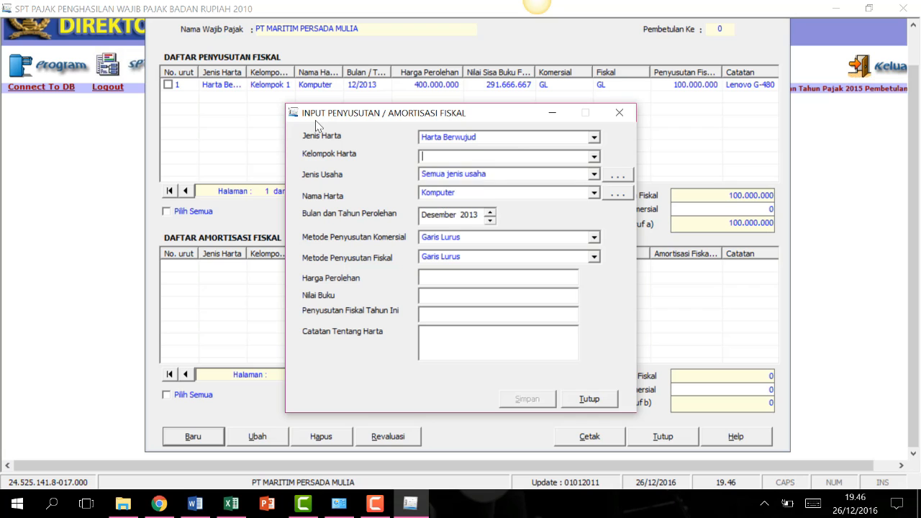
left_click(544, 176)
left_click(580, 191)
left_click(594, 193)
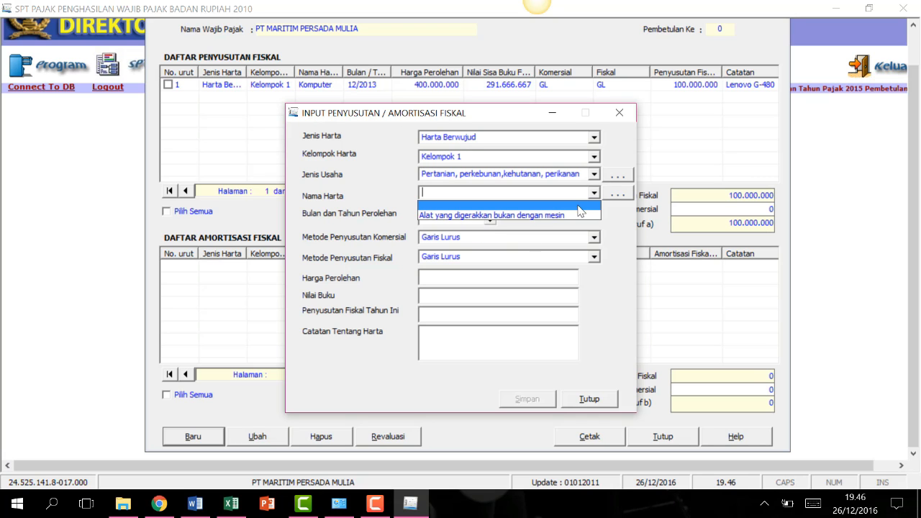
left_click(397, 122)
left_click(594, 174)
left_click(503, 187)
Add 'Handphone' to the asset name reference list and select it.
left_click(594, 193)
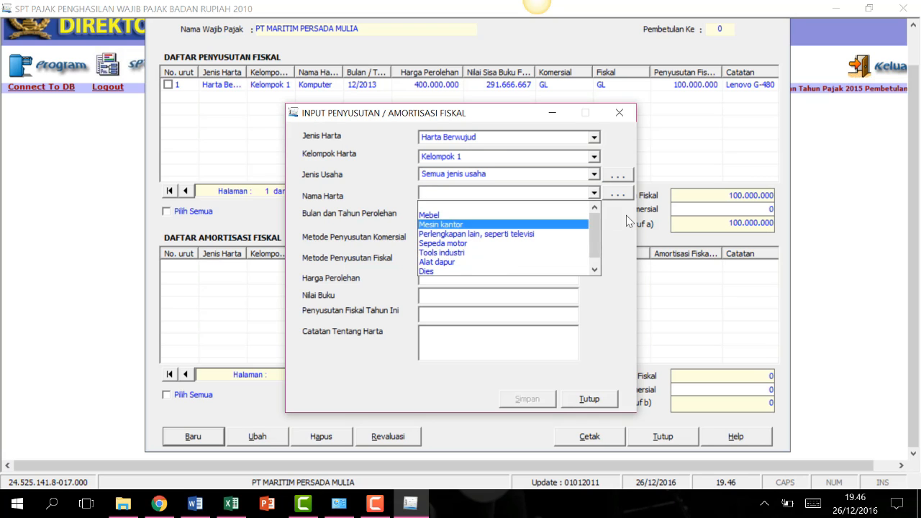
left_click(617, 193)
type("Handphone")
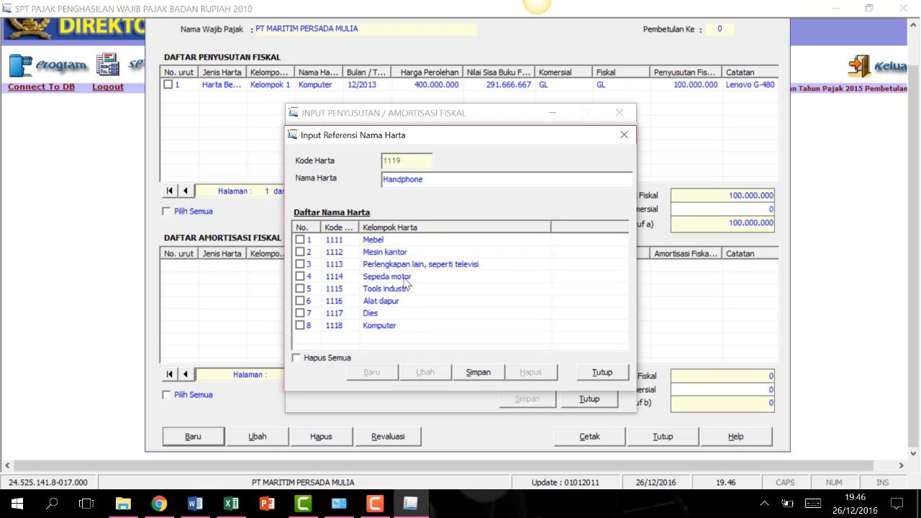
left_click(478, 372)
left_click(601, 372)
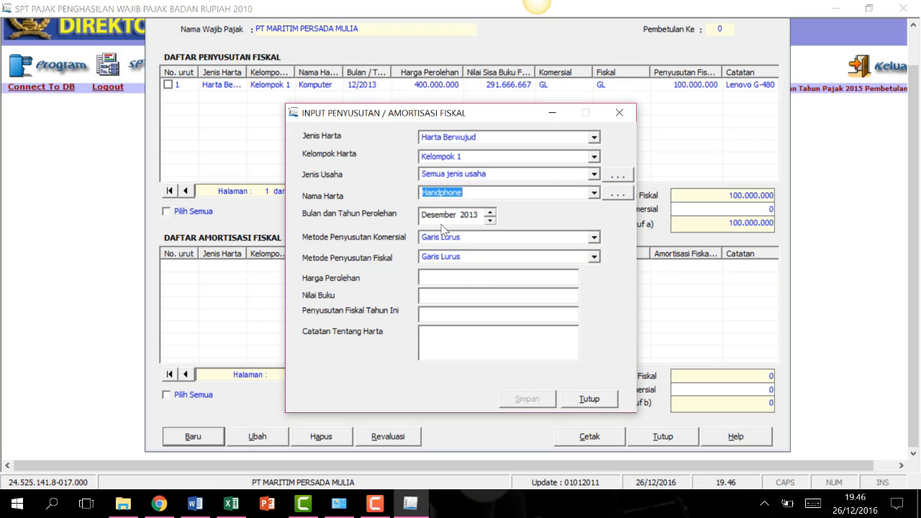
Set acquisition to April 2015 with Garis Lurus commercial and fiscal depreciation.
left_click(438, 215)
key("Down")
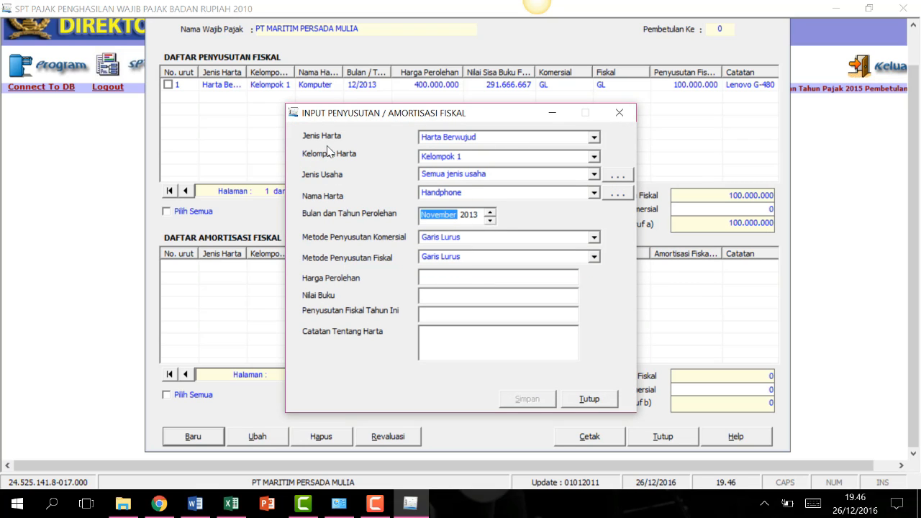
key("Down")
key("Down")
key("Down")
key("Down")
key("Down")
key("Down")
key("Down")
left_click(468, 217)
key("Up")
key("Up")
left_click(542, 240)
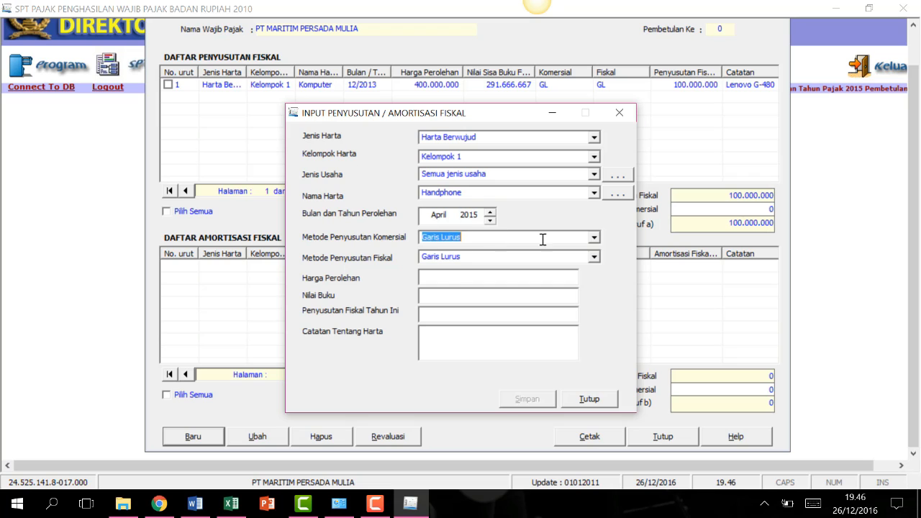
left_click(593, 238)
left_click(589, 253)
left_click(594, 256)
left_click(460, 271)
Enter acquisition cost 20.000.000 and depreciation 1875000.
left_click(433, 281)
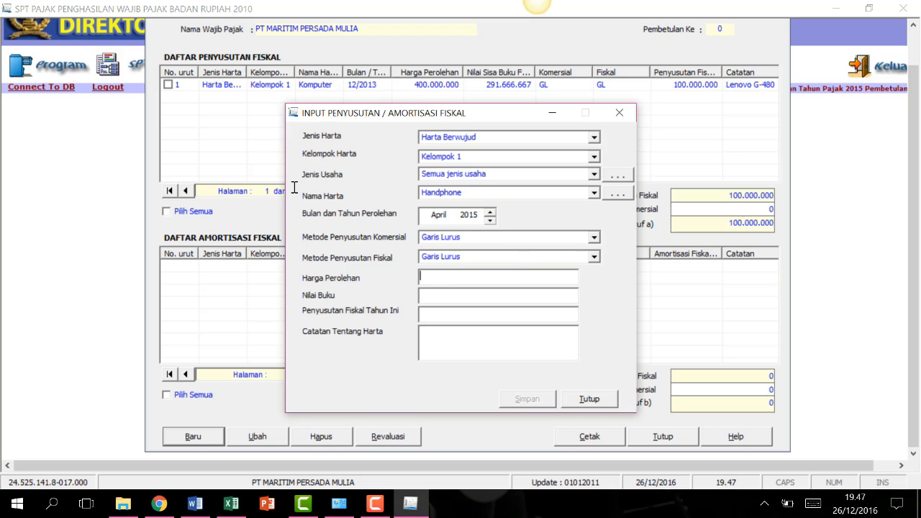
type("20.000.000")
left_click(470, 315)
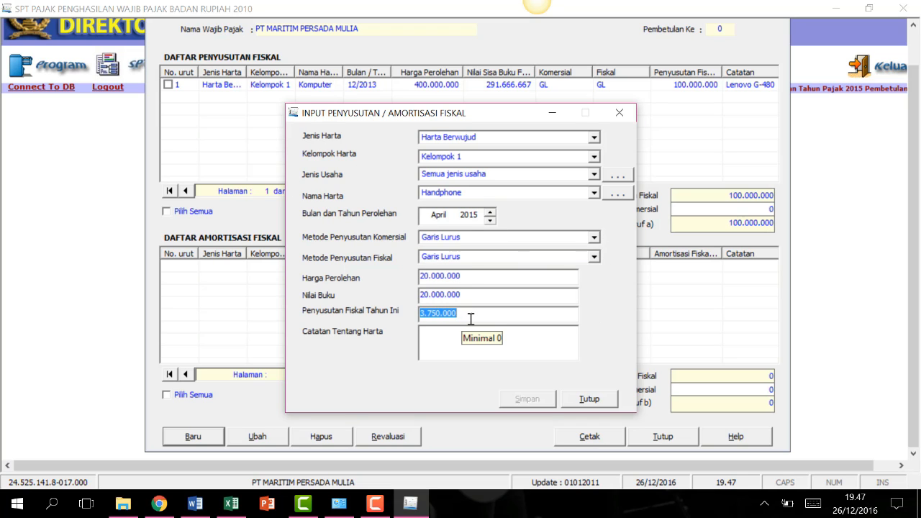
type("1875000")
Set book value to 0, note 'Samsung', and save the Handphone entry.
left_click(460, 344)
left_click_drag(466, 296, 382, 304)
type("0")
left_click(437, 334)
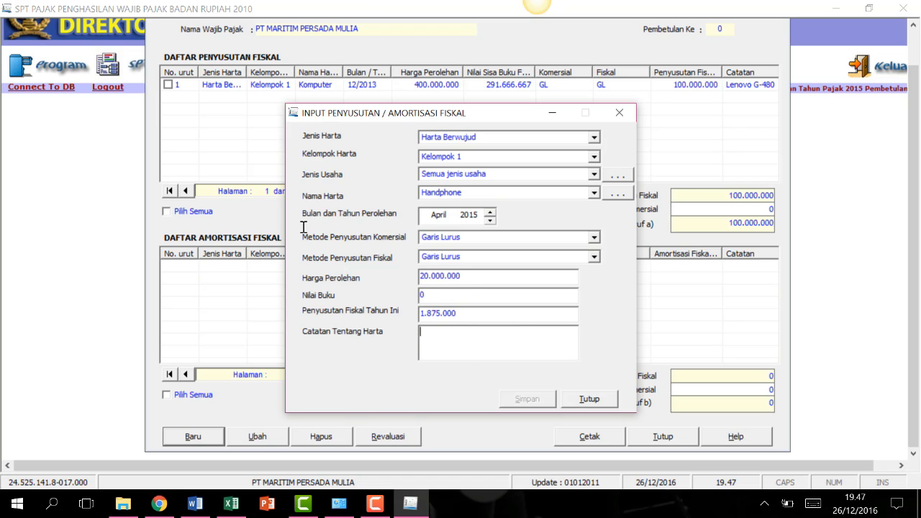
type("Samsung")
left_click(518, 398)
left_click(467, 302)
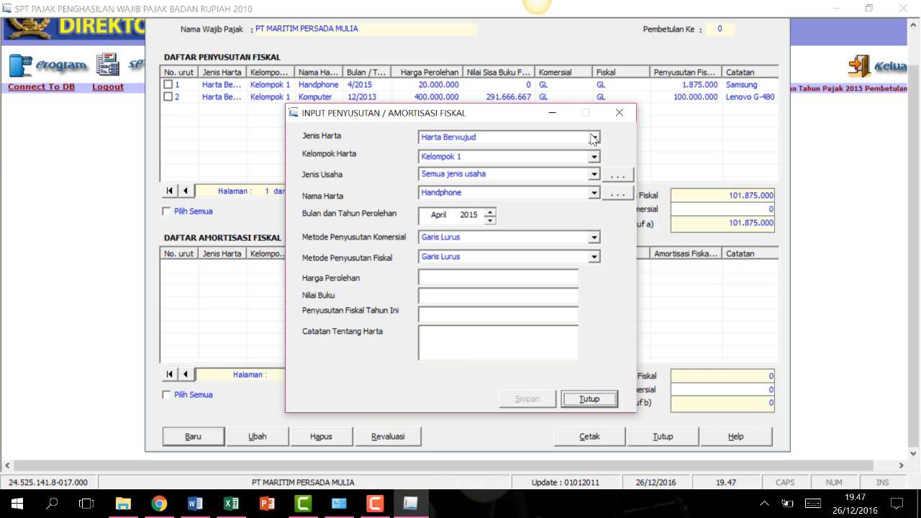
Set up a Harta Berwujud, Kelompok 2, Semua jenis usaha asset named Truk.
left_click(504, 136)
left_click(494, 156)
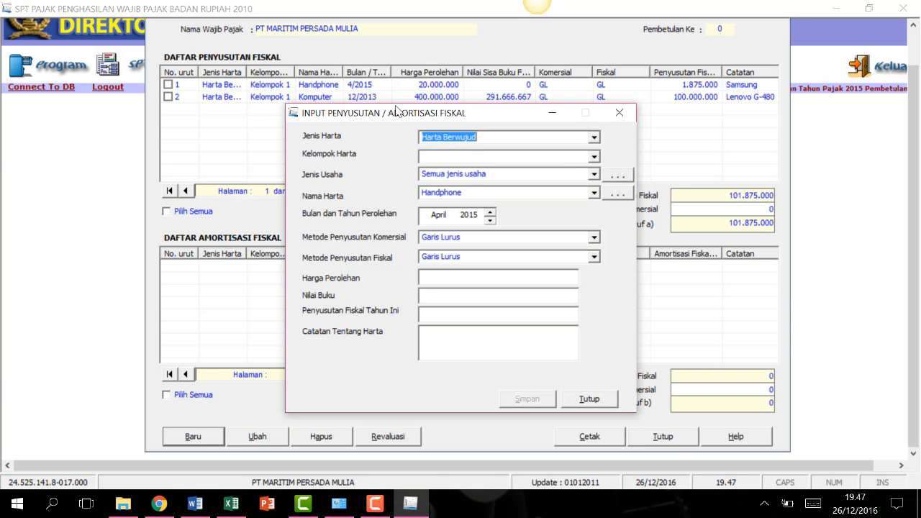
left_click(593, 156)
left_click(520, 189)
left_click(593, 175)
left_click(475, 198)
left_click(593, 193)
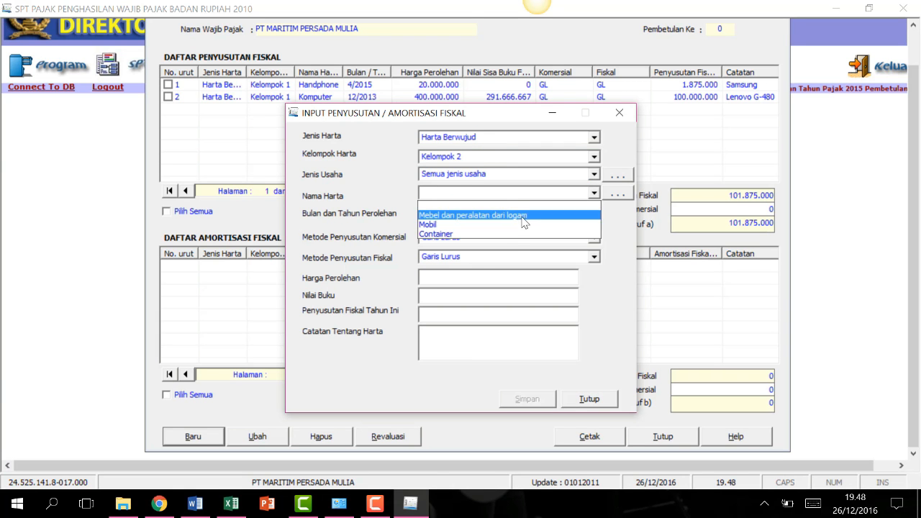
left_click(617, 194)
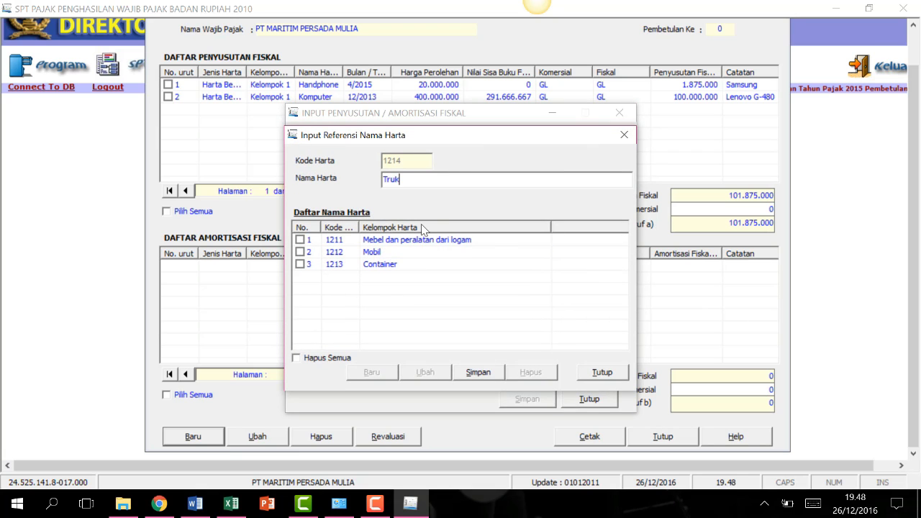
left_click(601, 372)
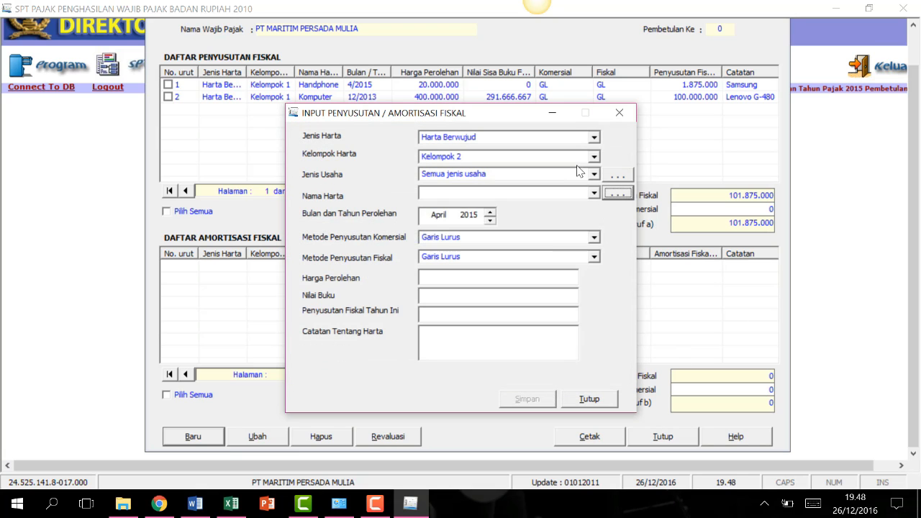
Set acquisition to March 2012 with Garis Lurus commercial and fiscal depreciation.
left_click(439, 215)
type("3")
left_click(475, 215)
type("2012")
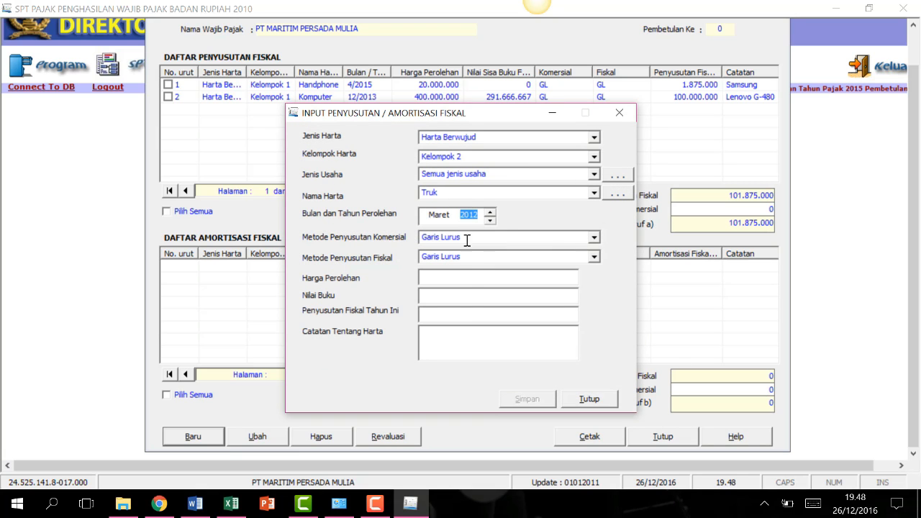
left_click(466, 240)
left_click(532, 260)
left_click(532, 256)
left_click(559, 275)
Enter cost 300000000, note the truck's plate number, and save the Truk entry.
type("300000000")
key("Tab")
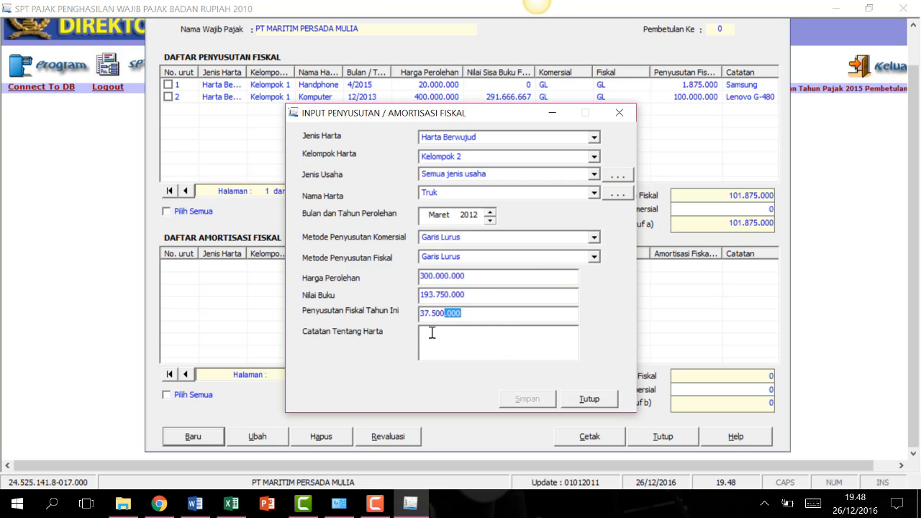
left_click(511, 343)
type("Fuso B3214KKI")
key("Caps_Lock")
left_click(527, 398)
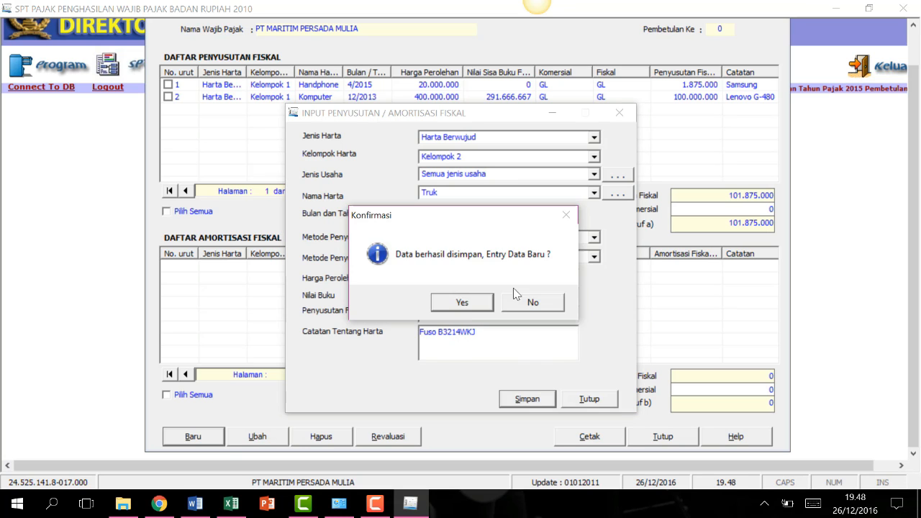
left_click(463, 302)
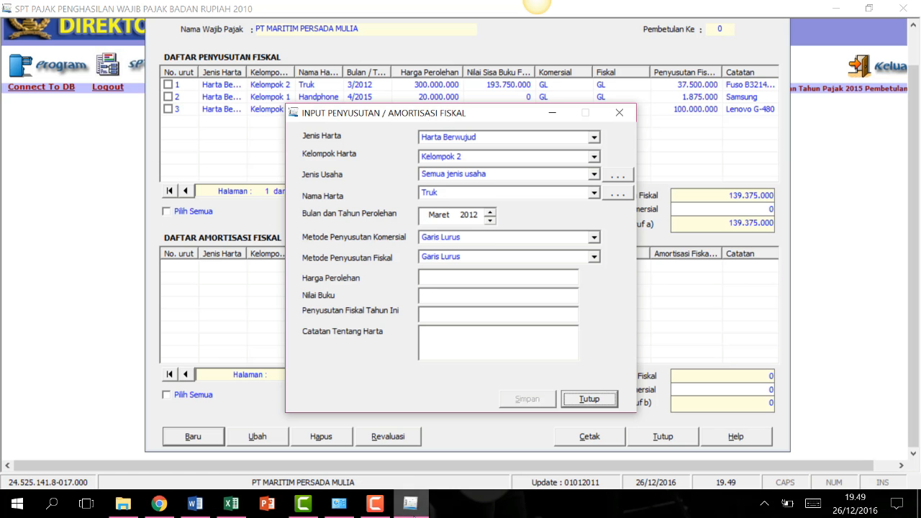
Add 'Mesin' as a new asset name and select it for a Harta Berwujud asset.
left_click(594, 137)
left_click(594, 164)
left_click(593, 157)
left_click(590, 182)
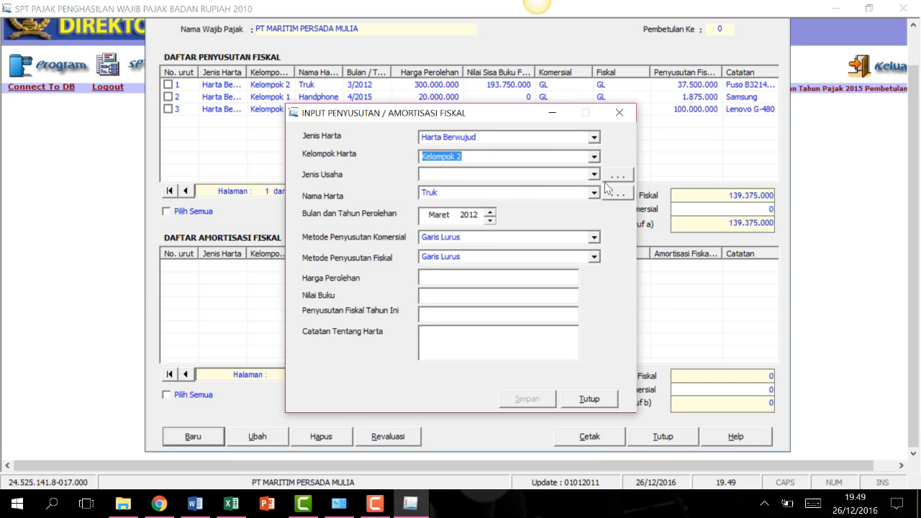
left_click(618, 193)
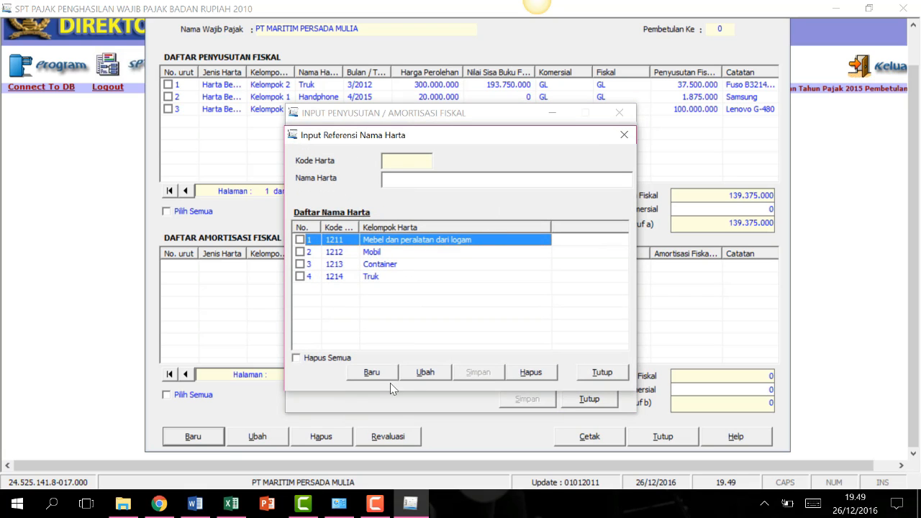
left_click(372, 372)
left_click(477, 371)
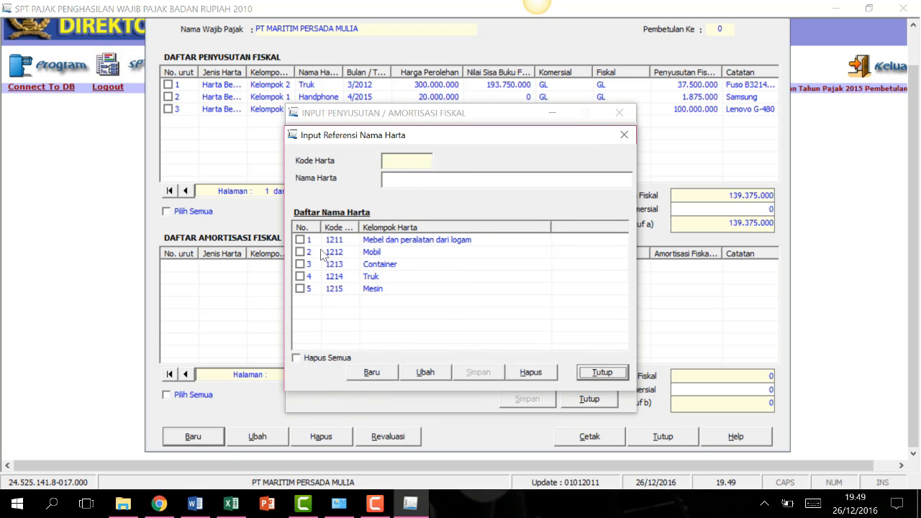
left_click(602, 372)
left_click(467, 249)
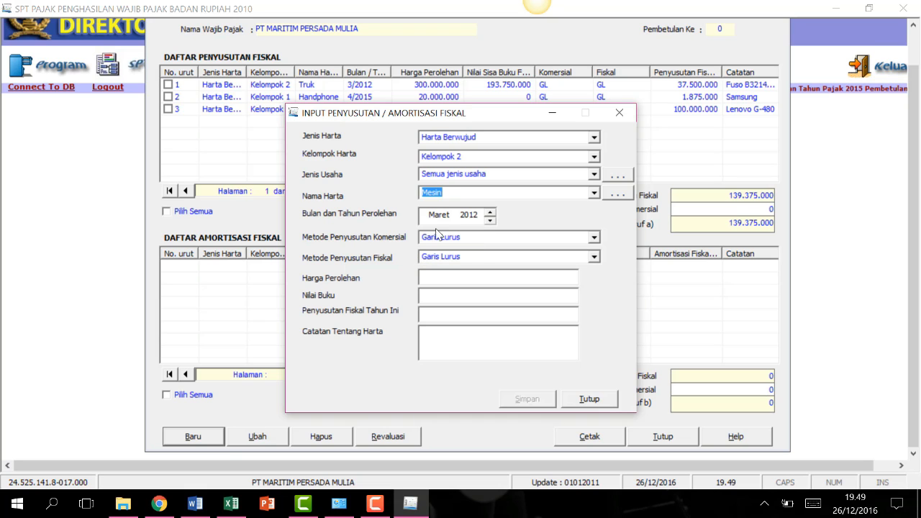
Choose Kelompok 3, Permintalan business type, the textile machine, acquired October 2010.
left_click(594, 156)
left_click(523, 189)
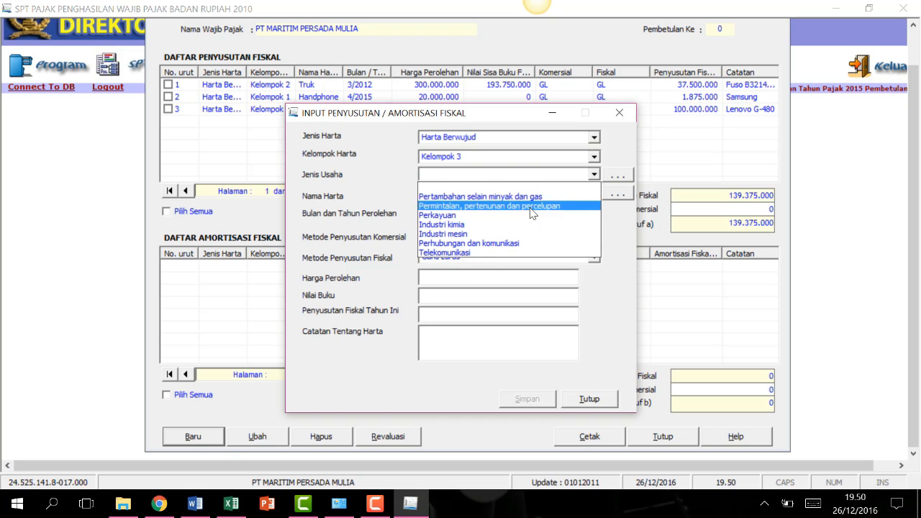
left_click(481, 207)
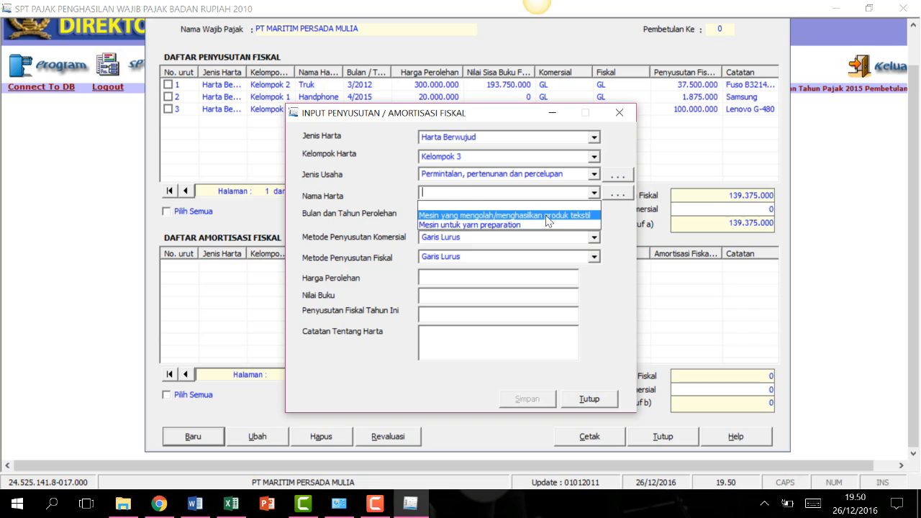
left_click(480, 215)
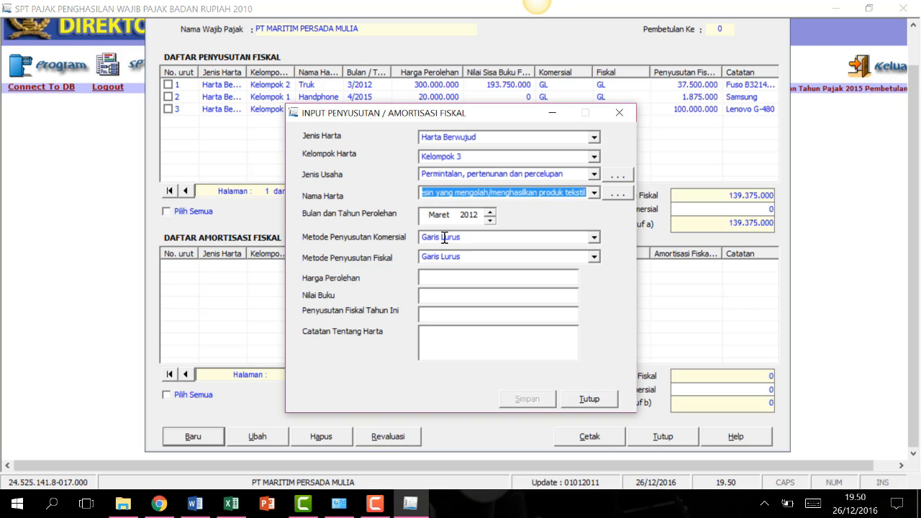
left_click(490, 221)
left_click(490, 221)
left_click(491, 221)
left_click(491, 221)
left_click(490, 220)
left_click(466, 216)
double_click(489, 221)
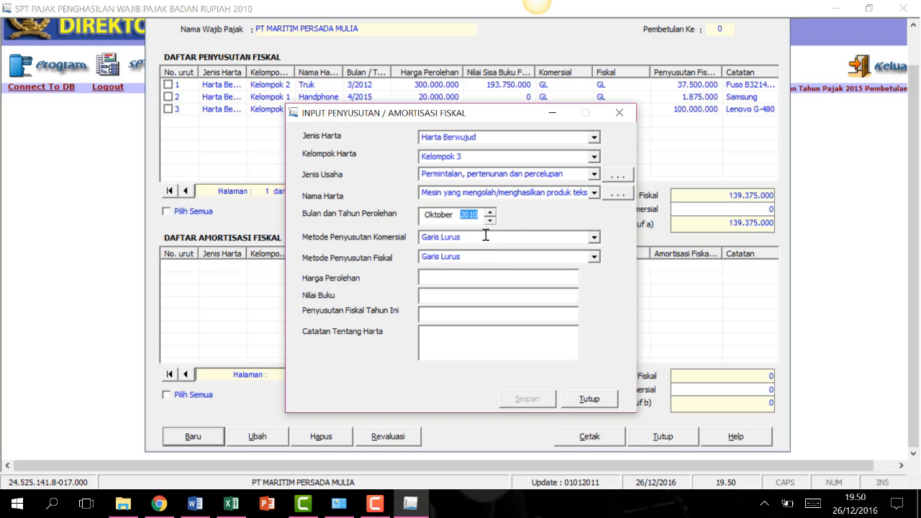
Enter acquisition price 500000000 and override book value to 85.937.500.
left_click(449, 278)
type("500000000")
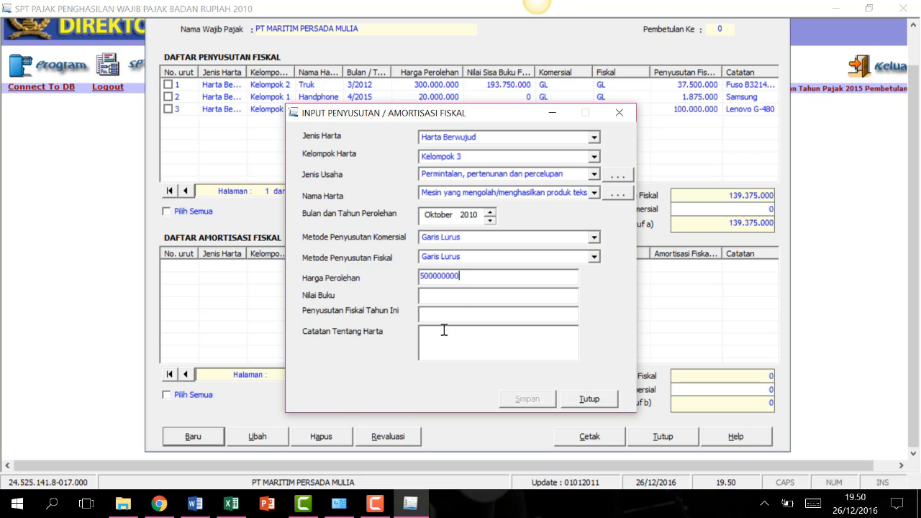
key("Tab")
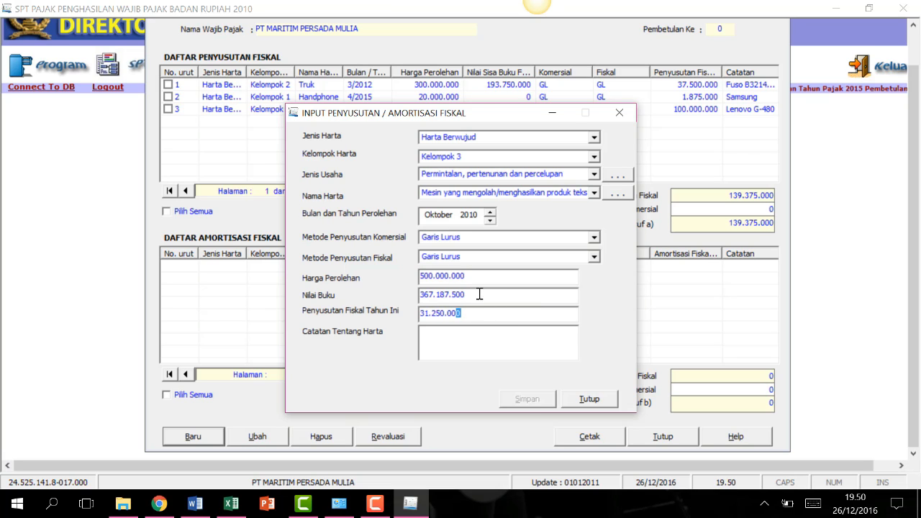
left_click(479, 294)
type("85.")
type("937.500")
key("Tab")
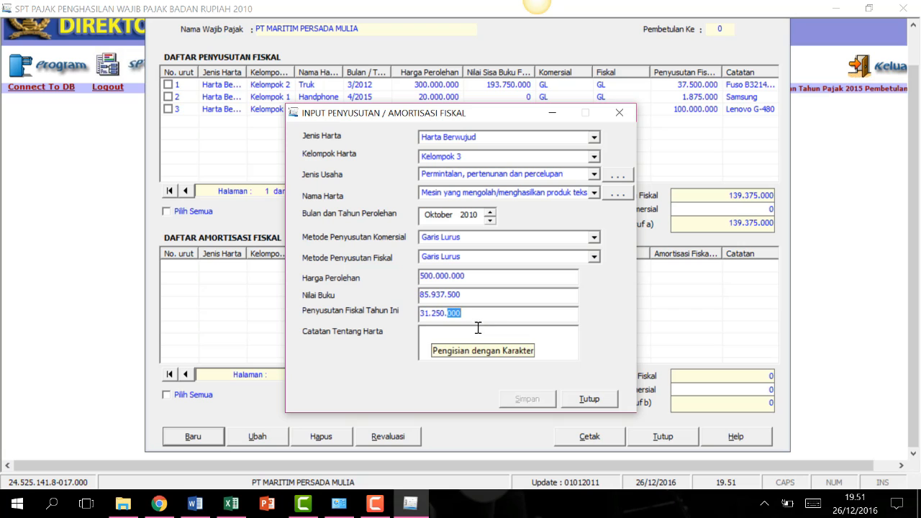
Note 'Speed Machine', save the machine entry, and start a new entry.
left_click(477, 327)
type("Speed Machine")
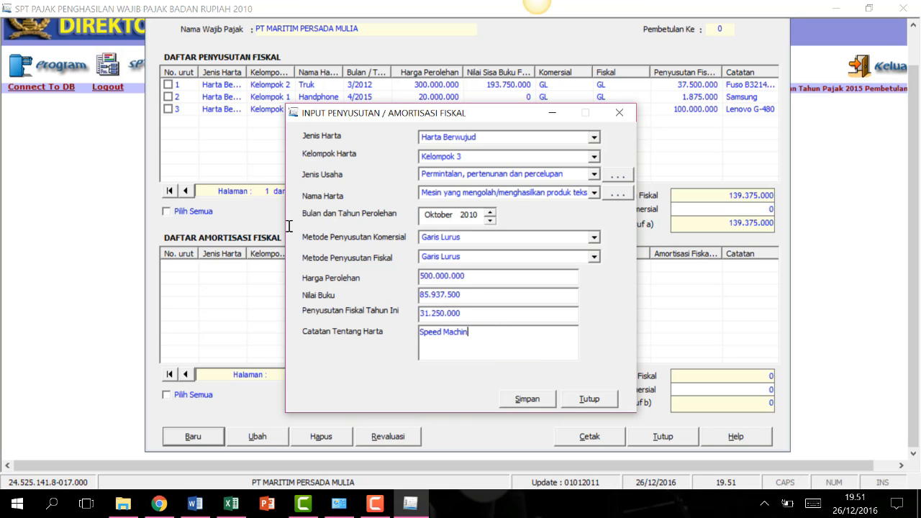
key("Tab")
key("Return")
left_click(589, 399)
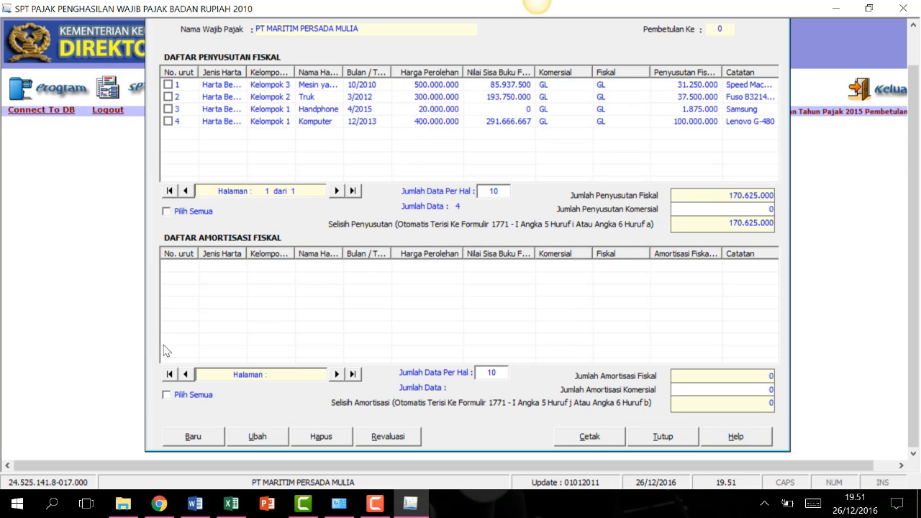
left_click(193, 436)
left_click(557, 136)
Set up a Kelompok Bangunan, Permanen asset, adding and selecting the name 'Pabrik'.
left_click(479, 171)
left_click(594, 155)
left_click(475, 166)
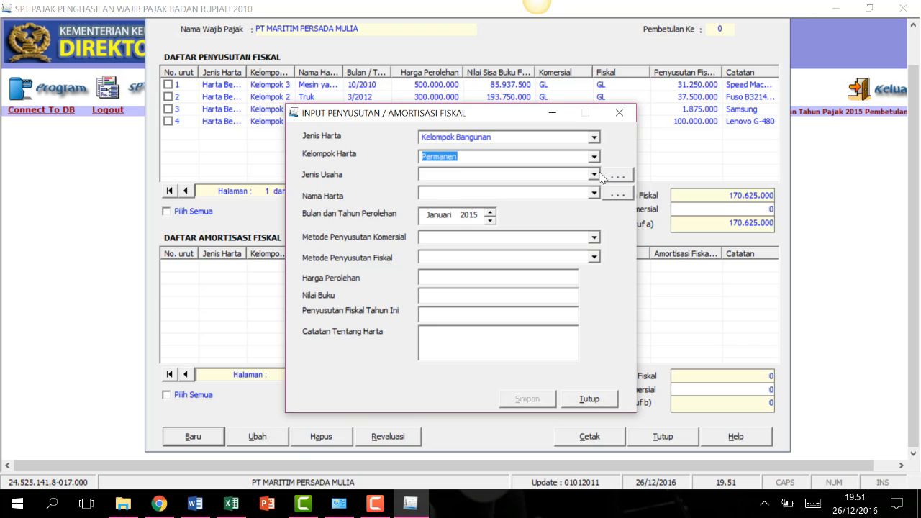
left_click(594, 175)
left_click(496, 187)
left_click(594, 193)
left_click(618, 193)
left_click(371, 372)
type("Pabrik")
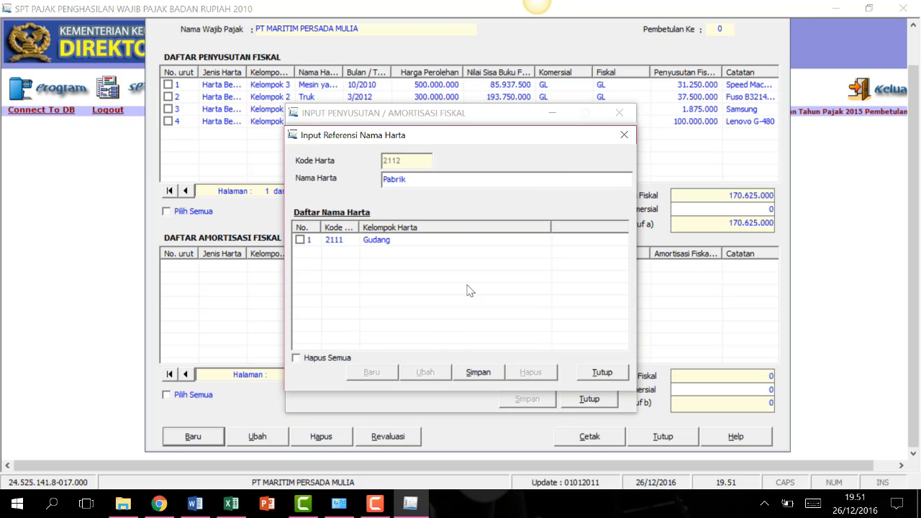
left_click(478, 371)
left_click(602, 372)
left_click(486, 215)
Set acquisition to March 2001 with Garis Lurus commercial and fiscal depreciation.
left_click(490, 212)
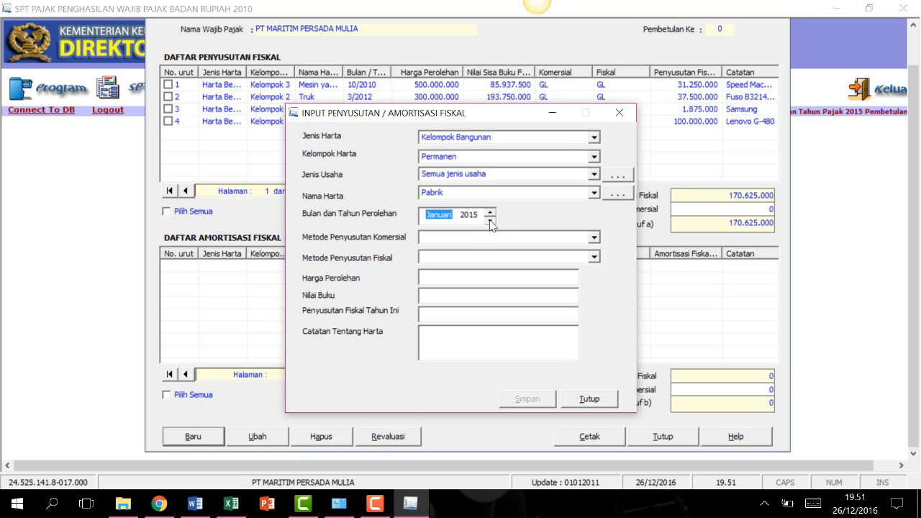
left_click(490, 212)
left_click(490, 212)
left_click(489, 220)
left_click(472, 215)
key("Down")
key("Down")
key("Down")
key("Down")
key("Down")
key("Down")
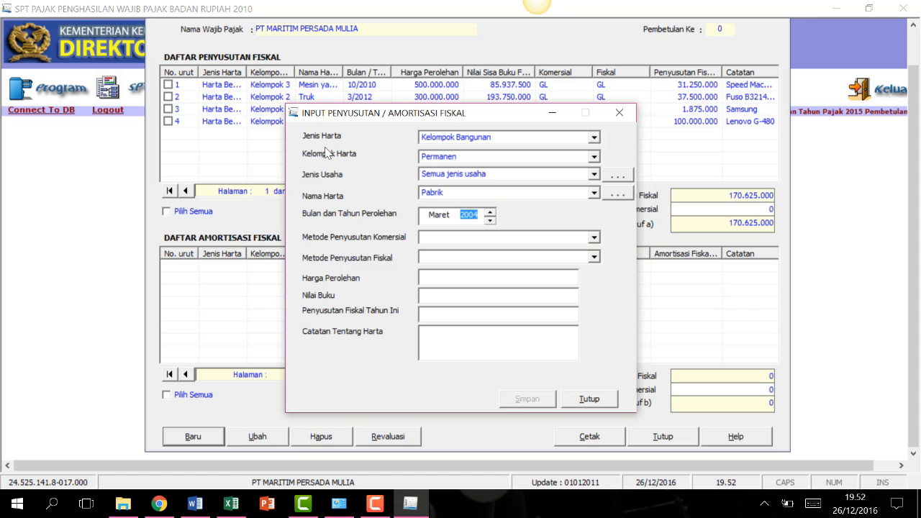
key("Down")
key("Down")
key("Down")
key("Tab")
left_click(593, 239)
left_click(504, 259)
left_click(595, 256)
left_click(530, 278)
left_click(445, 279)
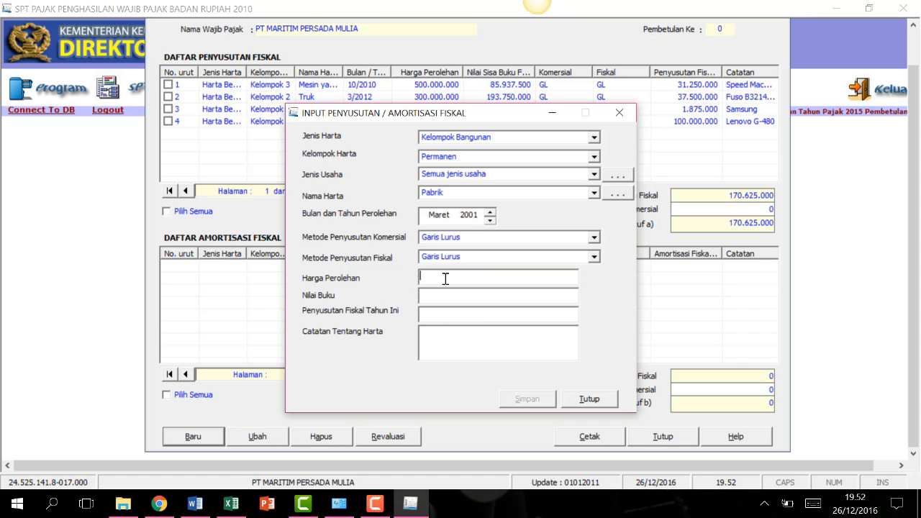
type("2000000000")
key("Tab")
type("Ka")
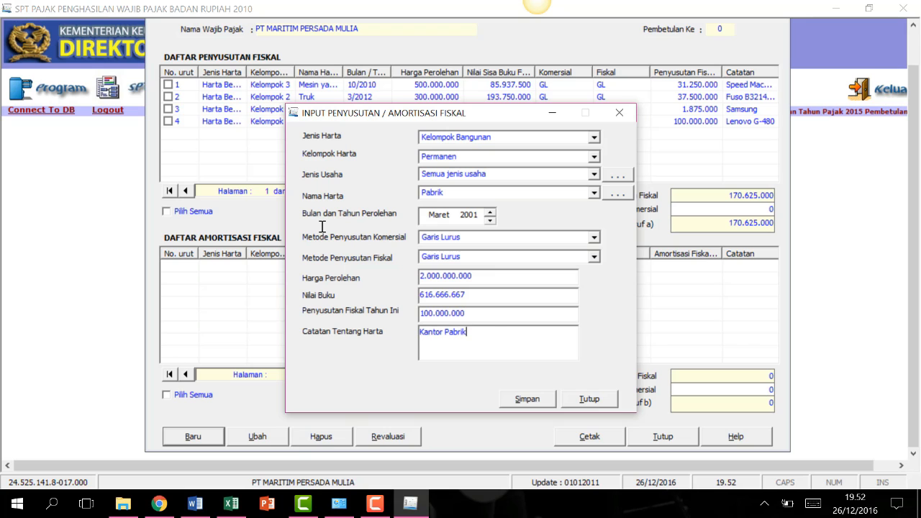
left_click(533, 402)
left_click(528, 300)
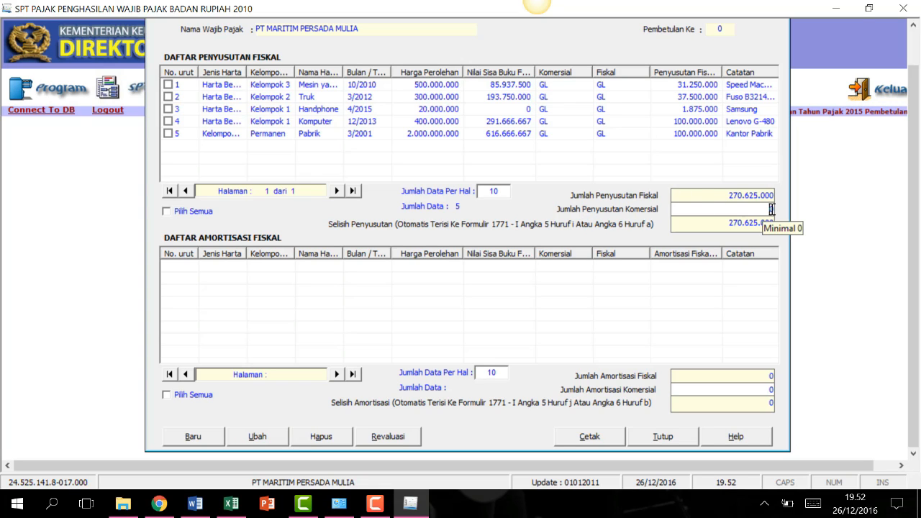
Enter 440.000.000 as Jumlah Penyusutan Komersial so Selisih recalculates to 169.375.000.
left_click(375, 503)
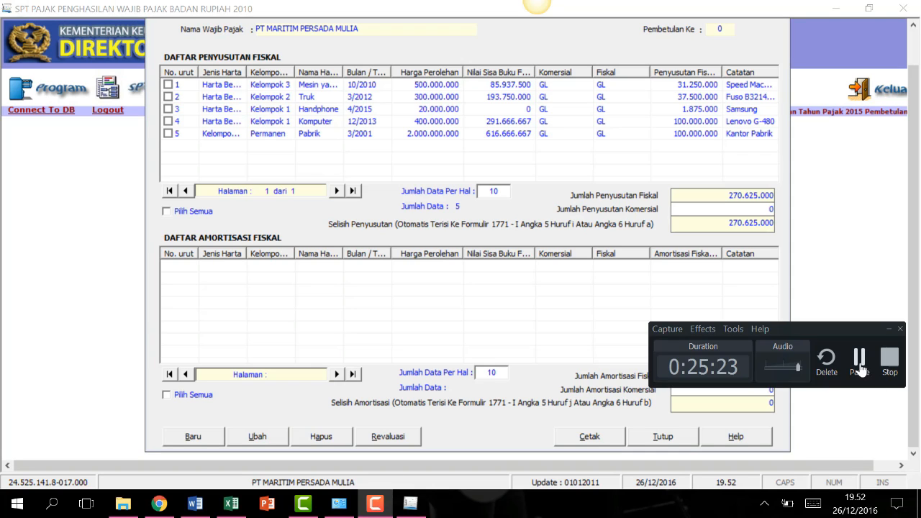
left_click(854, 375)
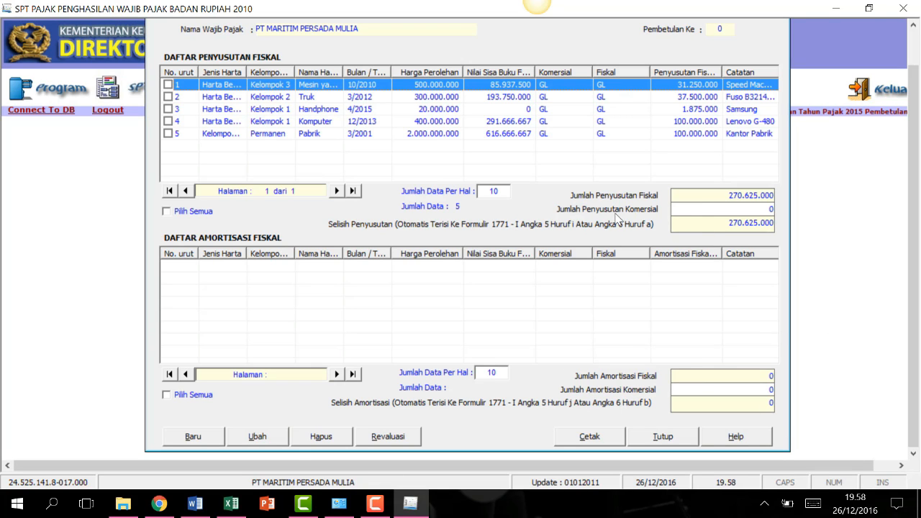
left_click(764, 208)
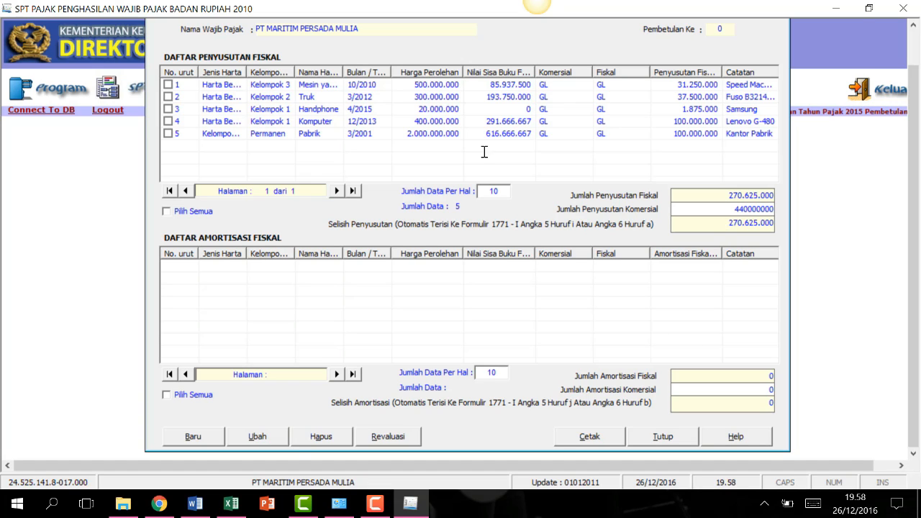
left_click(725, 220)
Close the depreciation list and open Perhitungan Kompensasi Kerugian Fiskal's Ubah R/L entry.
left_click(682, 435)
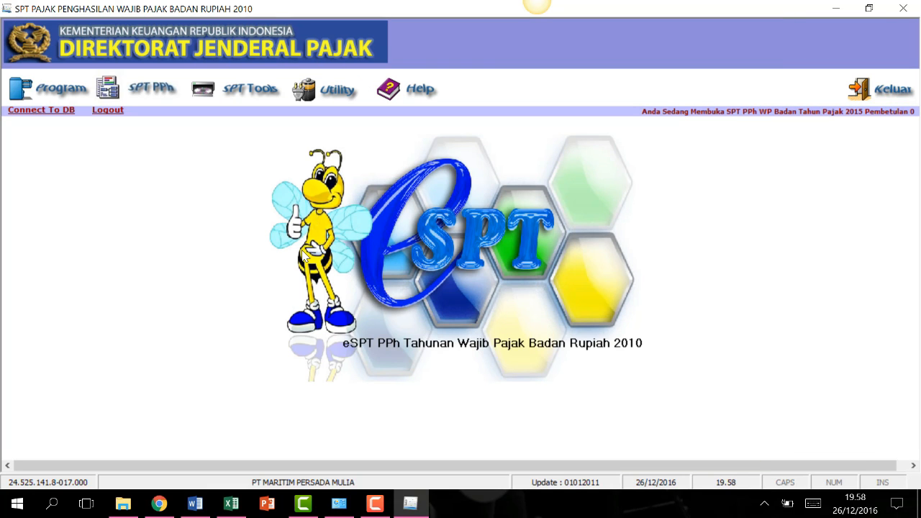
left_click(147, 89)
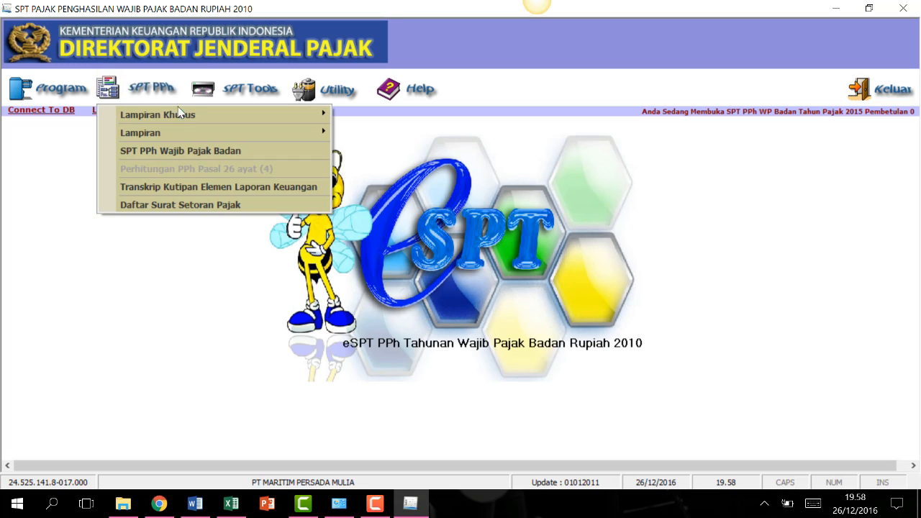
mouse_move(180, 114)
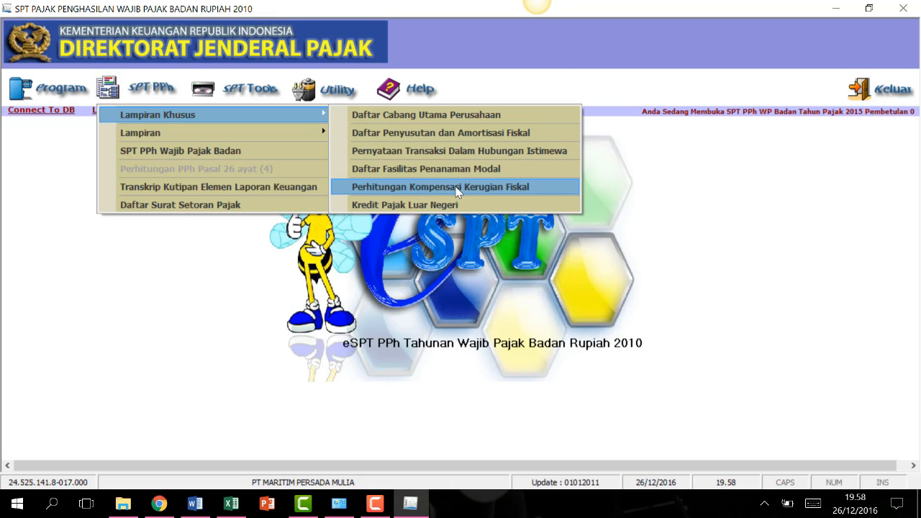
left_click(513, 194)
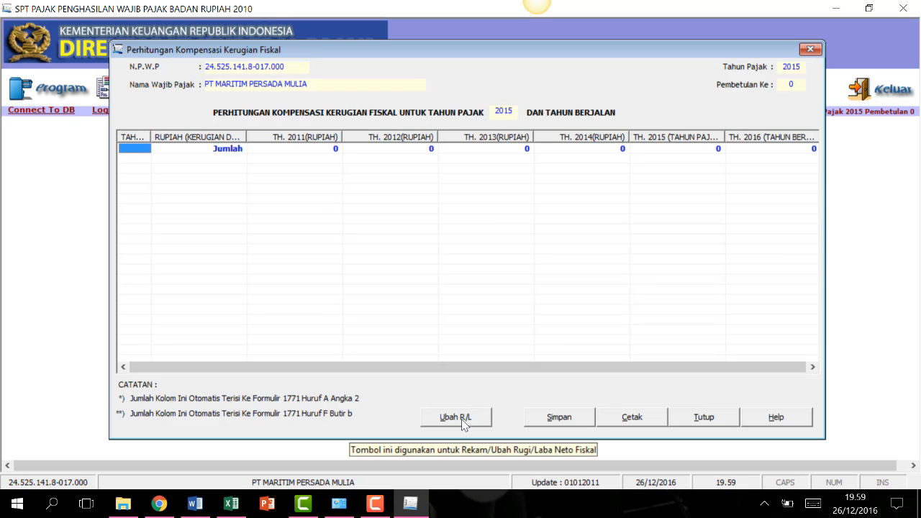
left_click(461, 421)
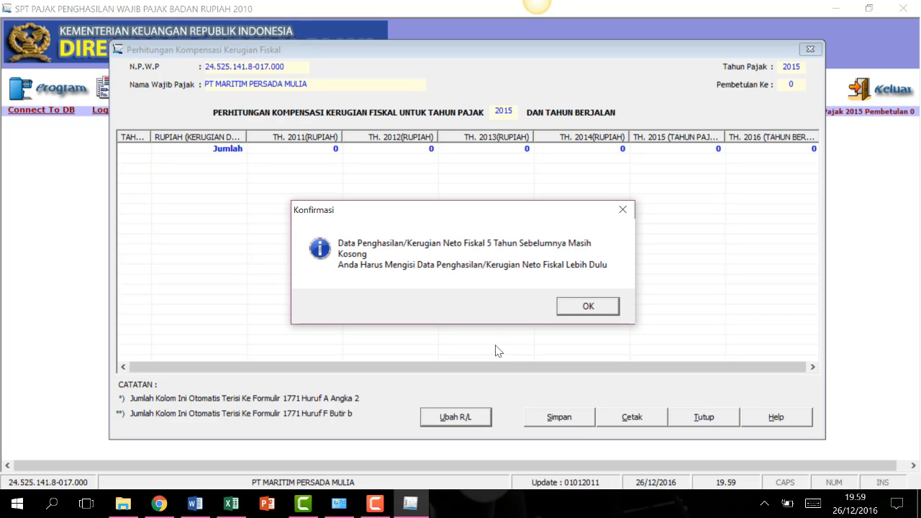
left_click(596, 309)
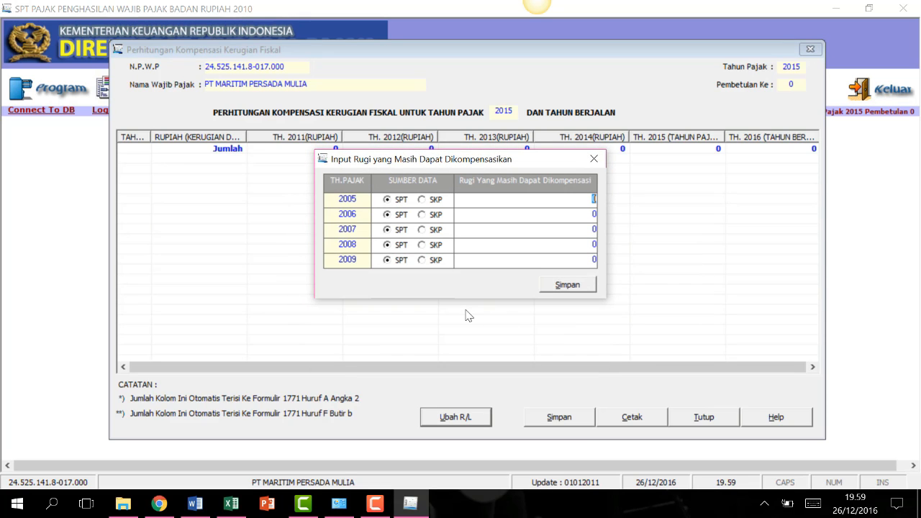
Bring up the reference document showing the 2009–2014 loss figures.
left_click(379, 507)
left_click(859, 361)
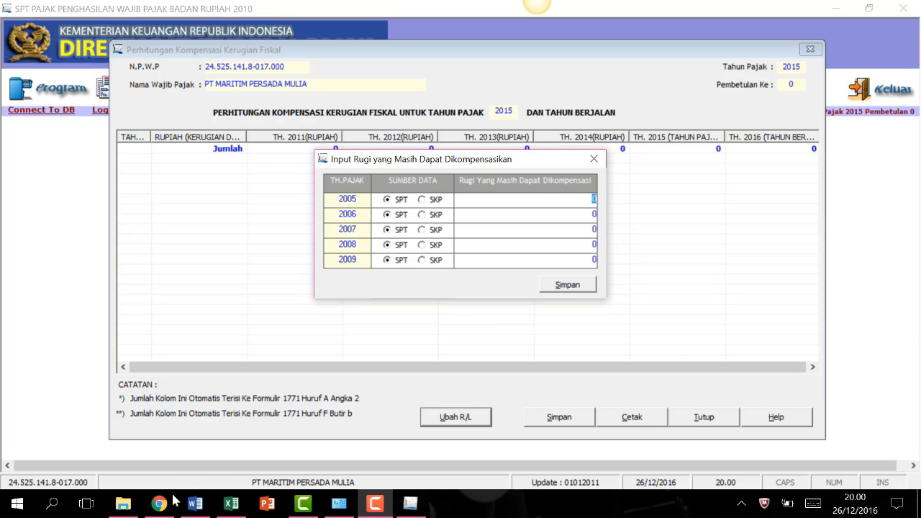
left_click(194, 503)
scroll(413, 384, "up", 2)
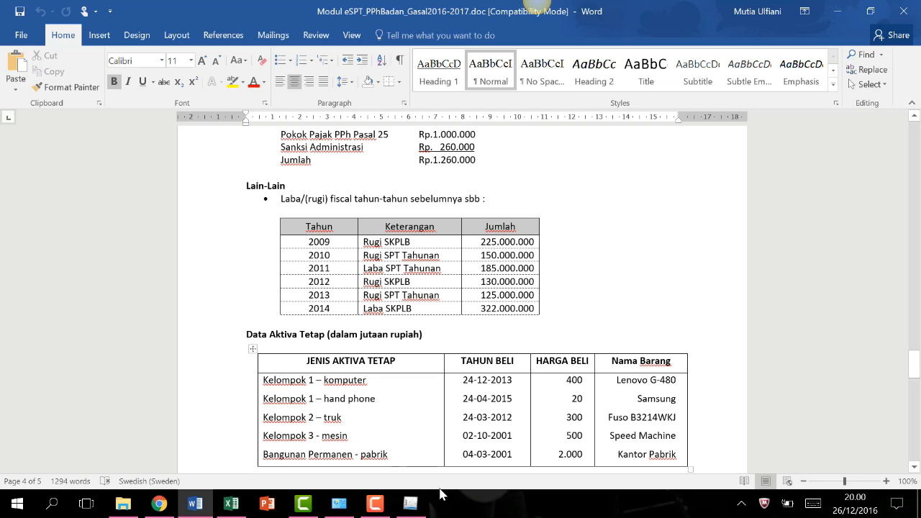
left_click(410, 503)
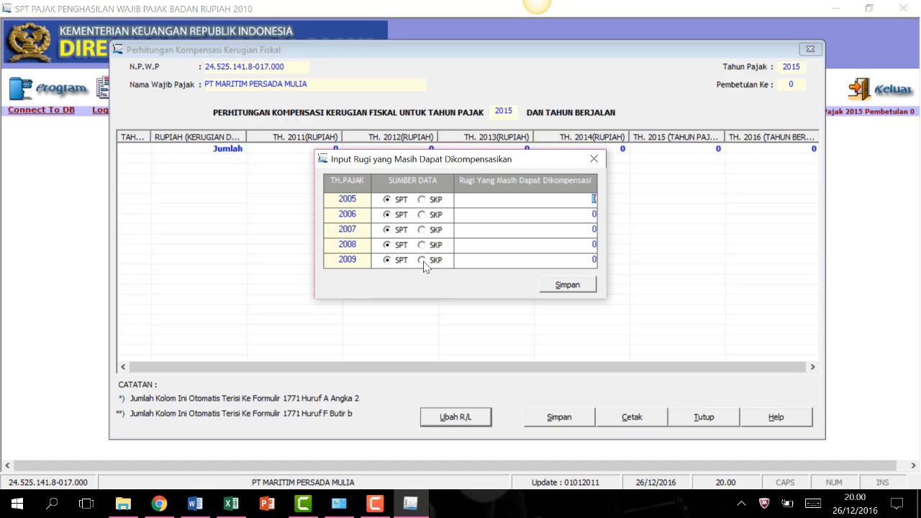
Enter a 2009 SKP loss of 225000000, save and confirm, then close the entry window.
left_click(422, 260)
type("225000000")
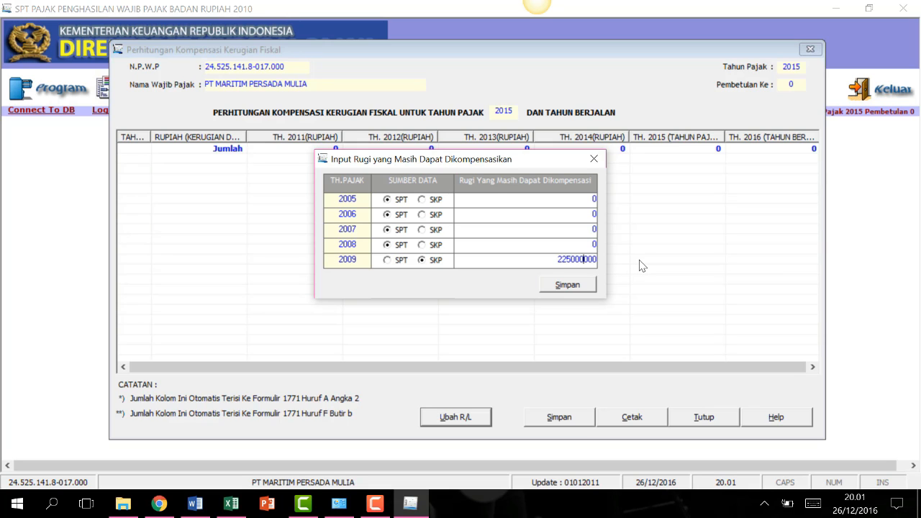
left_click(568, 285)
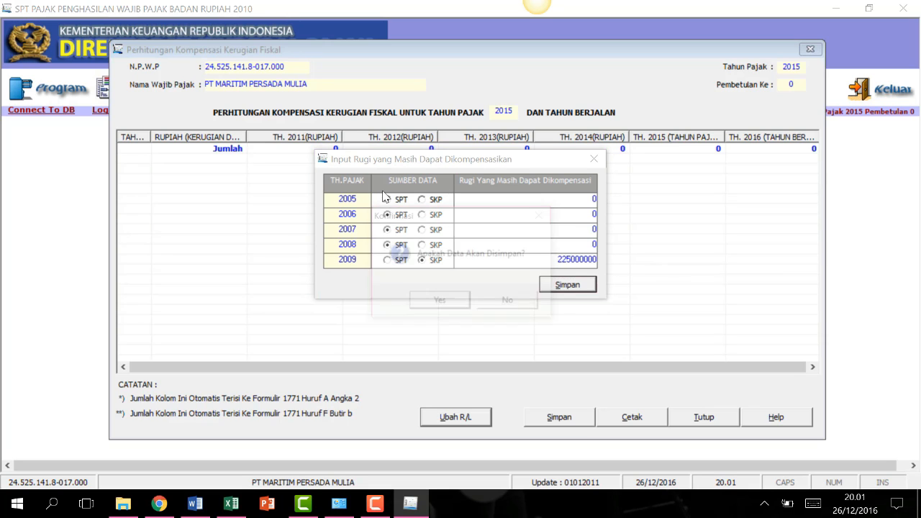
left_click(440, 304)
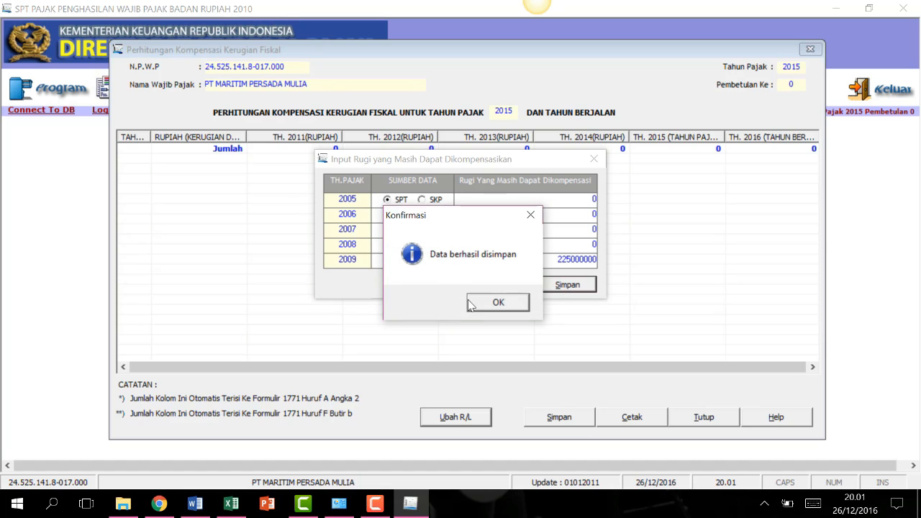
left_click(497, 303)
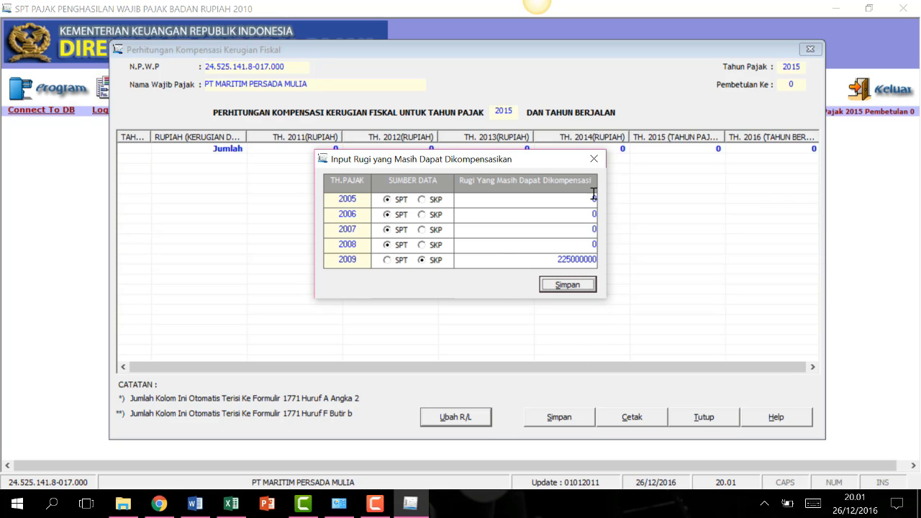
left_click(594, 159)
Change the saved 2009 loss to -225000000 and save the 2005–2009 loss data.
left_click(459, 415)
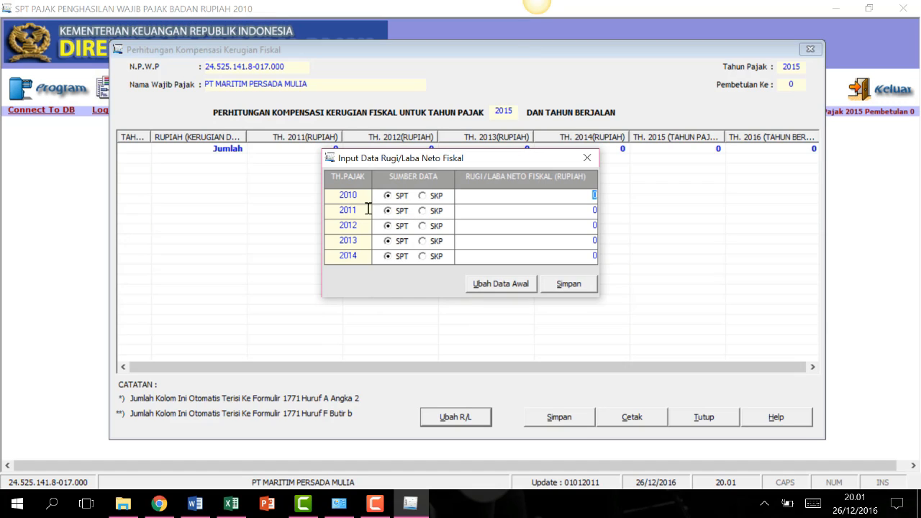
left_click(401, 196)
left_click(522, 285)
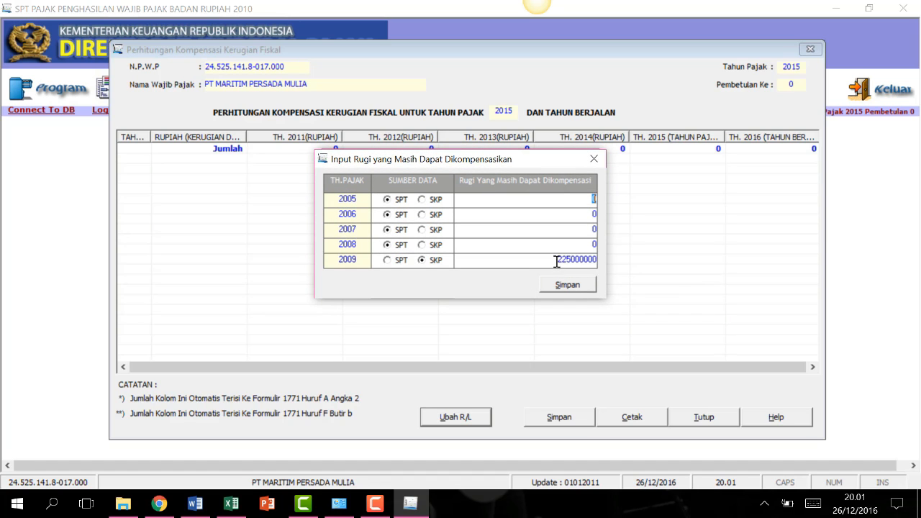
left_click(556, 259)
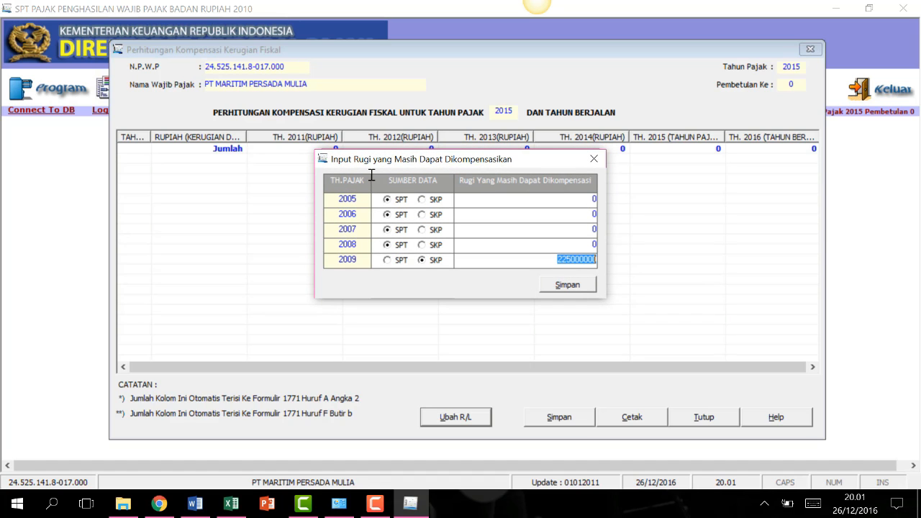
left_click(552, 261)
type("-")
left_click(566, 288)
left_click(441, 303)
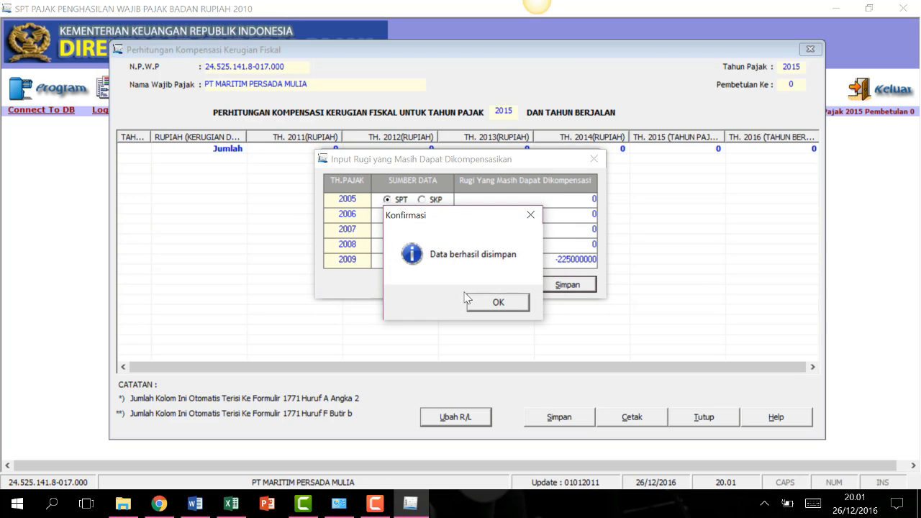
left_click(497, 302)
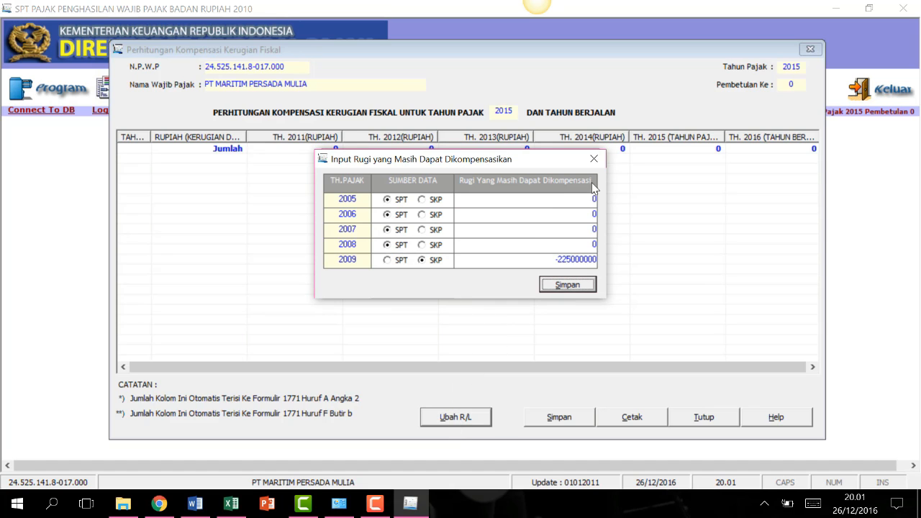
left_click(593, 158)
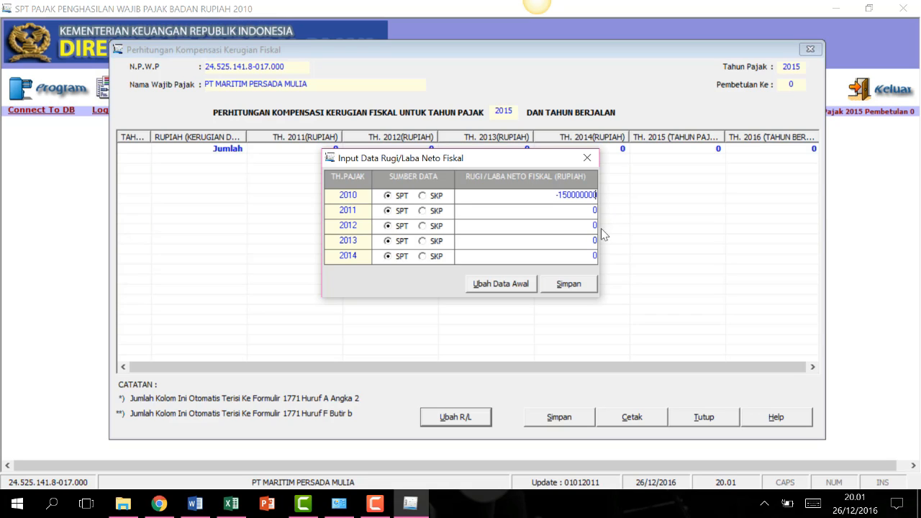
Enter the 2010–2013 net fiscal results: -150000000, 185000000, -130000000 and -125000000.
key("Return")
type("185000000")
key("Return")
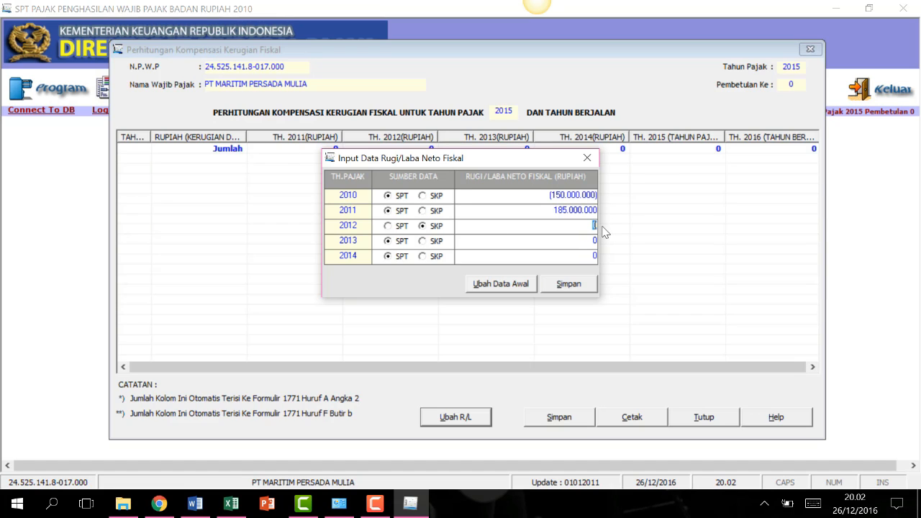
type("-130000000")
key("Return")
type("-125000000")
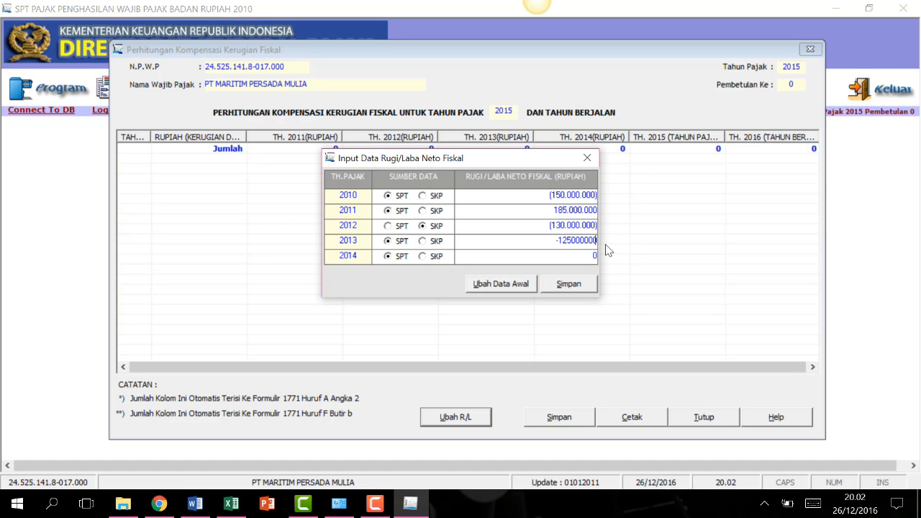
key("Return")
Record the 2014 profit of 322,000,000 from SKP and save the 2010–2014 results.
left_click(423, 256)
type("322.000.000")
left_click(514, 242)
left_click(548, 285)
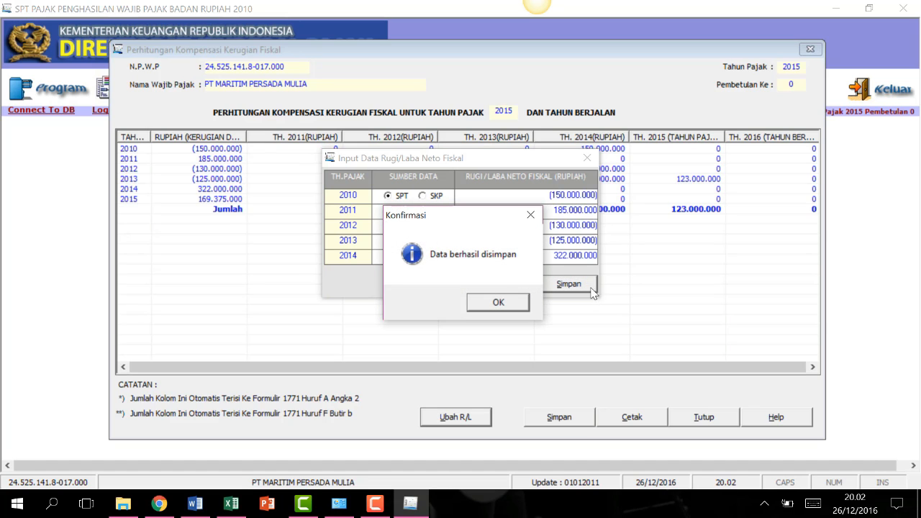
left_click(494, 305)
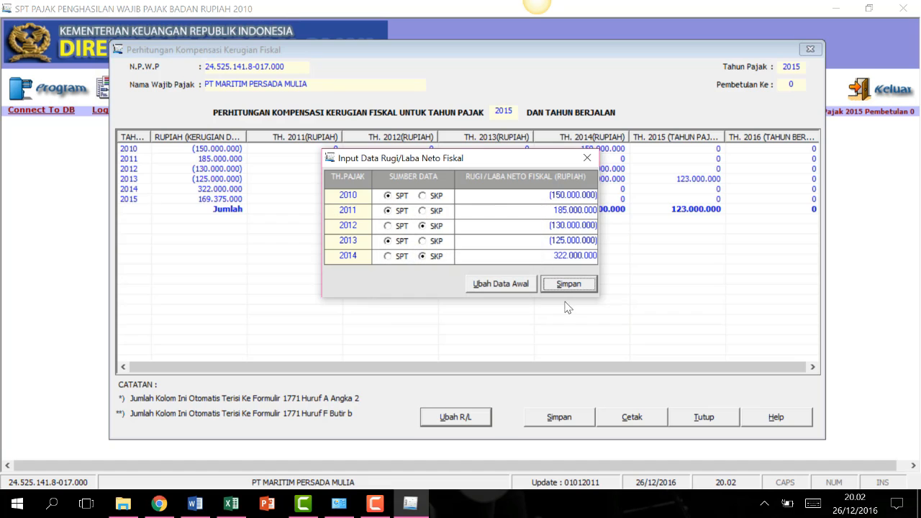
left_click(587, 159)
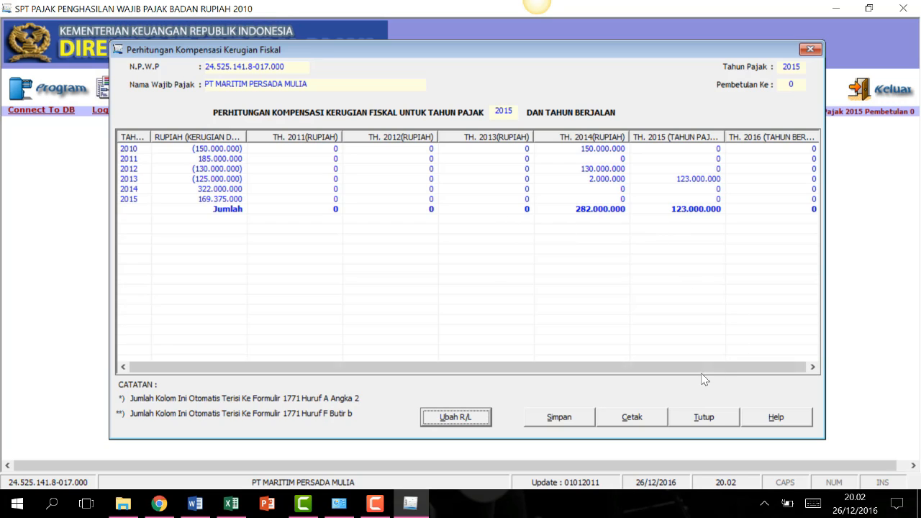
Save and close the loss compensation schedule, then open the SPT PPh menu toward Lampiran Khusus.
left_click(711, 418)
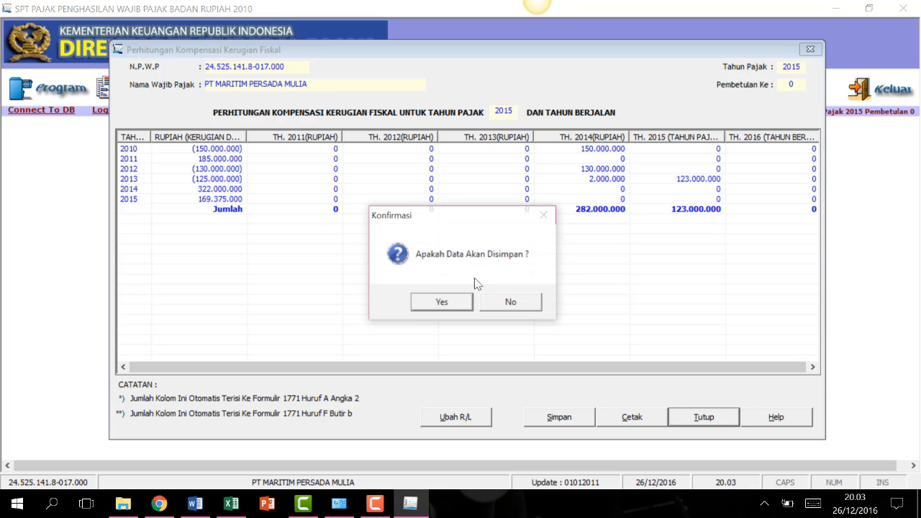
left_click(437, 301)
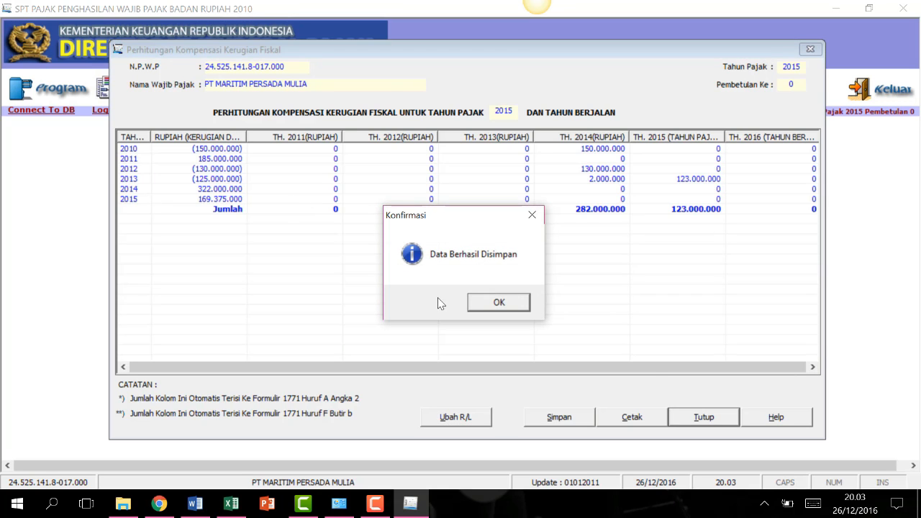
left_click(503, 302)
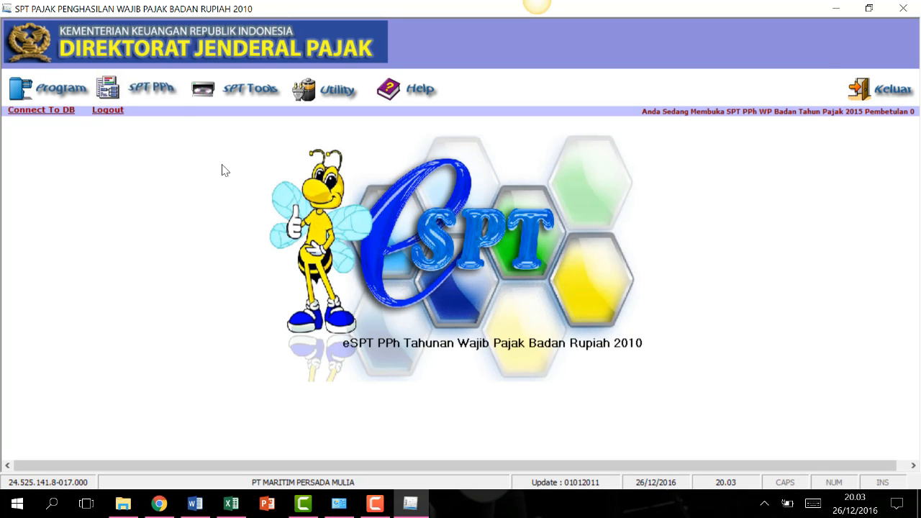
left_click(159, 89)
mouse_move(188, 114)
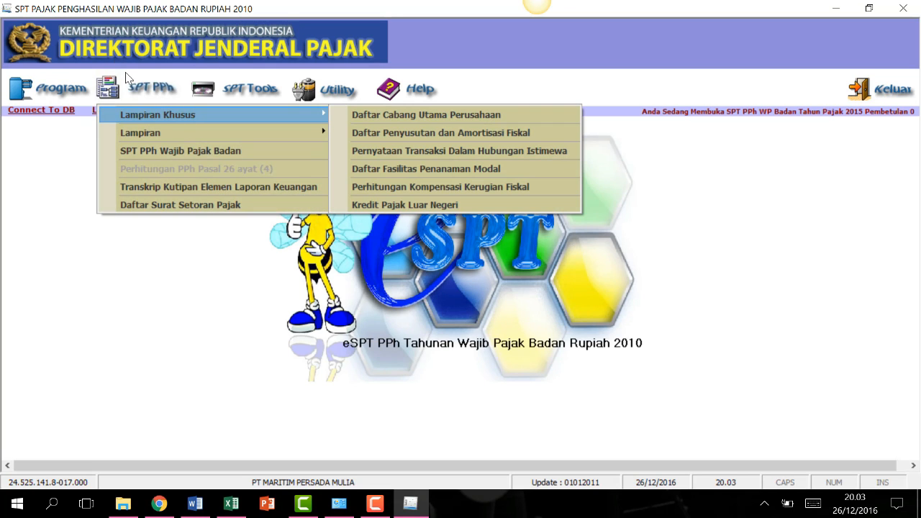
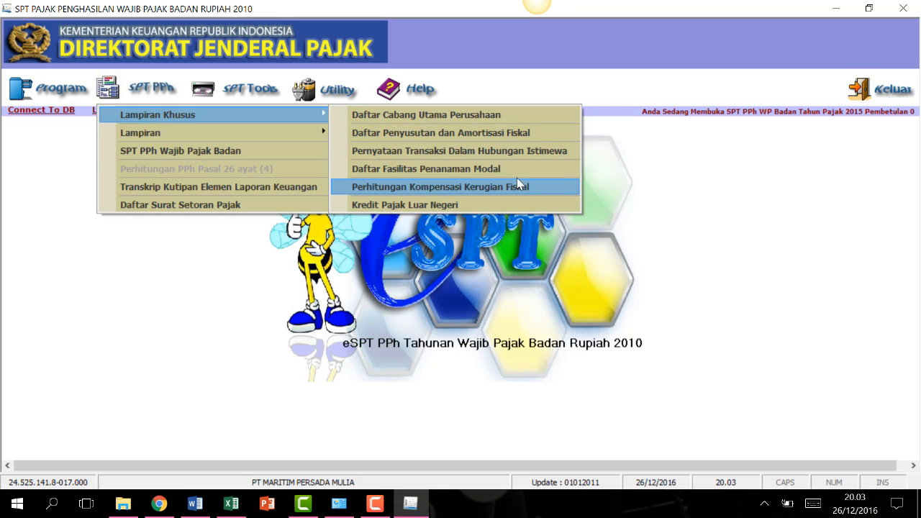
Reopen the SPT PPh Lampiran list and choose Formulir 1771-VI for affiliate investments and loans.
mouse_move(255, 134)
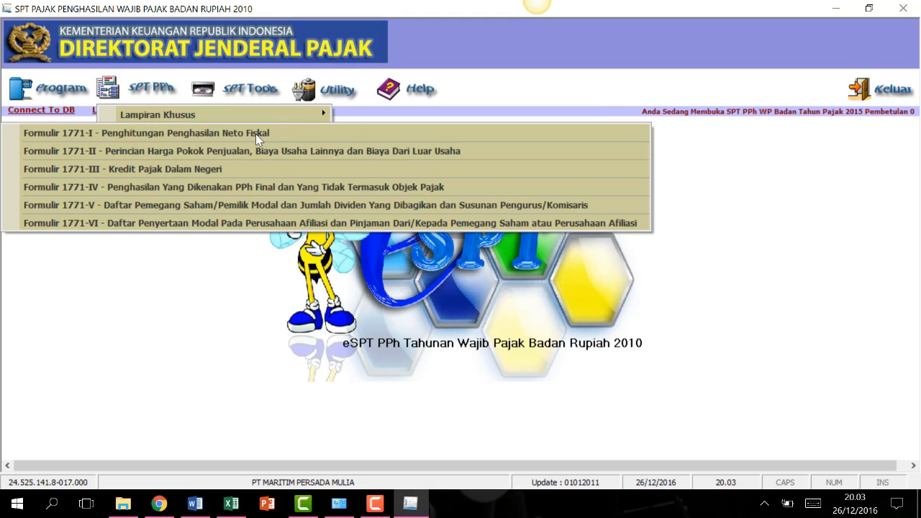
left_click(253, 315)
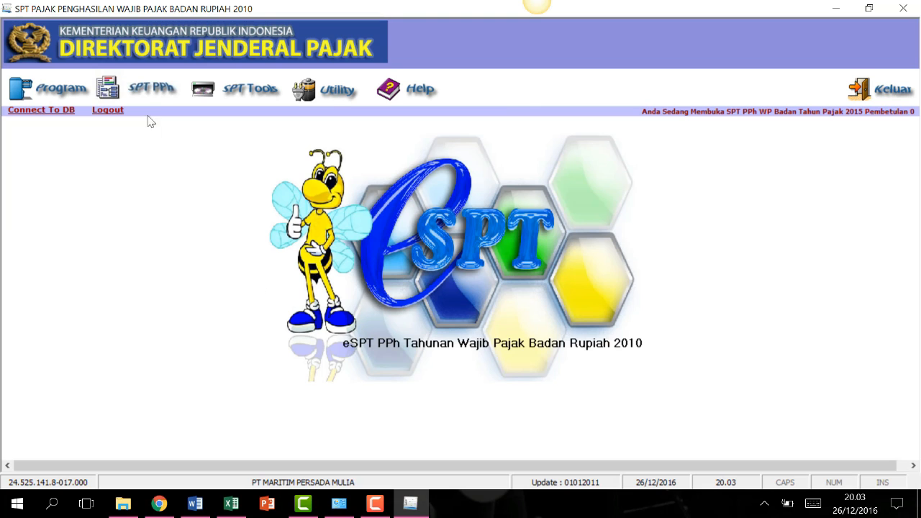
left_click(164, 90)
mouse_move(194, 133)
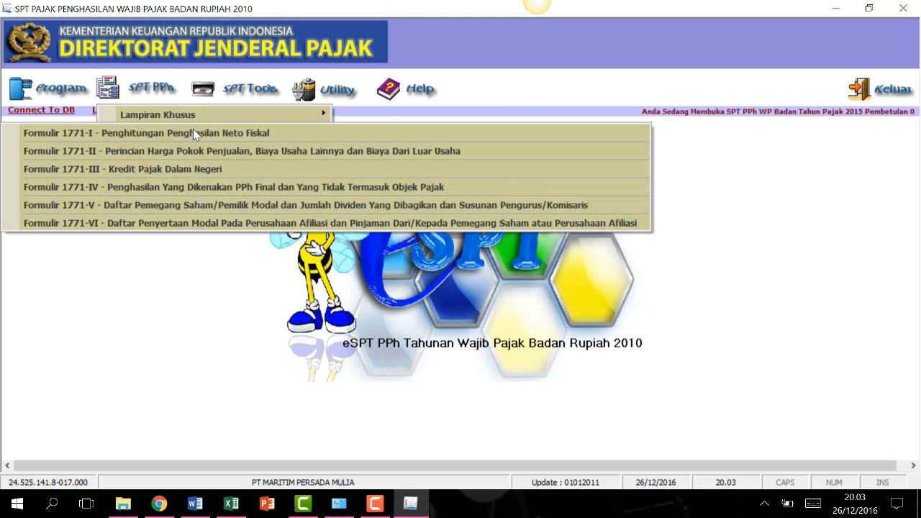
left_click(140, 225)
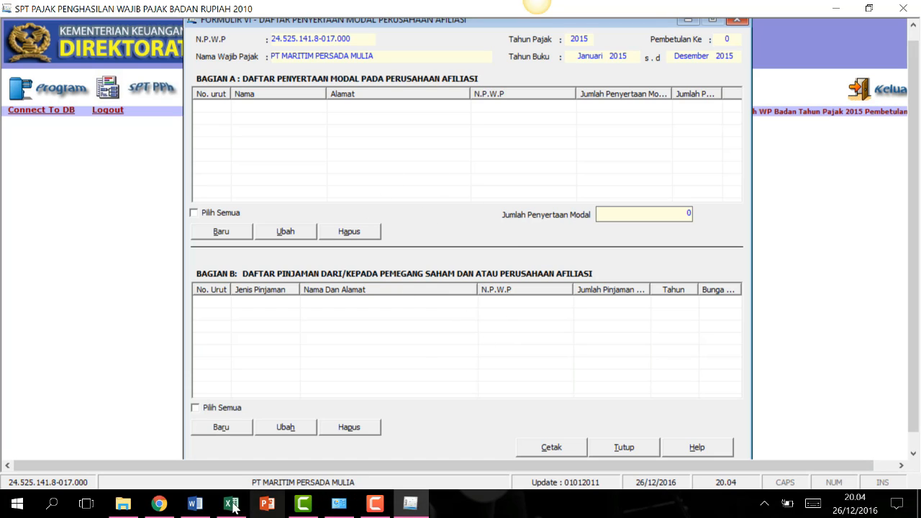
Check the reference data in Word, close the empty Formulir 1771-VI, and reopen the Lampiran list.
left_click(195, 504)
scroll(426, 379, "down", 2)
scroll(426, 379, "up", 10)
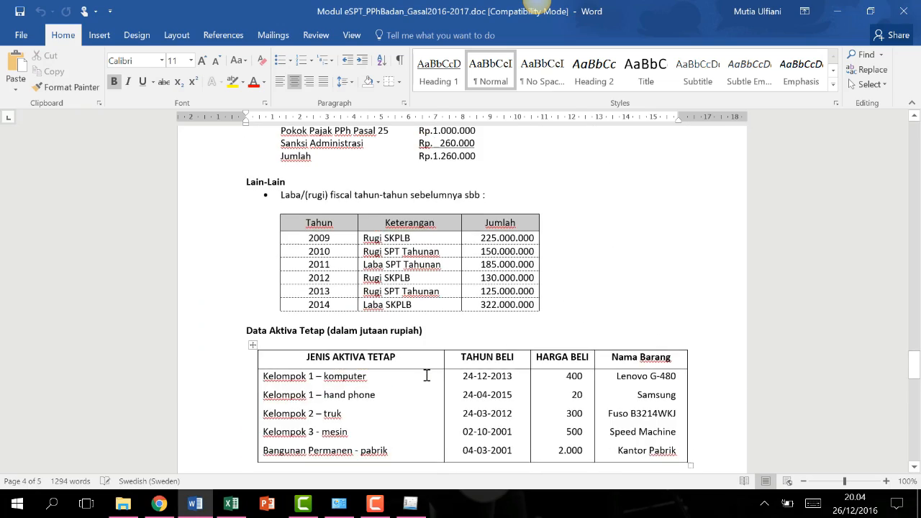
left_click(422, 508)
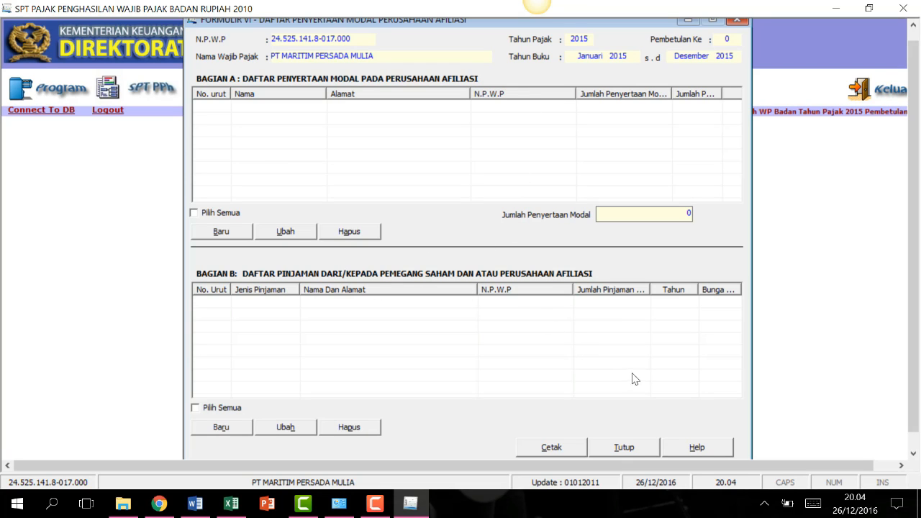
left_click(624, 446)
left_click(143, 95)
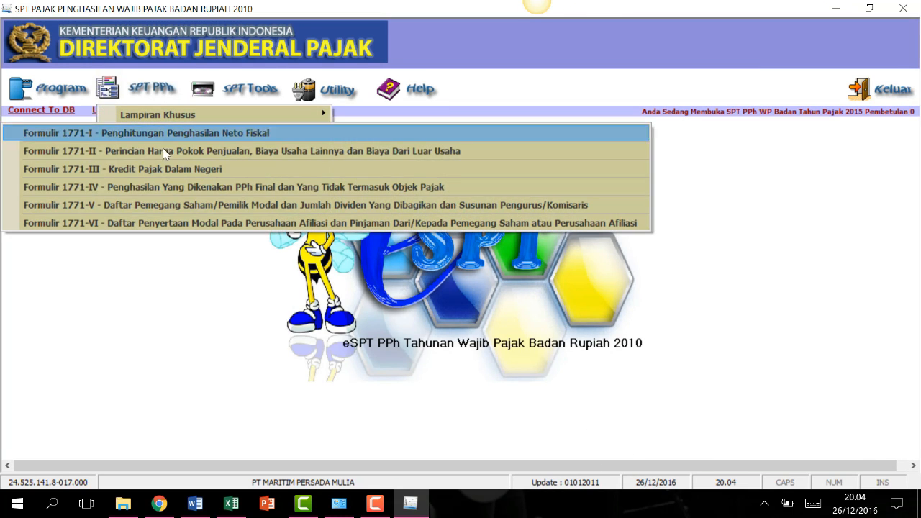
Choose Formulir 1771-V and start a blank shareholder record under Bagian A.
left_click(167, 205)
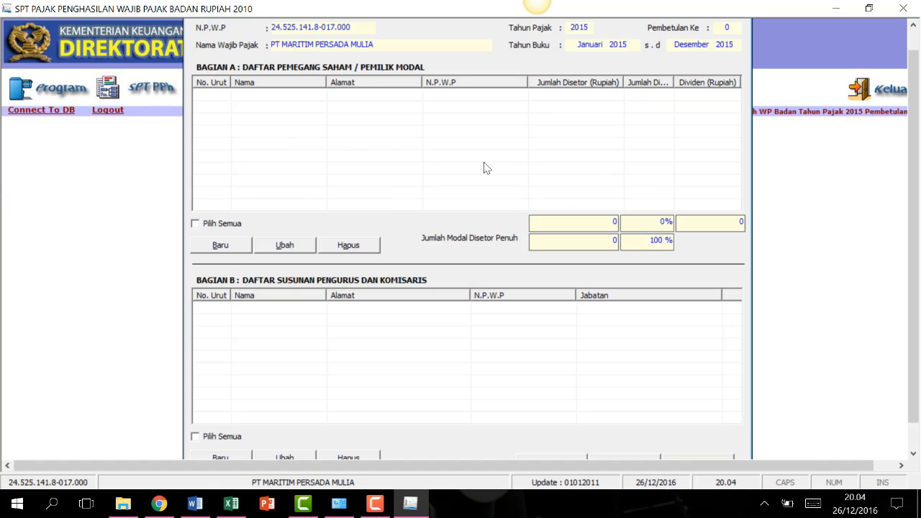
scroll(913, 136, "up", 1)
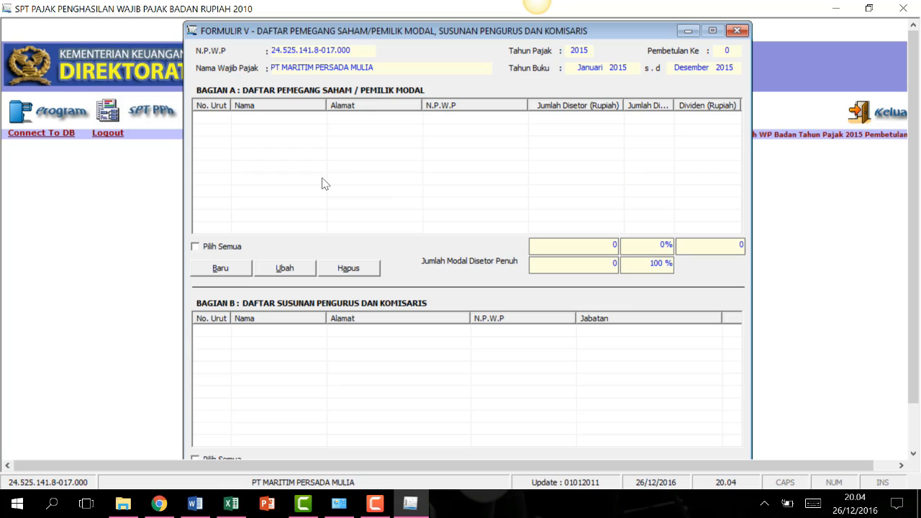
left_click(224, 271)
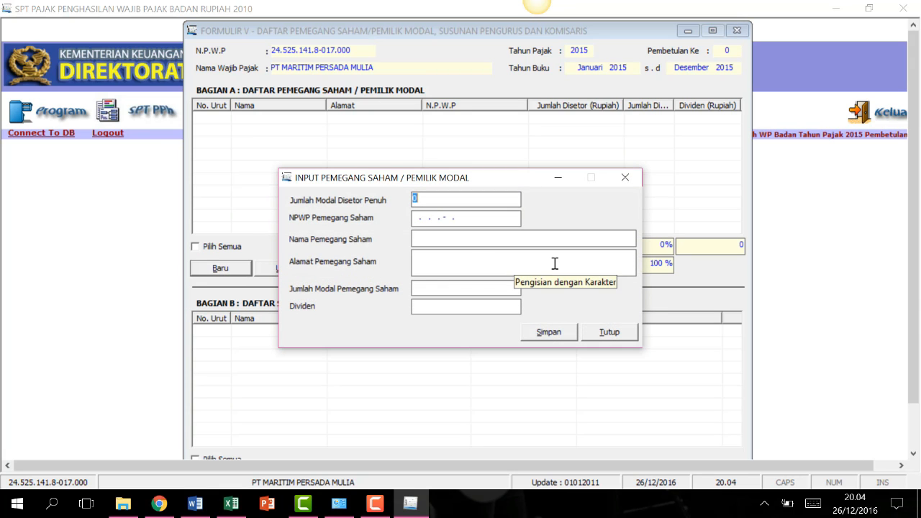
Look up the shareholder data in Word and begin entering the first shareholder's NPWP.
left_click(377, 510)
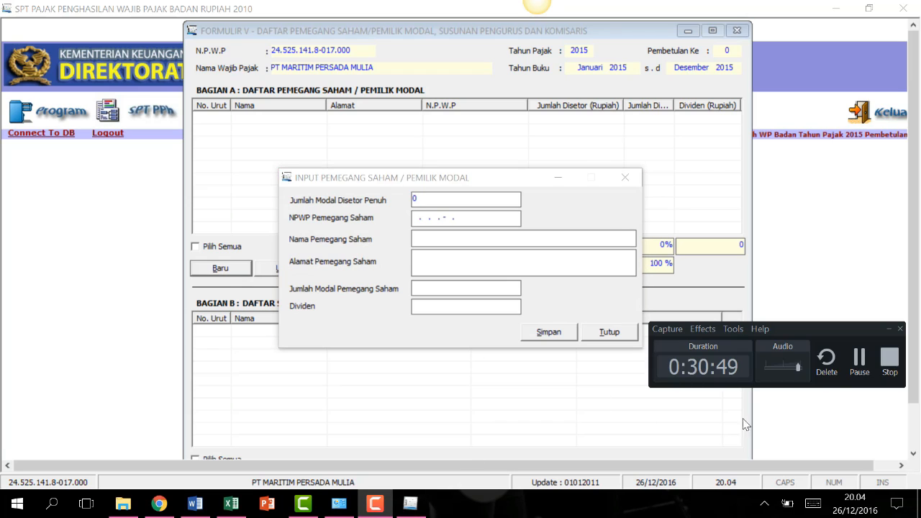
left_click(867, 358)
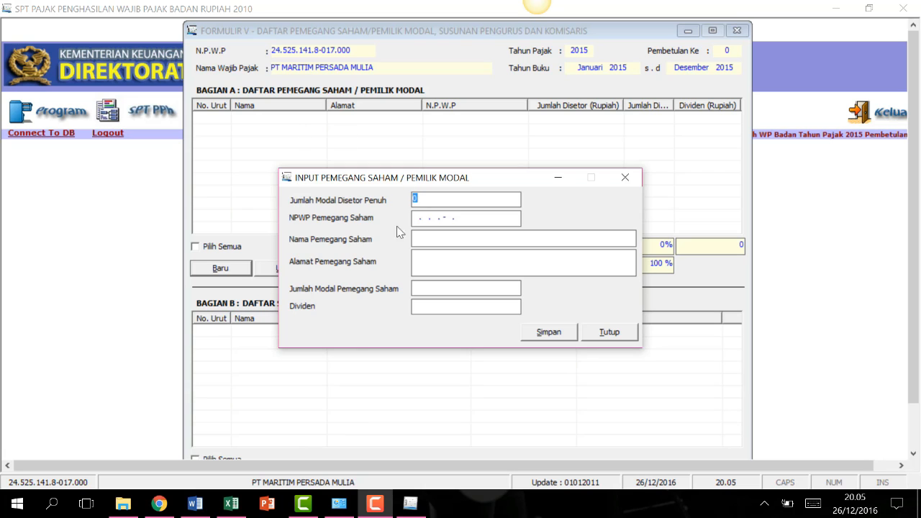
left_click(196, 504)
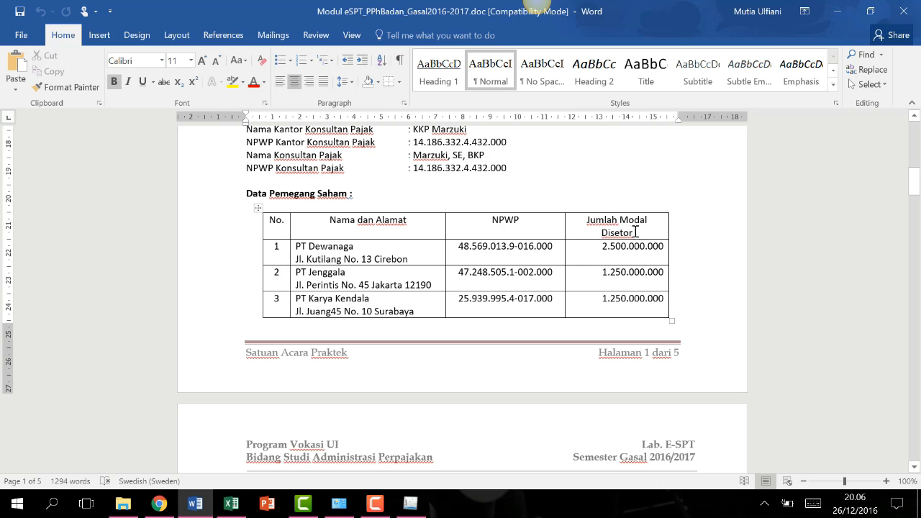
left_click(410, 504)
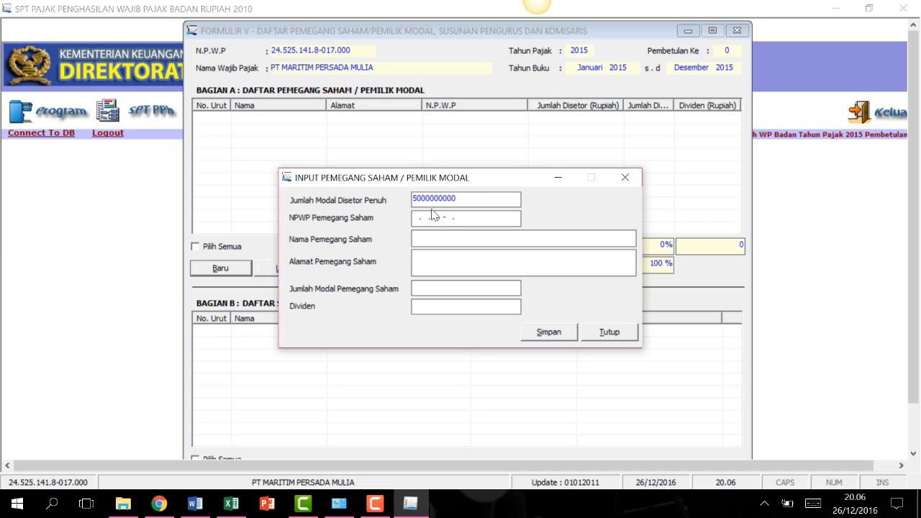
left_click(442, 220)
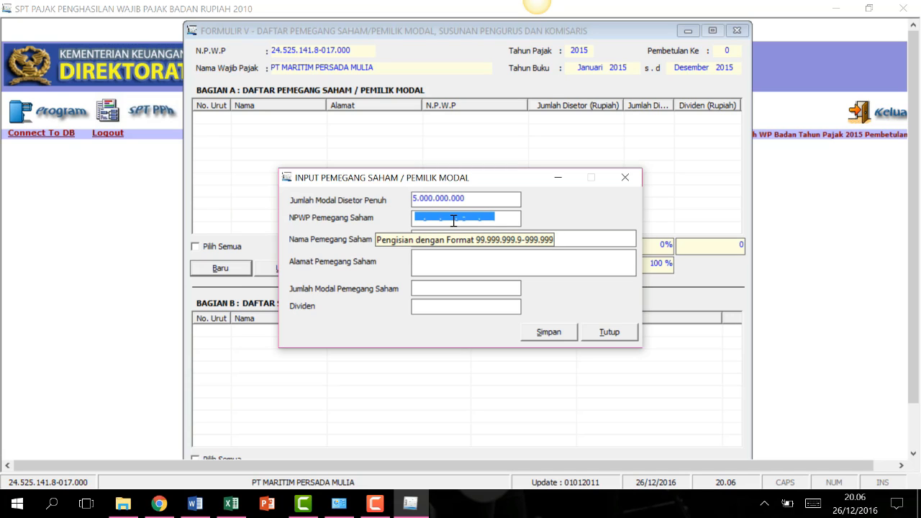
type("4")
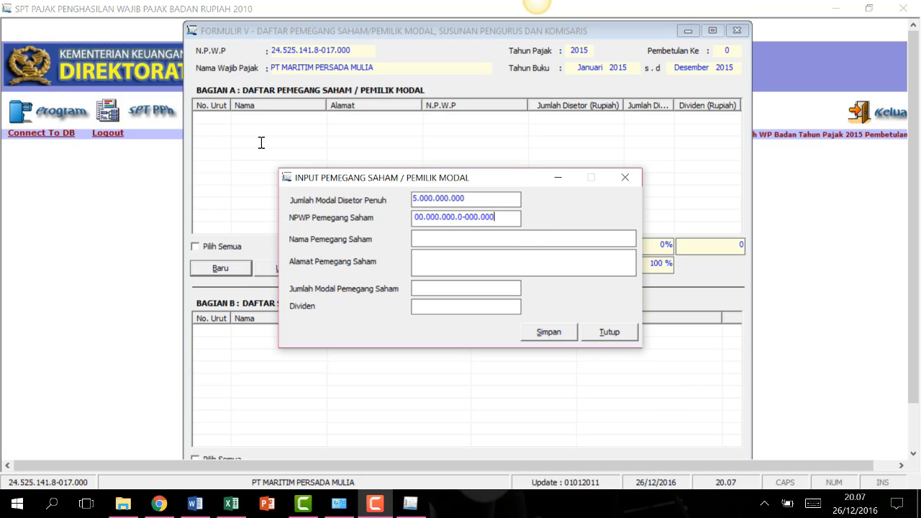
Enter the shareholder name PT DEWANAGA in capitals and fill in its address.
left_click(439, 237)
key("Caps_Lock")
type("PT DEWANAGA")
left_click(440, 266)
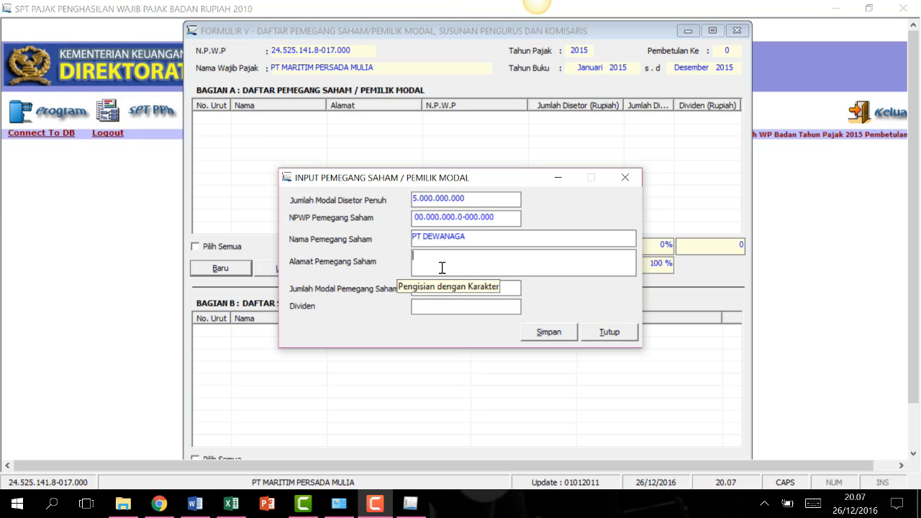
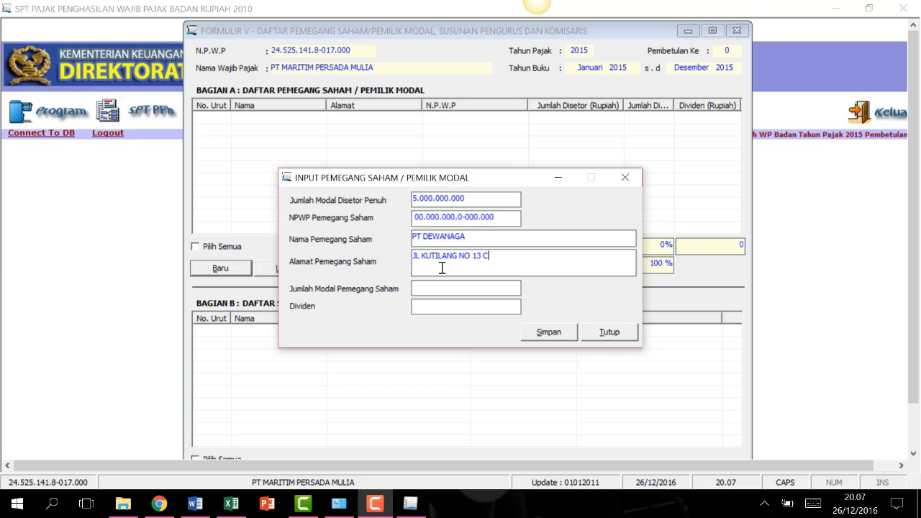
Confirm the 2.500.000.000 capital, set dividend to 0, and save PT DEWANAGA.
left_click(194, 502)
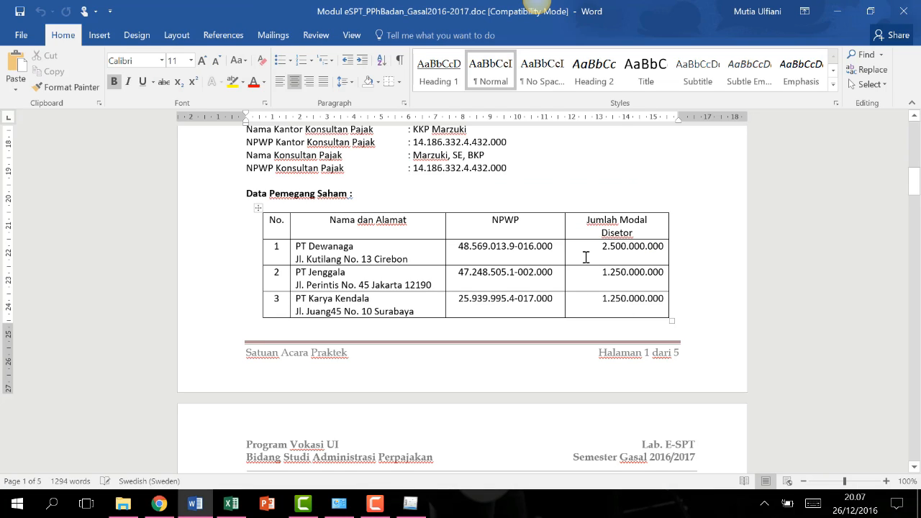
left_click(412, 503)
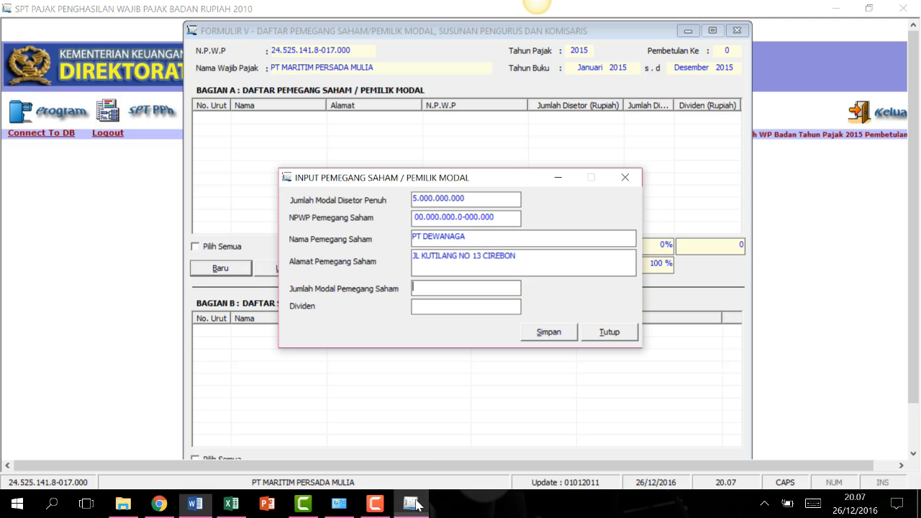
left_click(463, 304)
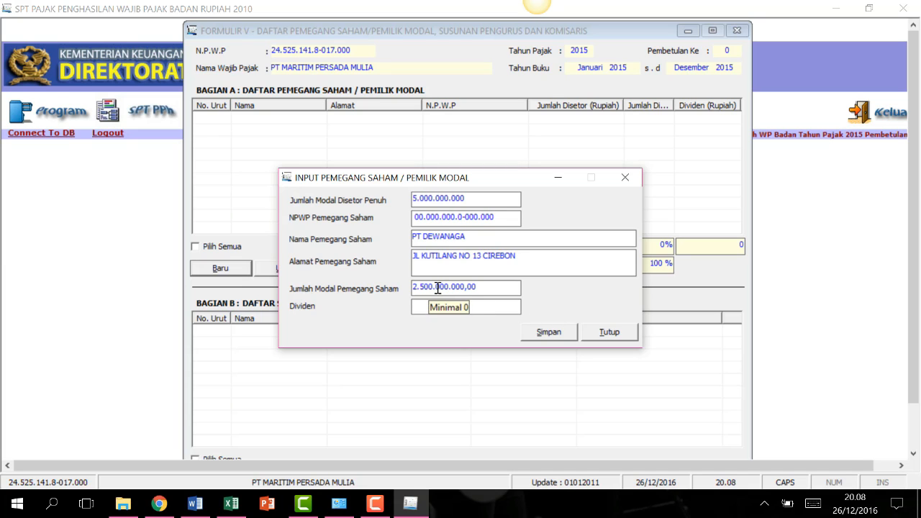
type("0")
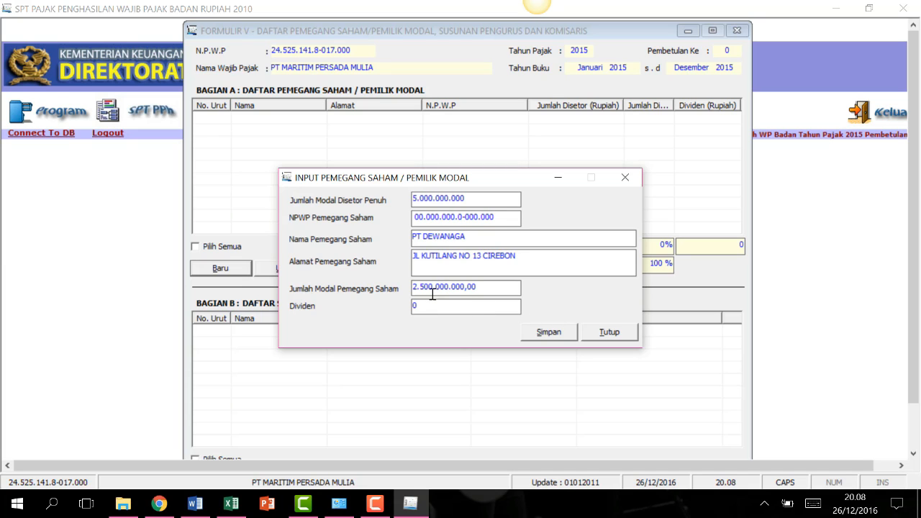
left_click(559, 333)
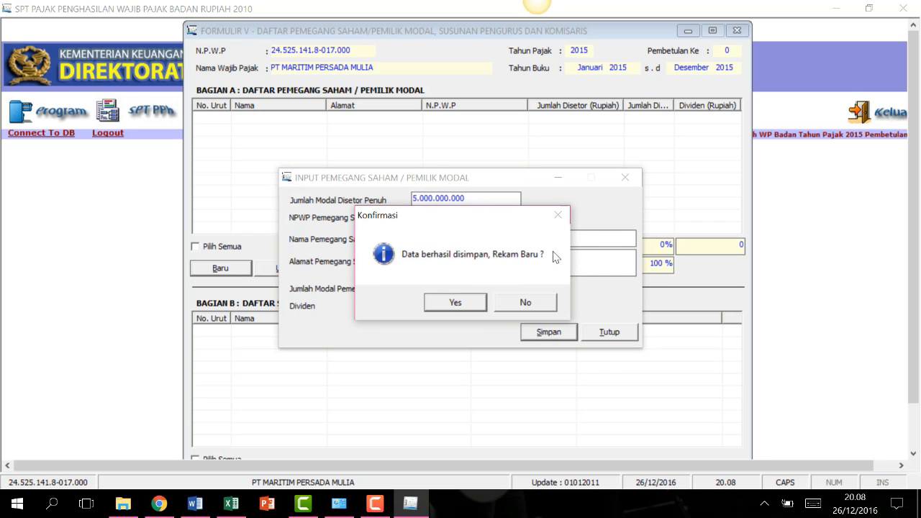
left_click(453, 303)
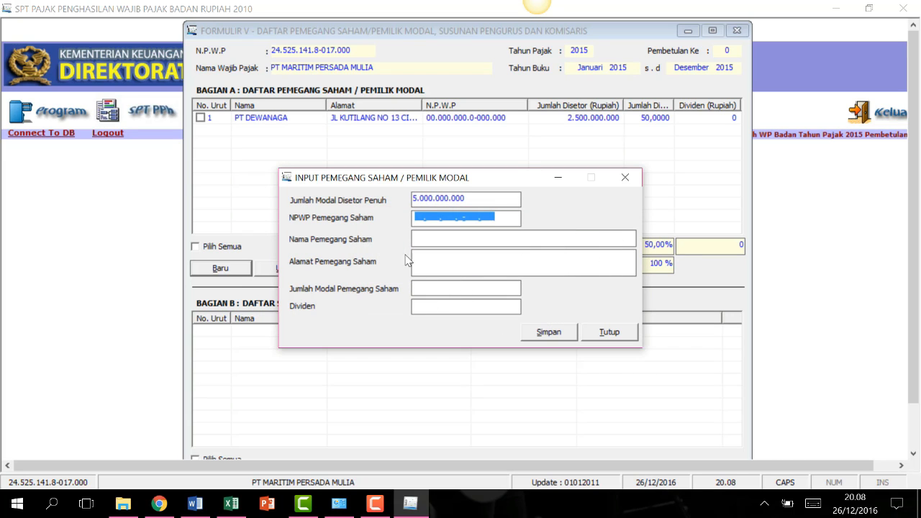
Add shareholder PT JENGGALA with its NPWP, address, capital amount and 0 dividend.
left_click(417, 216)
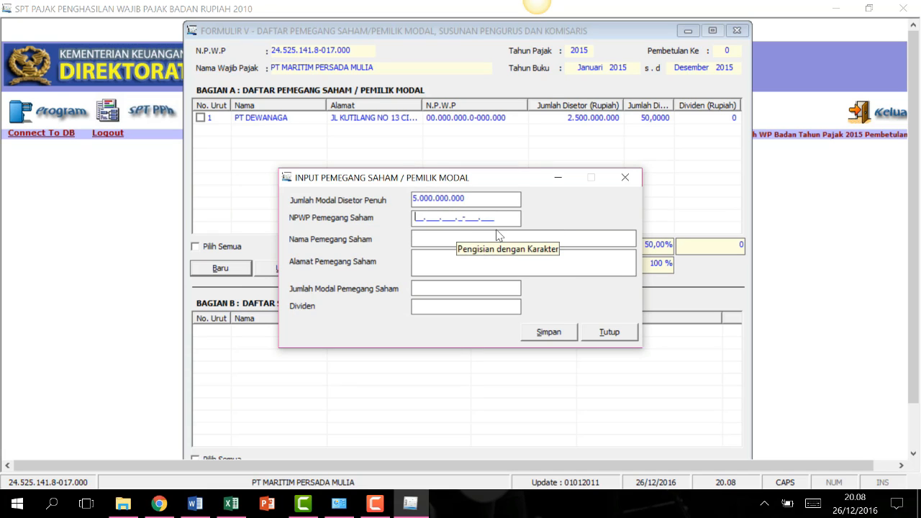
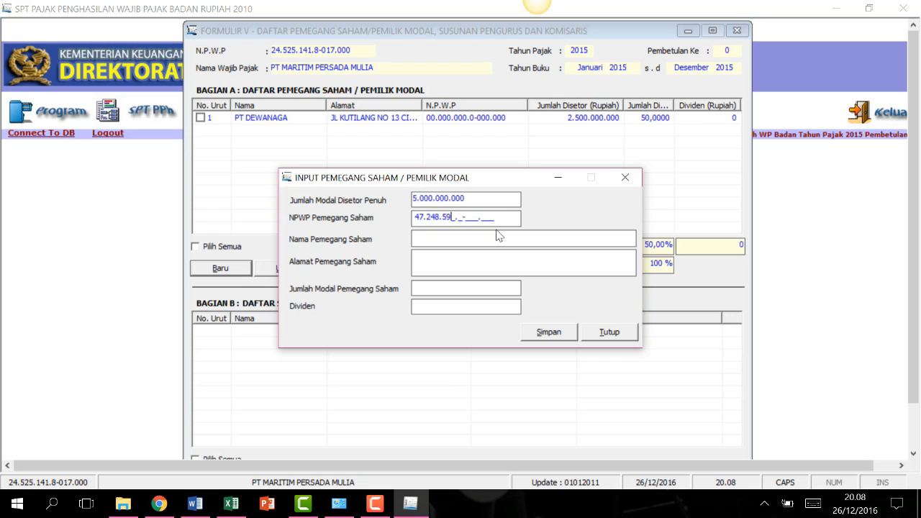
key("Tab")
type("PT JENGGALA")
left_click(492, 270)
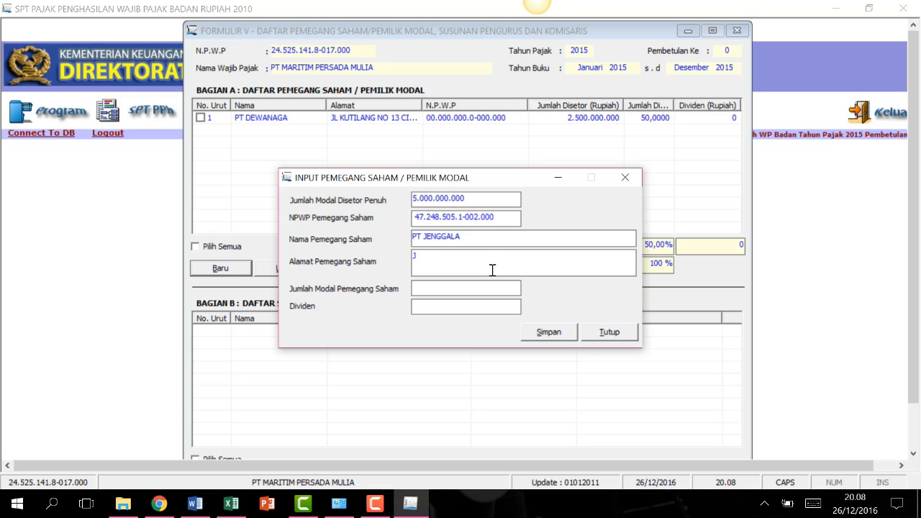
left_click(467, 289)
type("2500000000")
key("Tab")
type("0")
left_click(549, 332)
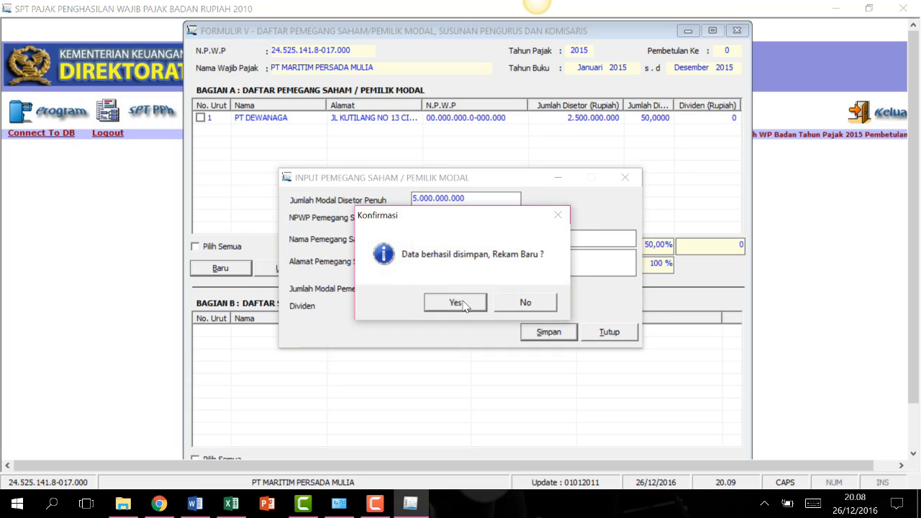
left_click(455, 302)
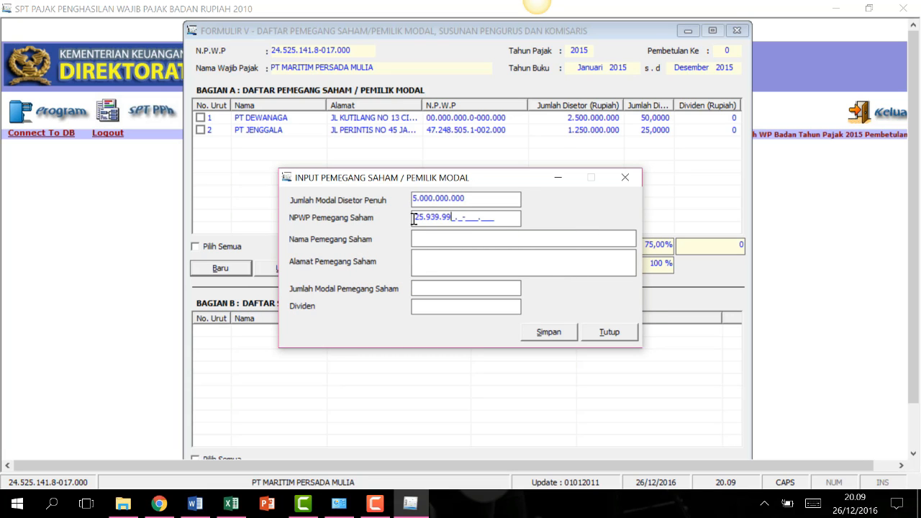
Add shareholder PT KARYA KENDALA with 1.250.000.000 capital and 0 dividend, ending the list.
left_click(429, 240)
type("PT KARYA KENDALA")
key("Tab")
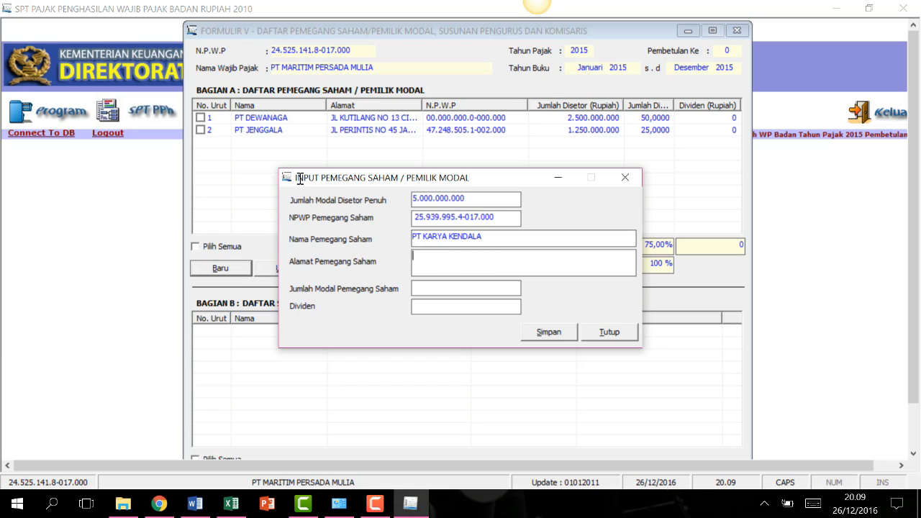
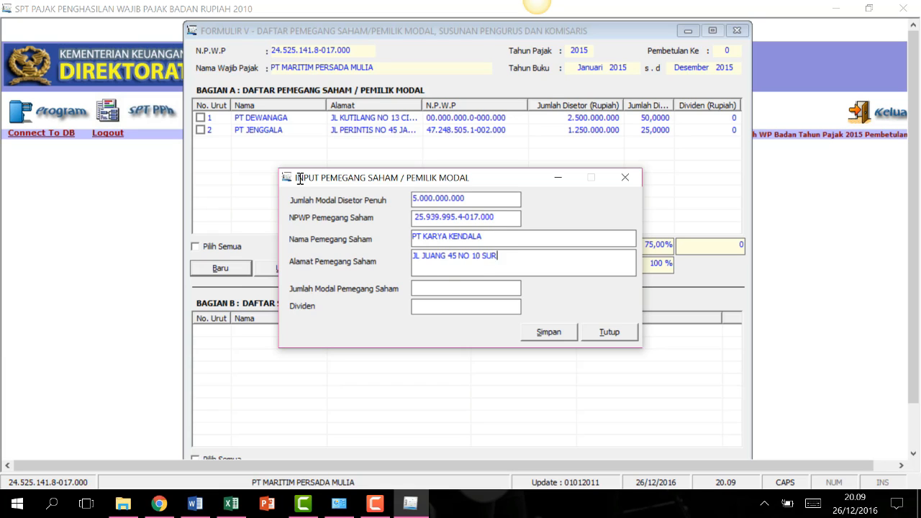
left_click(448, 289)
type("1250000000")
left_click(468, 309)
type("0")
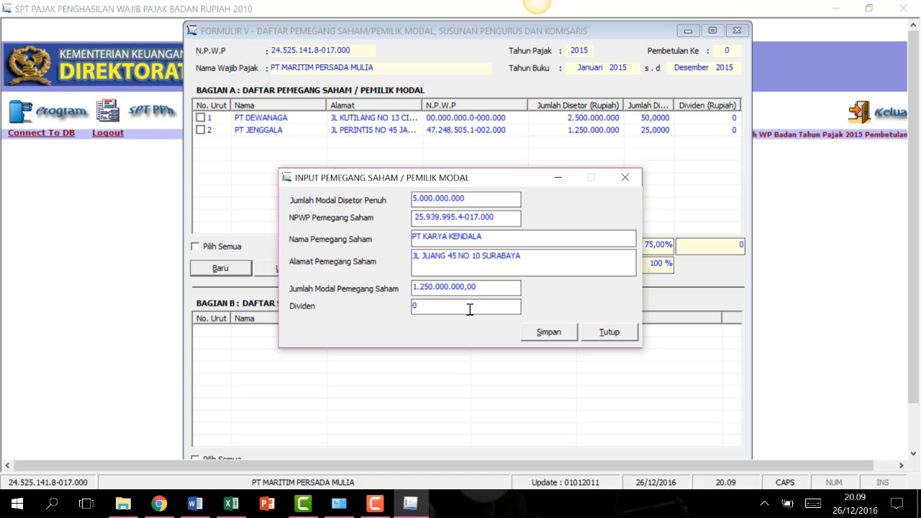
left_click(544, 331)
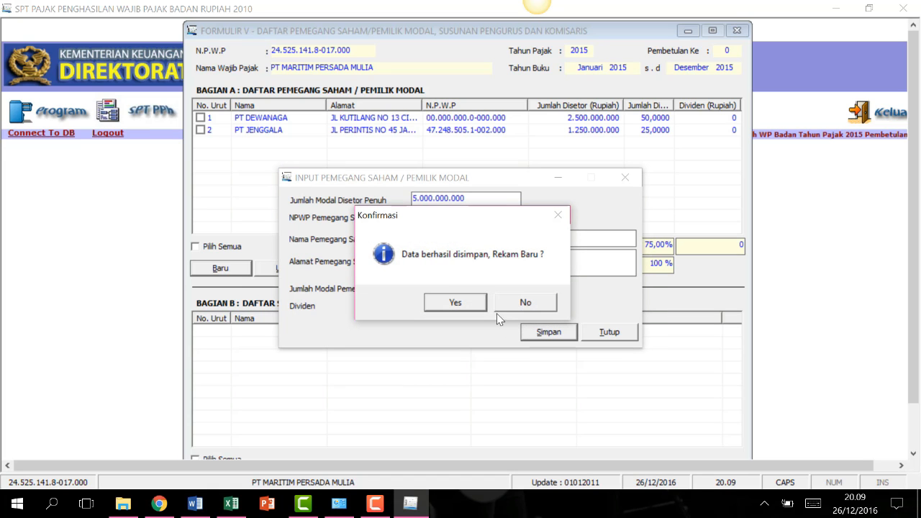
left_click(524, 303)
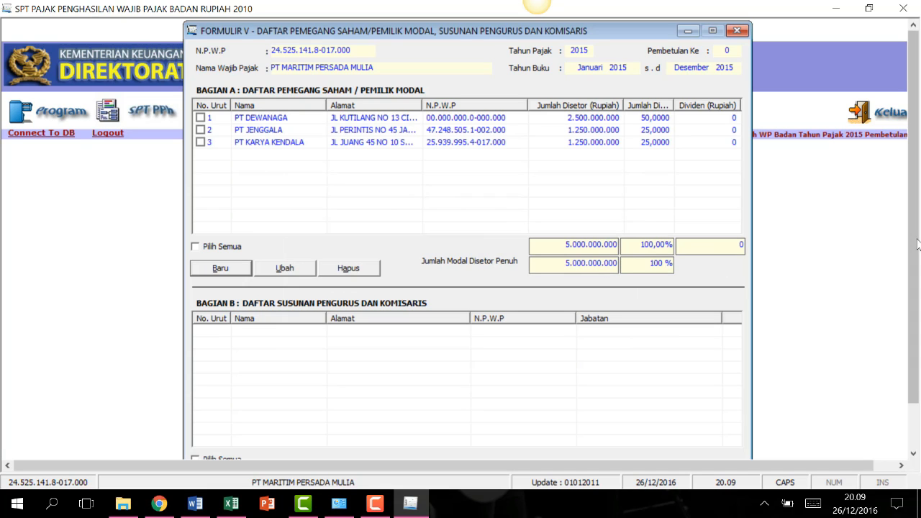
scroll(914, 309, "down", 2)
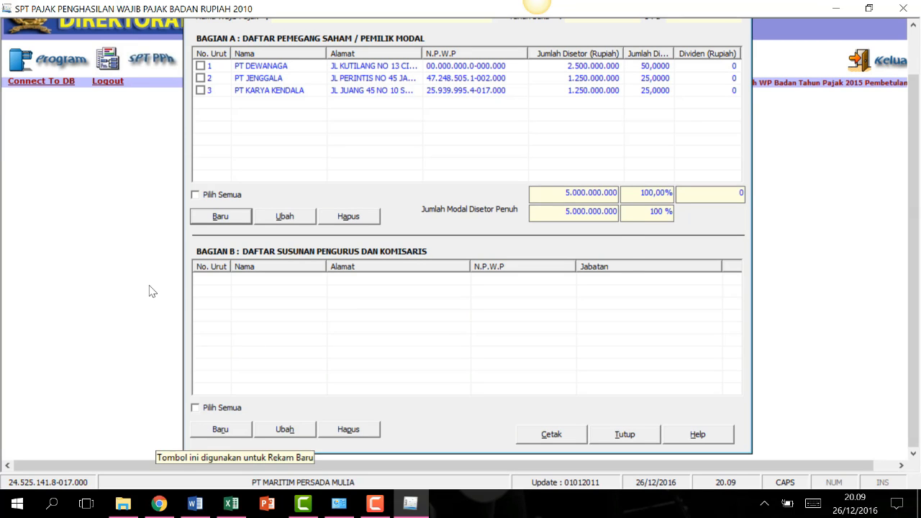
Add a Bagian B board member with NPWP, name and address, positioned as Komisaris.
left_click(221, 429)
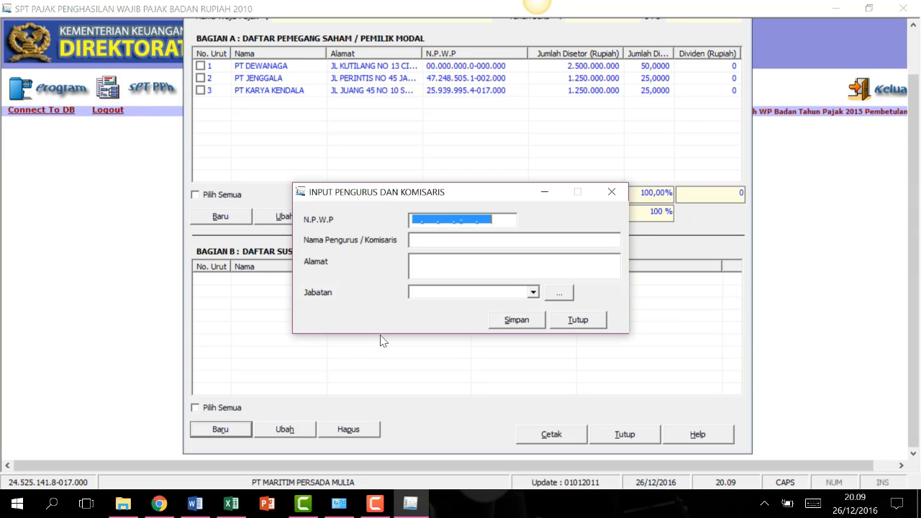
left_click(413, 219)
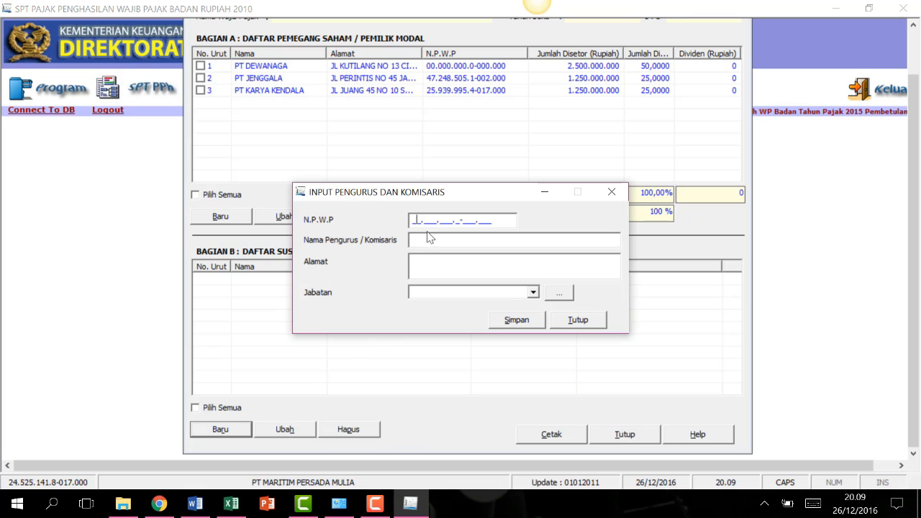
left_click(450, 238)
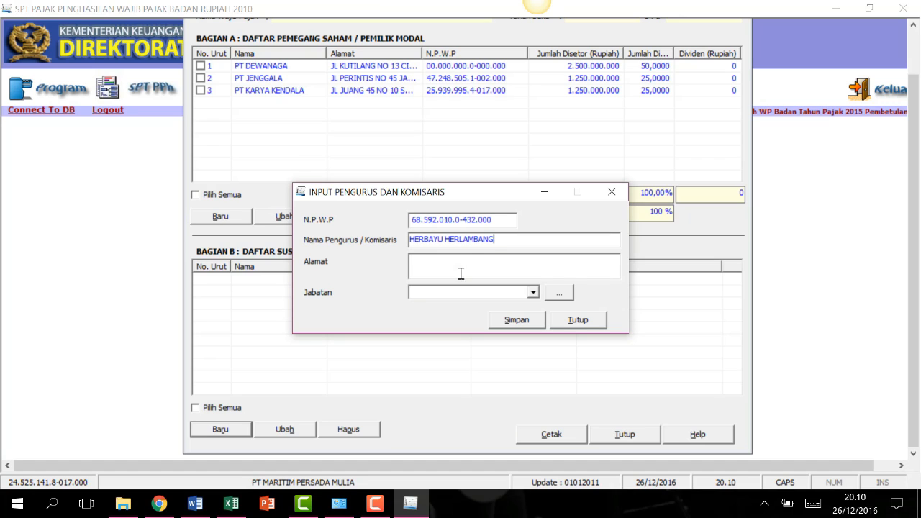
left_click(532, 292)
left_click(530, 319)
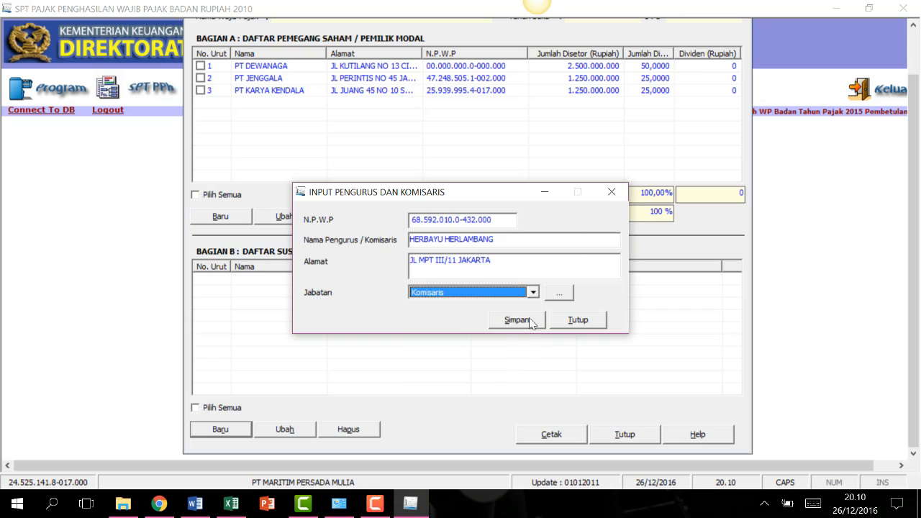
left_click(517, 320)
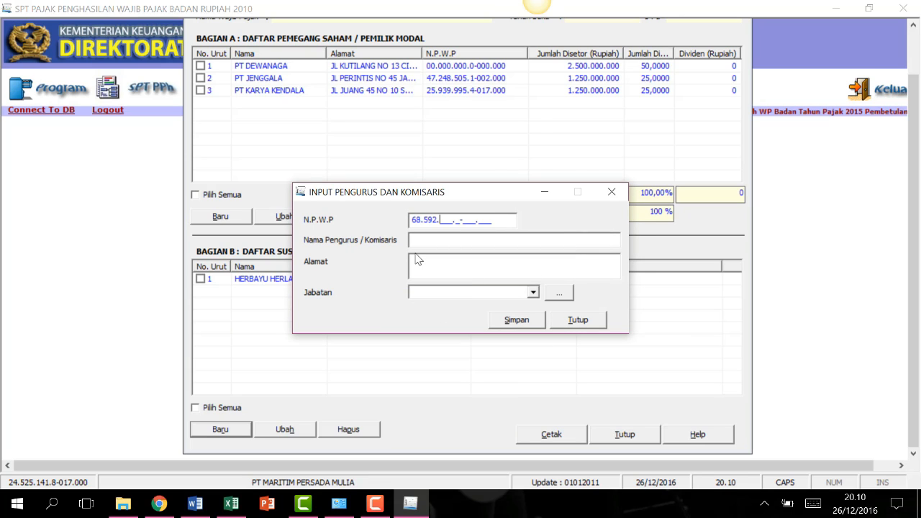
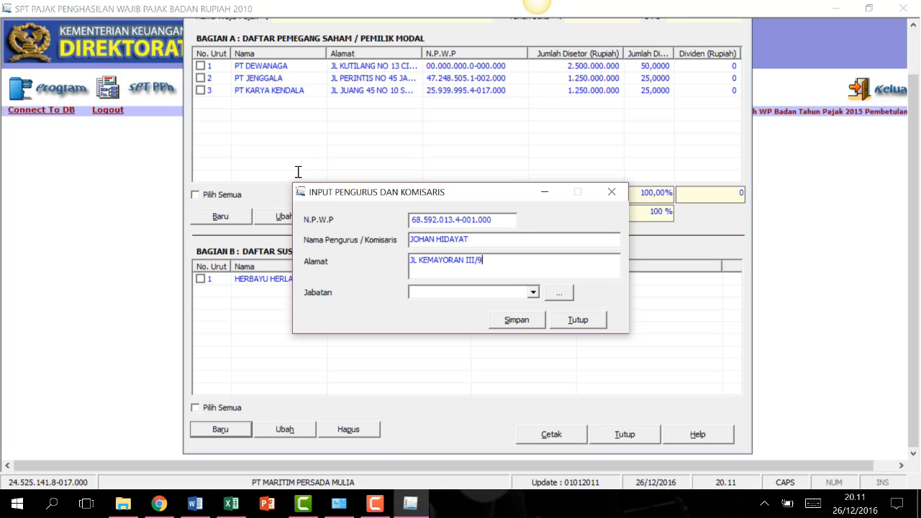
Add a second board member's NPWP, name and address with the position Direktur Utama.
left_click(532, 292)
left_click(469, 334)
left_click(509, 321)
left_click(461, 303)
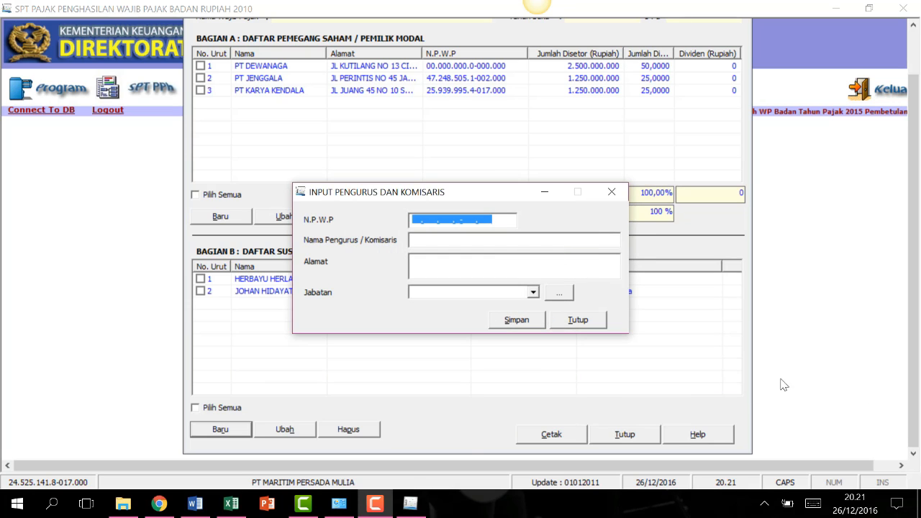
Add a third member as Direktur with a zero NPWP, then close Formulir V.
left_click(446, 219)
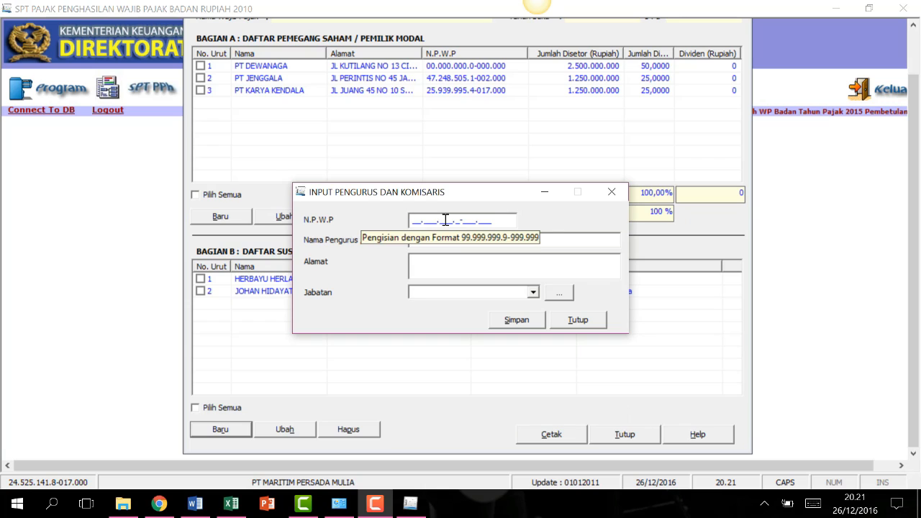
type("000000000000000")
key("Tab")
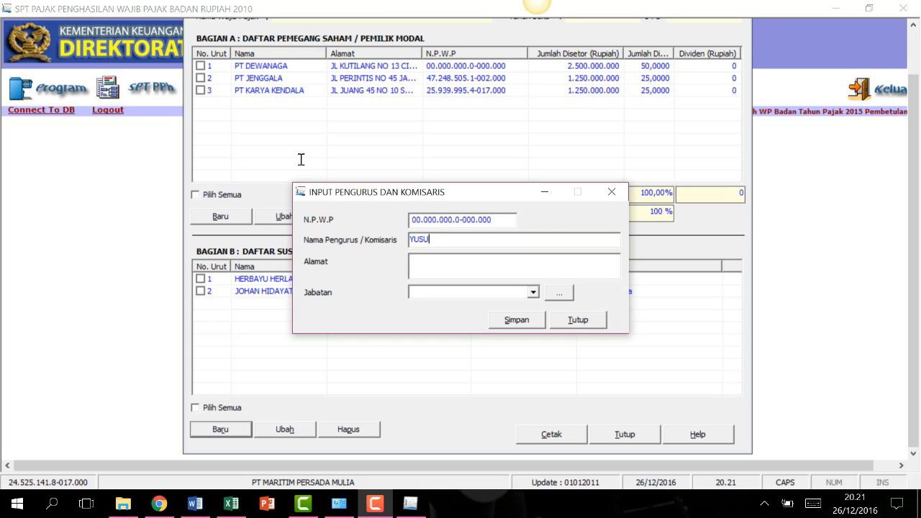
key("Tab")
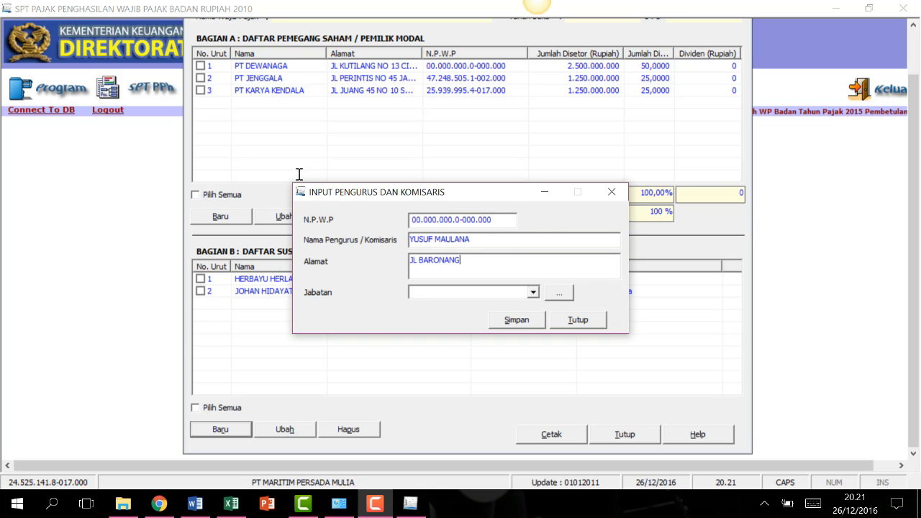
key("Tab")
key("alt+Down")
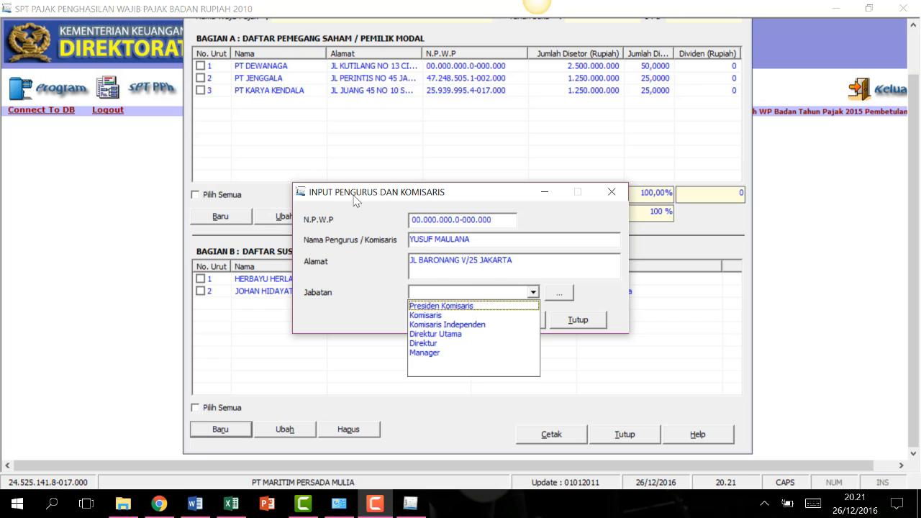
key("Down")
key("Down")
key("Down")
key("Down")
key("Return")
left_click(515, 320)
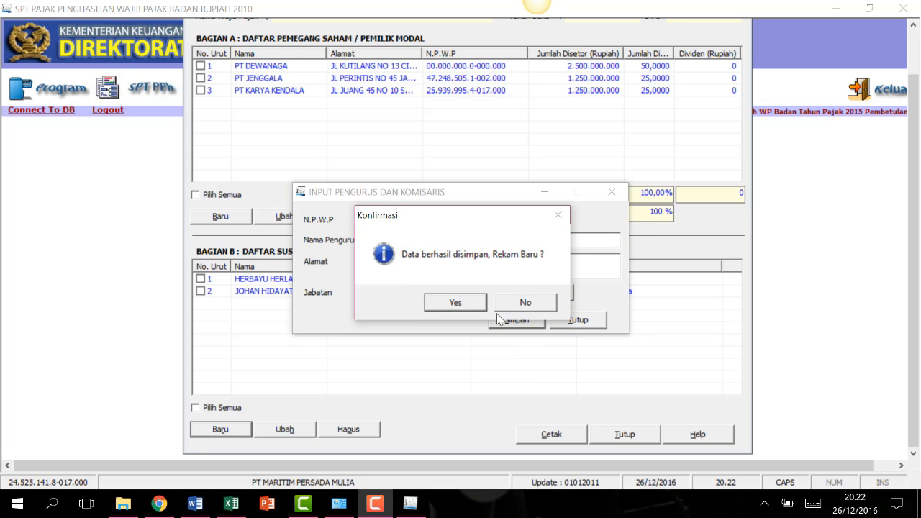
left_click(523, 302)
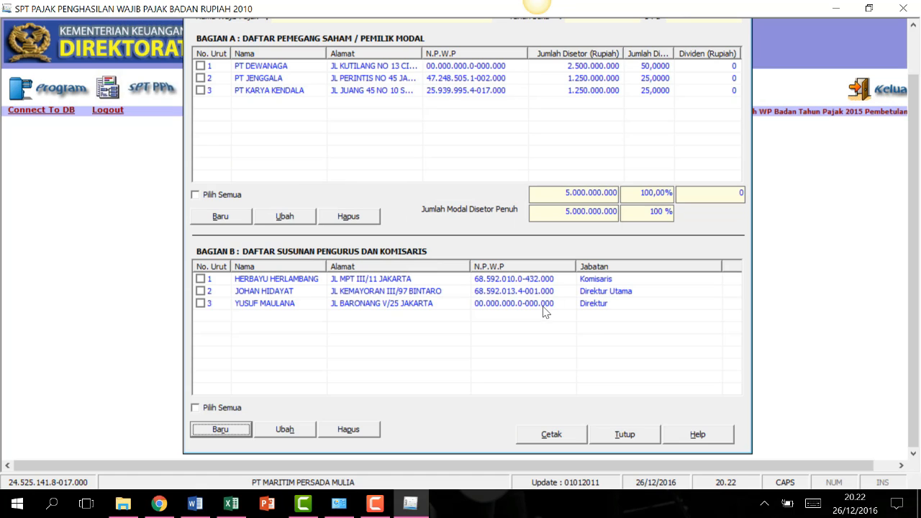
left_click(625, 434)
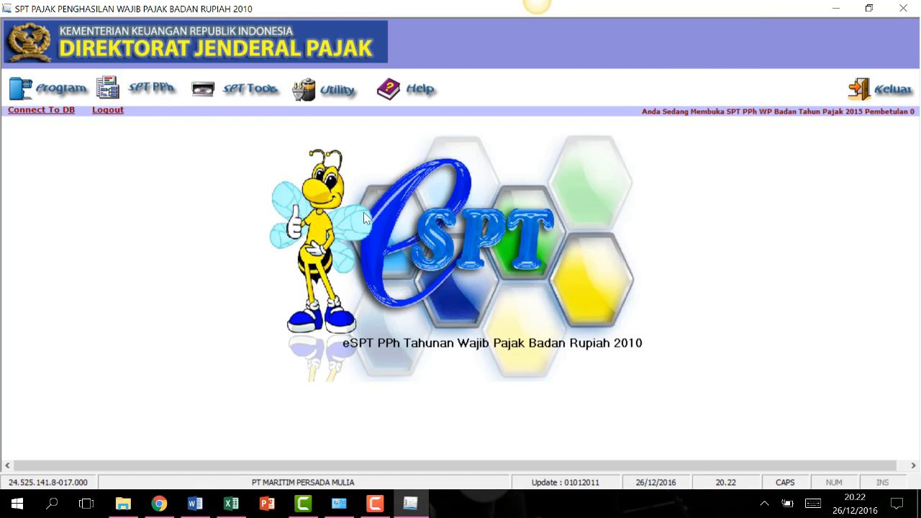
Open Formulir 1771-IV, glance at Hal. 2, and select row 1's deposit interest amount.
left_click(147, 97)
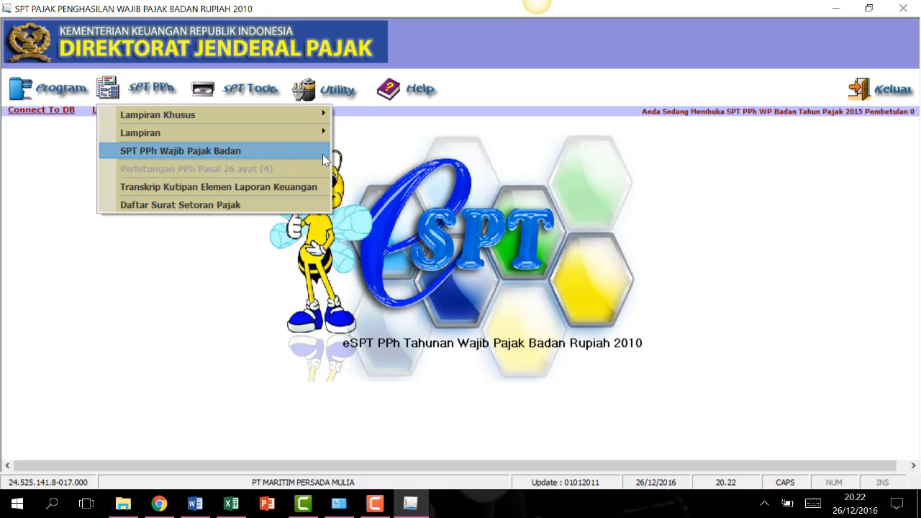
mouse_move(199, 131)
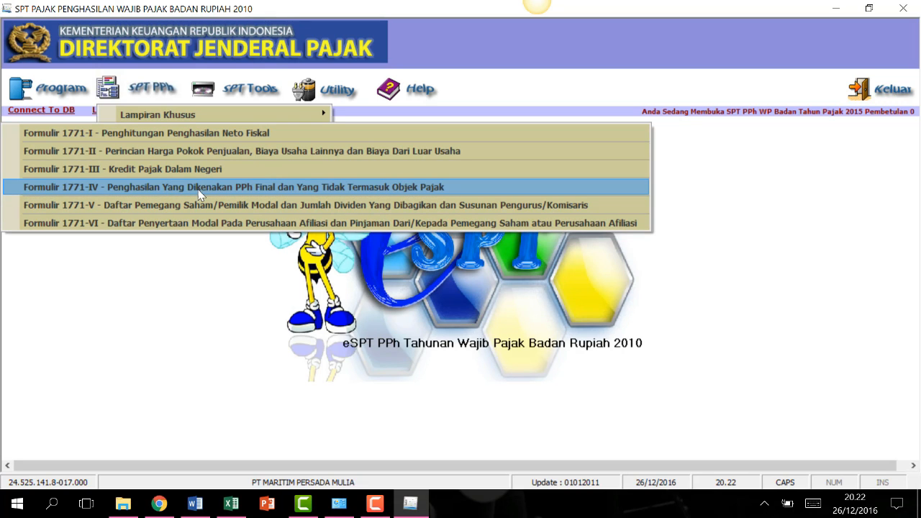
left_click(247, 188)
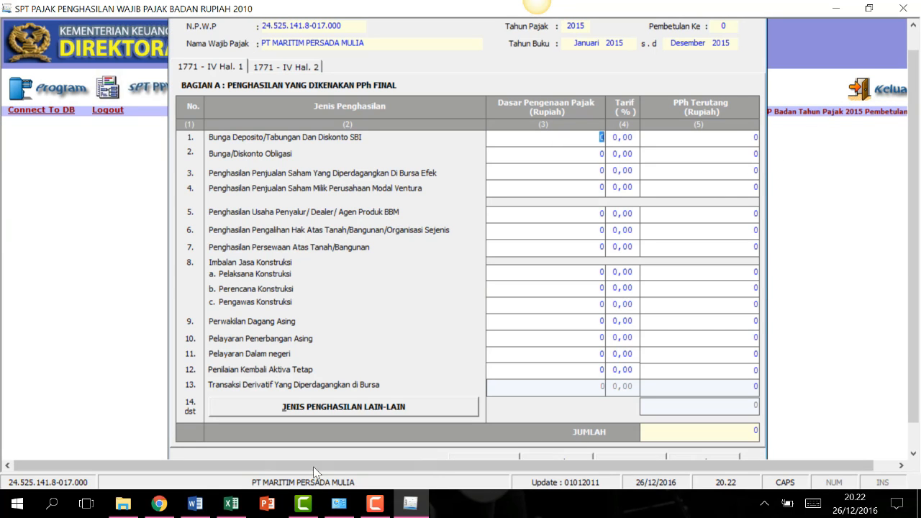
left_click(371, 508)
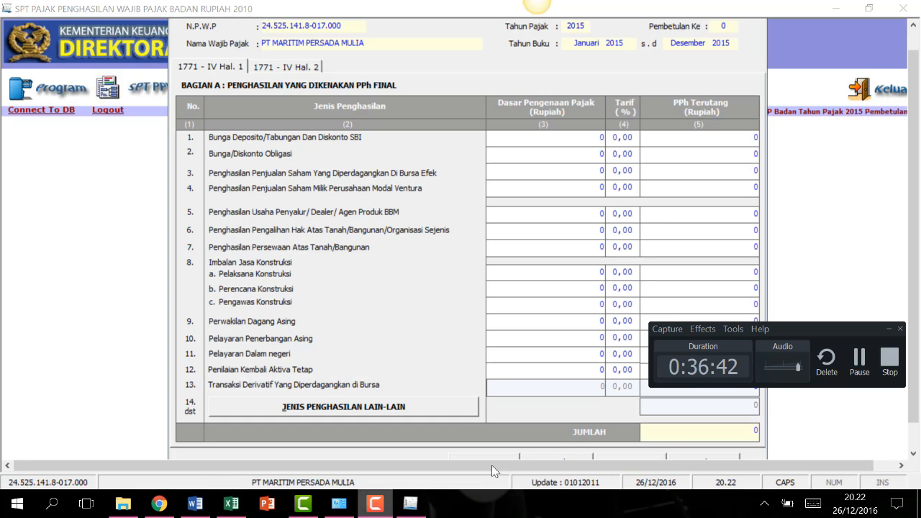
left_click(859, 363)
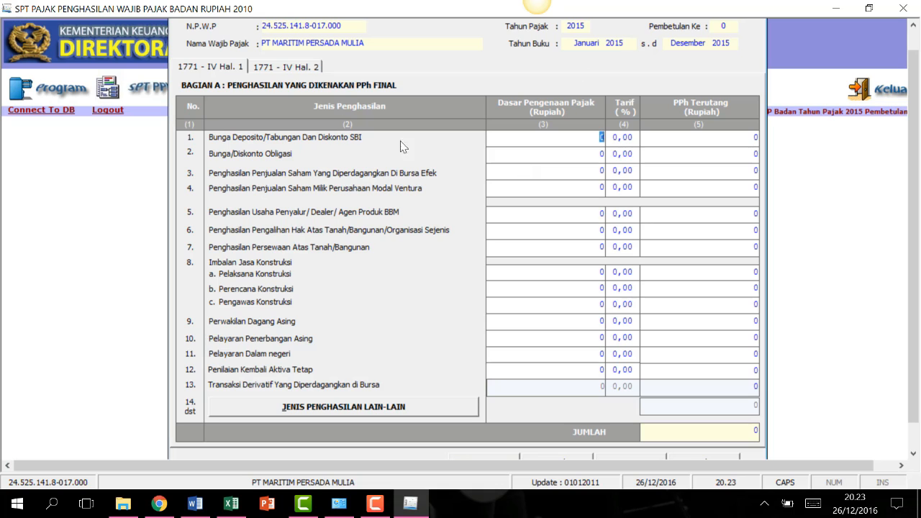
left_click(286, 66)
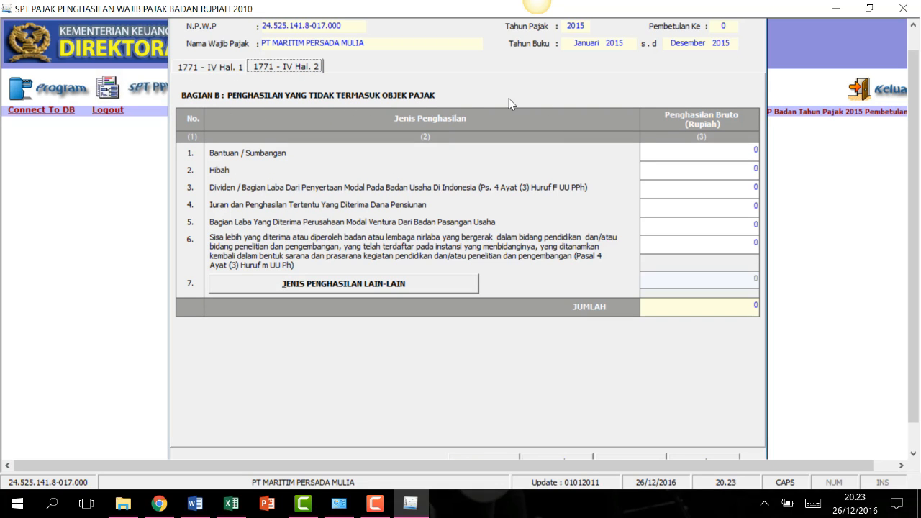
left_click(227, 66)
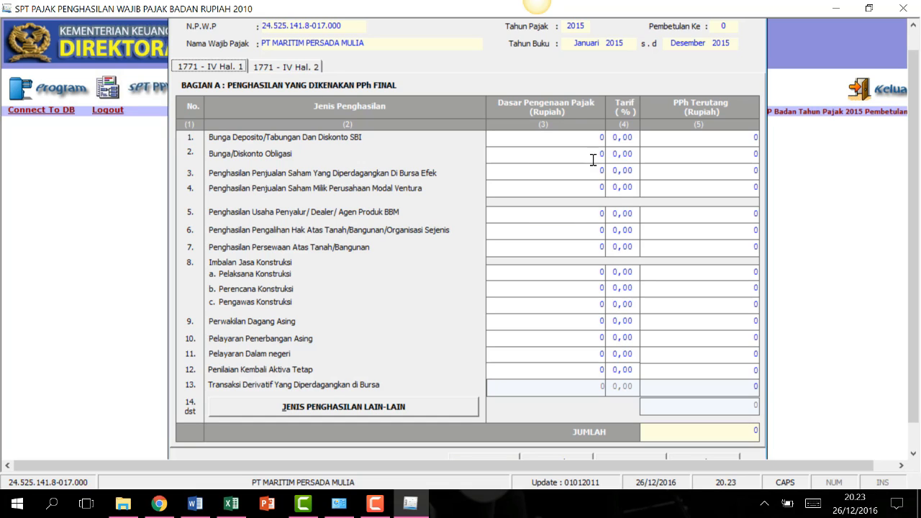
left_click(598, 139)
Enter deposit interest at 20% and building rental 60.000.000 at 10% in Bagian A.
type("20000000")
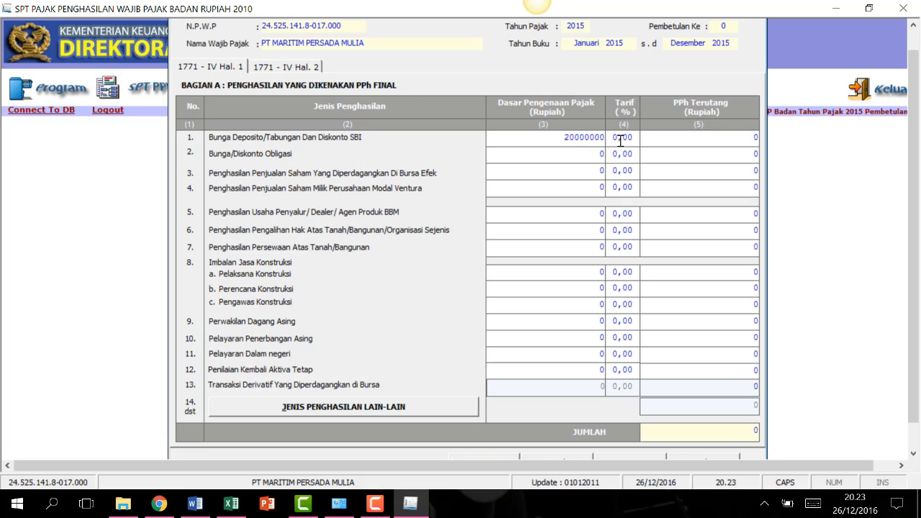
left_click(620, 141)
type("3")
left_click(697, 143)
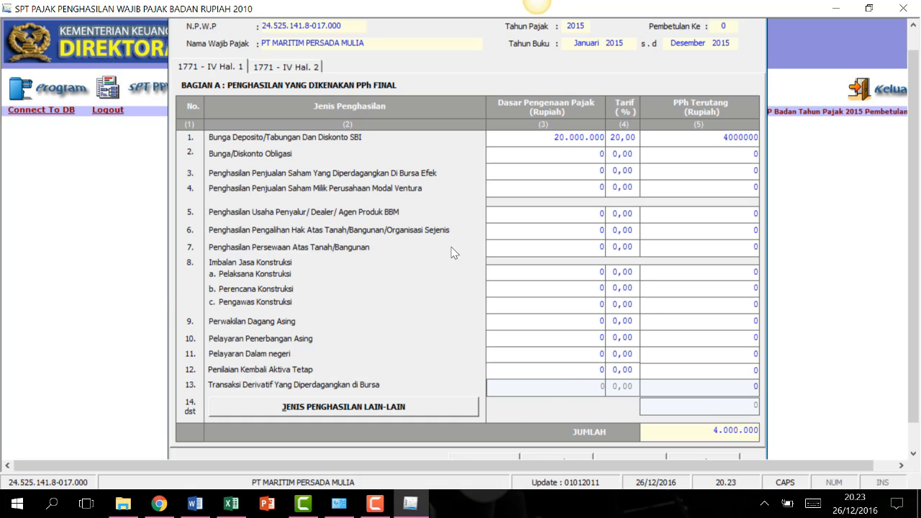
left_click(601, 247)
left_click(631, 249)
type("10")
left_click(700, 246)
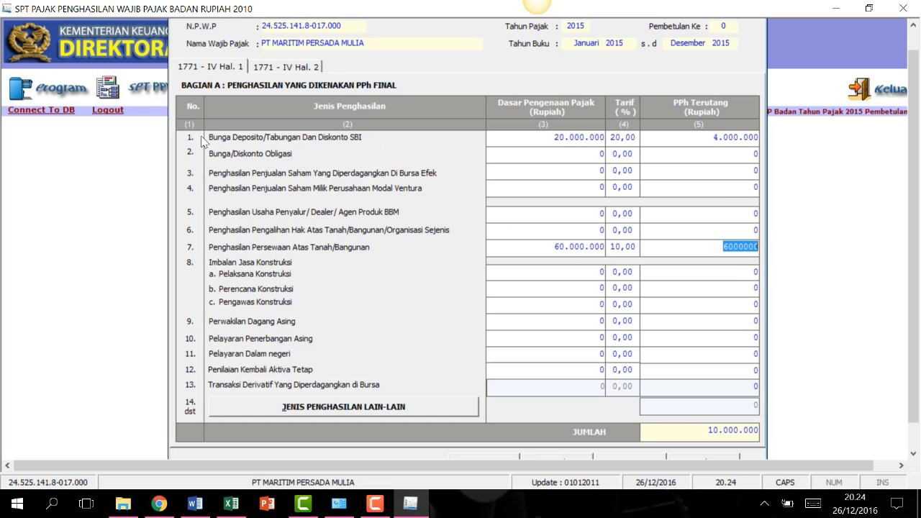
Review the Hal. 2 non-taxable income page and save the 1771-IV form.
left_click(267, 66)
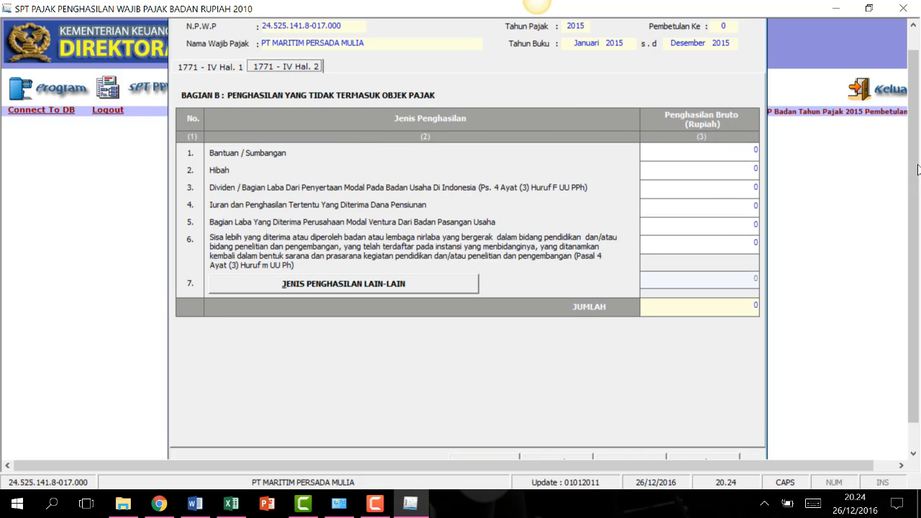
left_click_drag(917, 166, 917, 215)
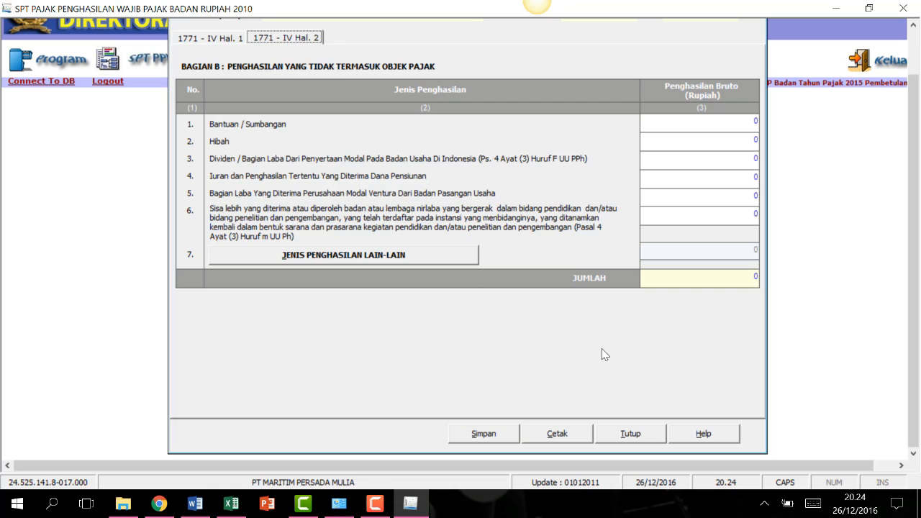
left_click(484, 434)
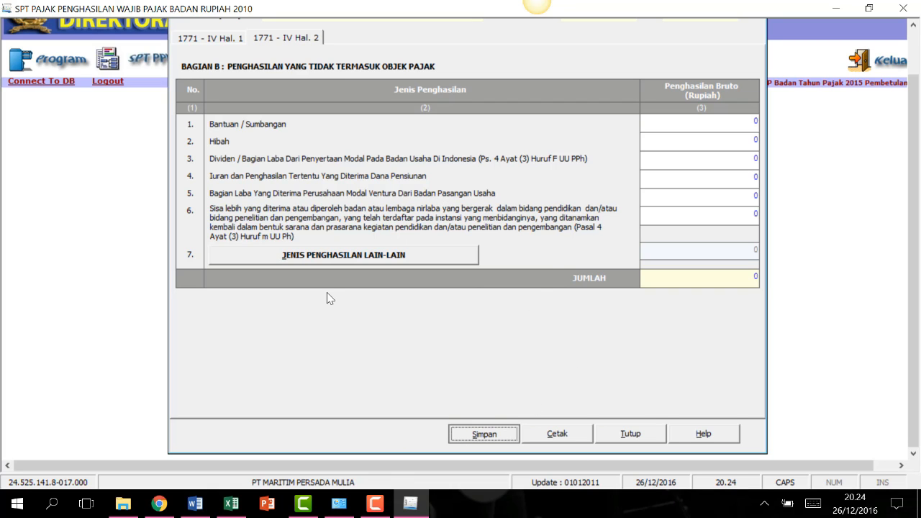
Save and close 1771-IV, then open 1771-I and close it without saving.
left_click(459, 304)
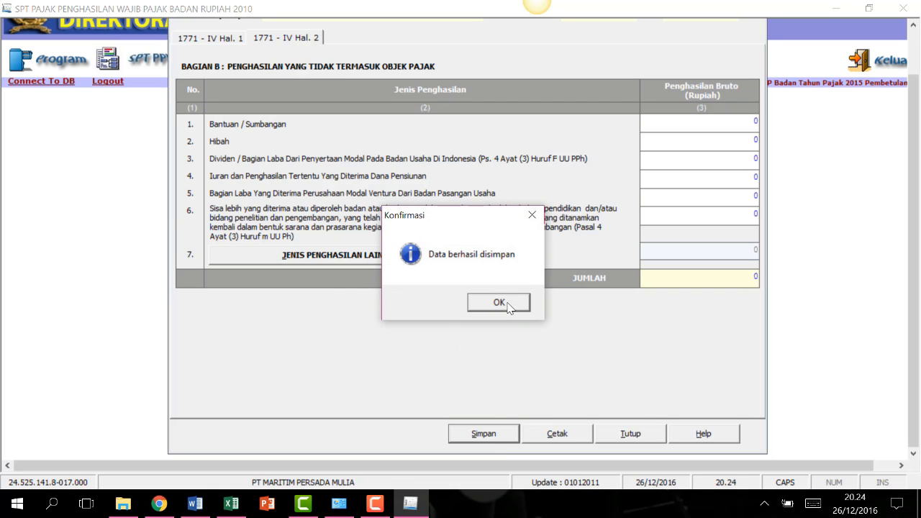
left_click(509, 302)
left_click(630, 434)
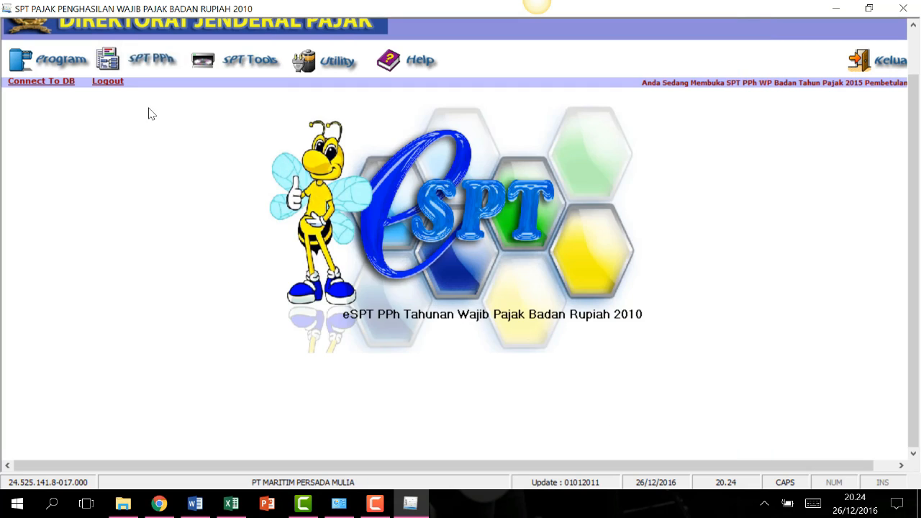
left_click(107, 43)
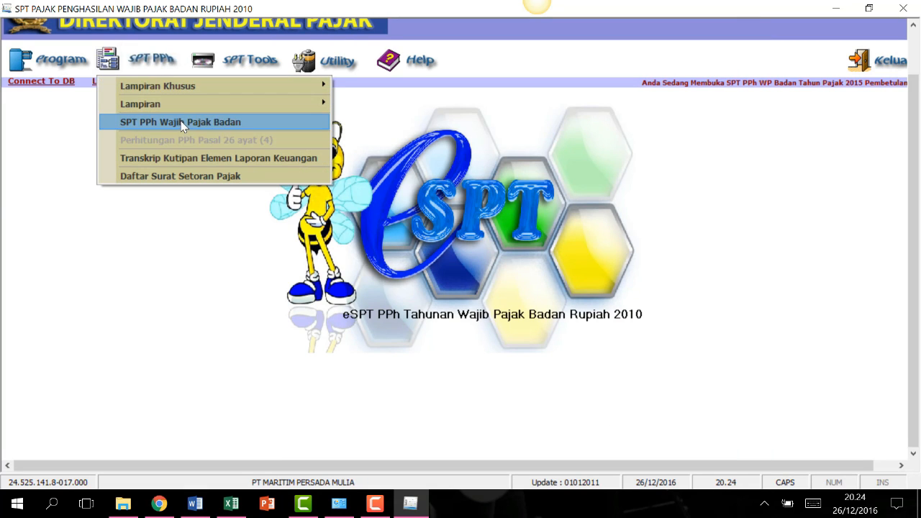
left_click(162, 104)
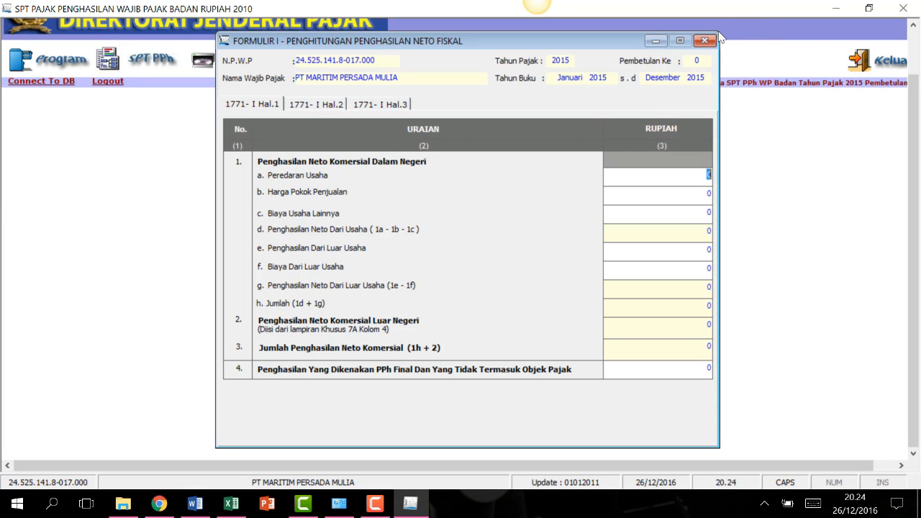
left_click(704, 40)
left_click(510, 302)
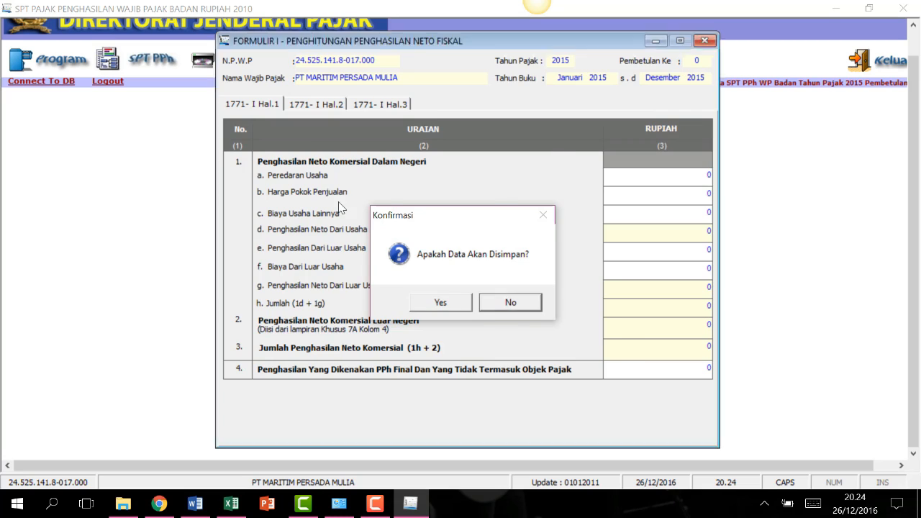
Open Formulir 1771-III, the PPh Pasal 22 and Pasal 23/26 credit list.
left_click(104, 40)
mouse_move(167, 102)
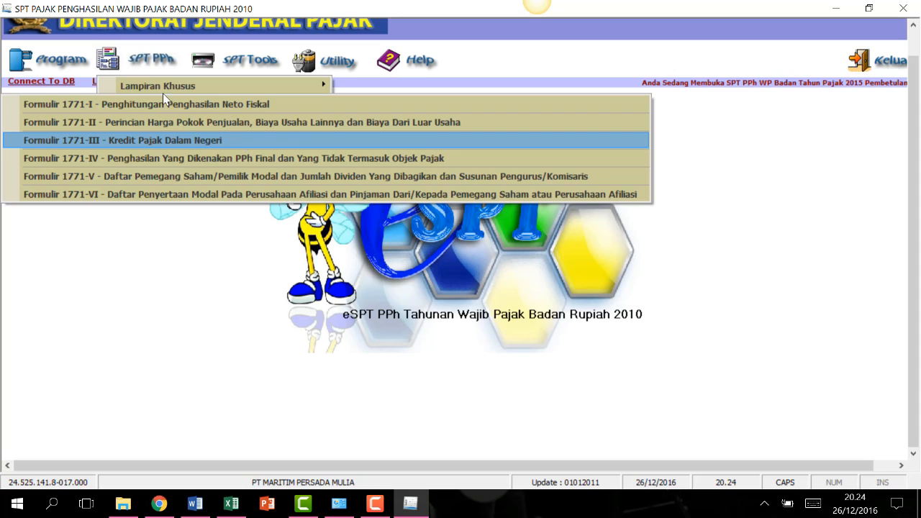
left_click(244, 140)
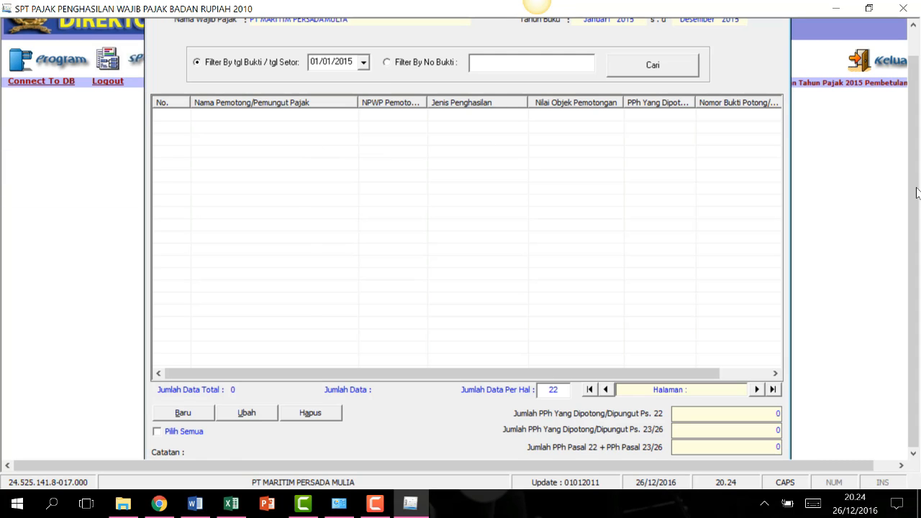
mouse_move(917, 193)
left_mouse_down()
mouse_move(917, 133)
mouse_move(917, 187)
left_mouse_up()
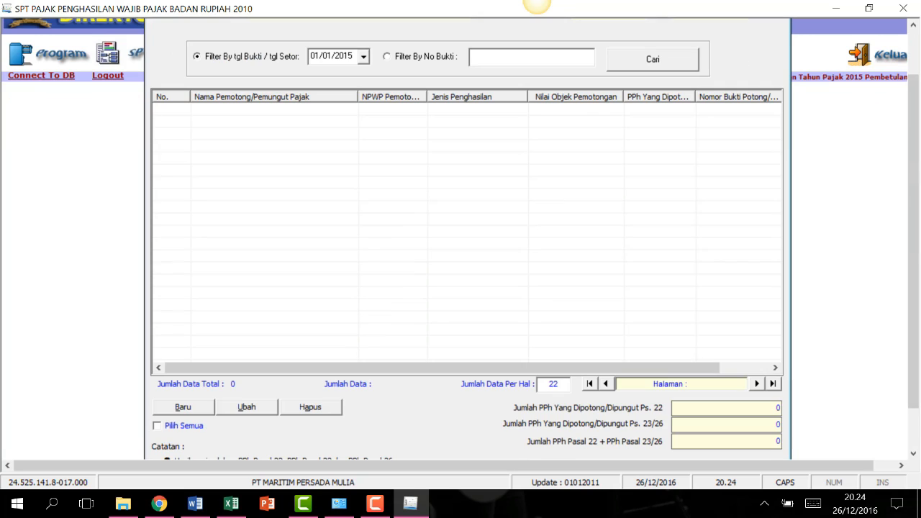
scroll(613, 138, "down", 3)
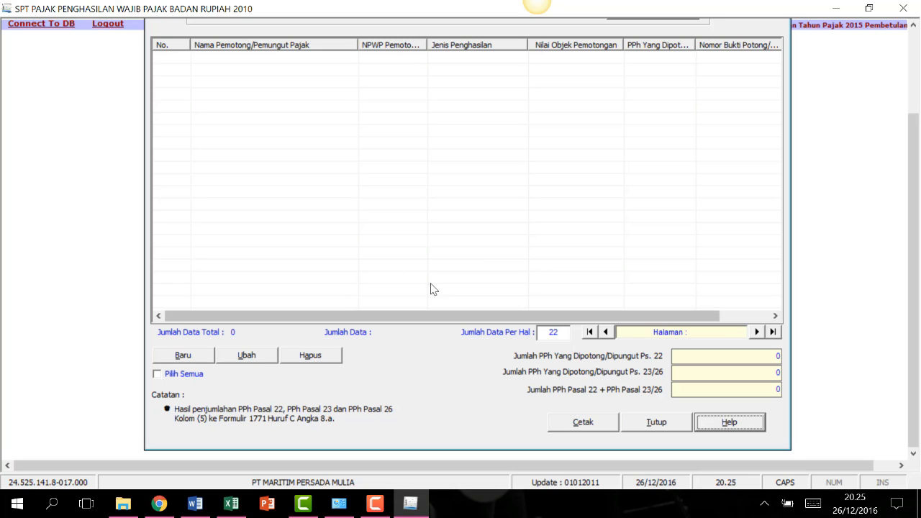
Start a new 1771-III credit record and check Jenis Penghasilan, keeping PPh Pasal 22.
left_click(180, 361)
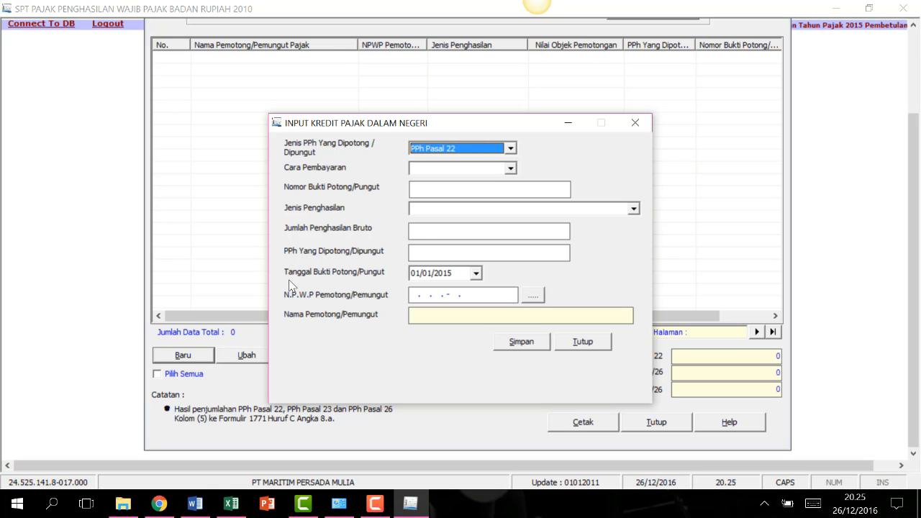
left_click(635, 209)
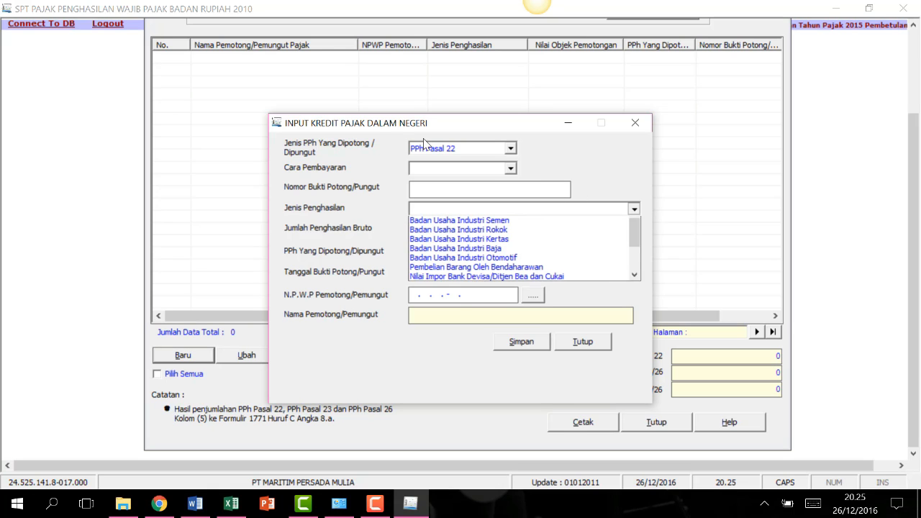
left_click(427, 145)
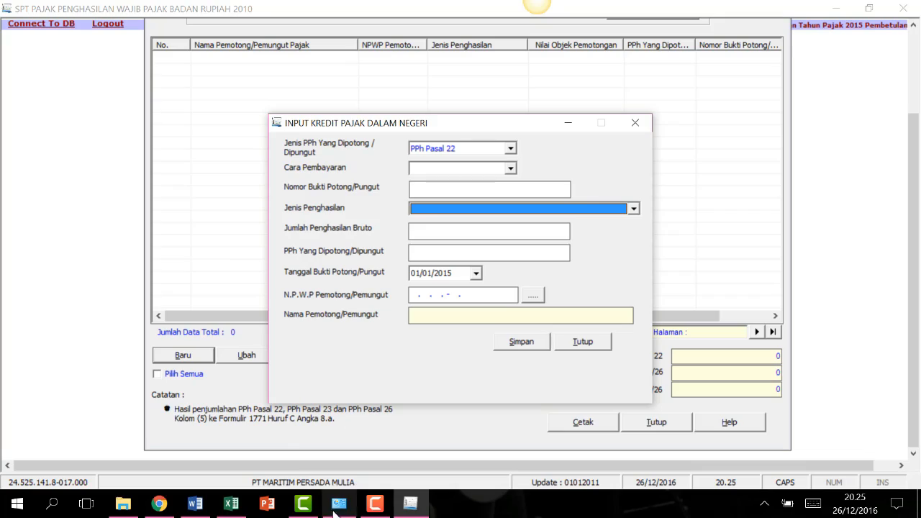
left_click(195, 504)
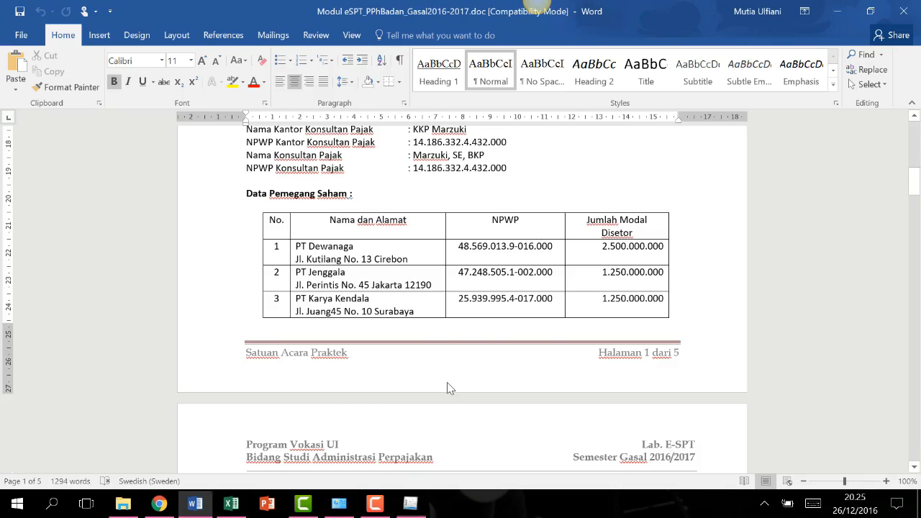
scroll(565, 314, "up", 5)
scroll(565, 329, "down", 15)
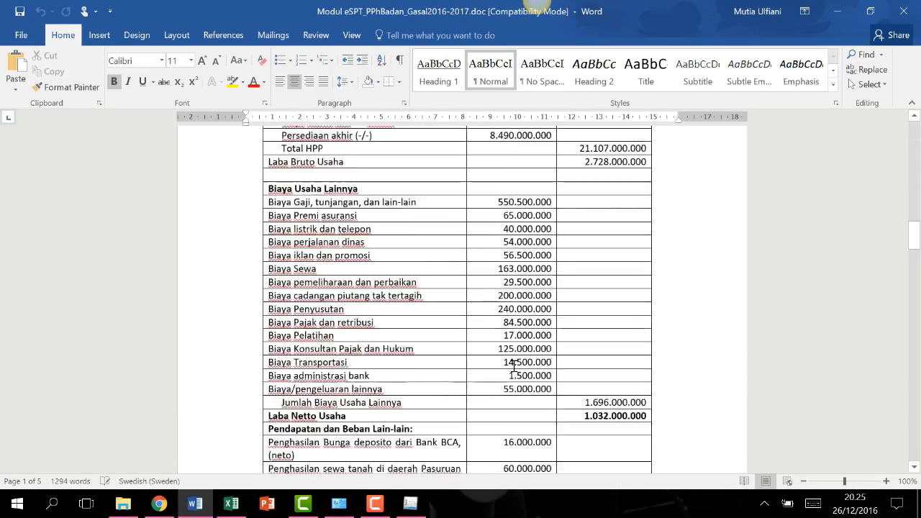
scroll(513, 366, "down", 20)
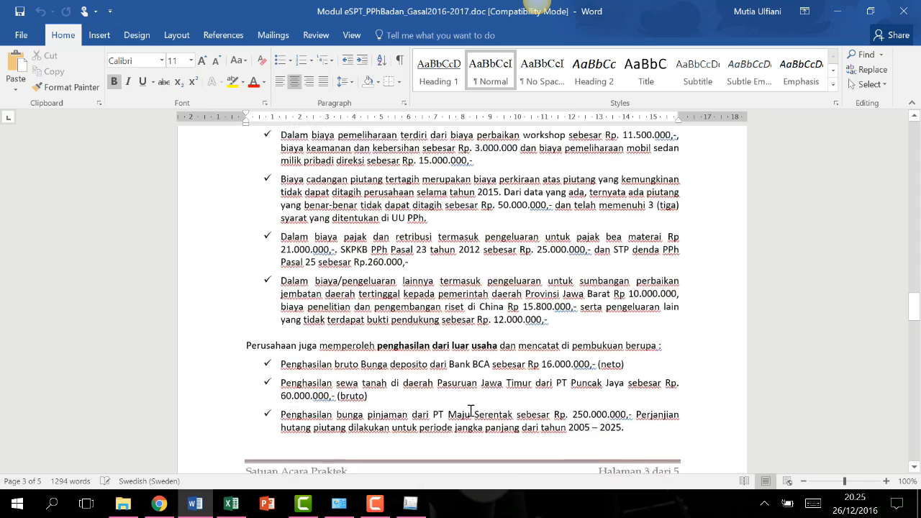
scroll(470, 410, "down", 13)
scroll(303, 276, "up", 1)
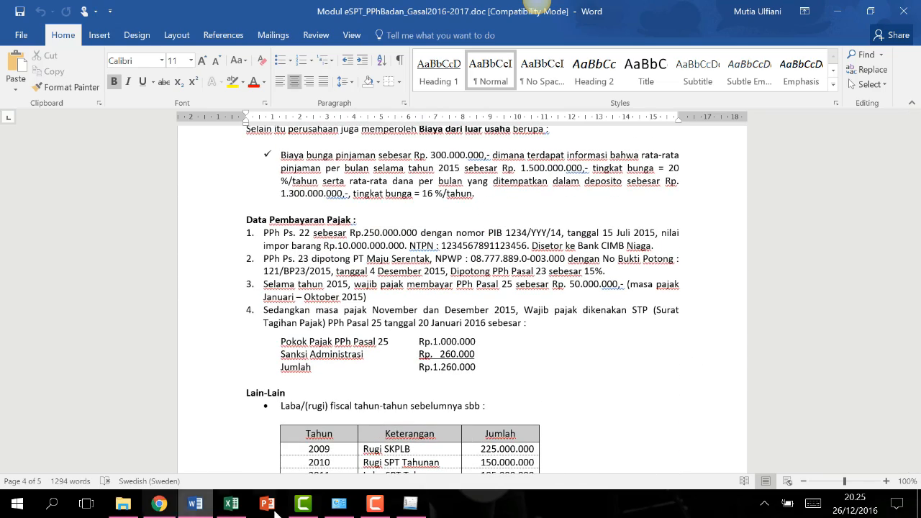
left_click(412, 505)
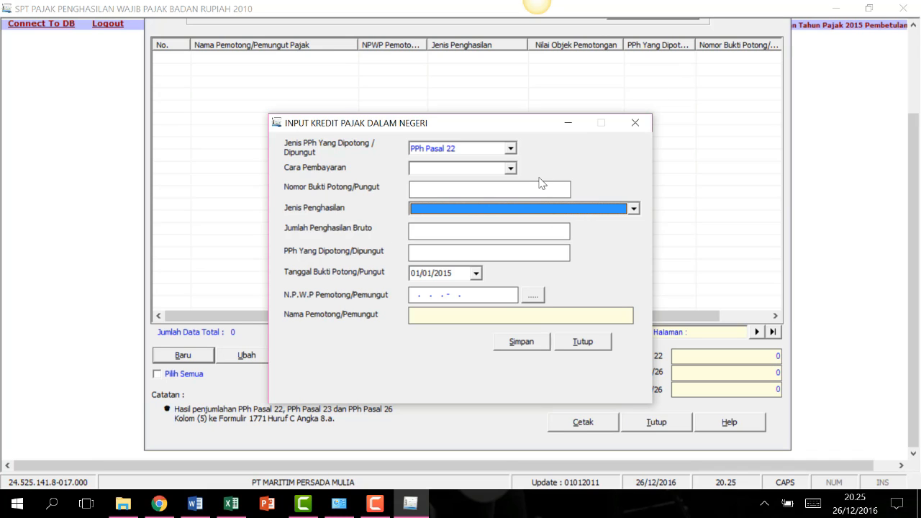
Set up a self-paid PPh Pasal 22 credit with MAP code 411122 100, its NTPN and 250000000.
left_click(510, 148)
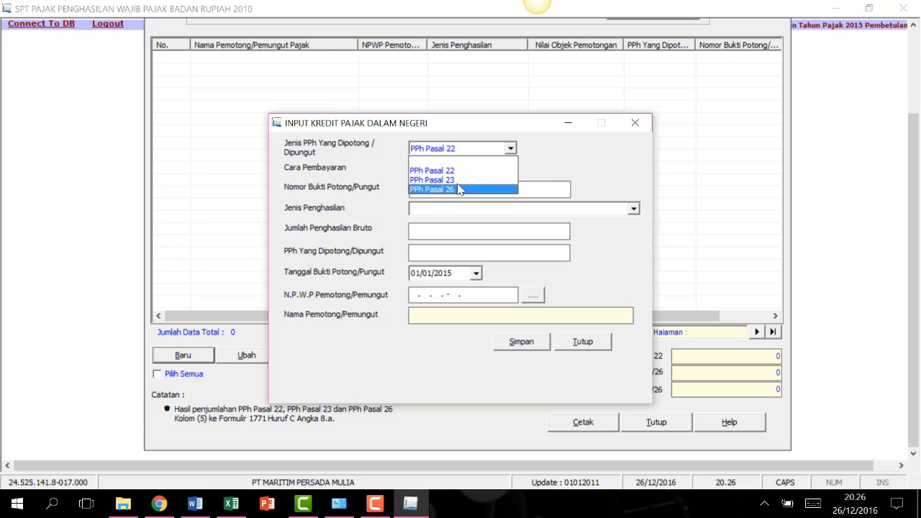
left_click(457, 172)
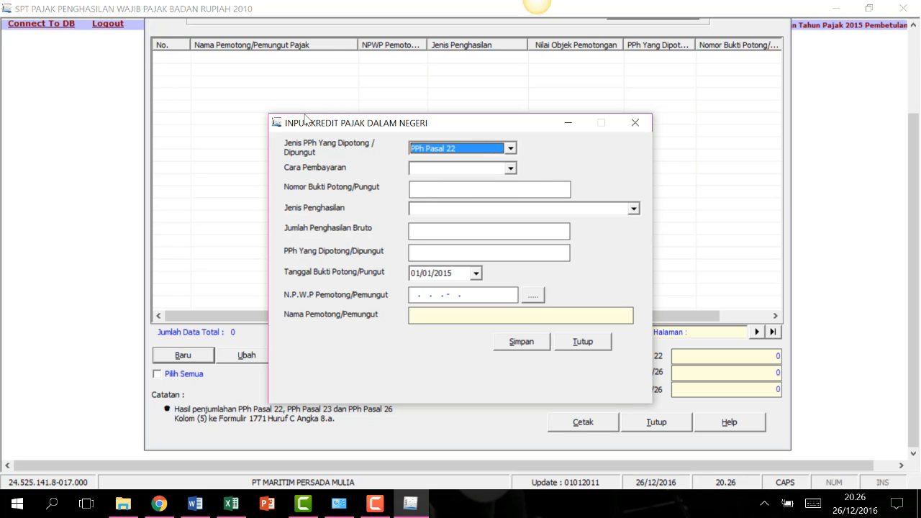
left_click(510, 171)
left_click(442, 191)
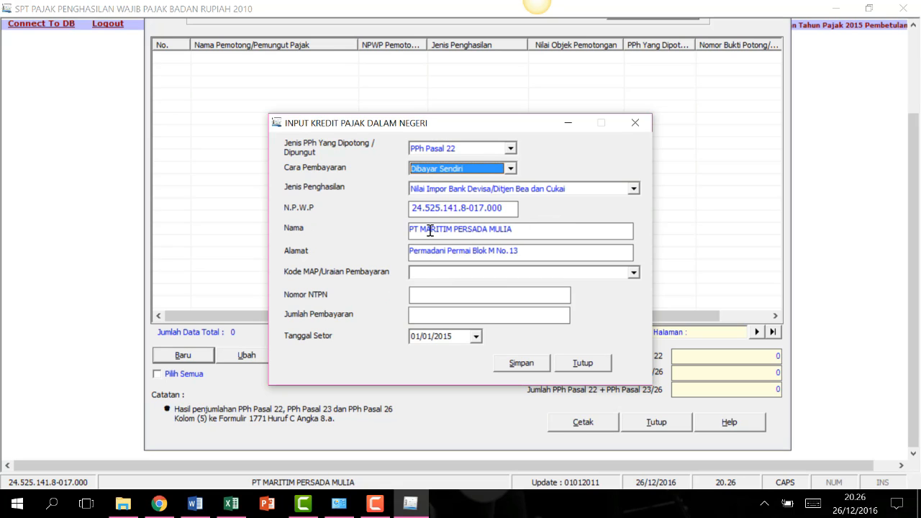
left_click(434, 273)
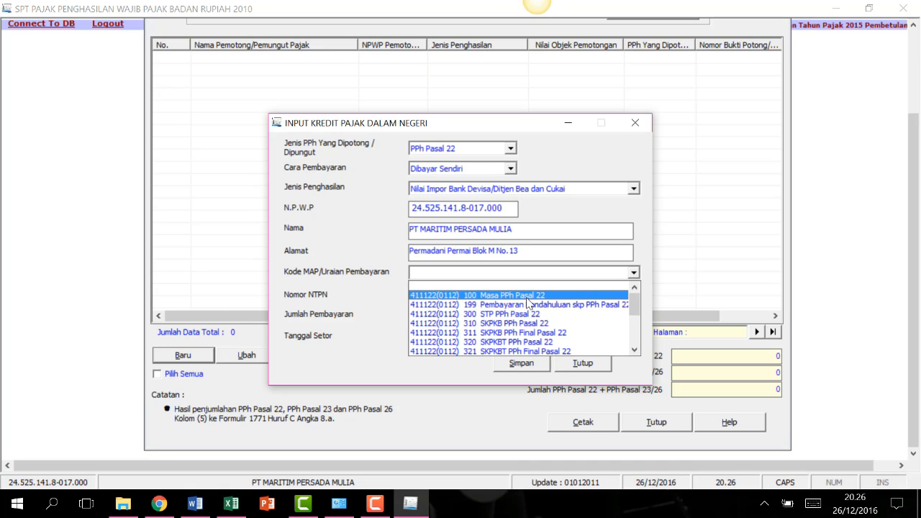
left_click(527, 296)
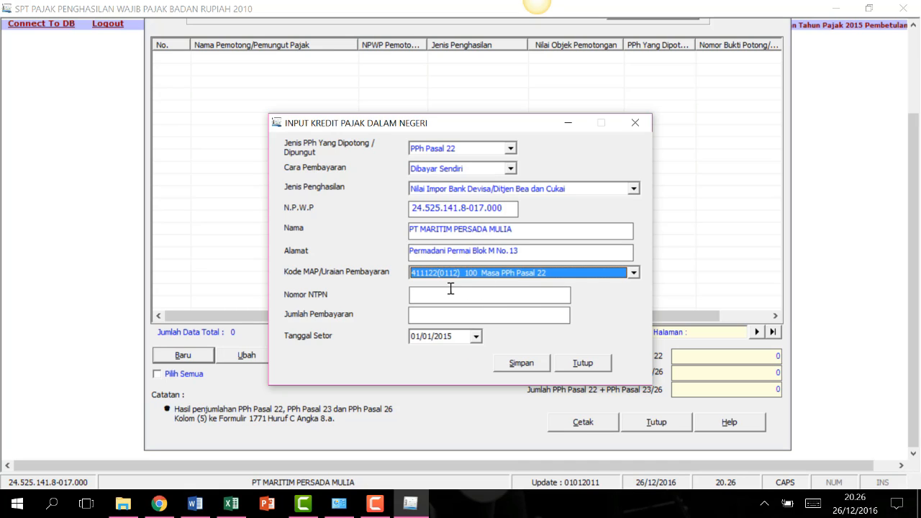
left_click(449, 292)
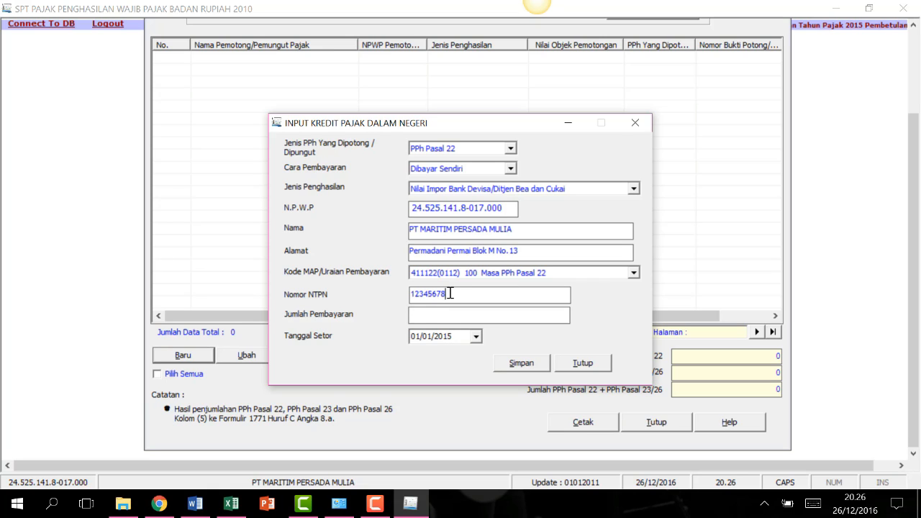
type("0000000")
left_click(436, 315)
type("25000")
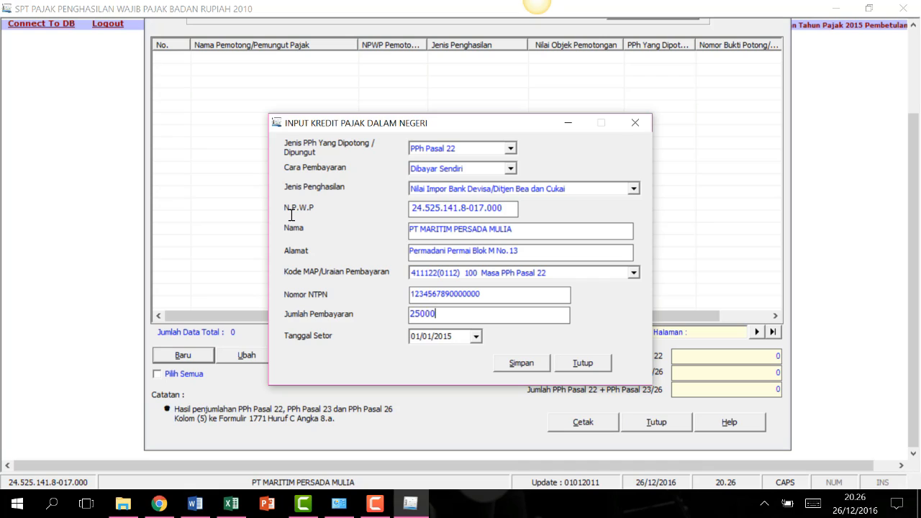
type("0000")
Set the deposit date to 15/07/2015 and save the credit.
left_click(476, 337)
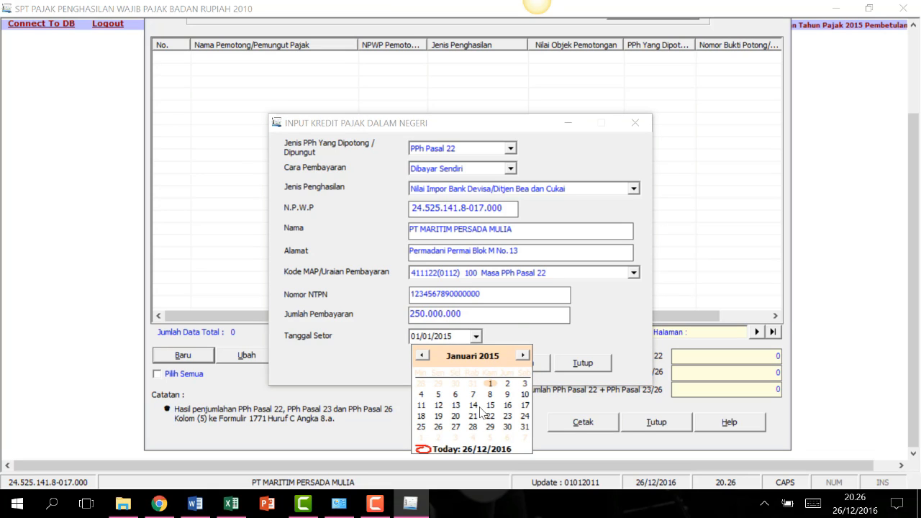
left_click(490, 405)
left_click(475, 336)
left_click(468, 354)
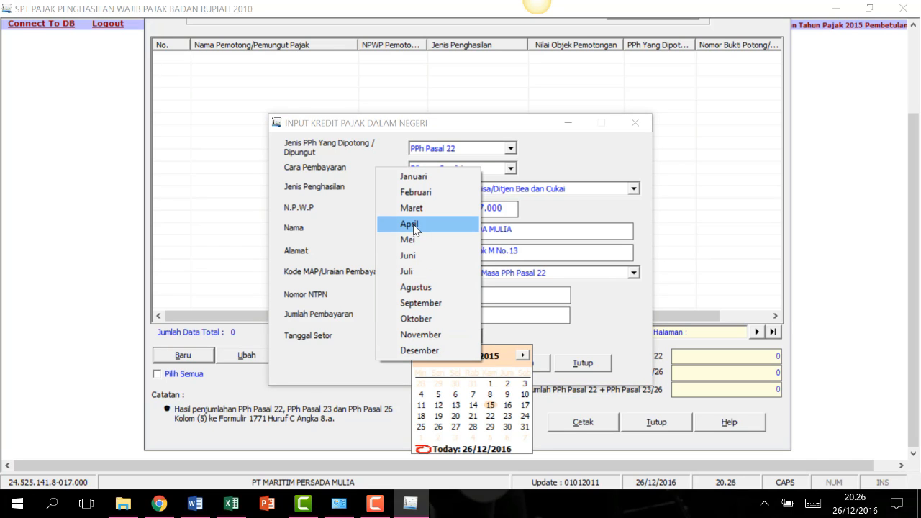
left_click(422, 273)
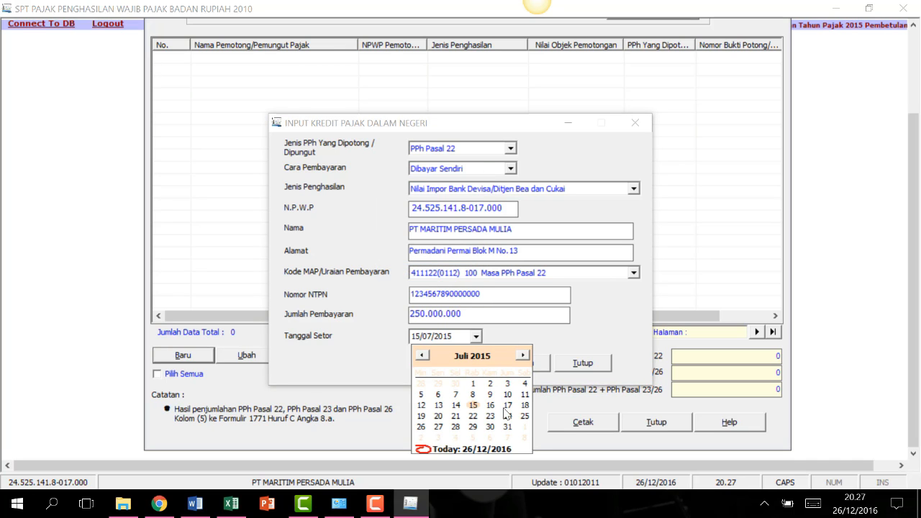
left_click(473, 405)
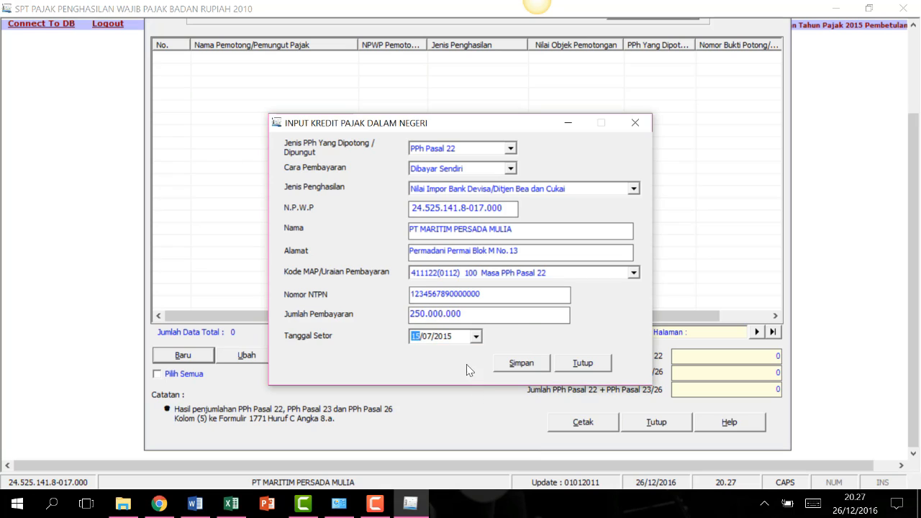
left_click(531, 365)
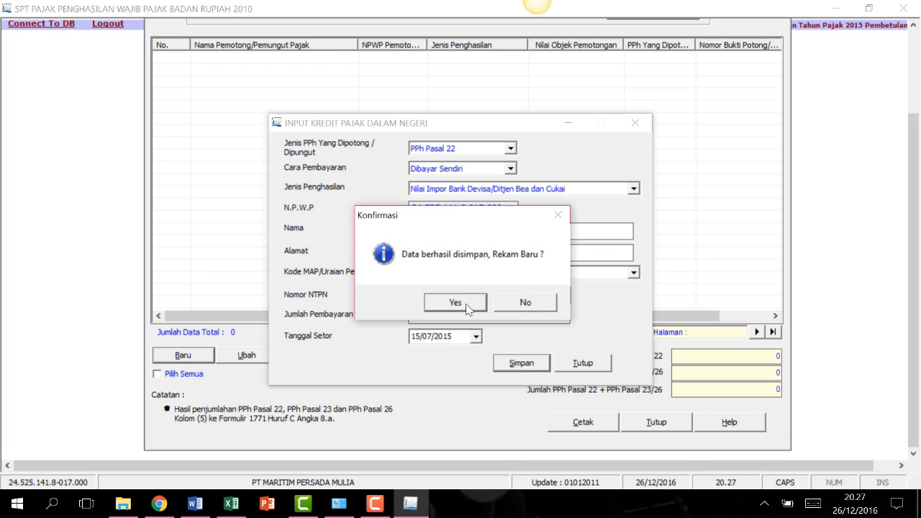
Start a new PPh Pasal 23 credit with slip number 121/BP23/2015 and income type Bunga.
left_click(469, 300)
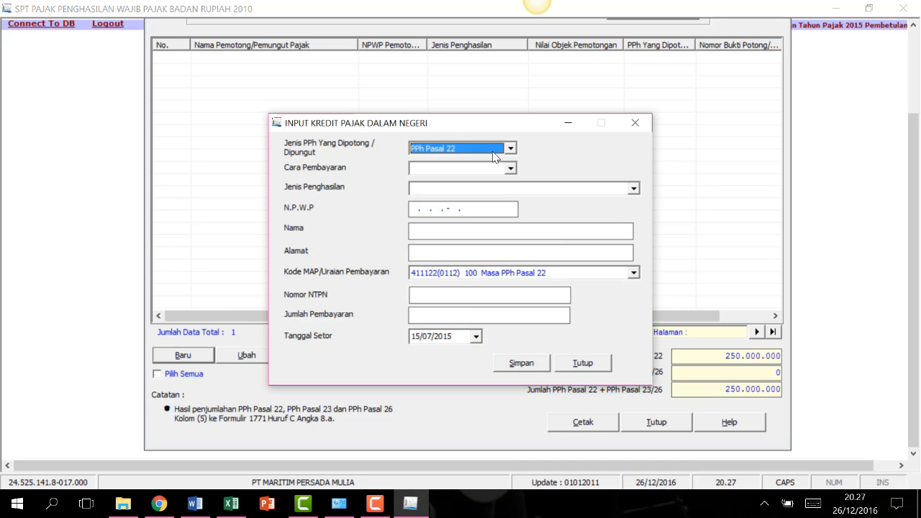
left_click(510, 150)
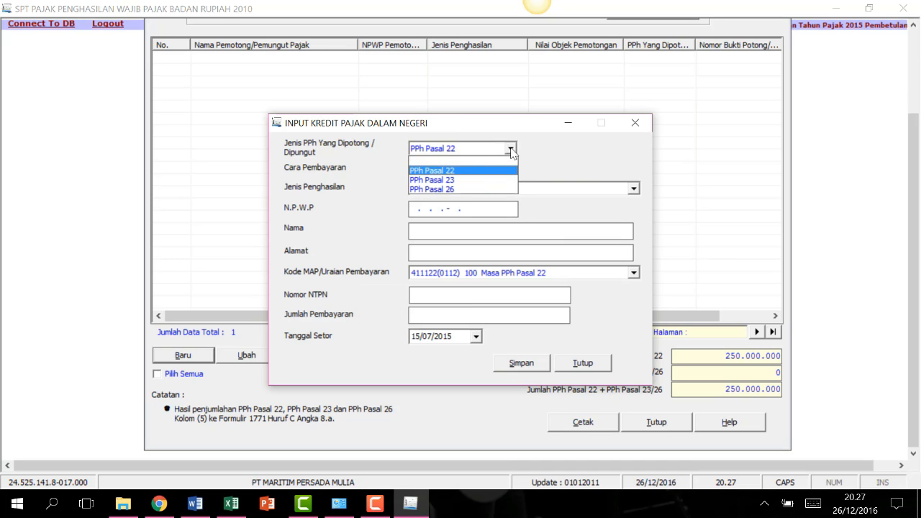
left_click(458, 180)
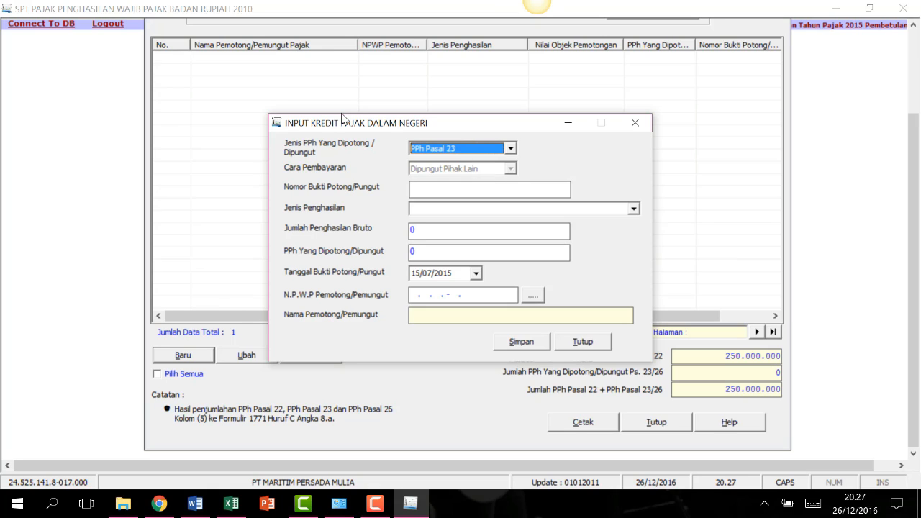
left_click(421, 192)
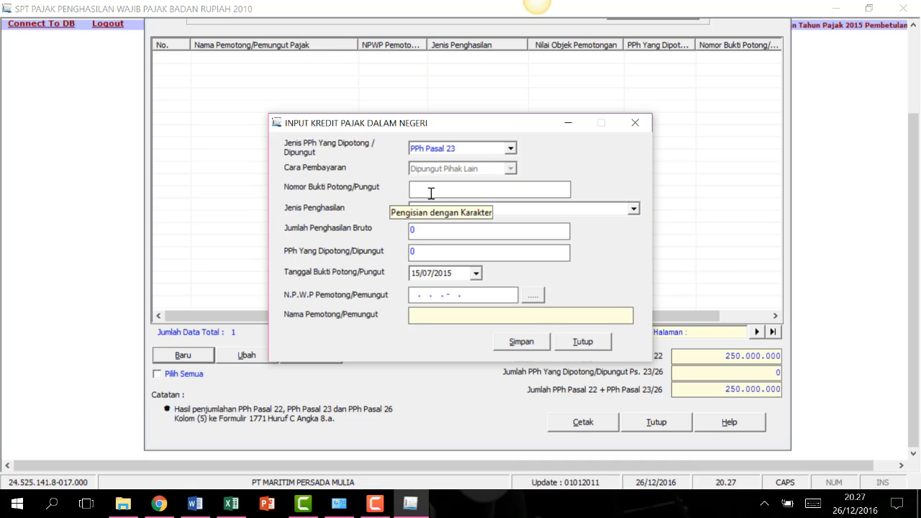
type("121")
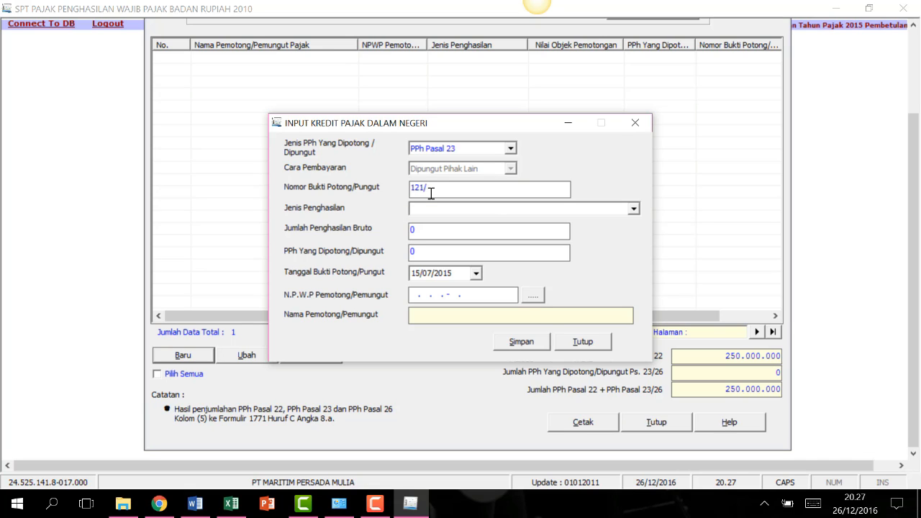
type("/BP23/2015")
left_click(442, 208)
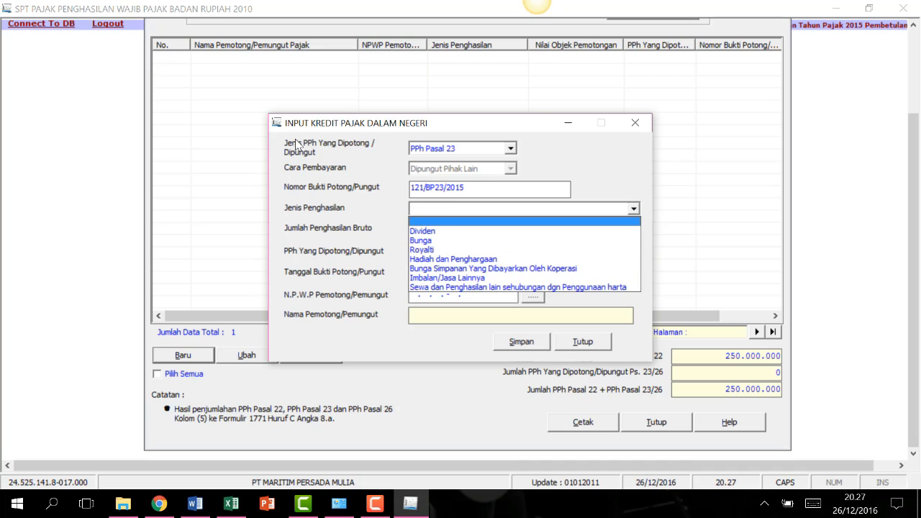
left_click(426, 240)
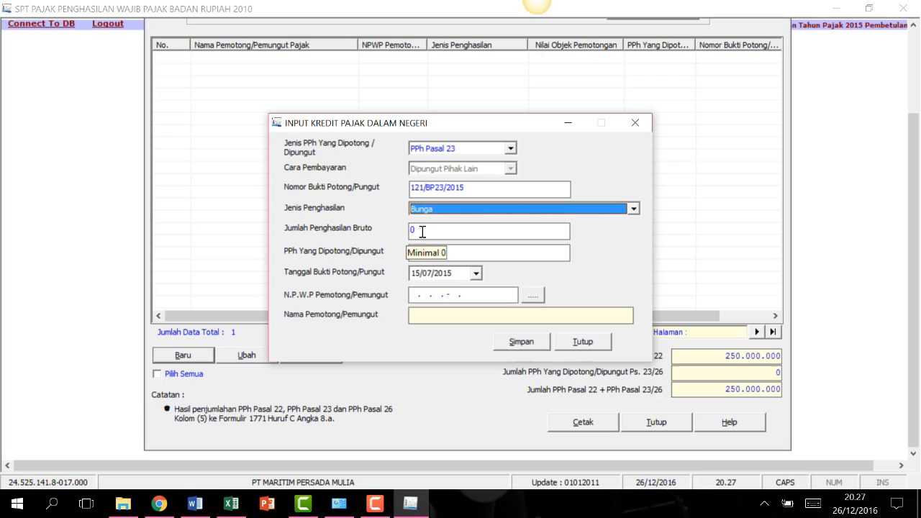
Enter 250000000 gross income and 37500000 withheld tax.
left_click(423, 231)
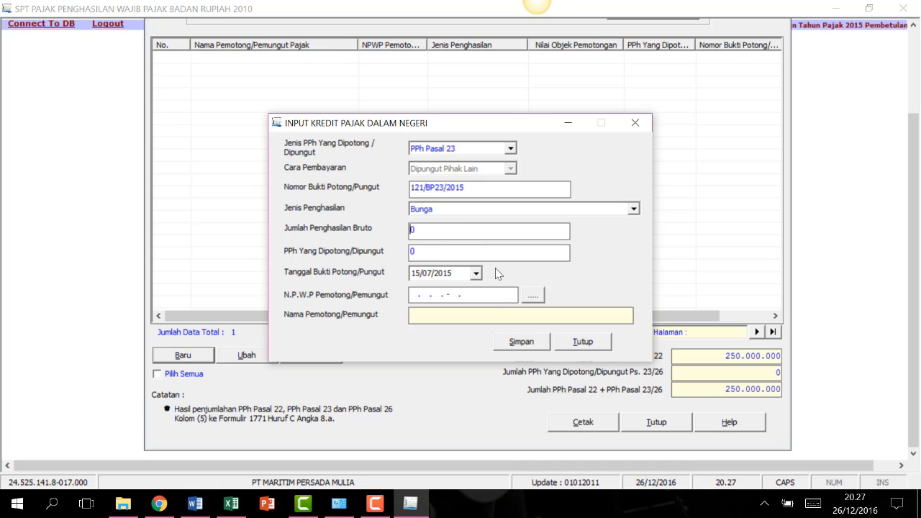
left_click_drag(424, 229, 408, 231)
type("250000000")
left_click(420, 253)
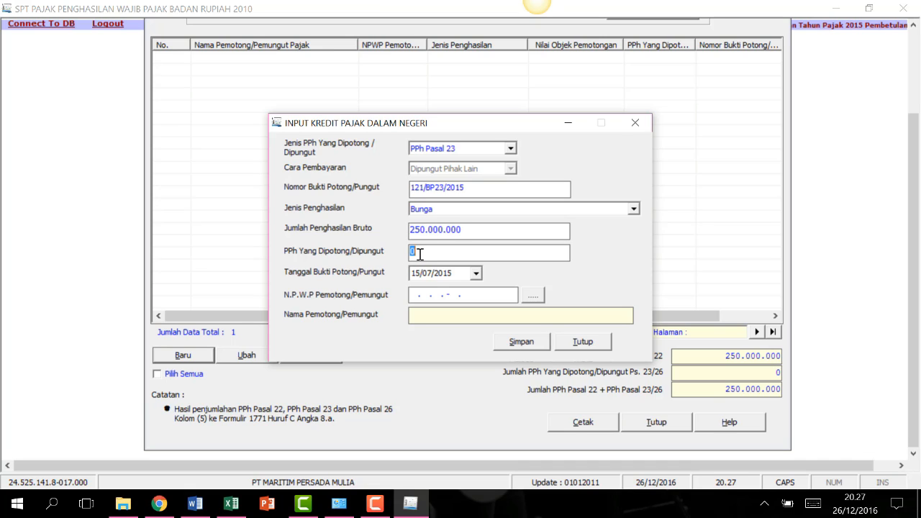
type("37500000")
Set the slip date to 04/12/2015 and look up the withholder by its tax number.
left_click(475, 273)
left_click(455, 292)
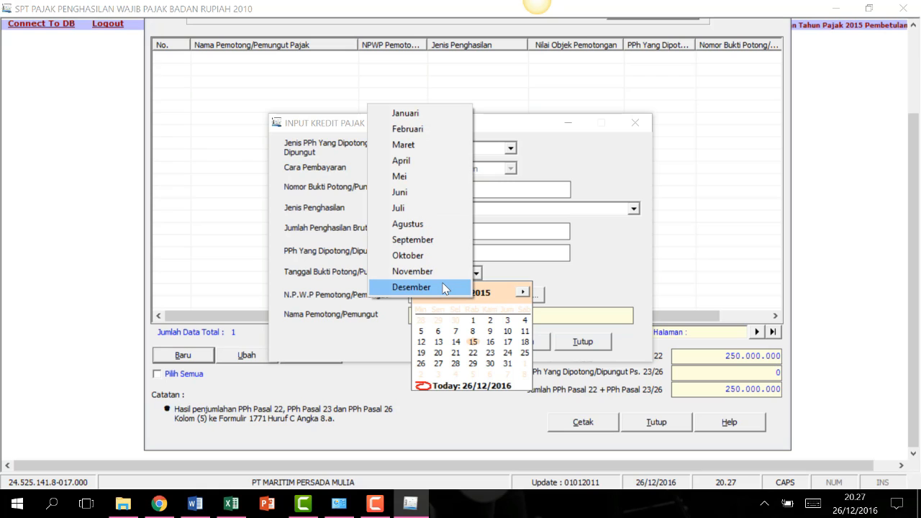
left_click(412, 287)
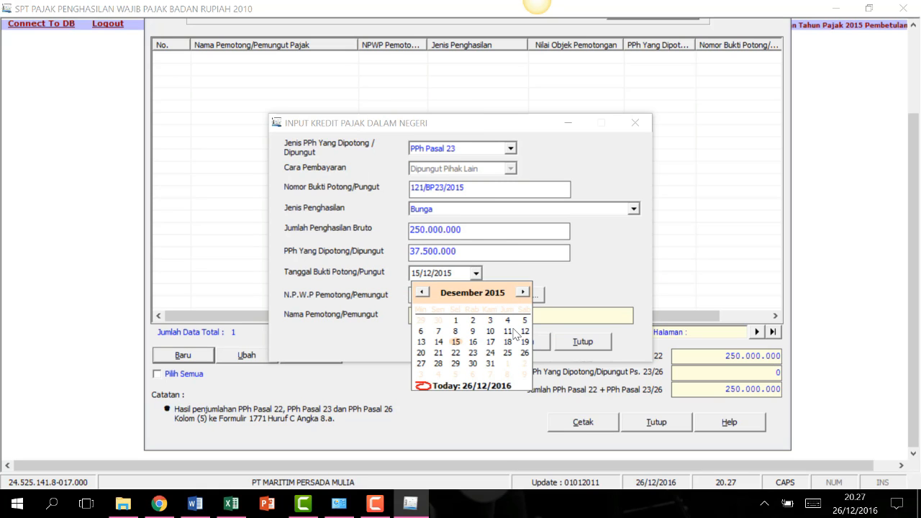
left_click(507, 322)
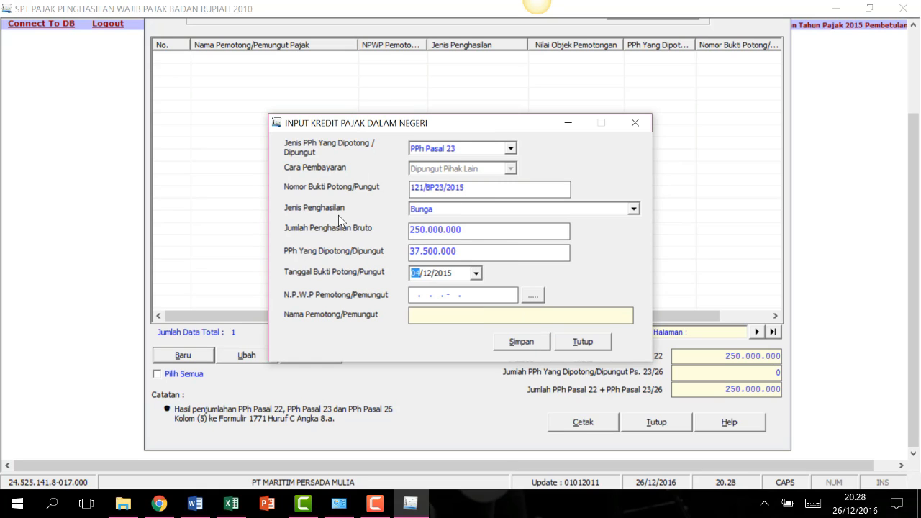
left_click(417, 296)
left_click(481, 297)
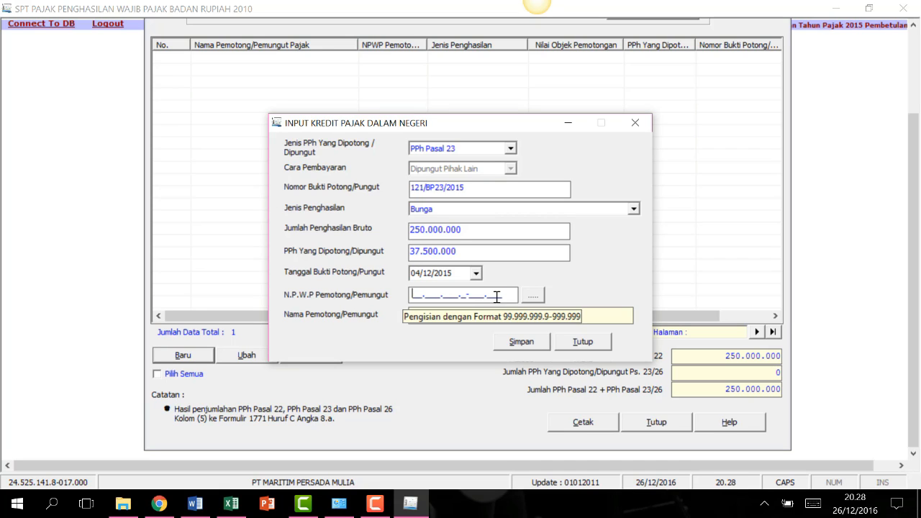
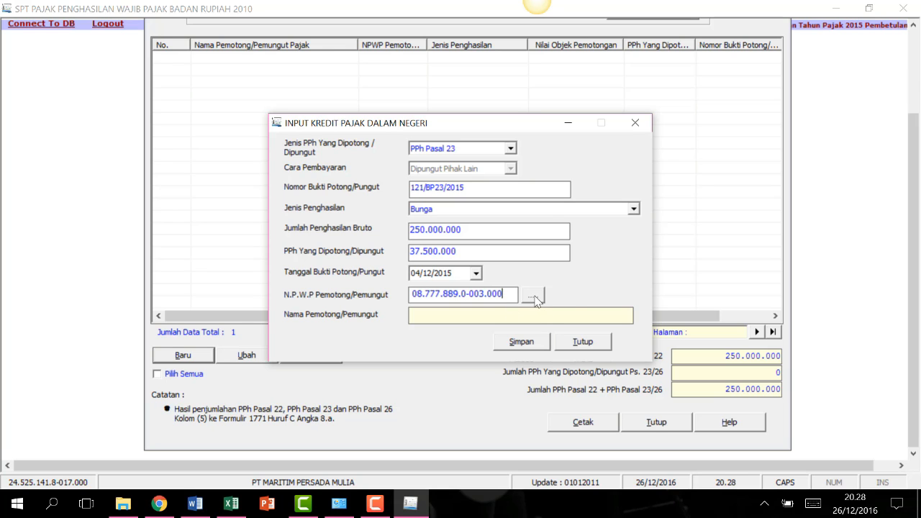
left_click(535, 297)
Register a new withholder MAJU SERENTAK, address JAKARTA, with its tax number.
left_click(522, 304)
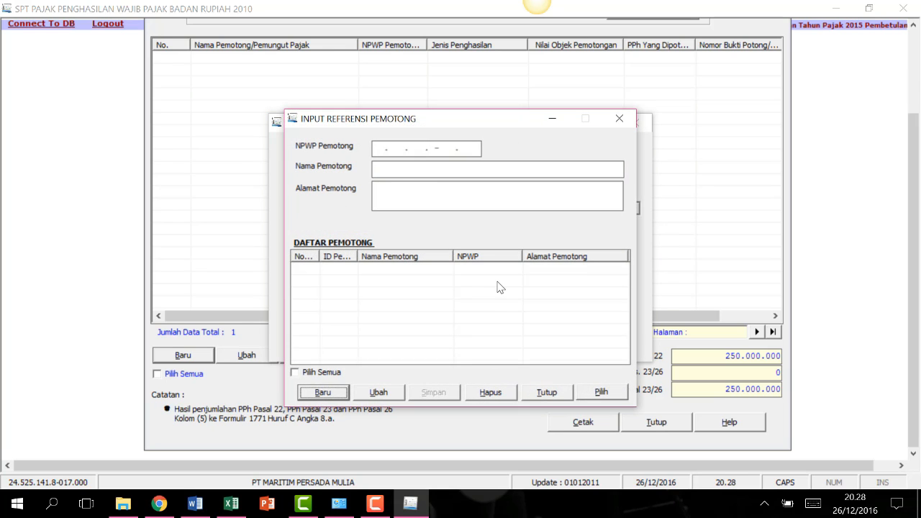
left_click(323, 392)
left_click(374, 151)
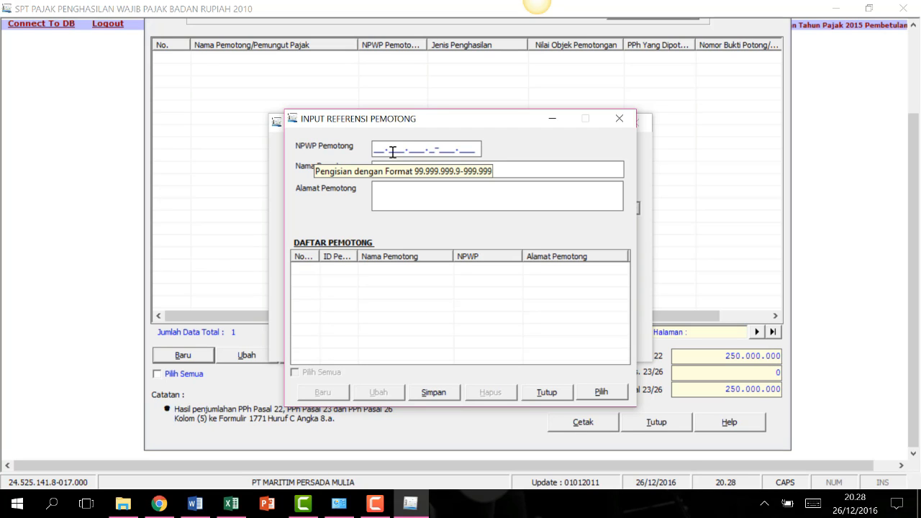
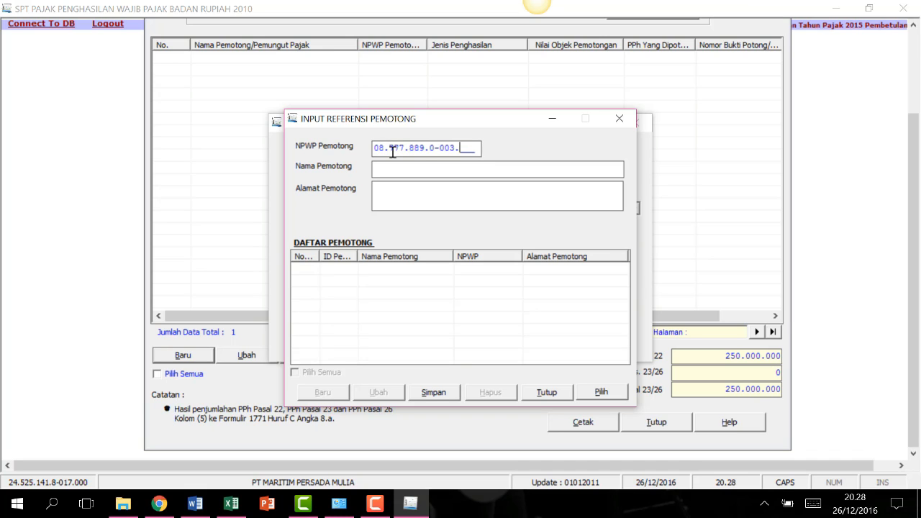
left_click(403, 167)
type("MAJU SEREN")
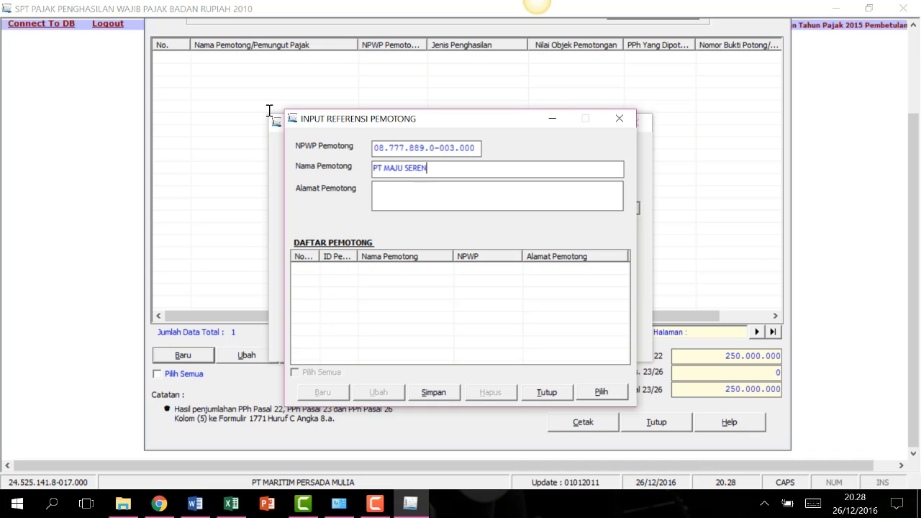
type("TAK")
left_click(418, 189)
type("JAKARTA")
left_click(440, 392)
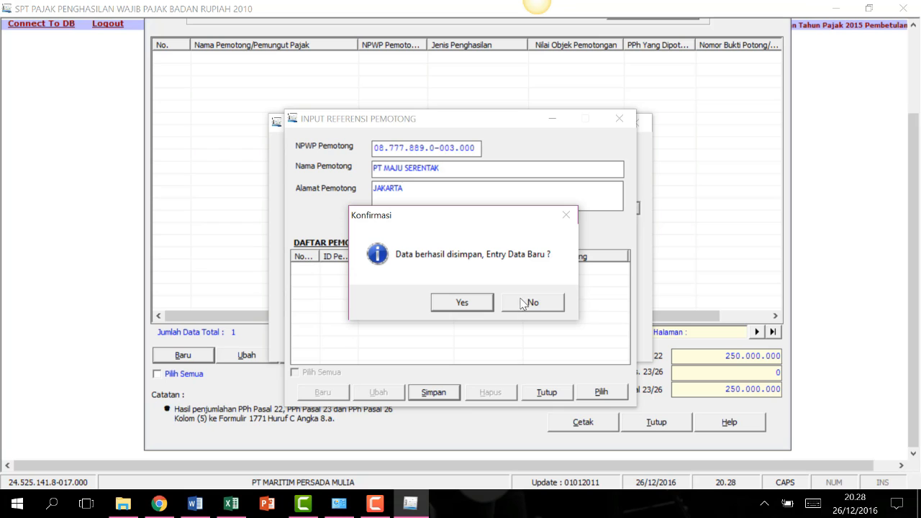
left_click(531, 303)
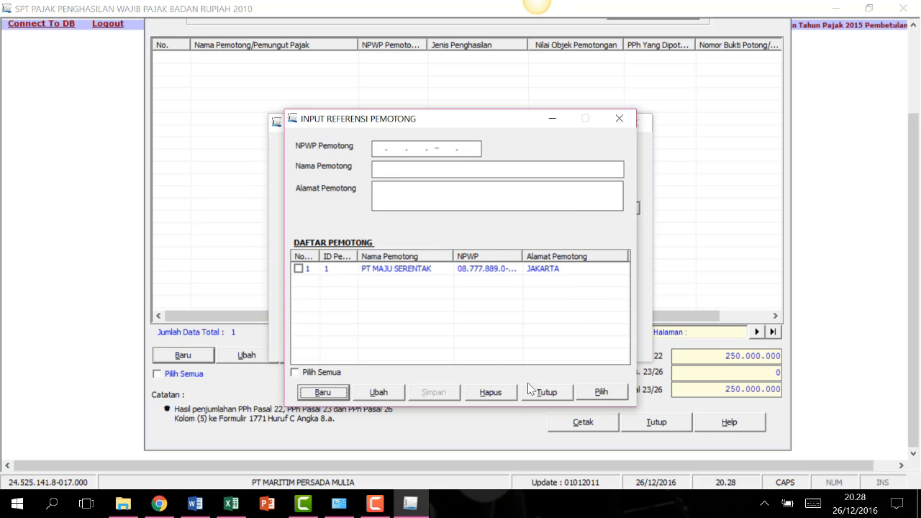
left_click(554, 392)
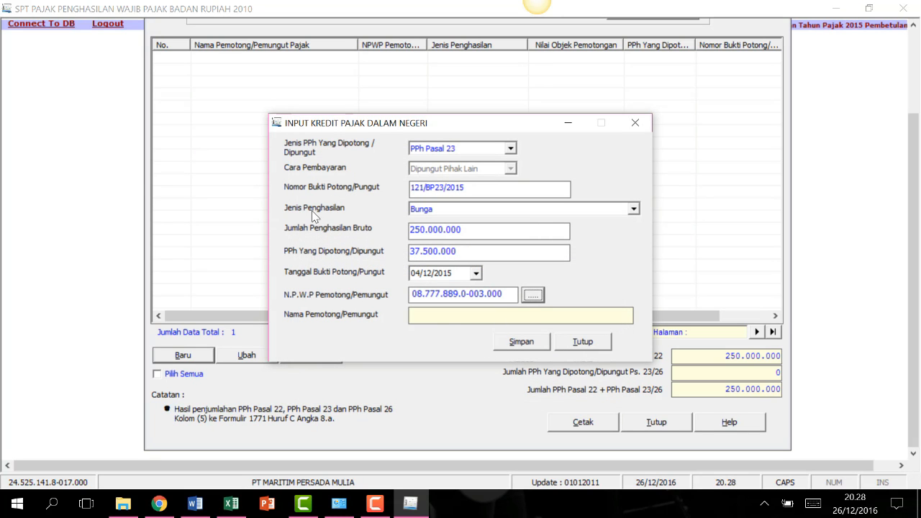
Attach PT MAJU SERENTAK to the Pasal 23 credit and save the record.
left_click(530, 295)
left_click(298, 268)
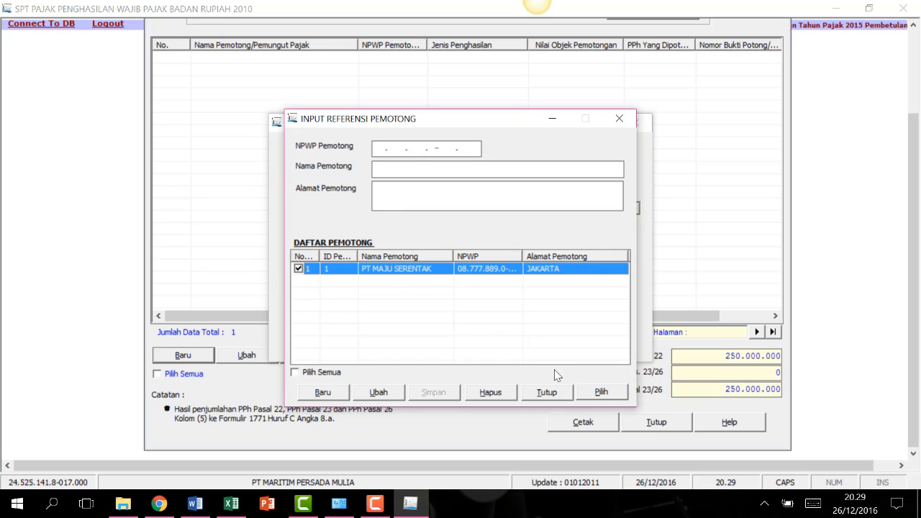
left_click(601, 392)
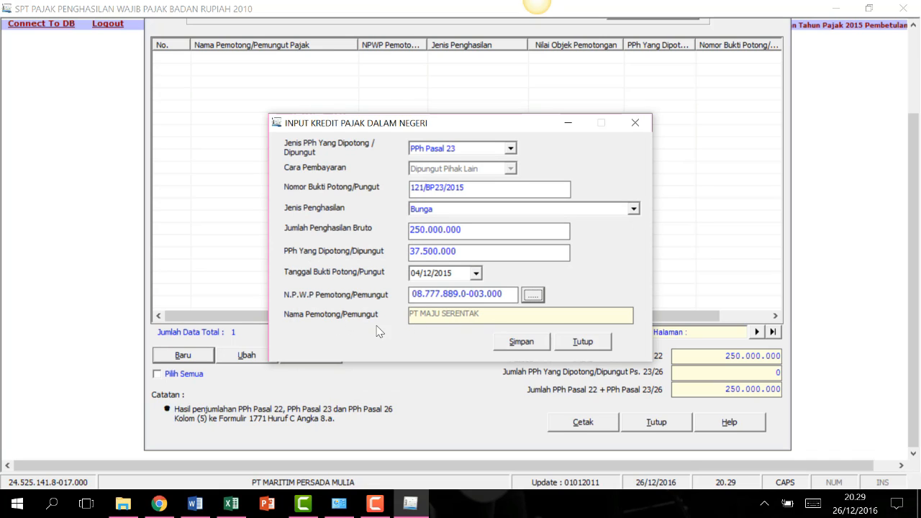
left_click(526, 343)
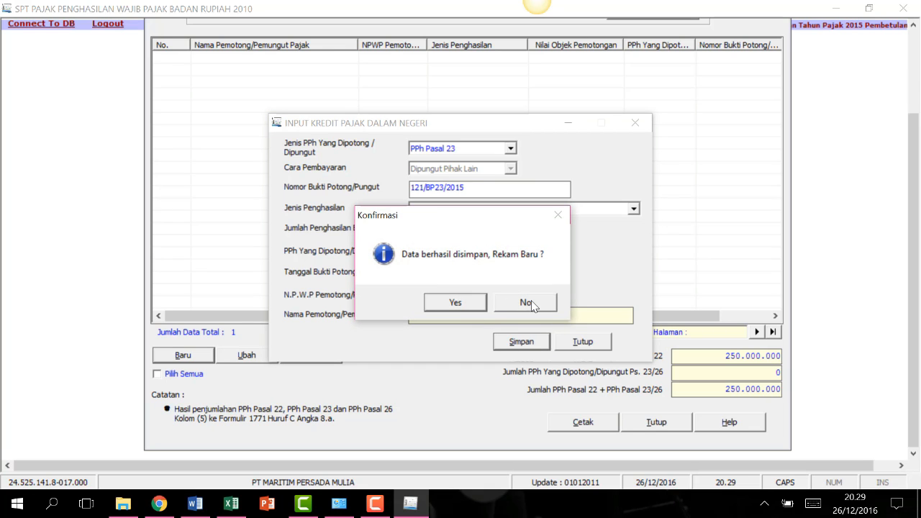
left_click(529, 306)
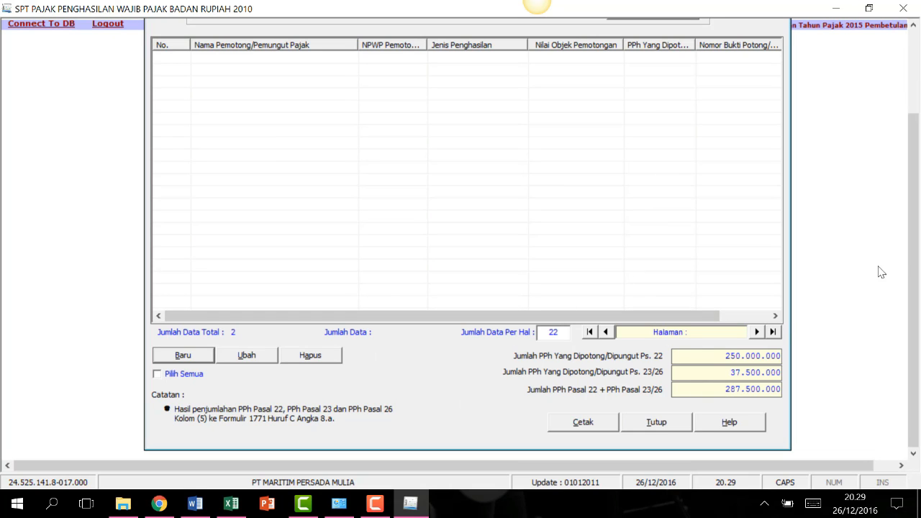
Close the domestic tax credit list, then open and discard Formulir 1771-I without saving.
scroll(608, 144, "up", 2)
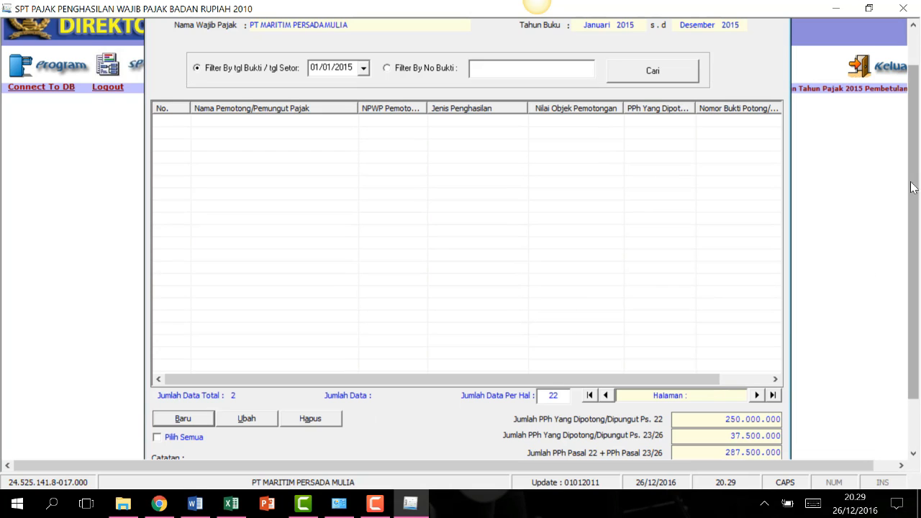
scroll(561, 302, "down", 2)
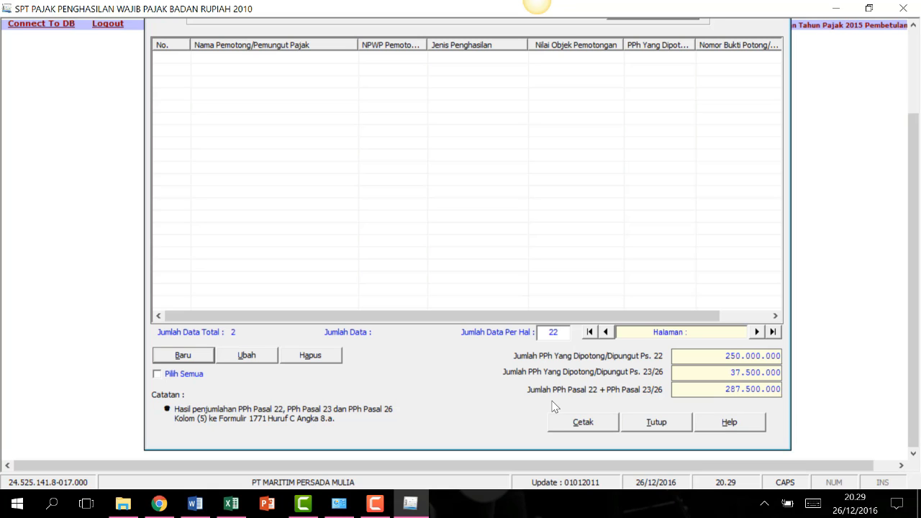
left_click(671, 428)
left_click(143, 88)
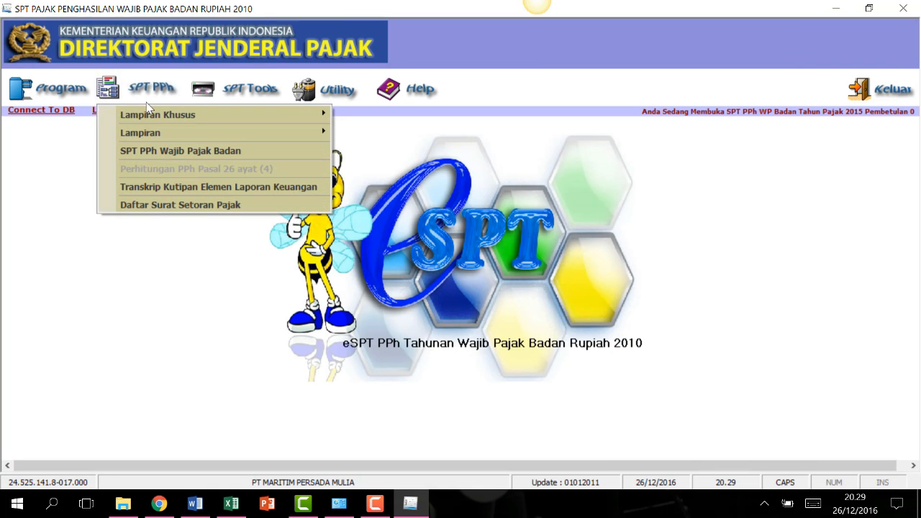
left_click(173, 134)
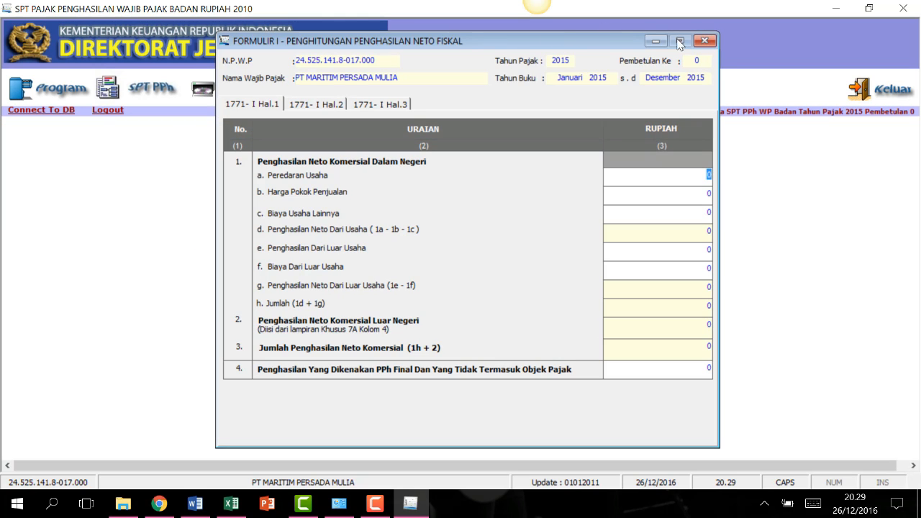
left_click(704, 41)
left_click(509, 301)
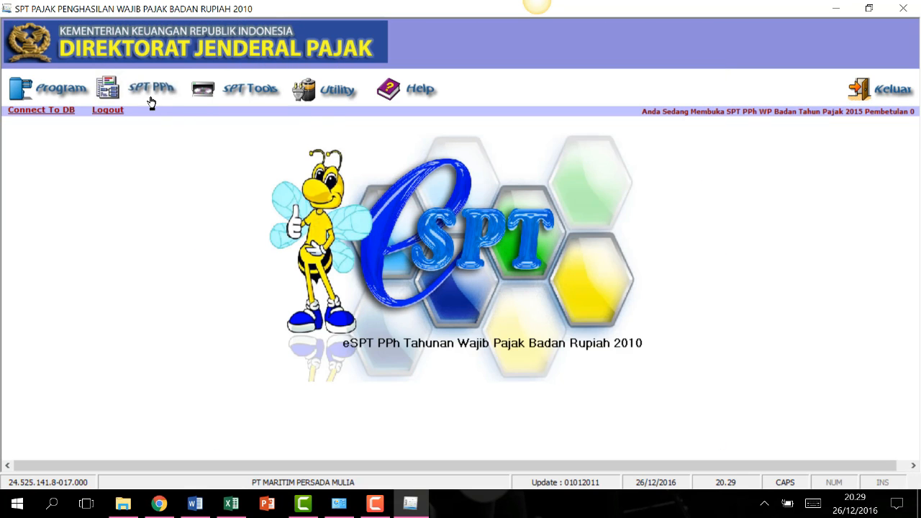
Open Formulir 1771-II from the attachments menu.
left_click(151, 102)
mouse_move(159, 133)
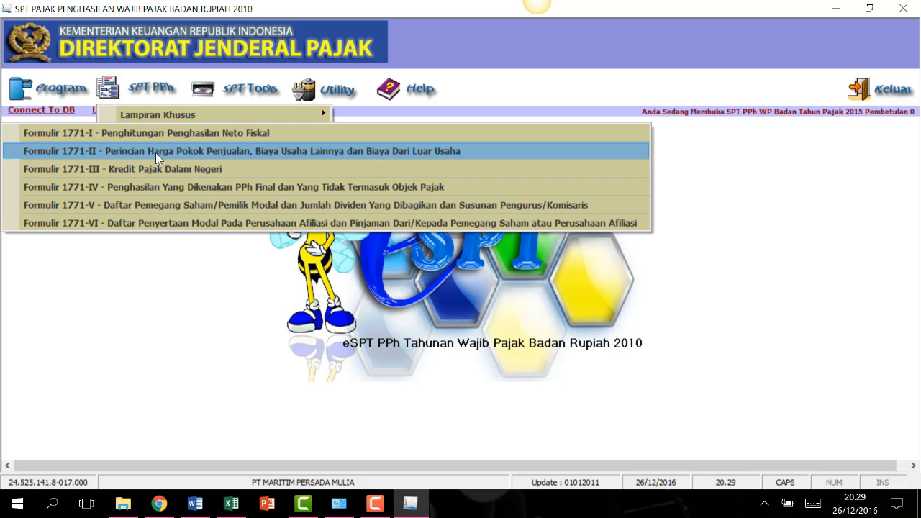
left_click(256, 151)
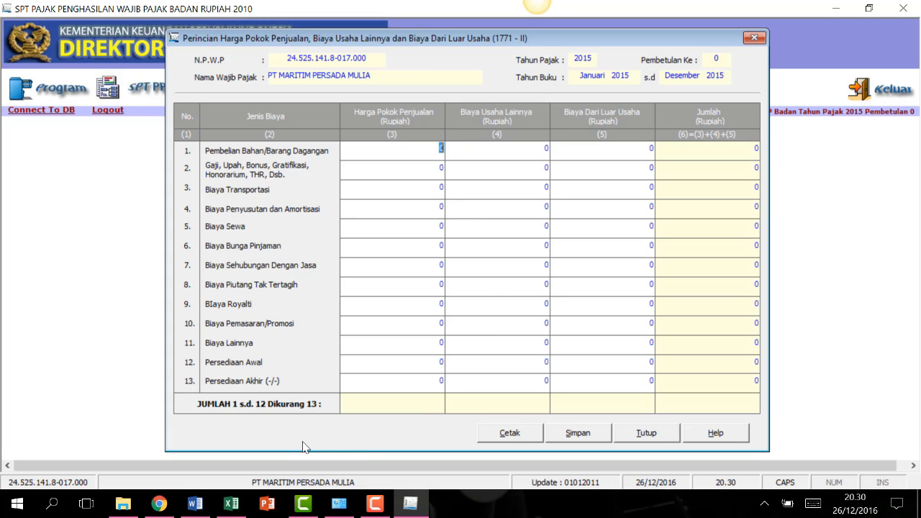
left_click(231, 507)
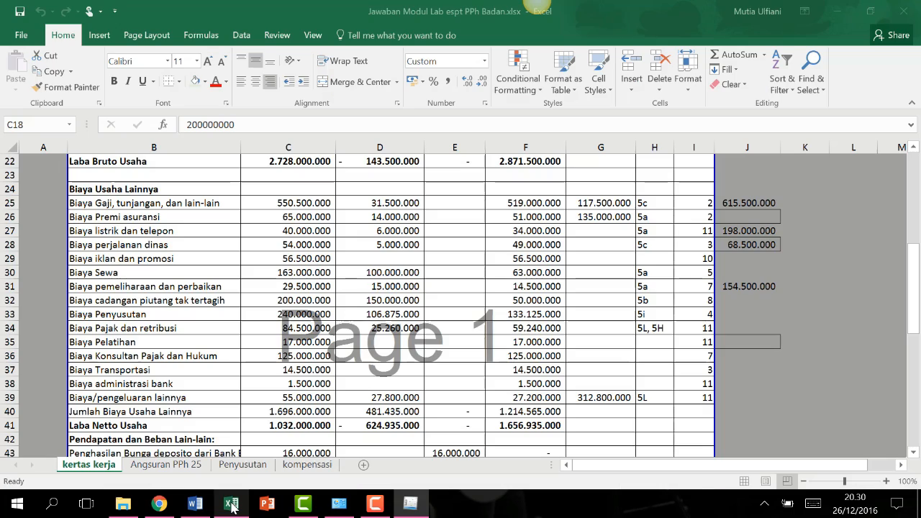
scroll(376, 369, "up", 9)
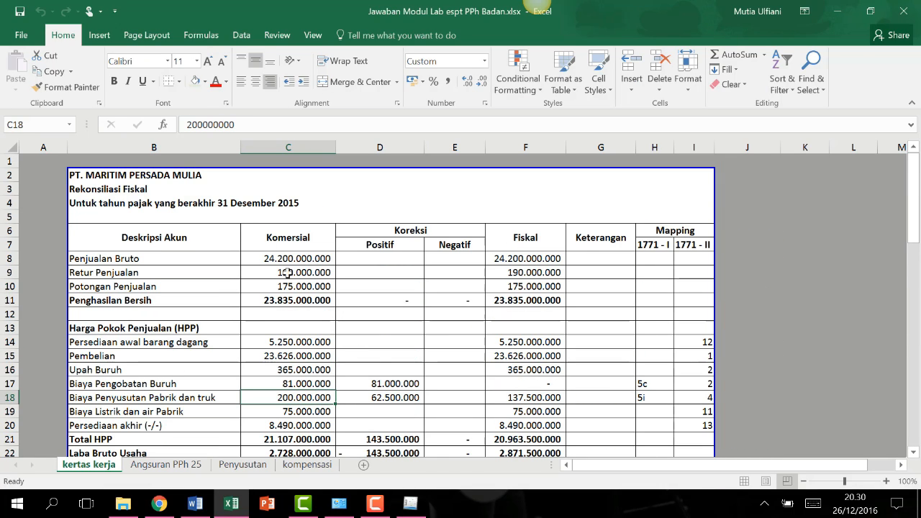
left_click(292, 259)
scroll(292, 259, "down", 1)
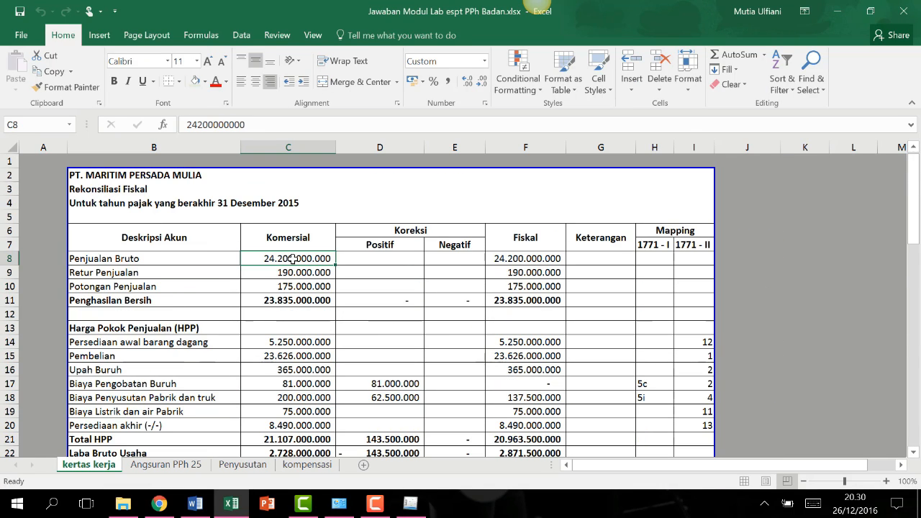
scroll(310, 313, "down", 13)
scroll(309, 313, "down", 3)
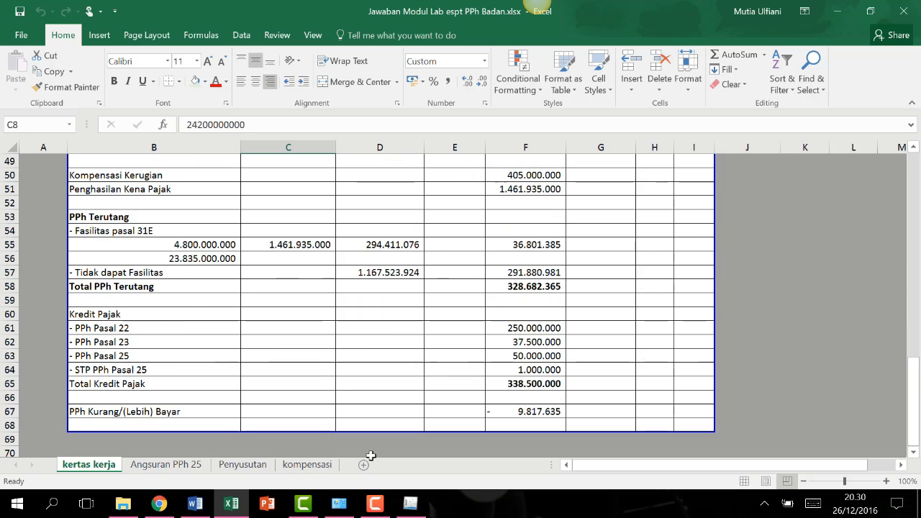
left_click(410, 504)
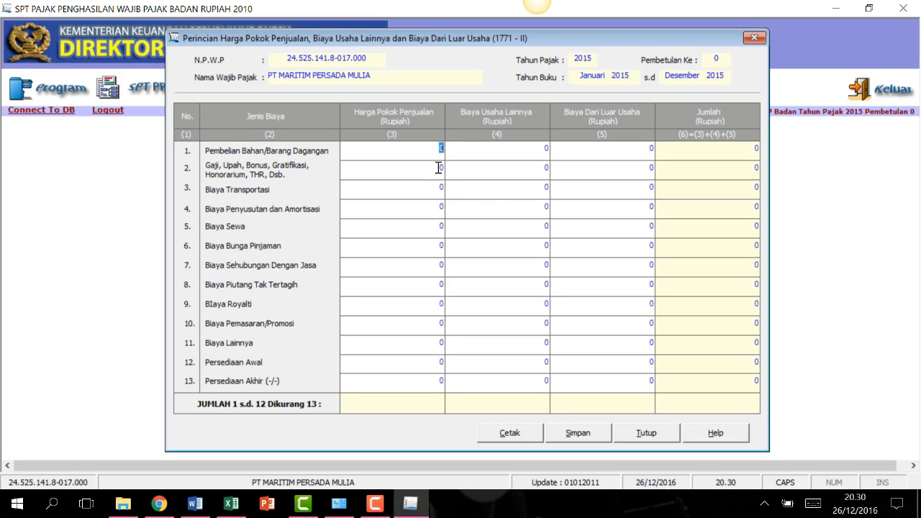
type("23626000000")
key("Tab")
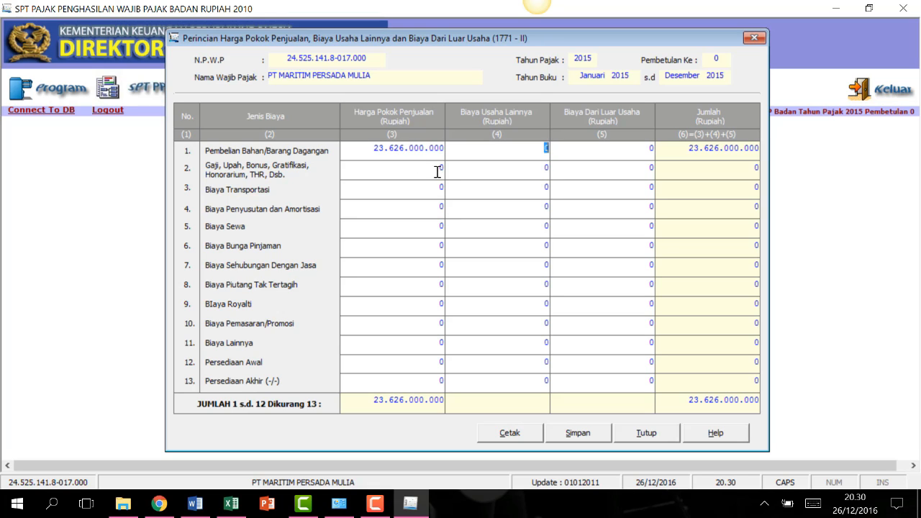
left_click(437, 170)
type("446000000")
left_click(440, 208)
type("200000000")
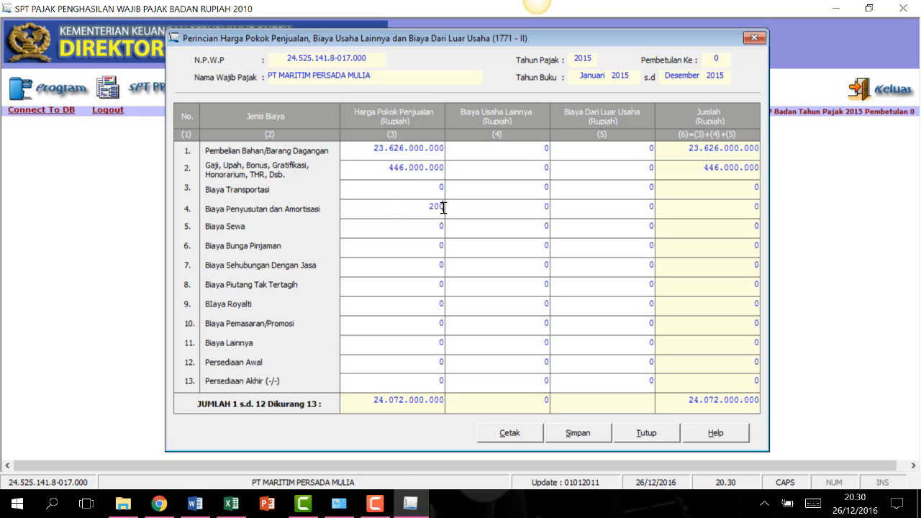
key("Tab")
left_click(440, 342)
type("75000000")
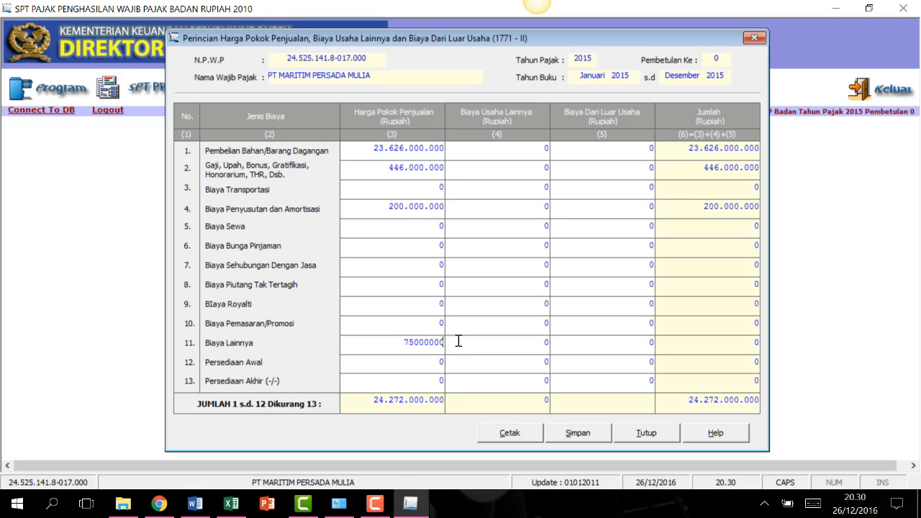
left_click(442, 361)
type("5.250.000.000")
left_click(440, 380)
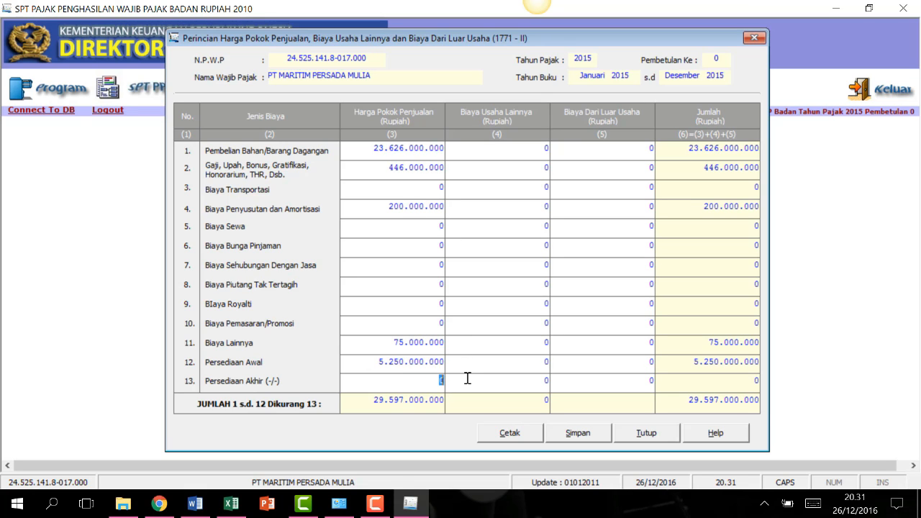
type("8490000000")
key("Tab")
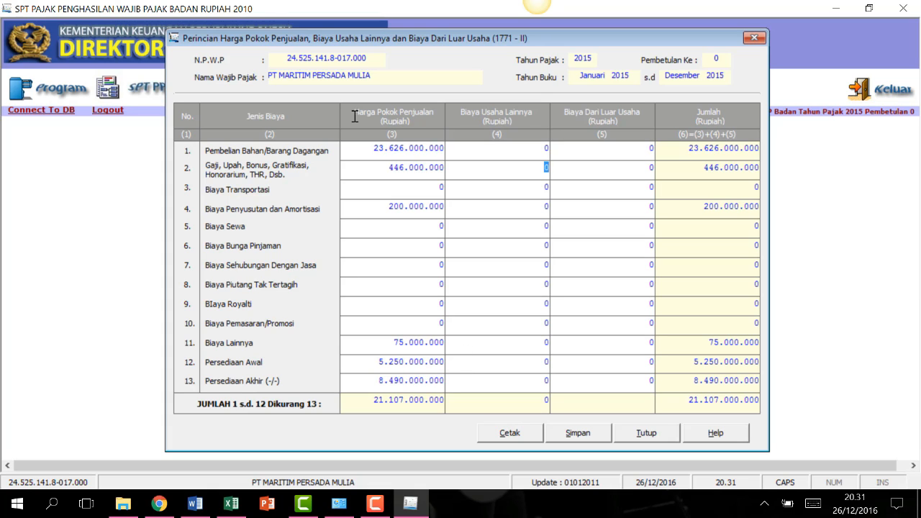
Enter operating expenses 615500000, transport 68.500.000, depreciation 240000000, rent 163000000, services 154500000.
type("615500000")
left_click(532, 186)
type("68")
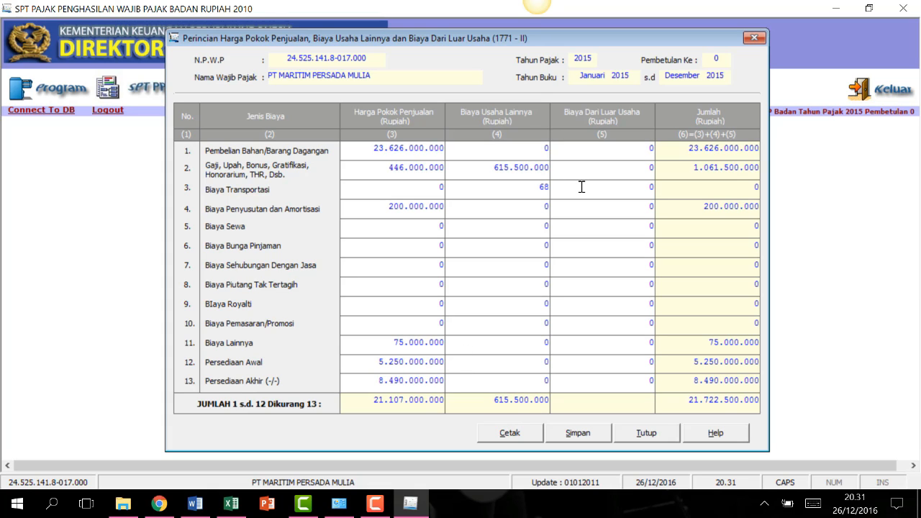
type(".500.000")
left_click(550, 206)
type("240000000")
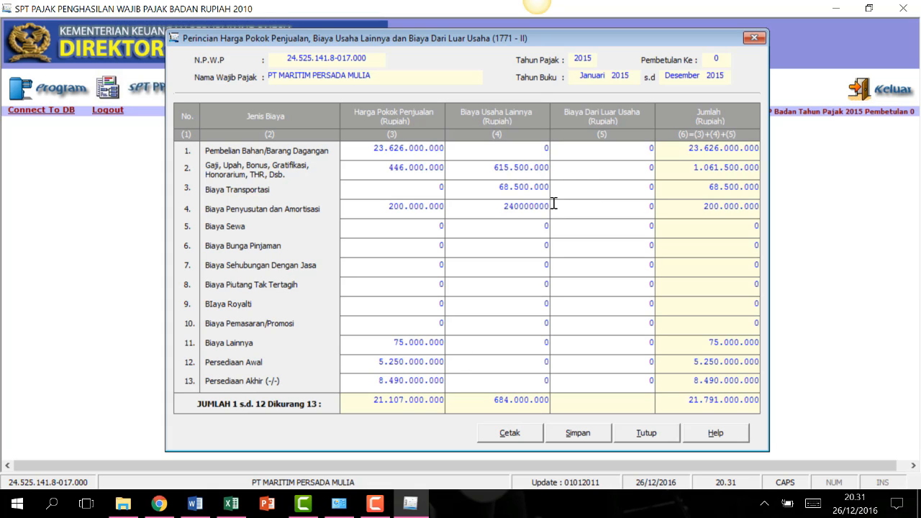
left_click(549, 225)
type("163000000")
left_click(548, 265)
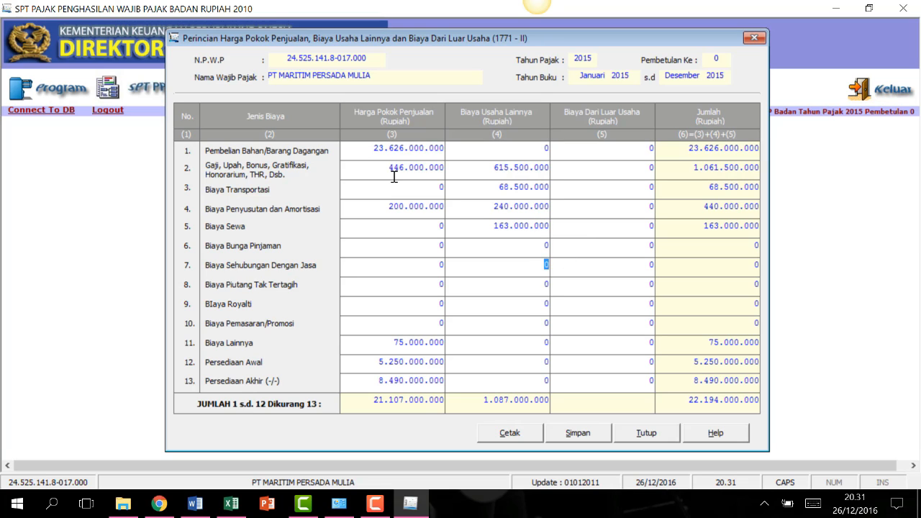
type("154500000")
Enter bad debts 200.000.000, marketing 56500000 and other costs 196000000, correcting one digit.
left_click(543, 287)
type("200.")
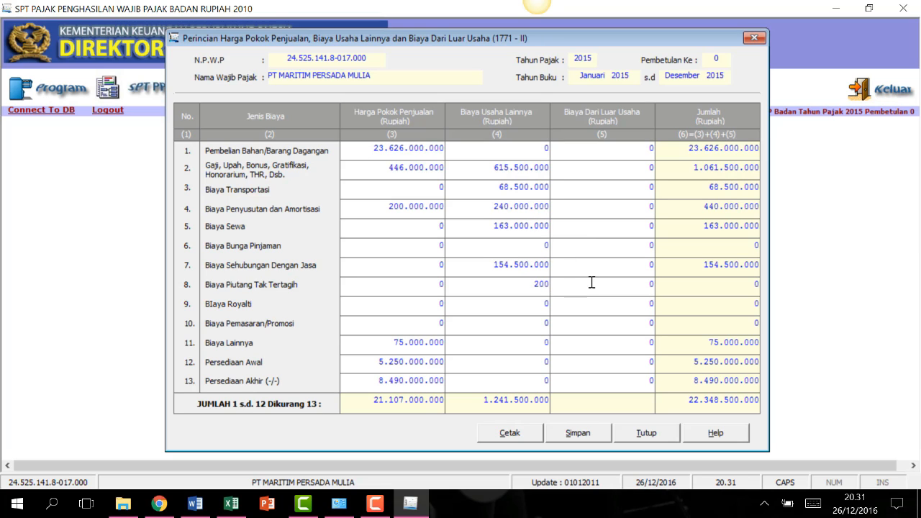
type("000.000")
left_click(584, 318)
type("56500000")
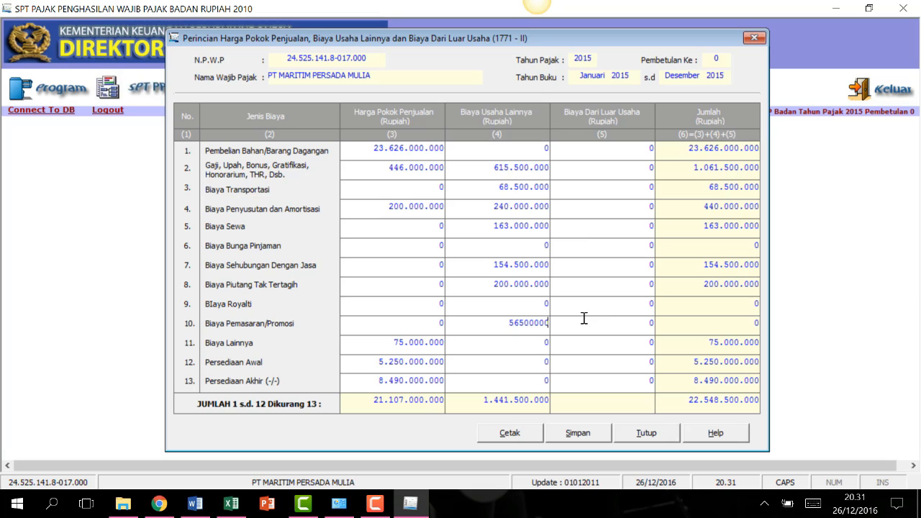
left_click(576, 338)
type("196000000")
left_click(592, 151)
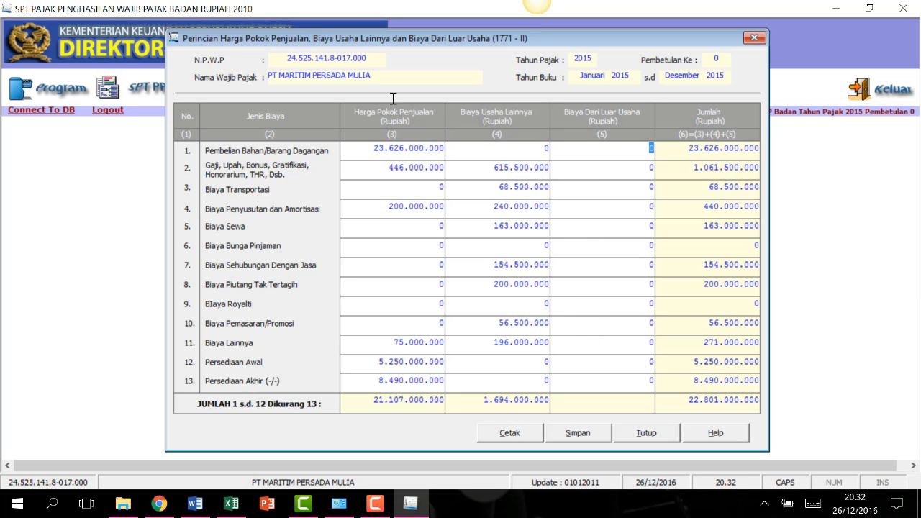
left_click(508, 342)
key("Right")
key("Right")
type("8")
key("Return")
Enter 300000000 non-operating interest expense and review the closing inventory and transport entries.
double_click(651, 245)
type("300000000")
left_click(633, 303)
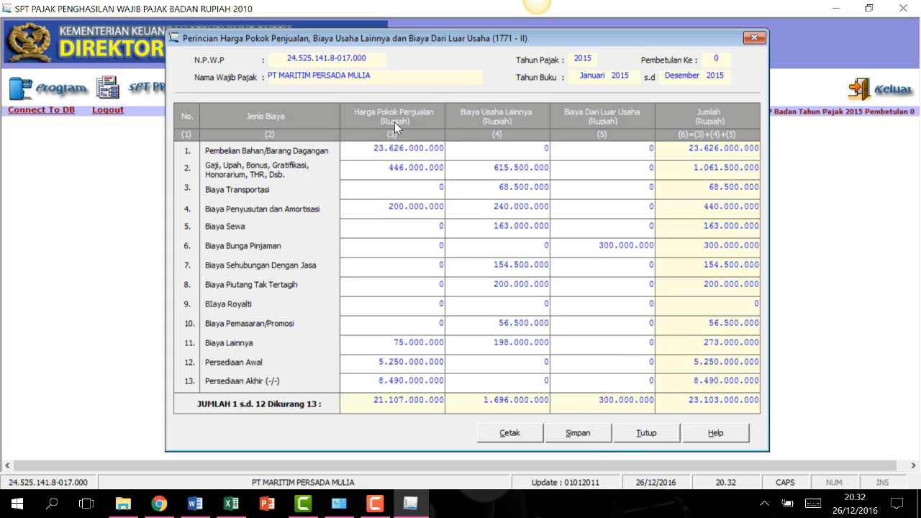
left_click(439, 381)
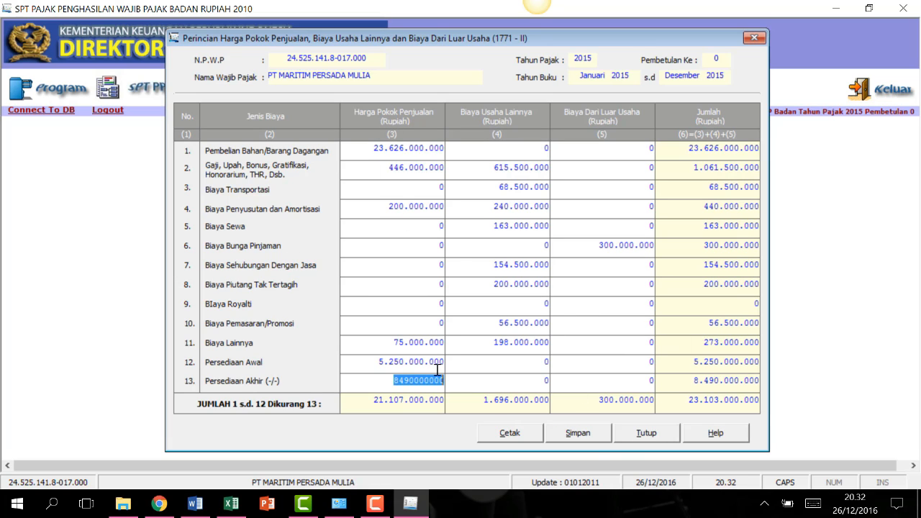
left_click(483, 186)
key("Tab")
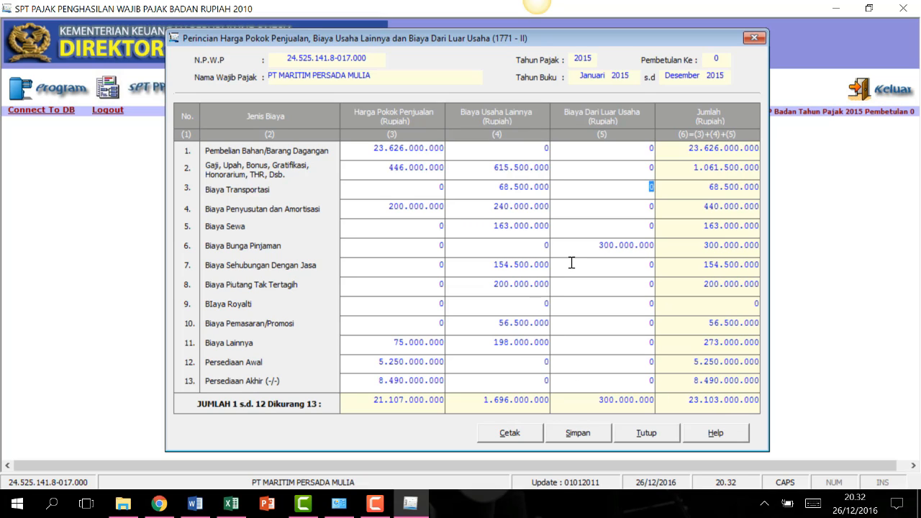
Save the 1771-II figures, confirm, and close the form.
left_click(591, 434)
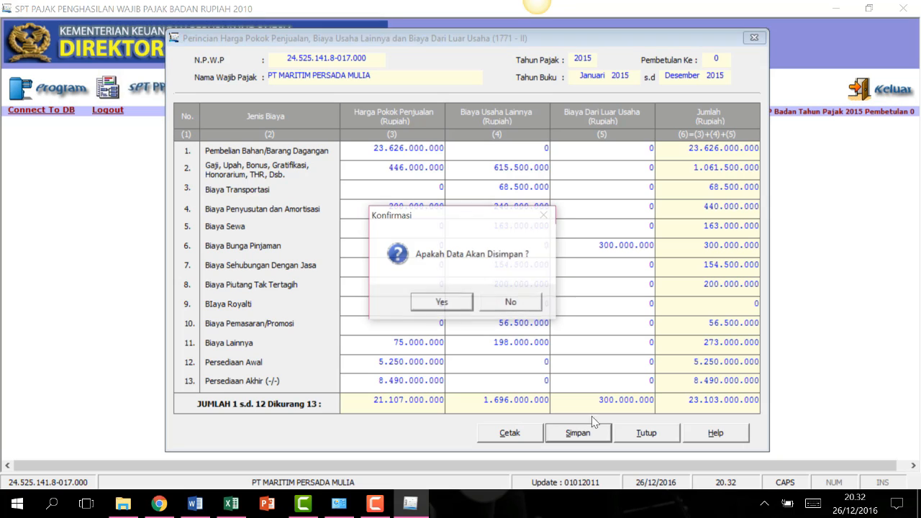
left_click(461, 308)
left_click(499, 302)
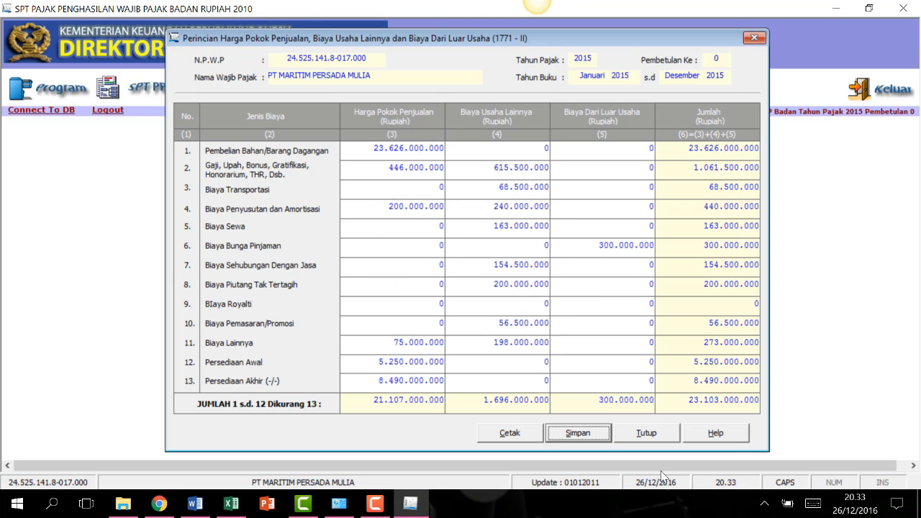
left_click(647, 434)
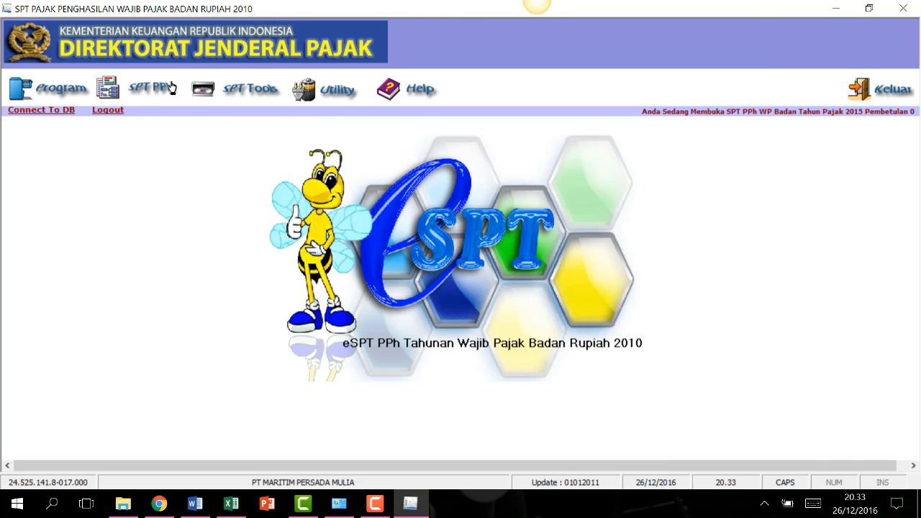
Open Formulir 1771-I and browse pages 2 and 3 before returning to page 1.
left_click(133, 88)
mouse_move(169, 134)
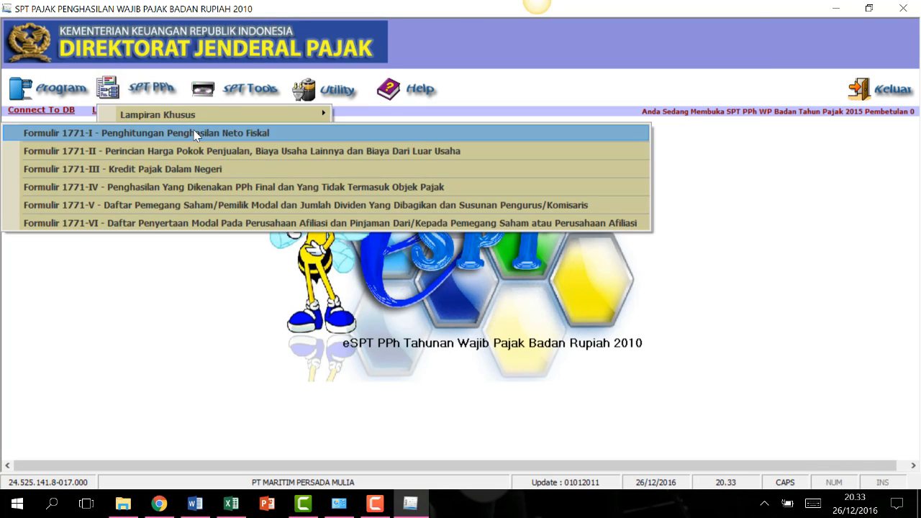
left_click(285, 132)
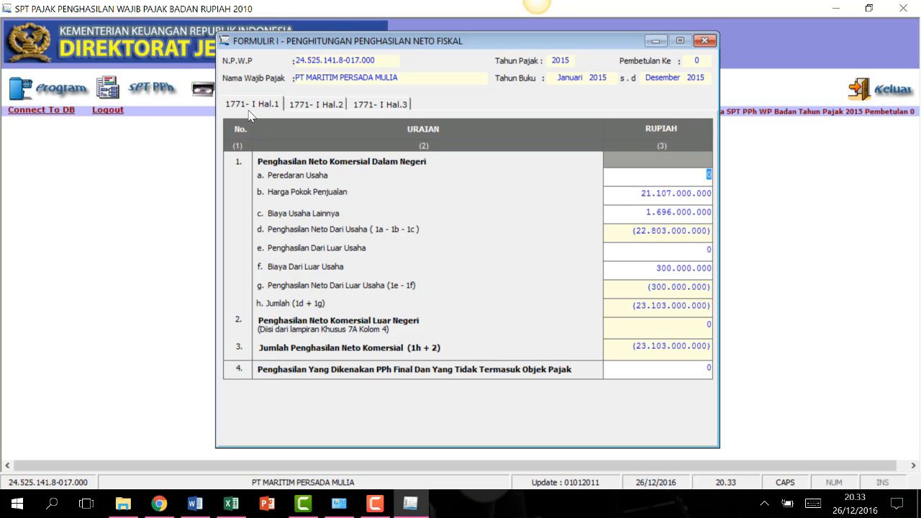
left_click(317, 105)
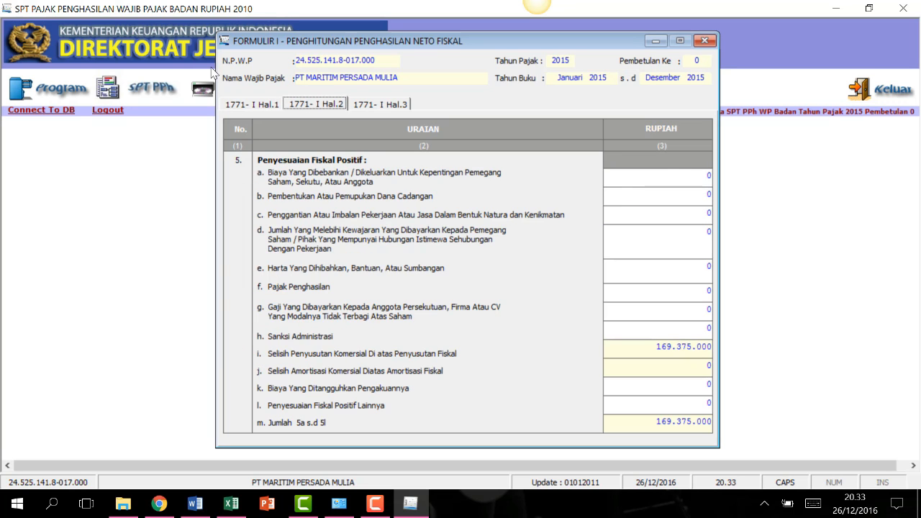
left_click(376, 105)
left_click(263, 105)
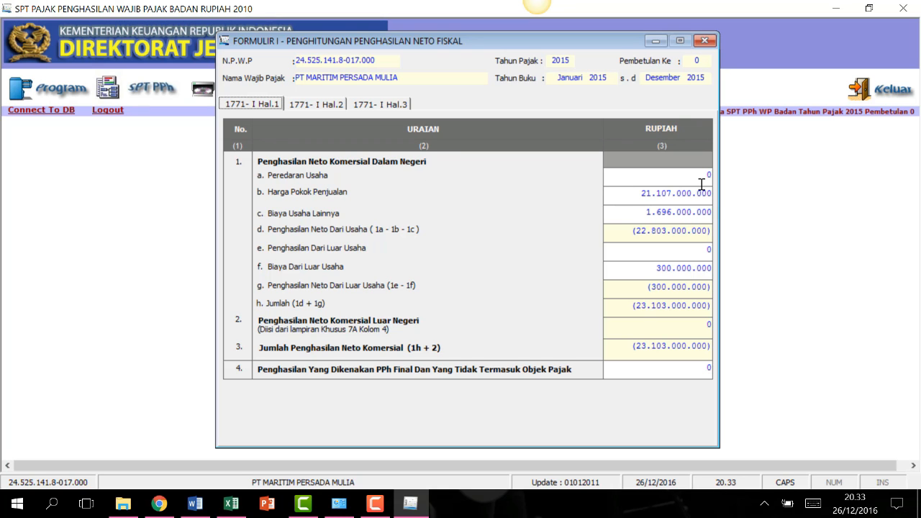
Check the fiscal reconciliation workbook in Excel, then return to the 1771-I form.
left_click(231, 503)
scroll(304, 359, "up", 4)
scroll(304, 359, "up", 12)
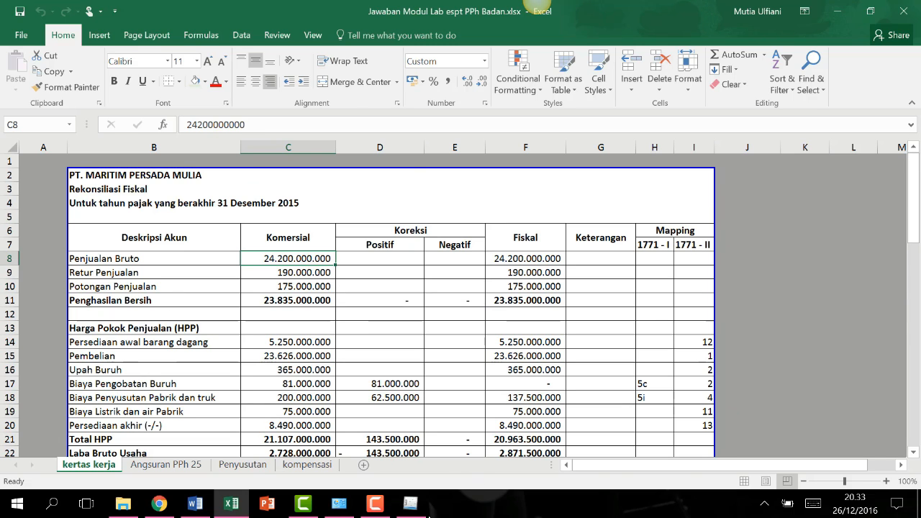
left_click(410, 503)
left_click(382, 509)
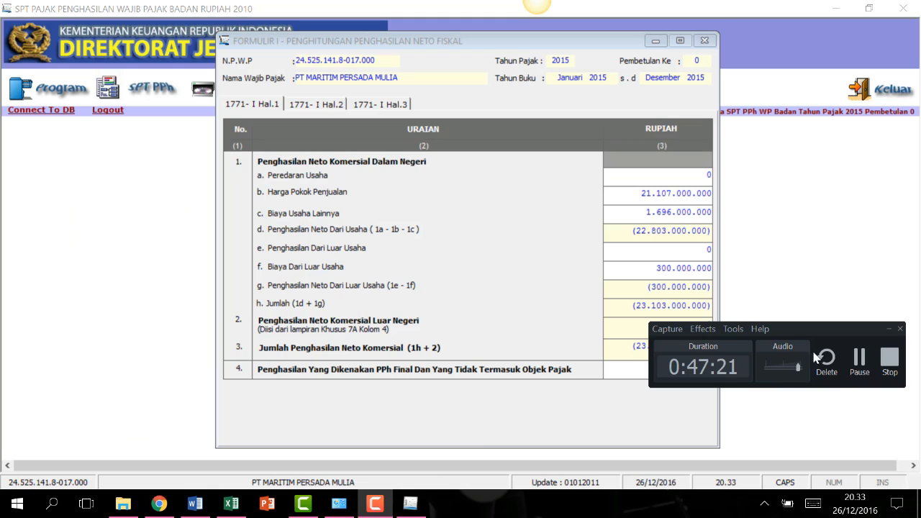
left_click(858, 359)
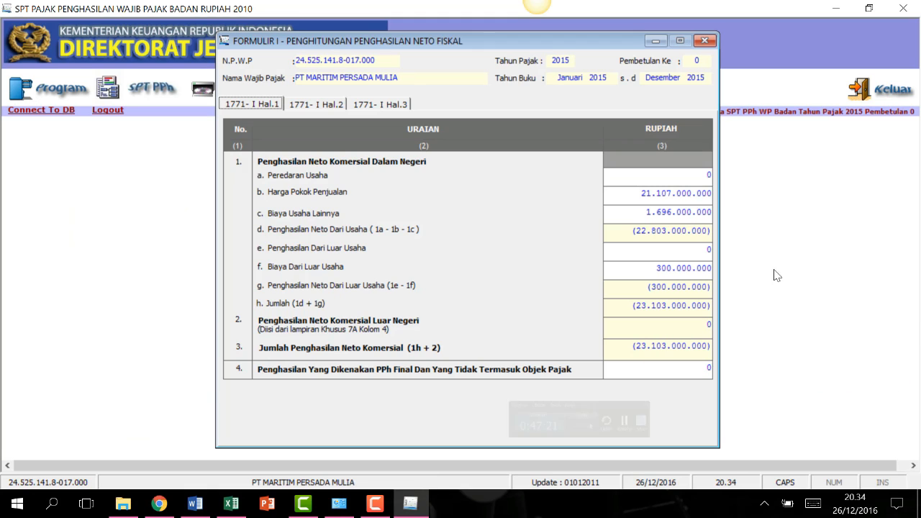
left_click(705, 176)
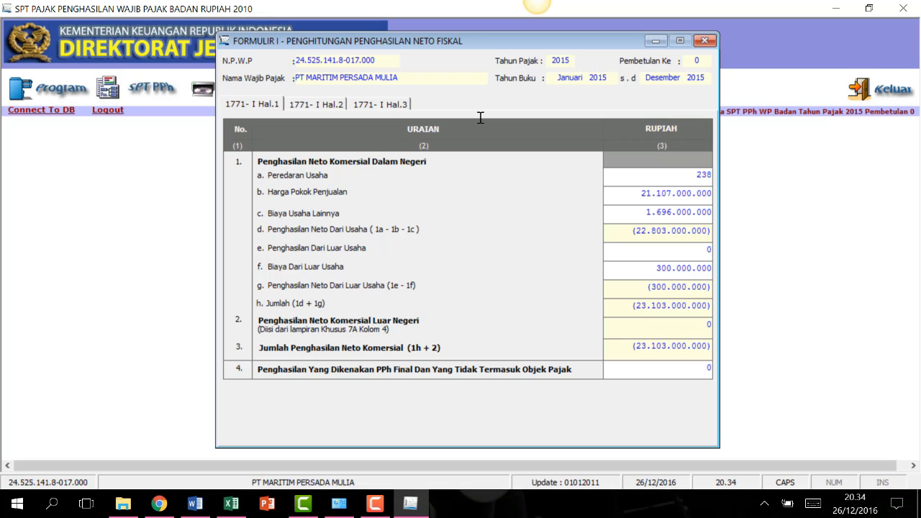
type("23835000000")
left_click(680, 251)
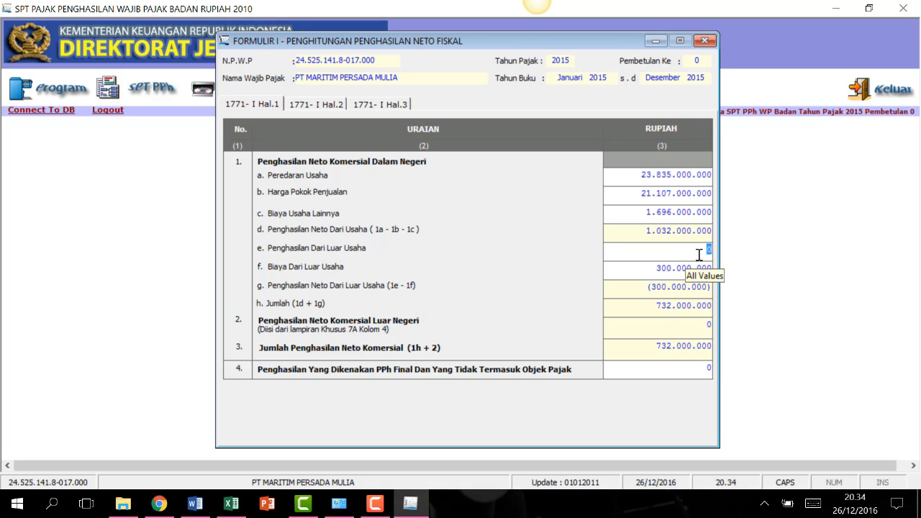
type("34")
type("000000")
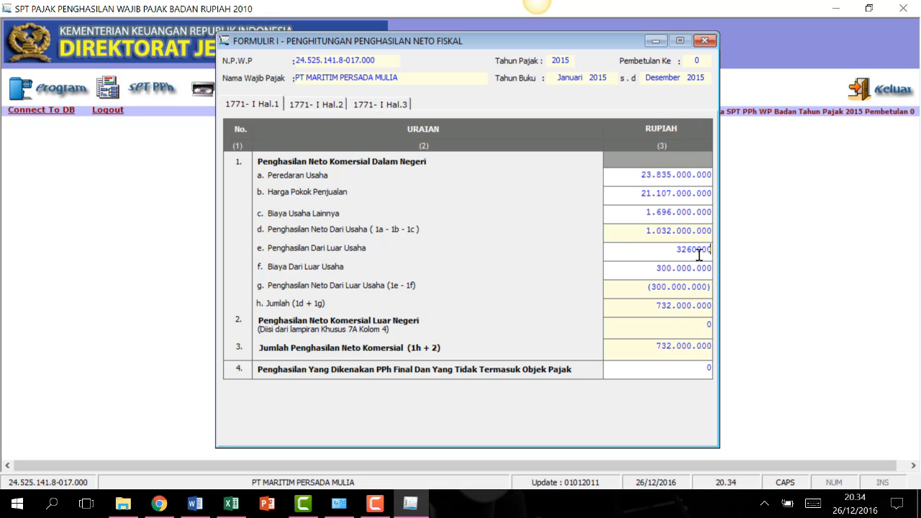
left_click(663, 270)
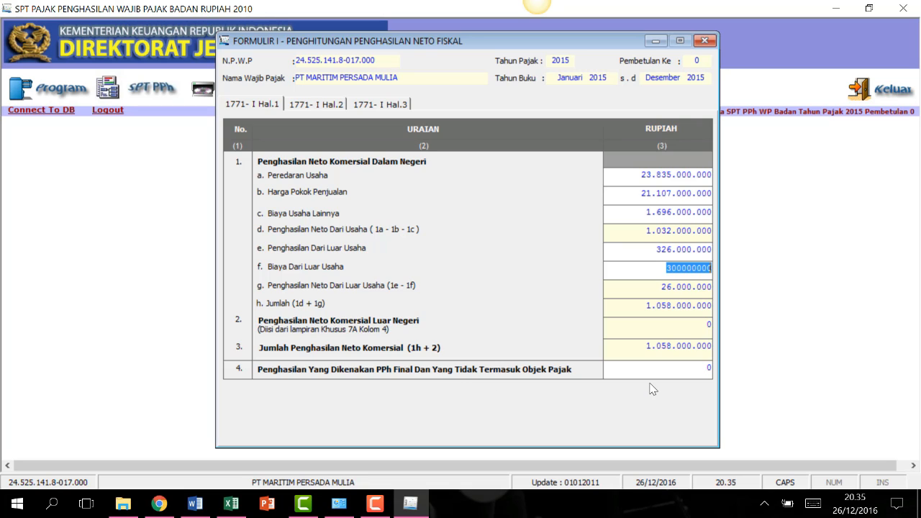
left_click(708, 369)
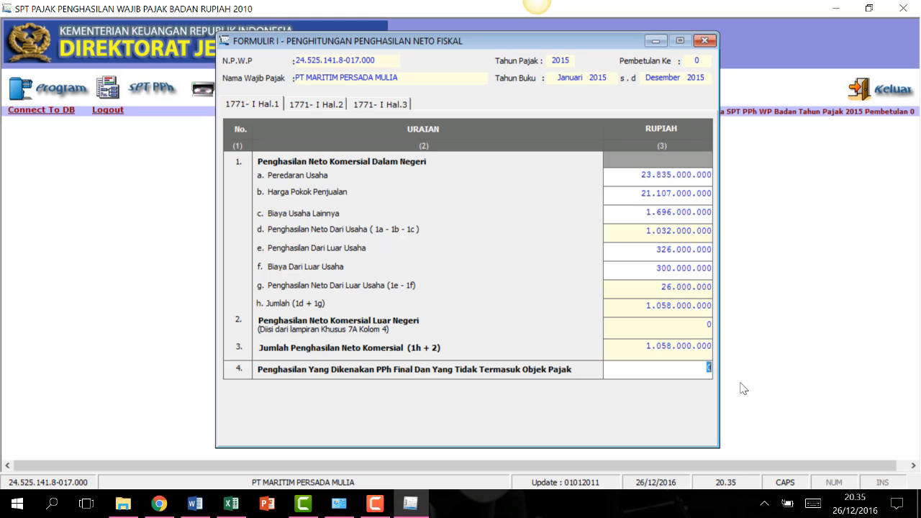
type("76000000")
Compare page 2 of Formulir 1771-I against the Excel reconciliation workbook figures.
left_click(318, 106)
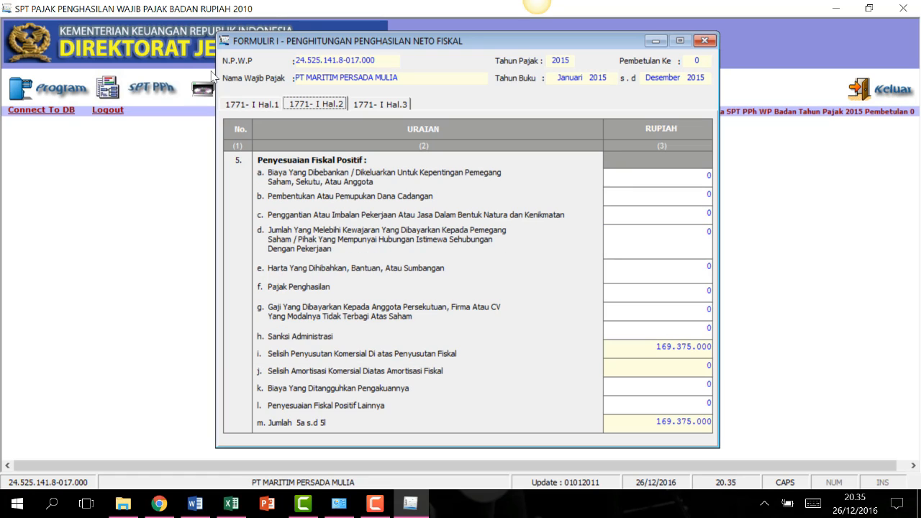
left_click(272, 102)
left_click(339, 104)
left_click(231, 503)
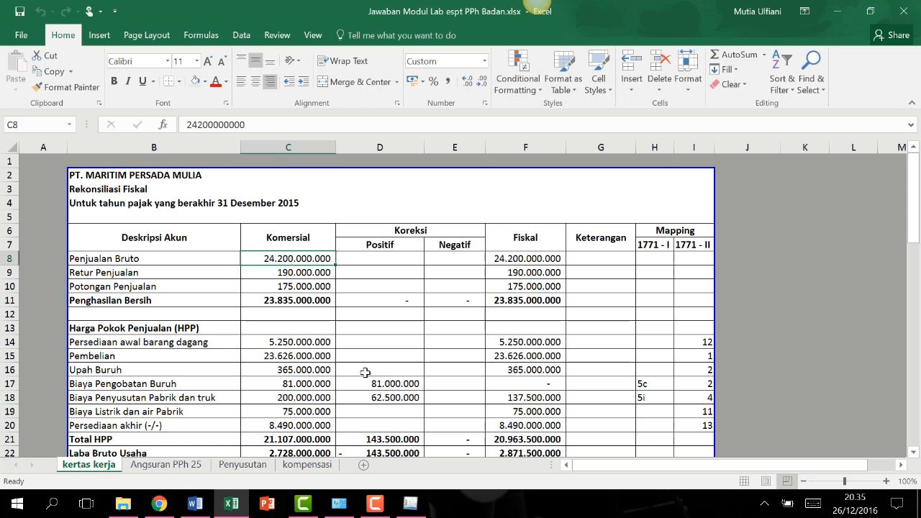
scroll(438, 335, "down", 9)
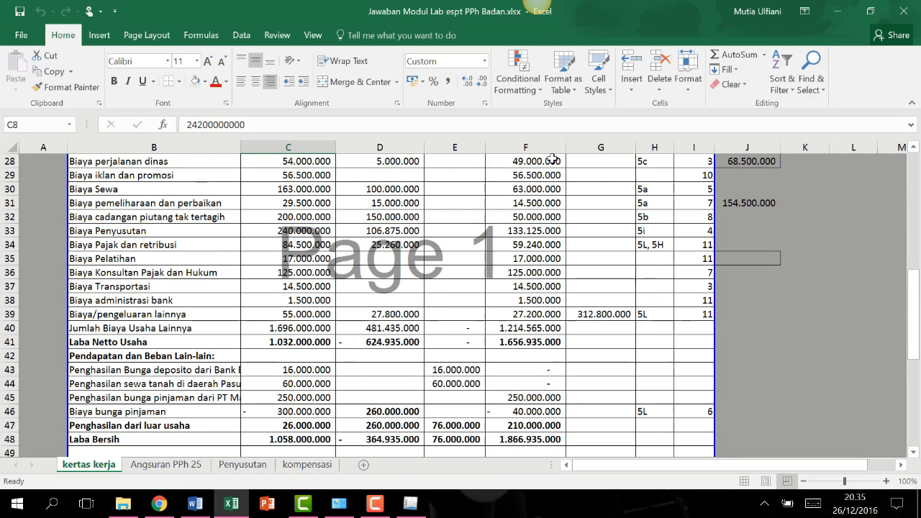
scroll(501, 342, "up", 3)
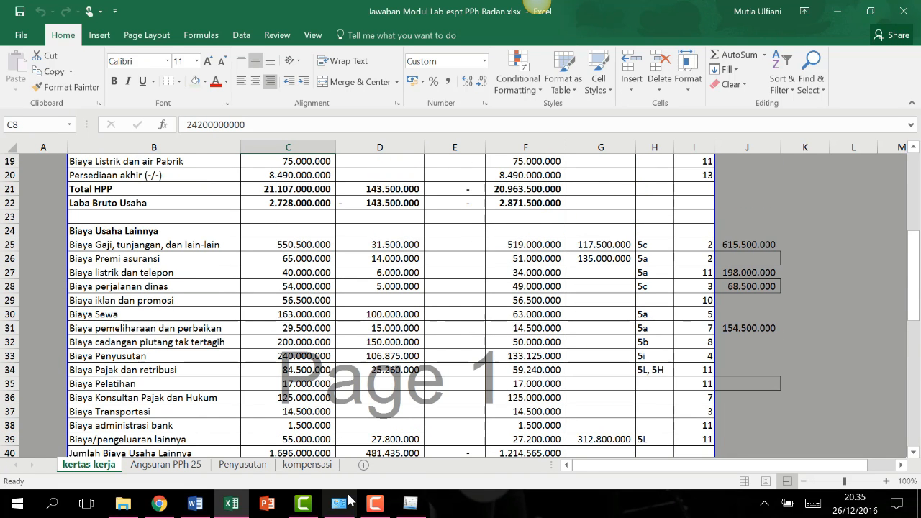
left_click(409, 503)
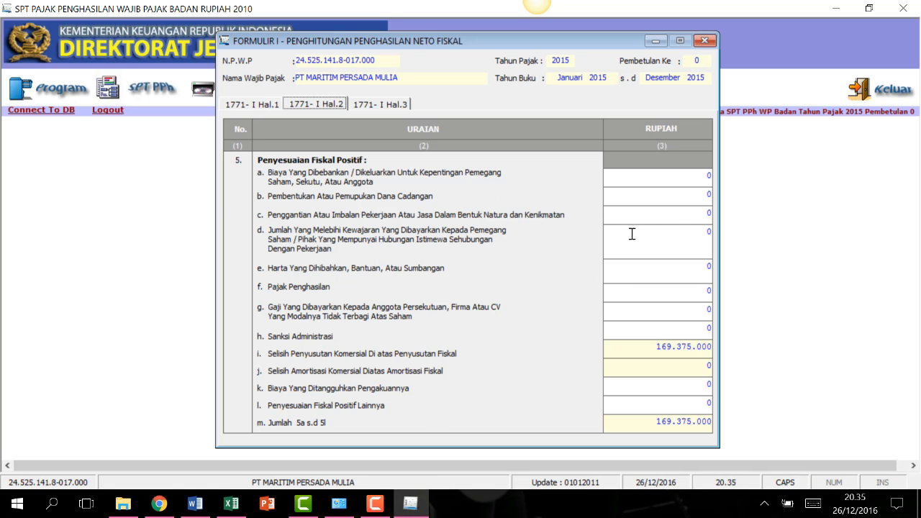
Enter 5a 135.000.000, 5b 150.000.000, 5c 117.500.000, 5h 260.000 and 5l 312.800.000, then check page 3.
left_click(699, 175)
type("135000000")
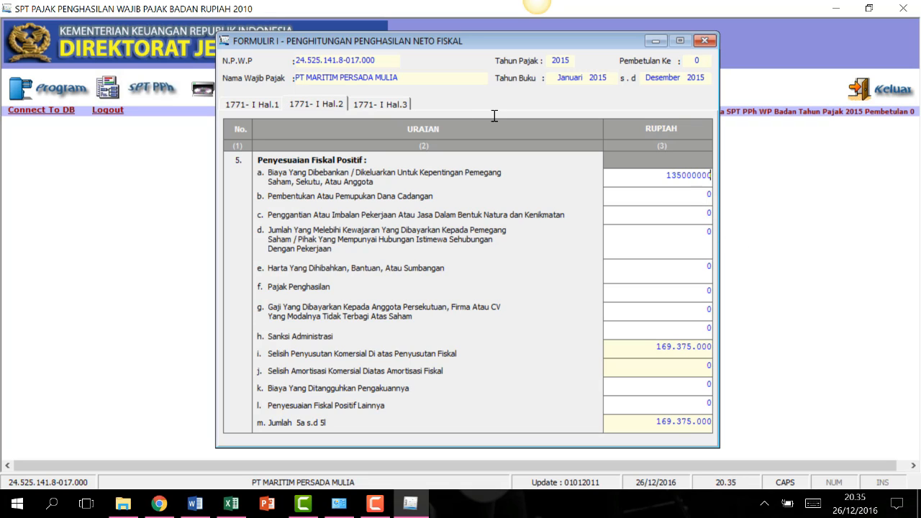
key("Tab")
type("150.000.000")
key("Tab")
type("117500000")
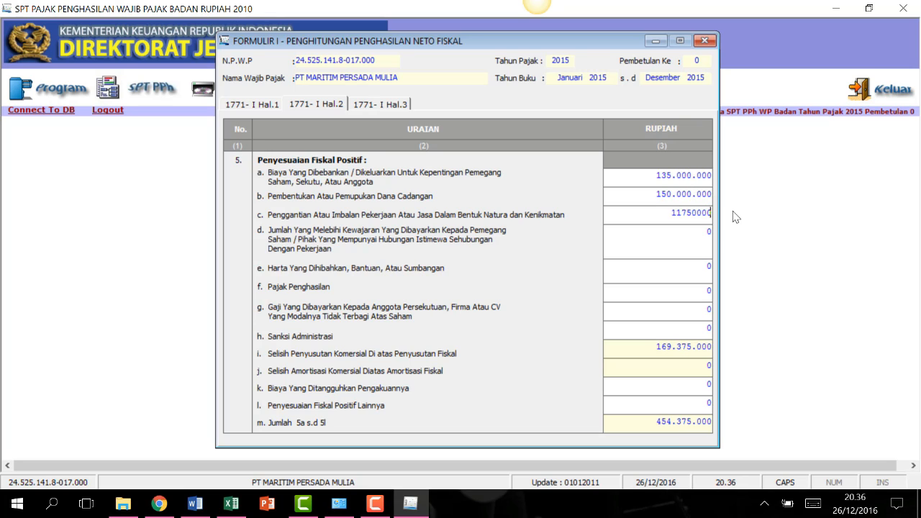
left_click(695, 329)
type("260000")
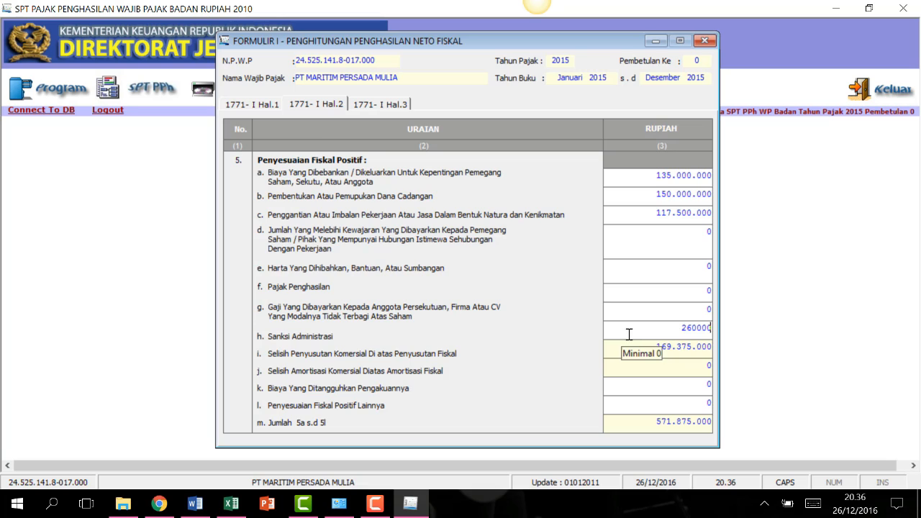
left_click(692, 405)
type("3128")
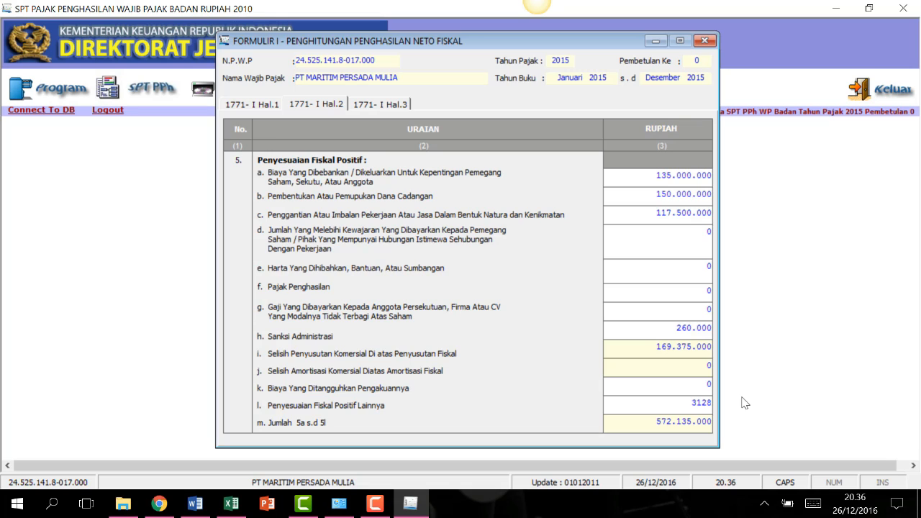
type("00000")
left_click(693, 383)
left_click(379, 104)
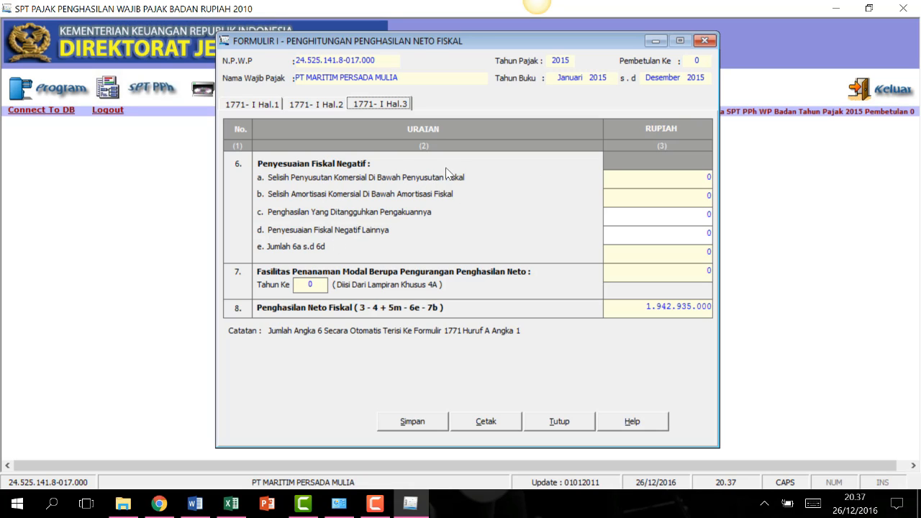
Recheck pages 2 and 3, then save Formulir 1771-I with confirmation and close it.
left_click(317, 104)
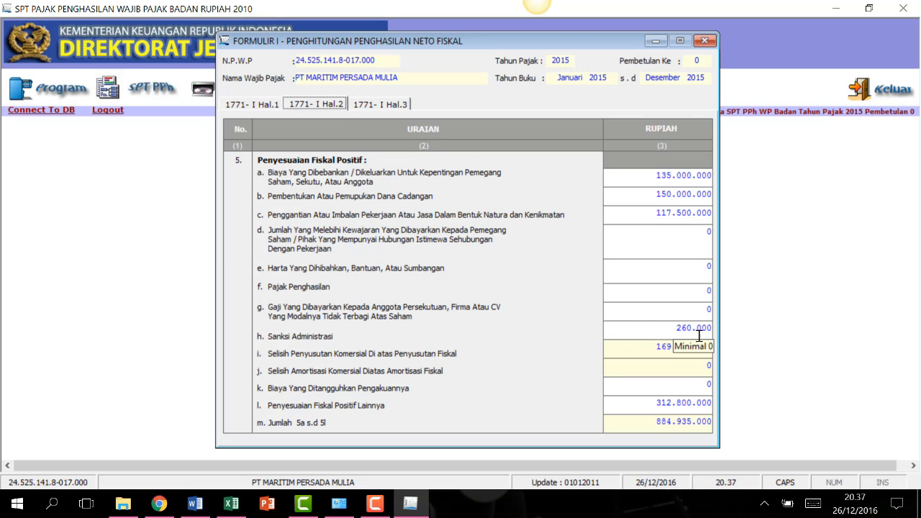
left_click(374, 108)
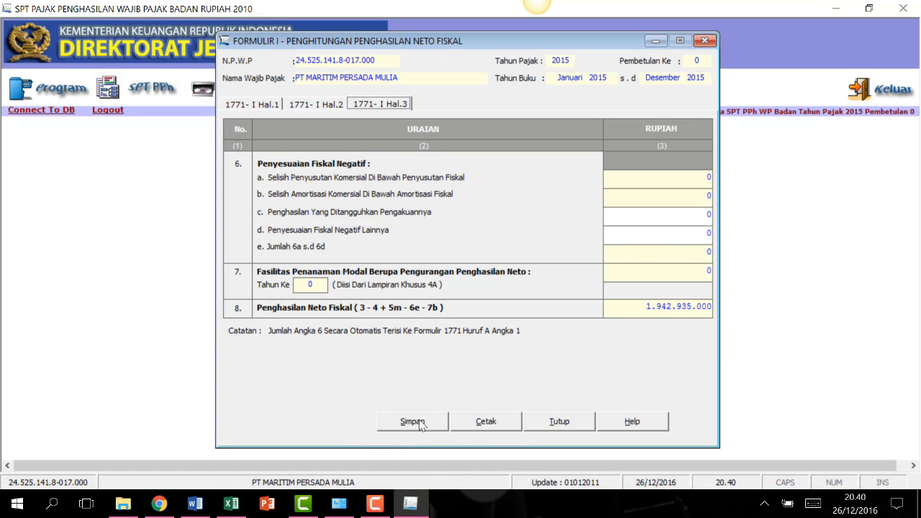
left_click(421, 423)
left_click(442, 305)
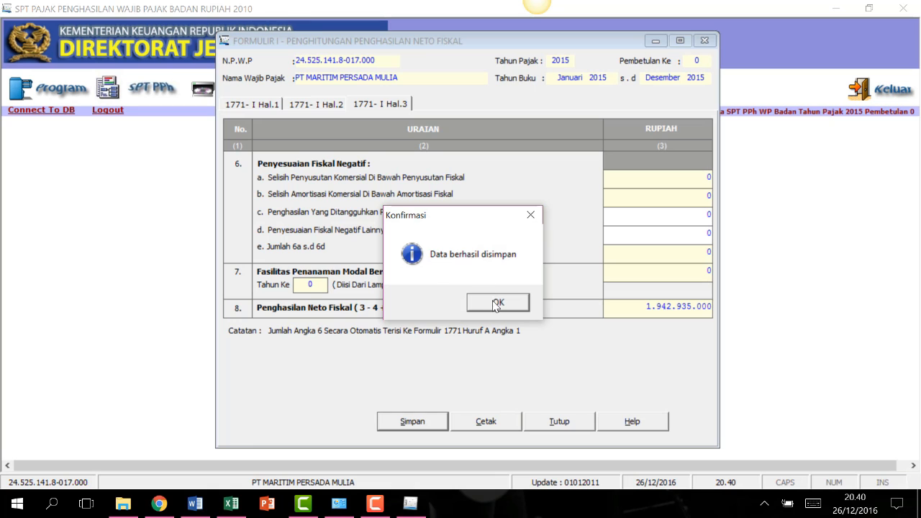
left_click(495, 304)
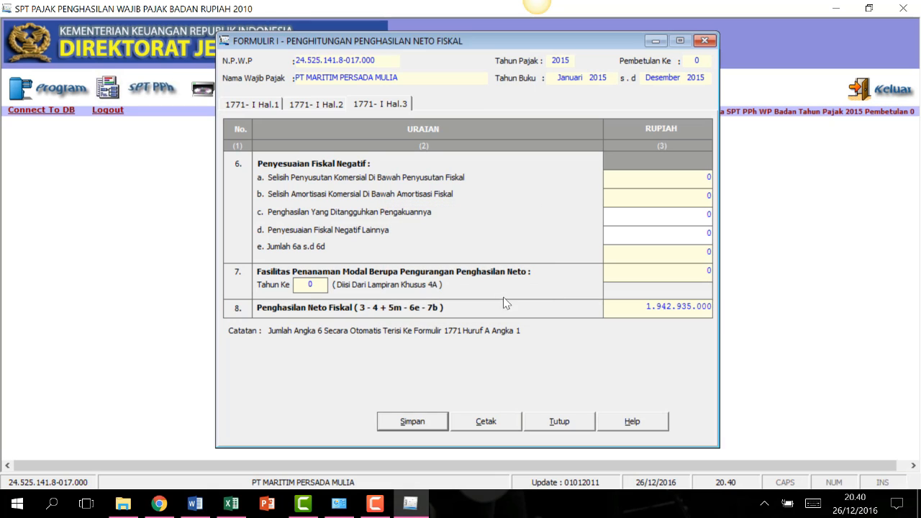
left_click(559, 422)
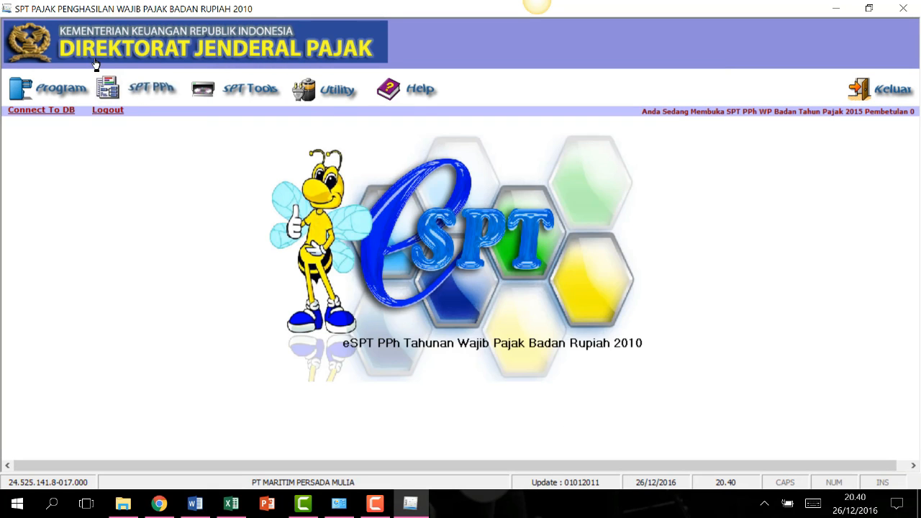
Open the SPT PPh Wajib Pajak Badan return and browse its BAG. A-C, C-D, E-G, H and PEMBUKUAN sections.
left_click(147, 90)
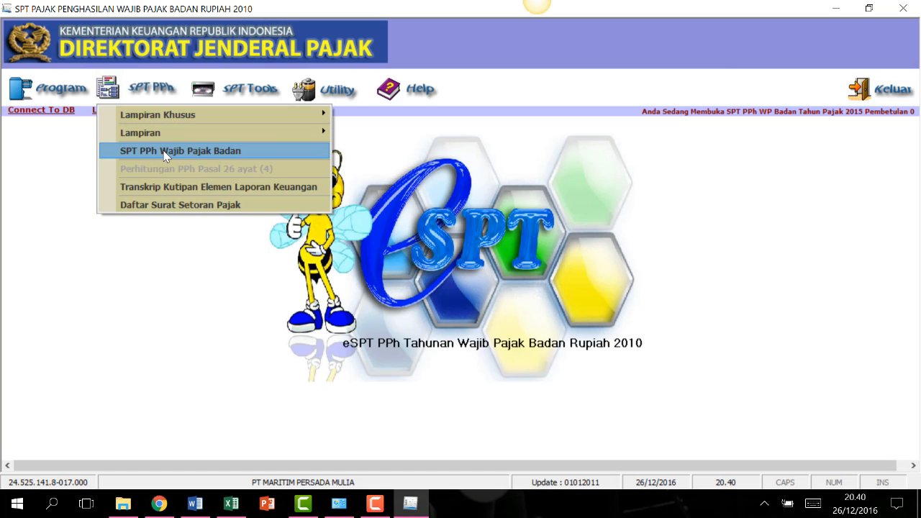
left_click(265, 152)
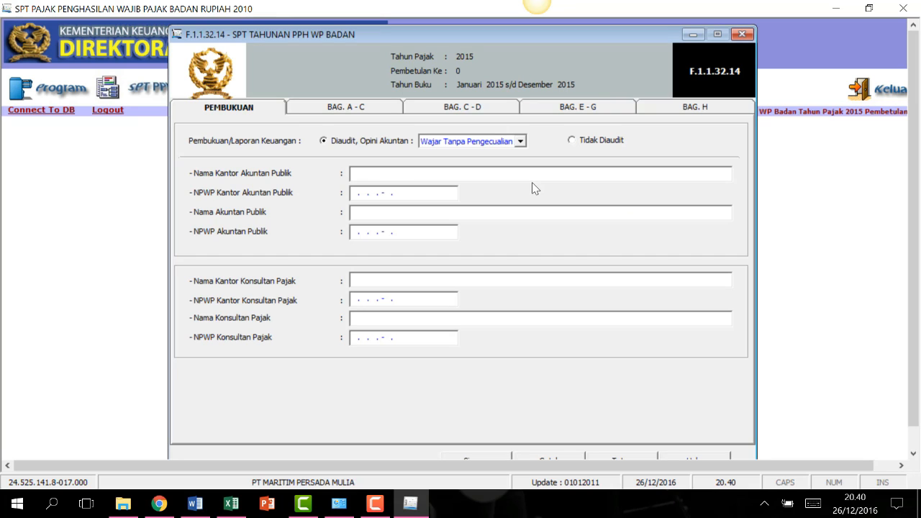
left_click(364, 108)
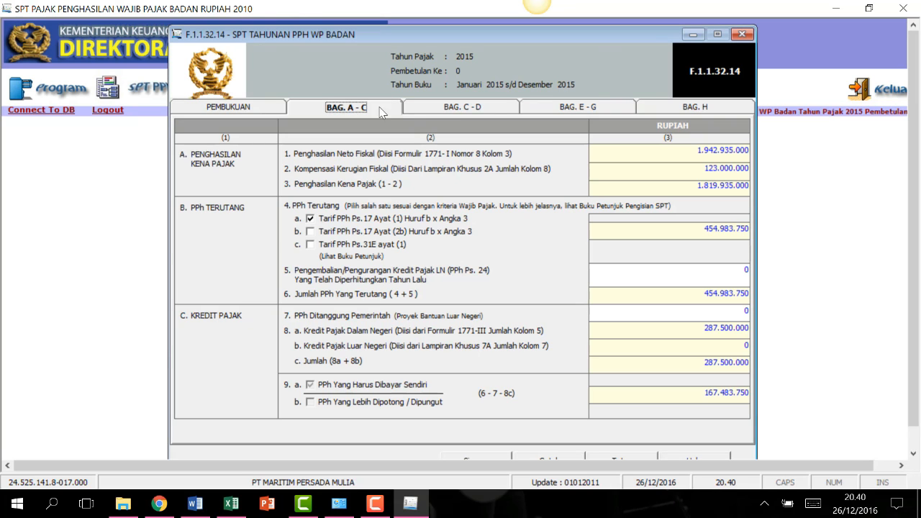
left_click(490, 107)
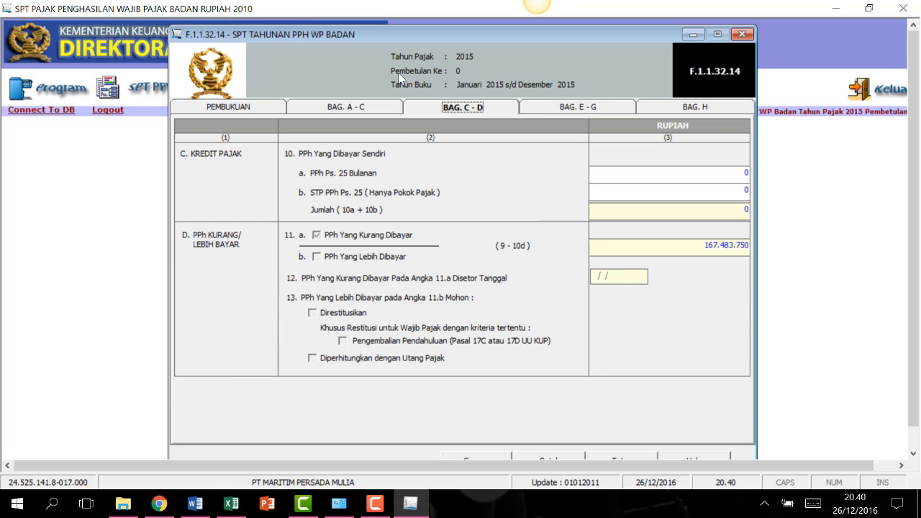
left_click(605, 107)
left_click(702, 112)
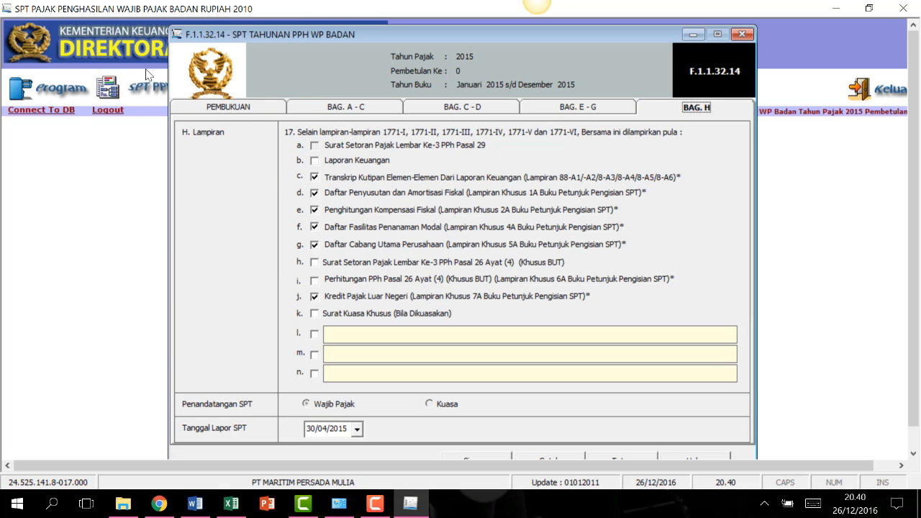
left_click(228, 109)
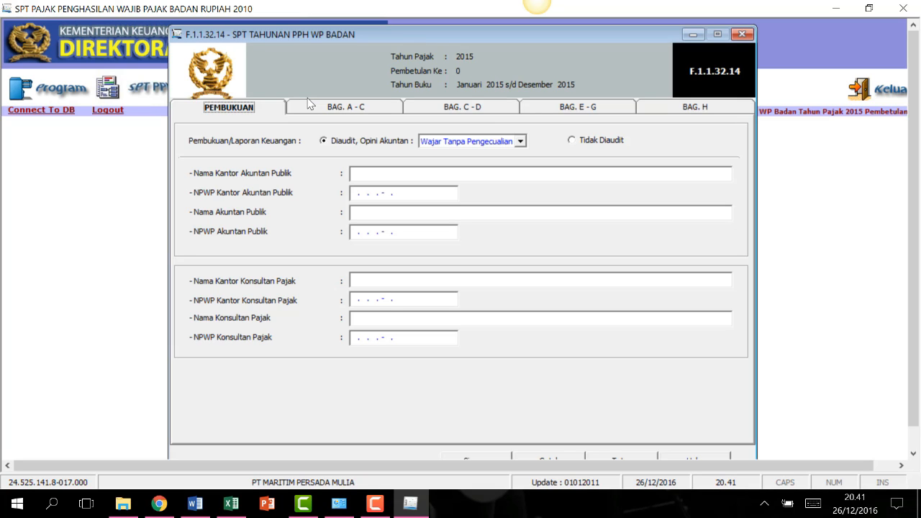
Mark the financial statements Tidak Diaudit and enter the consultant office's name and NPWP in capitals.
left_click(577, 140)
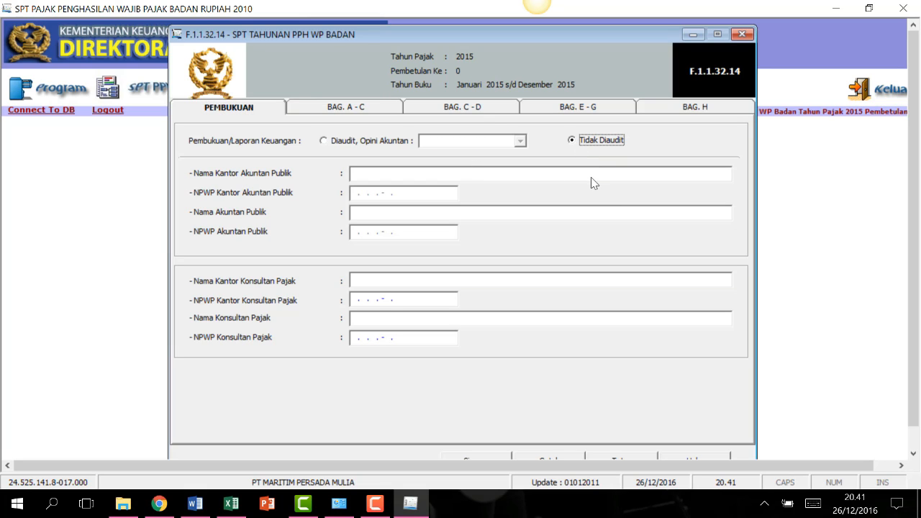
left_click(383, 282)
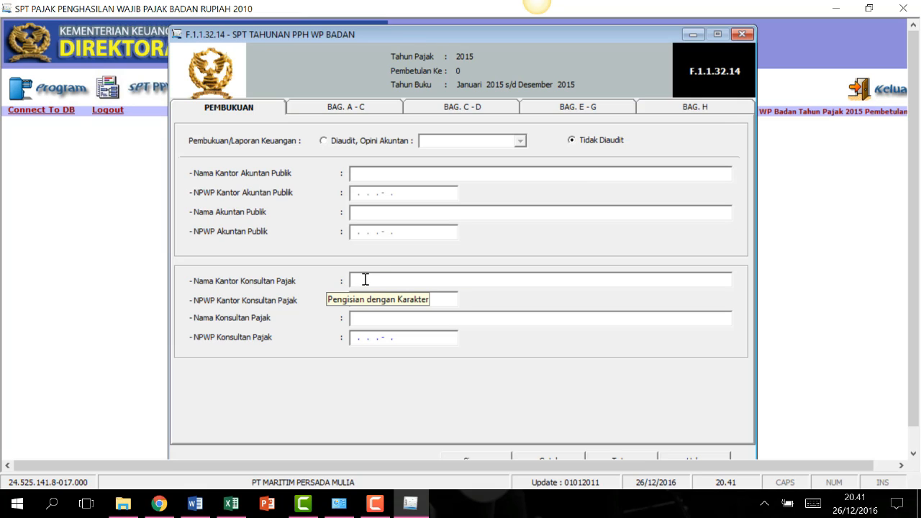
key("Caps_Lock")
type("KKP")
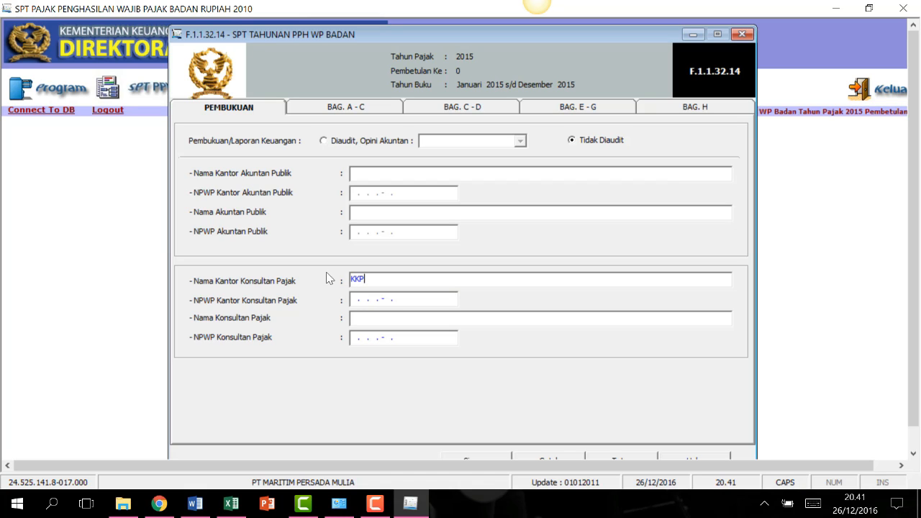
type(" MARZUKI")
left_click(432, 302)
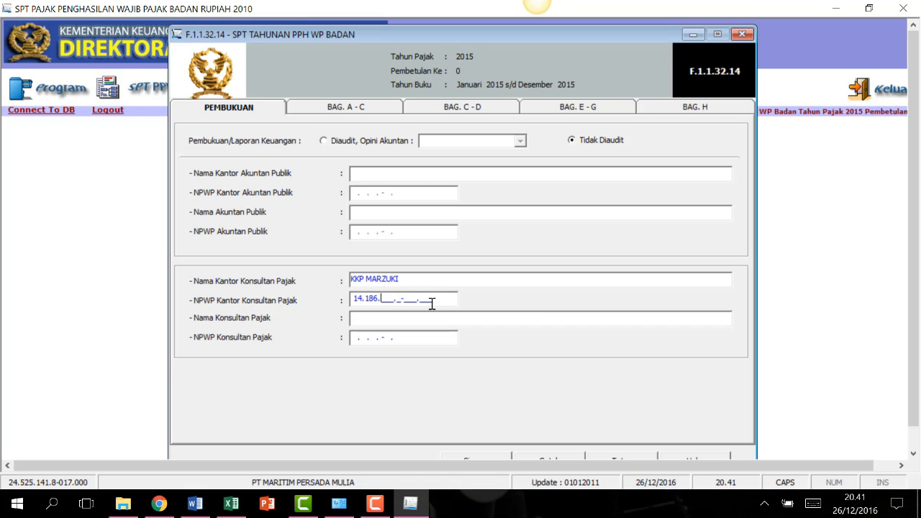
Enter the tax consultant's own name and NPWP.
left_click(427, 322)
type("MARZUKI, SE, BKP")
key("Tab")
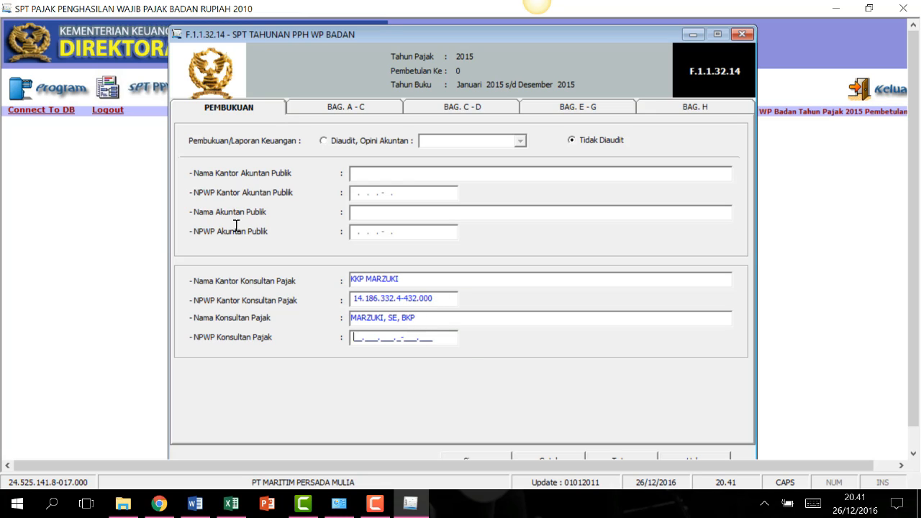
scroll(907, 288, "down", 1)
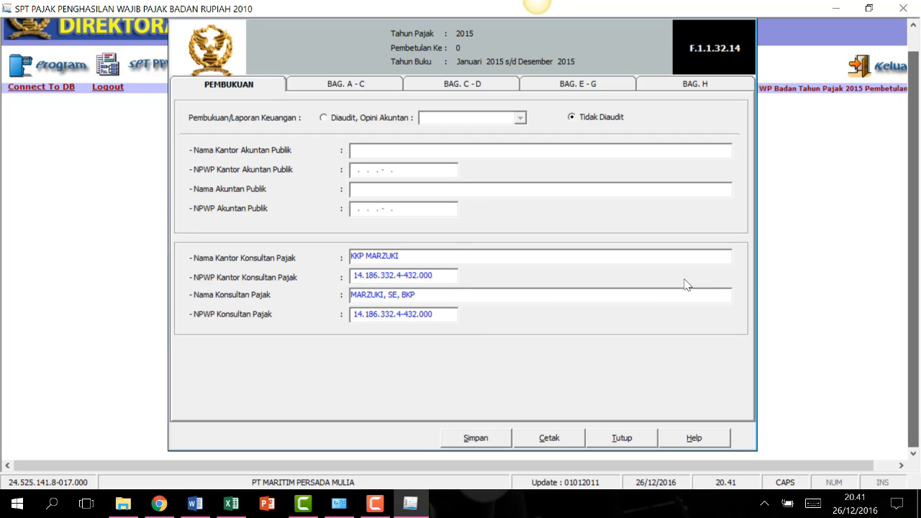
left_click(329, 84)
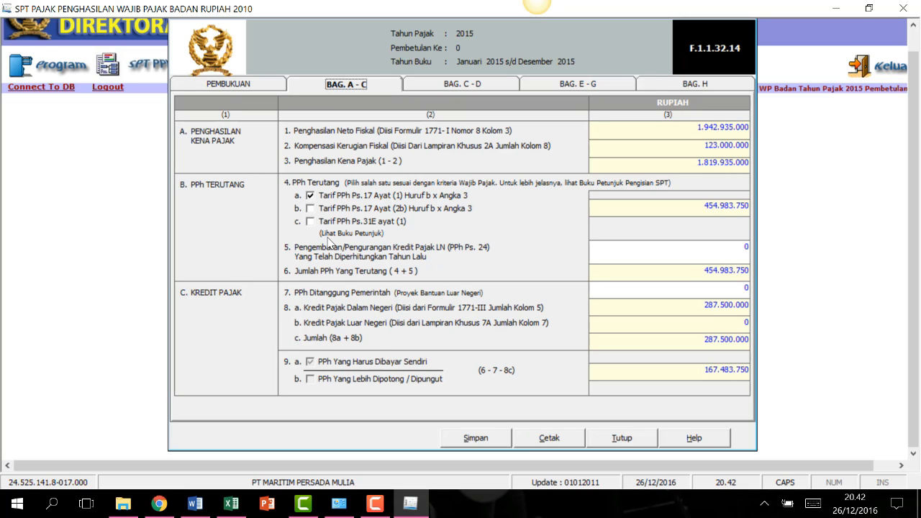
Tick Tarif PPh Ps.31E ayat (1), giving 392.083.561 tax due, and compare with the reconciliation workbook.
left_click(310, 221)
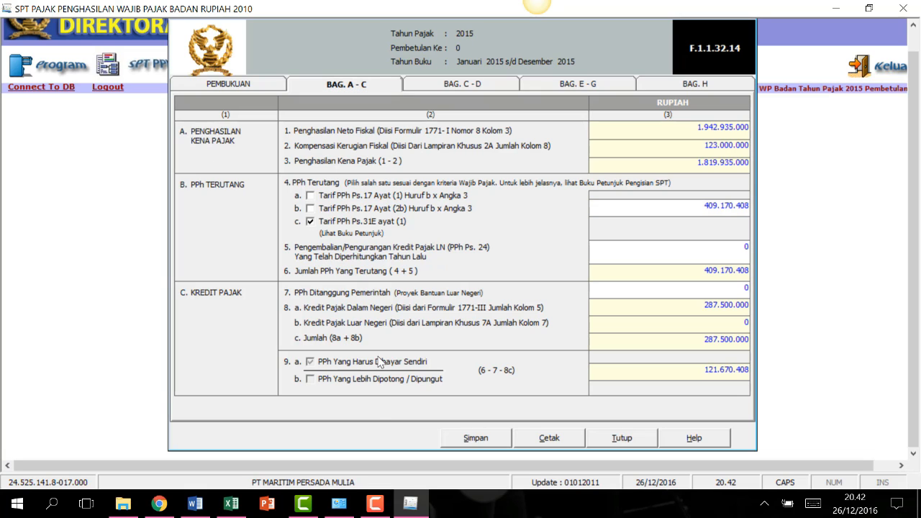
left_click(407, 508)
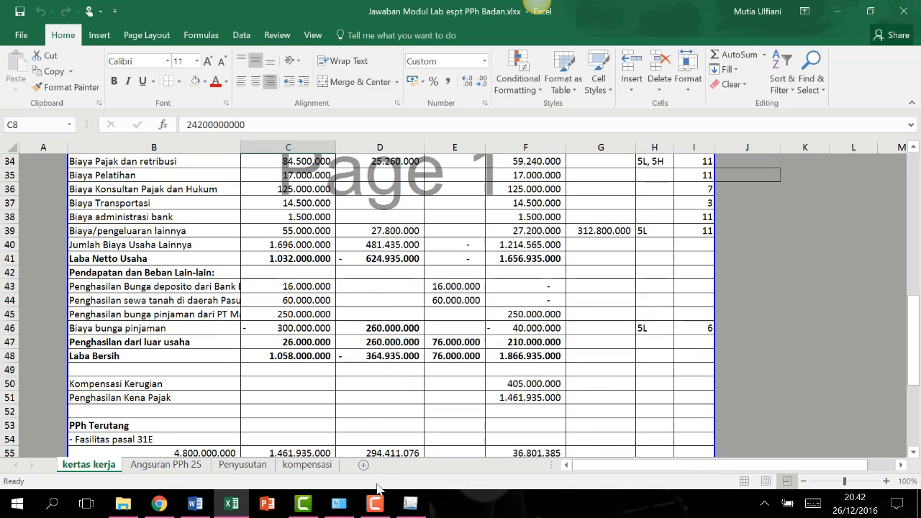
left_click(898, 263)
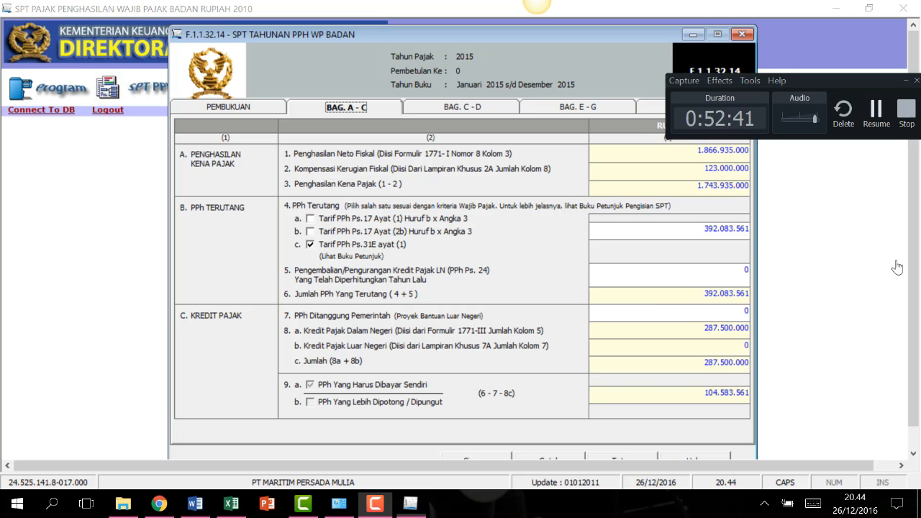
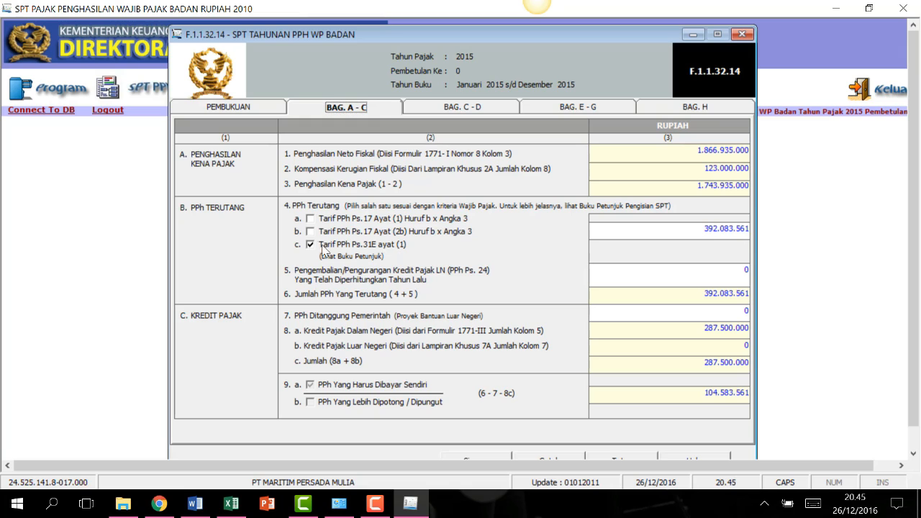
Settle on the Ps.31E tax rate with PPh Terutang 328.682.365, then view section C–D.
left_click(310, 219)
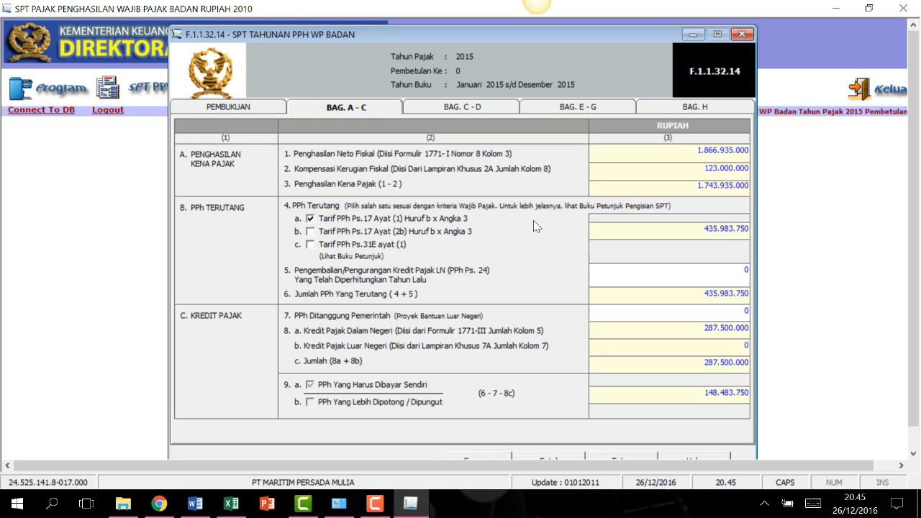
left_click(311, 232)
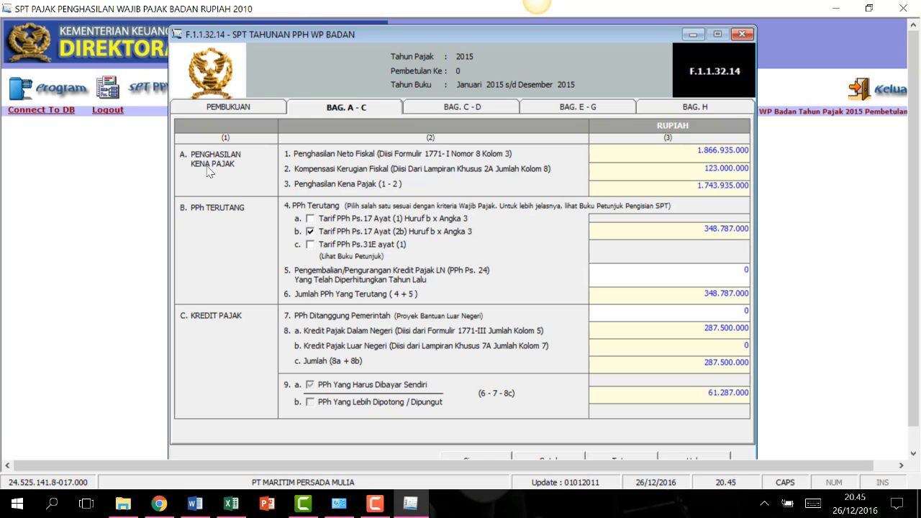
left_click(310, 245)
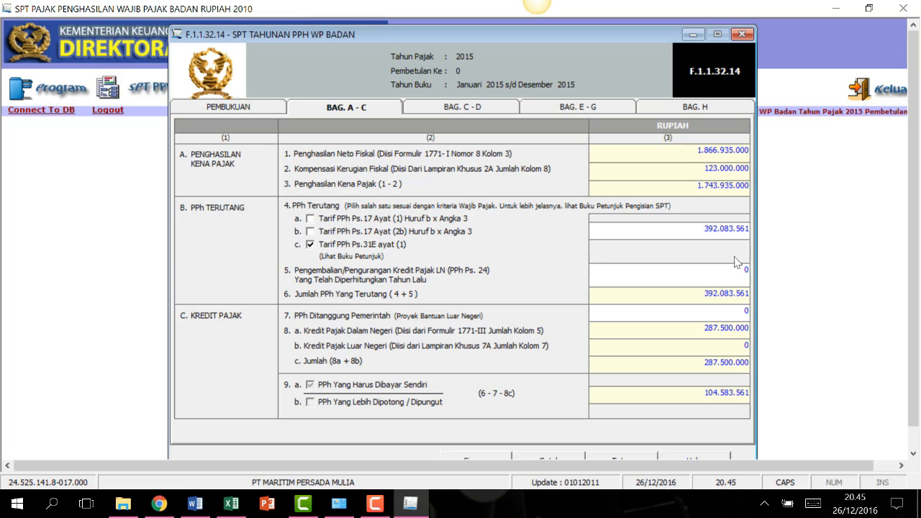
left_click(701, 229)
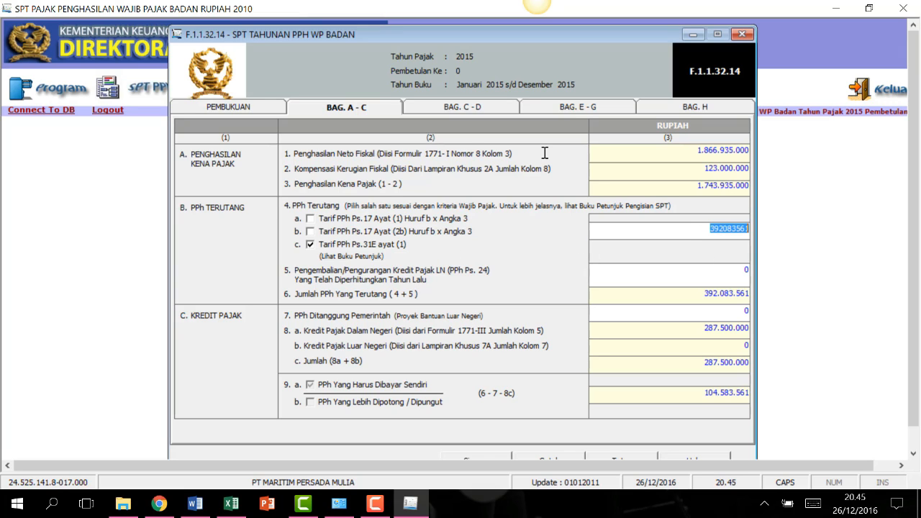
type("328682365")
key("Tab")
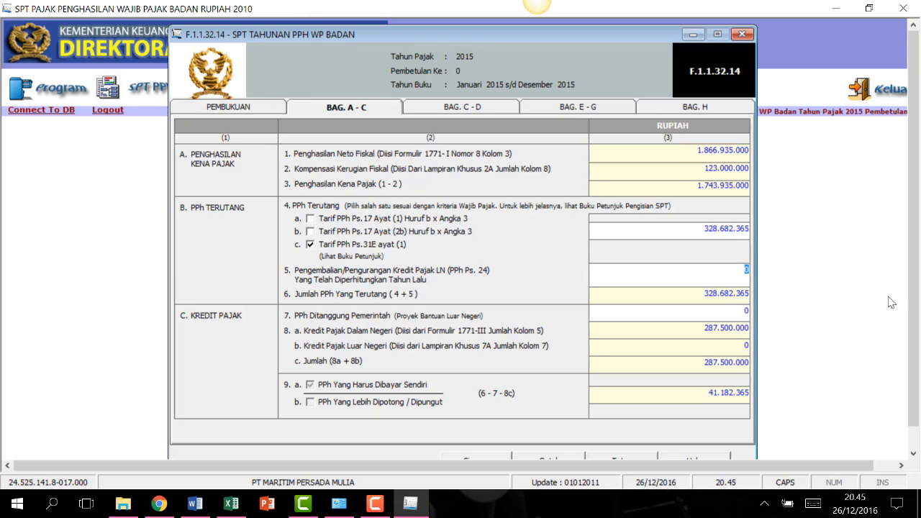
scroll(911, 309, "down", 1)
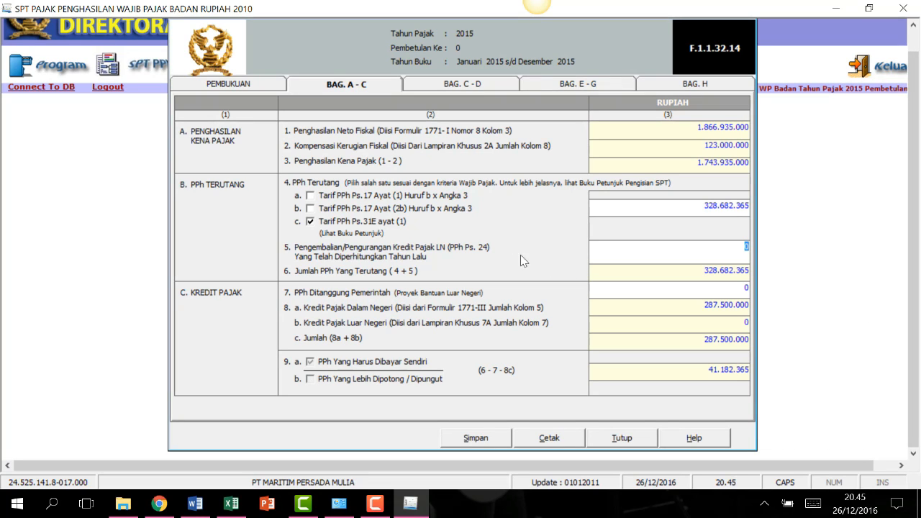
left_click(468, 85)
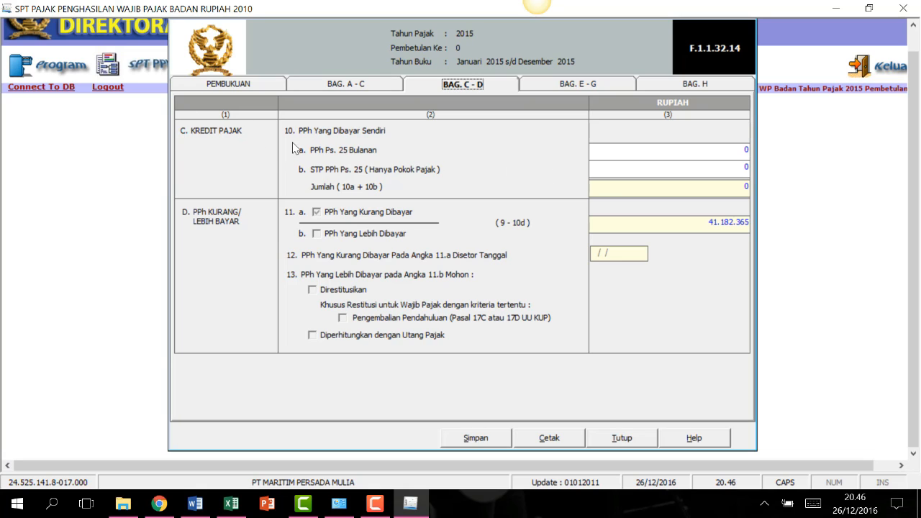
Enter 50.000.000 monthly PPh Ps. 25 and 1.000.000 STP, leaving a 9.817.635 overpayment.
key("Tab")
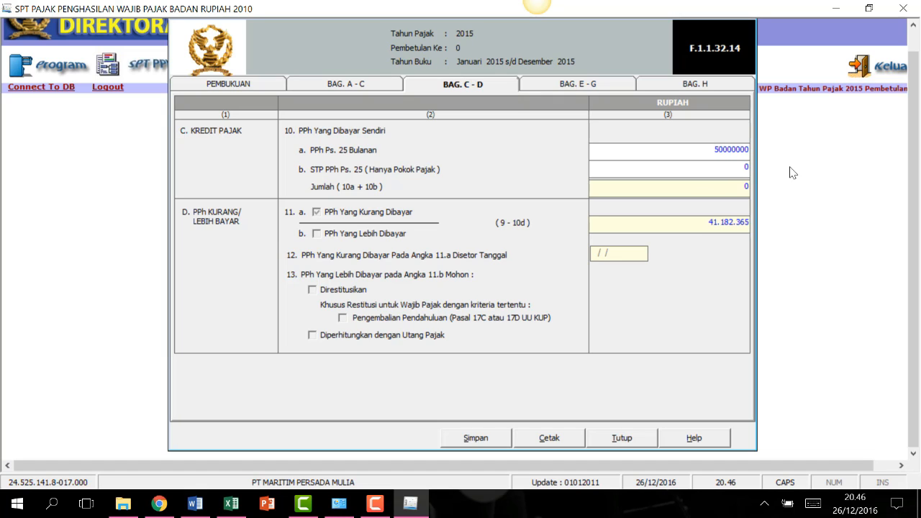
left_click(746, 170)
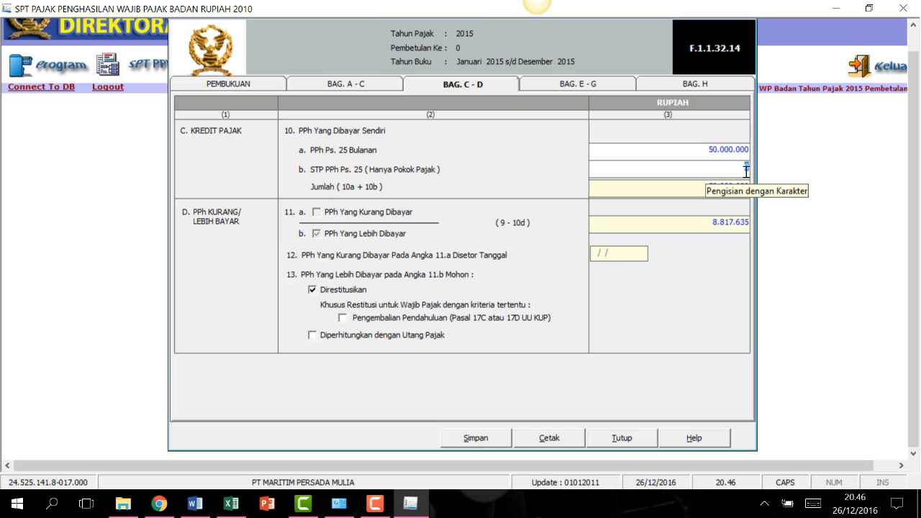
type("1000000")
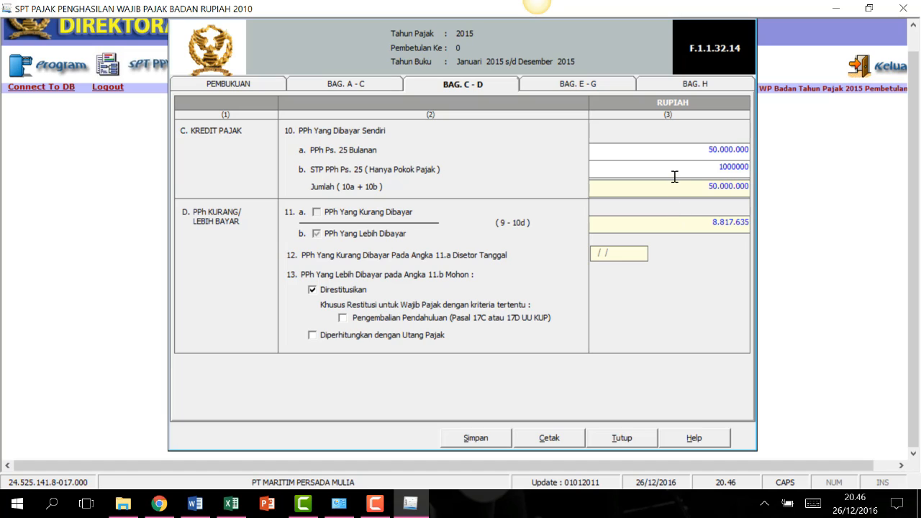
left_click(680, 151)
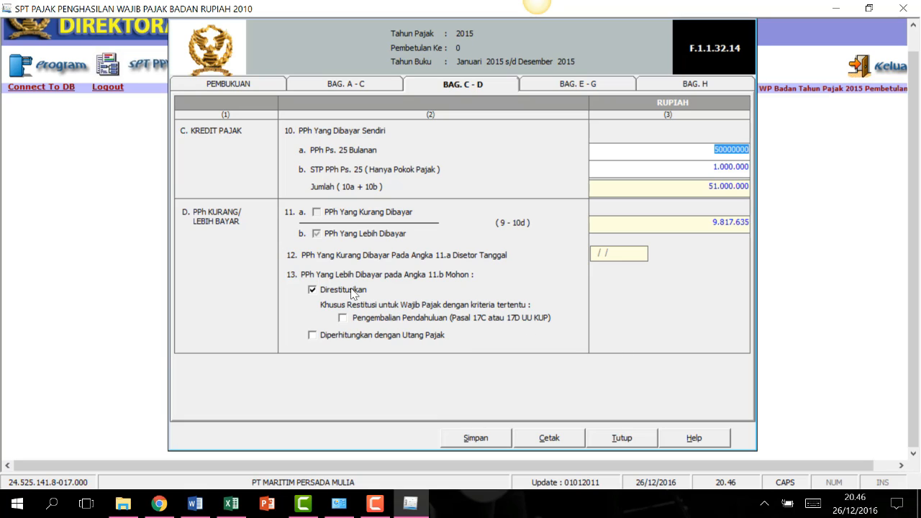
left_click(579, 85)
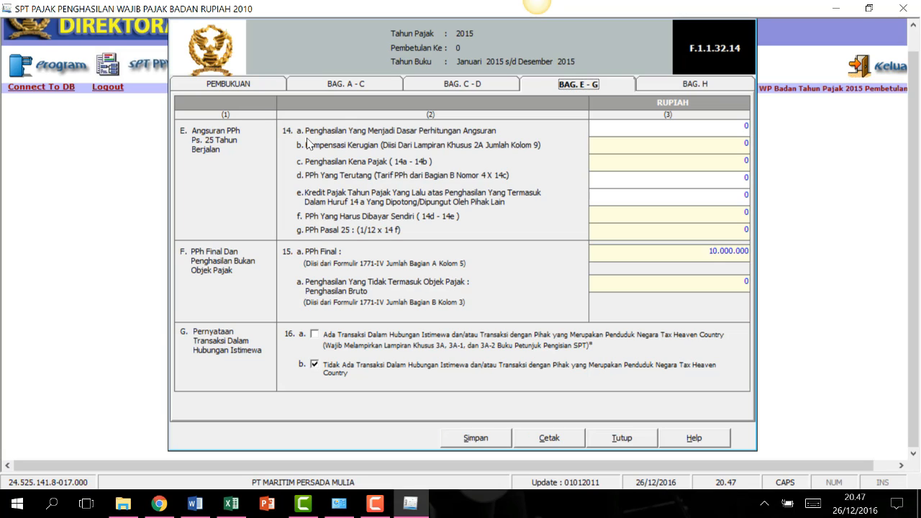
Enter 1.866.935.000 in 14a and 287.500.000 in 14e, giving PPh Ps. 25 of 11.019.772.
left_click(744, 125)
type("1866935000")
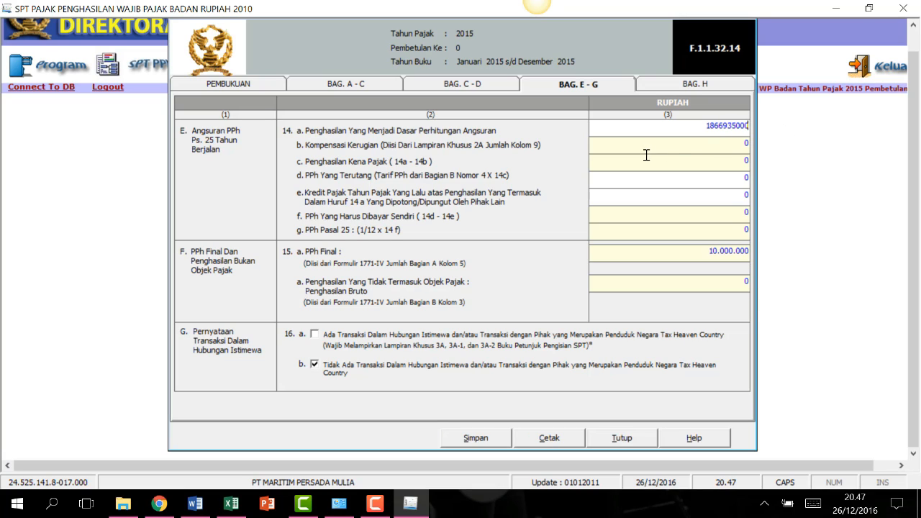
key("Tab")
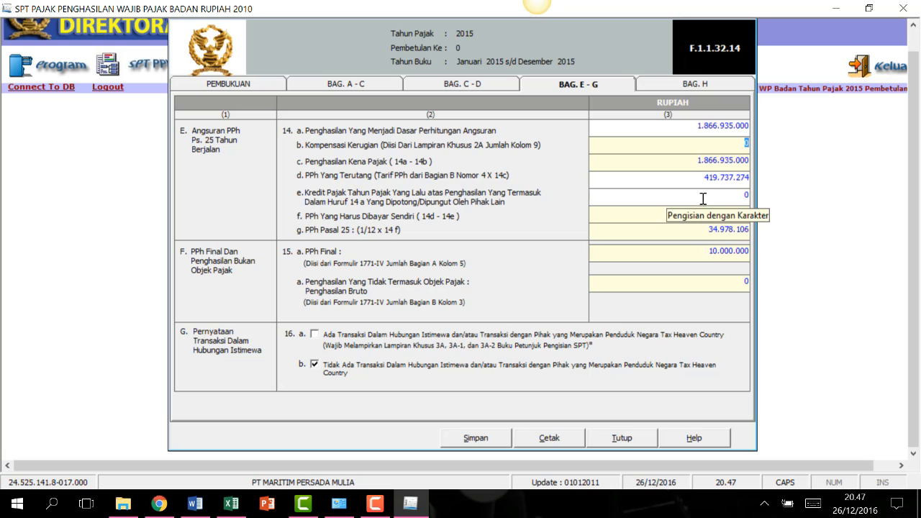
left_click(738, 198)
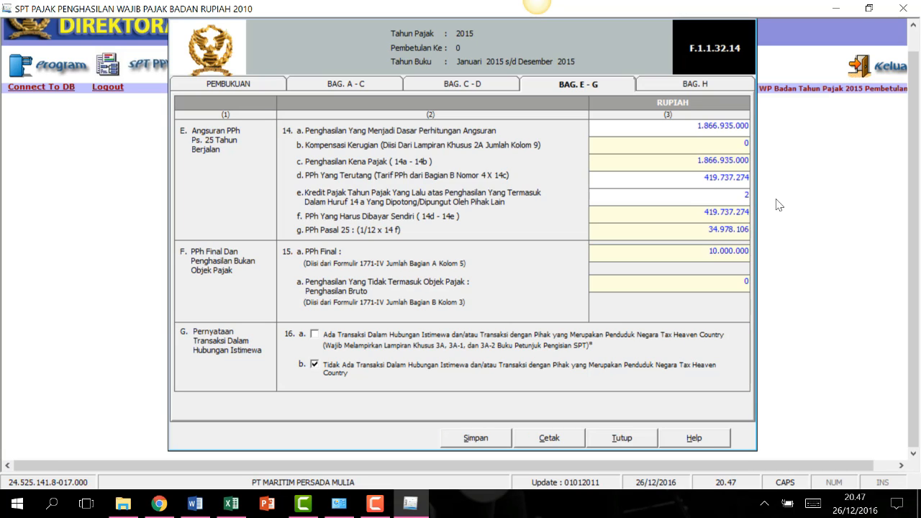
type("287500000")
key("Tab")
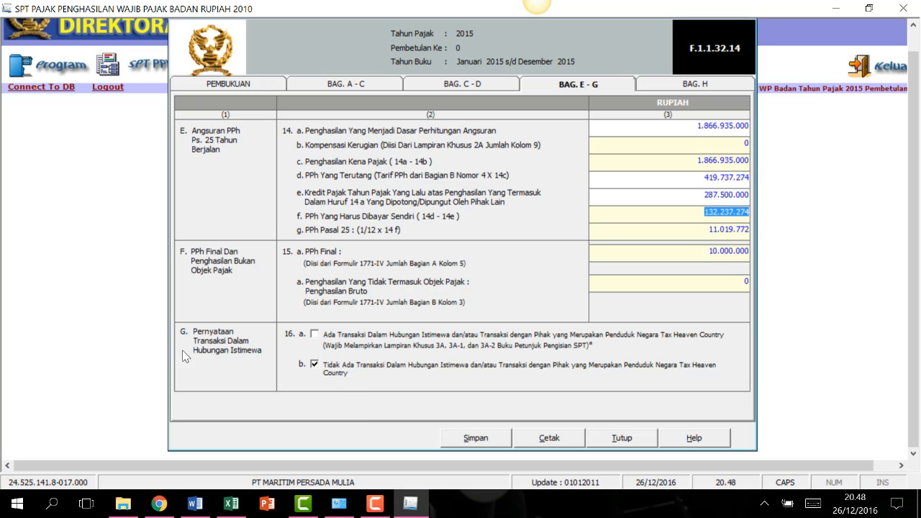
left_click(663, 88)
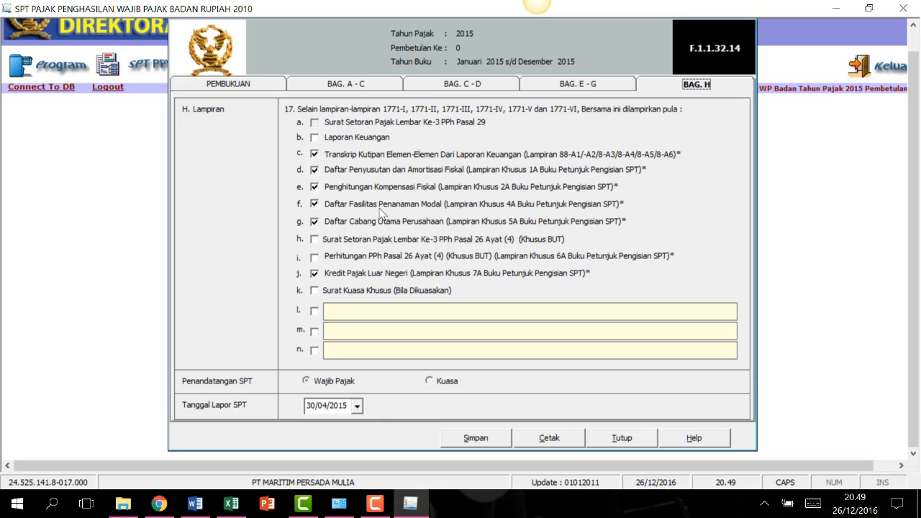
Untick attachments f, g and j (investment facilities, main branches, foreign tax credit).
left_click(315, 205)
left_click(314, 223)
left_click(317, 278)
Set the Tanggal Lapor report date to 30/04/2016.
left_click(357, 406)
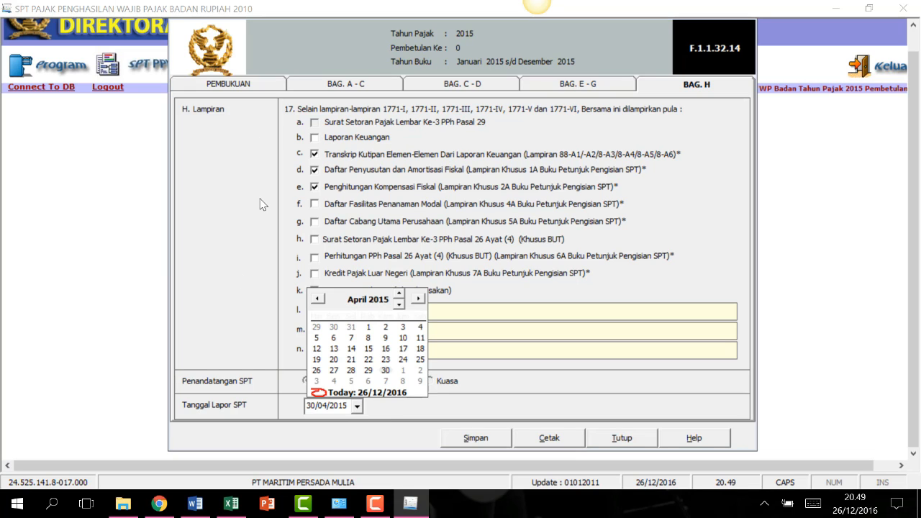
left_click(402, 303)
left_click(401, 292)
left_click(401, 292)
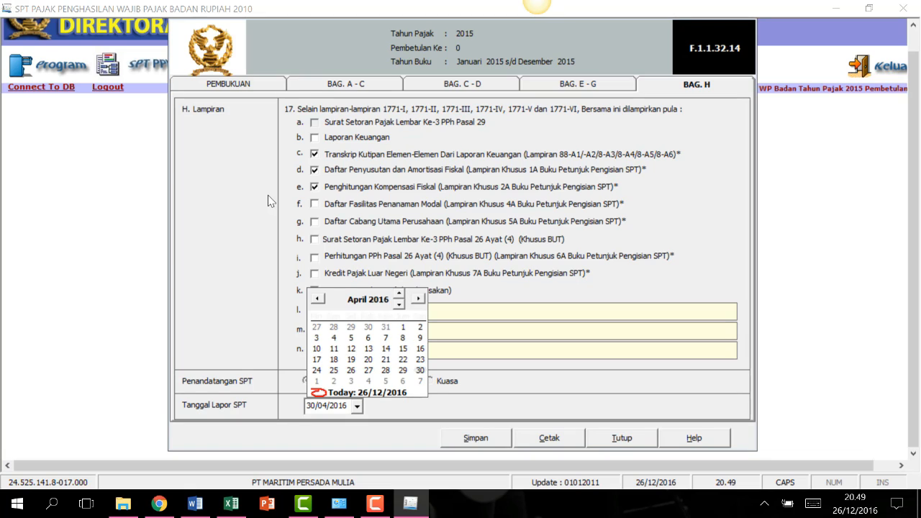
left_click(386, 299)
left_click(435, 402)
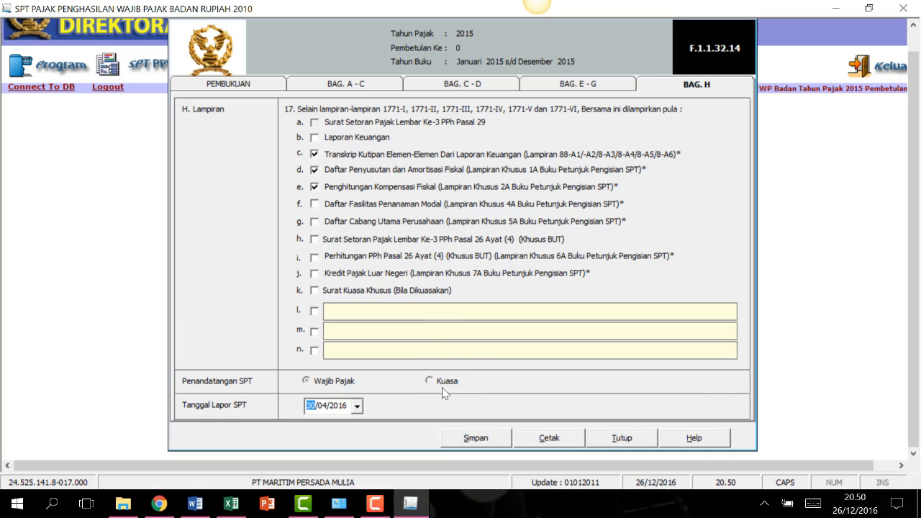
Save the return and close its form.
left_click(479, 444)
left_click(487, 305)
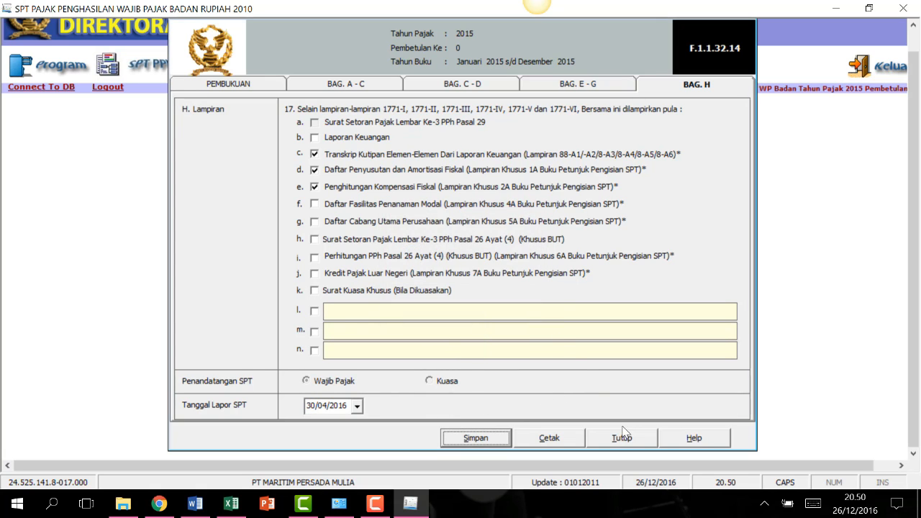
left_click(622, 437)
left_click(152, 70)
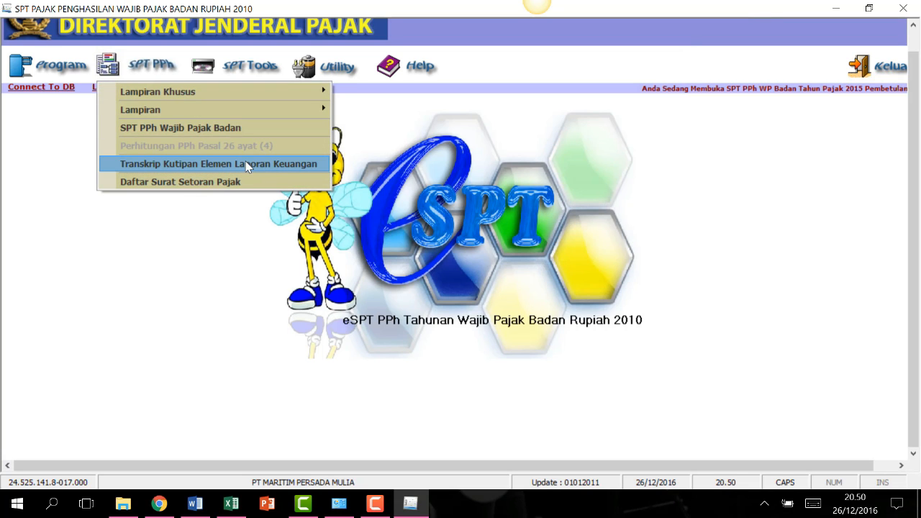
Open the financial-statement transcript and enter cash 1.450.000.000 and receivables 1.310.000.000.
left_click(252, 168)
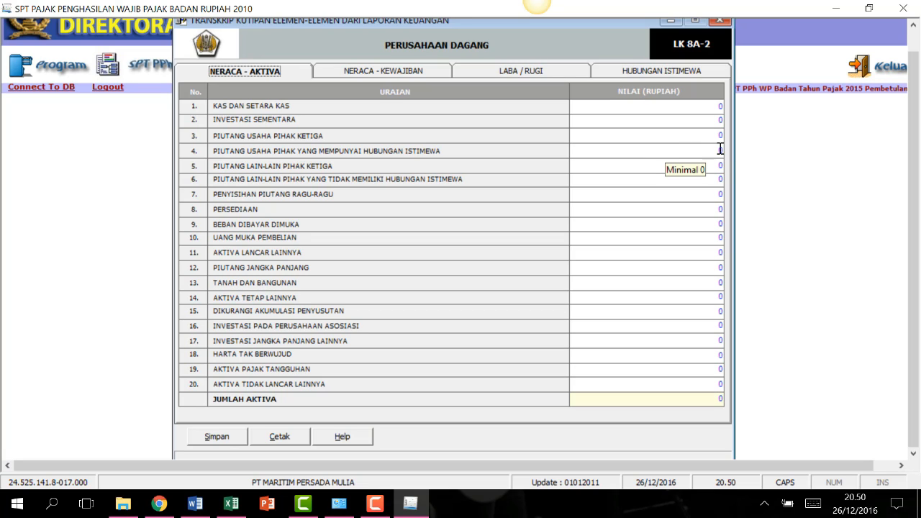
left_click(712, 107)
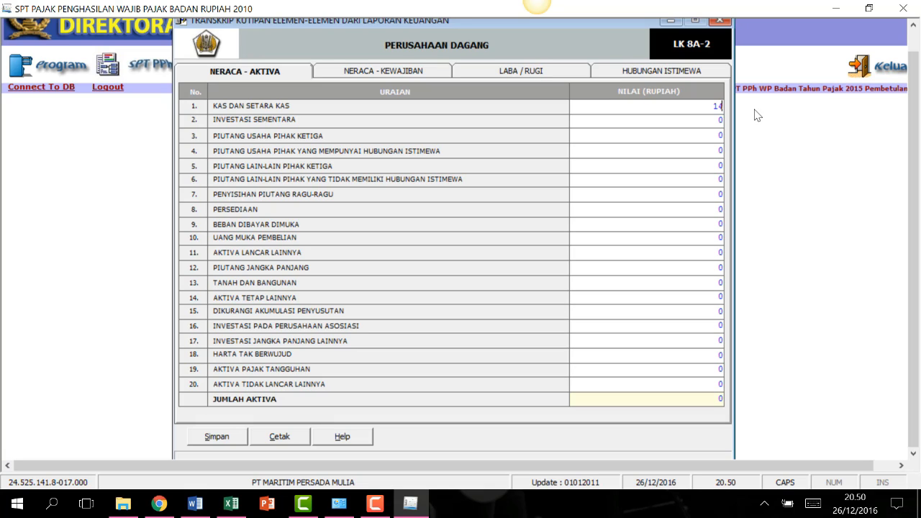
type("1.450.000.000")
left_click(717, 140)
type("13100000000")
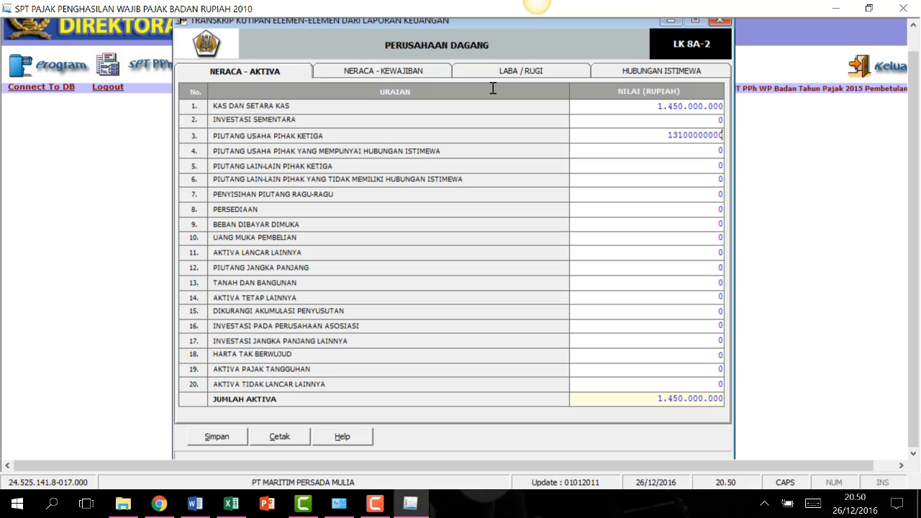
left_click(705, 206)
left_click(721, 136)
key("BackSpace")
left_click(708, 195)
Enter inventory 8.490.000.000, prepaid 571.000.000, land/buildings 3.220.000.000 and depreciation -1.200.000.000.
left_click(670, 209)
type("8490000000")
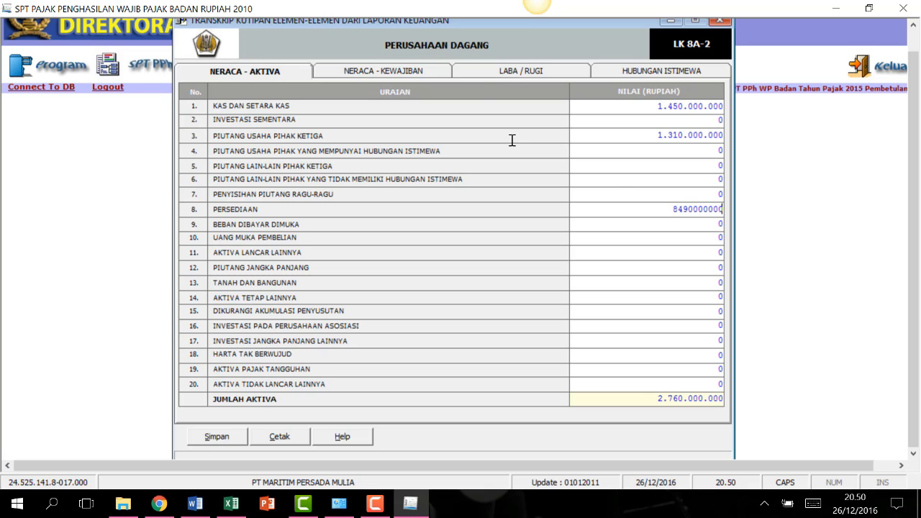
left_click(699, 226)
type("571000000")
left_click(579, 283)
type("3.220.000.000")
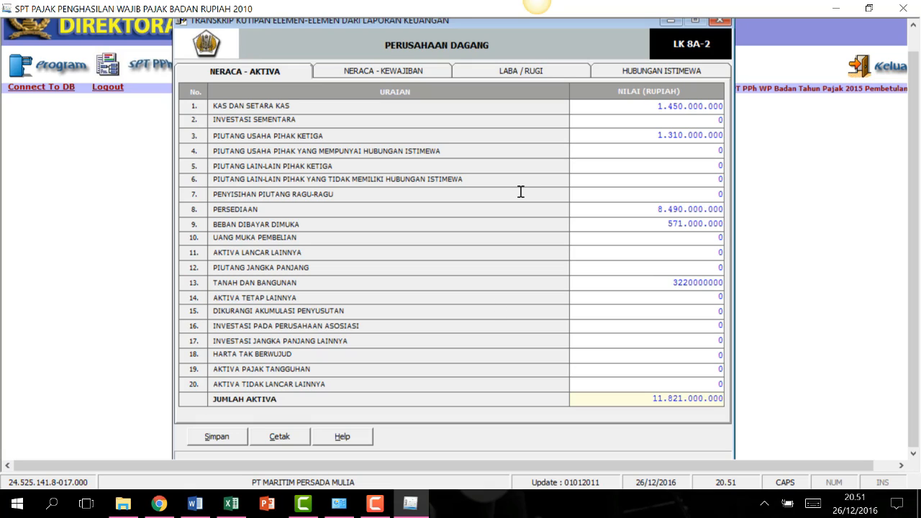
left_click(703, 311)
type("-1200000000")
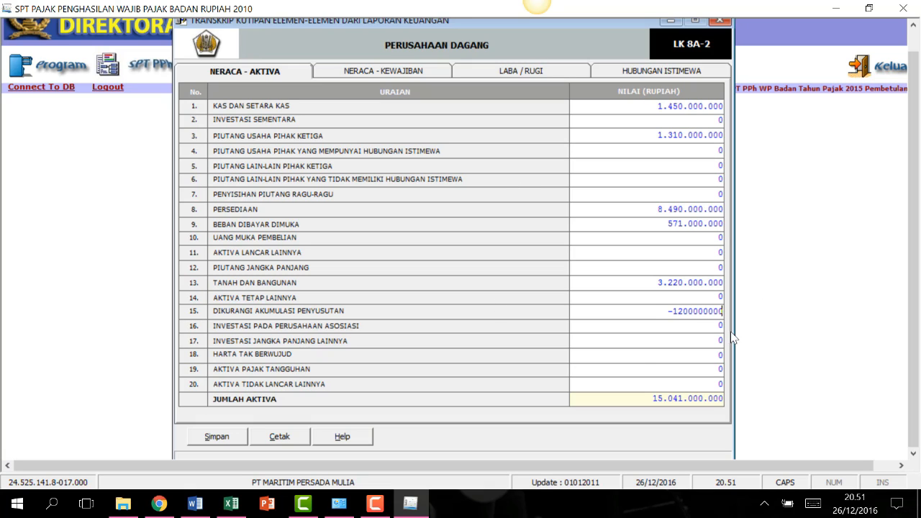
left_click(653, 334)
left_click(375, 504)
left_click(876, 115)
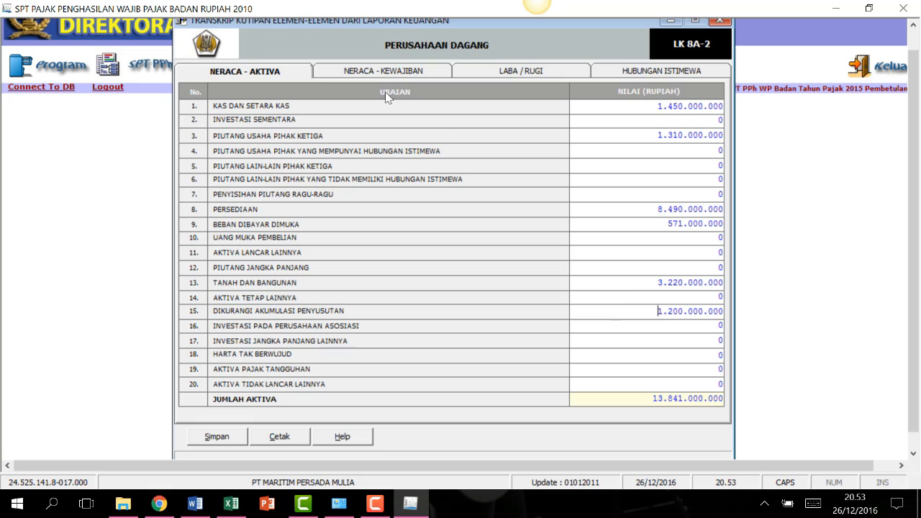
Enter liabilities 2.820.000.000, 423.000.000, 1.423.000.000, 1.600.000.000 and 1.177.000.000.
left_click(384, 72)
left_click(711, 107)
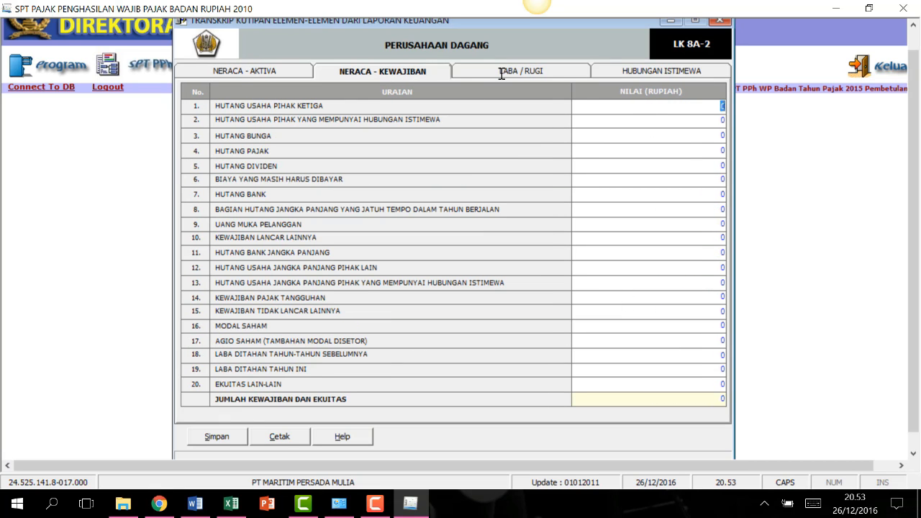
type("2.820.000.000")
key("Tab")
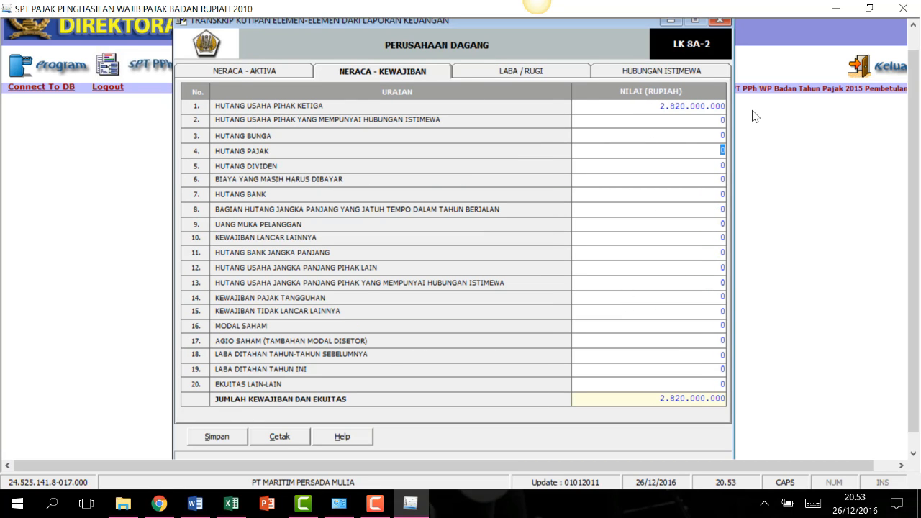
type("423000000")
key("Tab")
key("Tab")
type("1.423.000.000")
key("Tab")
type("1600000000")
key("Tab")
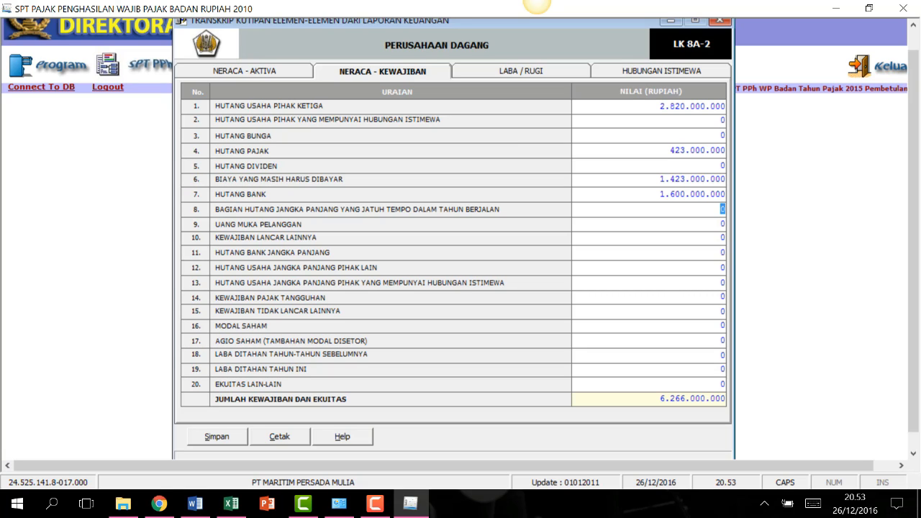
key("Tab")
key("Tab")
type("1.177.000.000")
key("Tab")
Enter share capital 5.000.000.000 and retained earnings 340.000.000 and 1.058.000.000.
left_click(627, 326)
type("50000000")
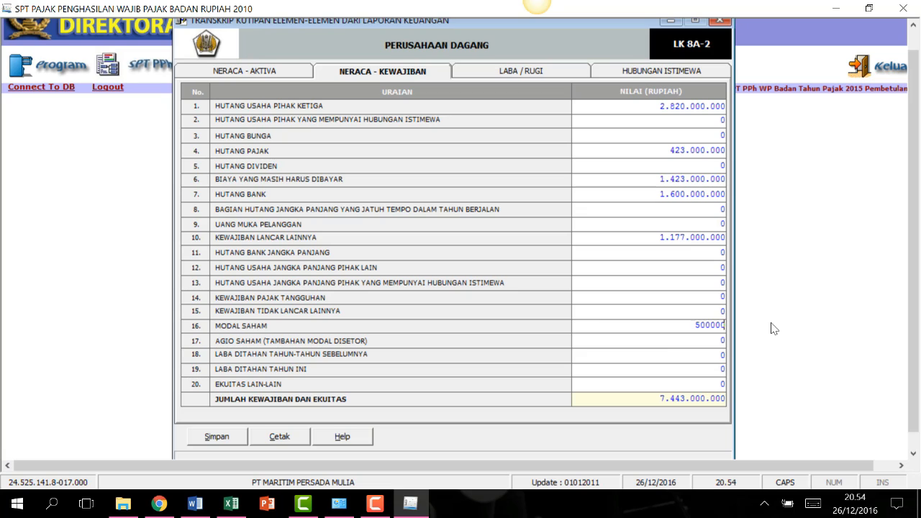
key("BackSpace")
key("BackSpace")
key("BackSpace")
key("BackSpace")
type("000000")
key("Tab")
key("Tab")
type("340000000")
key("Tab")
type("1.058.000.000")
key("Tab")
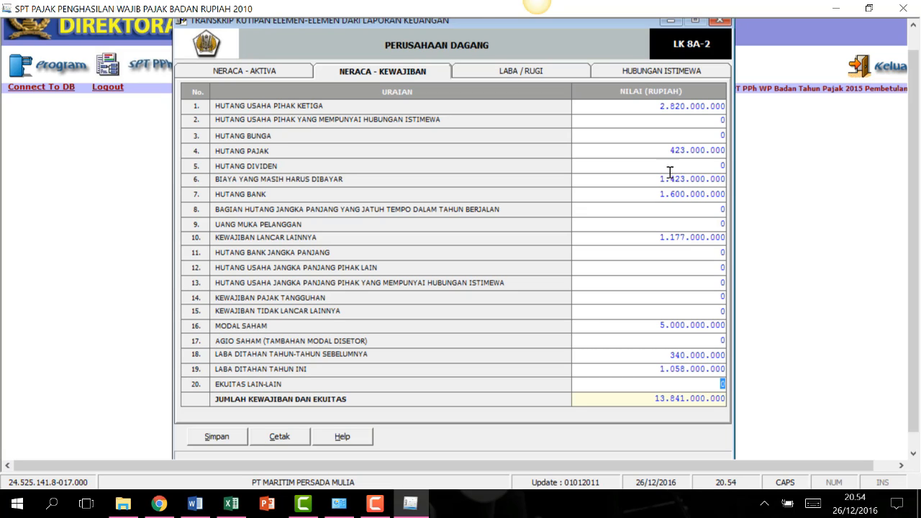
Enter sales 23.835.000.000, purchases 23.626.000.000, opening stock 5.250.000.000 and closing stock 8.490.000.000.
left_click(513, 72)
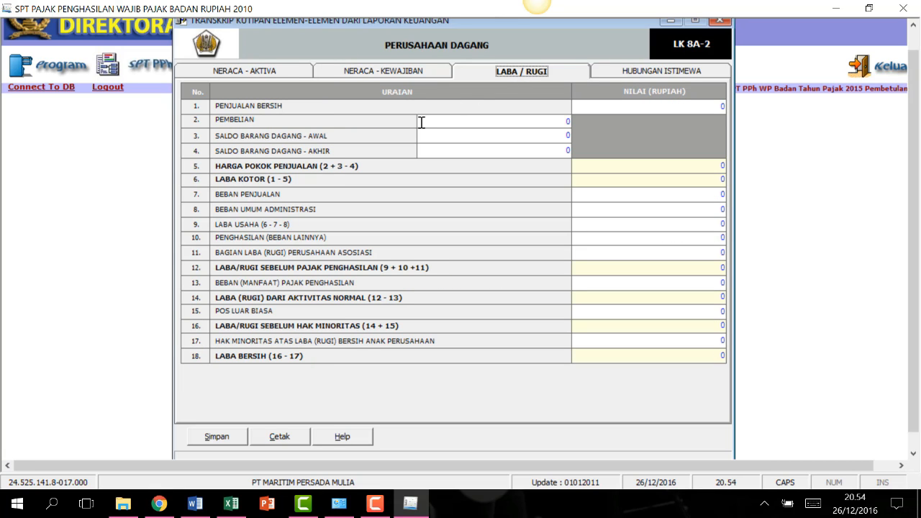
left_click(707, 105)
type("23835000000")
key("Tab")
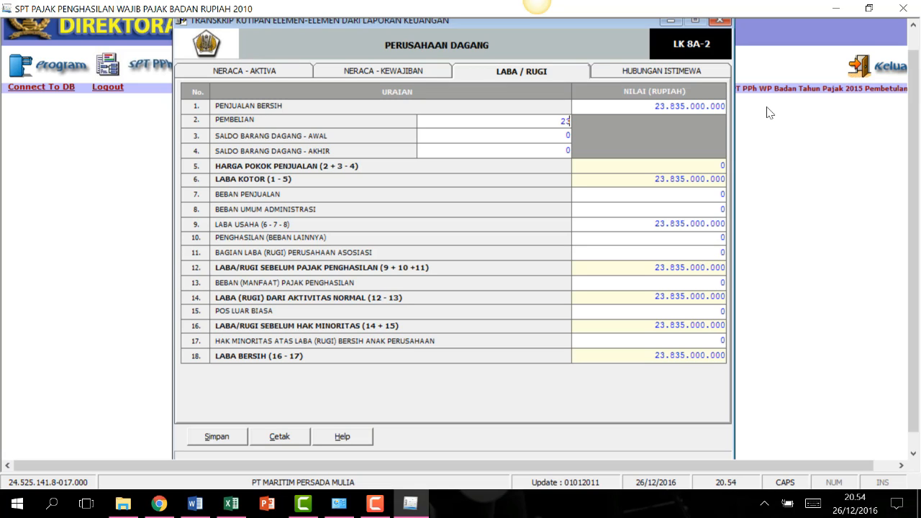
type("23.626.000.000")
key("Tab")
type("5.250.000.000")
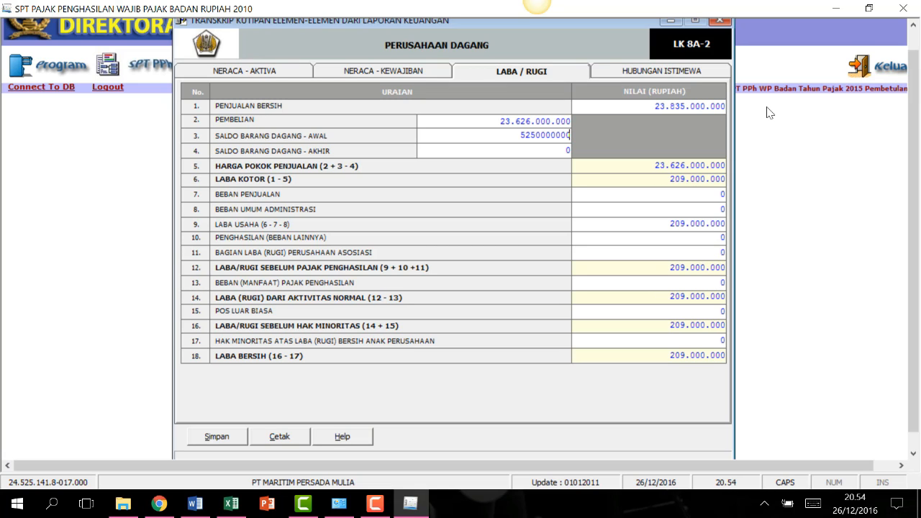
key("Tab")
type("8490000000")
key("Tab")
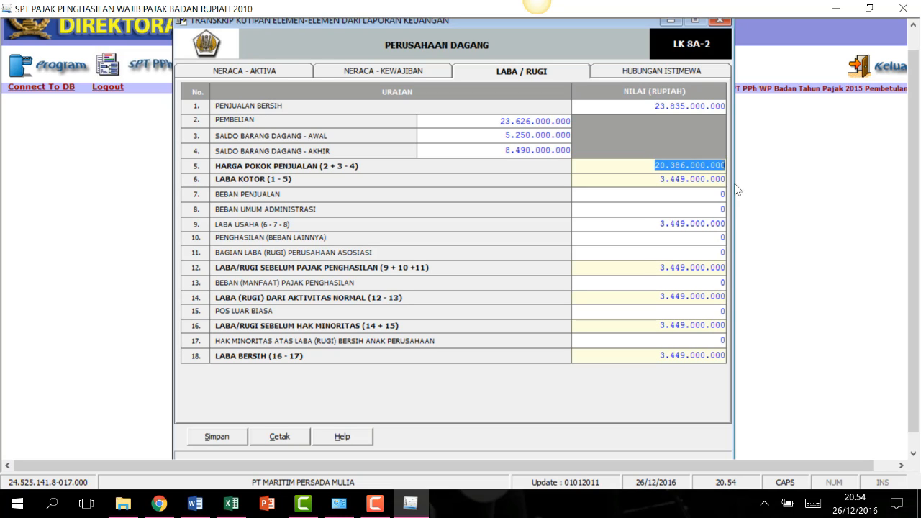
Enter selling expenses 721.000.000, administrative expenses 1.696.000.000 and other income 26.000.000.
left_click(714, 194)
type("721000000")
key("Tab")
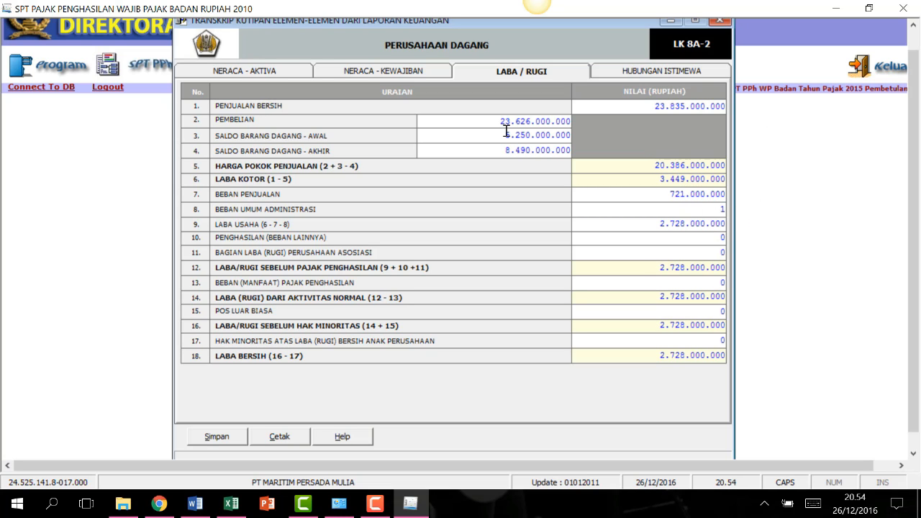
type("1696000000")
key("Tab")
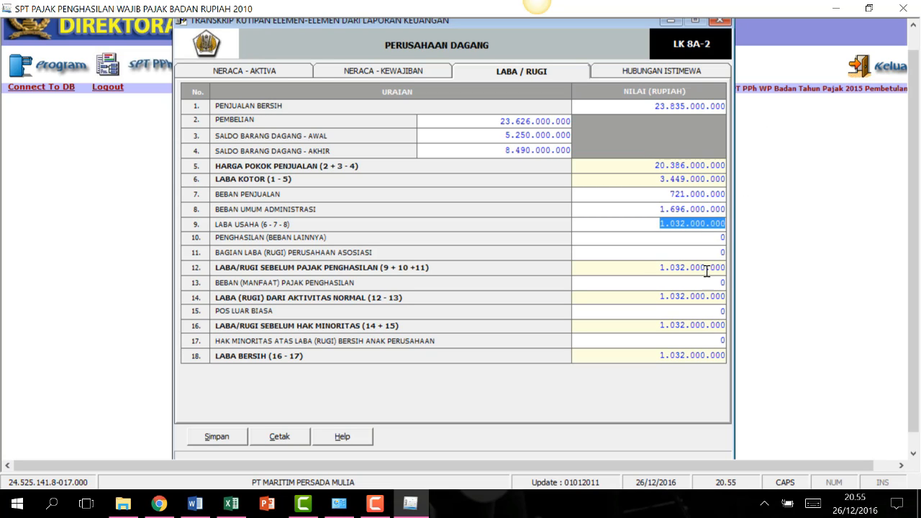
key("Tab")
type("26000000")
key("Tab")
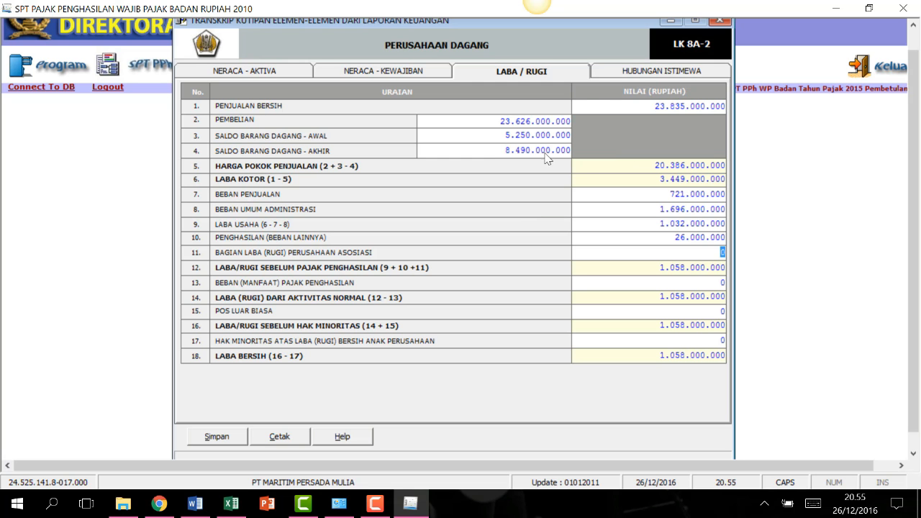
Check the related-party tab, then save and close the financial transcript.
left_click(629, 70)
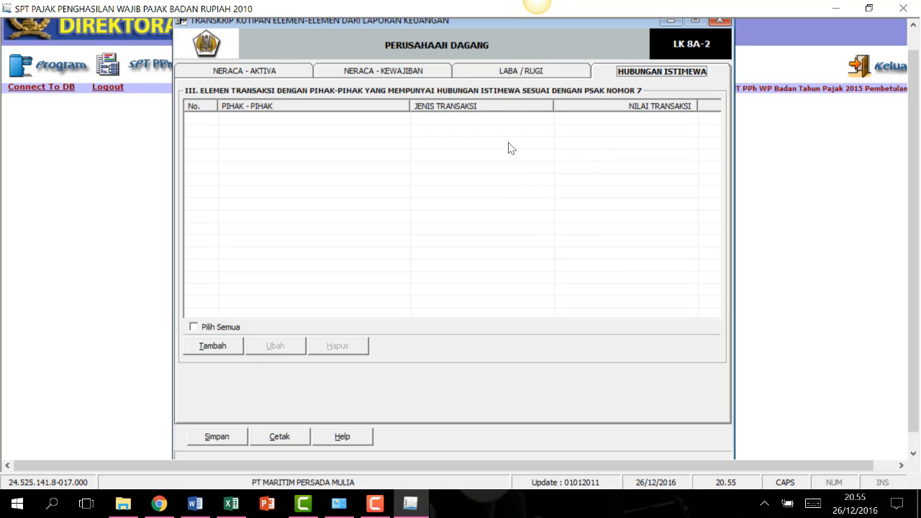
left_click(530, 71)
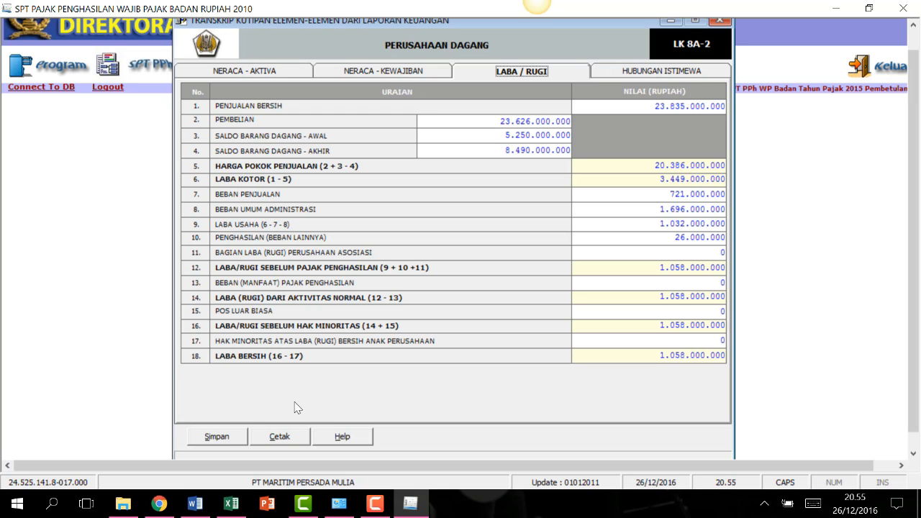
left_click(218, 436)
left_click(446, 307)
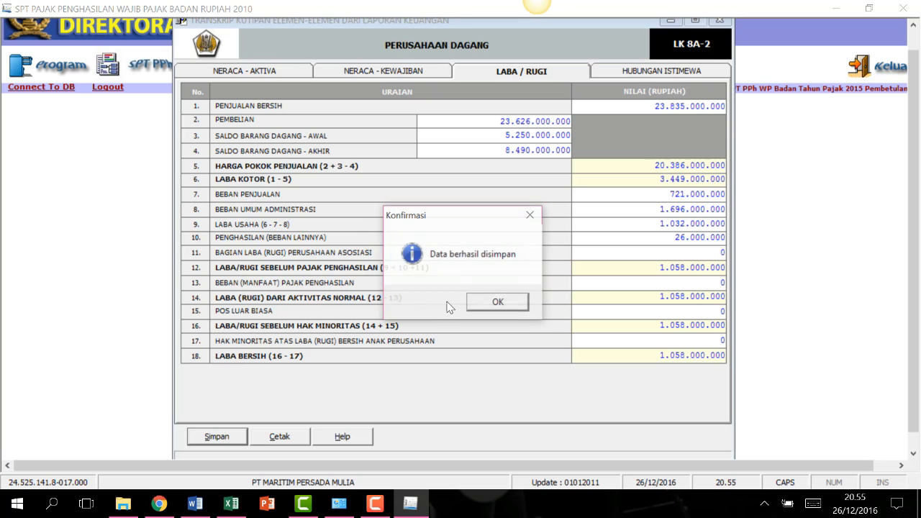
left_click(494, 305)
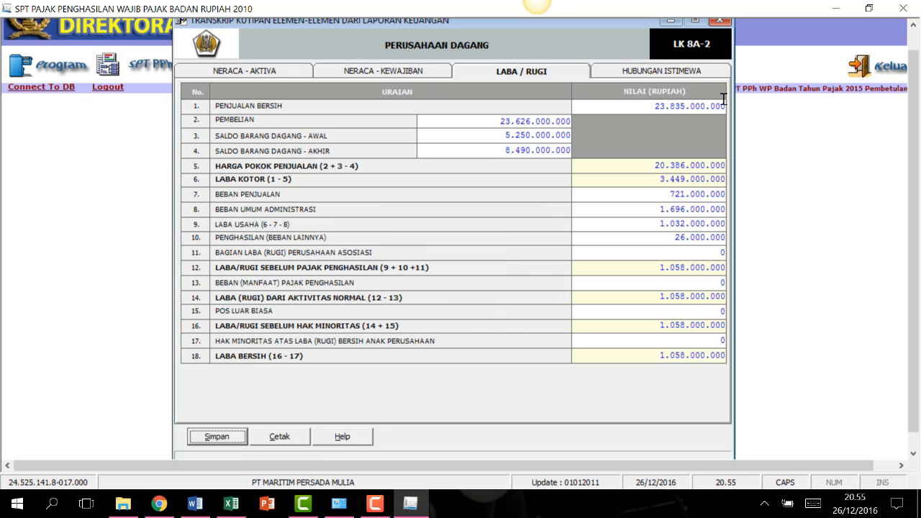
left_click(718, 19)
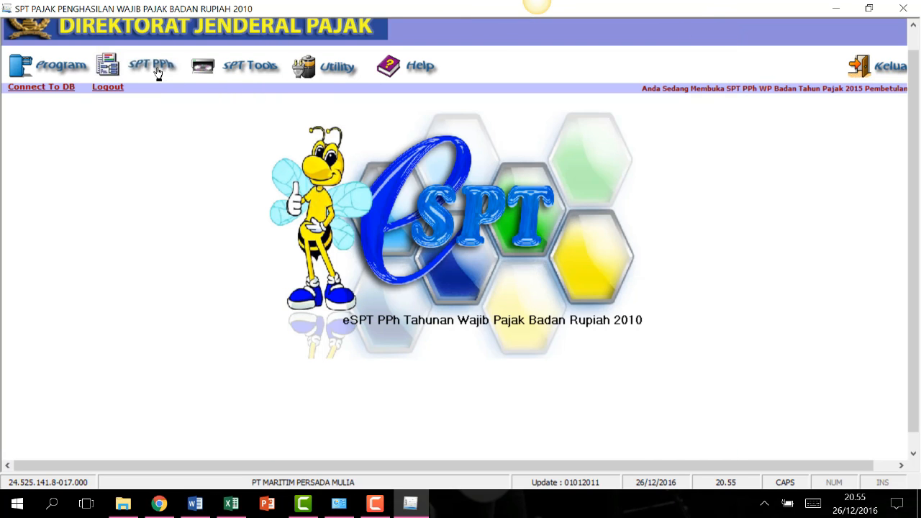
Open the SPT PPh Wajib Pajak Badan return and review sections A–C through H.
left_click(105, 50)
left_click(177, 130)
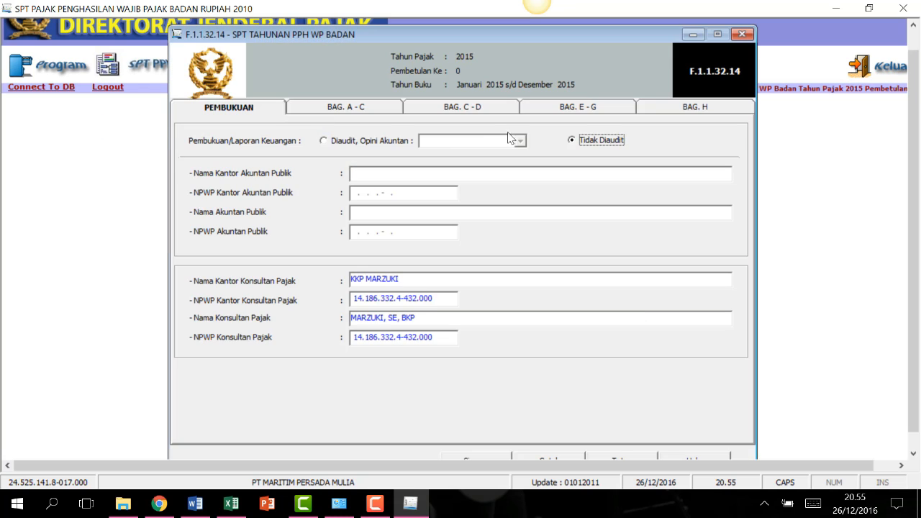
left_click(377, 108)
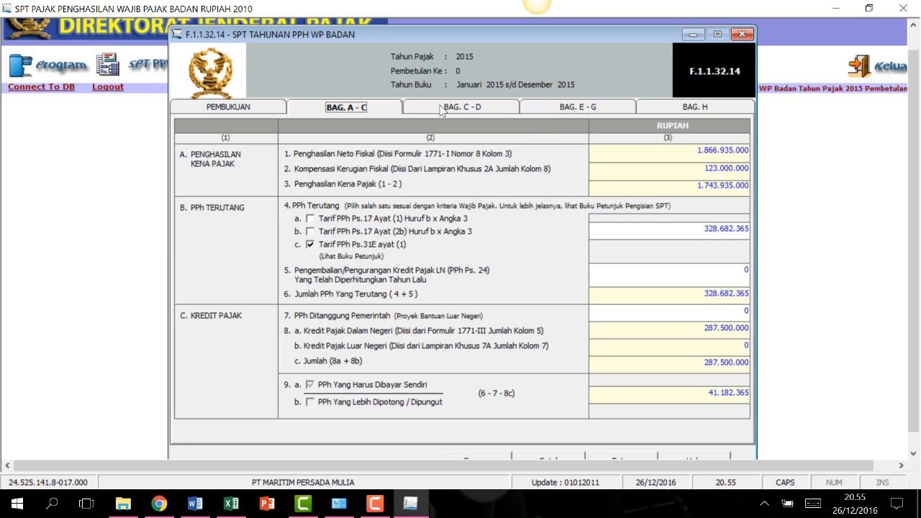
left_click(442, 108)
left_click(551, 110)
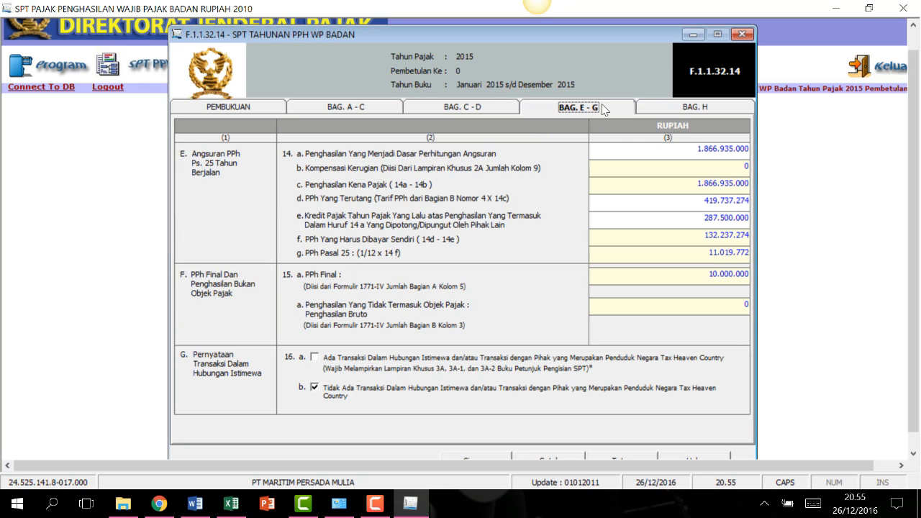
left_click(471, 113)
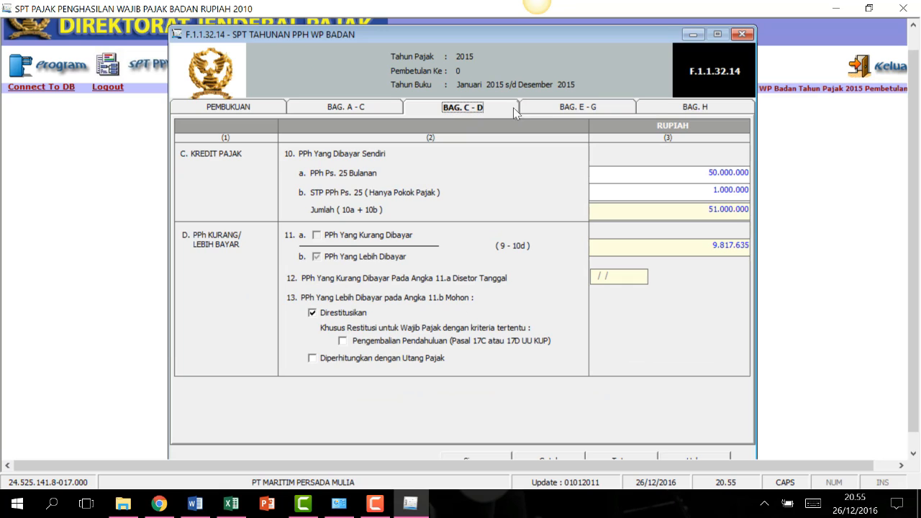
left_click(567, 110)
left_click(674, 108)
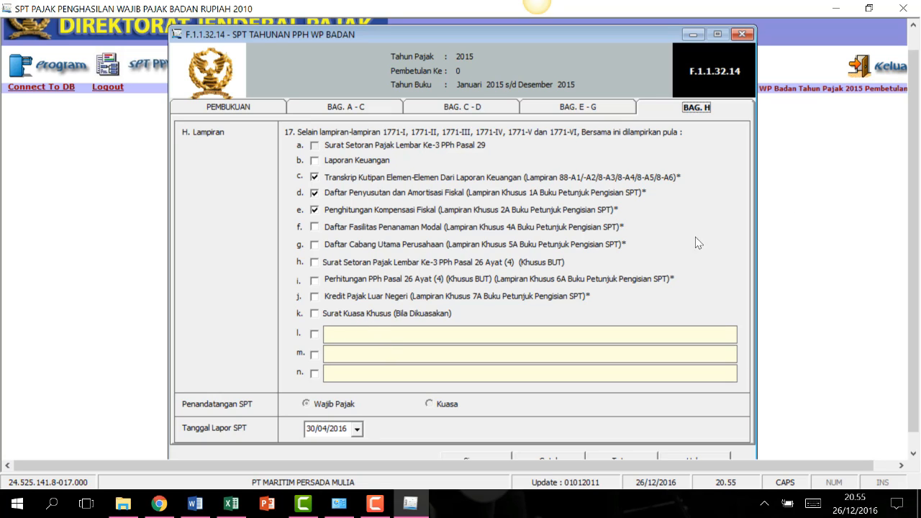
left_click_drag(919, 181, 920, 203)
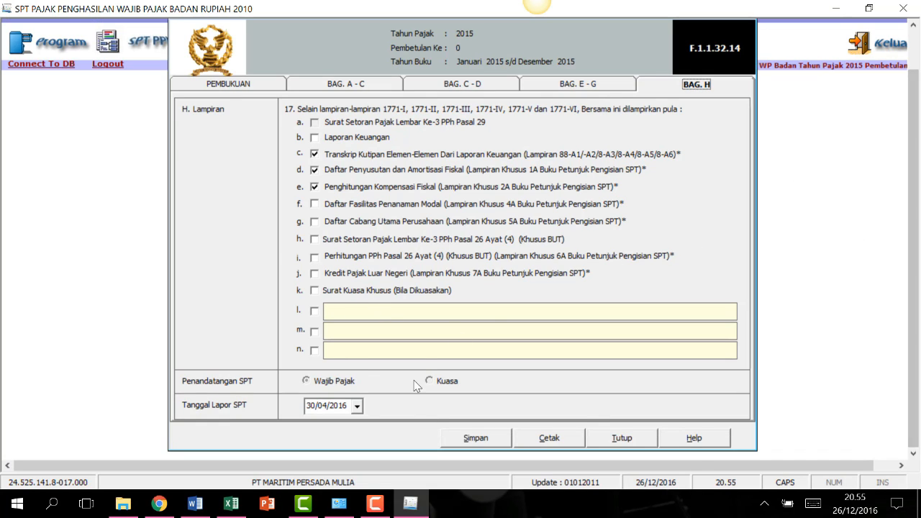
Save the annual return and close its form.
left_click(475, 440)
left_click(502, 307)
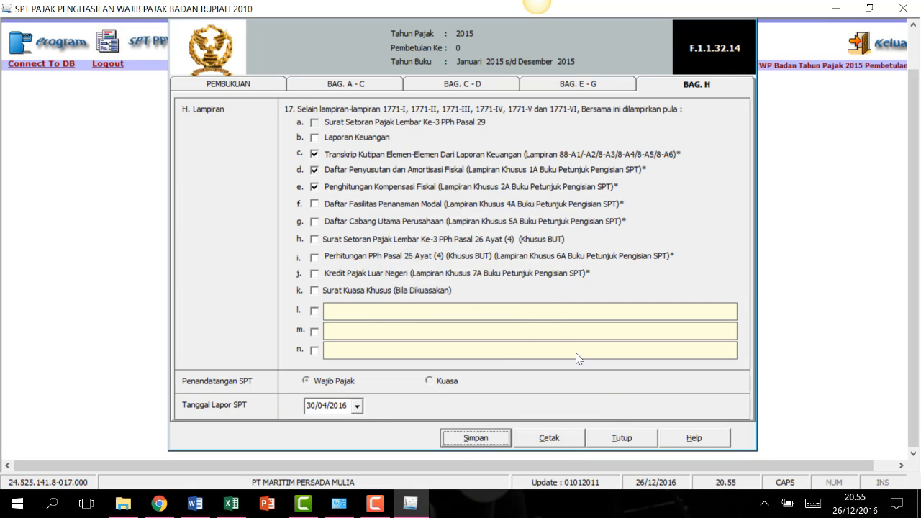
left_click(614, 438)
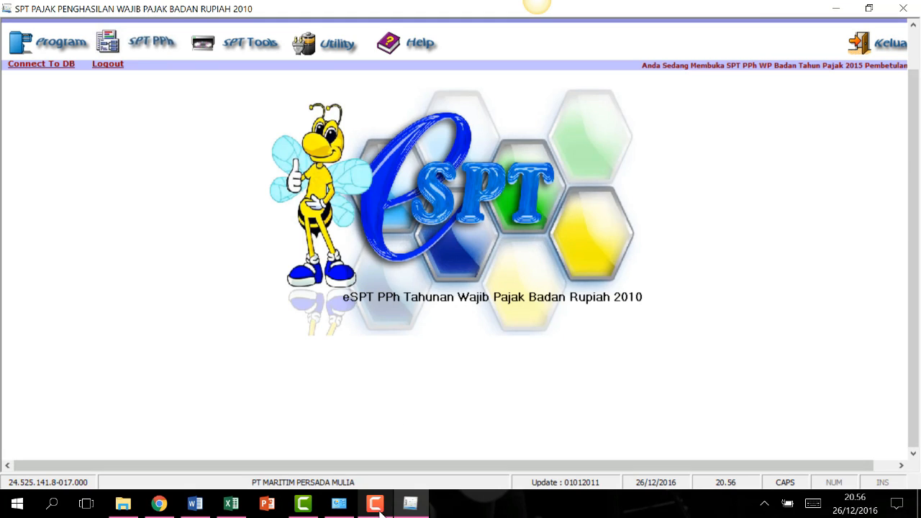
left_click(375, 504)
Start Lapor Data and select the 2015 F113214 return for reporting.
left_click(859, 203)
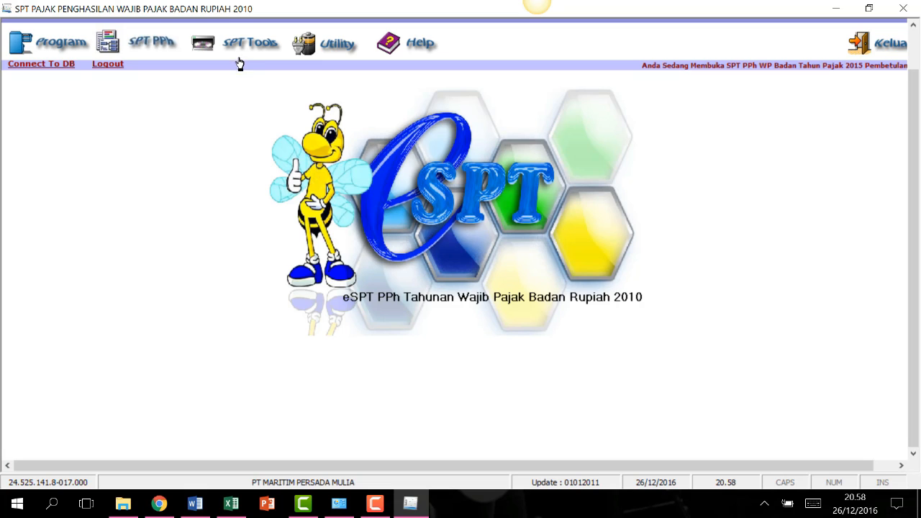
left_click(158, 38)
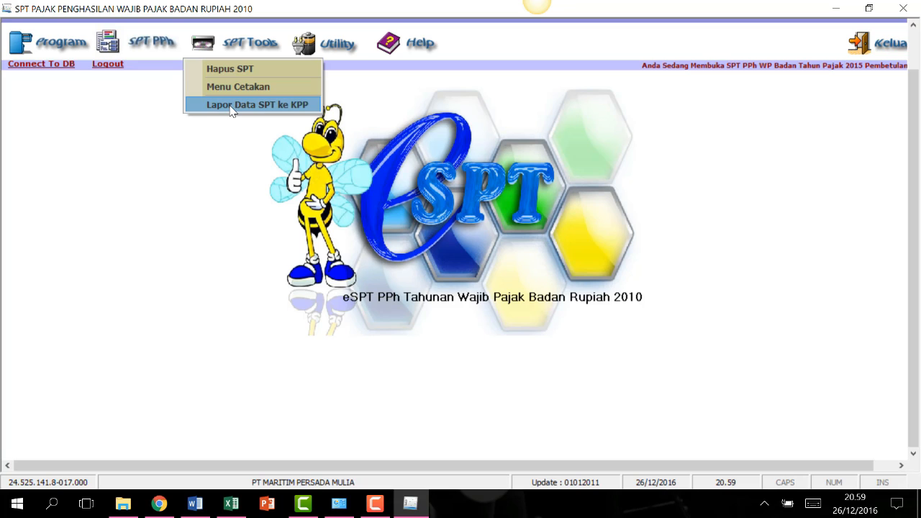
left_click(265, 108)
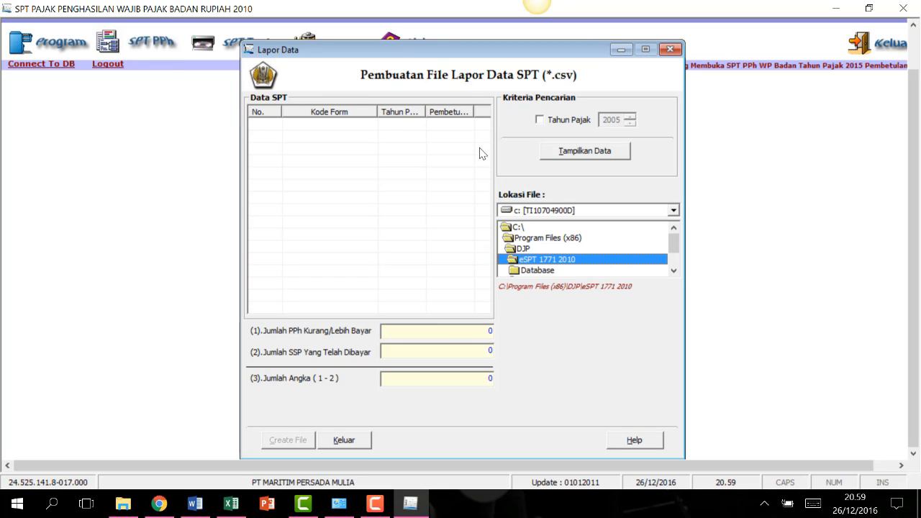
left_click(550, 124)
left_click(632, 123)
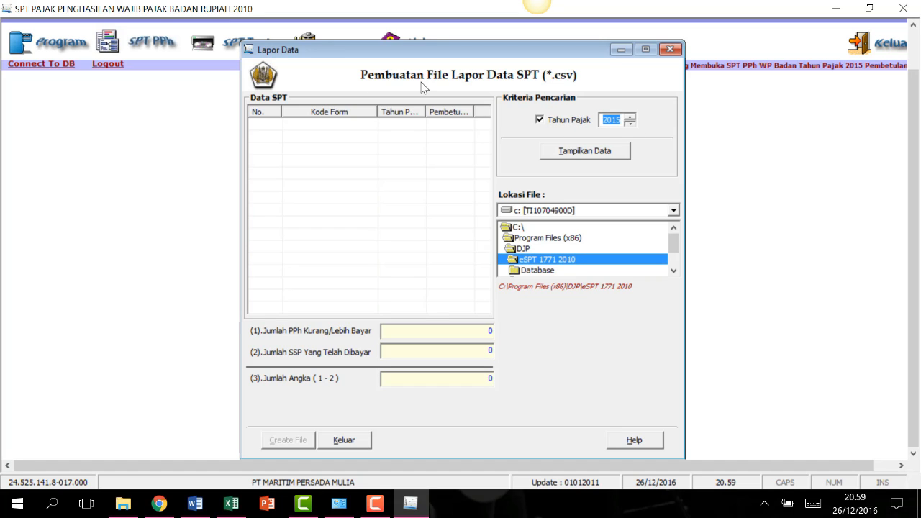
left_click(621, 154)
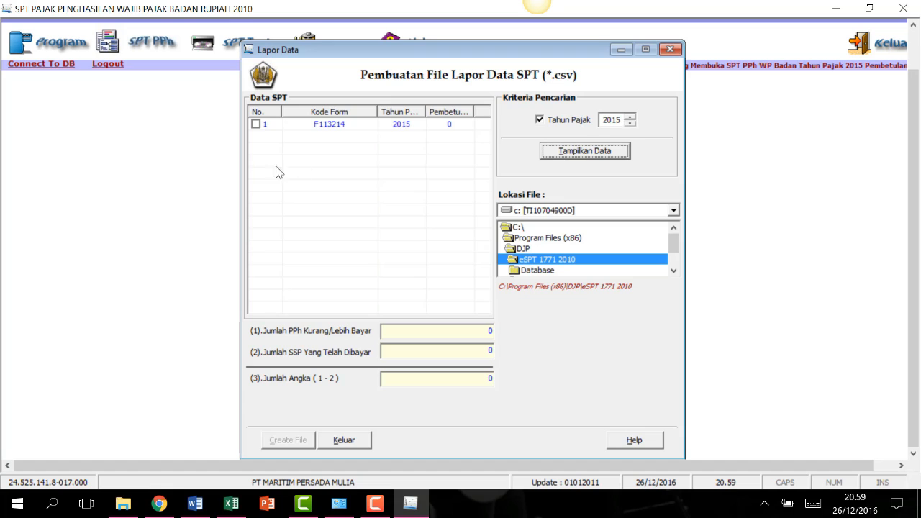
left_click(256, 124)
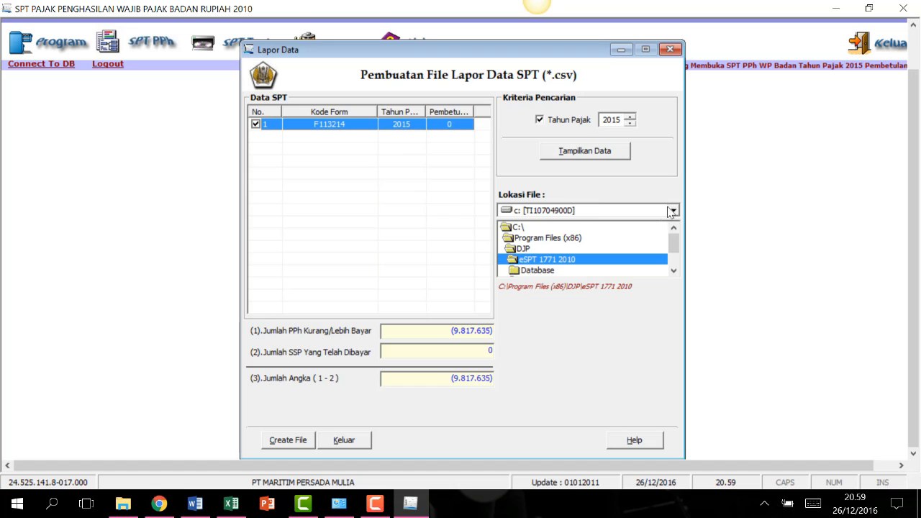
Create the CSV report in D:\00.PPH BADAN\csv and close the reporting window.
left_click(451, 147)
left_click(650, 210)
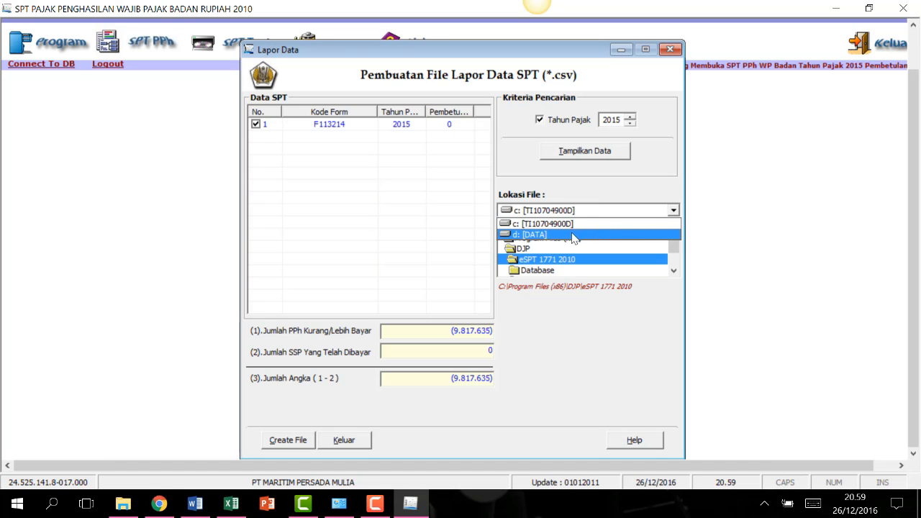
left_click(531, 235)
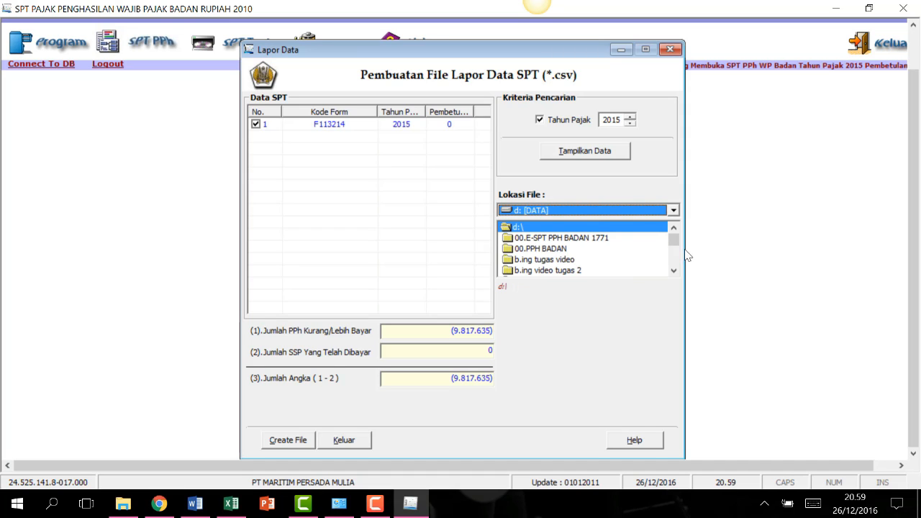
left_click_drag(674, 242, 673, 234)
double_click(538, 250)
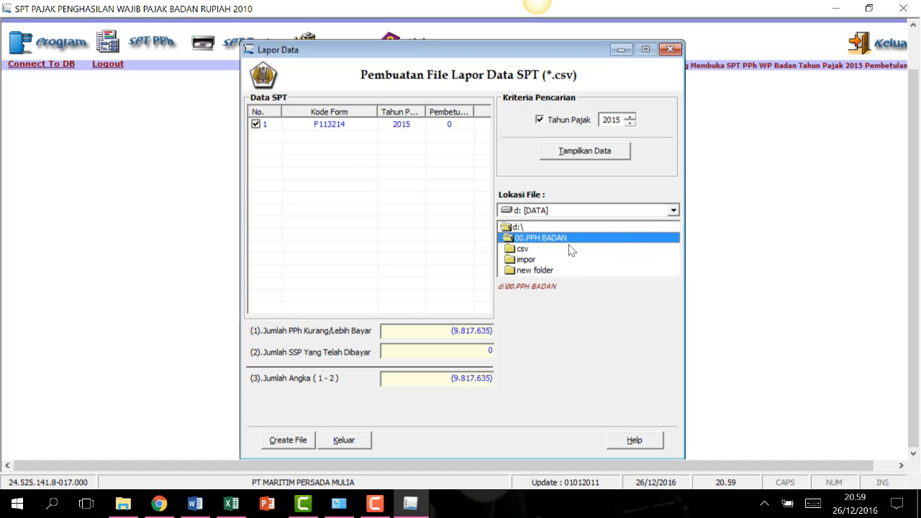
double_click(523, 252)
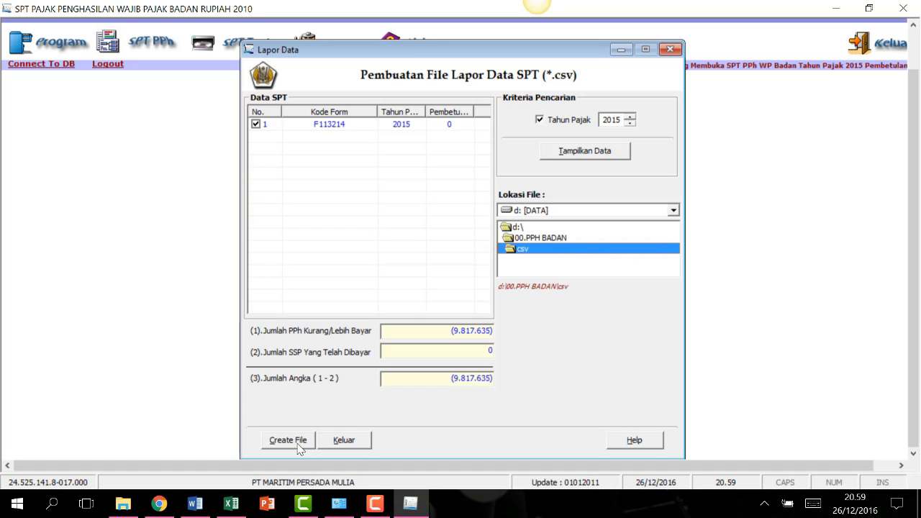
left_click(299, 441)
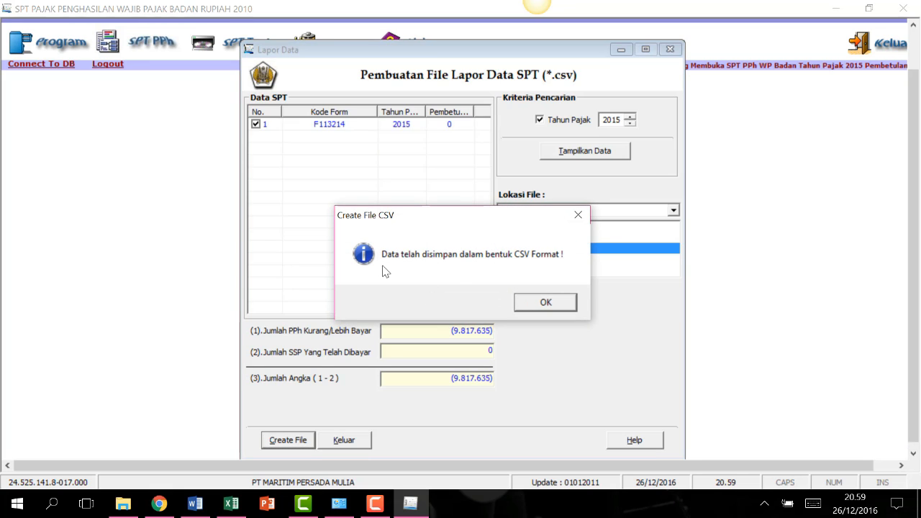
left_click(545, 303)
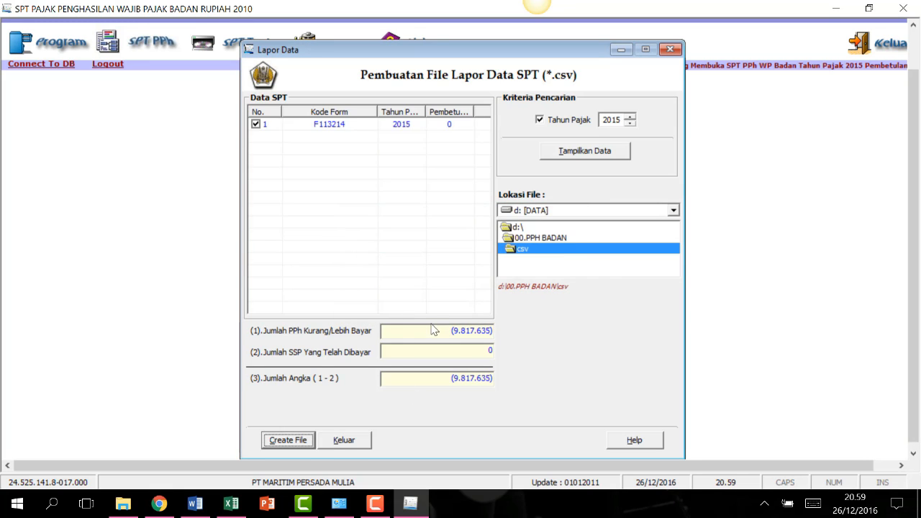
left_click(344, 440)
Confirm the 5 KB exported CSV in 00.PPH BADAN\csv, widening columns to show its full name.
left_click(123, 503)
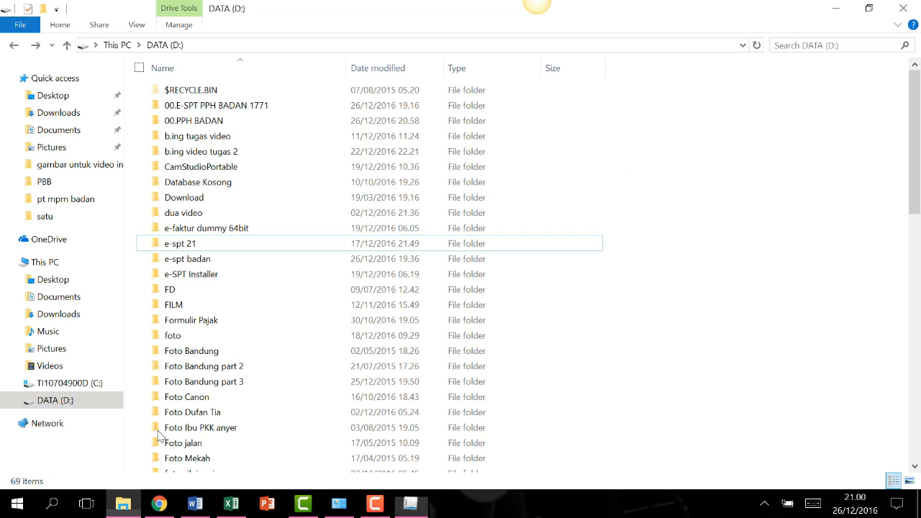
double_click(228, 122)
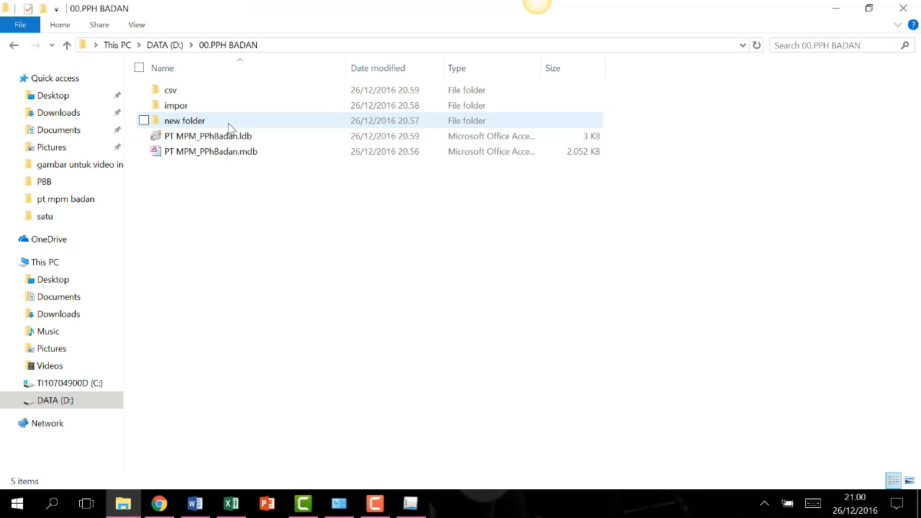
double_click(233, 90)
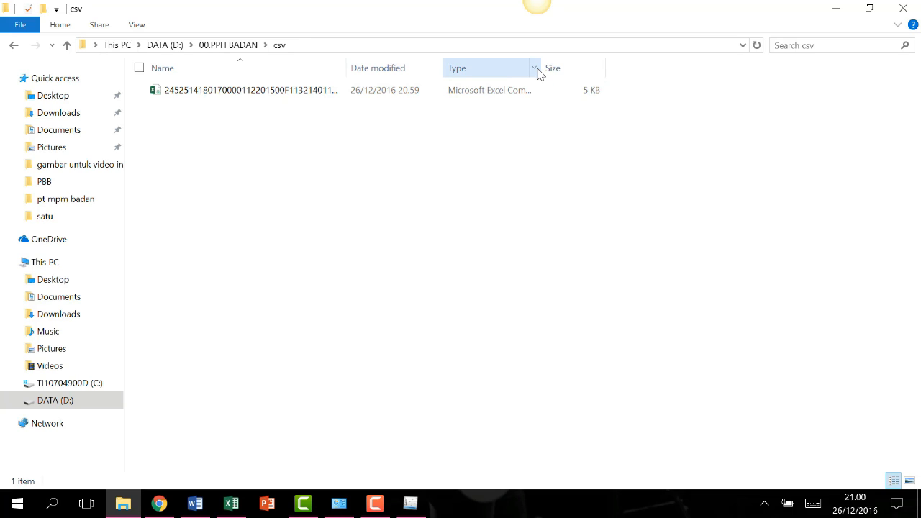
left_click_drag(541, 71, 646, 70)
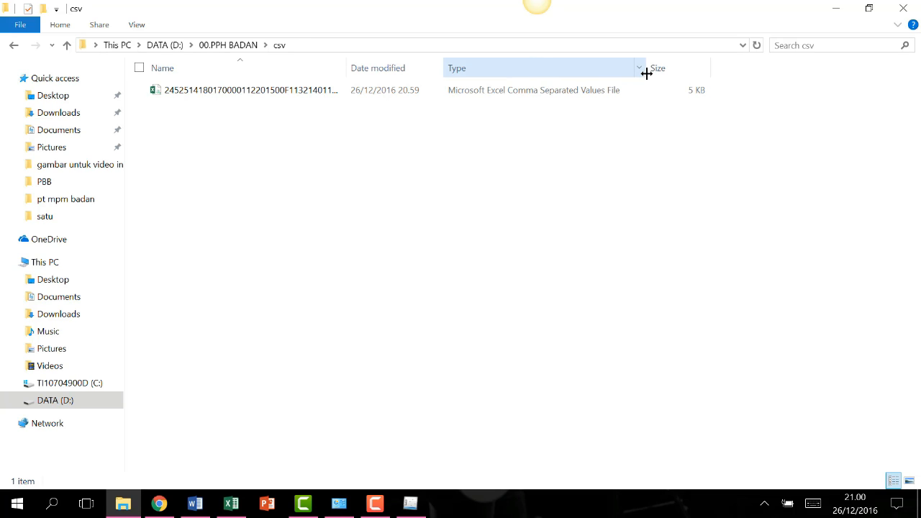
left_click_drag(346, 69, 395, 73)
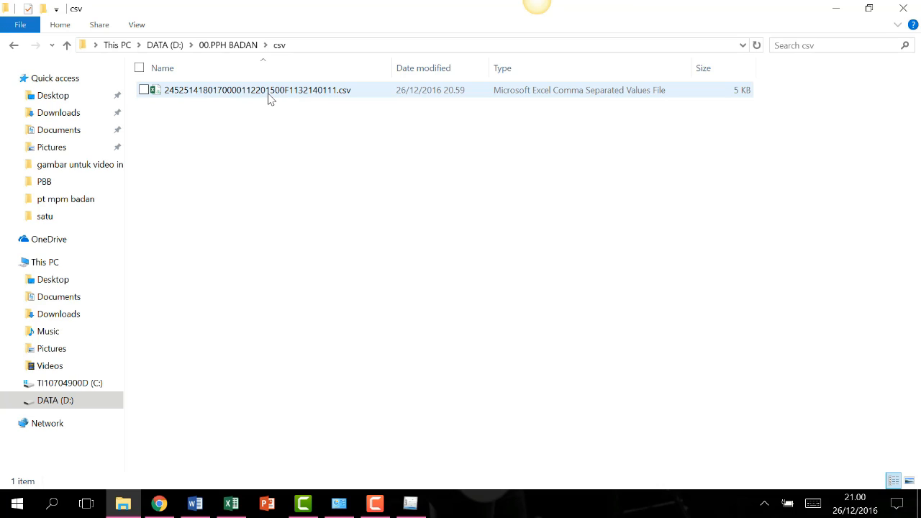
left_click(213, 92)
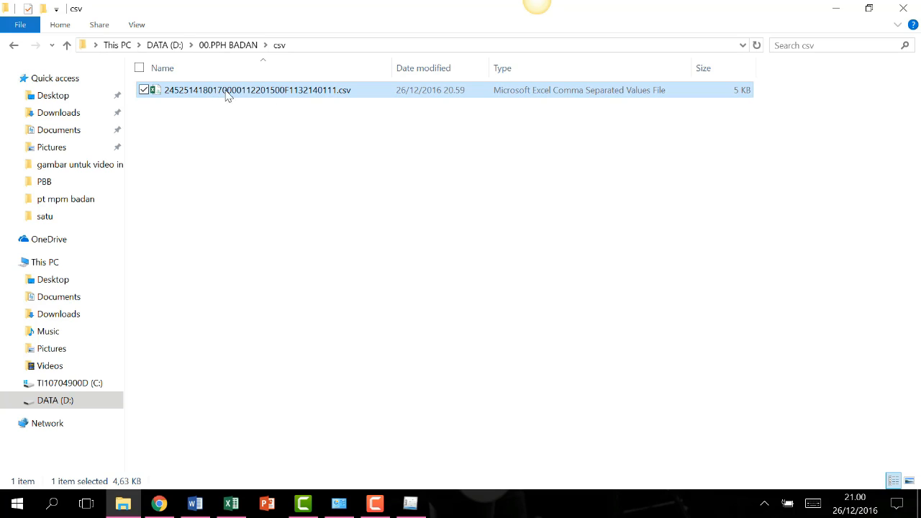
left_click(297, 137)
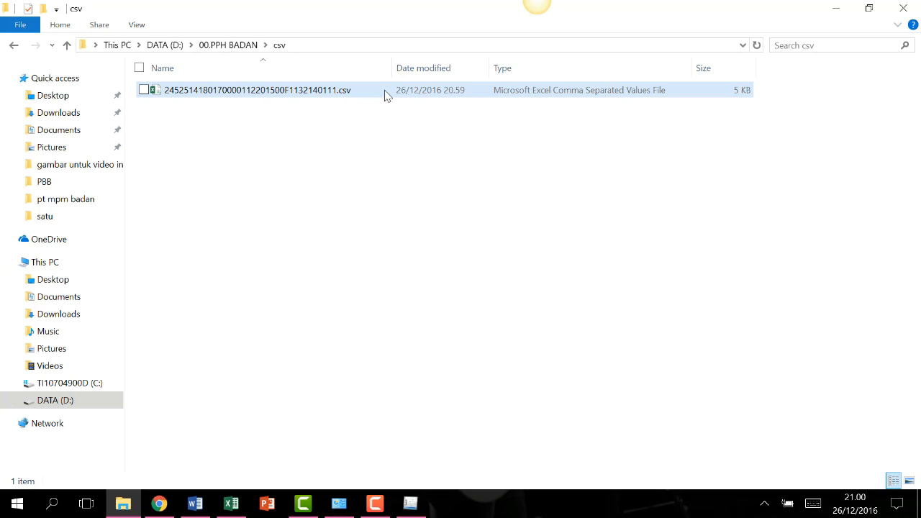
left_click(68, 263)
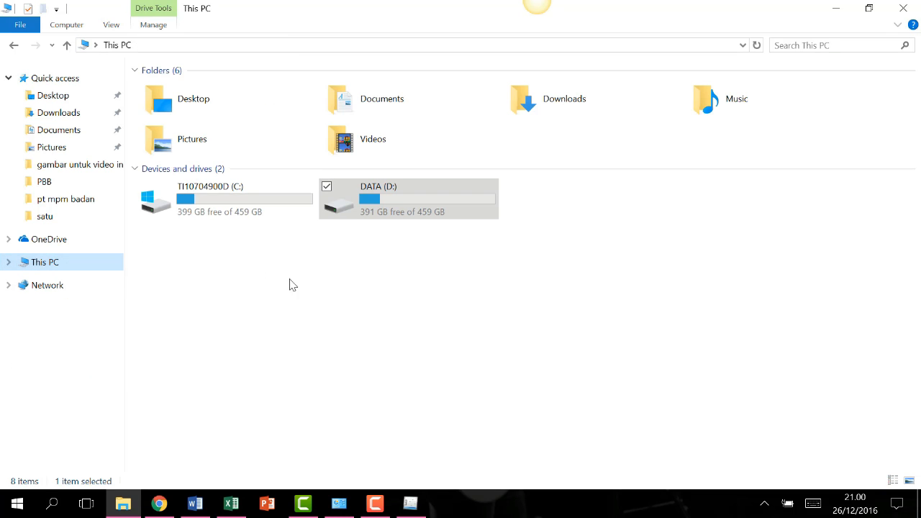
left_click(411, 502)
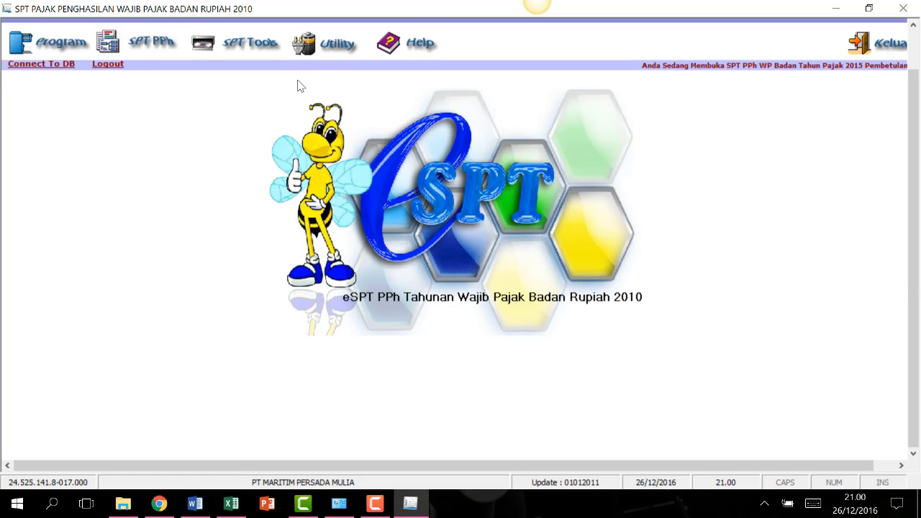
Open Utility > Impor Data with Penyusutan dan Amortisasi Fiskal Badan chosen as the import type.
left_click(265, 56)
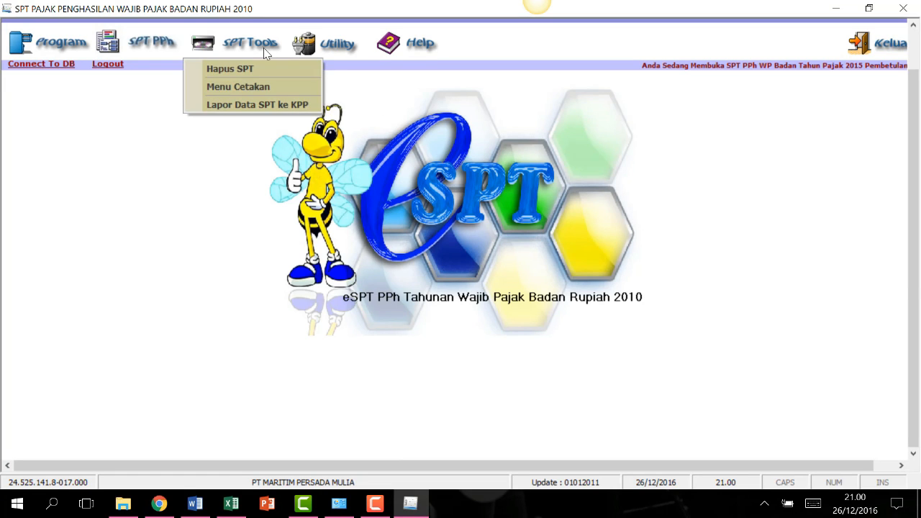
left_click(348, 41)
left_click(341, 43)
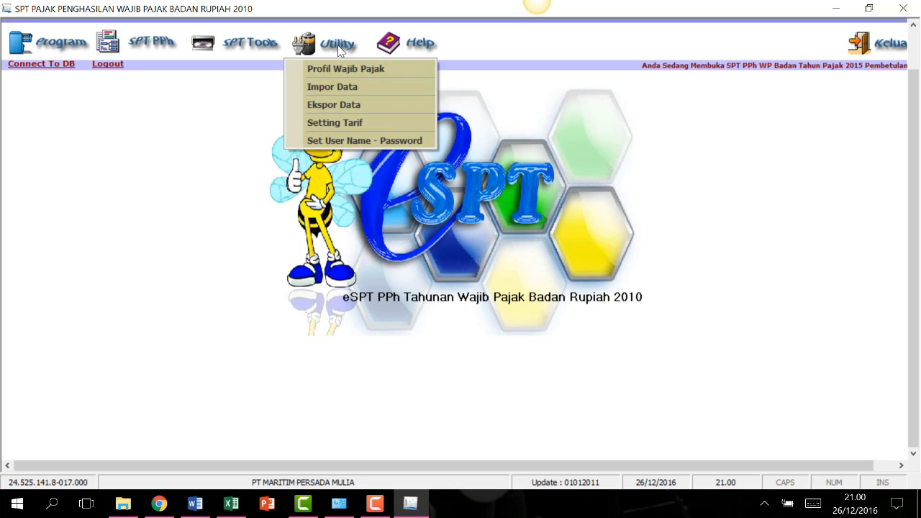
left_click(340, 87)
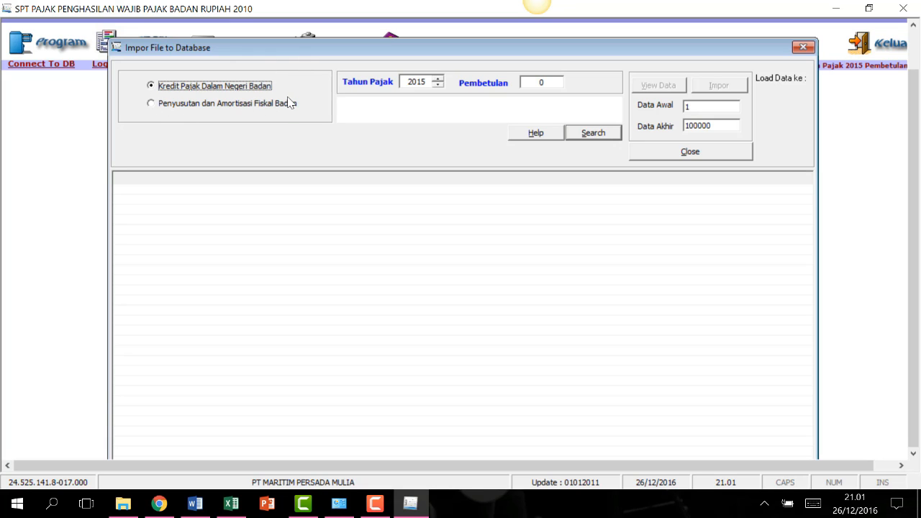
left_click(177, 105)
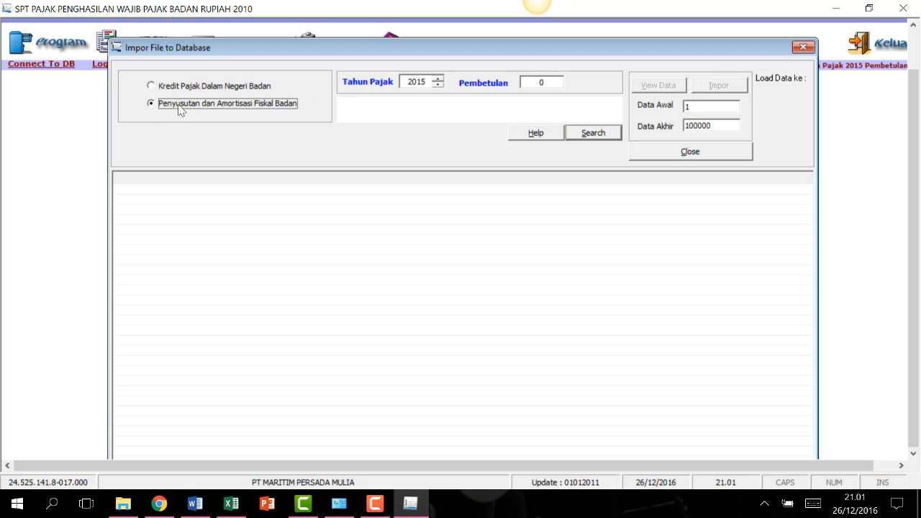
Close the Impor File to Database dialog and switch to File Explorer.
left_click_drag(306, 44, 306, 24)
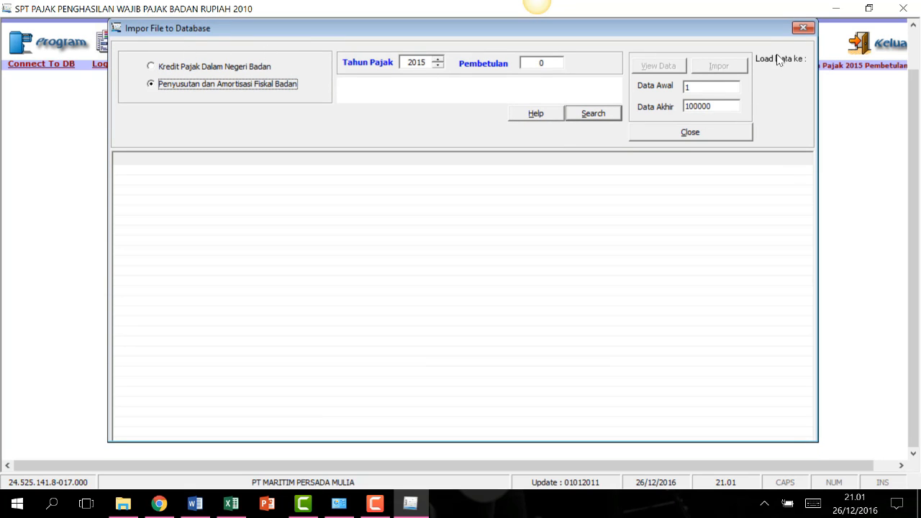
left_click(803, 28)
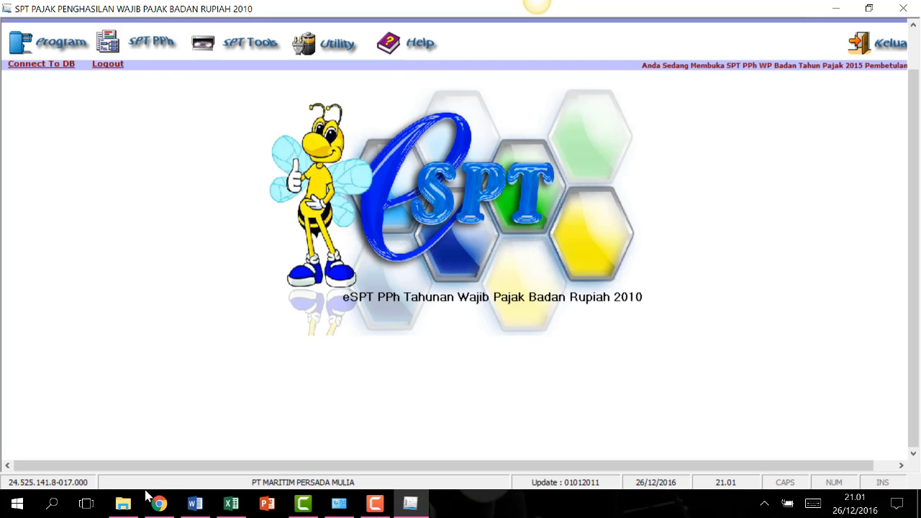
left_click(123, 503)
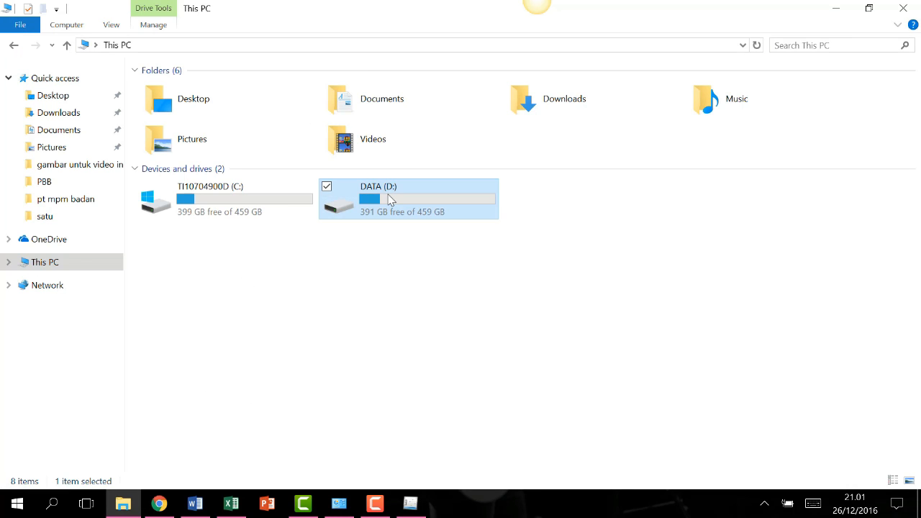
Copy the KREDIT PAJAK DALAM NEGERI and PENYUSUTAN DAN AMORTISASI CSVs from the Data Impor folder.
double_click(369, 201)
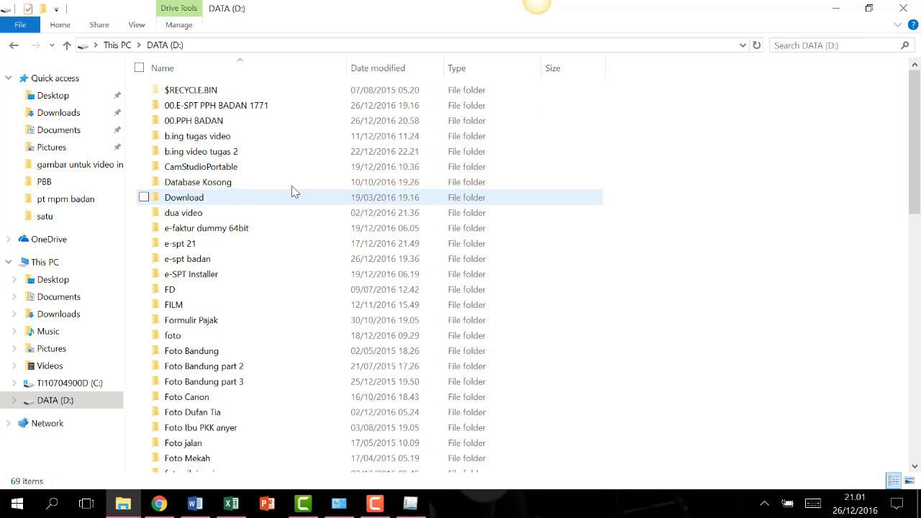
double_click(225, 107)
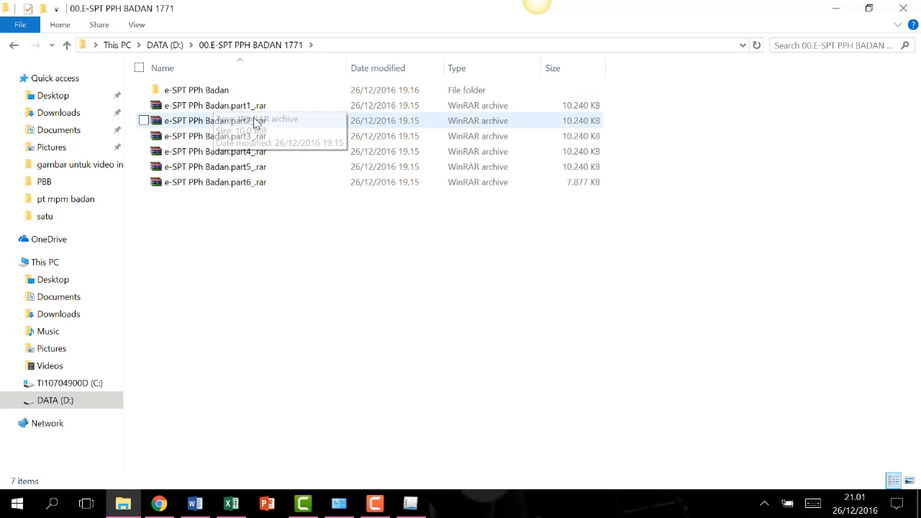
double_click(205, 96)
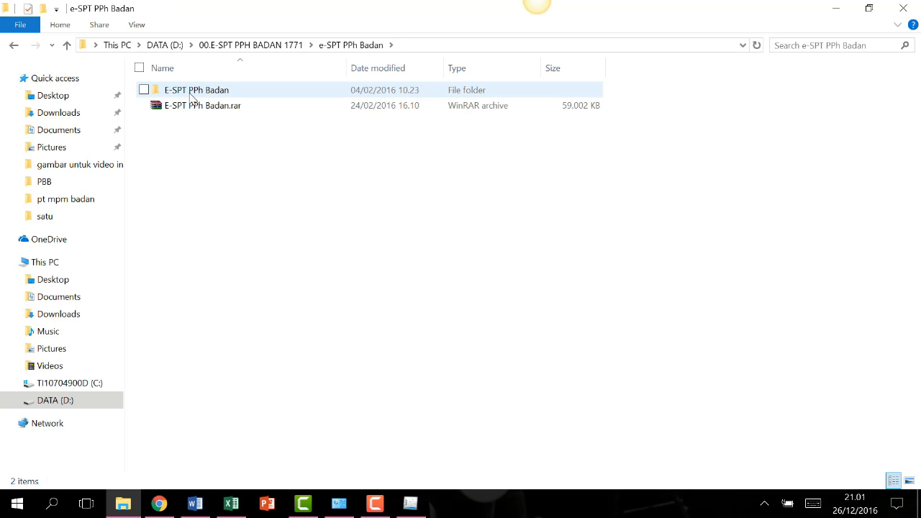
double_click(193, 97)
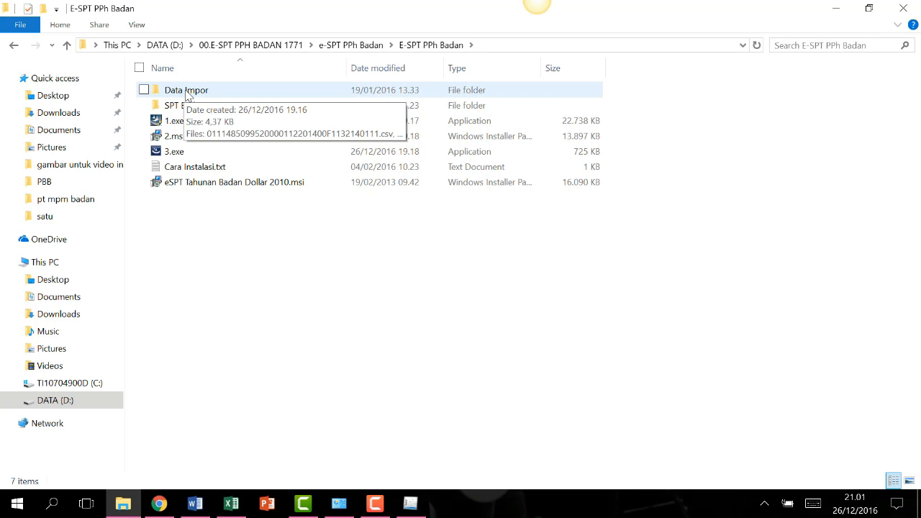
double_click(191, 95)
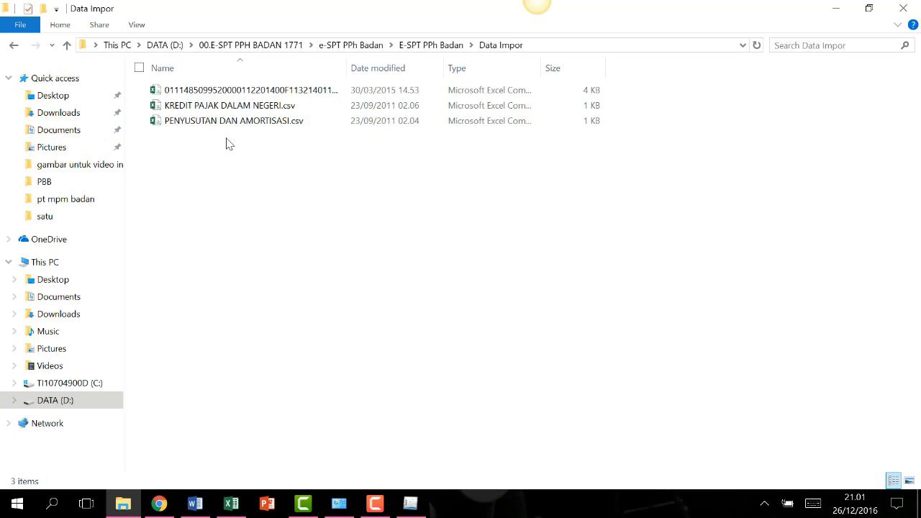
left_click_drag(226, 138, 226, 107)
right_click(227, 106)
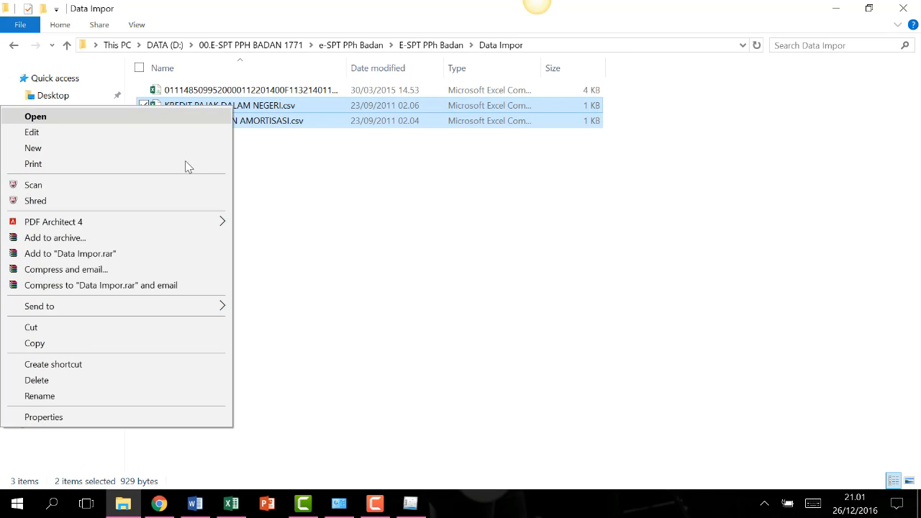
left_click(72, 343)
Paste both CSV files into D:\00.PPH BADAN\impor.
left_click(14, 44)
left_click(13, 44)
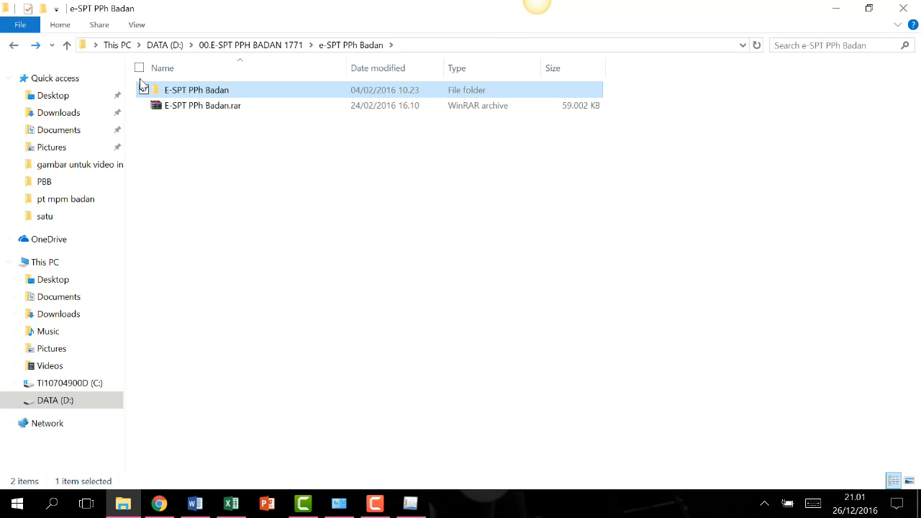
left_click(14, 44)
left_click(13, 44)
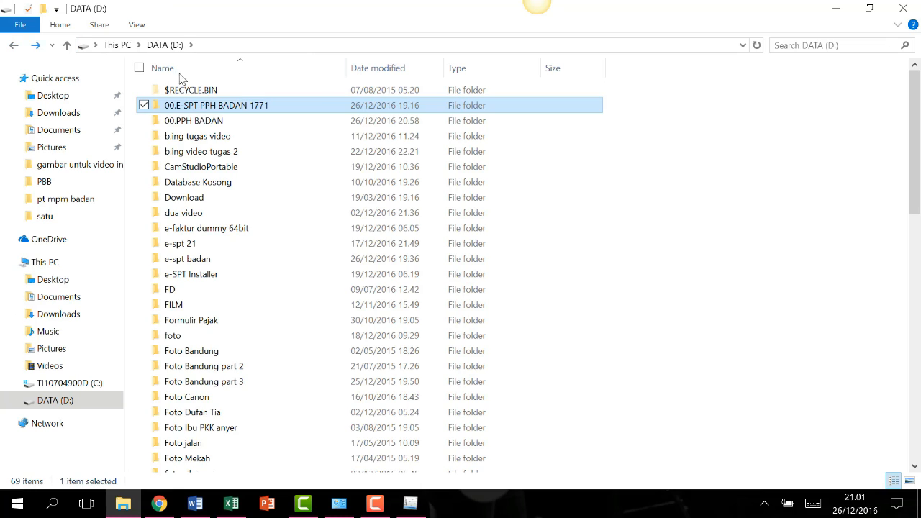
double_click(206, 122)
double_click(195, 107)
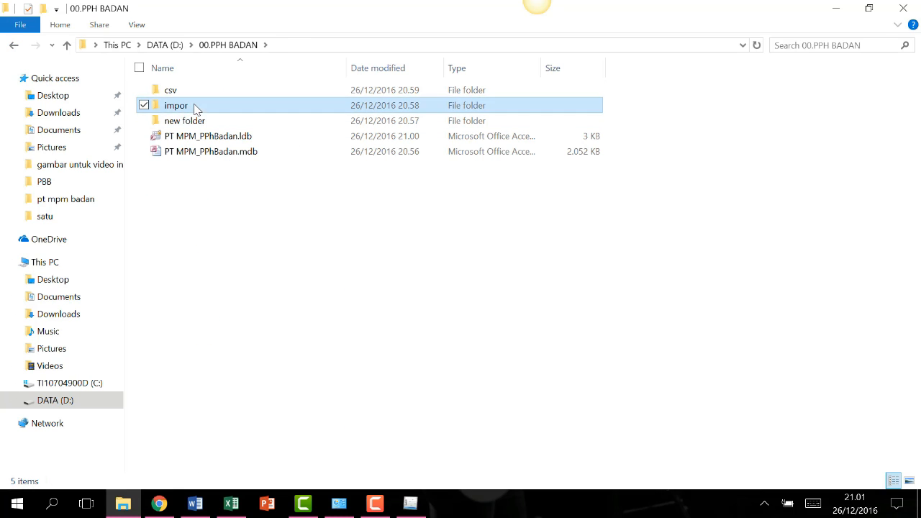
right_click(239, 129)
left_click(188, 222)
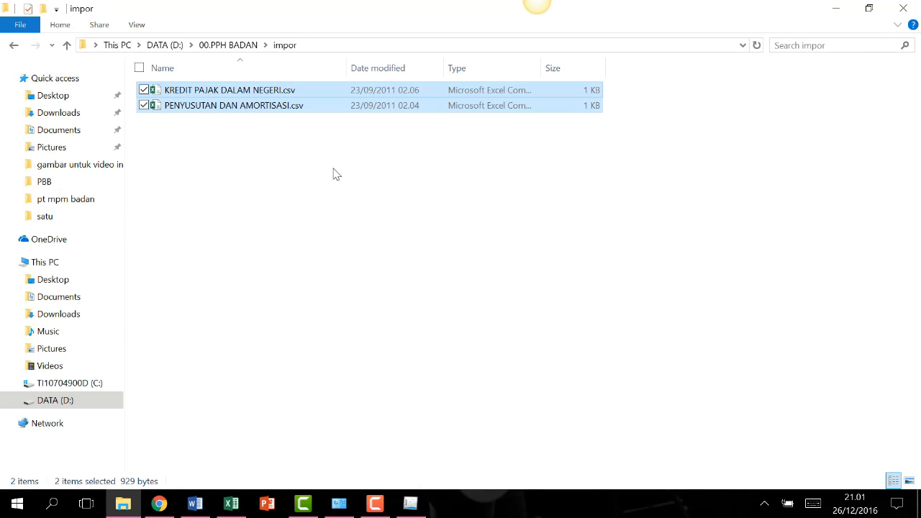
left_click(287, 145)
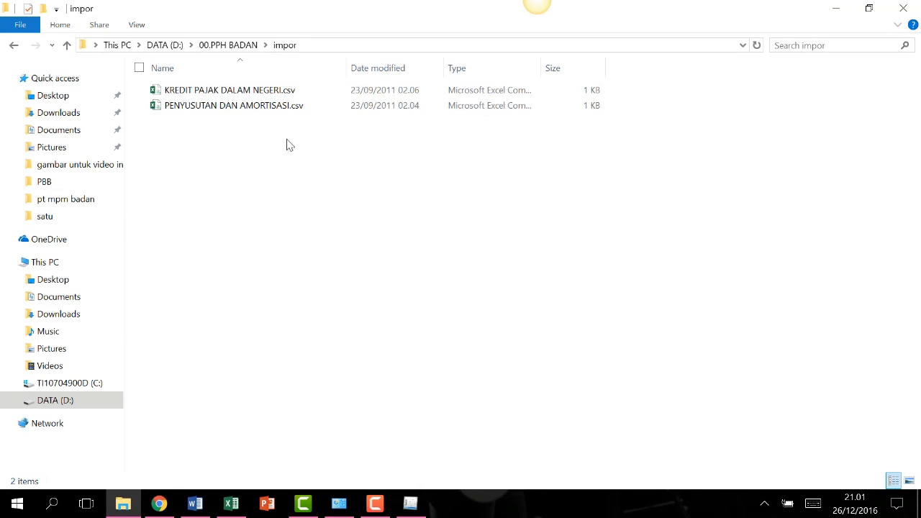
Open KREDIT PAJAK DALAM NEGERI.csv and save it as an Excel Workbook (*.xlsx) in impor.
double_click(257, 91)
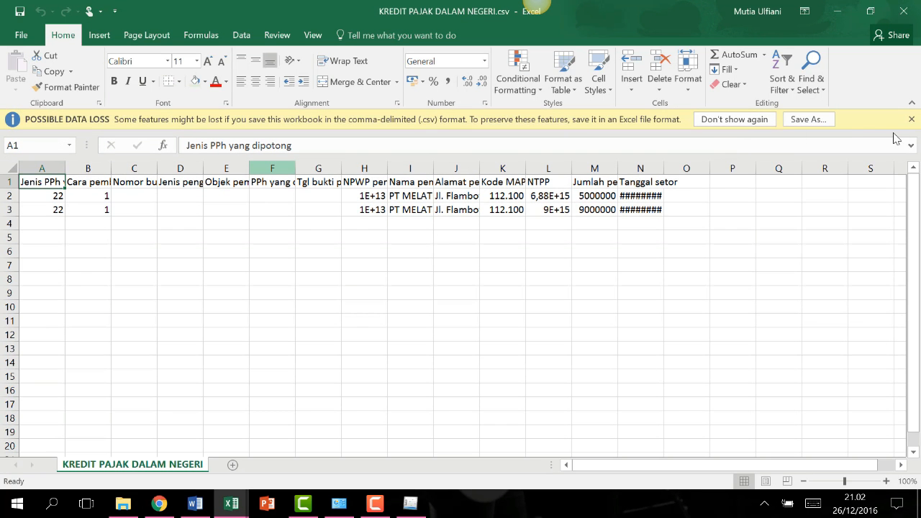
left_click(911, 119)
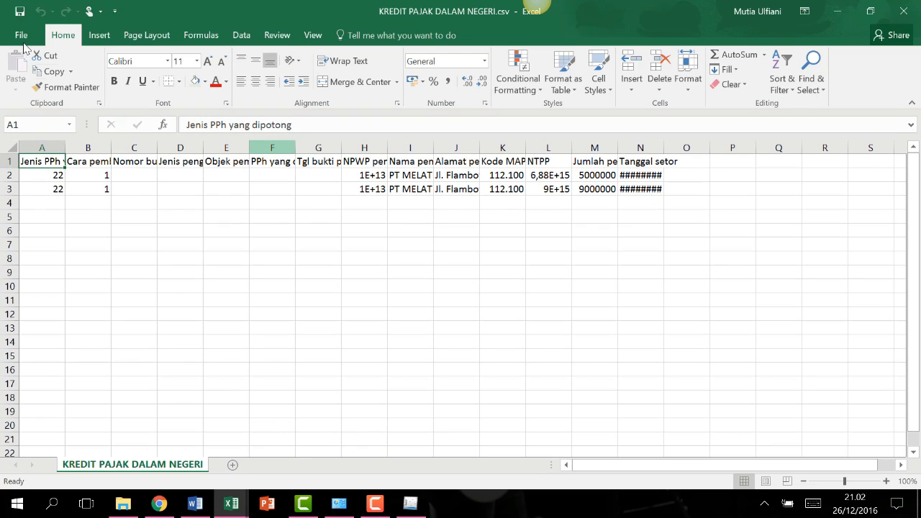
left_click(20, 36)
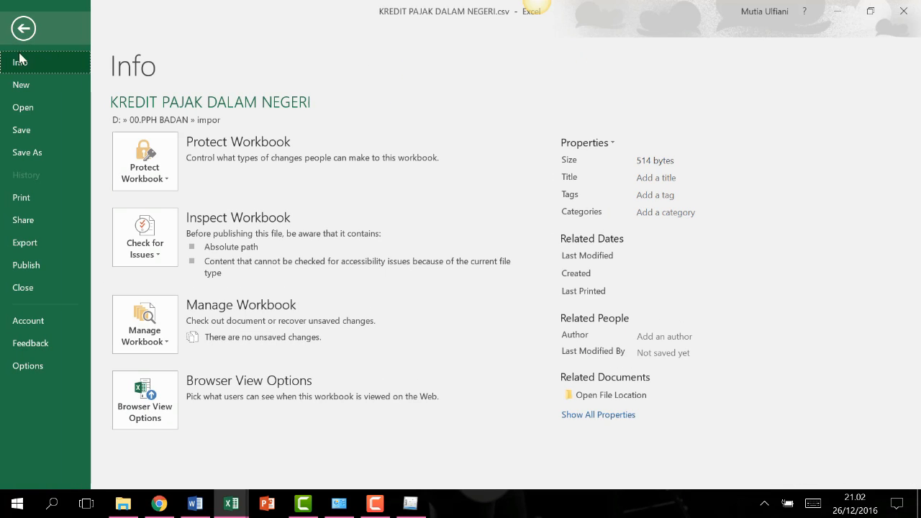
left_click(35, 150)
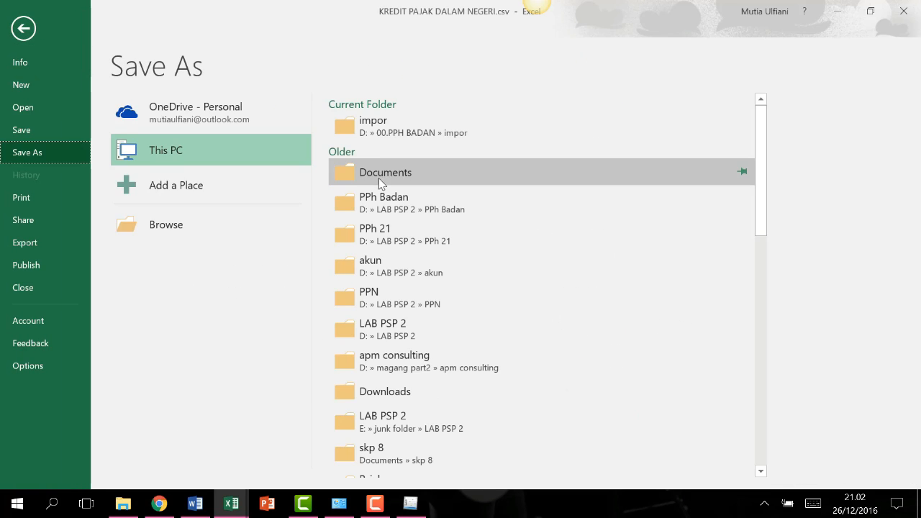
left_click(402, 125)
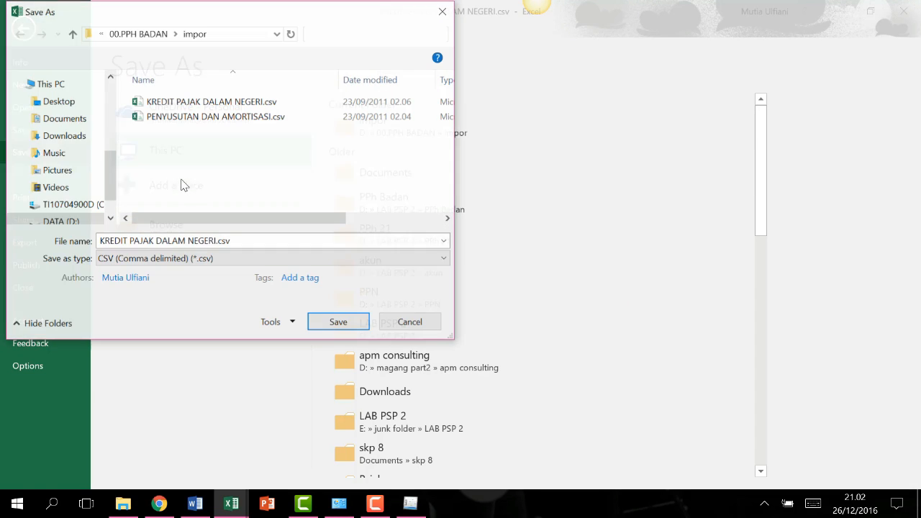
left_click(214, 258)
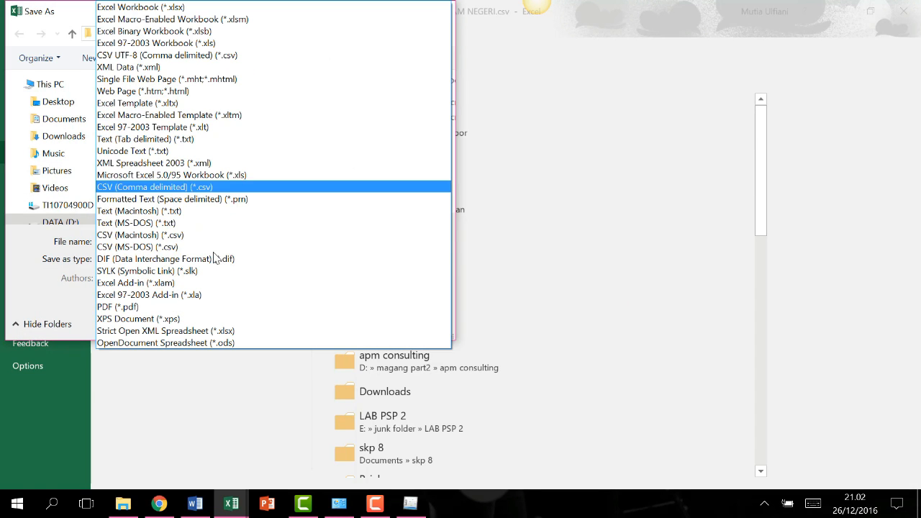
left_click(160, 9)
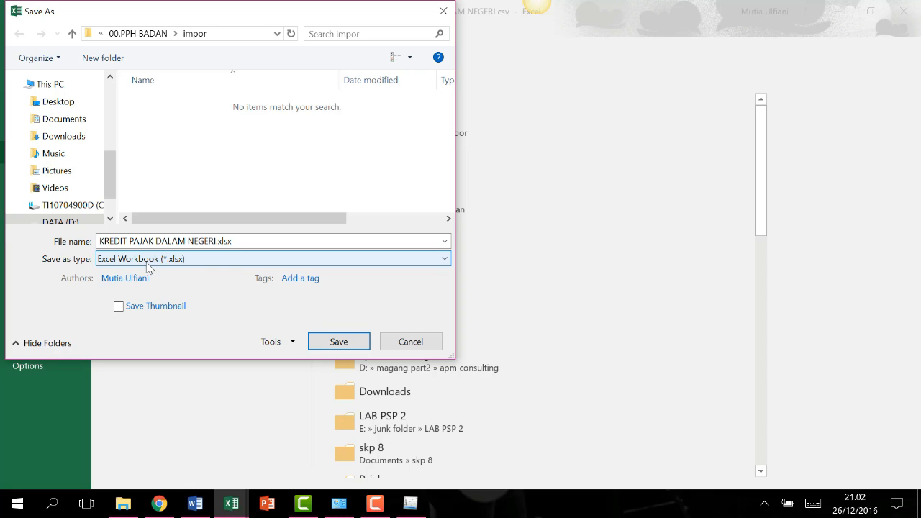
left_click(338, 344)
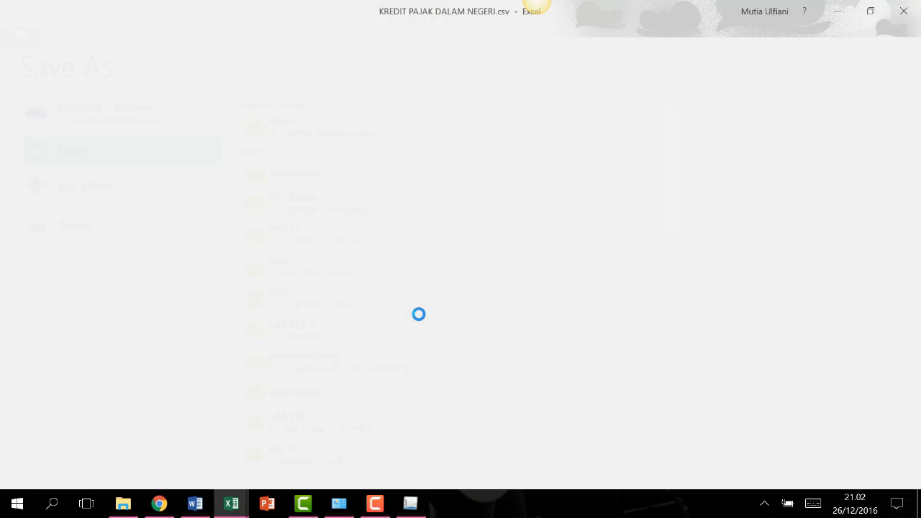
left_click(151, 214)
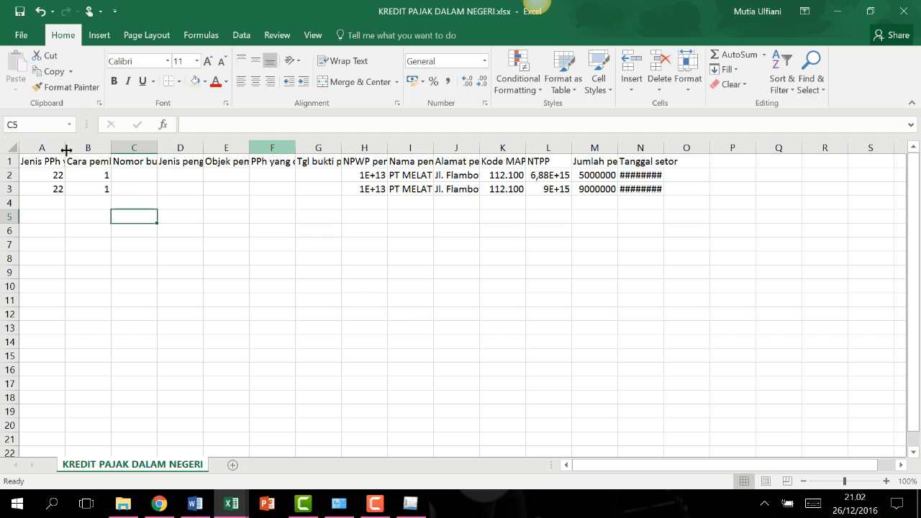
Widen columns A through G to fit their full headers.
left_click_drag(65, 147, 139, 151)
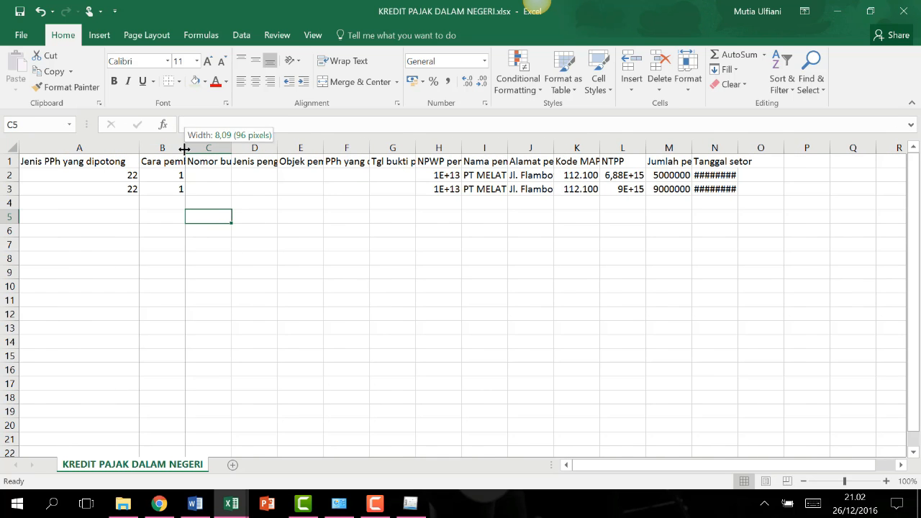
double_click(184, 148)
double_click(269, 148)
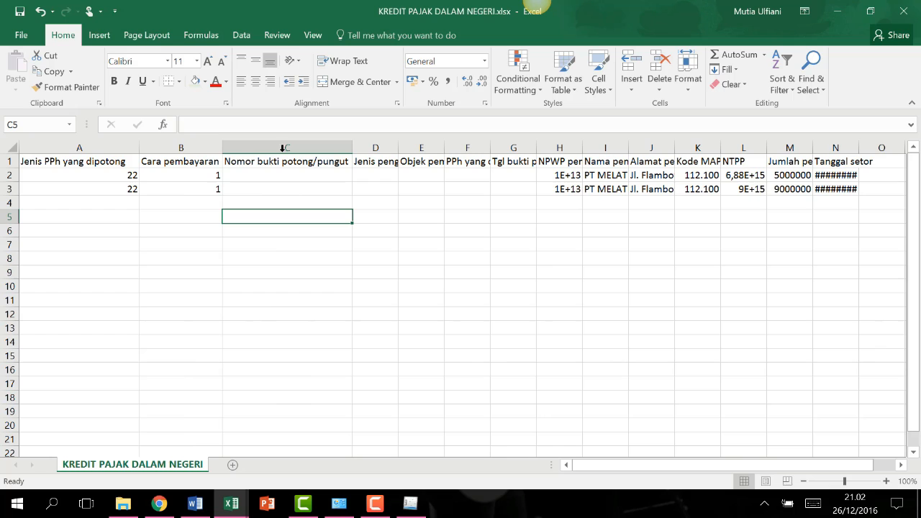
double_click(399, 148)
double_click(480, 149)
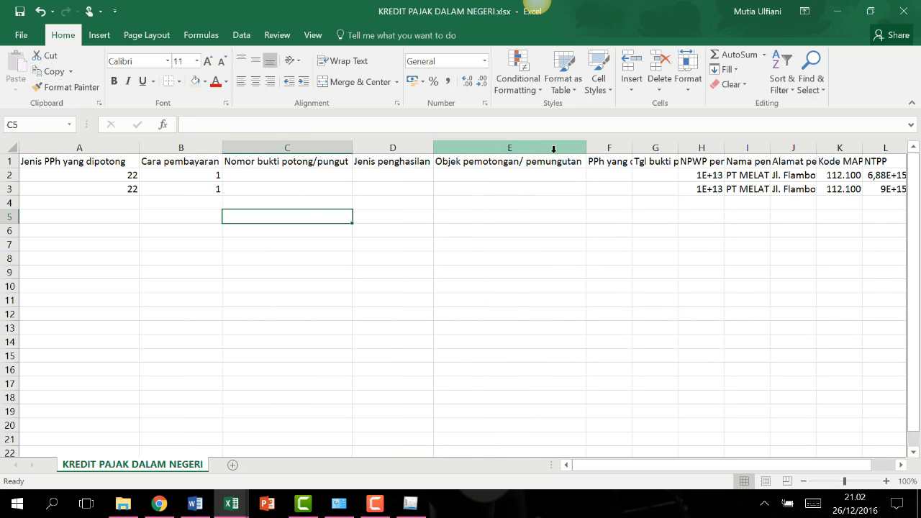
double_click(633, 148)
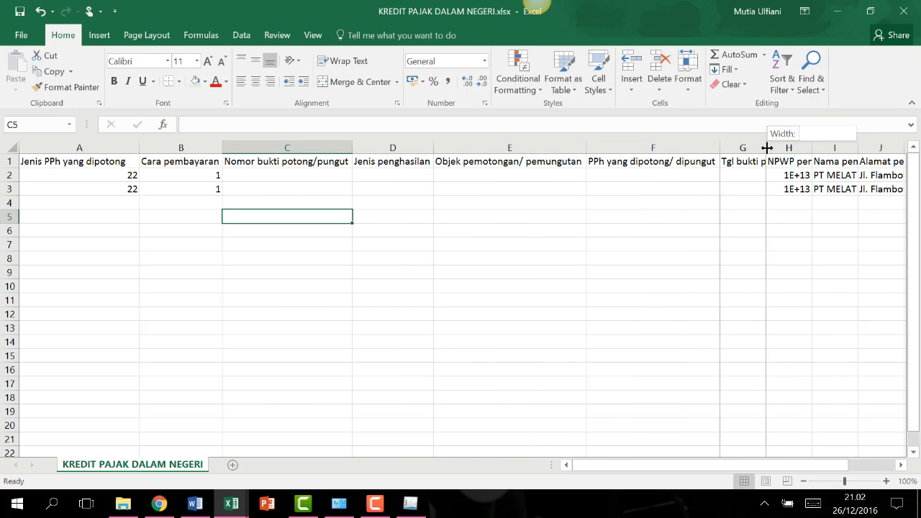
double_click(766, 148)
left_click_drag(809, 464, 820, 465)
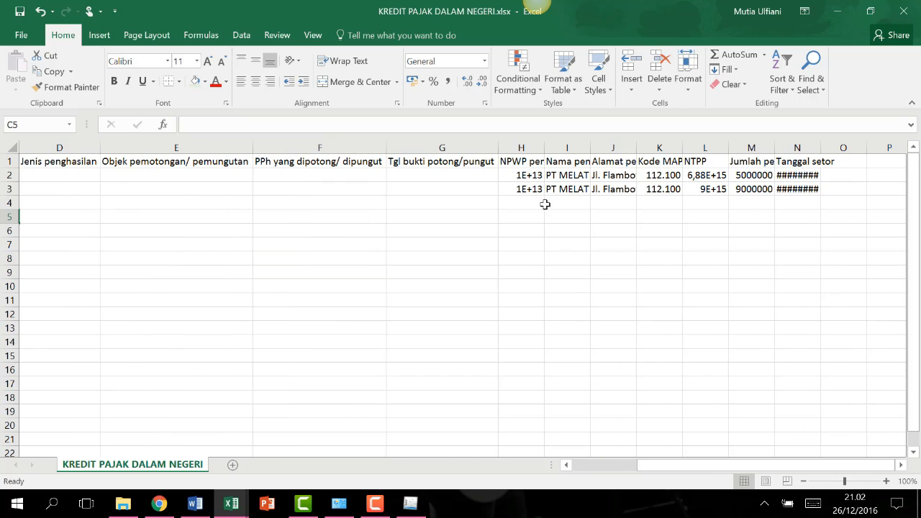
AutoFit columns H through N so the address, NTPP numbers and dates show fully.
double_click(545, 148)
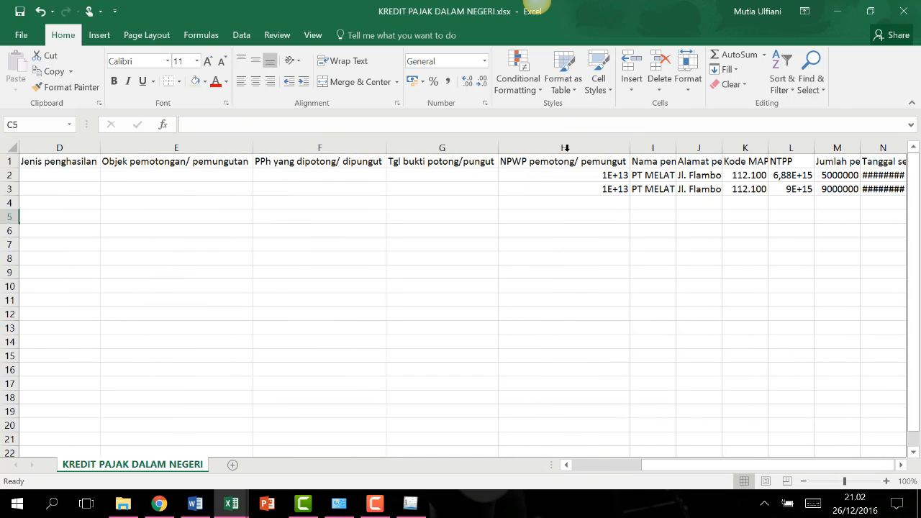
double_click(681, 148)
double_click(807, 149)
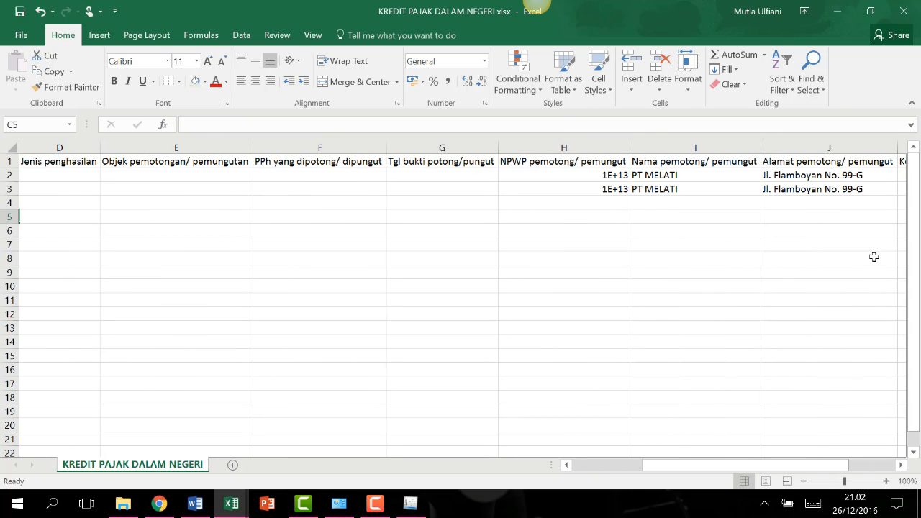
left_click_drag(842, 472, 863, 474)
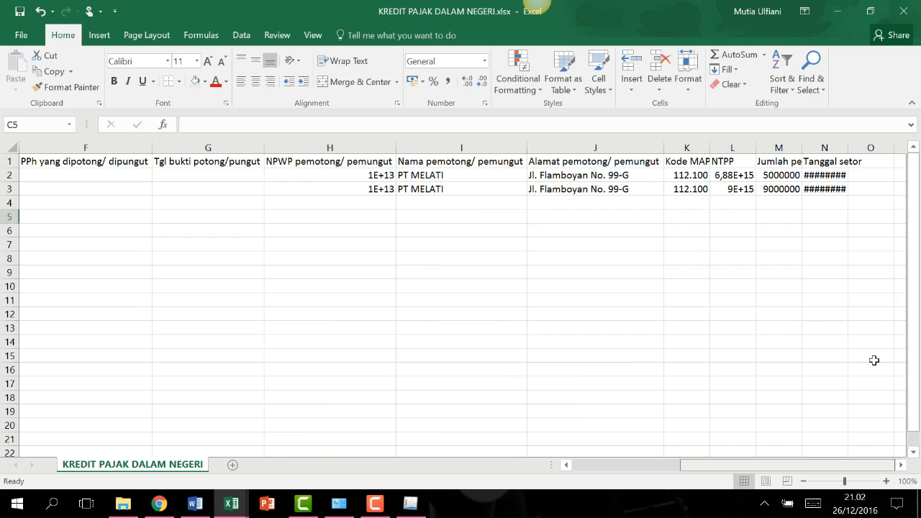
double_click(709, 148)
double_click(848, 148)
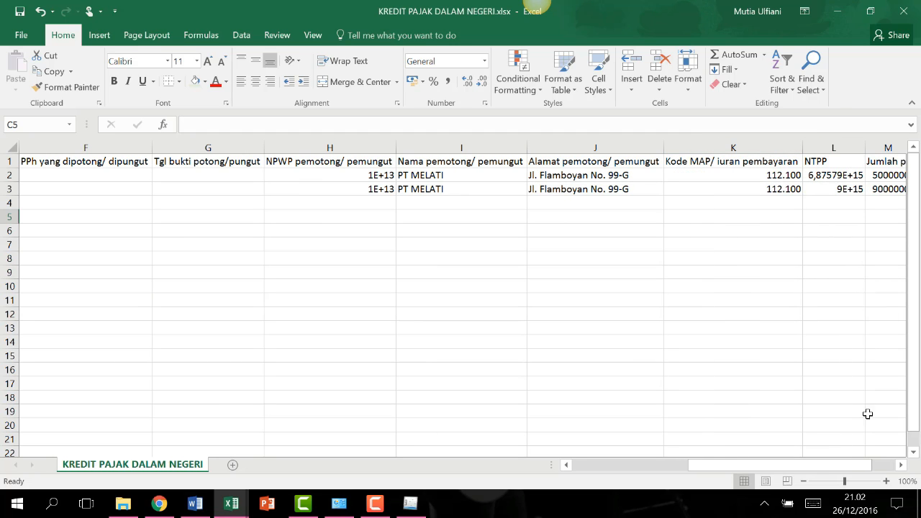
left_click_drag(863, 464, 876, 465)
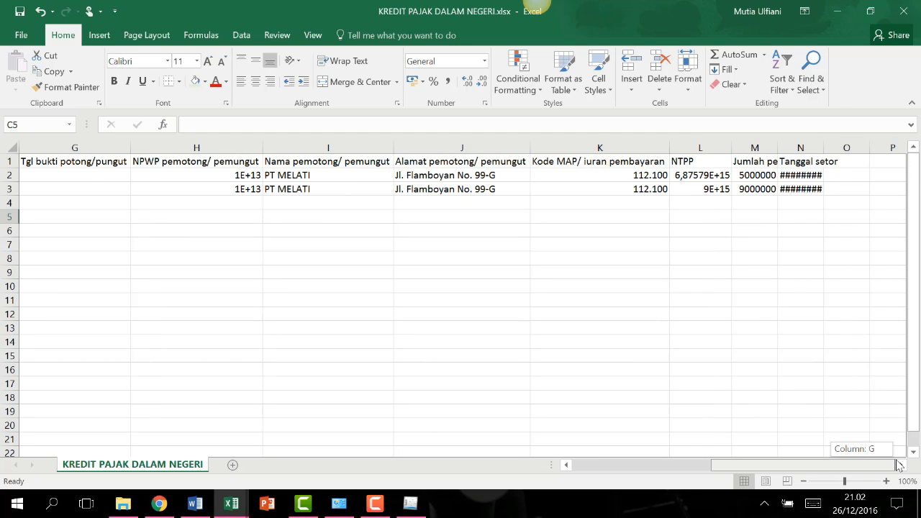
double_click(779, 148)
double_click(871, 148)
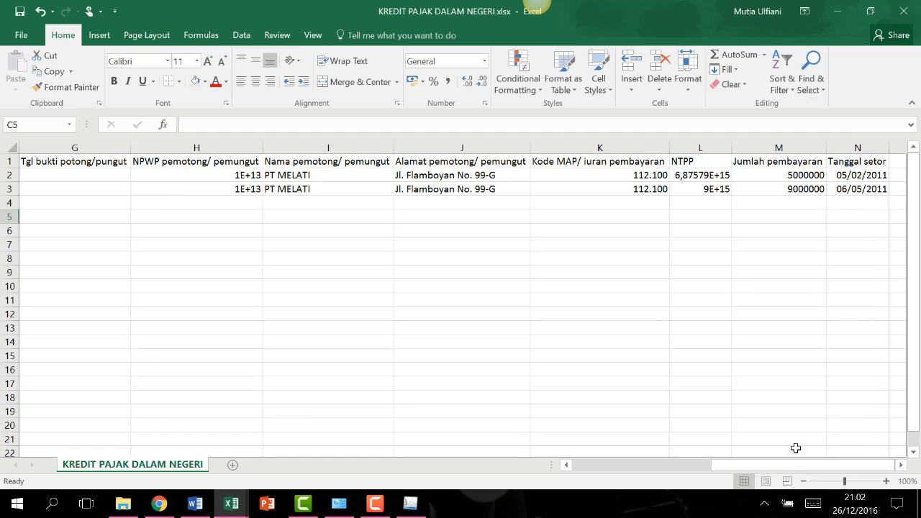
left_click_drag(792, 464, 614, 489)
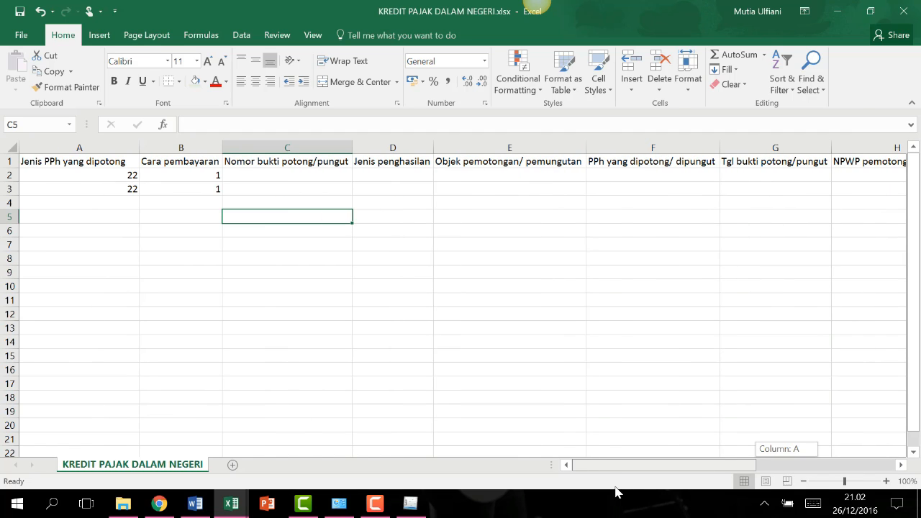
Check the Jenis PPh yang dipotong and Cara pembayaran headers and values in columns A and B.
left_click(58, 186)
left_click(58, 162)
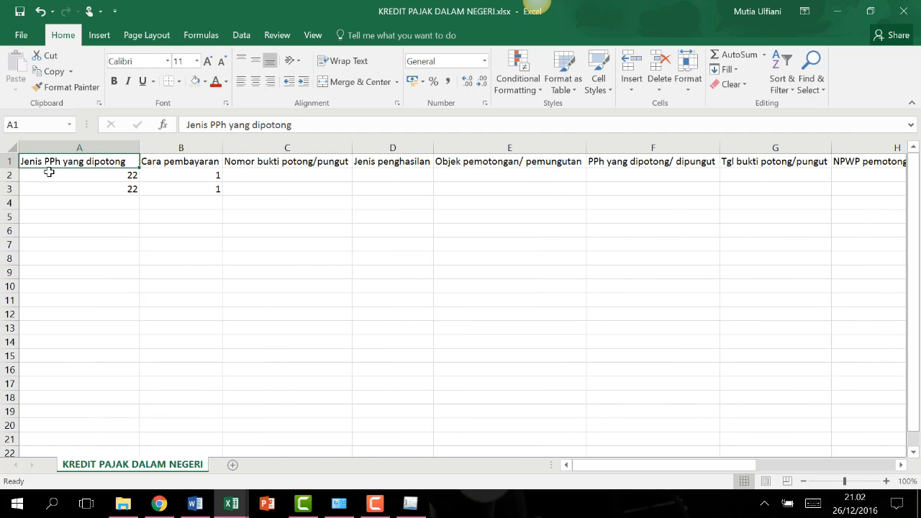
left_click(198, 165)
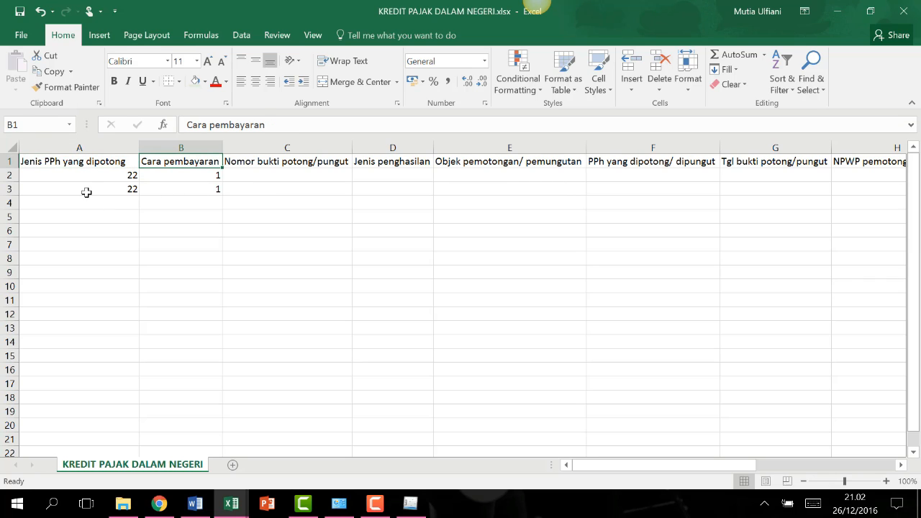
left_click(72, 176)
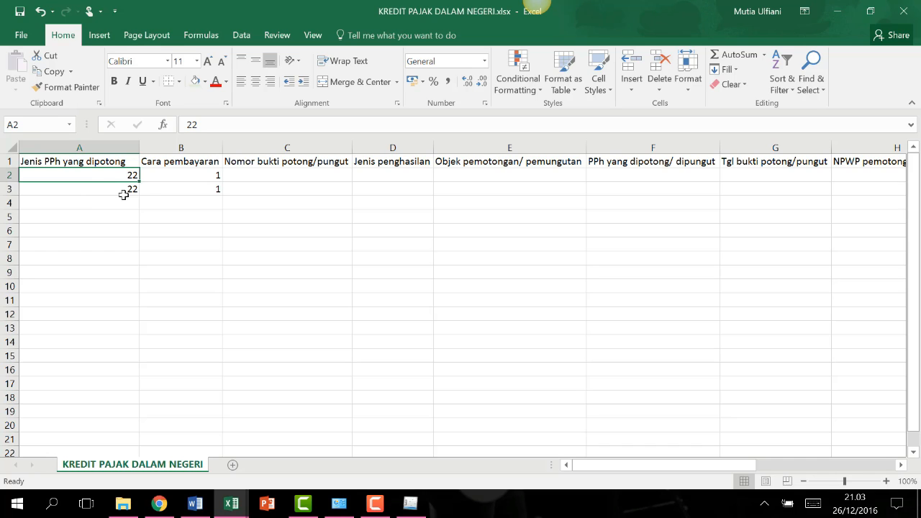
left_click(174, 176)
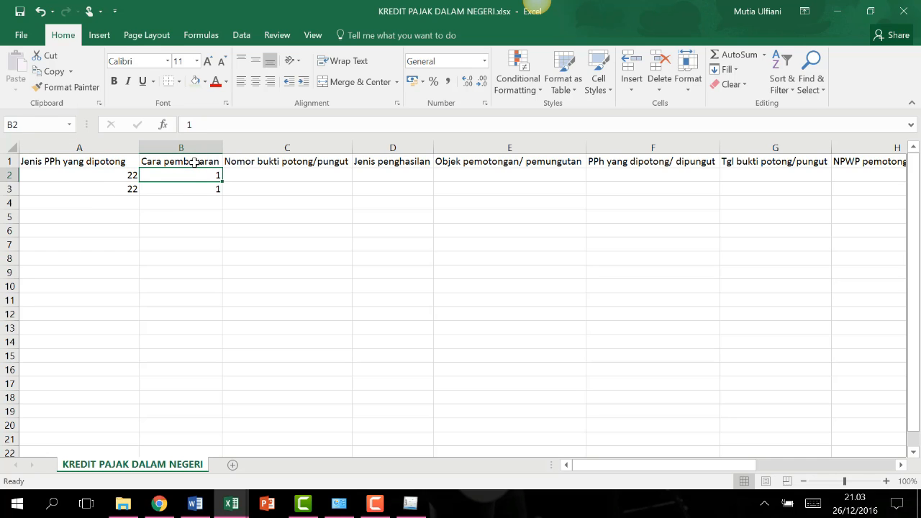
left_click(200, 201)
left_click(200, 178)
left_click(196, 189)
left_click(203, 174)
Enter payment method 1 in B2 and 2 in B3, and change A3 to 23.
type("1")
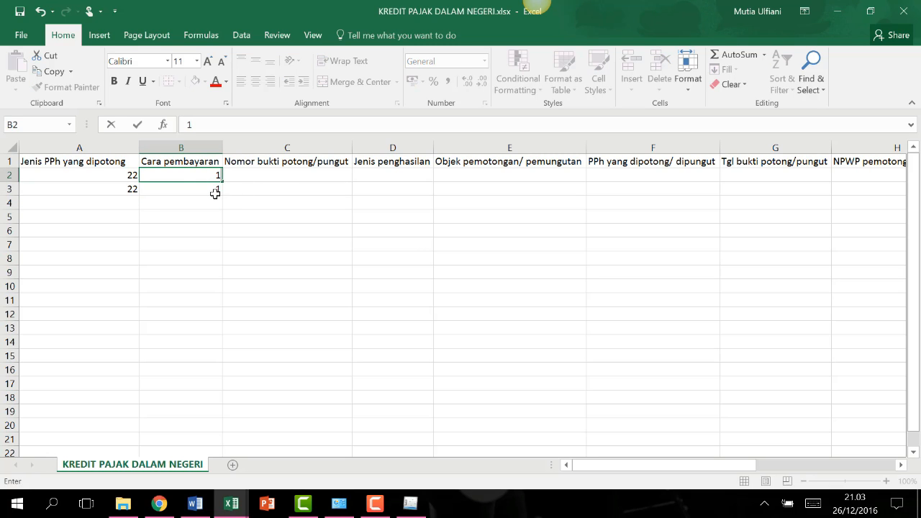
left_click(215, 193)
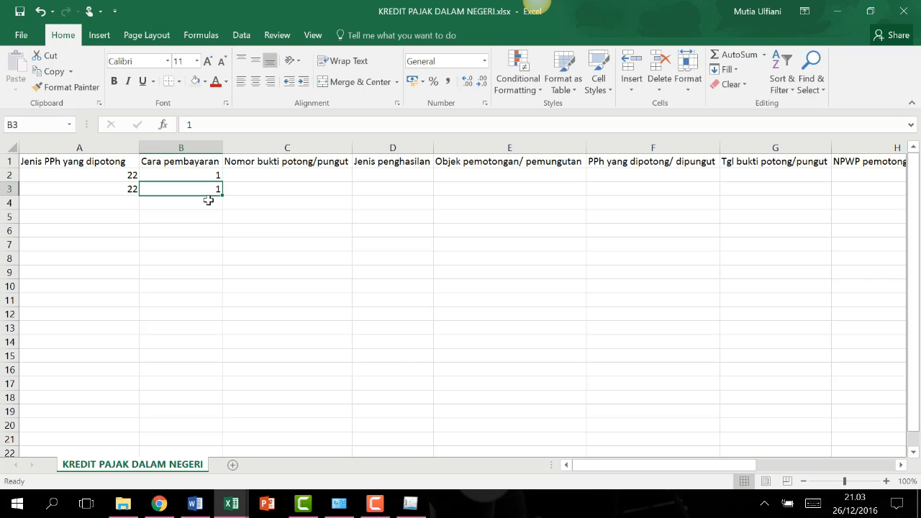
type("2")
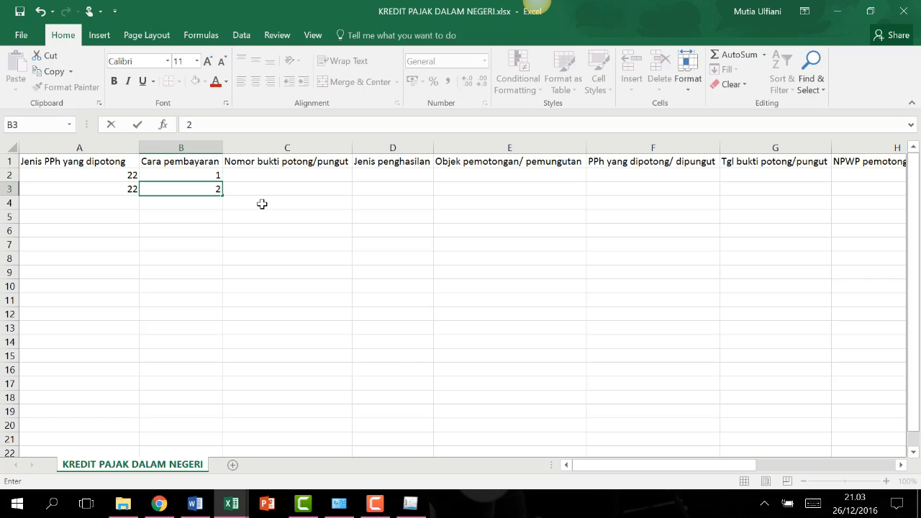
key("Return")
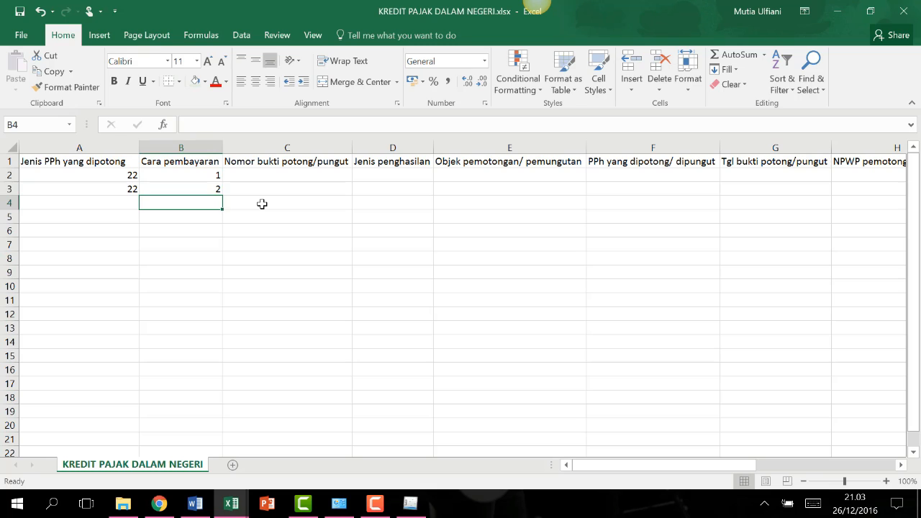
key("Left")
key("Up")
type("23")
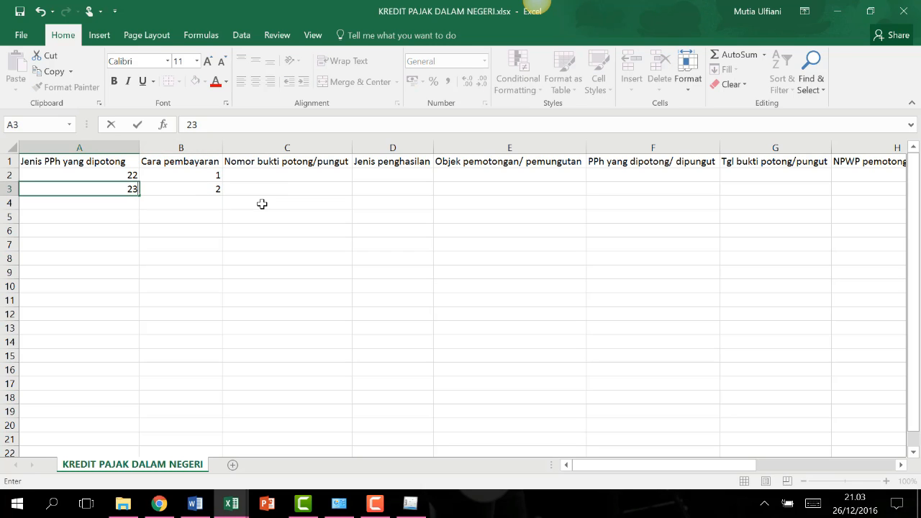
key("Return")
Review the row values across columns C through K, up to the Kode MAP heading.
left_click(252, 173)
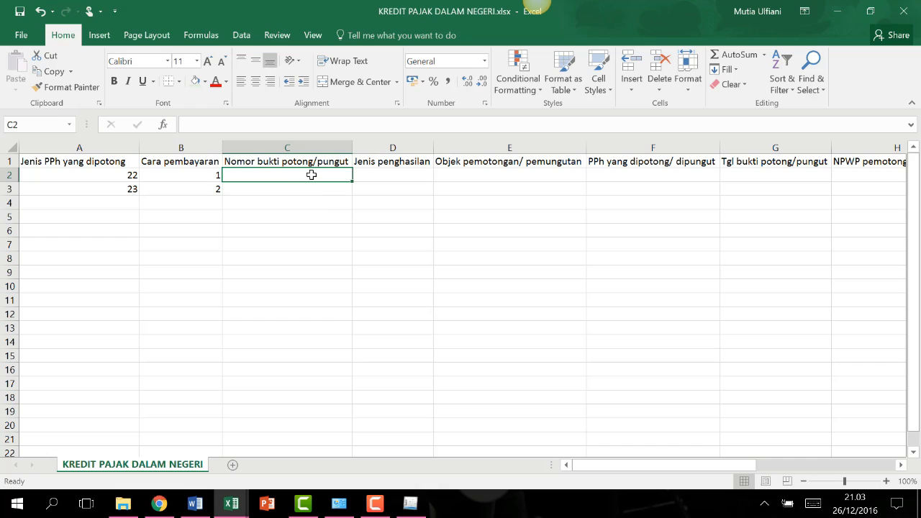
left_click(391, 175)
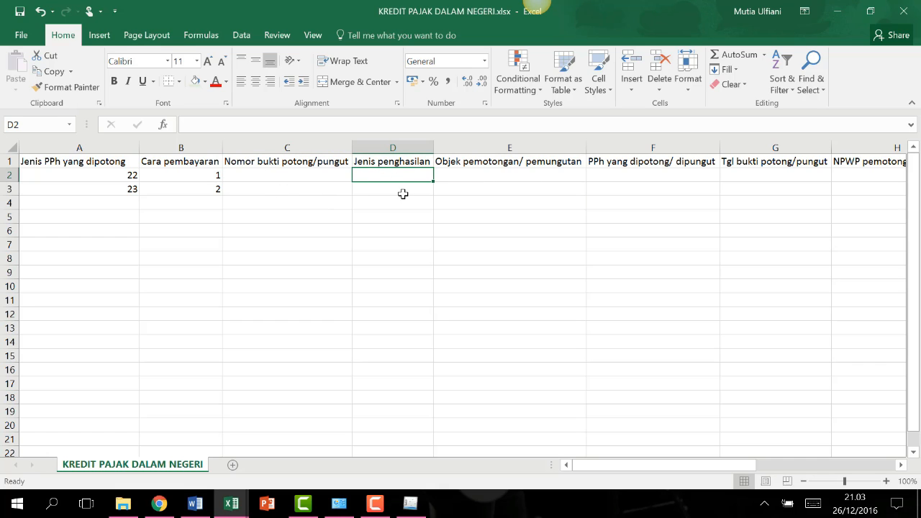
left_click_drag(682, 465, 709, 465)
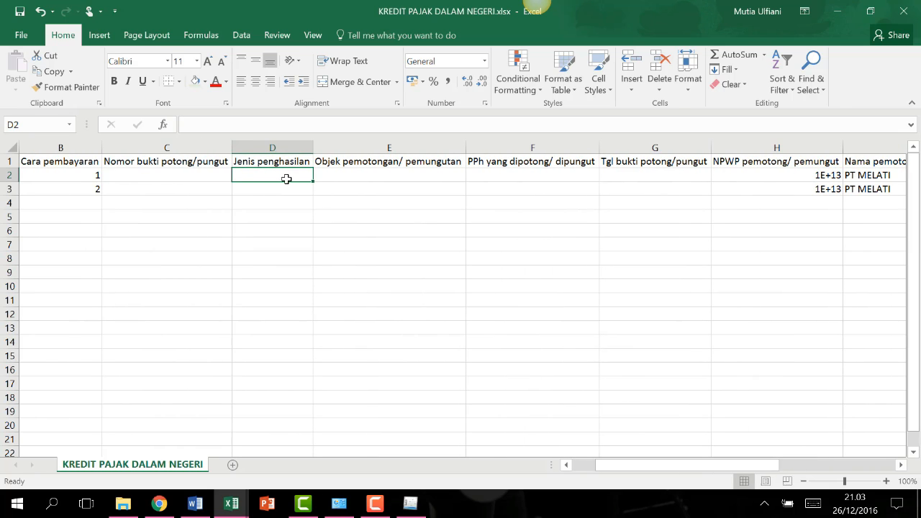
key("Return")
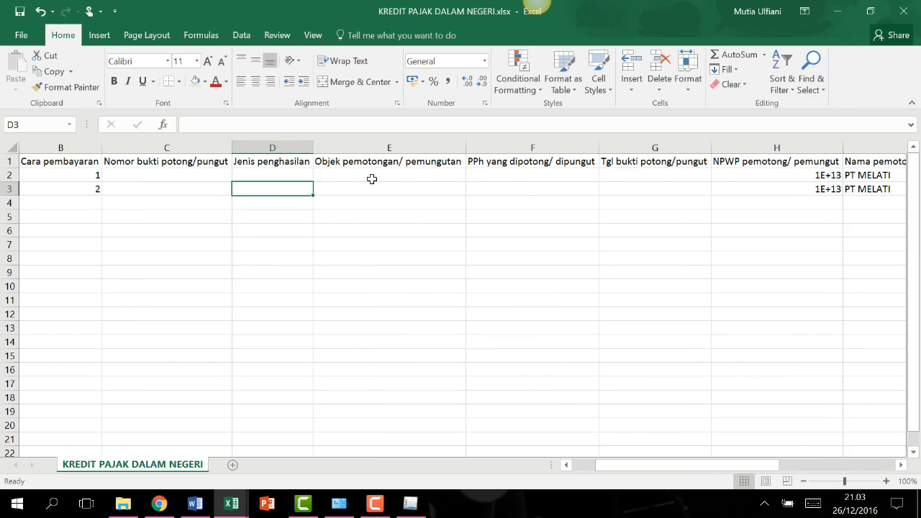
left_click(421, 175)
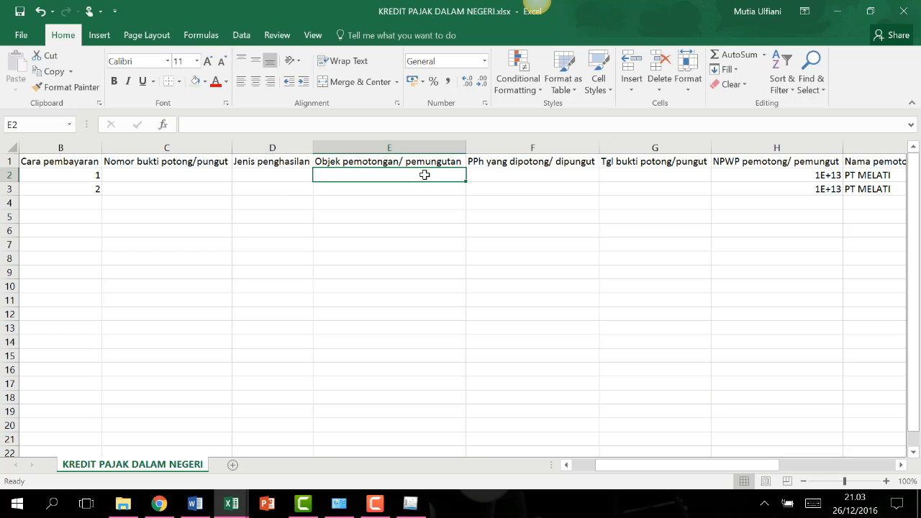
left_click(500, 174)
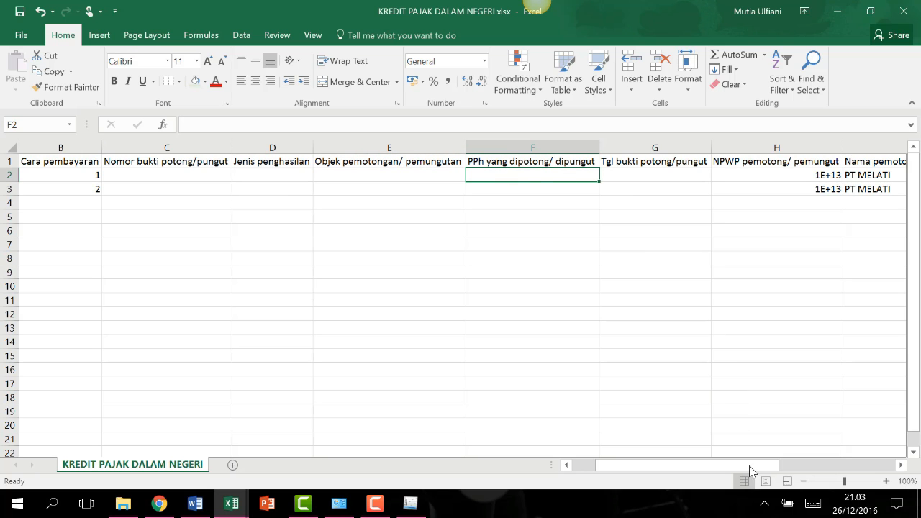
left_click_drag(749, 466, 807, 463)
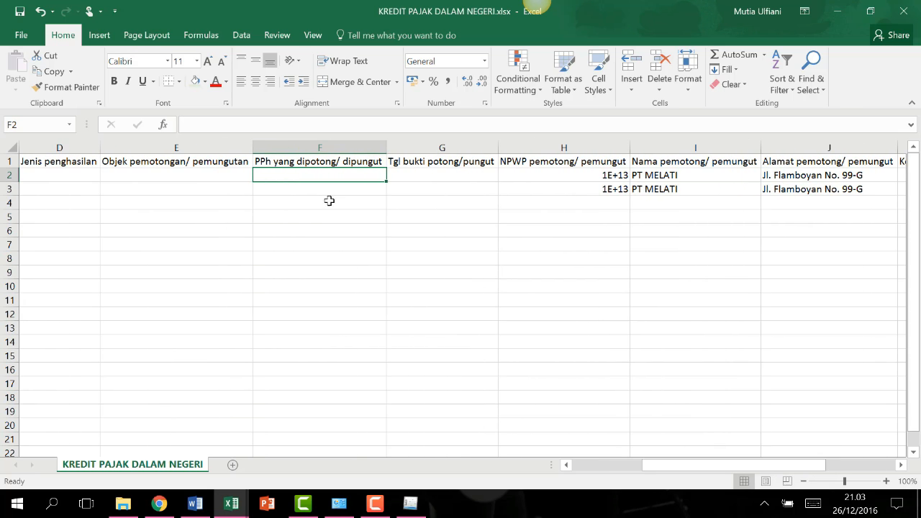
left_click(478, 166)
left_click(559, 176)
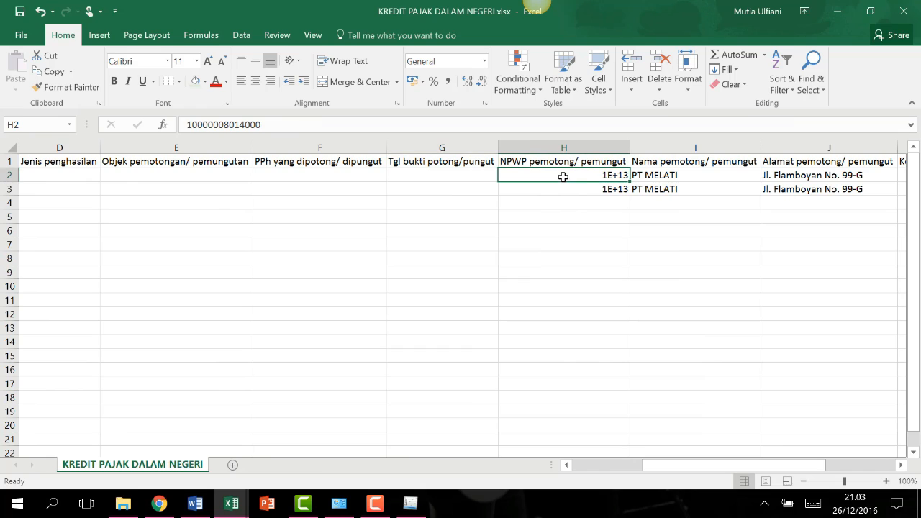
left_click(699, 175)
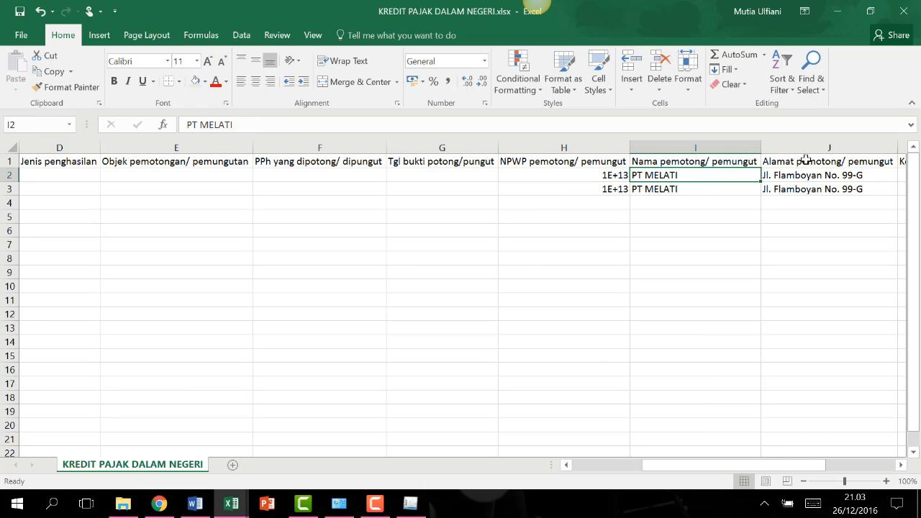
left_click(828, 173)
left_click_drag(820, 469, 900, 464)
left_click(596, 160)
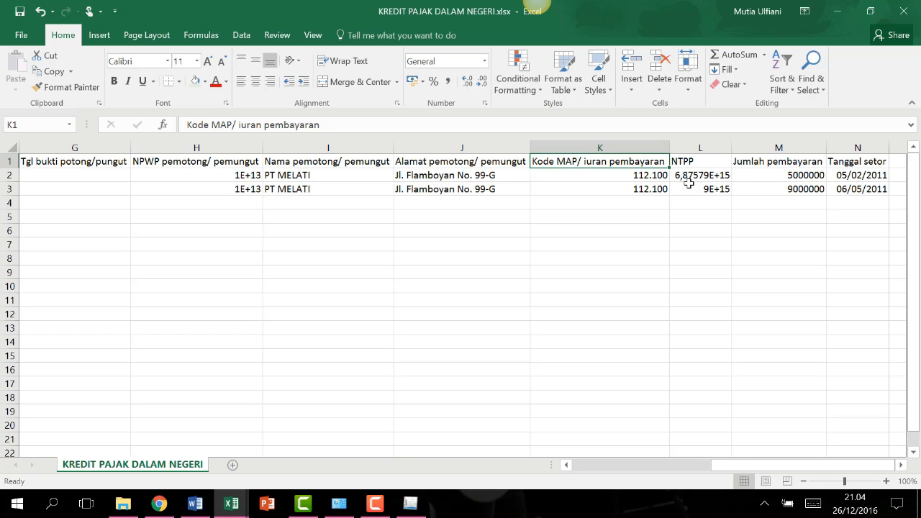
Minimize Excel and open import kredit pajak dn.xlsx from D:\00.PPH BADAN\new folder.
left_click(836, 11)
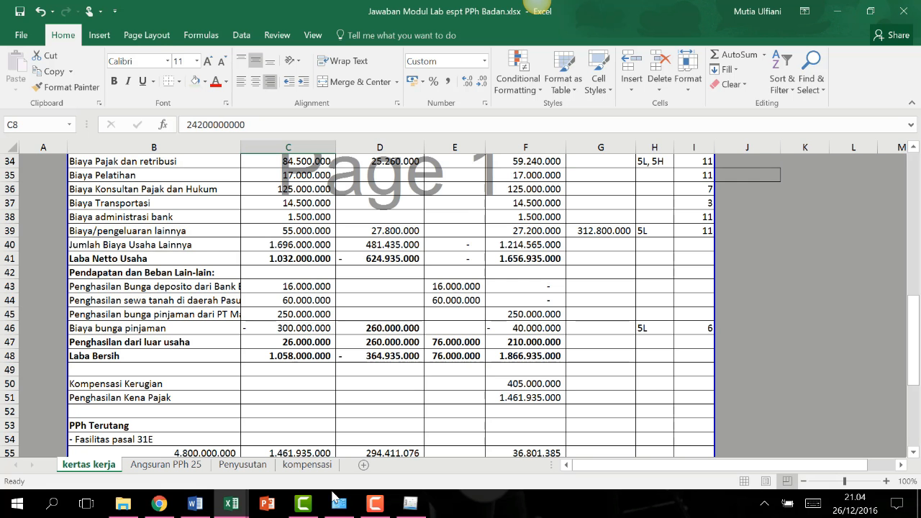
left_click(375, 504)
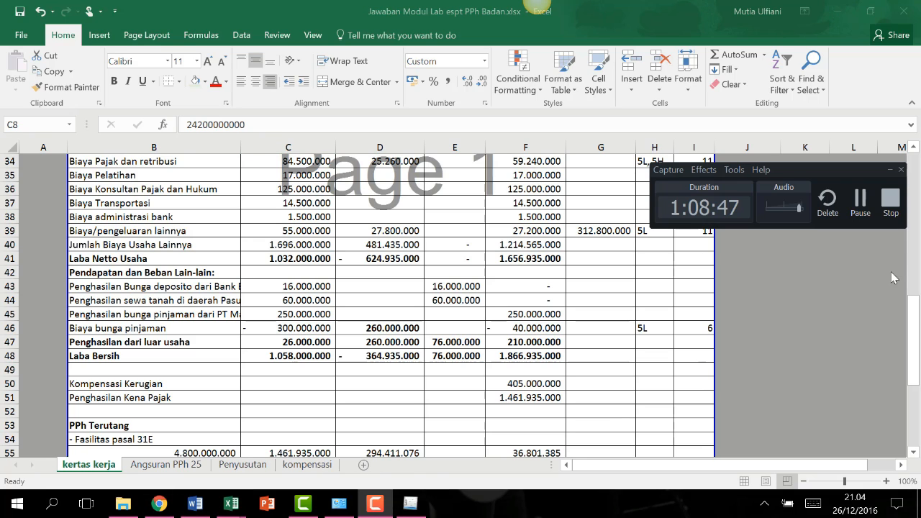
left_click(855, 203)
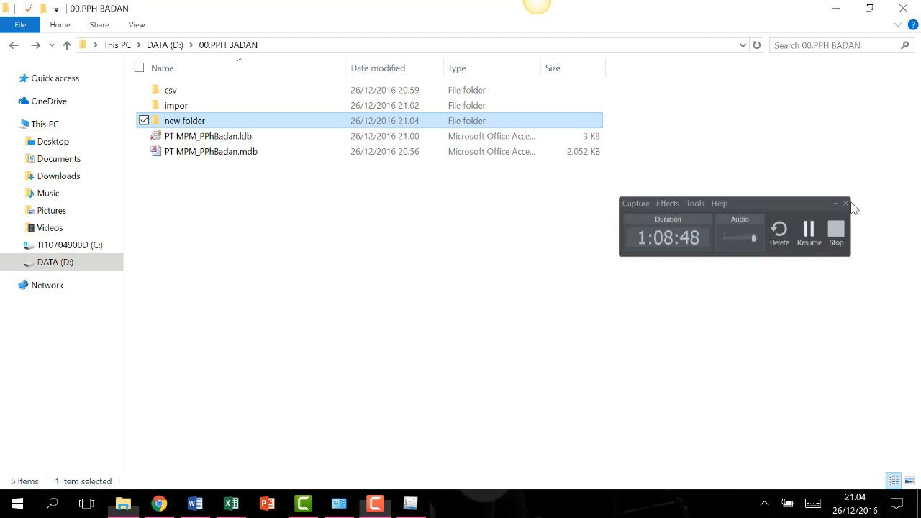
double_click(243, 123)
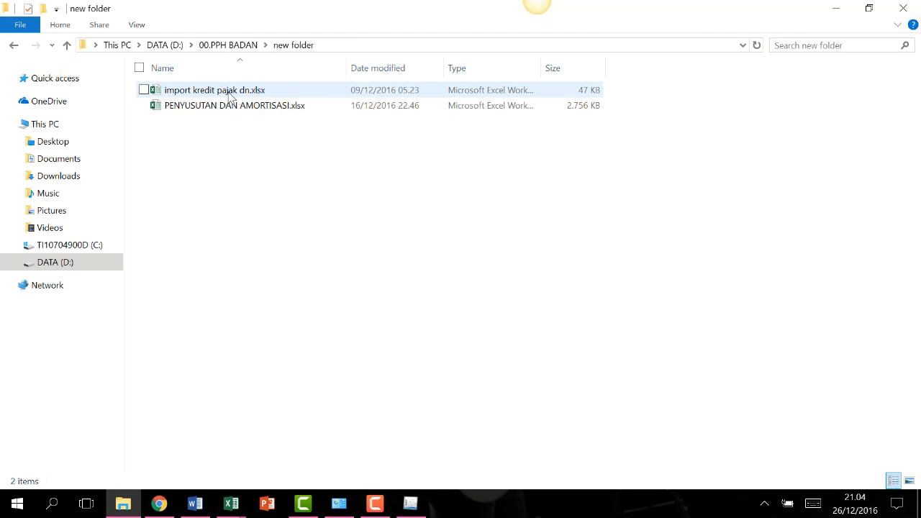
double_click(192, 92)
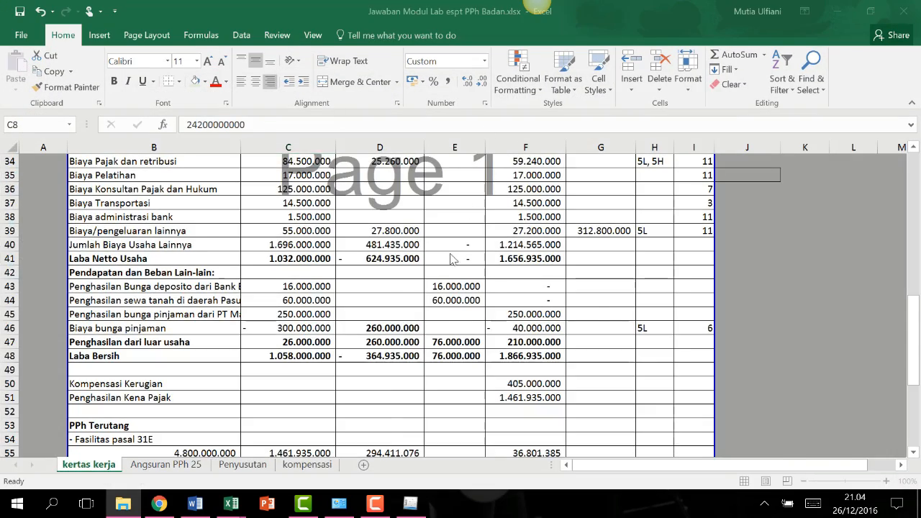
scroll(891, 266, "up", 10)
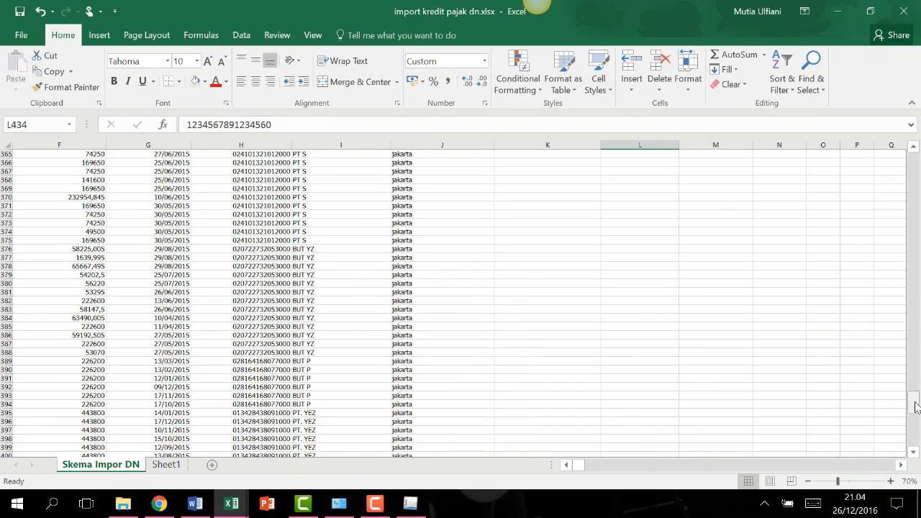
left_click_drag(912, 403, 907, 160)
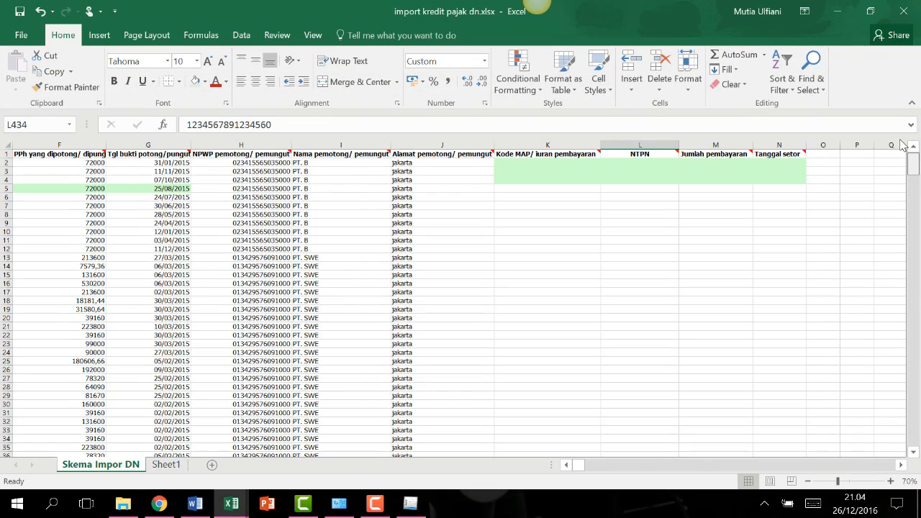
left_click(565, 466)
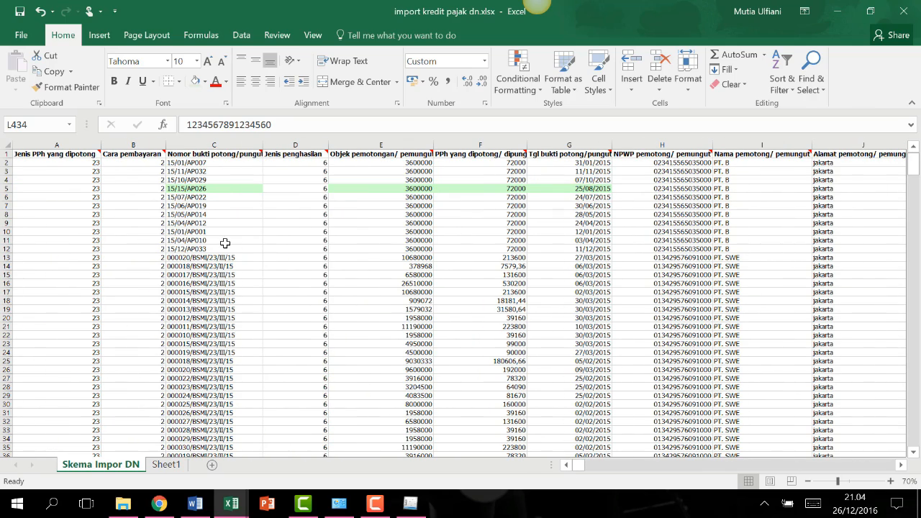
left_click_drag(913, 171, 841, 166)
left_click(103, 180)
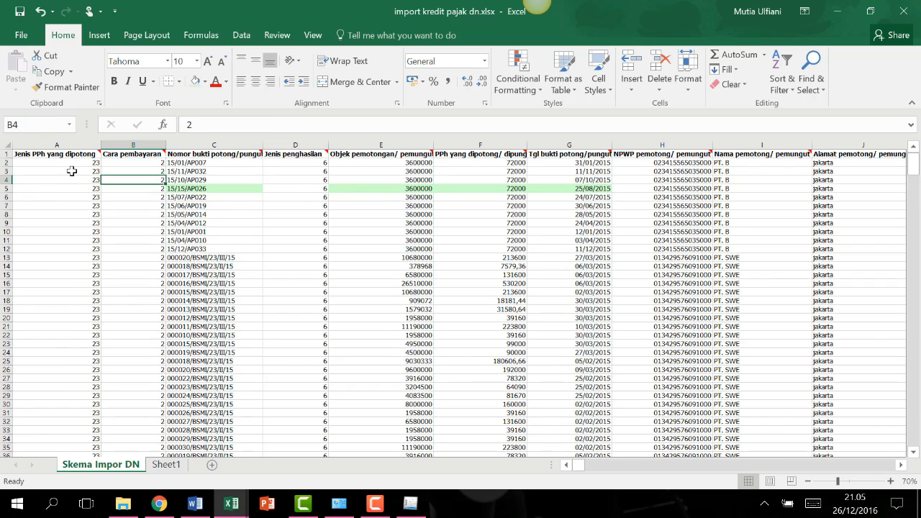
left_click(72, 171)
left_click(86, 162)
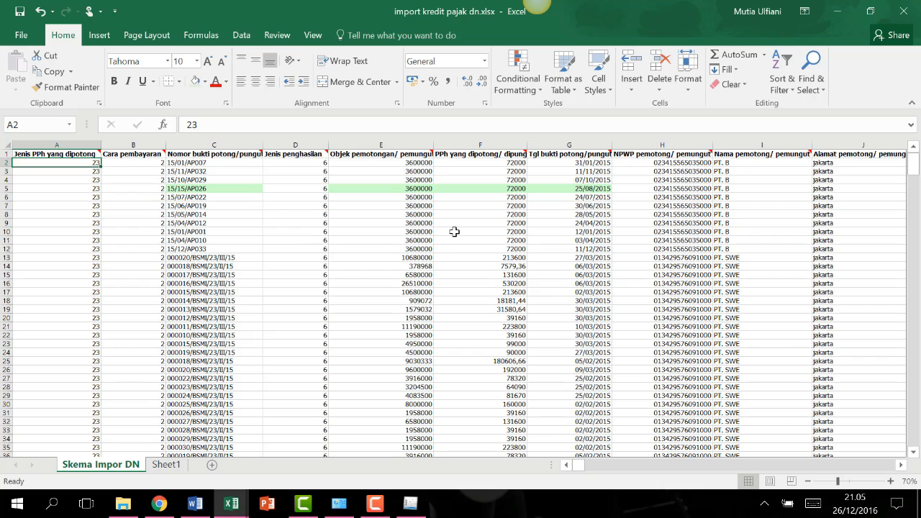
left_click(73, 180)
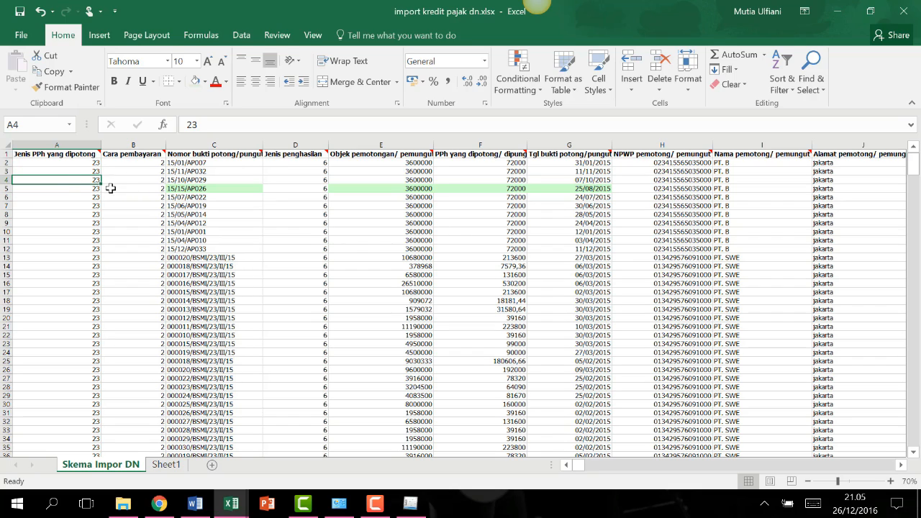
left_click(121, 187)
mouse_move(161, 151)
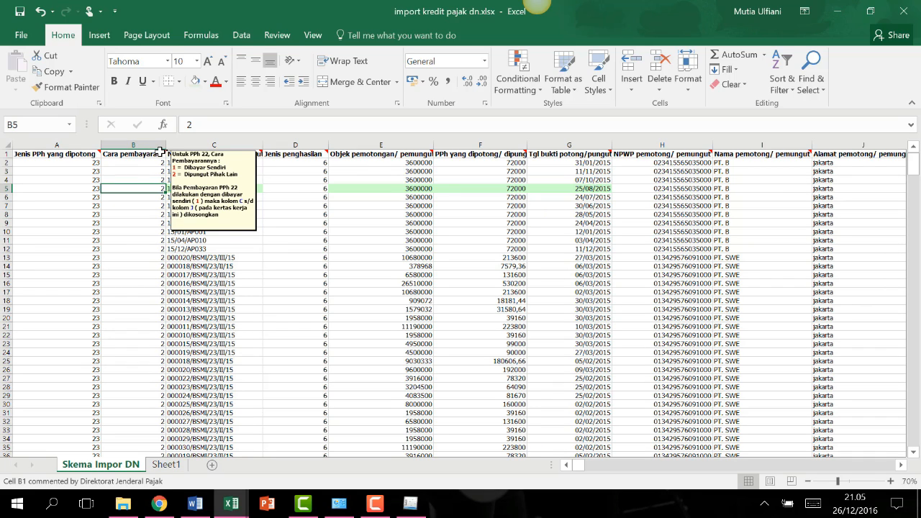
left_click(199, 180)
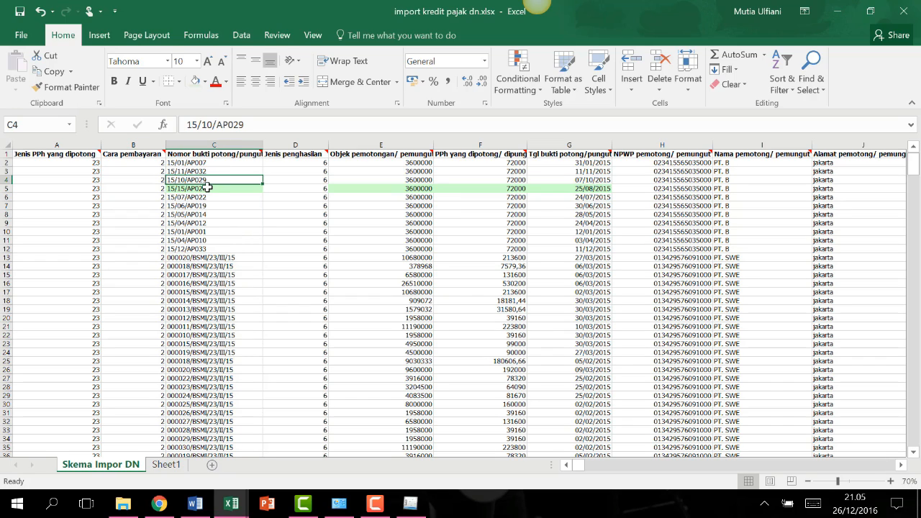
left_click(208, 187)
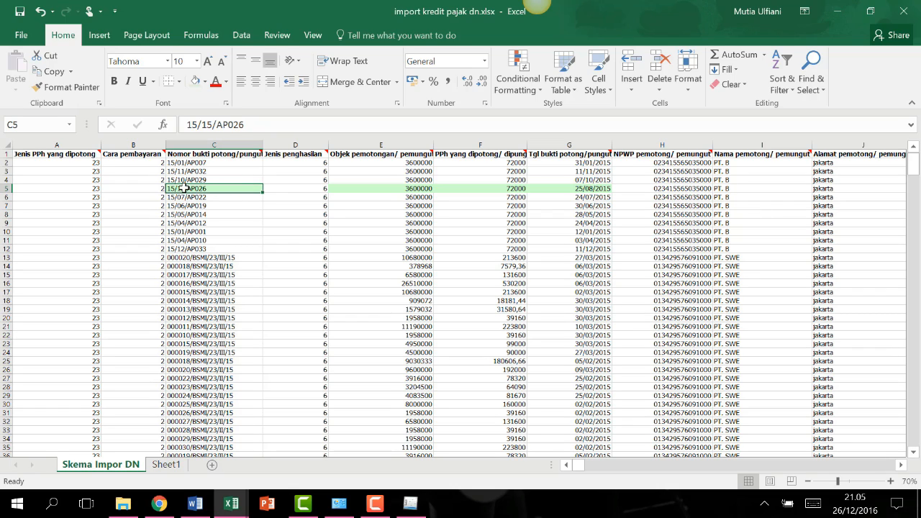
left_click(299, 180)
mouse_move(326, 153)
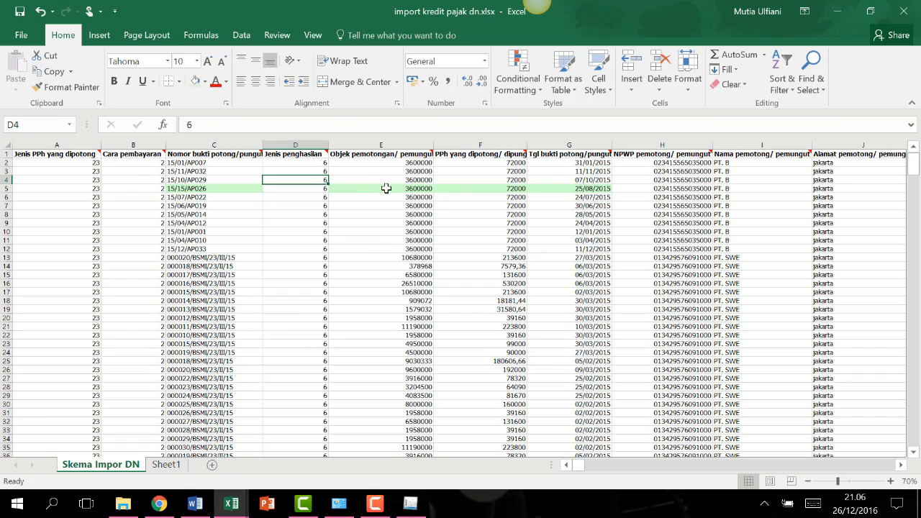
mouse_move(430, 152)
left_click(464, 162)
mouse_move(509, 152)
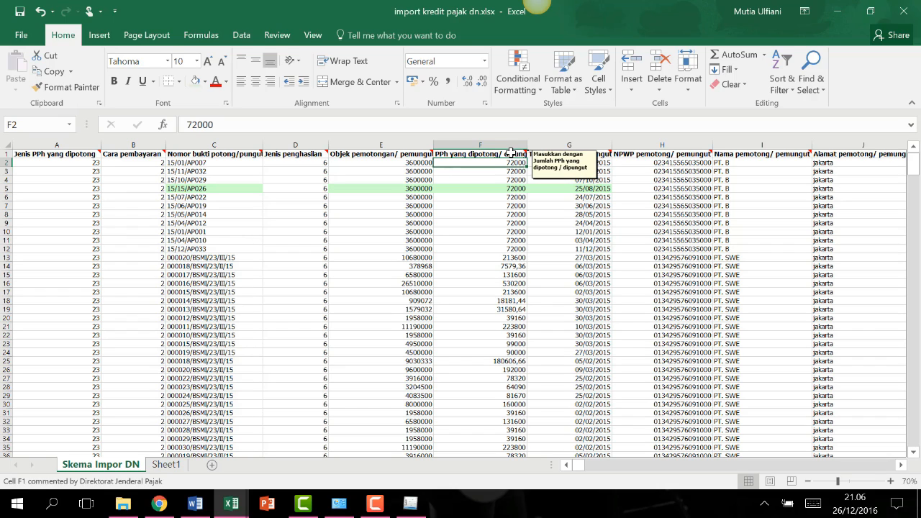
left_click(495, 172)
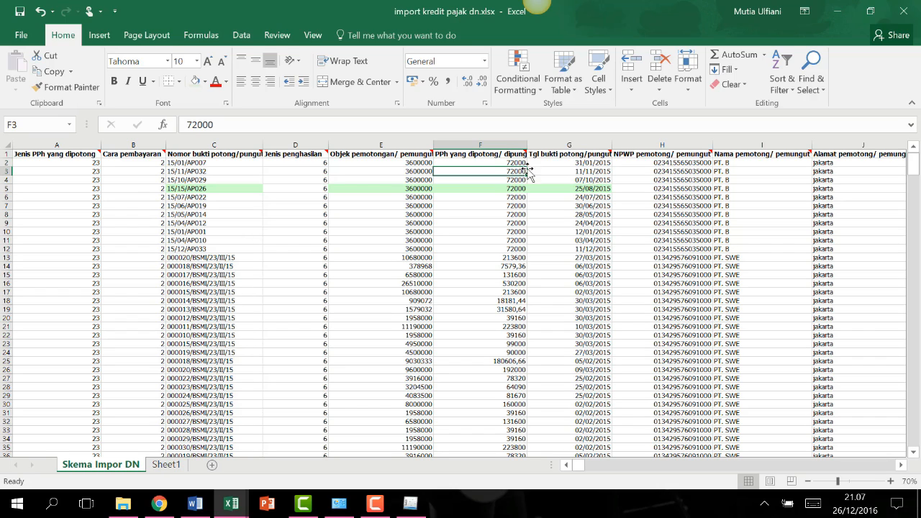
left_click(550, 164)
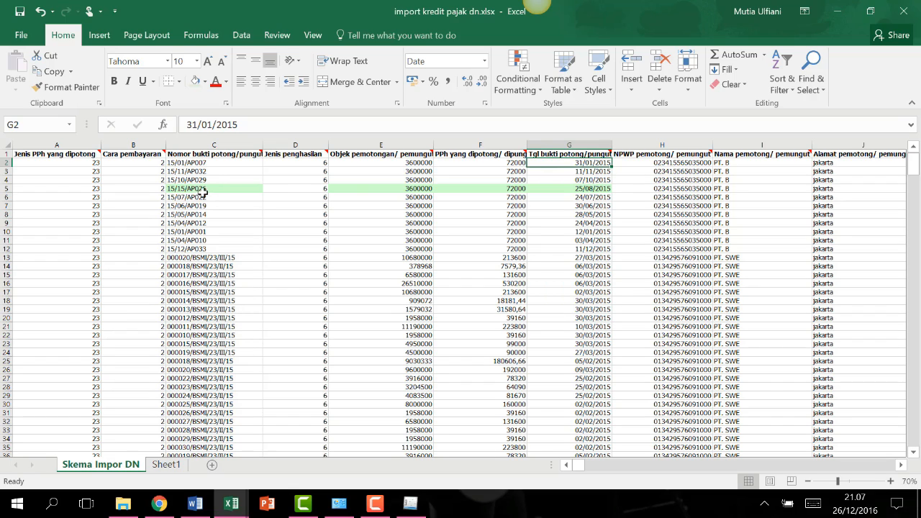
left_click(346, 187)
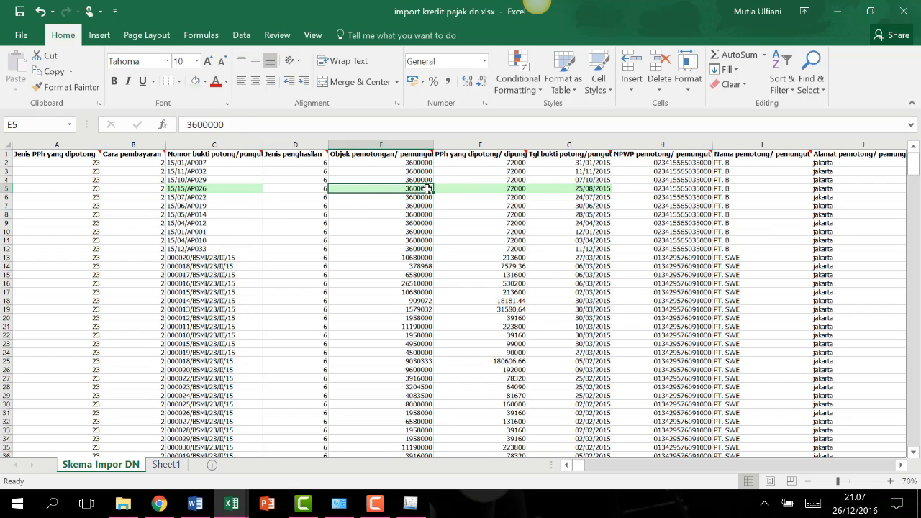
left_click(541, 189)
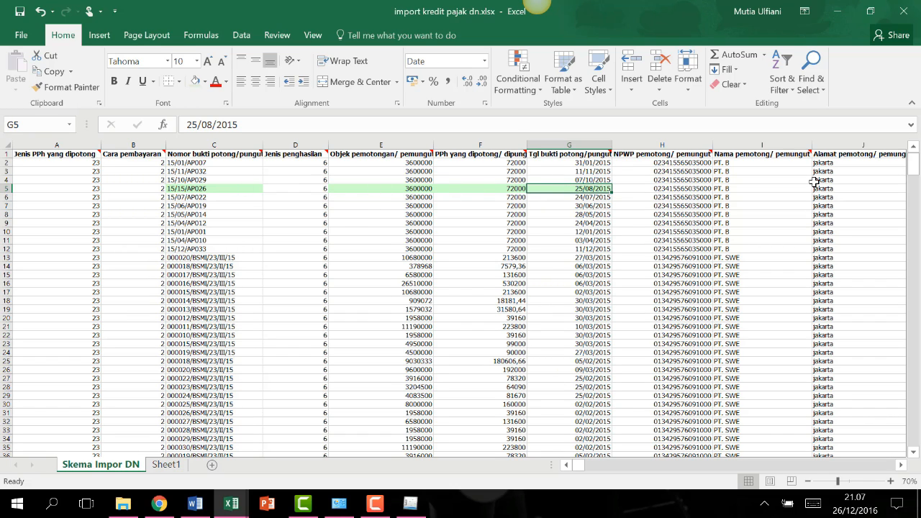
left_click_drag(912, 164, 912, 451)
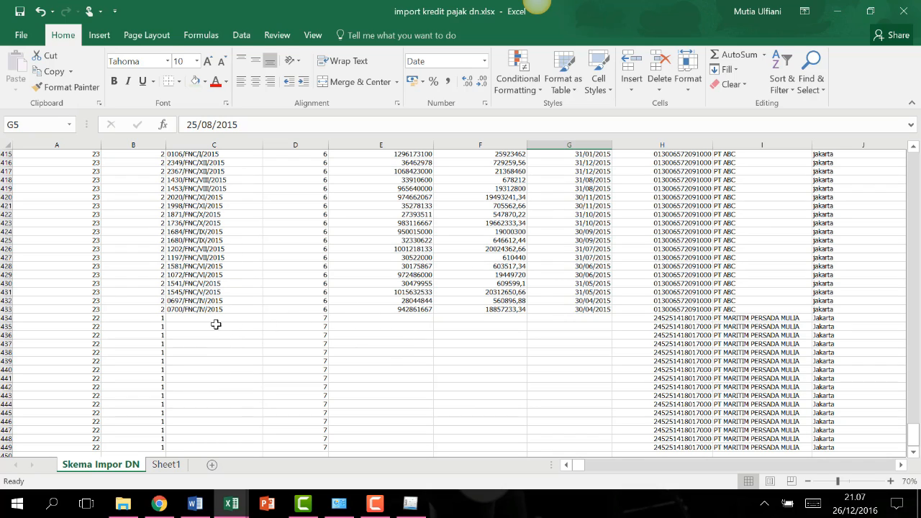
scroll(431, 381, "up", 1)
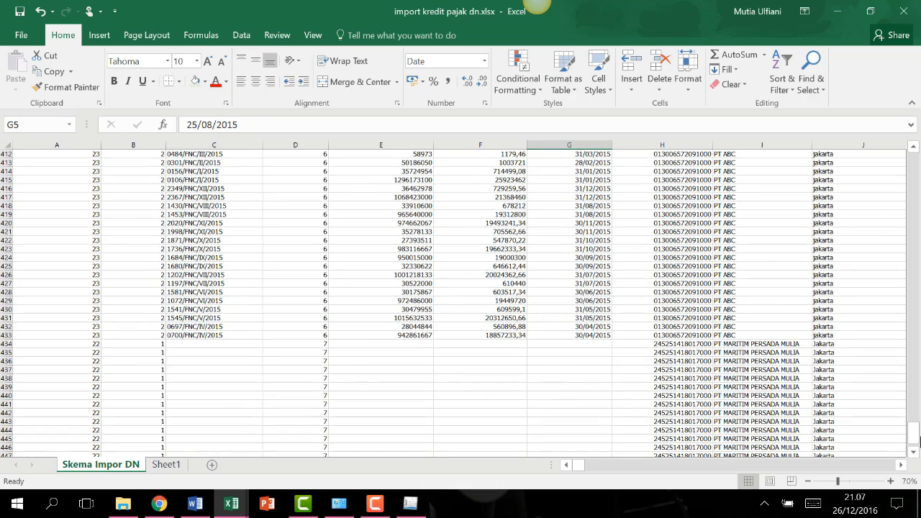
left_click_drag(913, 434, 913, 164)
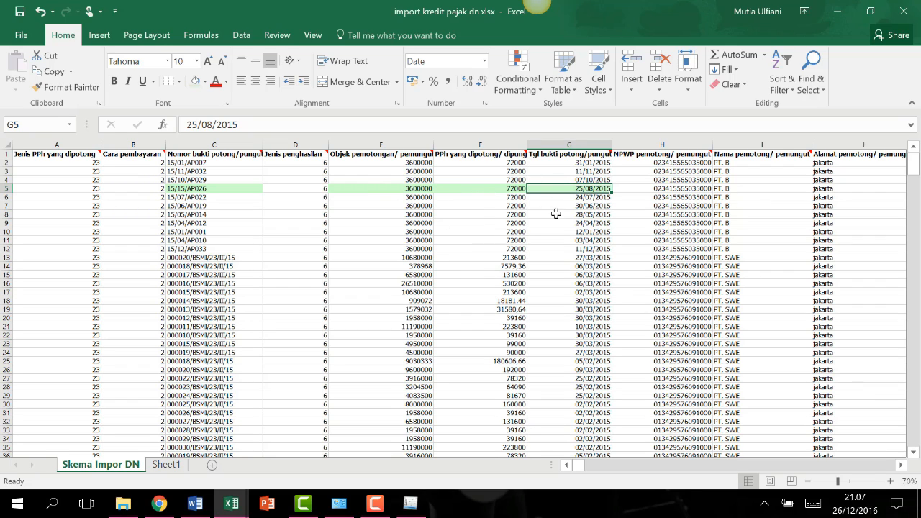
left_click(901, 466)
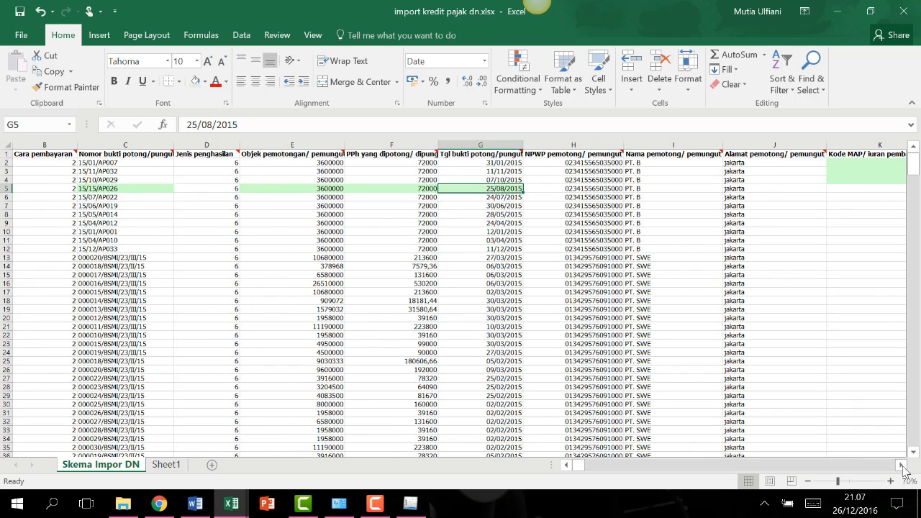
left_click(901, 465)
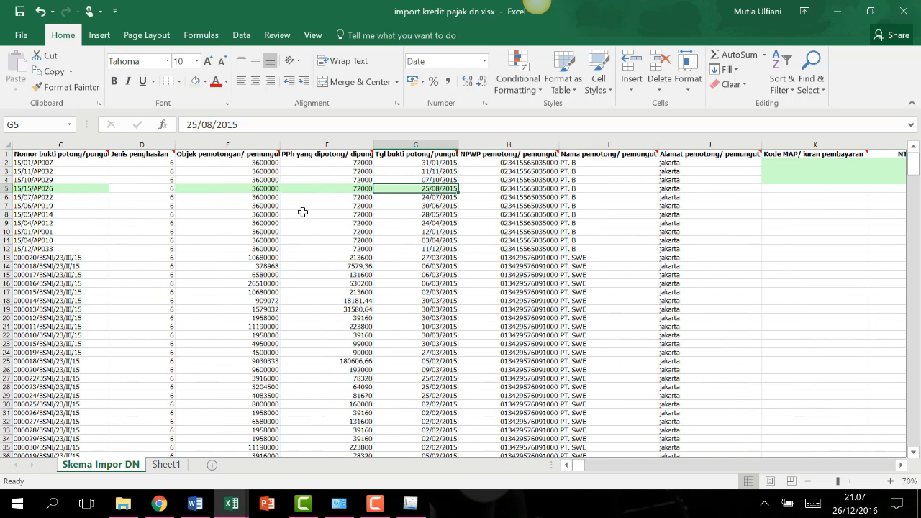
left_click(478, 185)
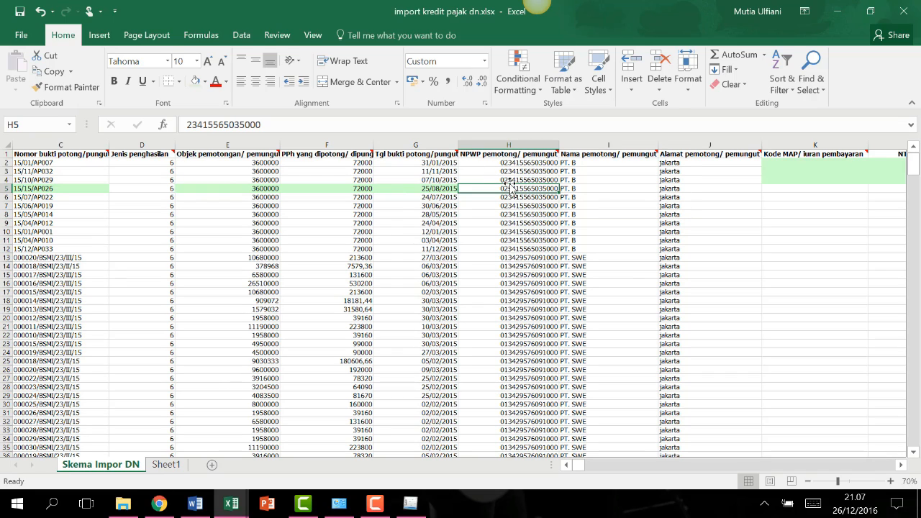
left_click(609, 179)
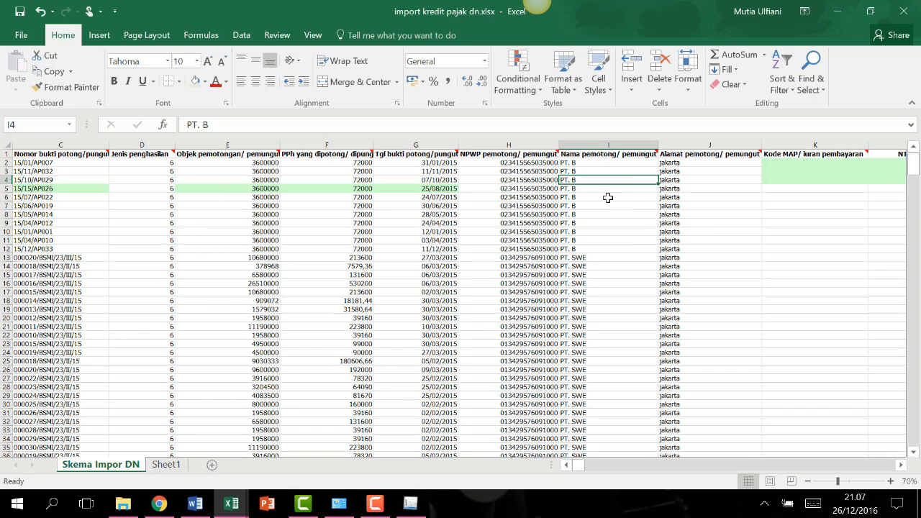
left_click(679, 178)
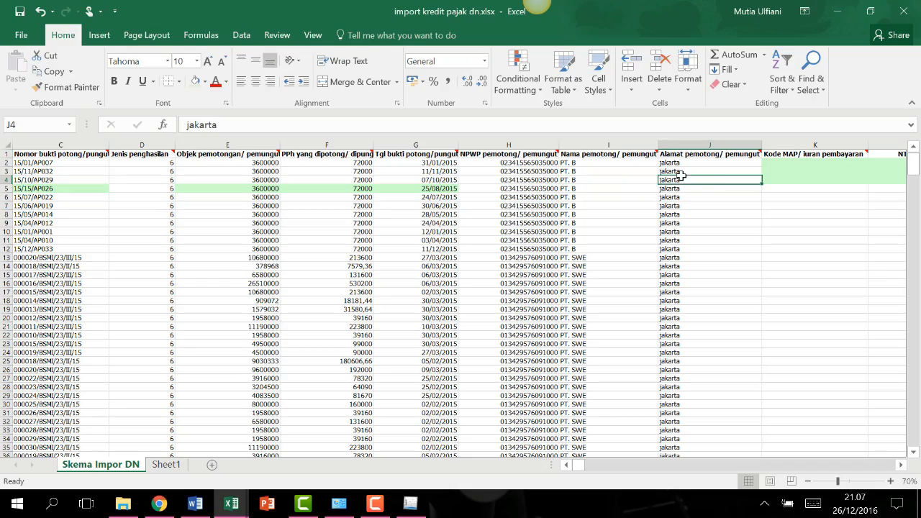
scroll(770, 276, "down", 5)
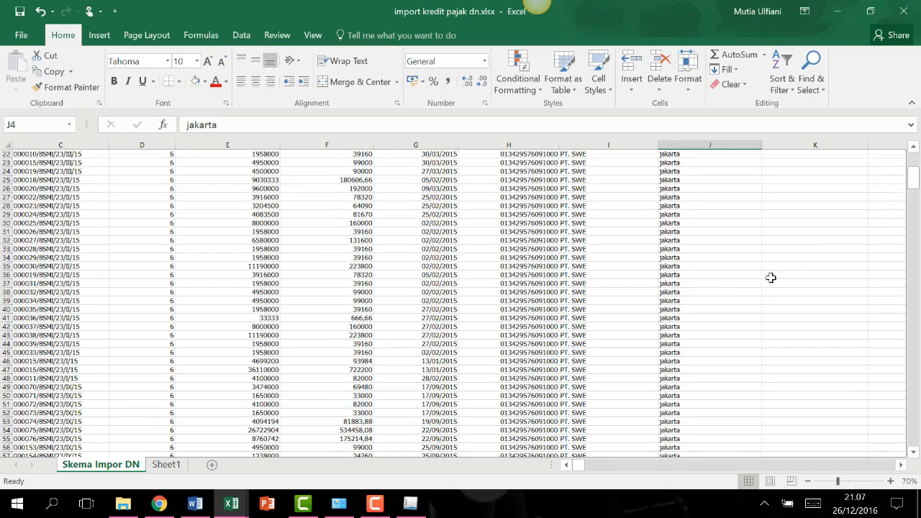
left_click_drag(914, 183, 765, 200)
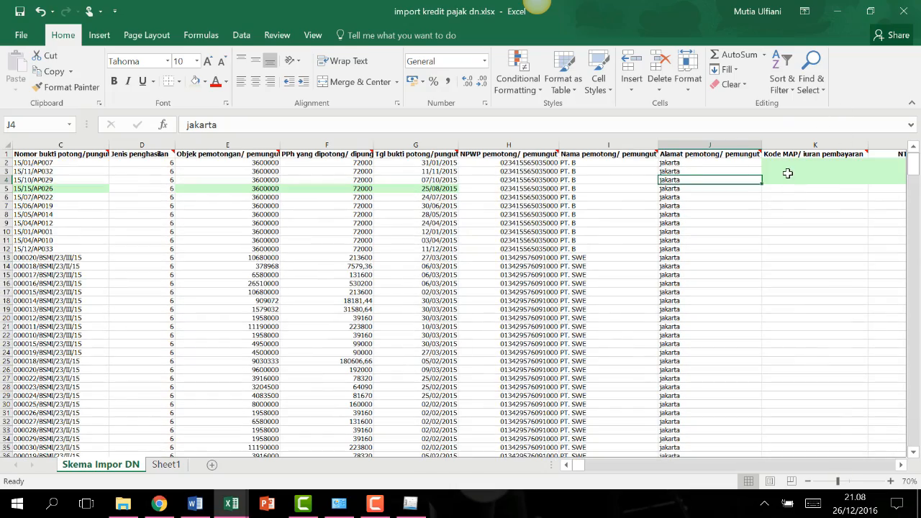
left_click(787, 173)
left_click(900, 464)
left_click(899, 465)
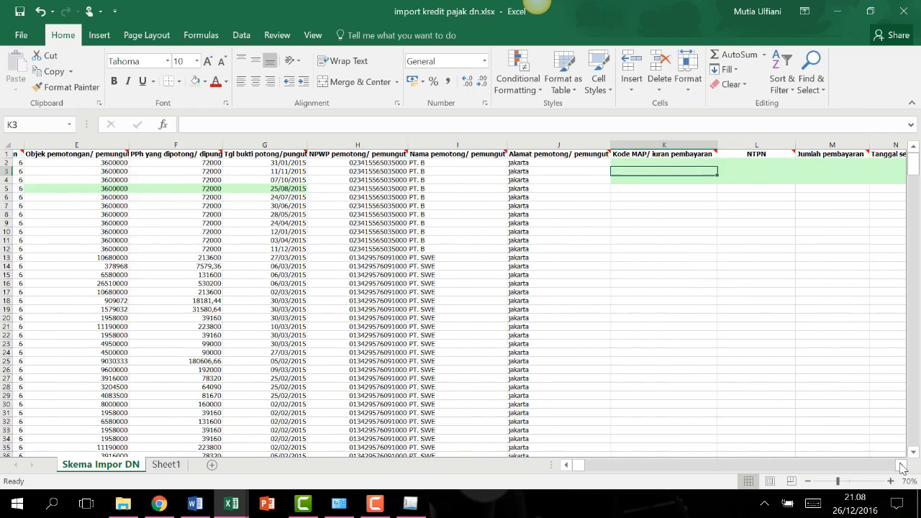
left_click(900, 466)
left_click(901, 465)
left_click(900, 466)
left_click(459, 163)
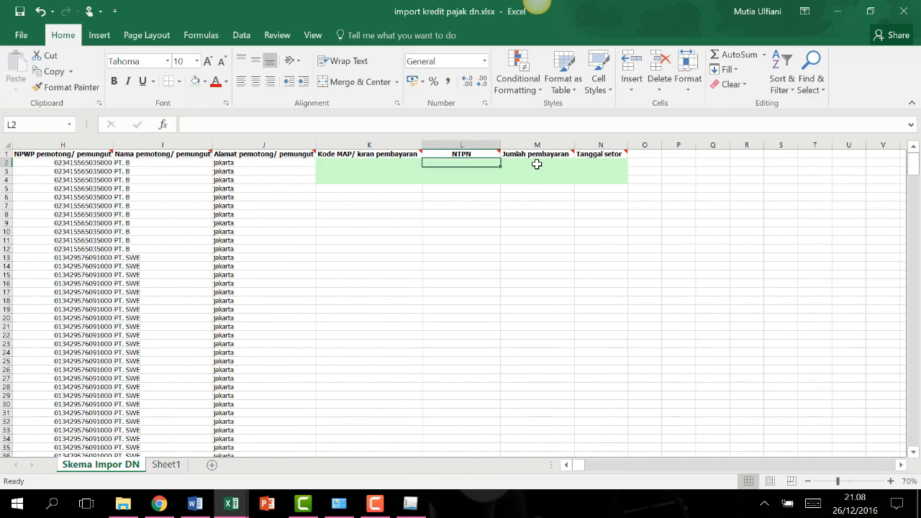
left_click(537, 164)
left_click(592, 164)
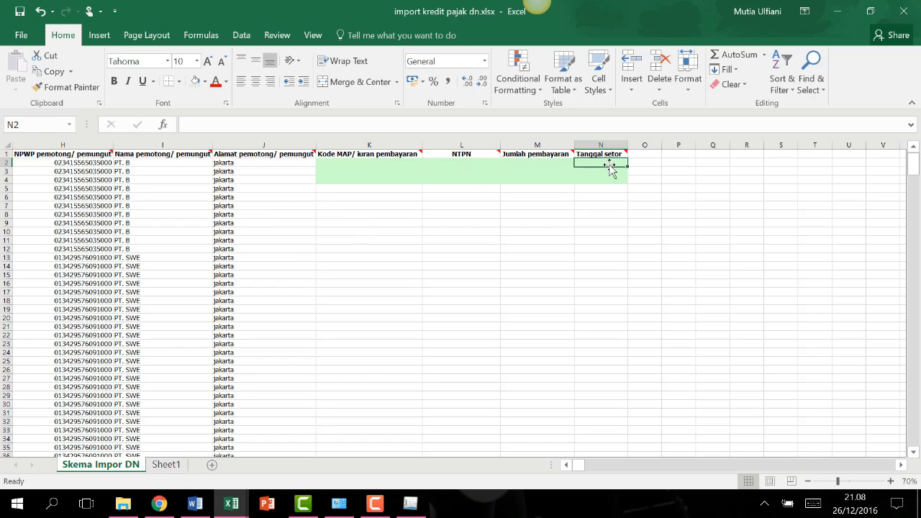
left_click_drag(322, 170, 582, 170)
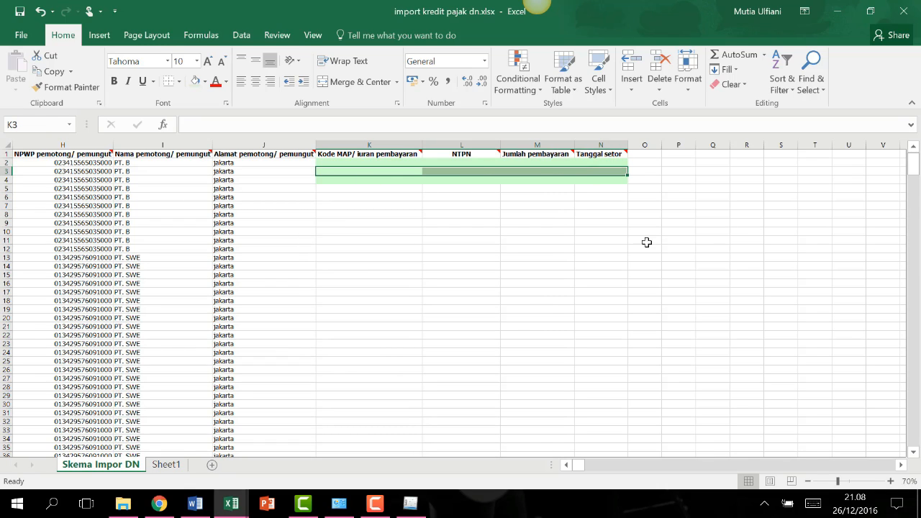
left_click(556, 256)
left_click_drag(913, 171, 914, 169)
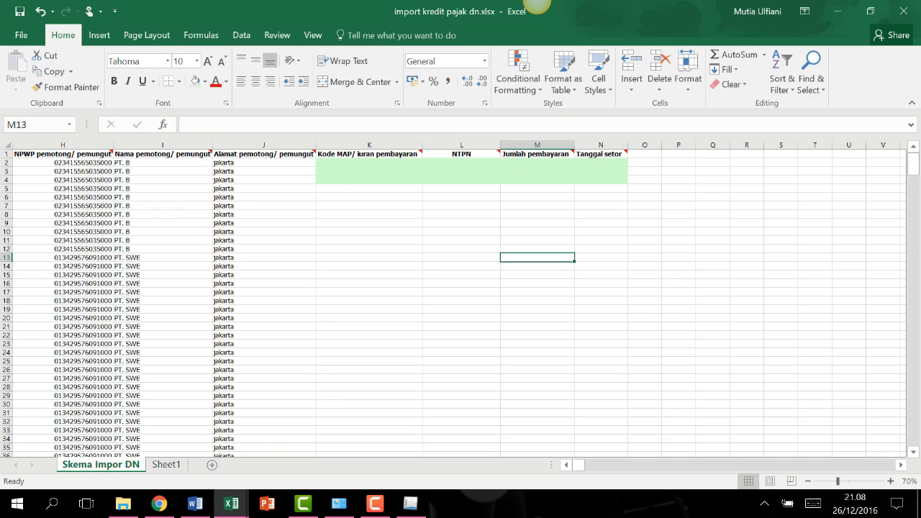
left_click_drag(914, 165, 907, 447)
left_click(366, 338)
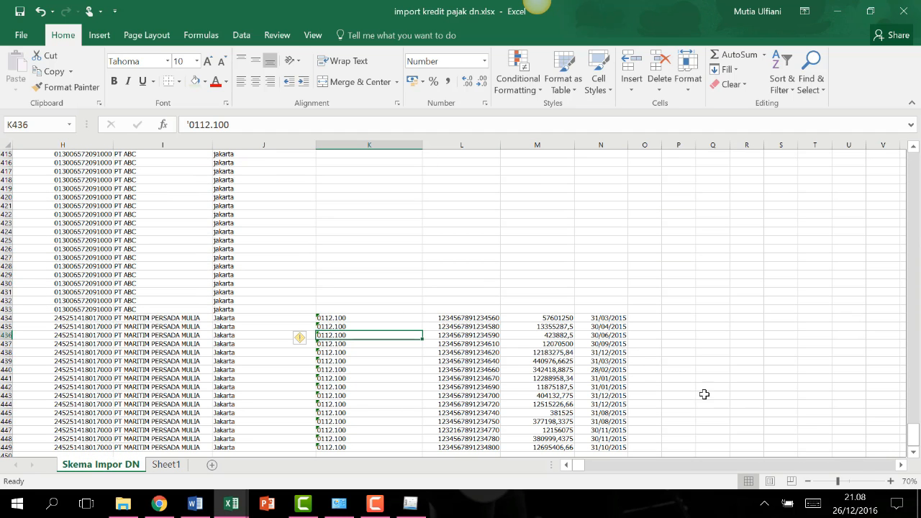
left_click(566, 464)
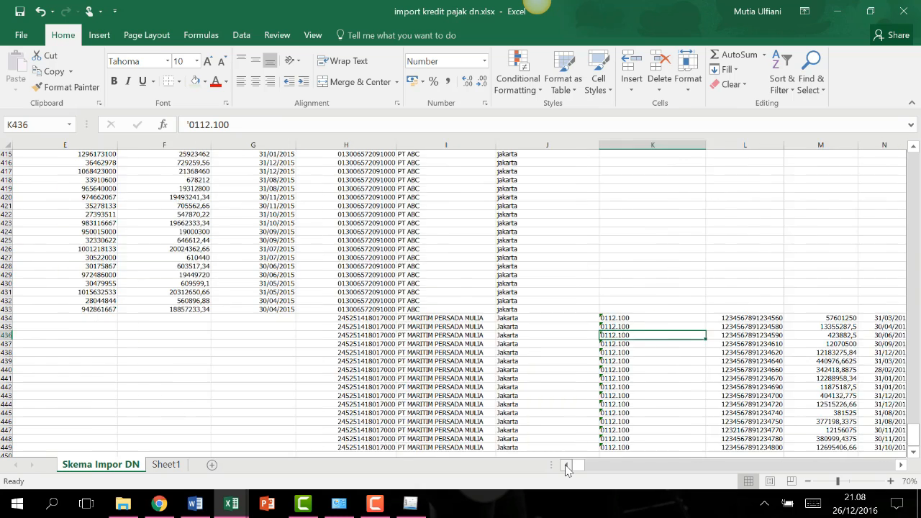
left_click(768, 361)
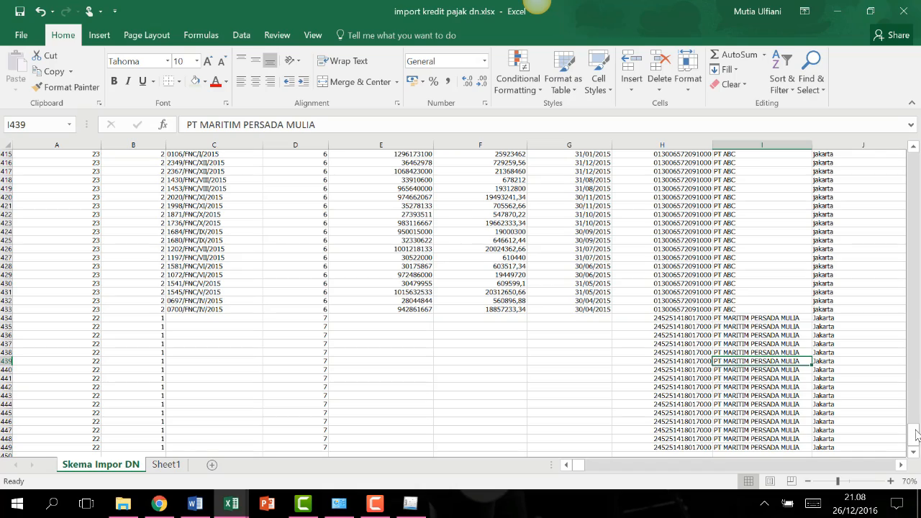
left_click_drag(913, 446, 886, 160)
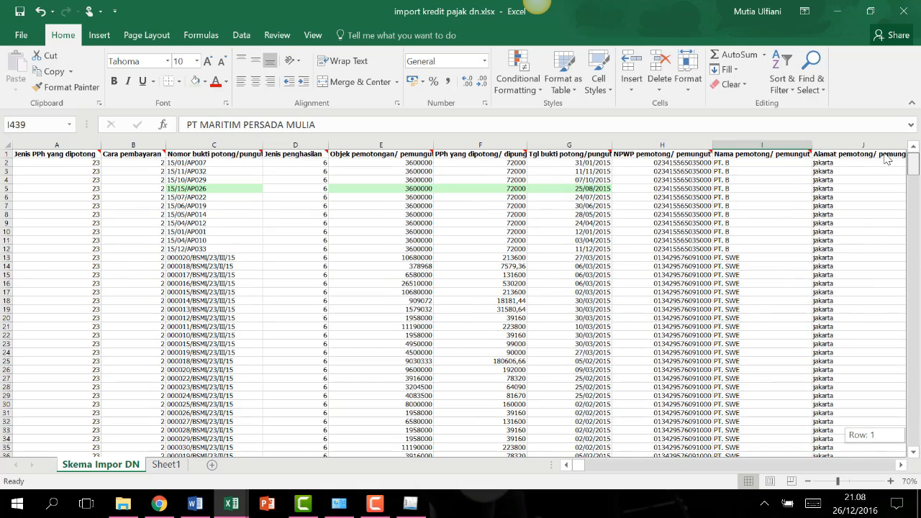
Save the active sheet as comma-delimited CSV 'impor kredit pajak dalam negeri' in new folder, then close it.
left_click(18, 39)
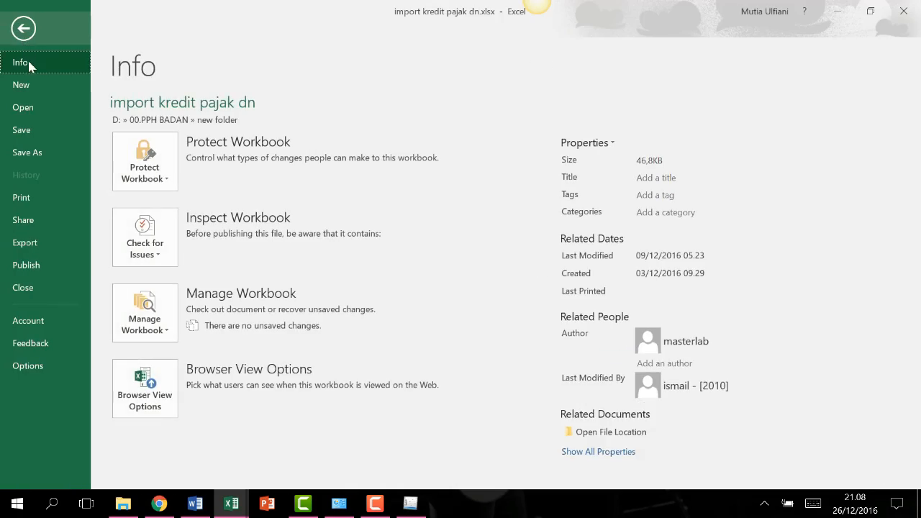
left_click(37, 151)
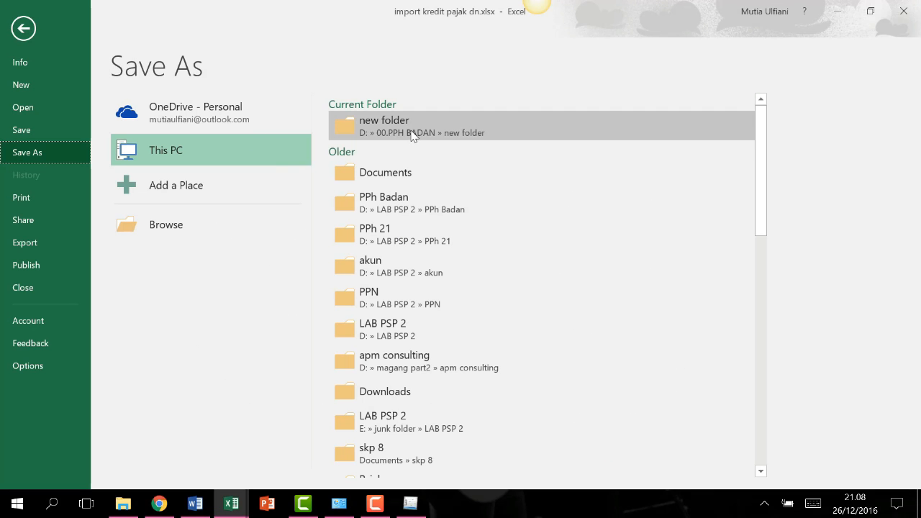
left_click(413, 133)
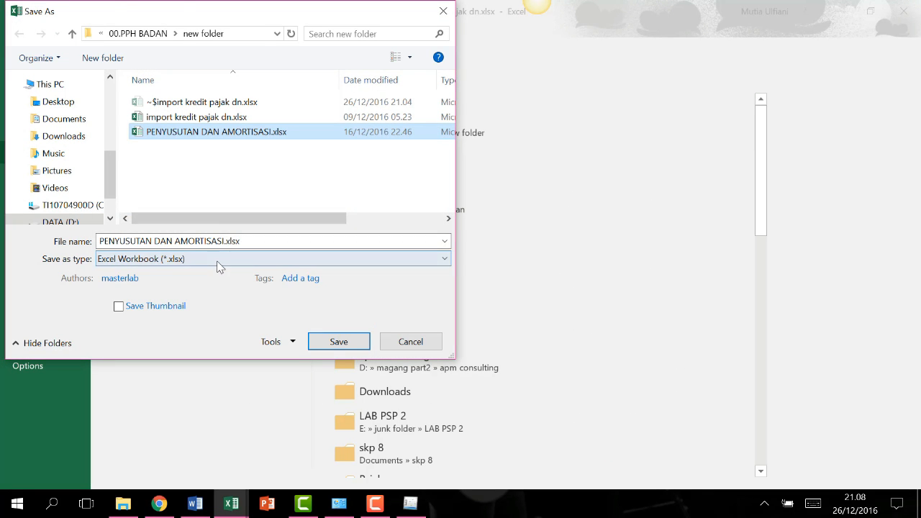
left_click(218, 259)
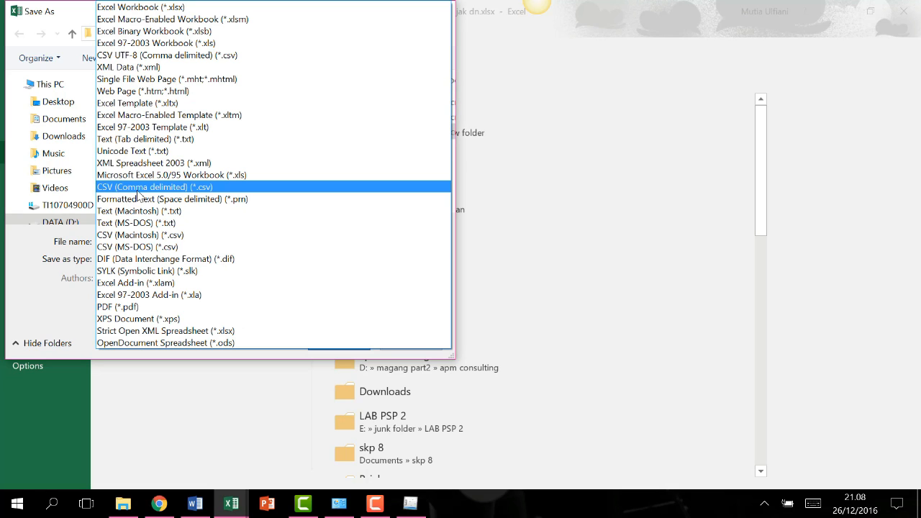
left_click(216, 189)
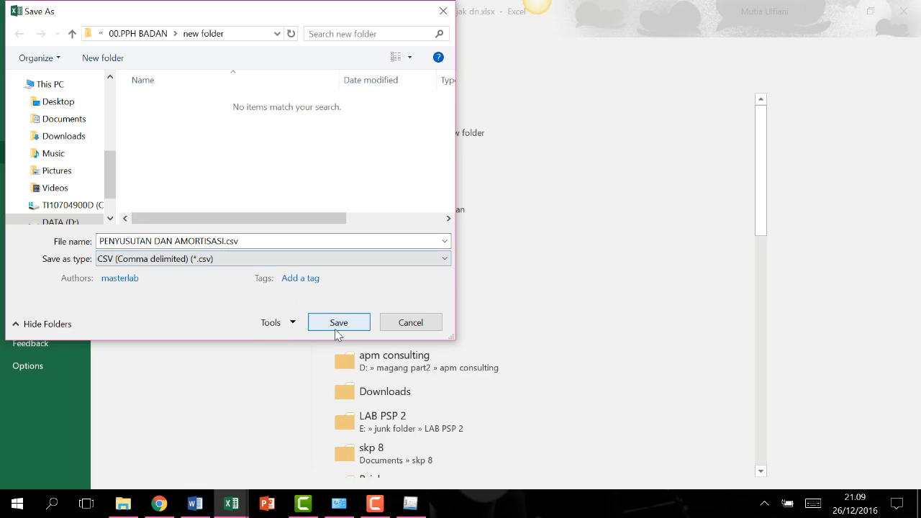
left_click(257, 240)
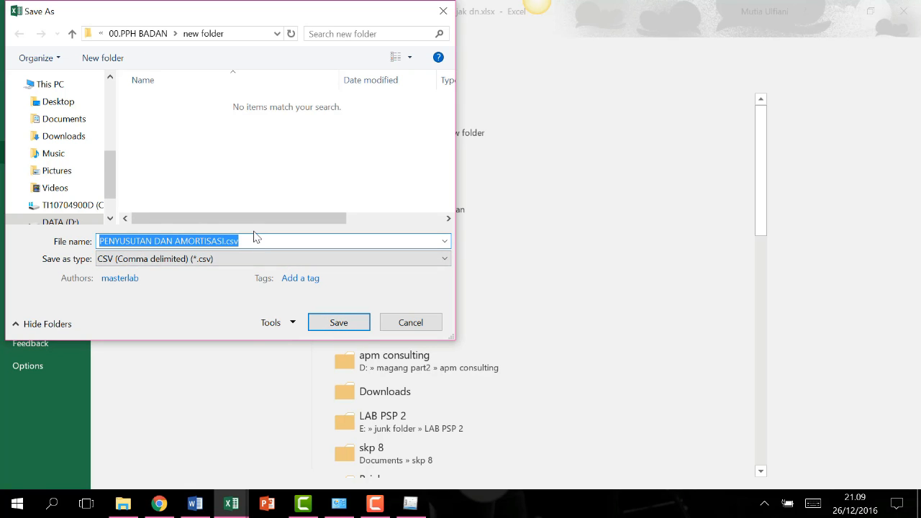
type("impor kredit pajak dalam negeri")
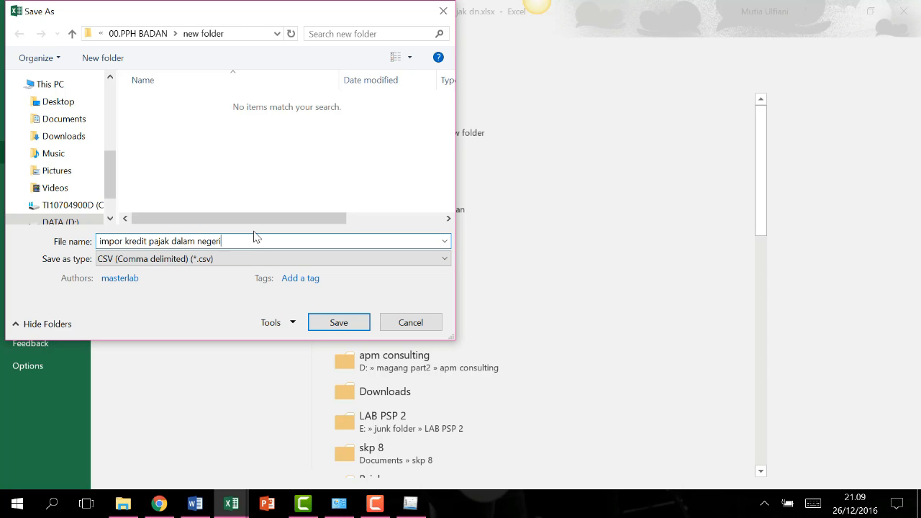
key("Return")
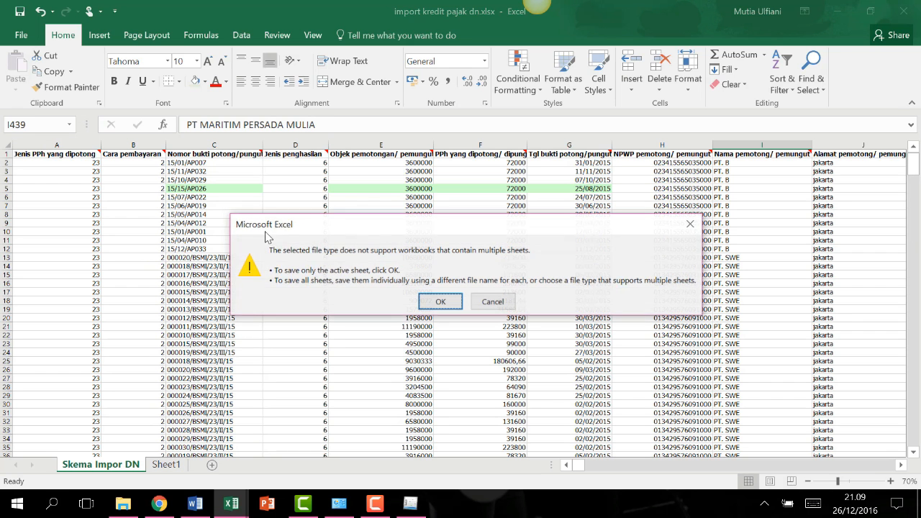
left_click(439, 301)
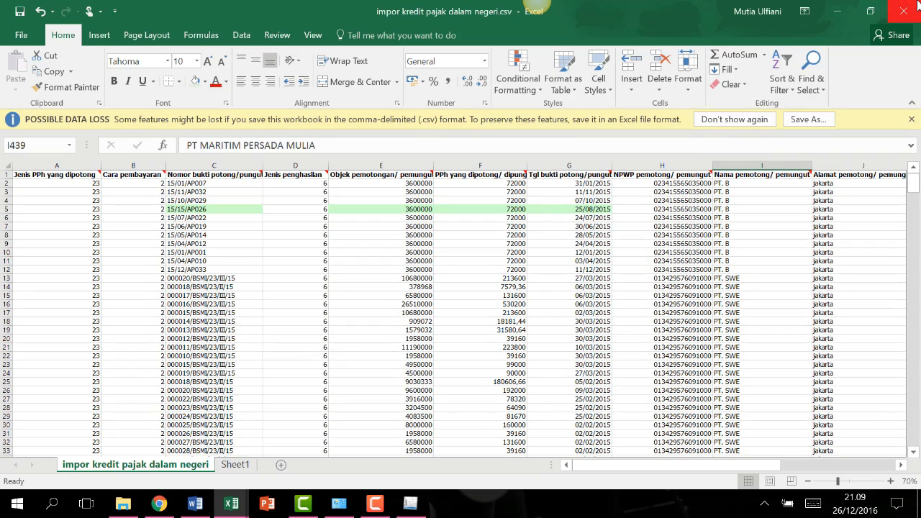
left_click(911, 9)
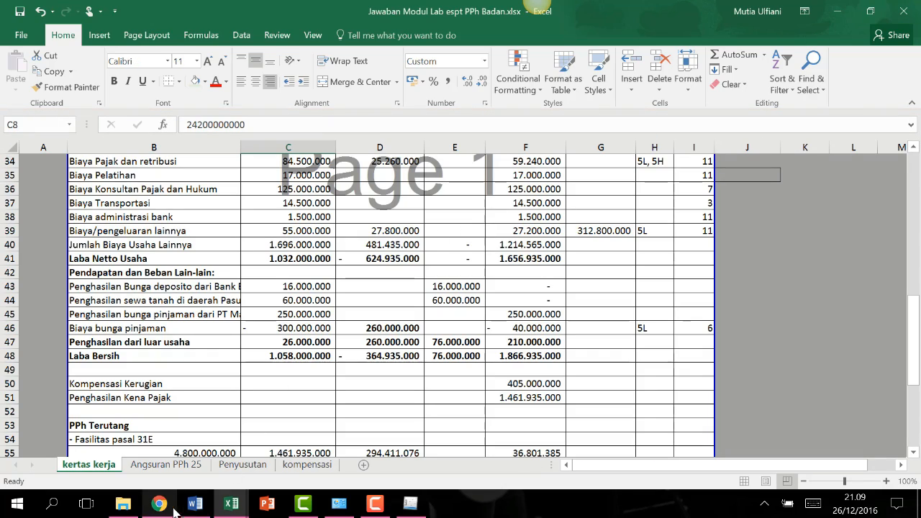
Select impor kredit pajak dalam negeri.csv in new folder, then return to e-SPT PPh Badan.
left_click(123, 504)
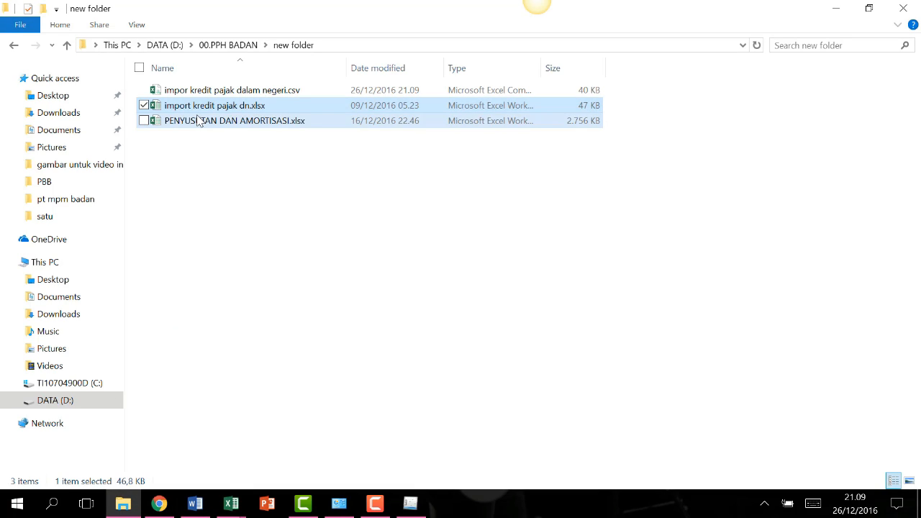
left_click(215, 159)
left_click(241, 96)
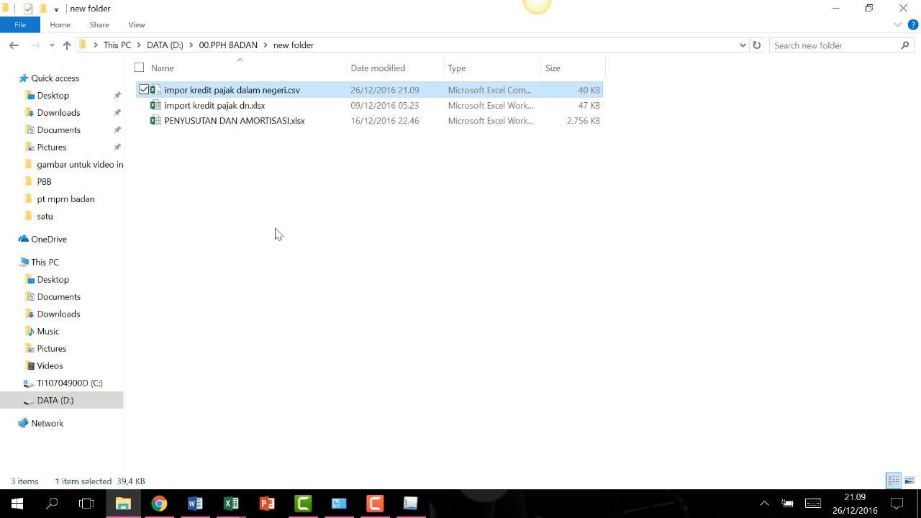
left_click(410, 502)
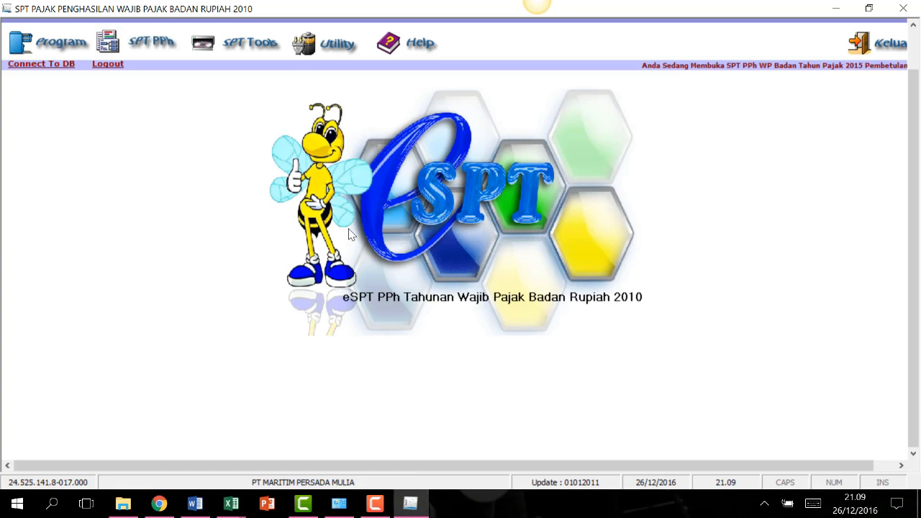
In Utility > Impor Data, select impor kredit pajak dalam negeri.csv from D:\00.PPH BADAN\new folder.
left_click(215, 44)
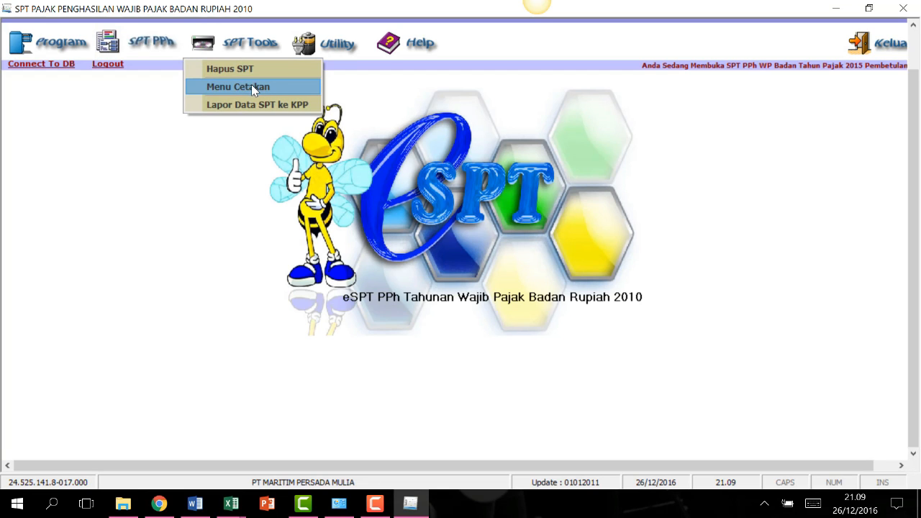
left_click(338, 51)
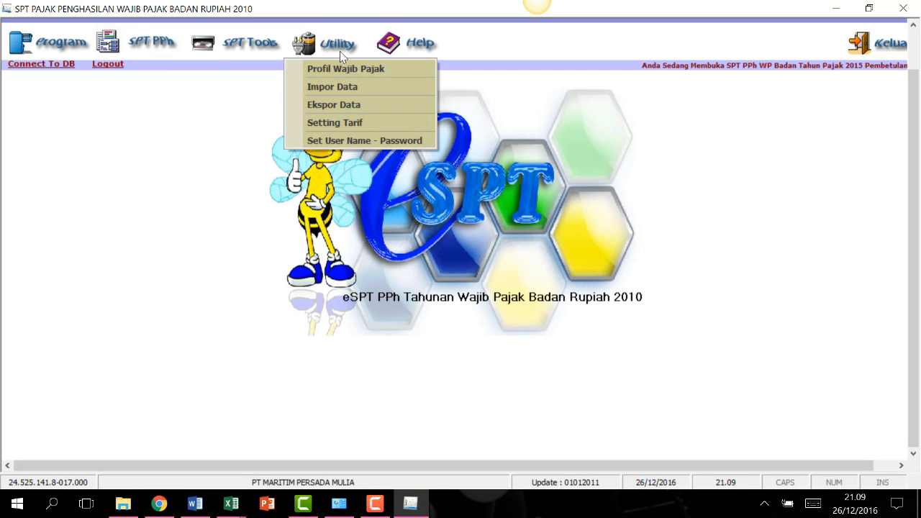
left_click(340, 85)
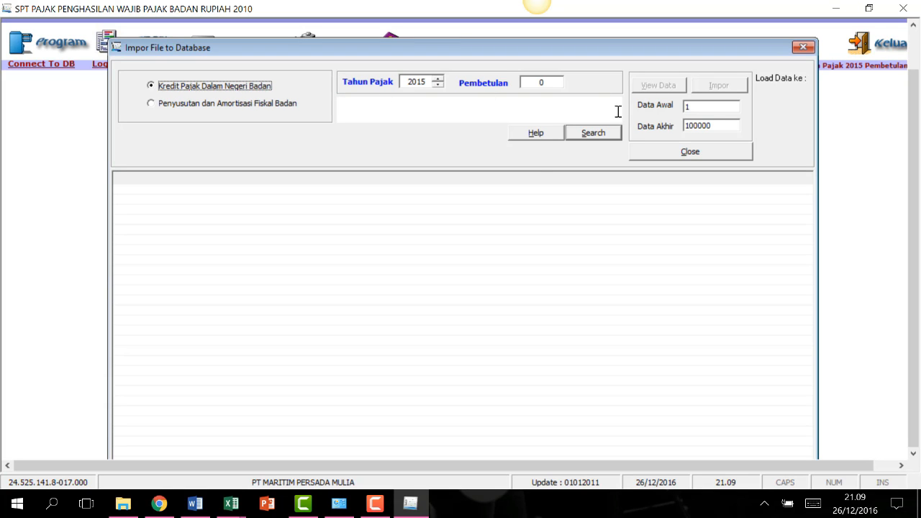
left_click(596, 135)
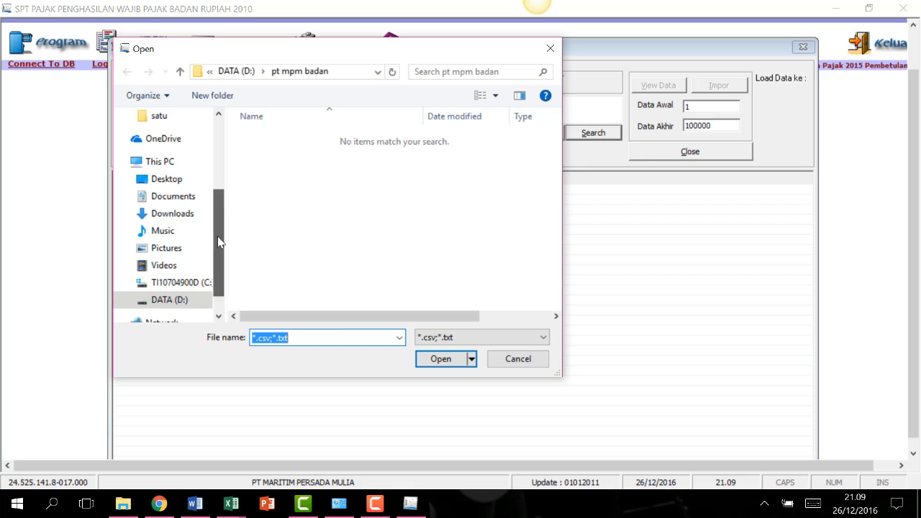
left_click(187, 299)
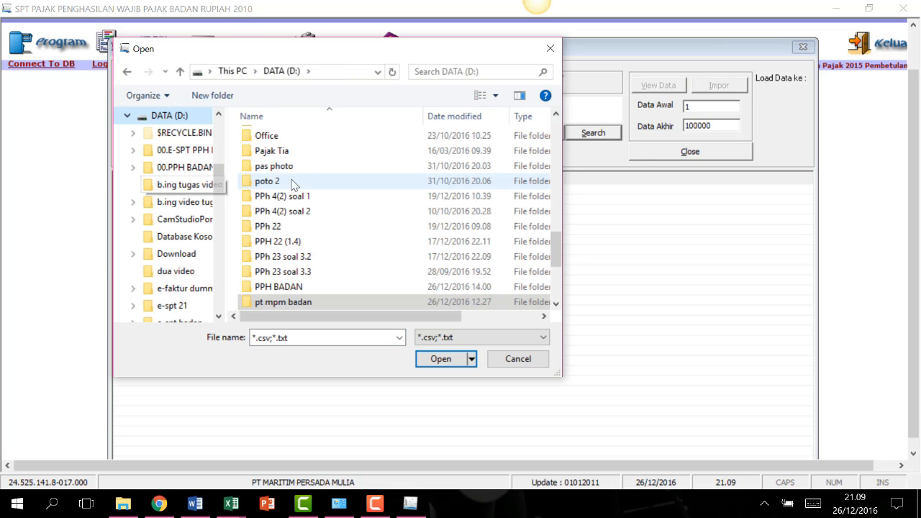
scroll(316, 180, "up", 2)
scroll(316, 179, "up", 8)
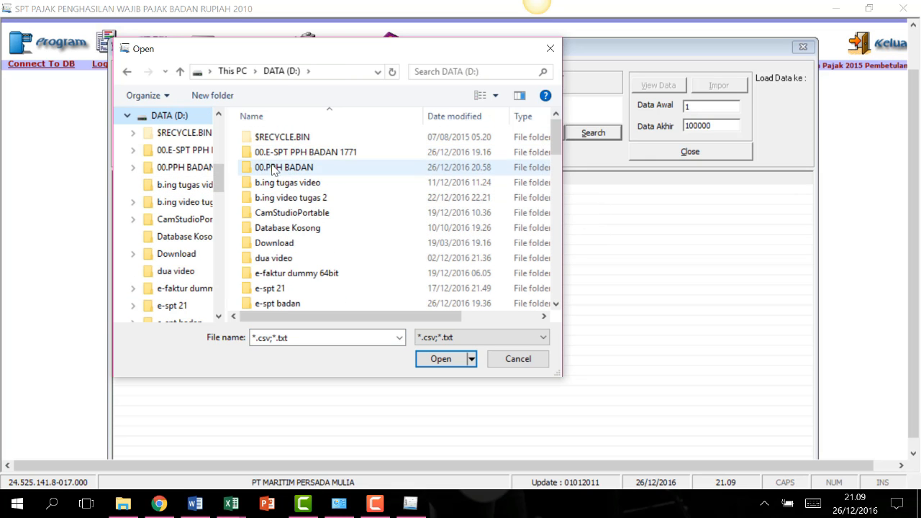
left_click(275, 168)
double_click(272, 168)
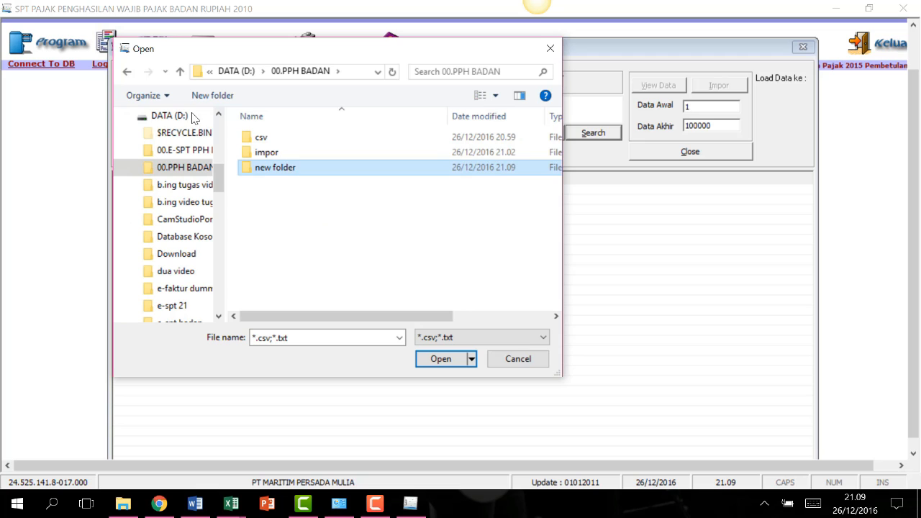
double_click(287, 169)
left_click(322, 139)
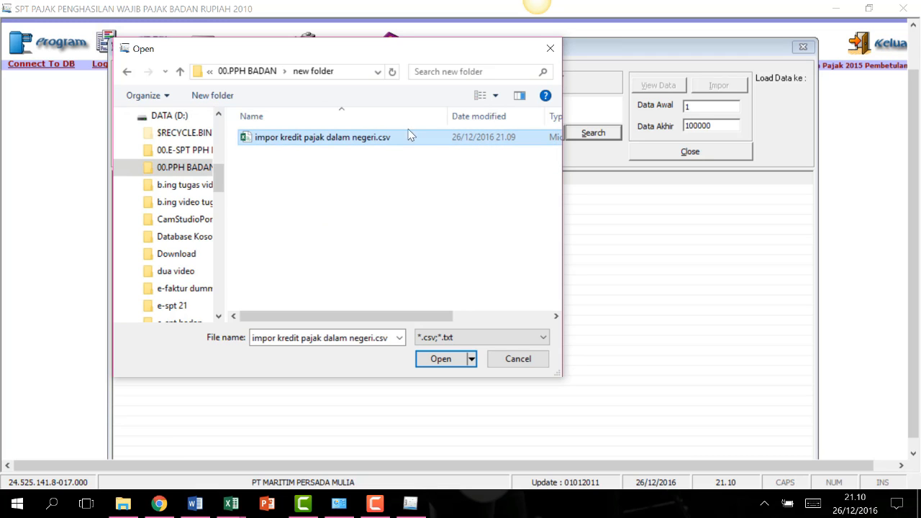
left_click(440, 360)
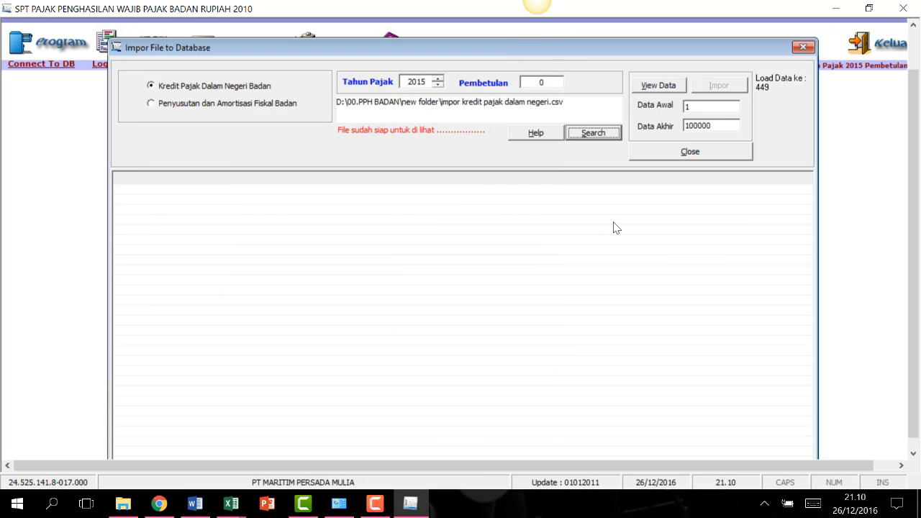
View the data, accept the 448-records message, and fill the grid with the records.
left_click(659, 86)
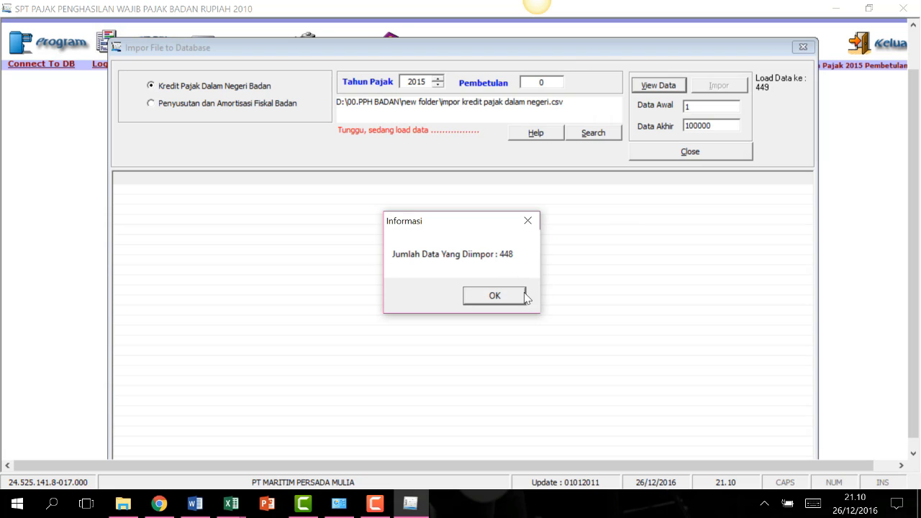
left_click(496, 299)
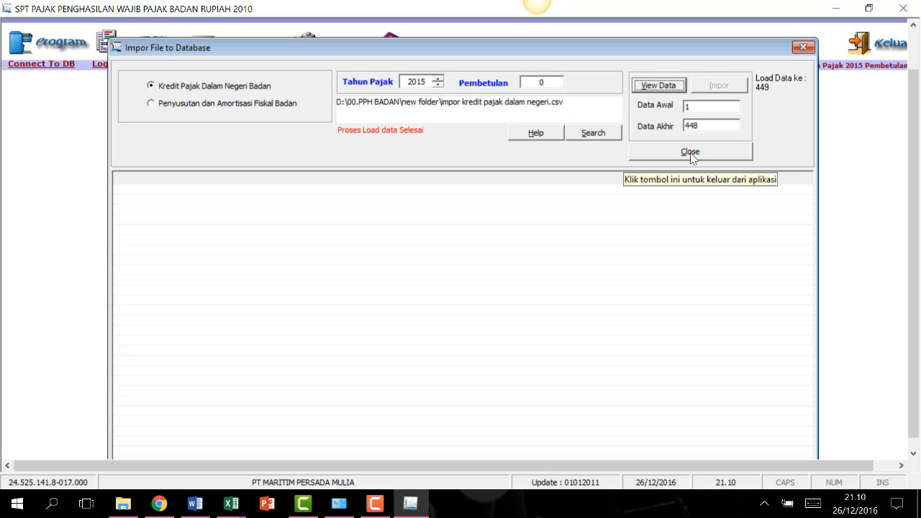
left_click(662, 86)
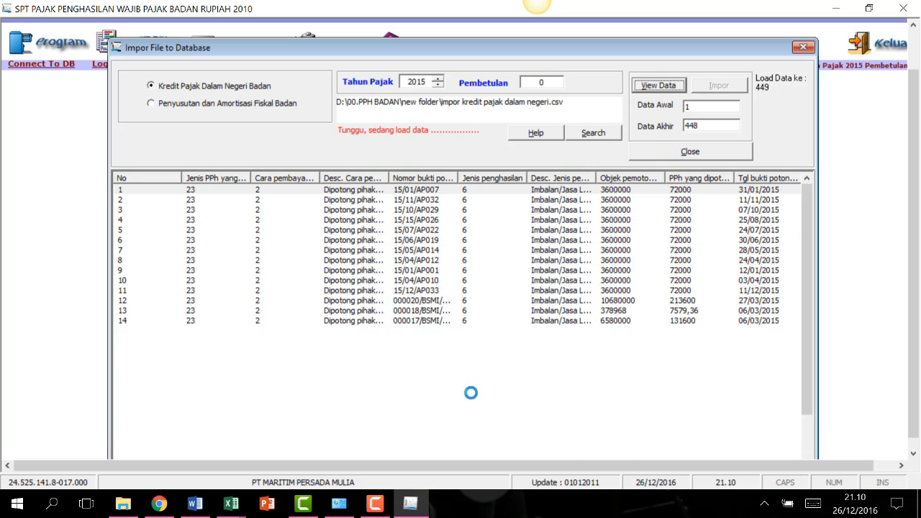
Switch between the file window and e-SPT, ending back on the import form.
left_click(375, 503)
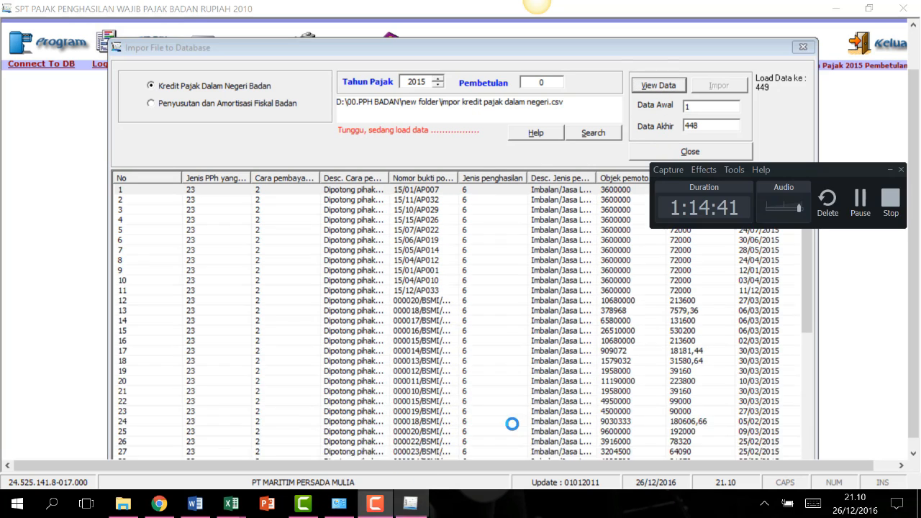
left_click(775, 154)
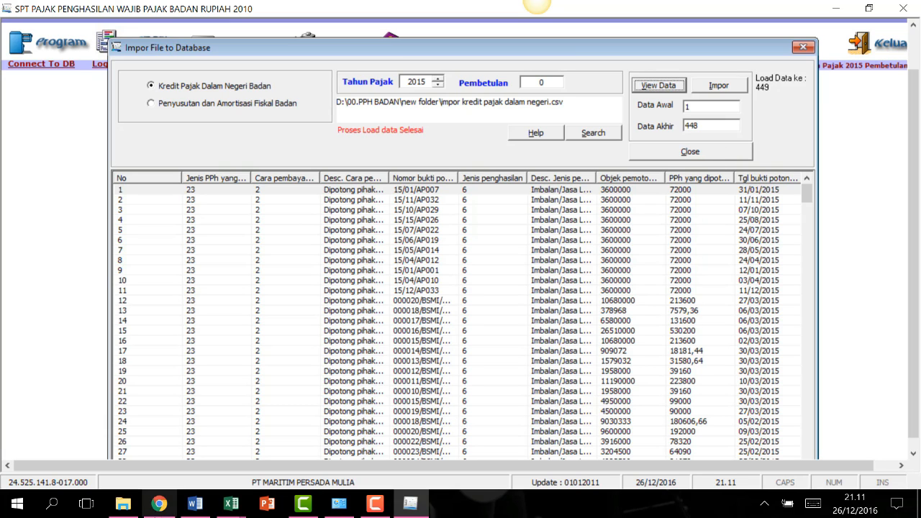
left_click(410, 502)
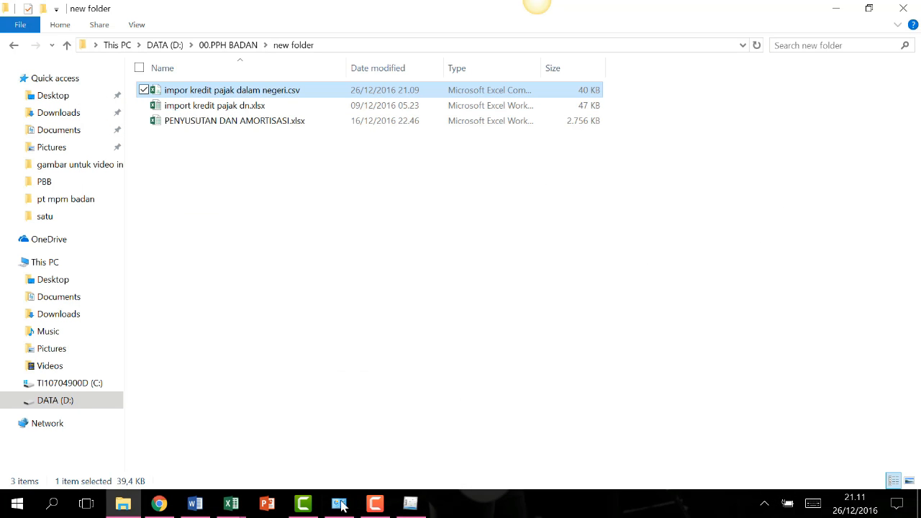
left_click(372, 507)
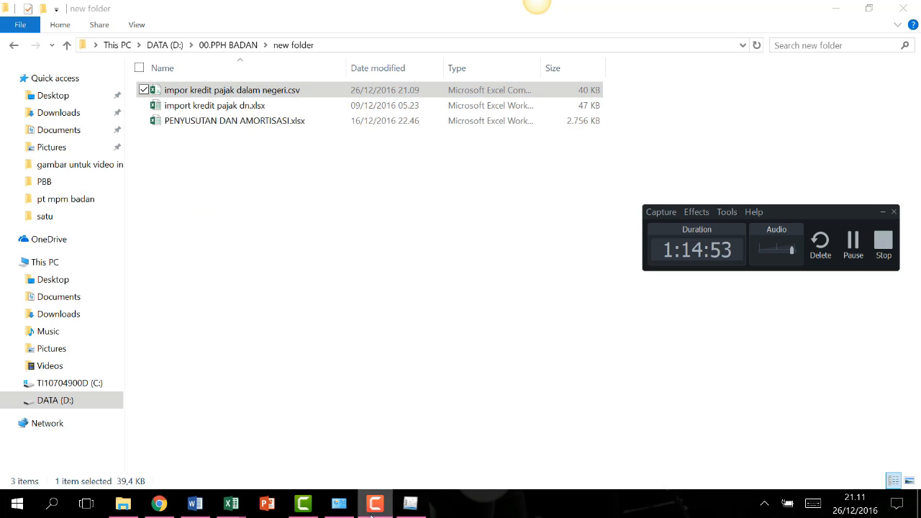
left_click(410, 503)
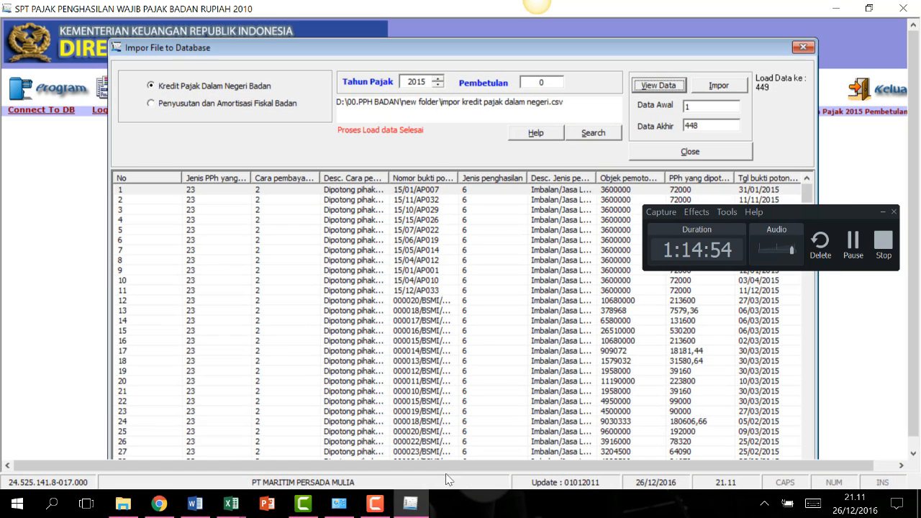
Bring the impor folder window forward and open PENYUSUTAN DAN AMORTISASI.csv in Excel.
left_click(852, 243)
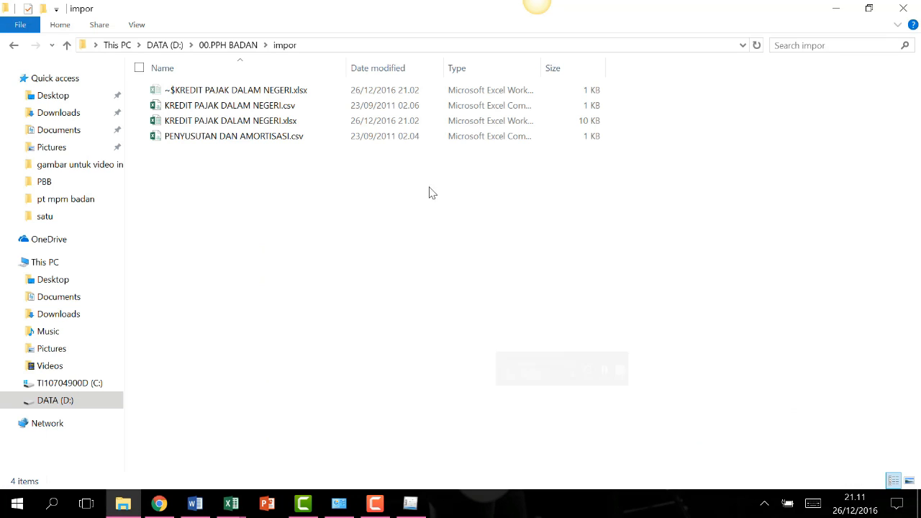
double_click(245, 144)
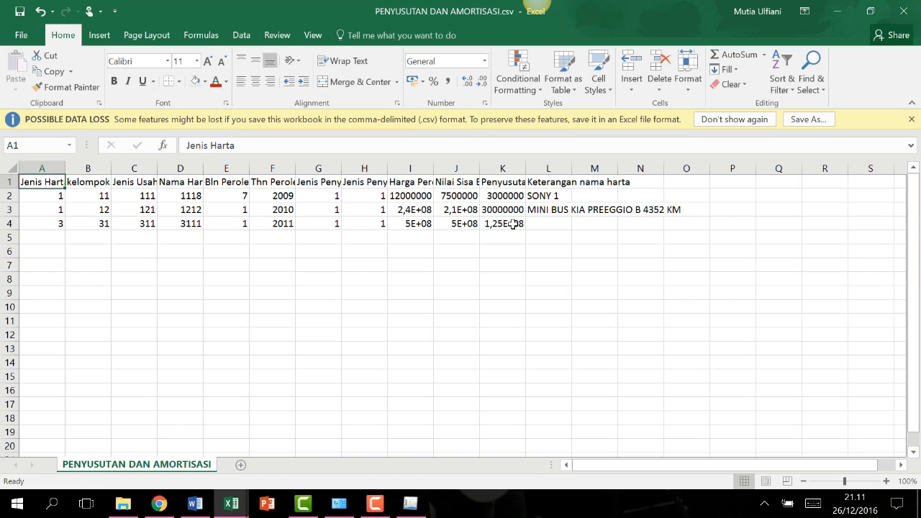
Dismiss the data-loss warning and save the sheet as an Excel Workbook (*.xlsx) in the impor folder.
left_click(911, 119)
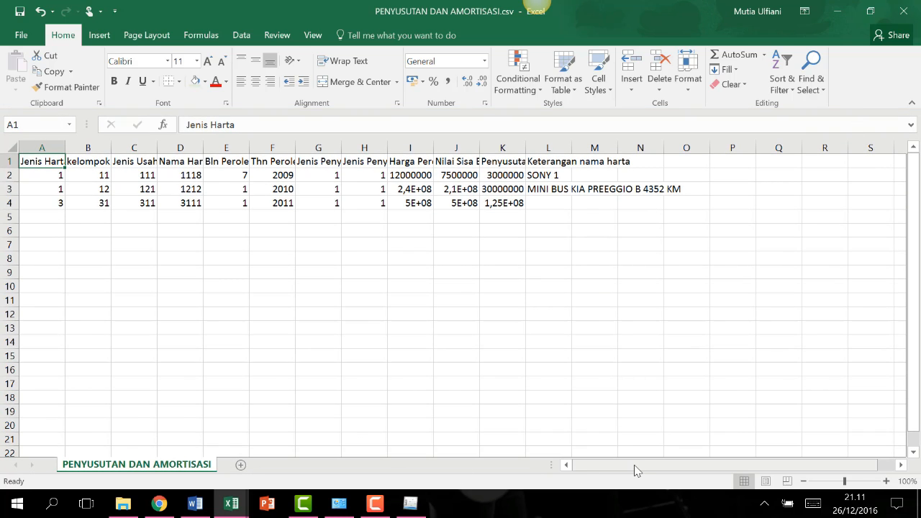
left_click(22, 36)
left_click(39, 153)
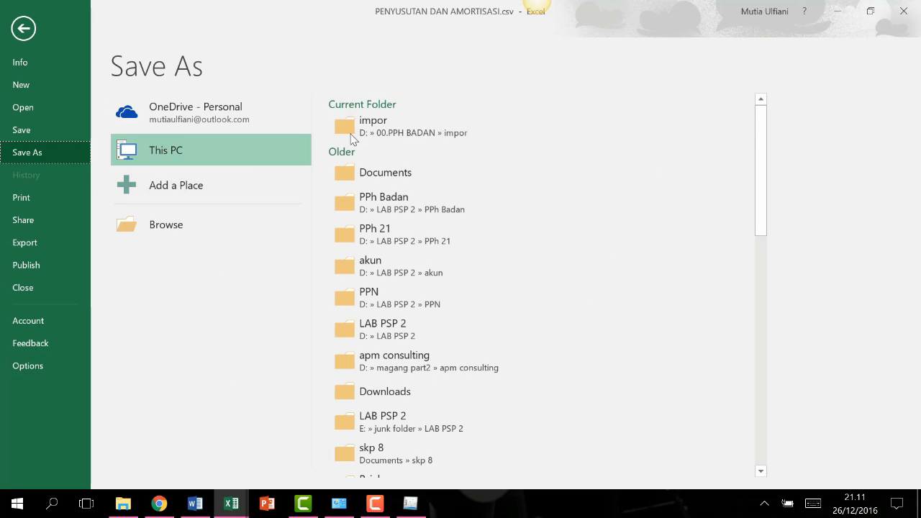
left_click(398, 135)
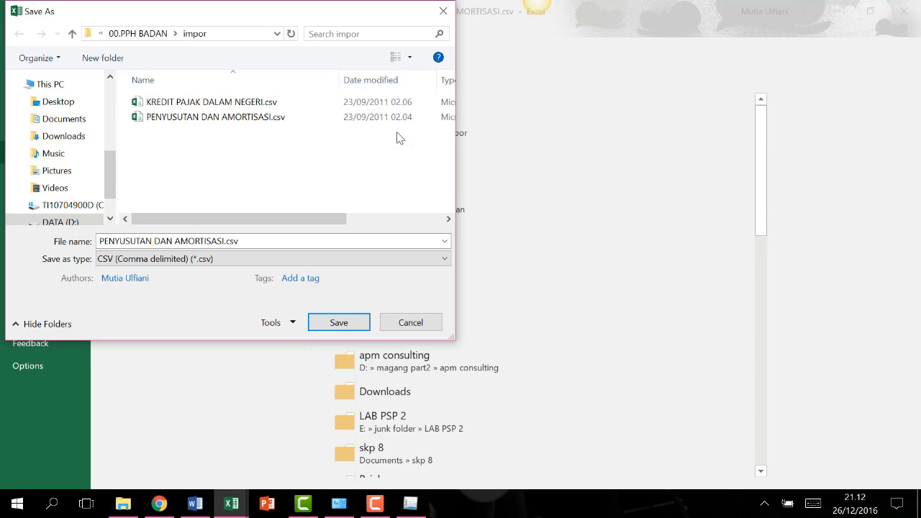
left_click(230, 259)
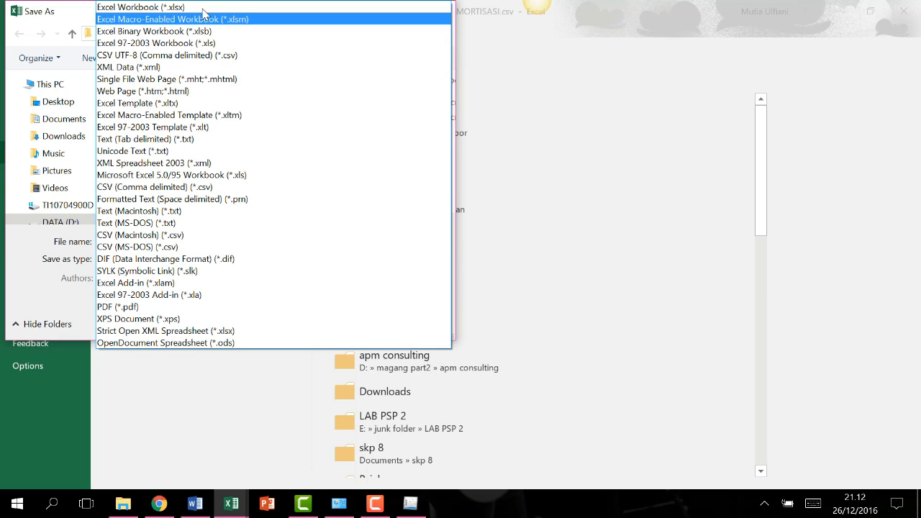
left_click(198, 7)
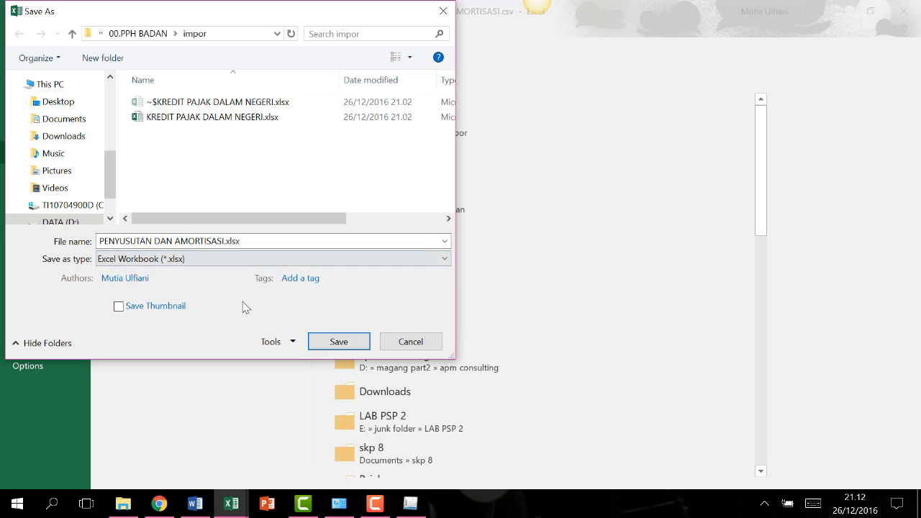
left_click(339, 343)
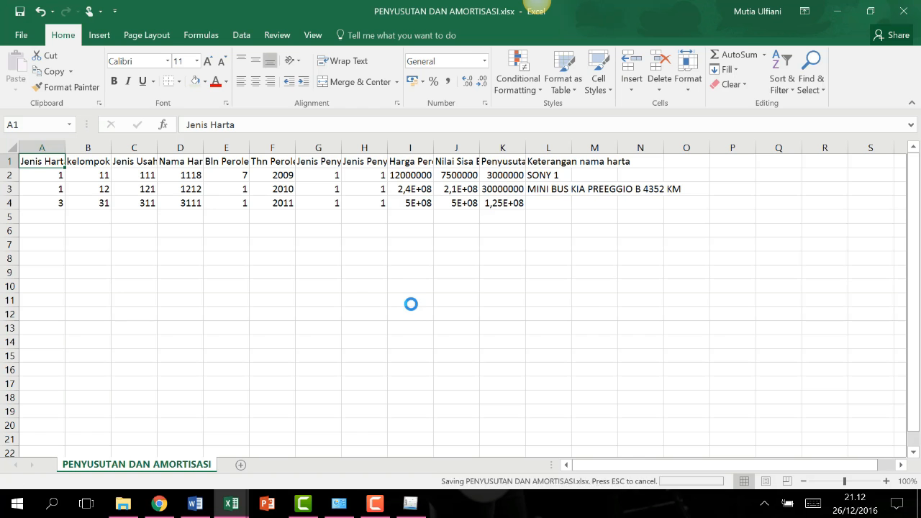
AutoFit columns A through K so every heading and full Harga Perolehan value shows.
left_click(237, 286)
double_click(64, 147)
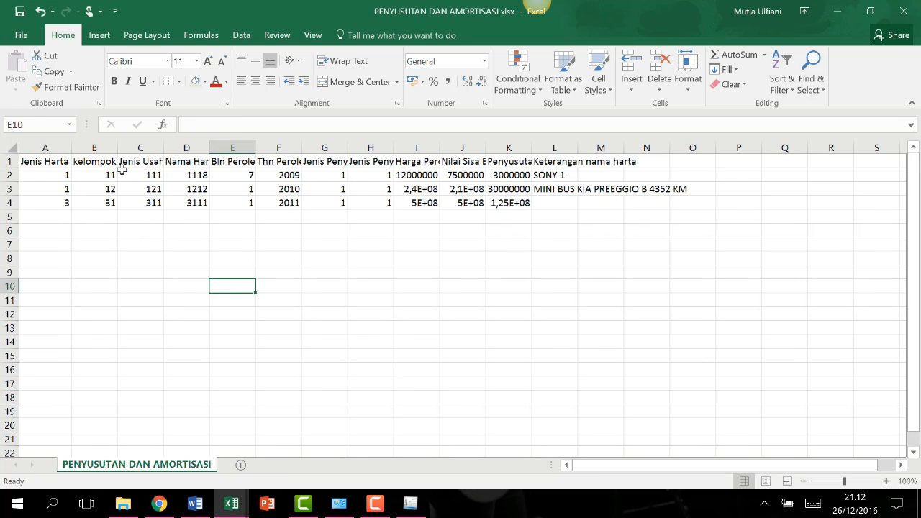
double_click(118, 147)
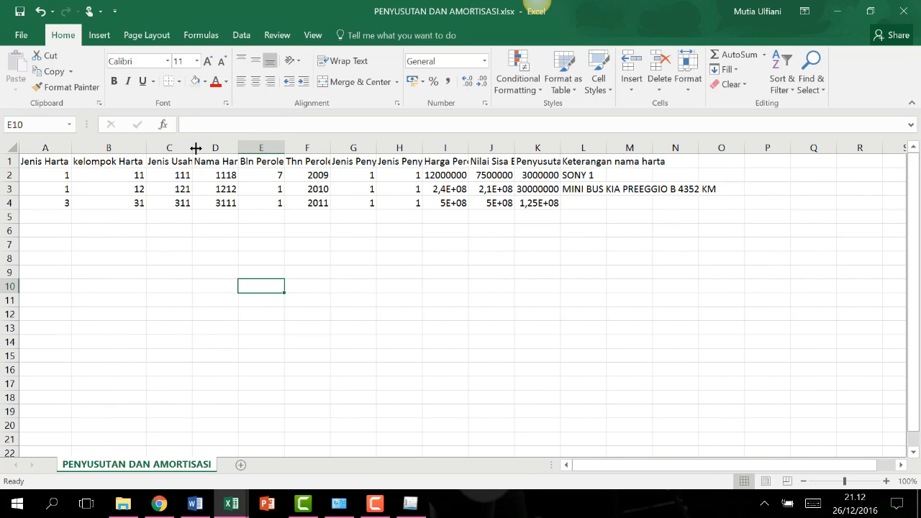
double_click(193, 147)
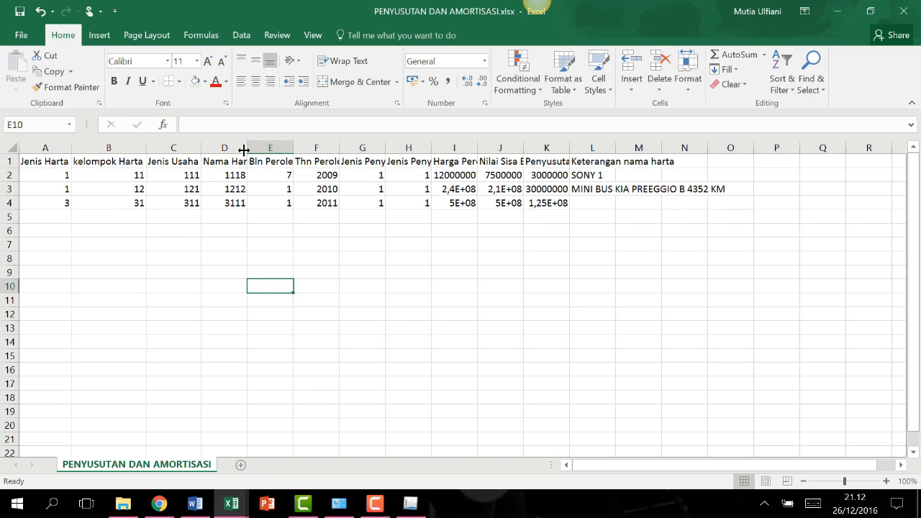
double_click(247, 148)
double_click(304, 147)
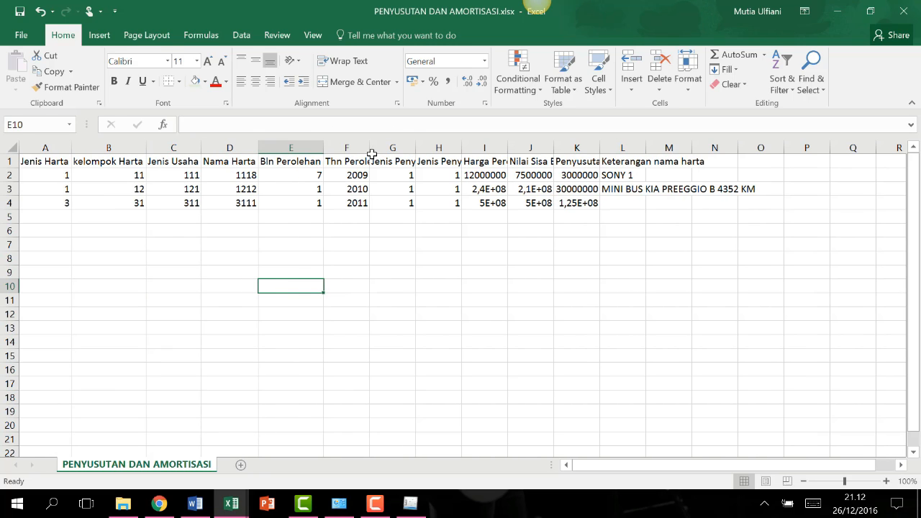
left_click_drag(367, 151, 370, 148)
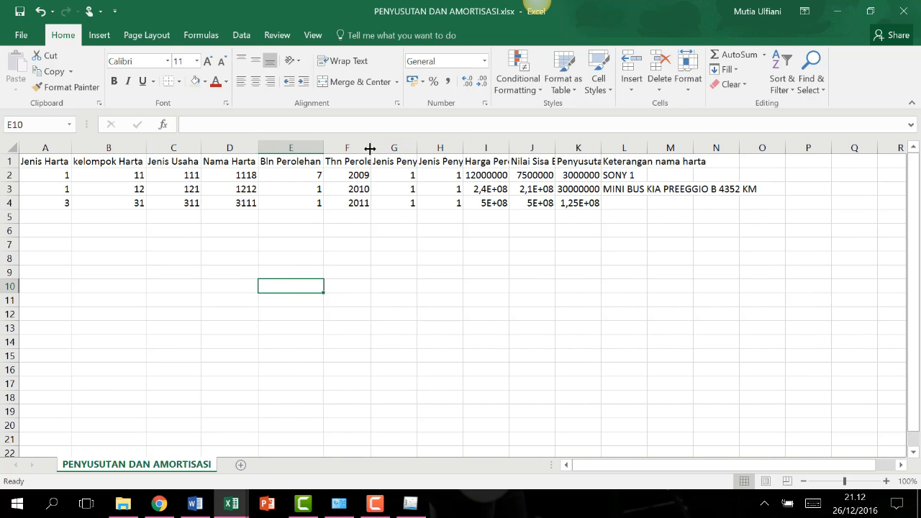
double_click(371, 147)
double_click(439, 147)
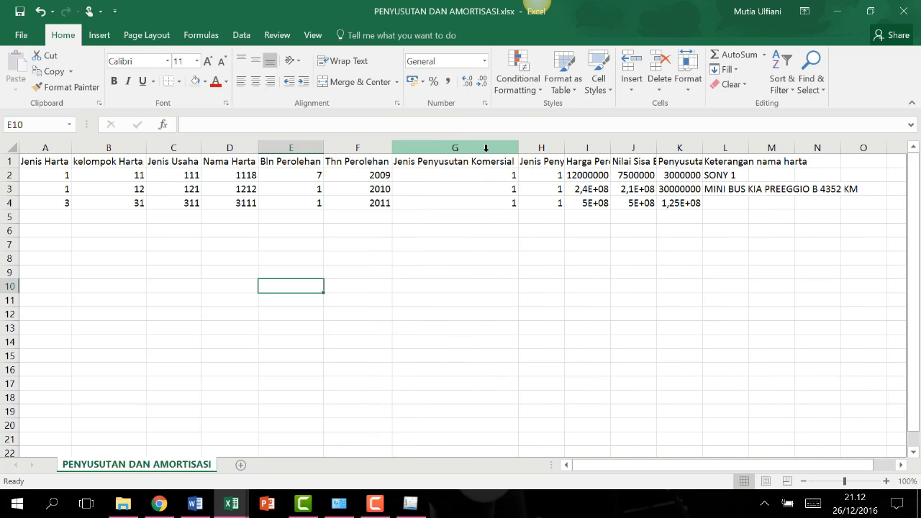
double_click(565, 149)
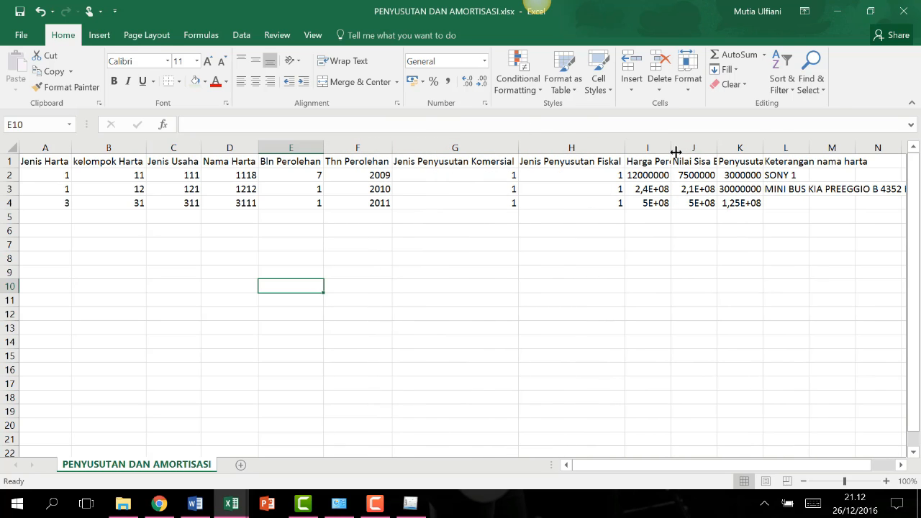
double_click(672, 150)
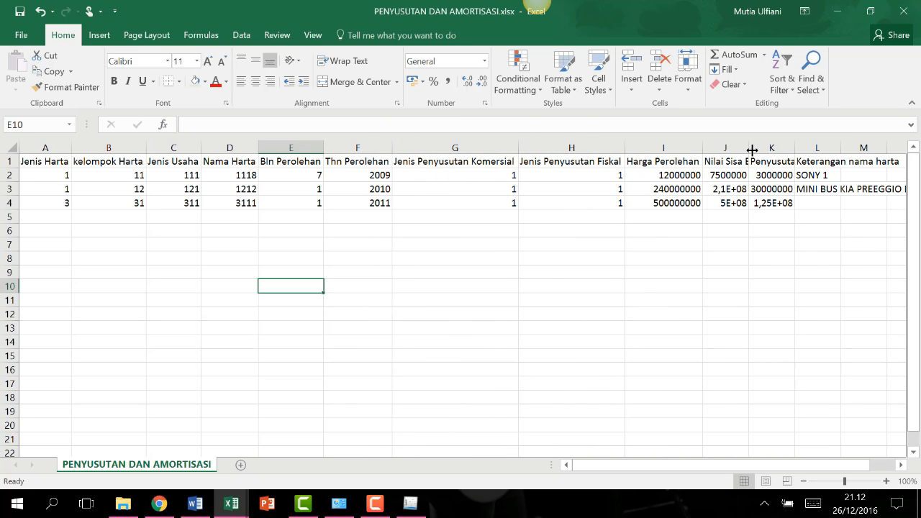
double_click(751, 149)
double_click(816, 149)
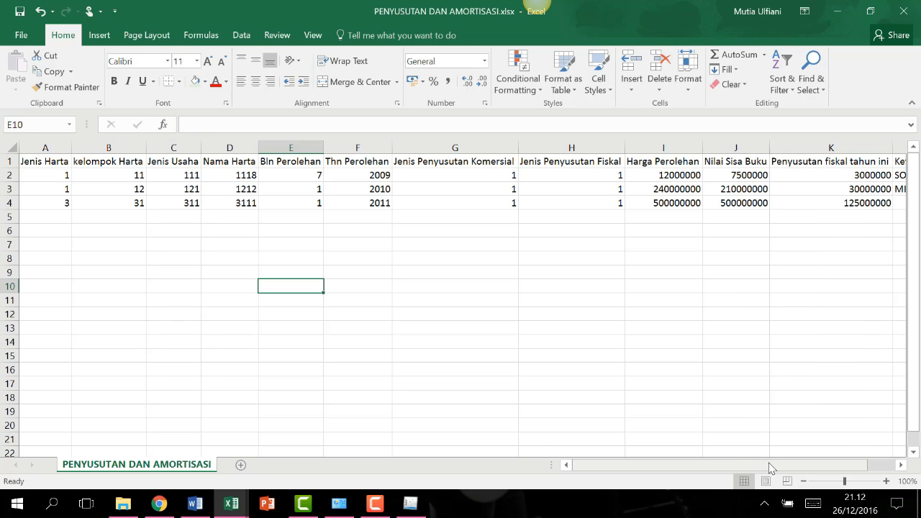
left_click_drag(769, 468, 797, 466)
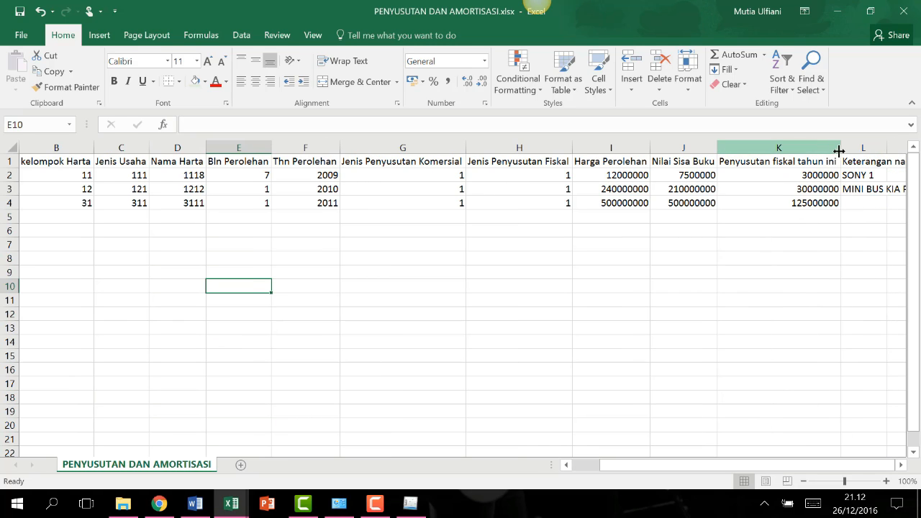
left_click_drag(848, 466, 704, 456)
Check each heading cell from Jenis Harta in A1 to Keterangan nama harta in L1.
left_click(120, 230)
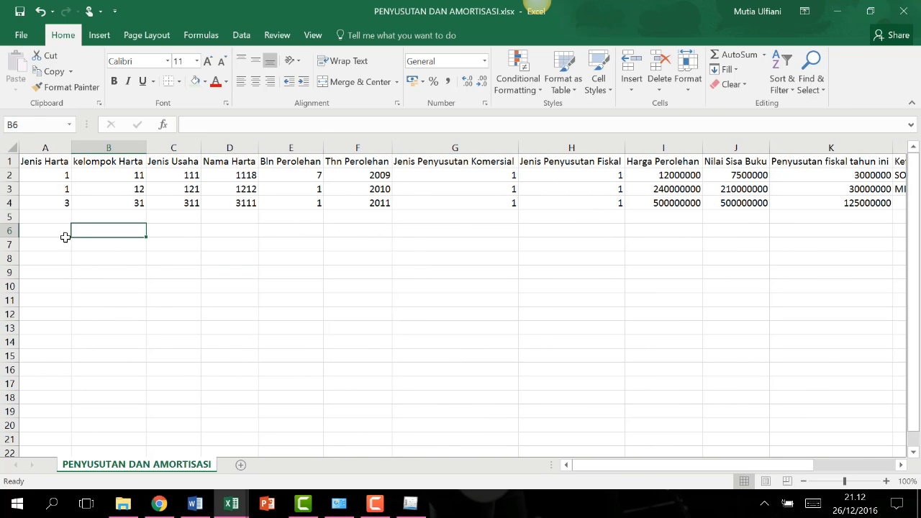
left_click(36, 159)
left_click(115, 164)
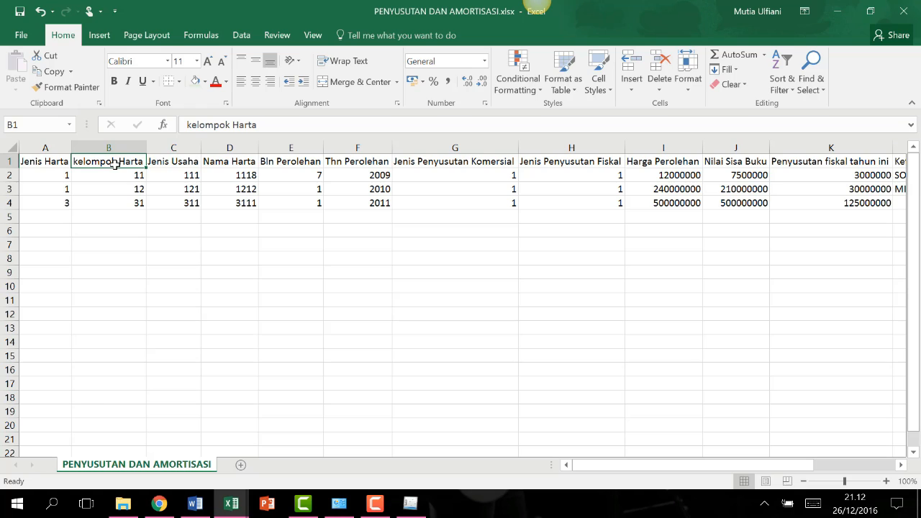
left_click(174, 161)
left_click(227, 165)
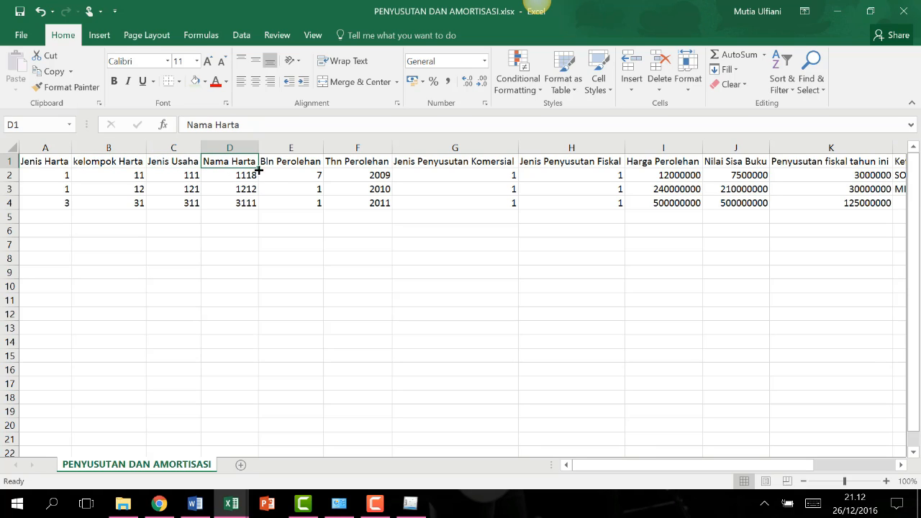
left_click(302, 164)
left_click(372, 161)
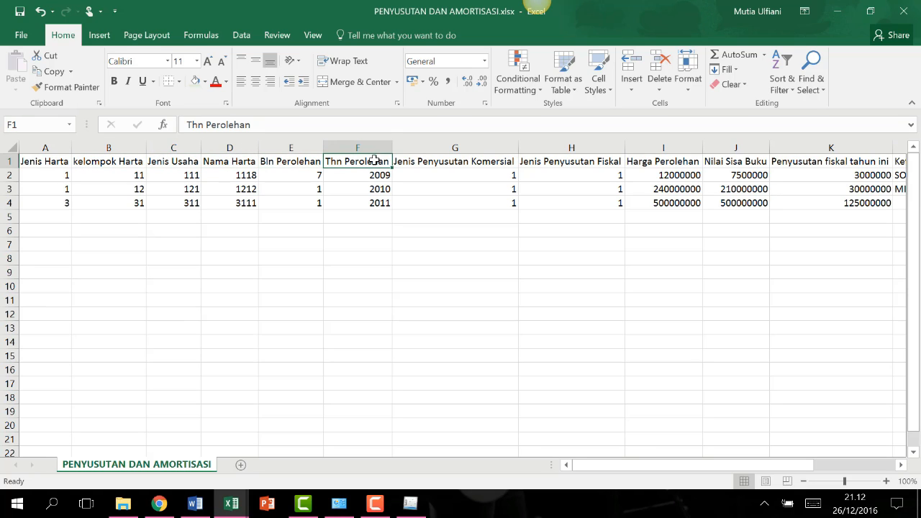
left_click(450, 162)
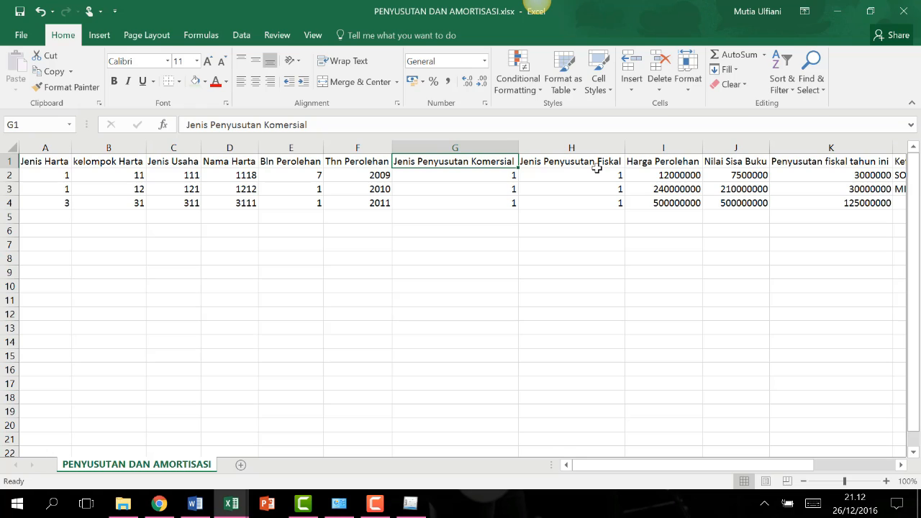
left_click(561, 164)
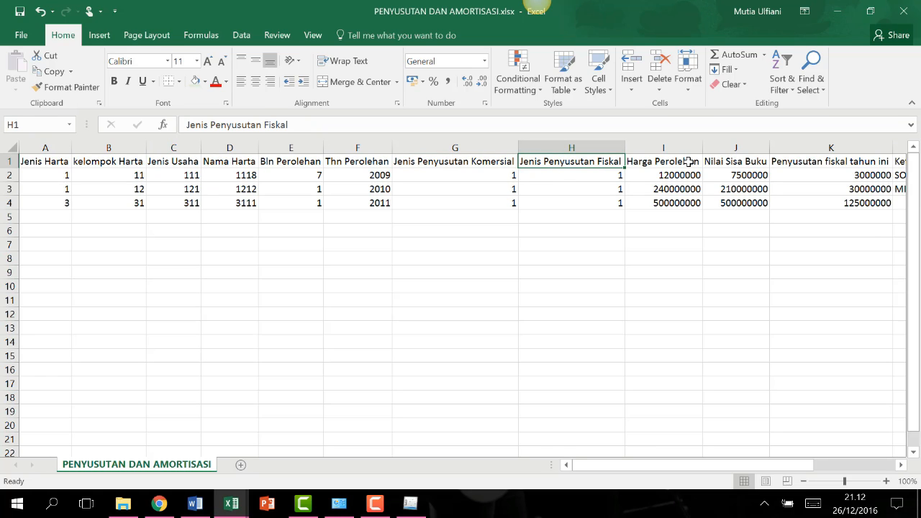
left_click(689, 162)
left_click(747, 164)
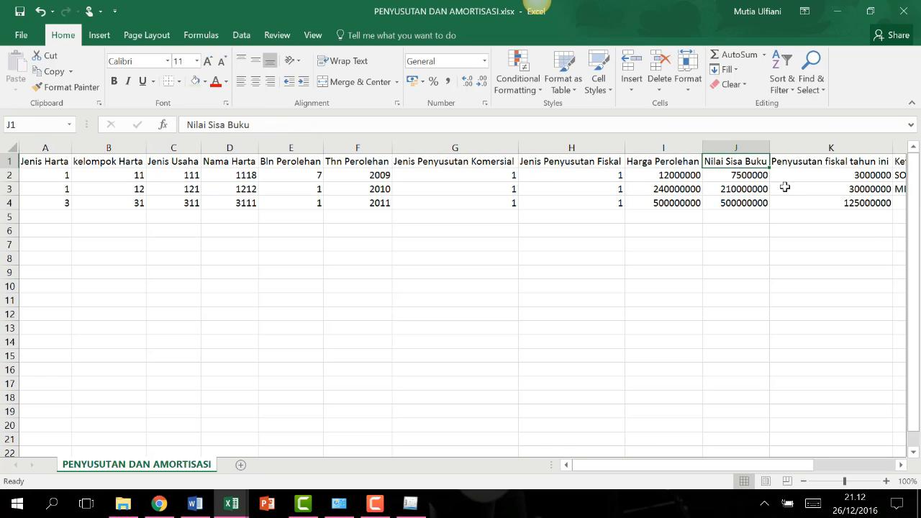
left_click(823, 161)
left_click_drag(804, 465, 884, 465)
left_click(764, 163)
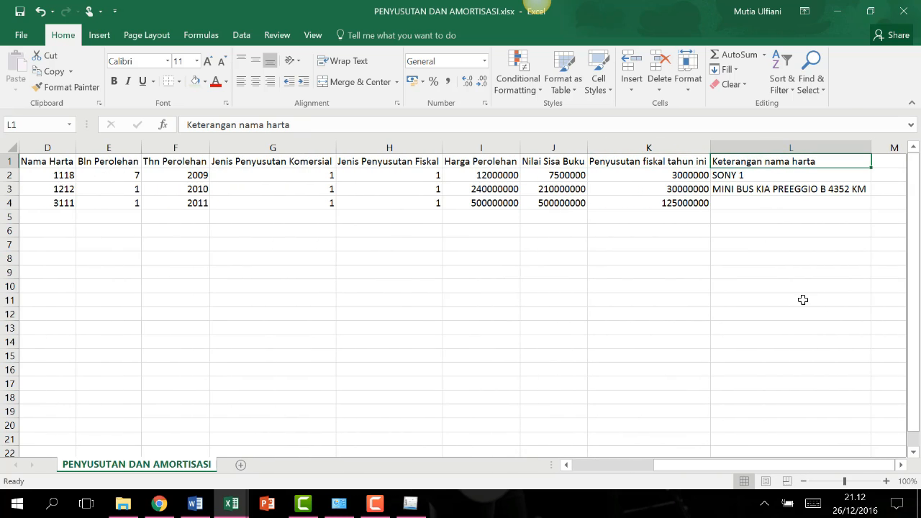
left_click_drag(776, 466, 696, 465)
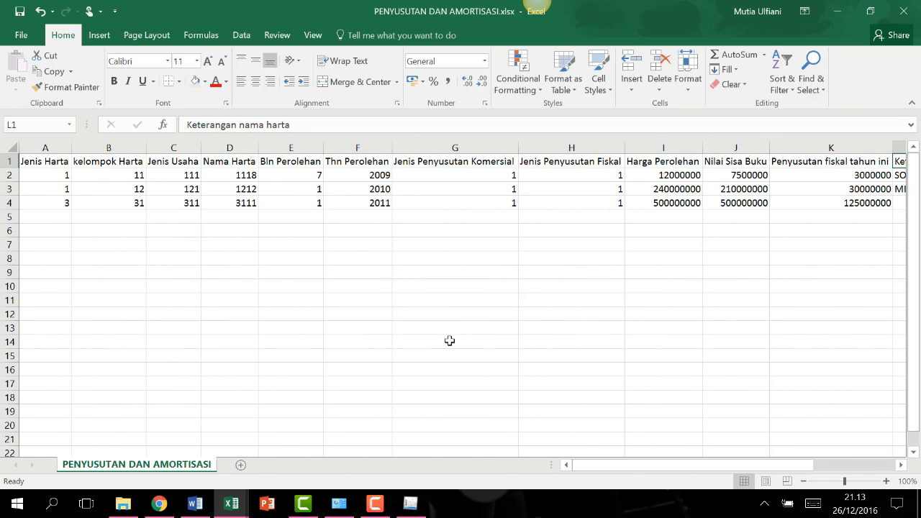
Inspect the first Jenis Harta value in A2, then bring e-SPT PPh Badan to the front.
left_click(258, 312)
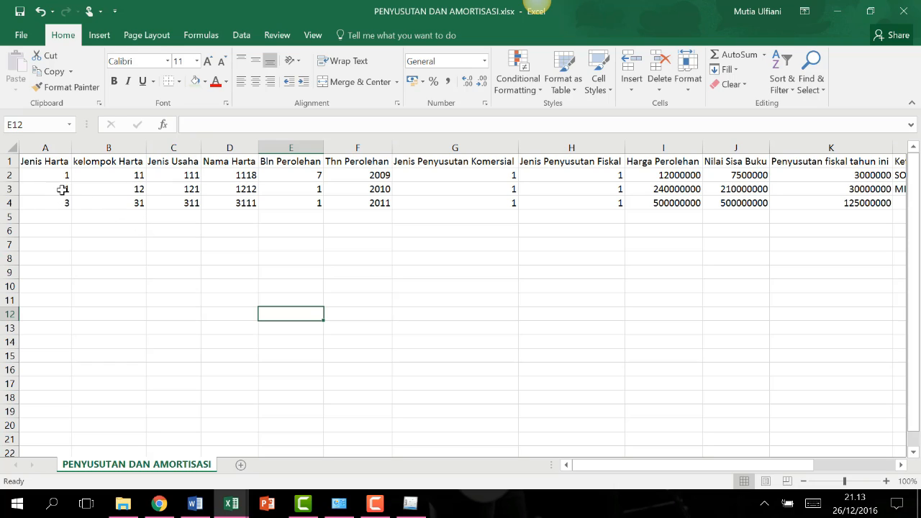
left_click(58, 175)
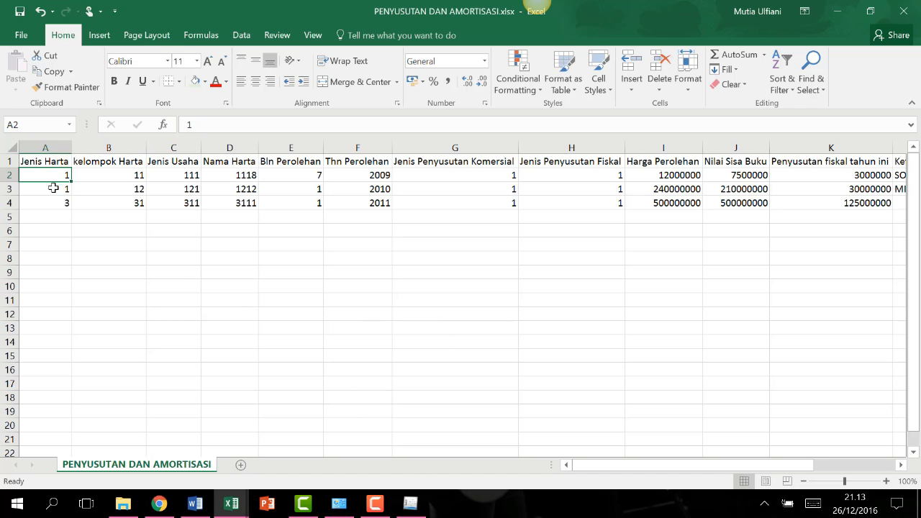
left_click(410, 503)
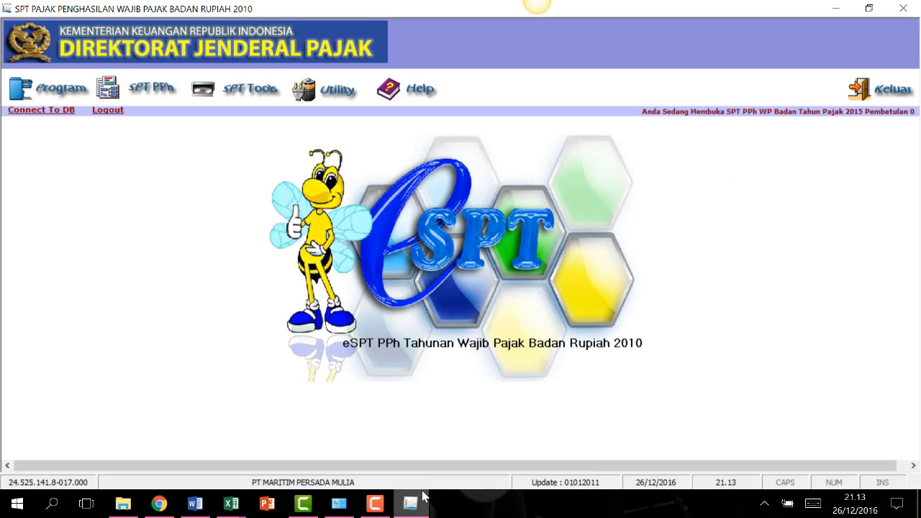
Open SPT PPh > Lampiran Khusus > Daftar Penyusutan dan Amortisasi Fiskal and show the Jenis Harta choices.
left_click(144, 92)
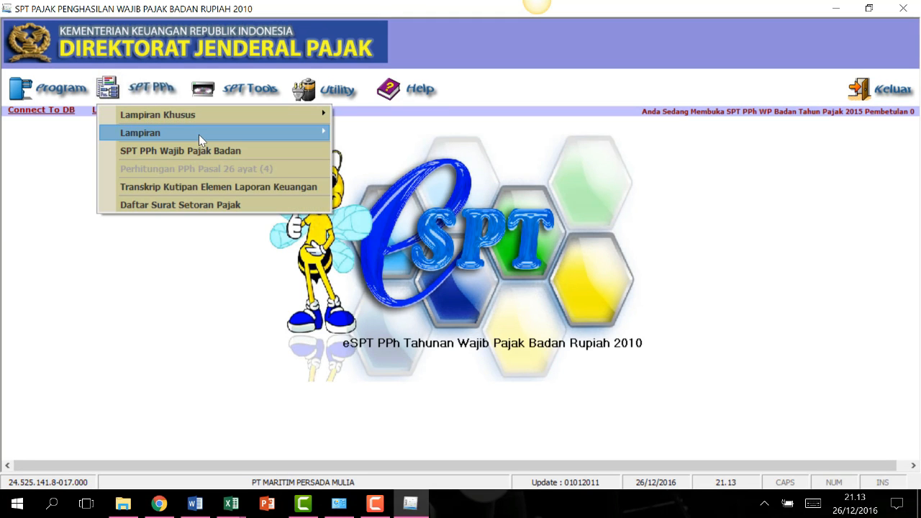
left_click(207, 116)
mouse_move(235, 114)
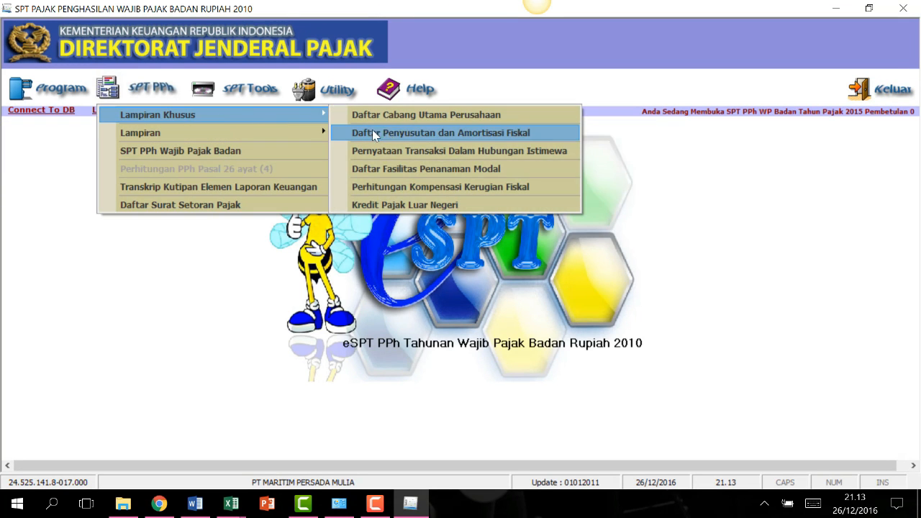
left_click(440, 132)
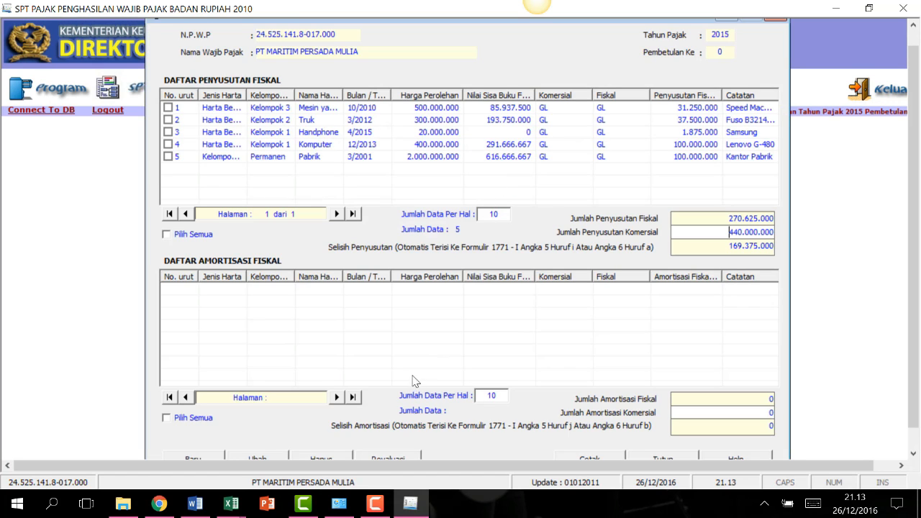
scroll(917, 188, "down", 1)
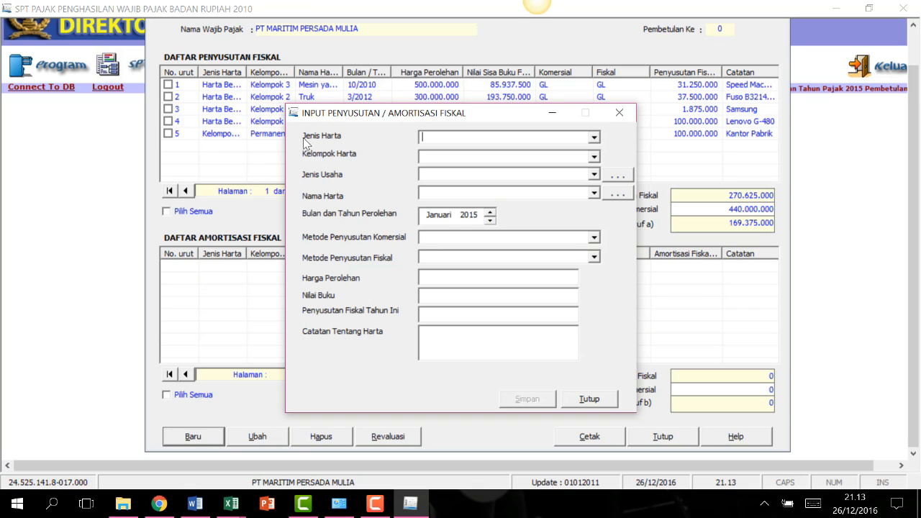
left_click(593, 140)
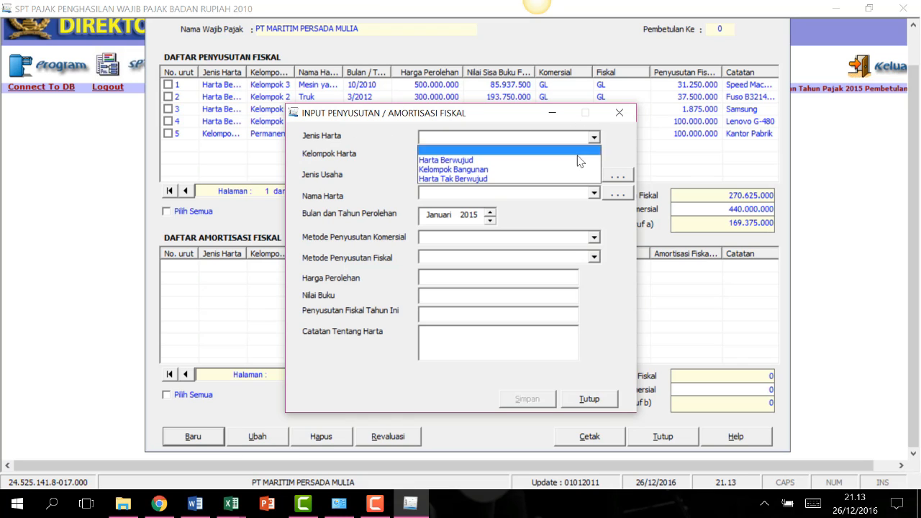
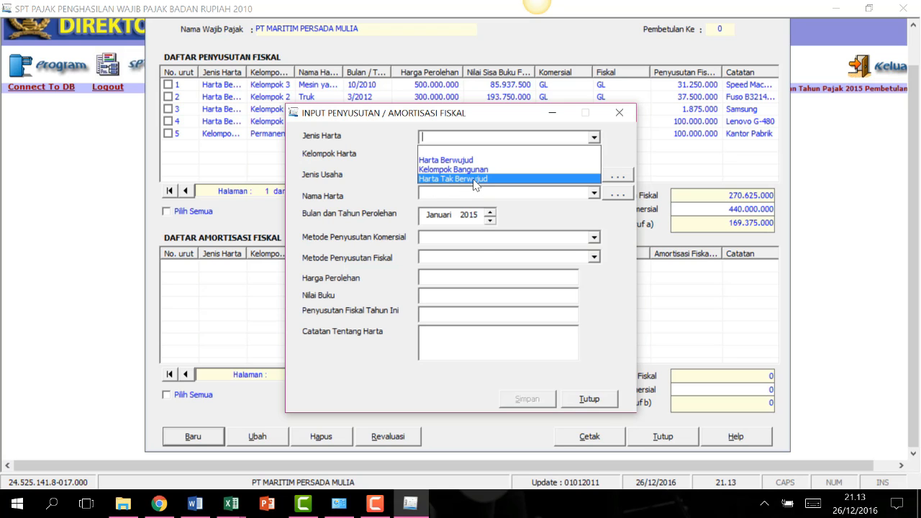
Compare the workbook's Jenis Harta codes in A2 and A3 with the e-SPT asset type list.
left_click(231, 503)
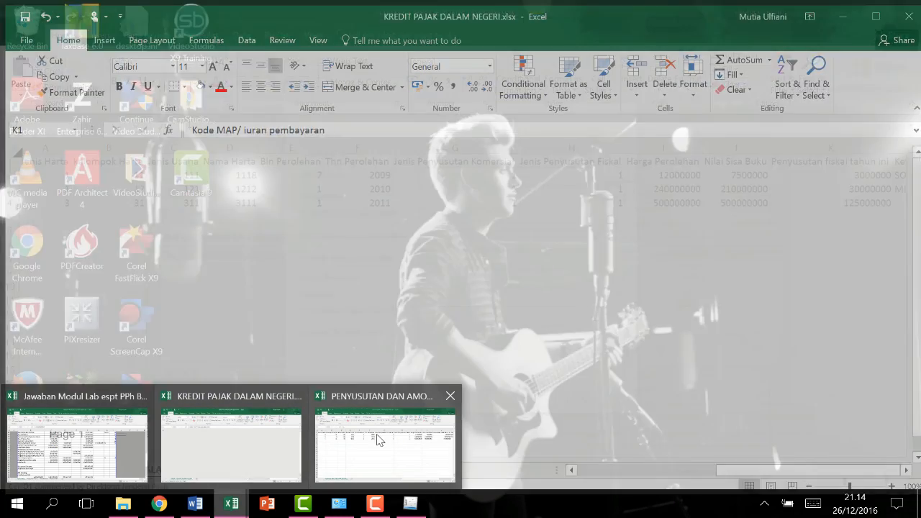
left_click(377, 435)
left_click(66, 186)
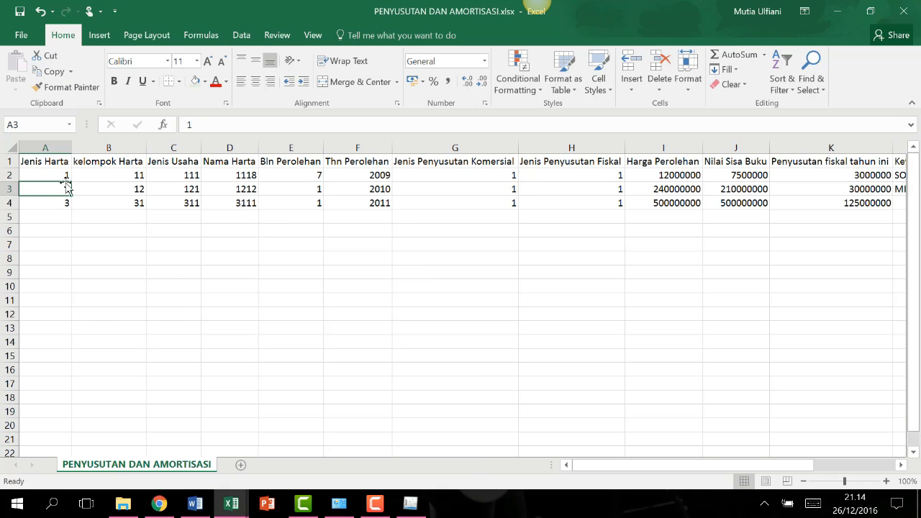
left_click(54, 174)
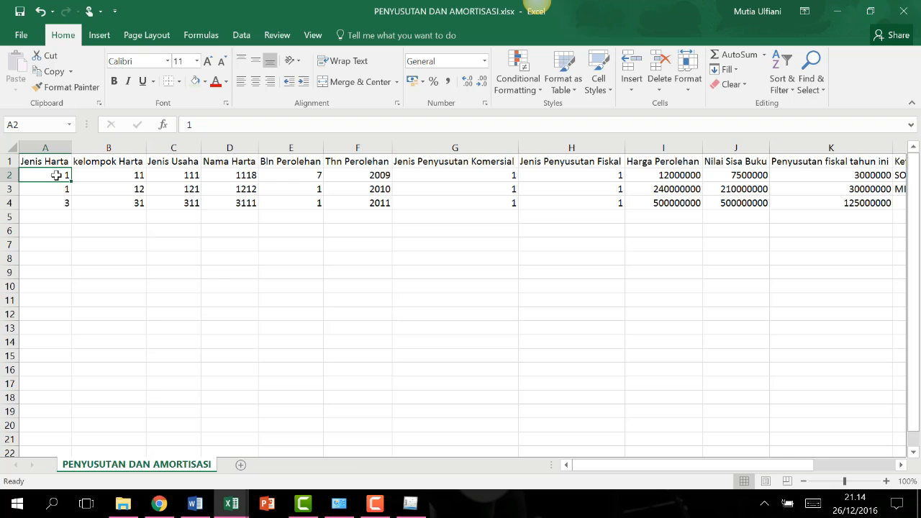
left_click(410, 503)
left_click(594, 137)
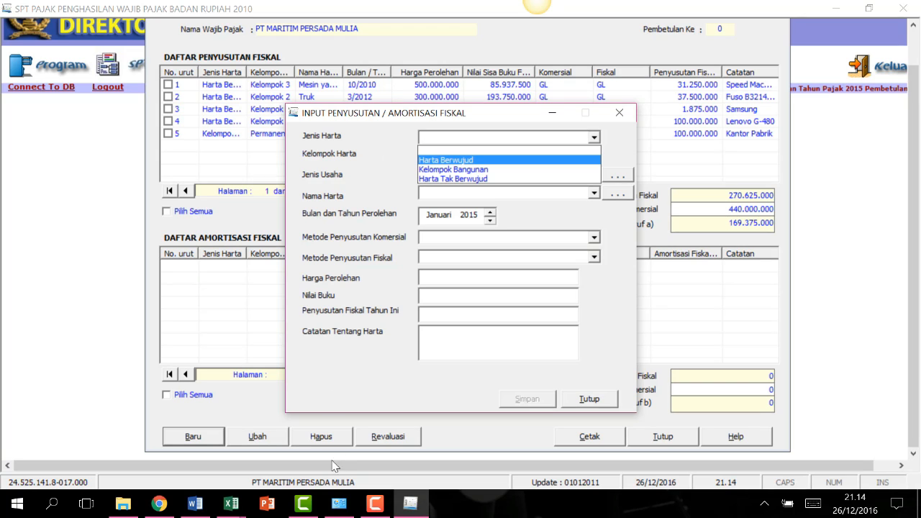
Change the second asset's Jenis Harta code in cell A3 from 1 to 2.
left_click(231, 504)
left_click(345, 444)
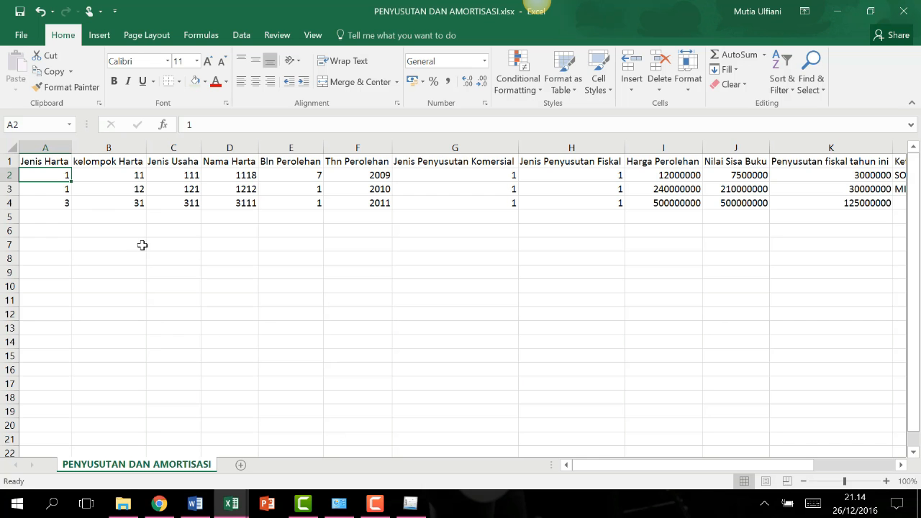
left_click(63, 201)
left_click(59, 186)
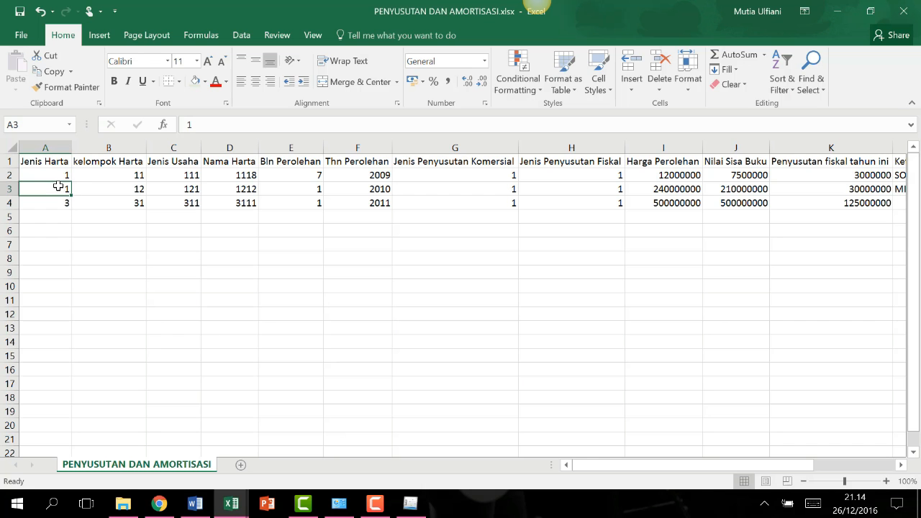
type("2")
key("Return")
left_click(86, 228)
left_click(54, 191)
Recheck the Jenis Harta choices against the next asset's code in A4.
left_click(410, 503)
left_click(594, 137)
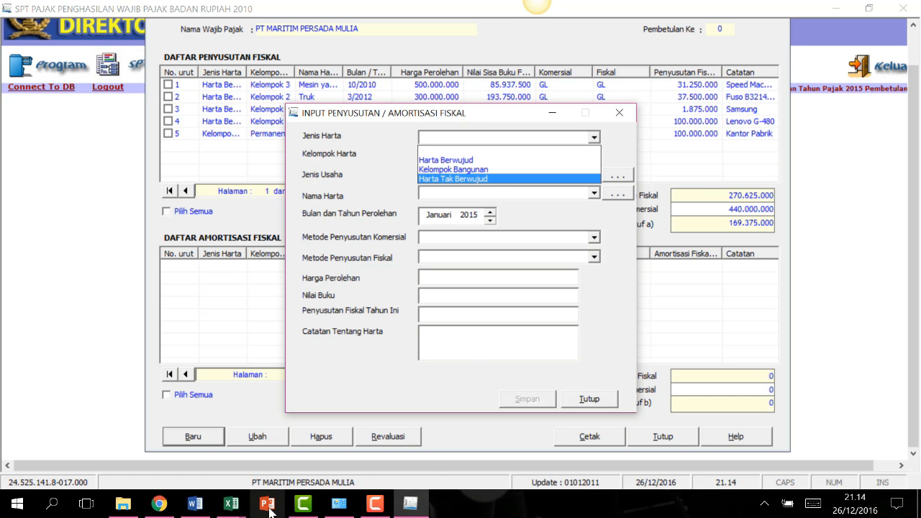
left_click(230, 505)
left_click(367, 431)
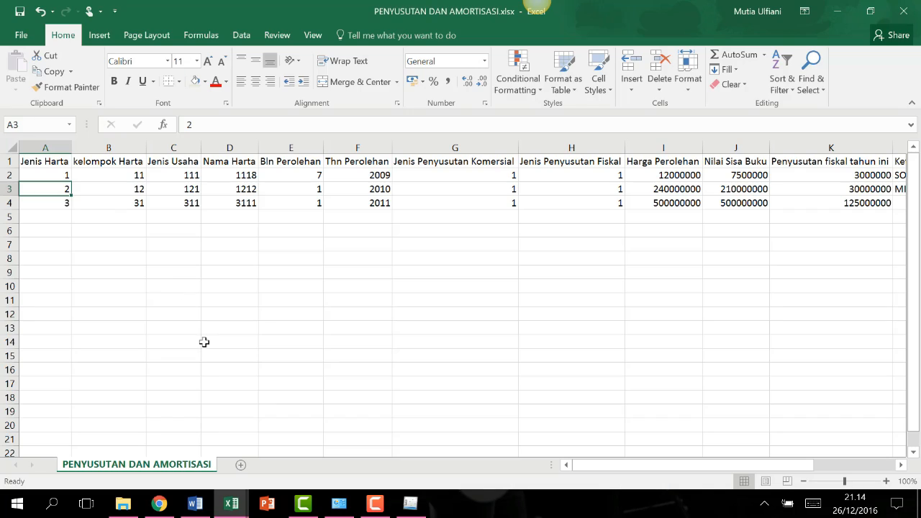
left_click(61, 205)
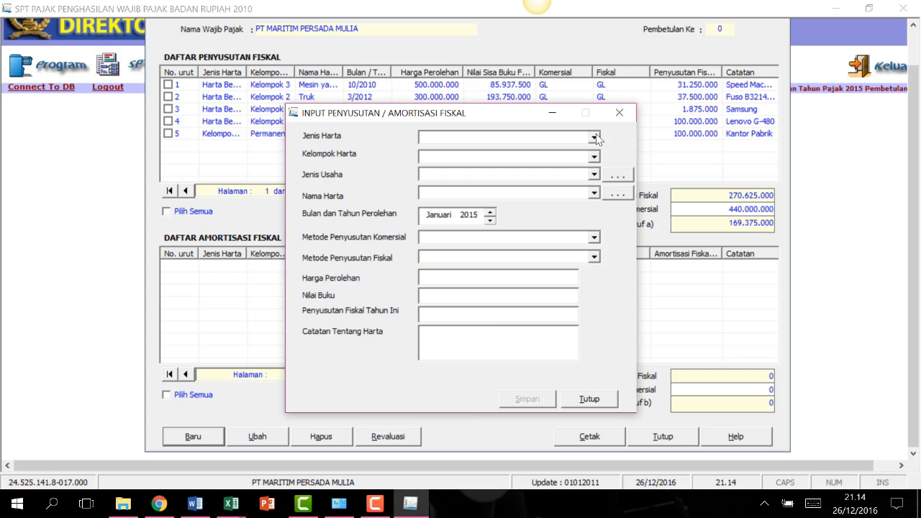
left_click(593, 136)
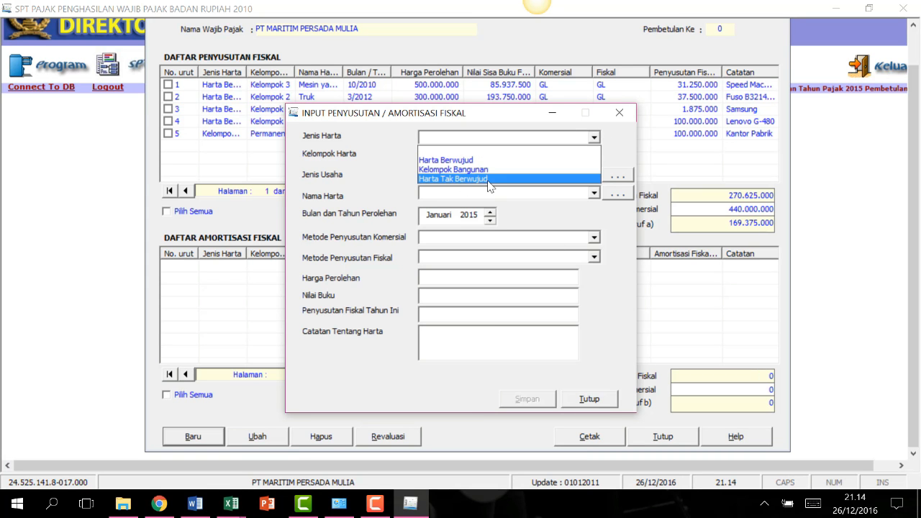
left_click(626, 141)
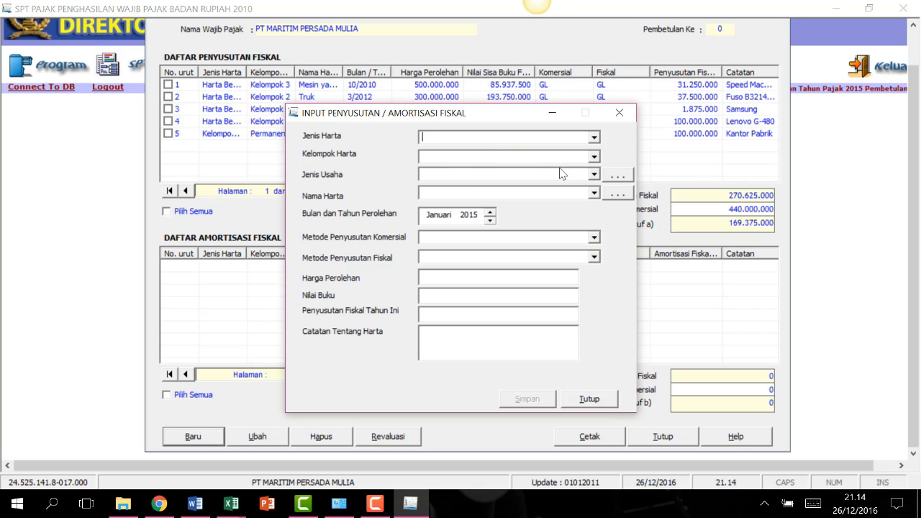
Set Jenis Harta to Harta Berwujud and look over the Kelompok Harta options.
left_click(593, 174)
left_click(594, 136)
left_click(516, 158)
left_click(594, 156)
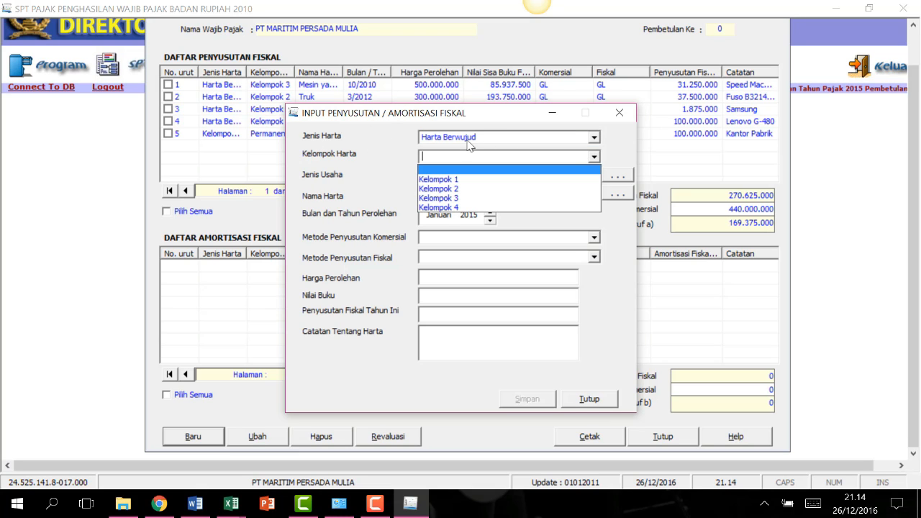
left_click(604, 141)
left_click(594, 137)
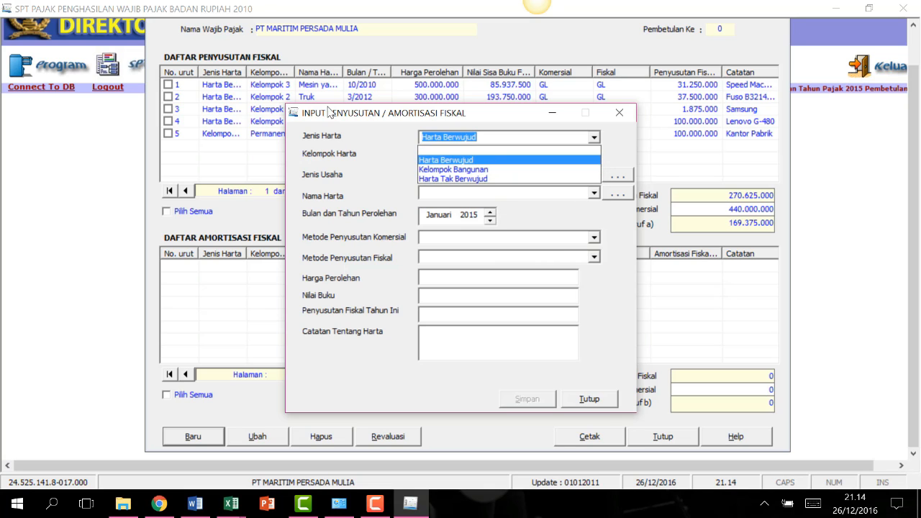
left_click(323, 144)
left_click(497, 156)
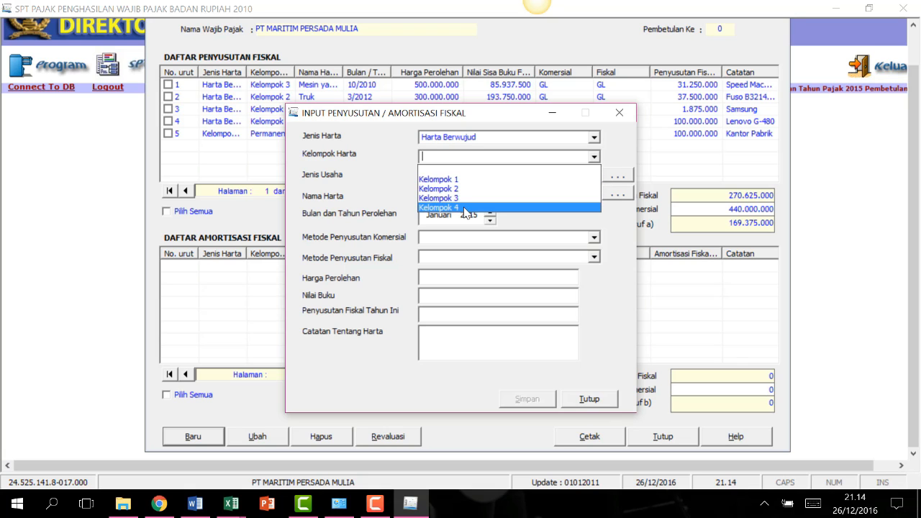
Check the workbook's type code in A2 and group code 11 in B2 against the Kelompok Harta options.
left_click(231, 504)
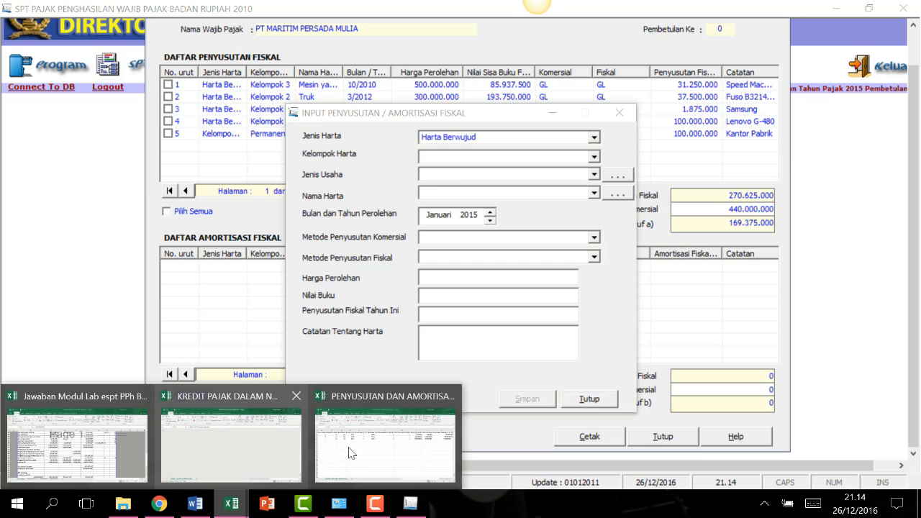
left_click(351, 452)
left_click(128, 176)
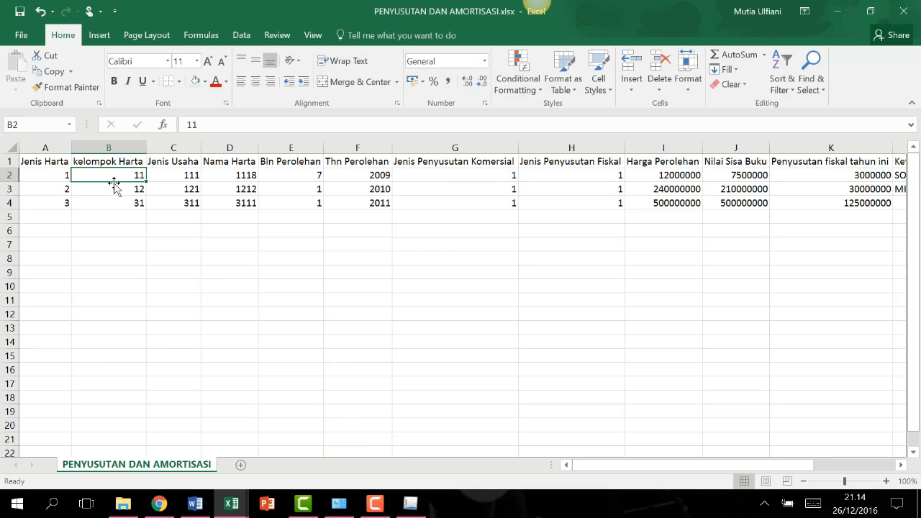
left_click(52, 176)
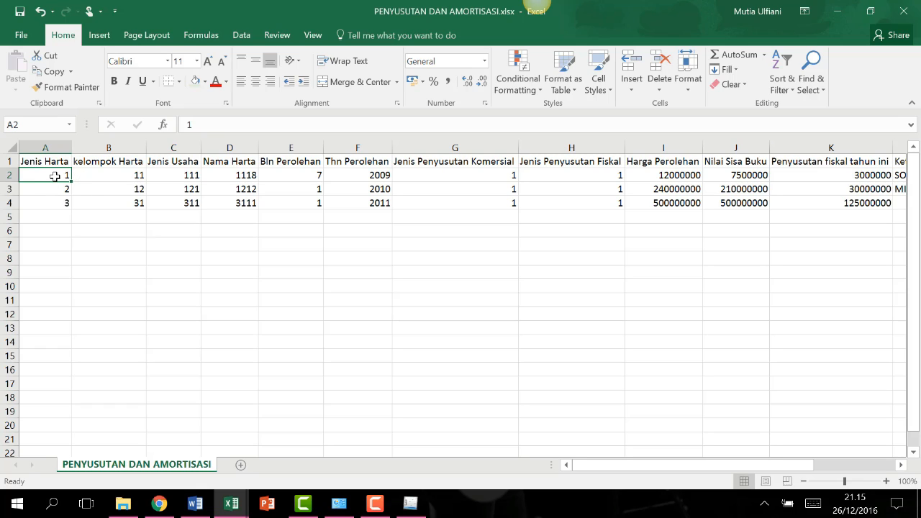
left_click(109, 177)
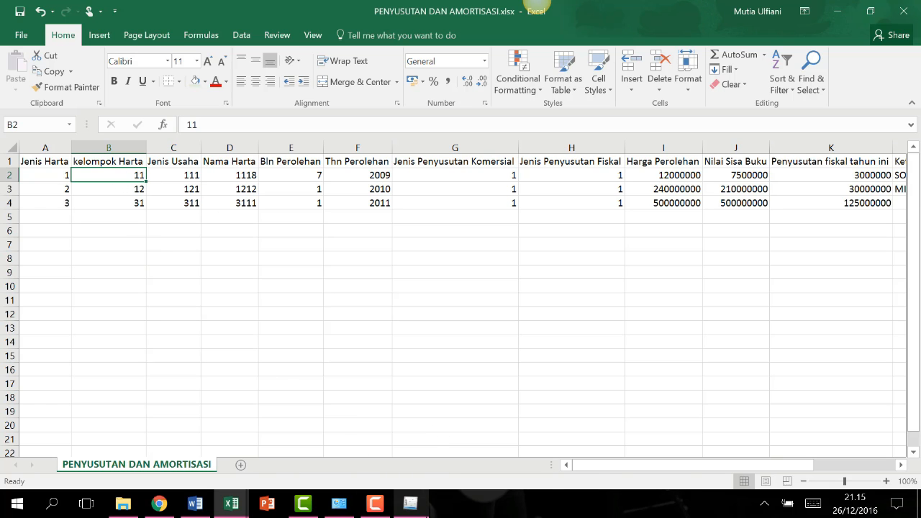
left_click(410, 503)
left_click(593, 157)
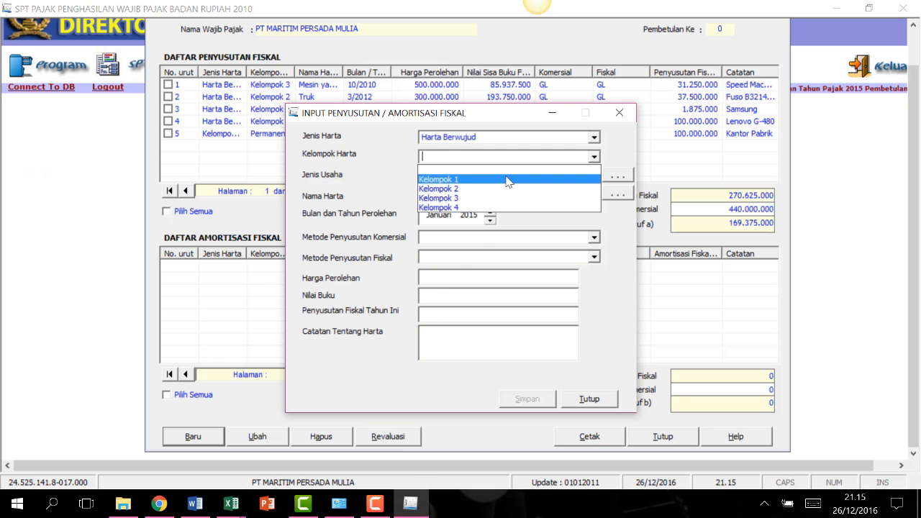
Pick Kelompok 2 as the asset group after first trying Kelompok 1.
left_click(506, 180)
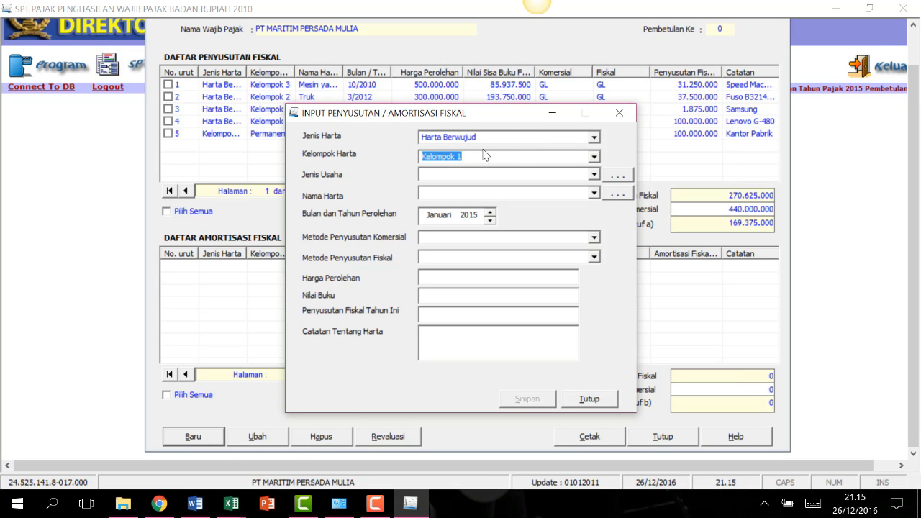
left_click(591, 158)
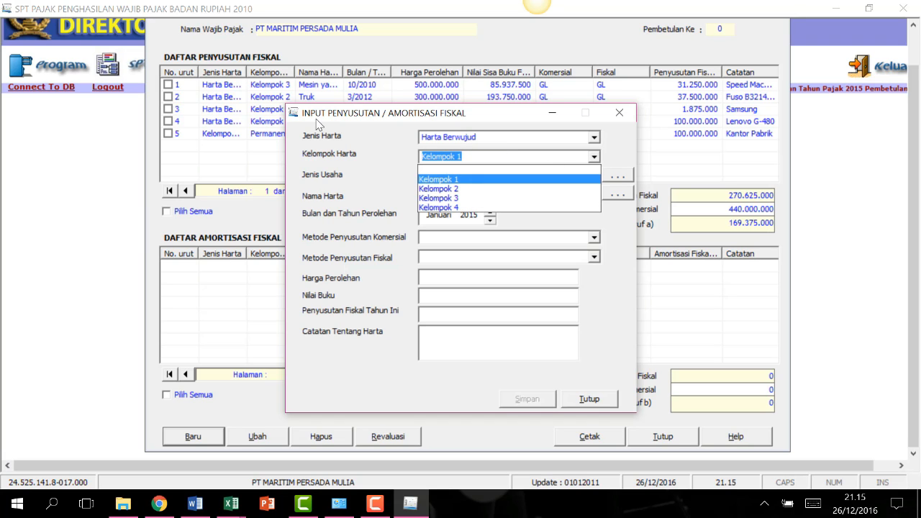
left_click(497, 179)
left_click(594, 156)
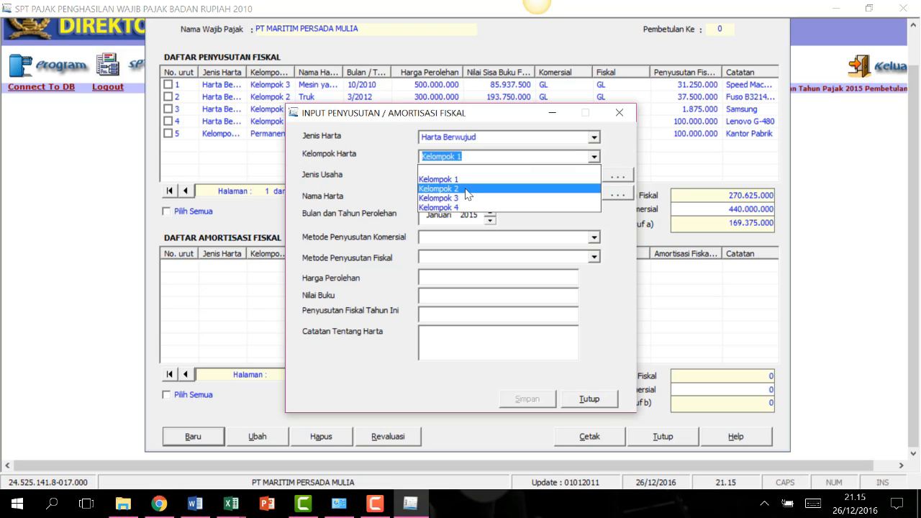
left_click(469, 189)
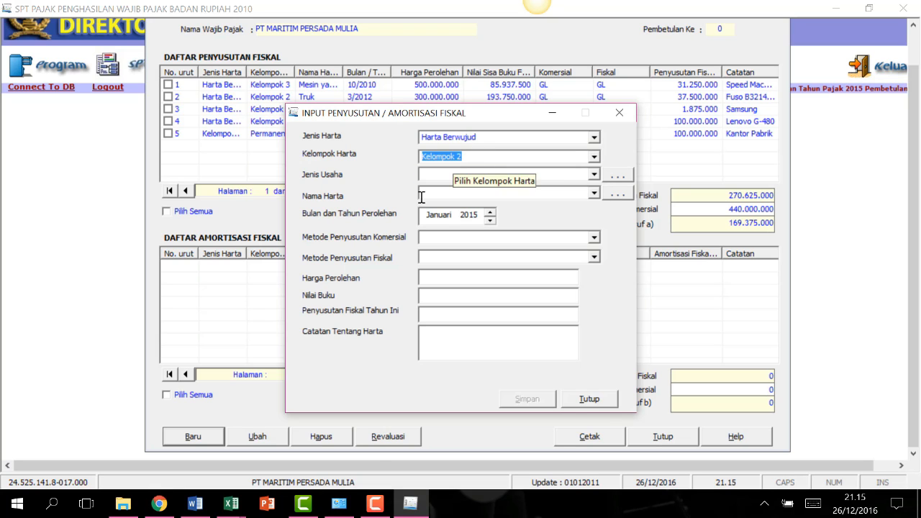
Glance at the PENYUSUTAN DAN AMORTISASI and KREDIT PAJAK DALAM NEGERI workbooks before returning to the form.
mouse_move(234, 509)
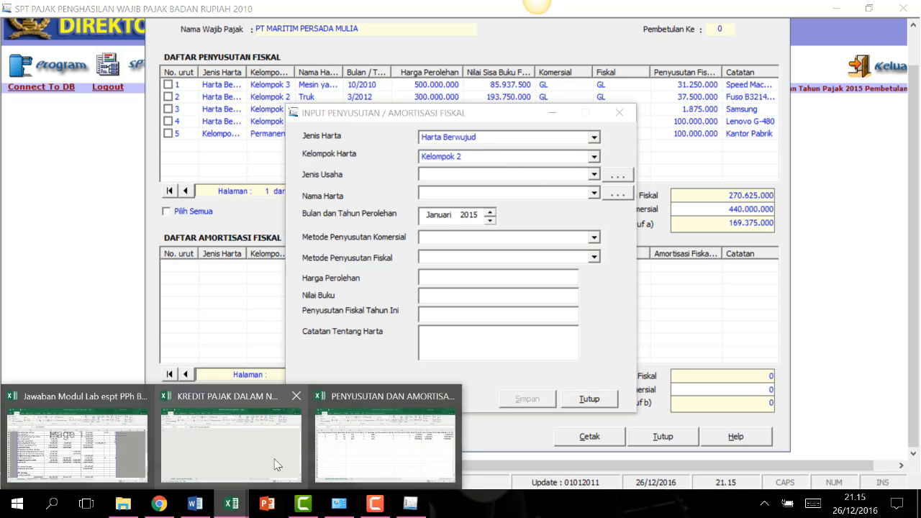
left_click(344, 453)
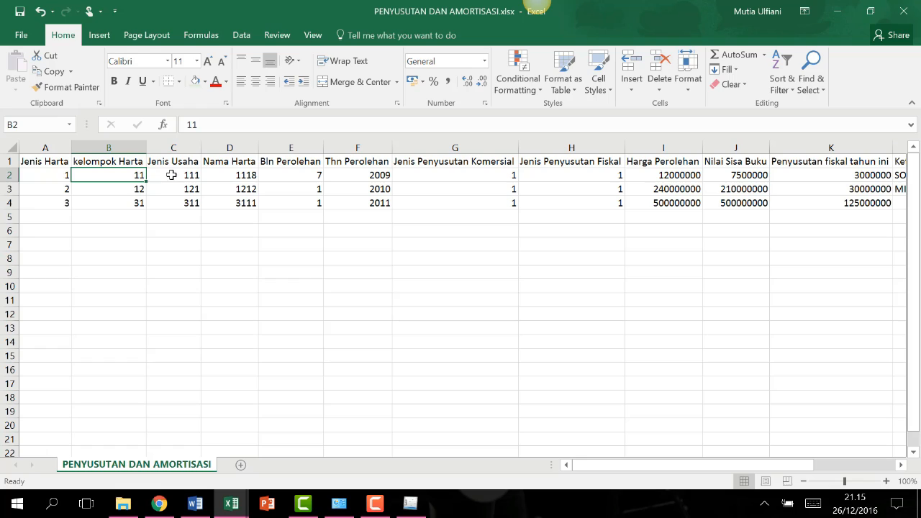
mouse_move(231, 503)
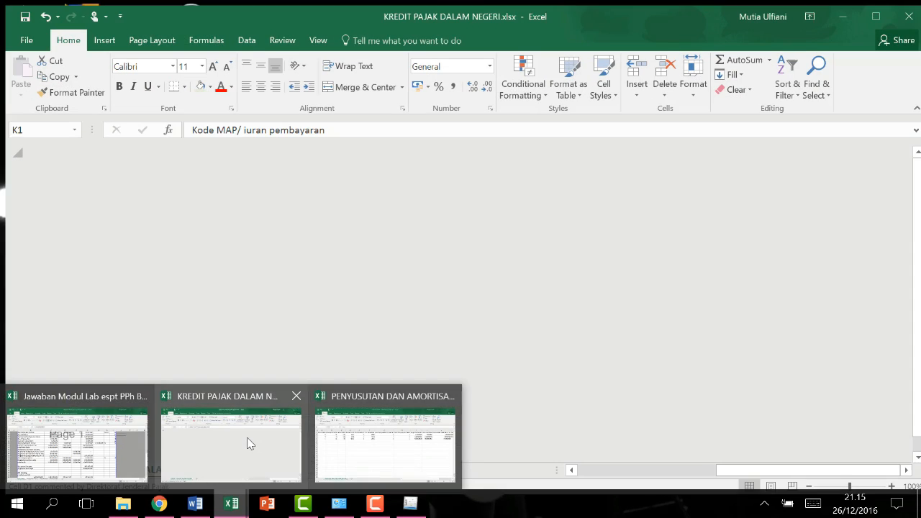
left_click(246, 441)
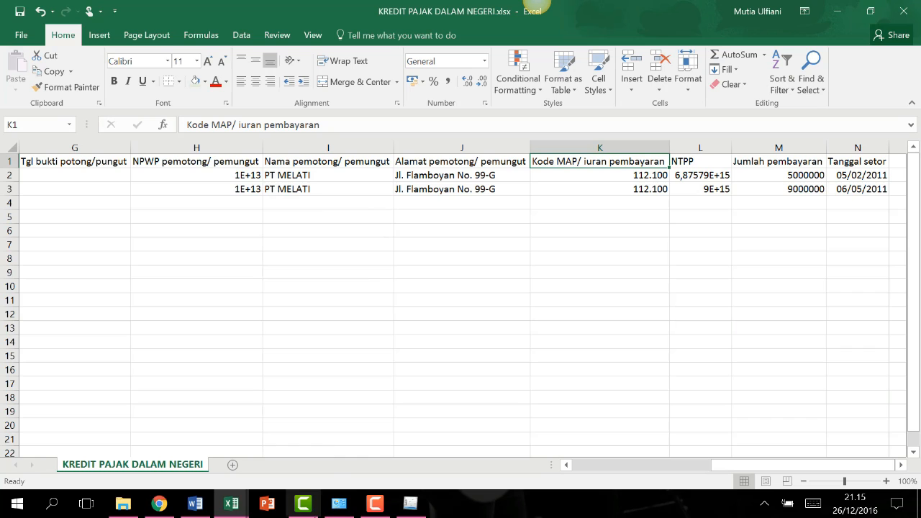
left_click(412, 505)
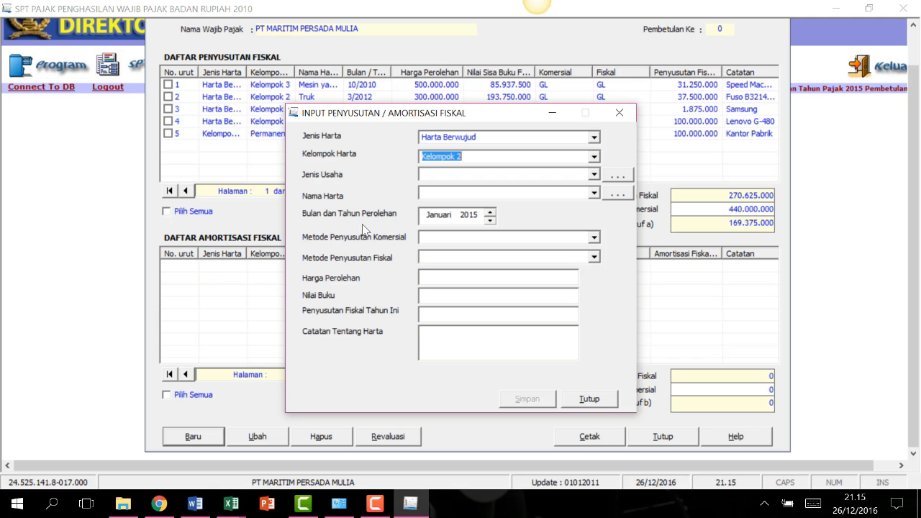
Set Jenis Usaha to Semua jenis usaha.
key("Tab")
left_click(594, 175)
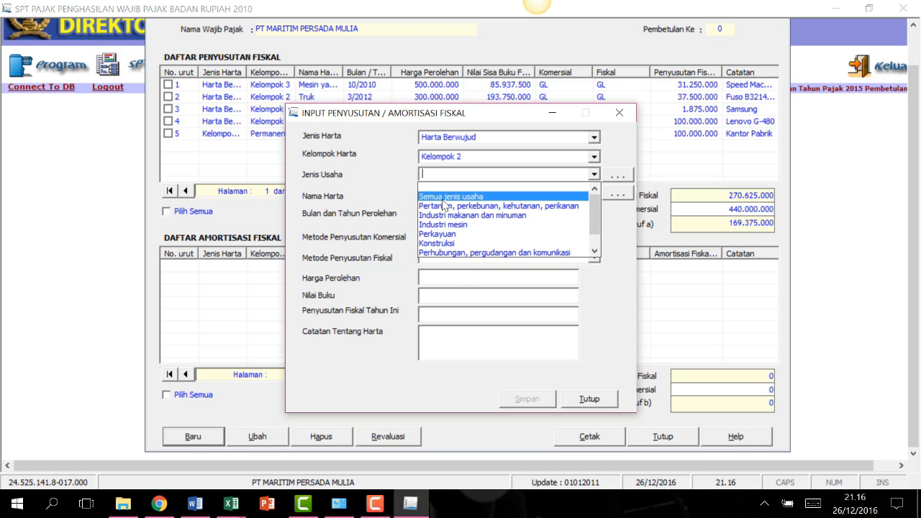
left_click(476, 197)
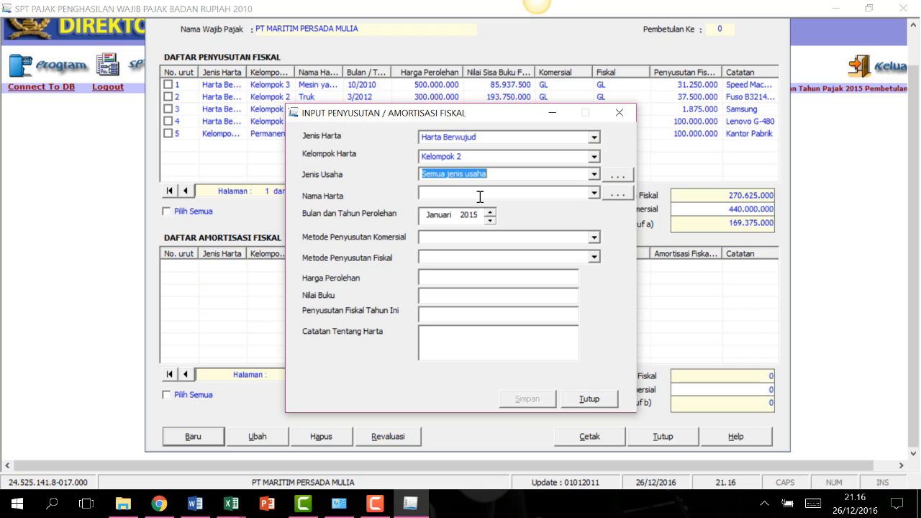
left_click(593, 175)
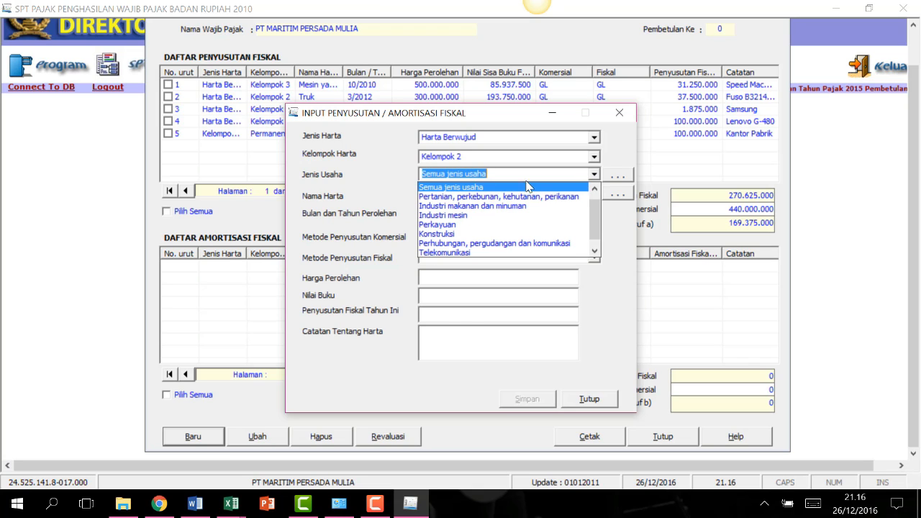
left_click(461, 189)
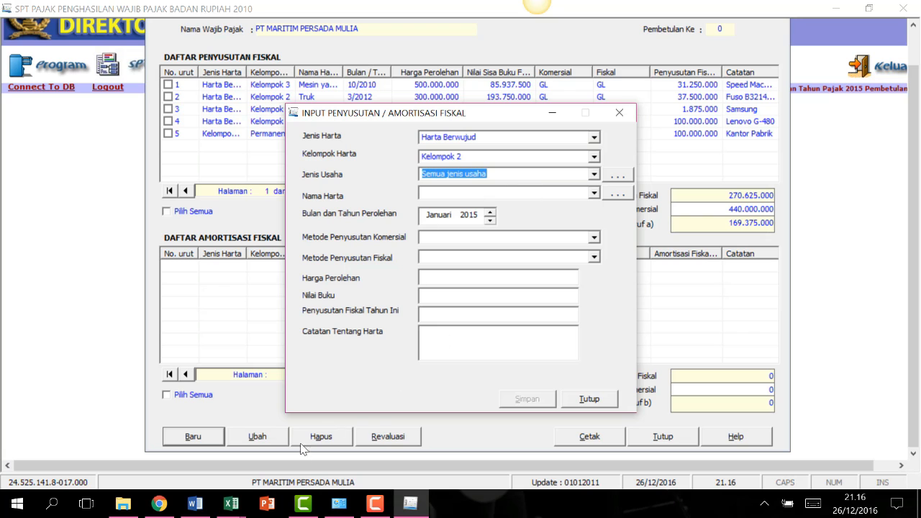
Check the workbook codes in C2 and A2 and enter 1 in cell C2.
mouse_move(231, 503)
left_click(353, 460)
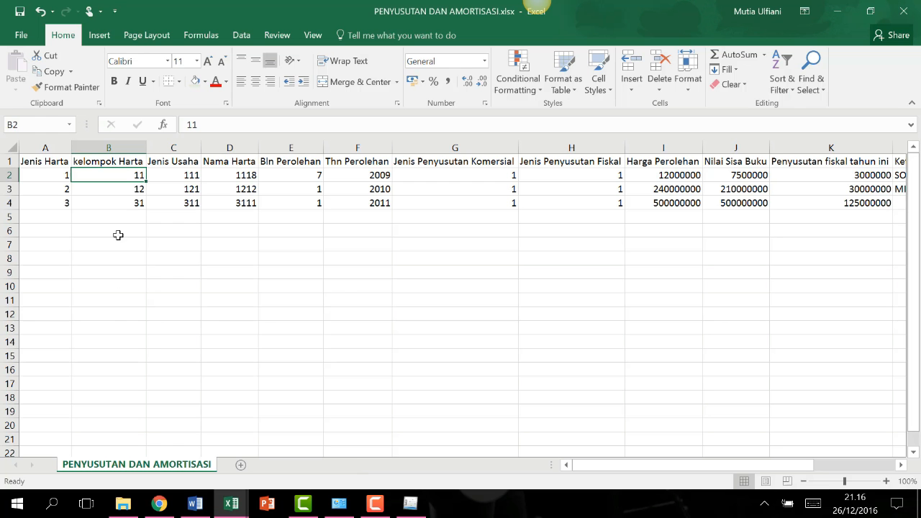
left_click(185, 175)
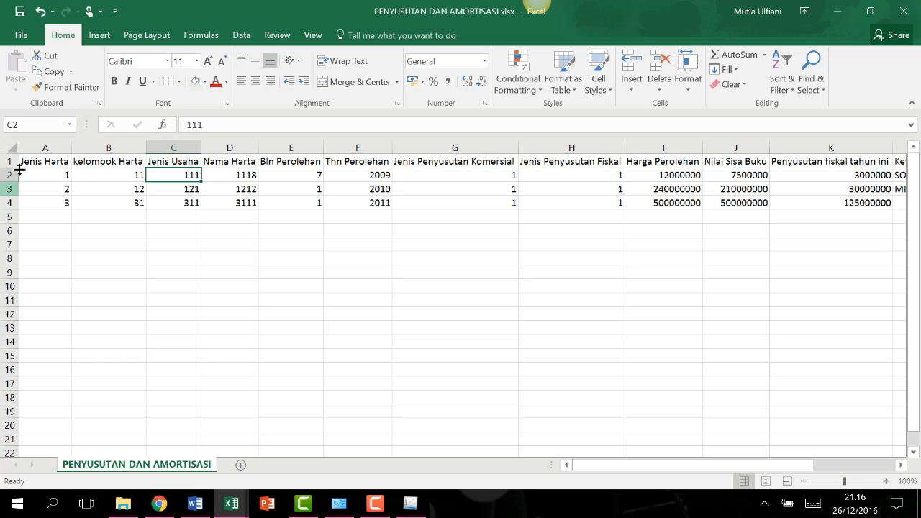
left_click(46, 173)
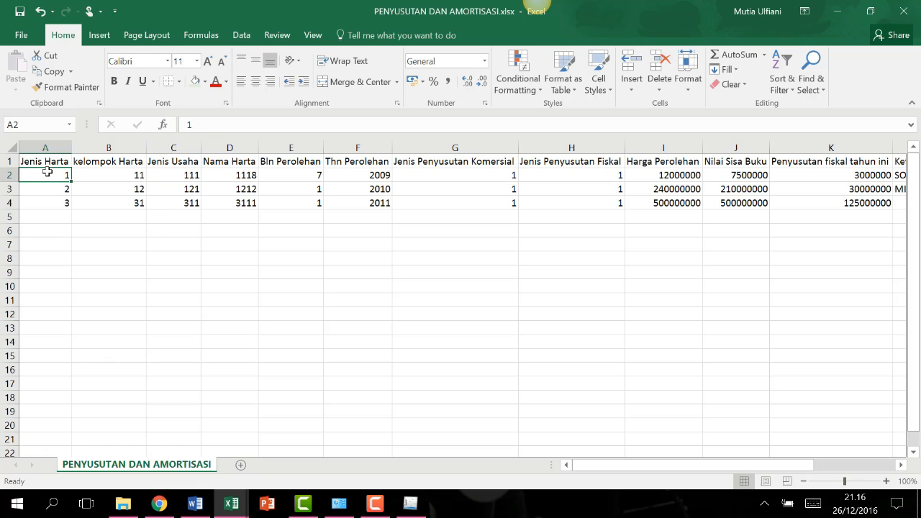
left_click(183, 174)
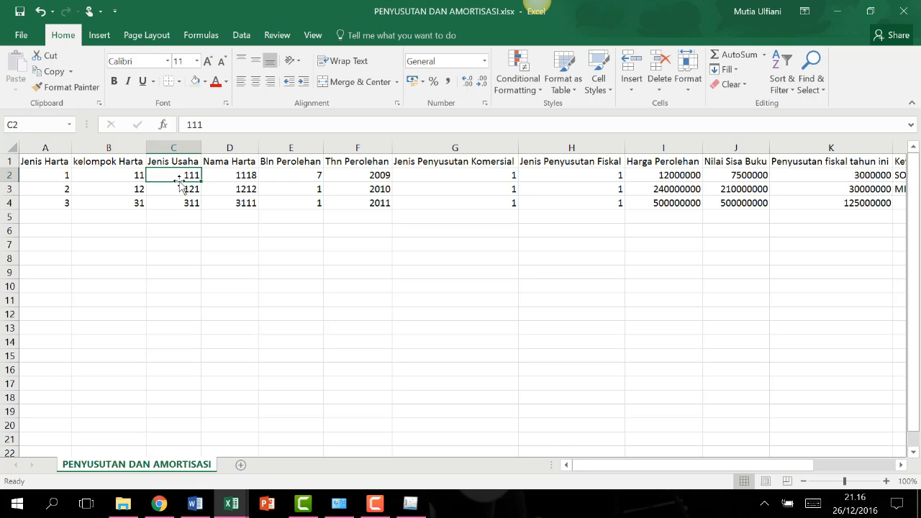
type("1")
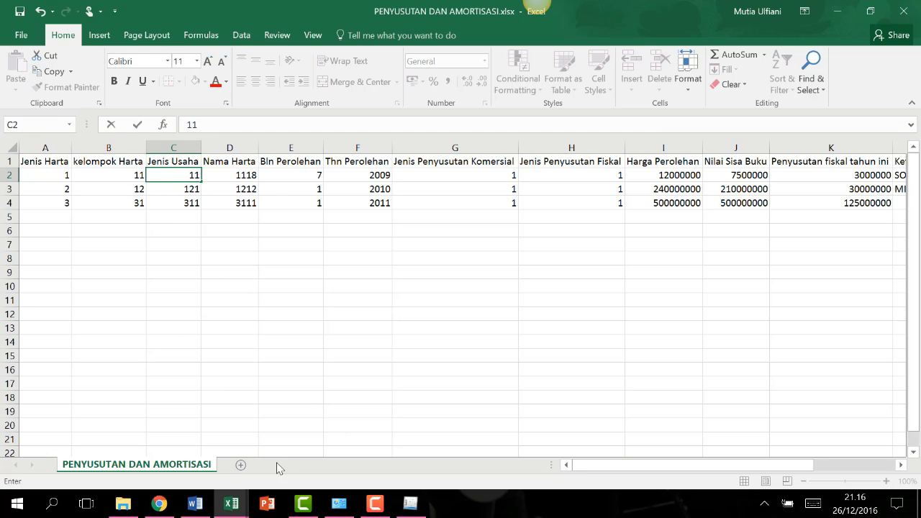
left_click(410, 504)
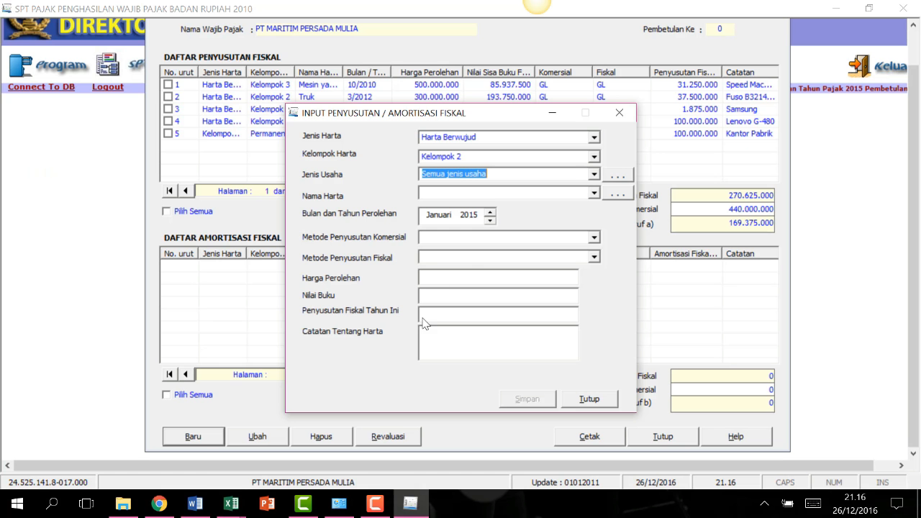
Confirm Semua jenis usaha in the form and commit business type code 1 in C2.
left_click(594, 174)
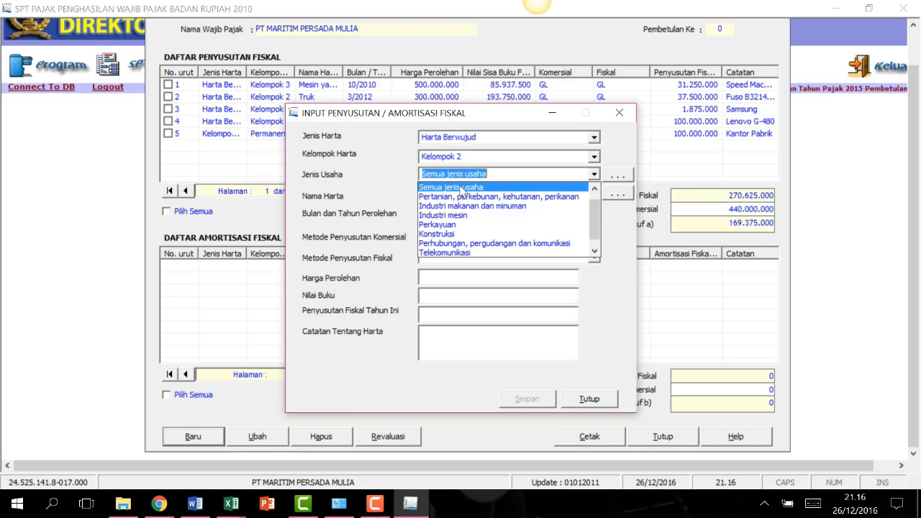
left_click(461, 187)
left_click(374, 505)
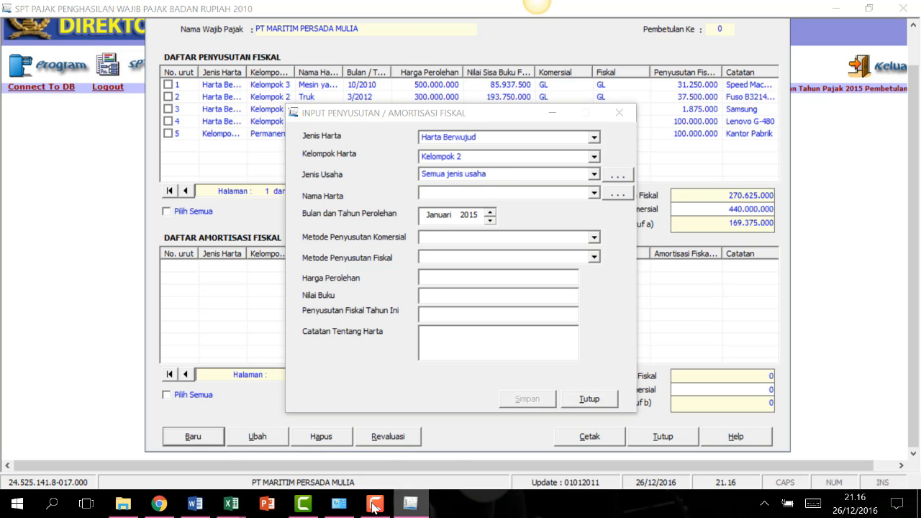
left_click(231, 503)
left_click(381, 453)
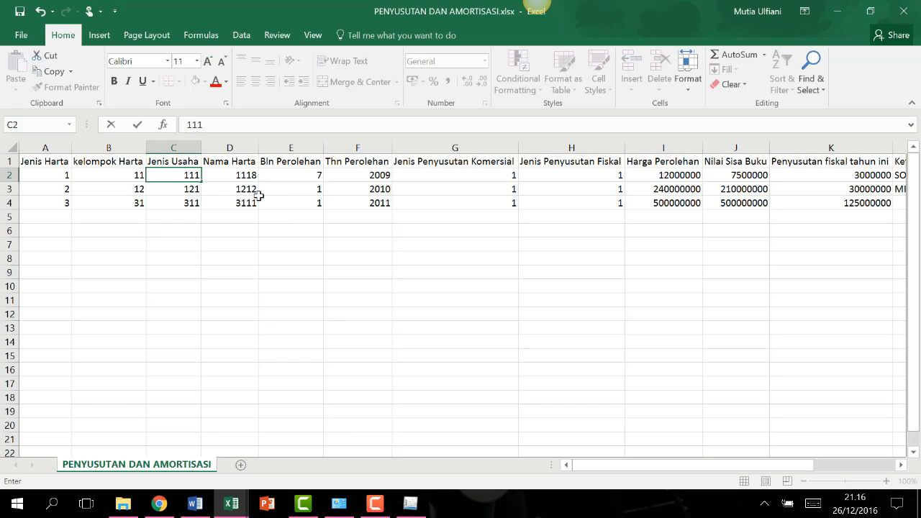
key("Return")
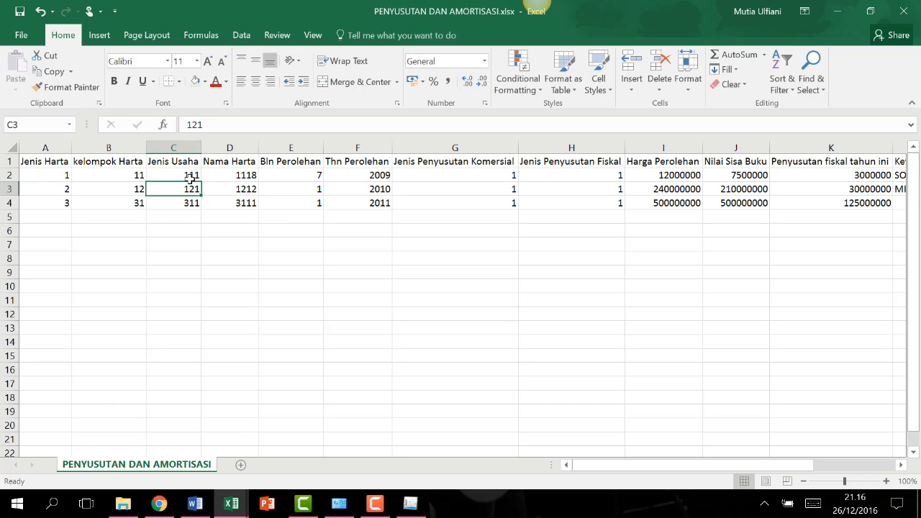
left_click(191, 178)
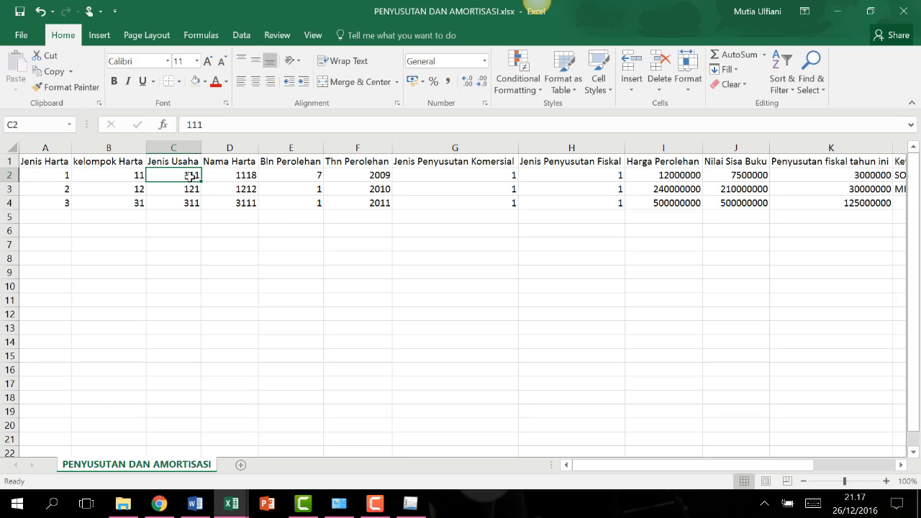
left_click(408, 504)
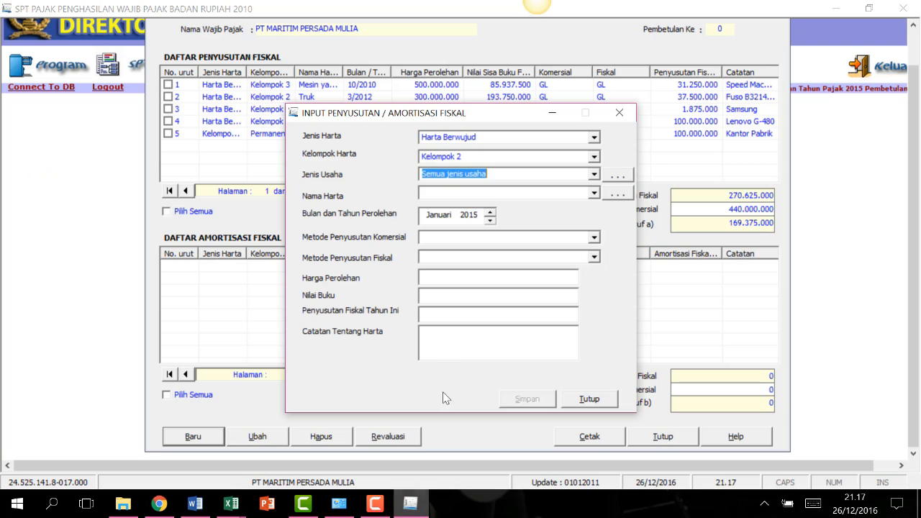
Choose Mebel dan peralatan dari logam as Nama Harta and enter code 1111 in cell D2.
left_click(593, 193)
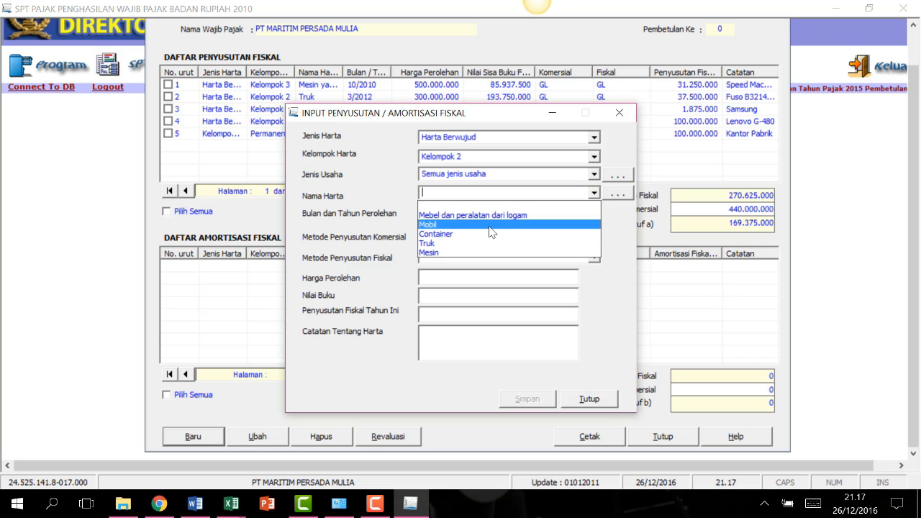
left_click(461, 215)
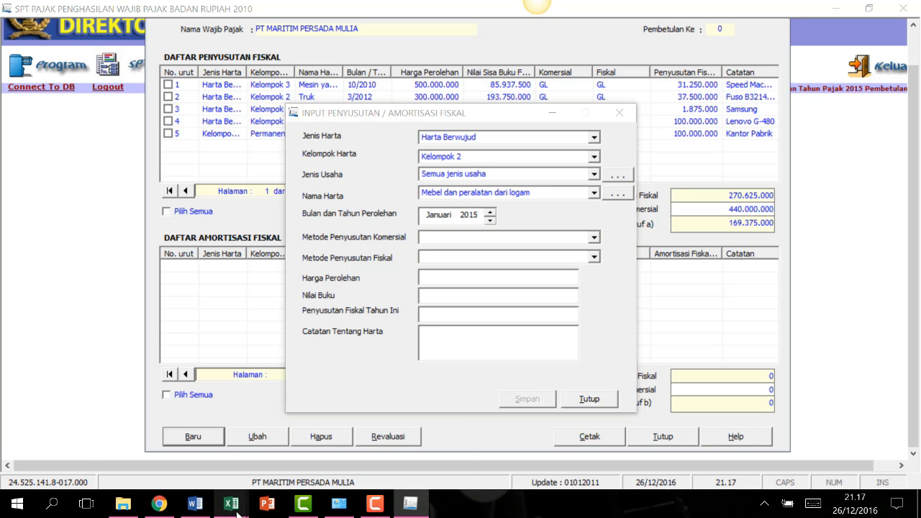
mouse_move(238, 507)
left_click(377, 462)
left_click(243, 177)
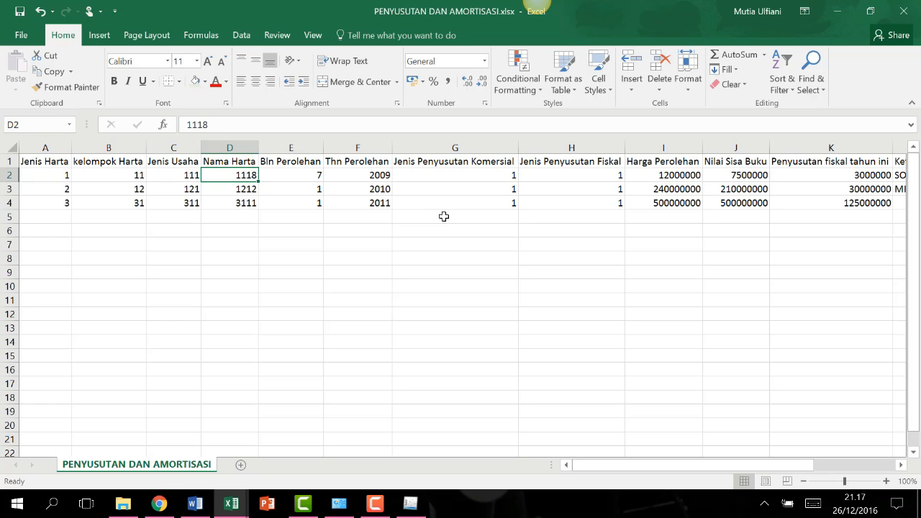
type("1")
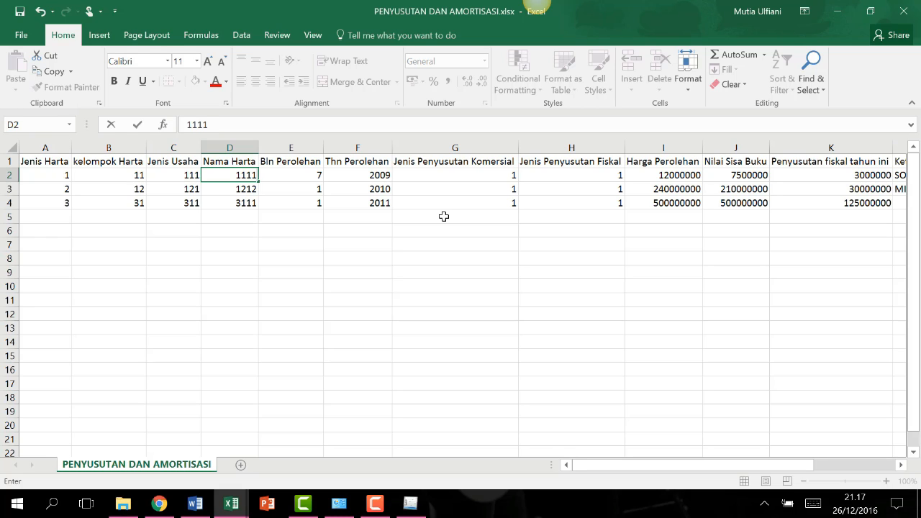
key("Return")
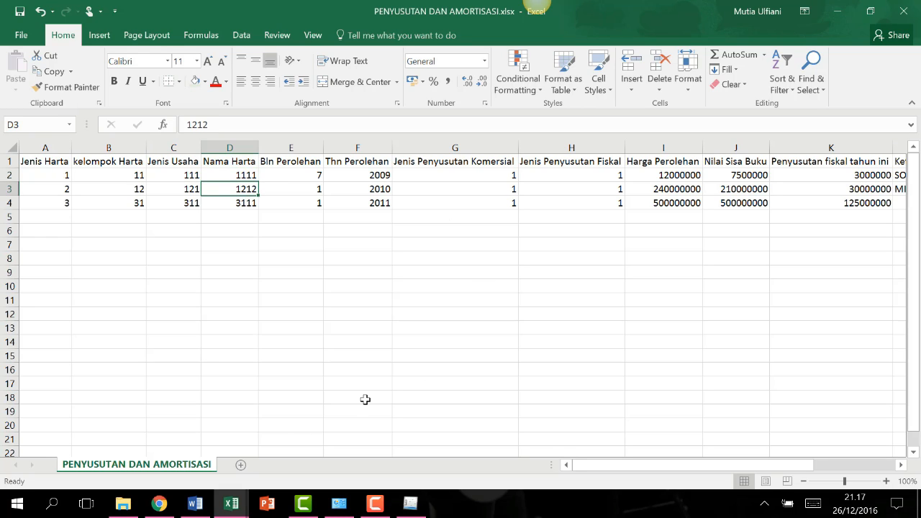
Consult the Word module document and reopen the form's Nama Harta choices.
left_click(230, 504)
left_click(195, 503)
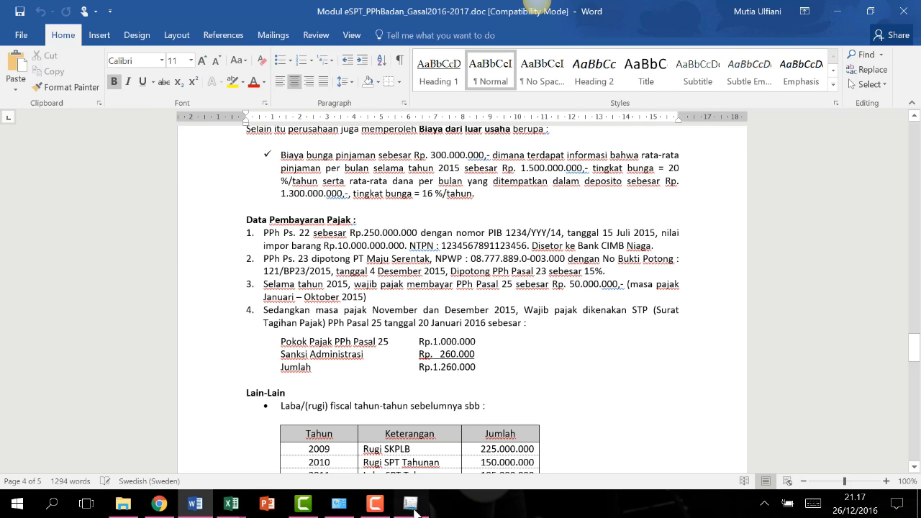
left_click(410, 504)
left_click(594, 193)
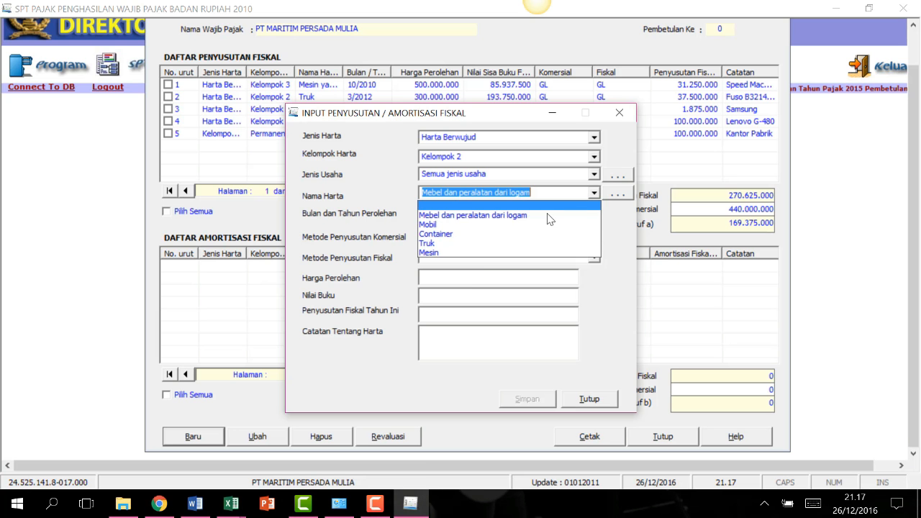
Reselect the entry's Kelompok 1, Semua jenis usaha and Mesin kantor as Nama Harta.
left_click(478, 225)
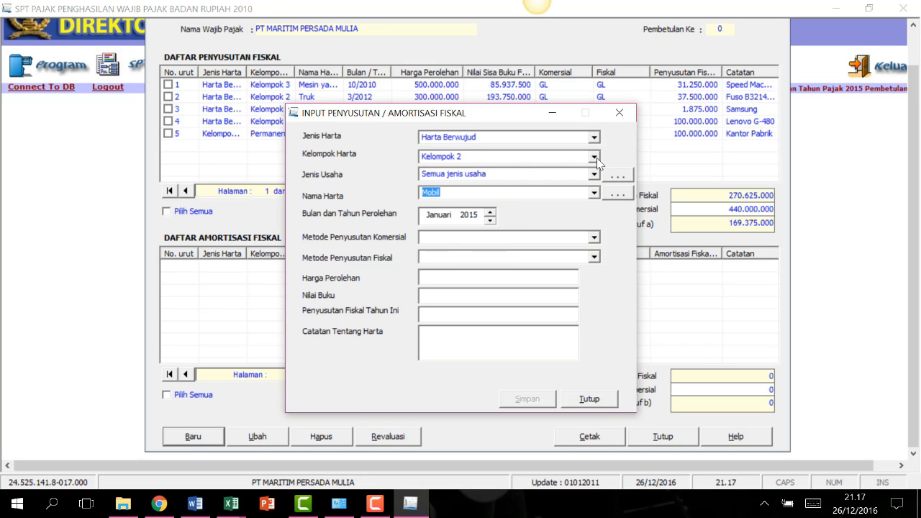
left_click(594, 156)
left_click(520, 172)
left_click(591, 177)
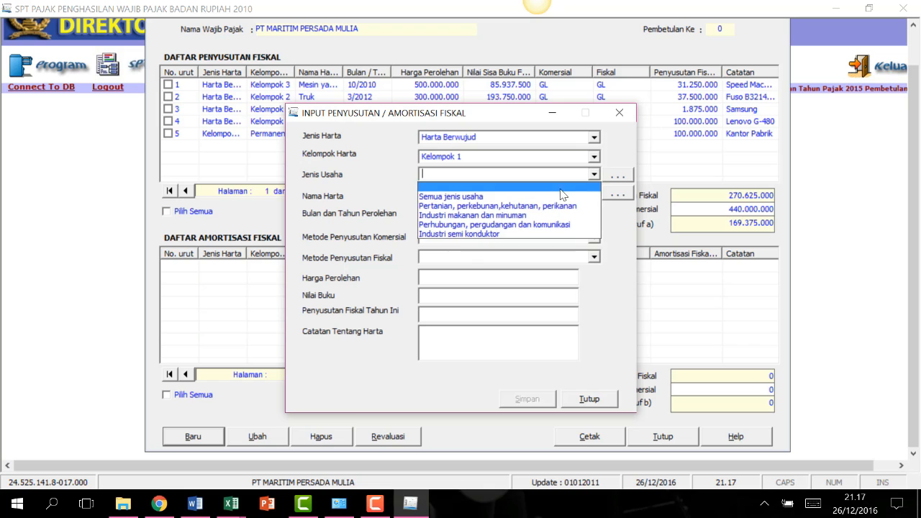
left_click(560, 195)
left_click(592, 193)
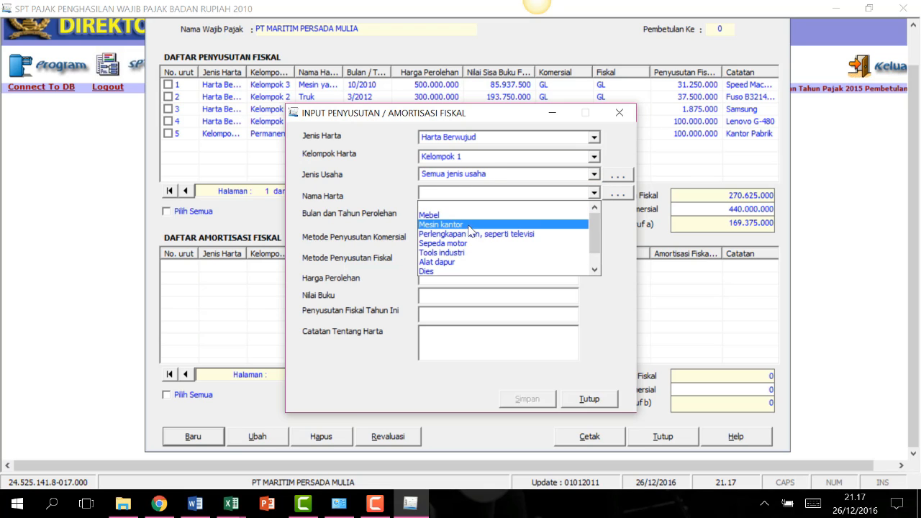
left_click(442, 222)
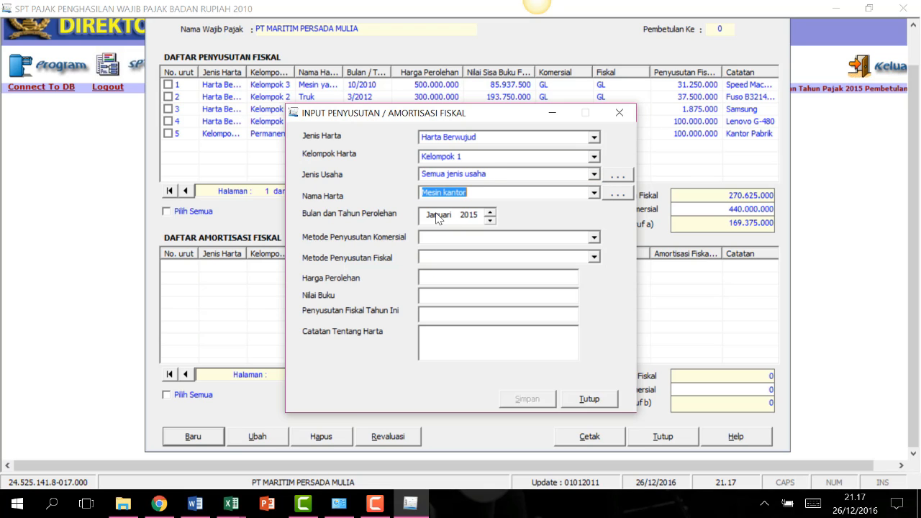
Keep Mesin kantor in the form and change cell D2's Nama Harta code to 1112.
left_click(230, 503)
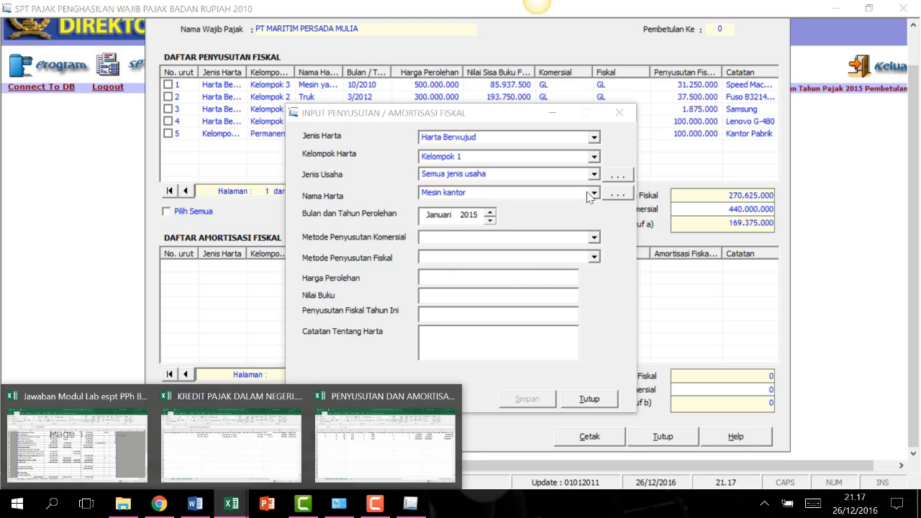
left_click(591, 195)
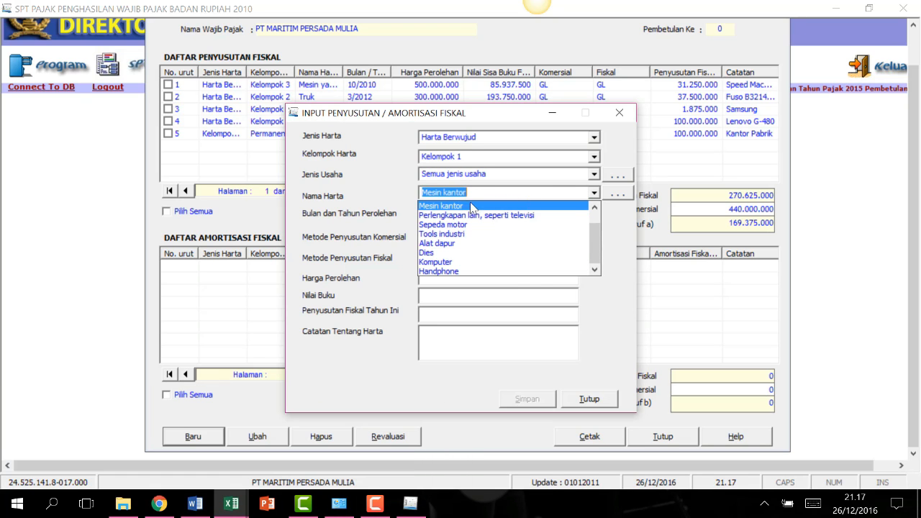
scroll(453, 219, "up", 1)
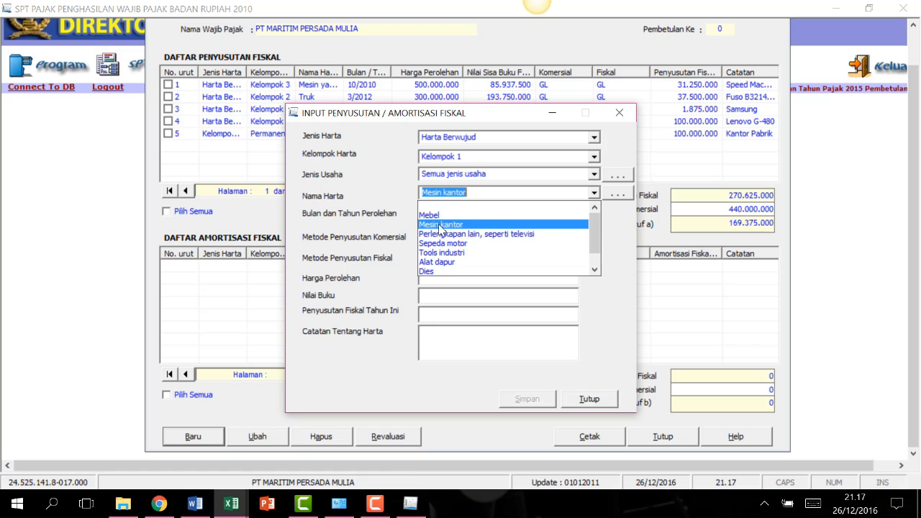
left_click(440, 225)
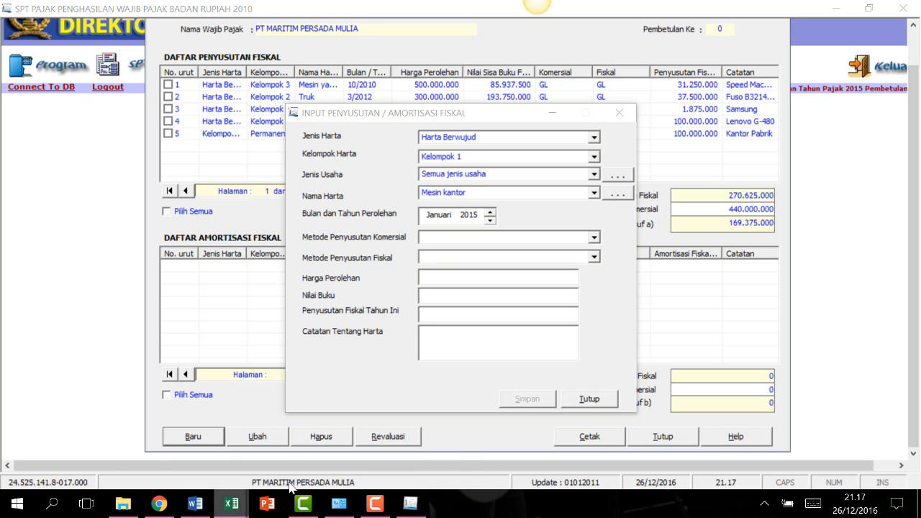
mouse_move(231, 503)
left_click(384, 440)
left_click(243, 175)
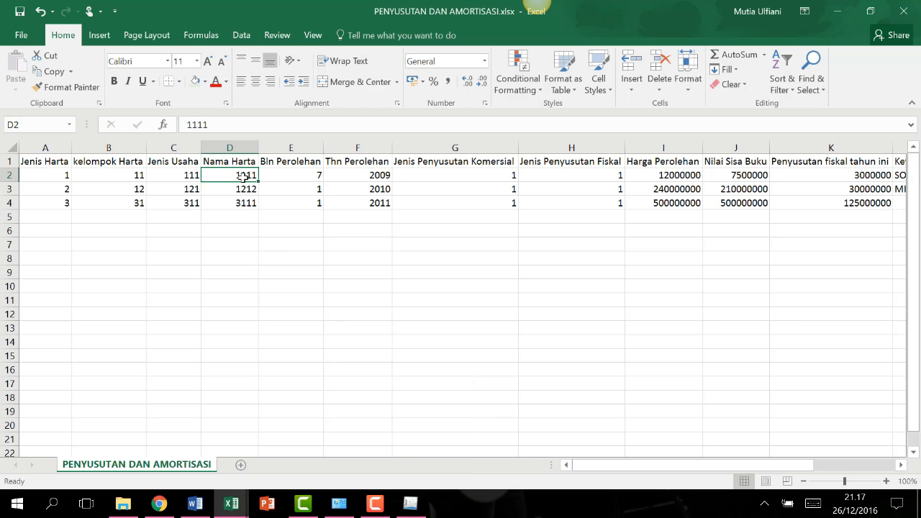
type("11")
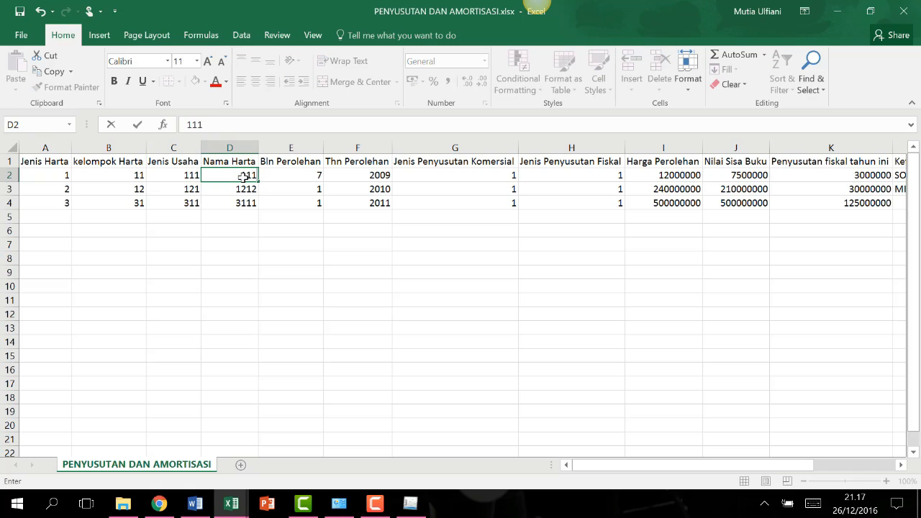
key("Return")
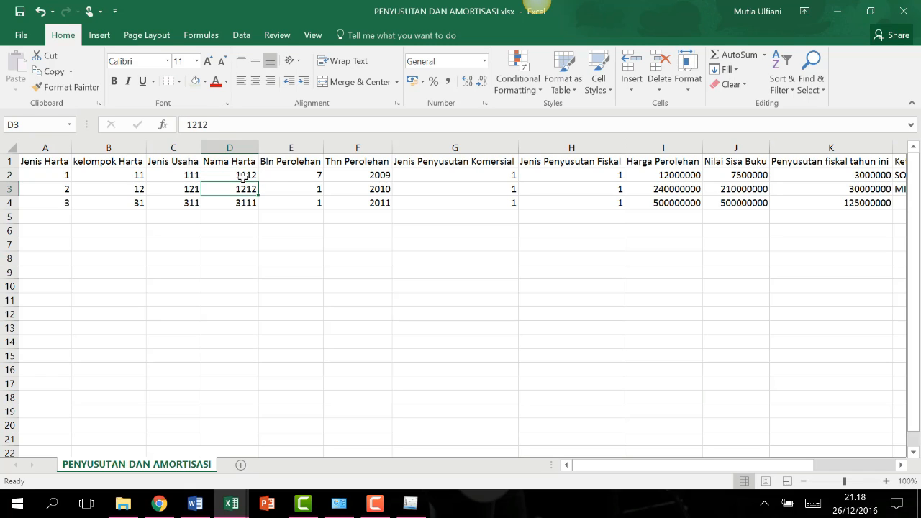
Check the acquisition month in E2 and the second asset's codes in A3 and B3.
left_click(285, 174)
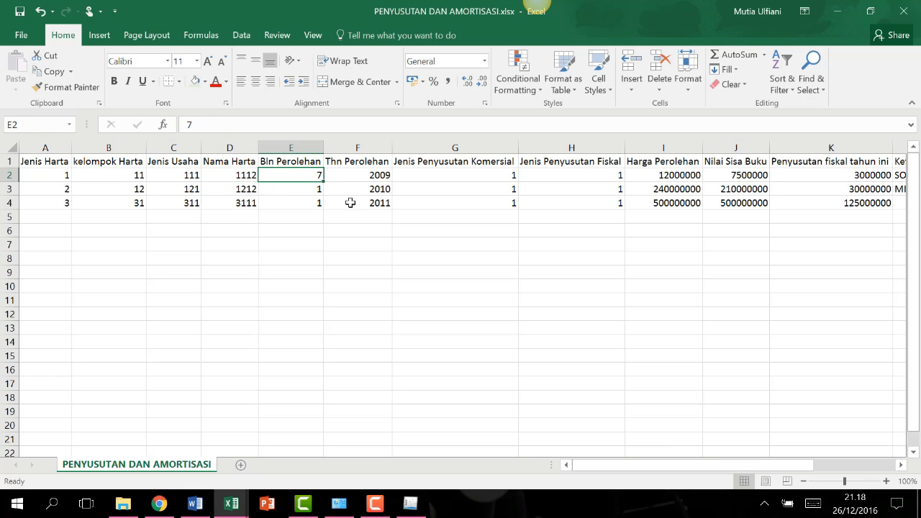
left_click(52, 187)
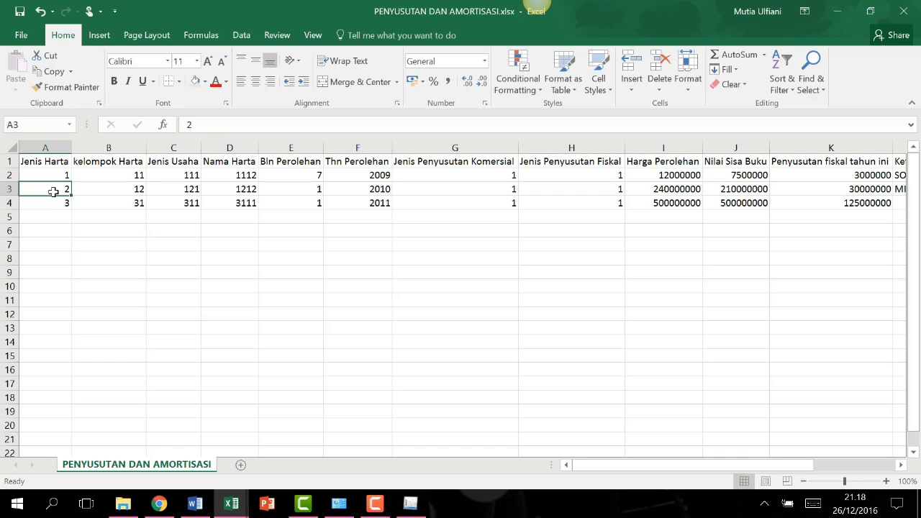
left_click(120, 189)
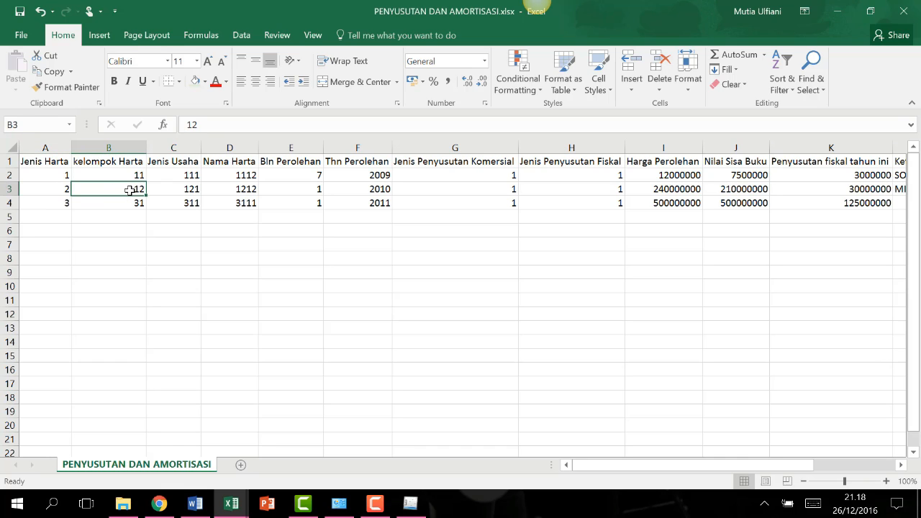
left_click(410, 504)
left_click(594, 138)
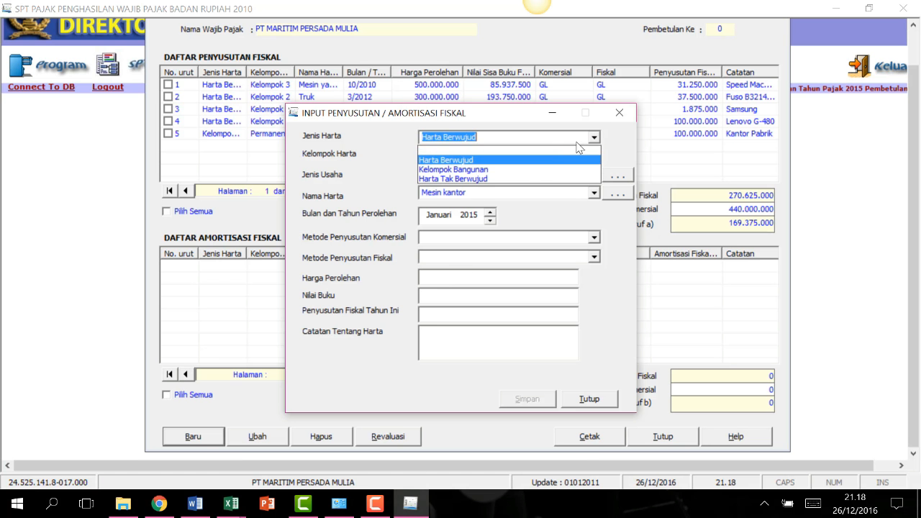
Set Jenis Harta to Kelompok Bangunan and Kelompok Harta to Tidak Permanen.
left_click(529, 167)
left_click(594, 157)
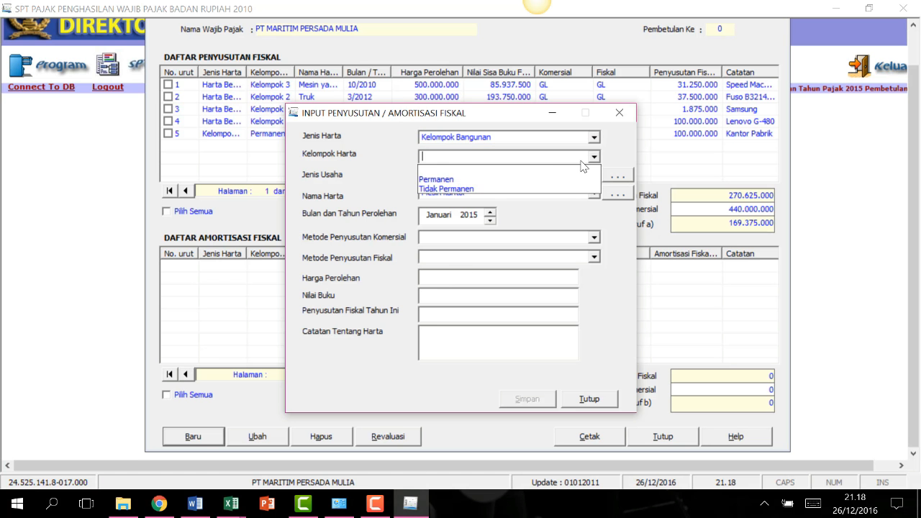
left_click(438, 171)
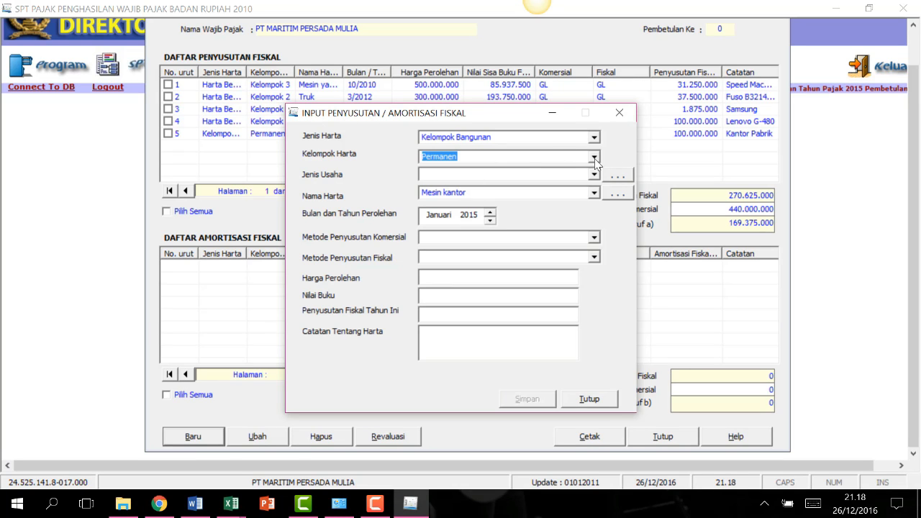
left_click(594, 157)
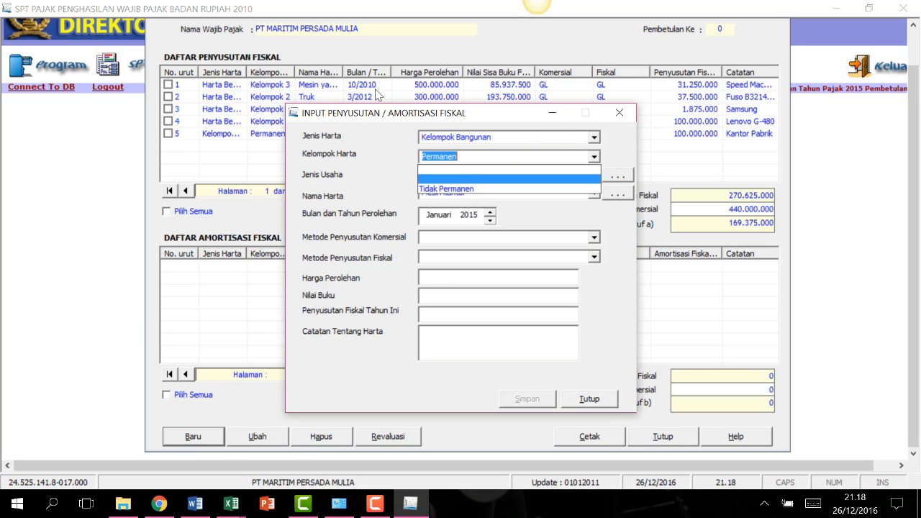
left_click(468, 154)
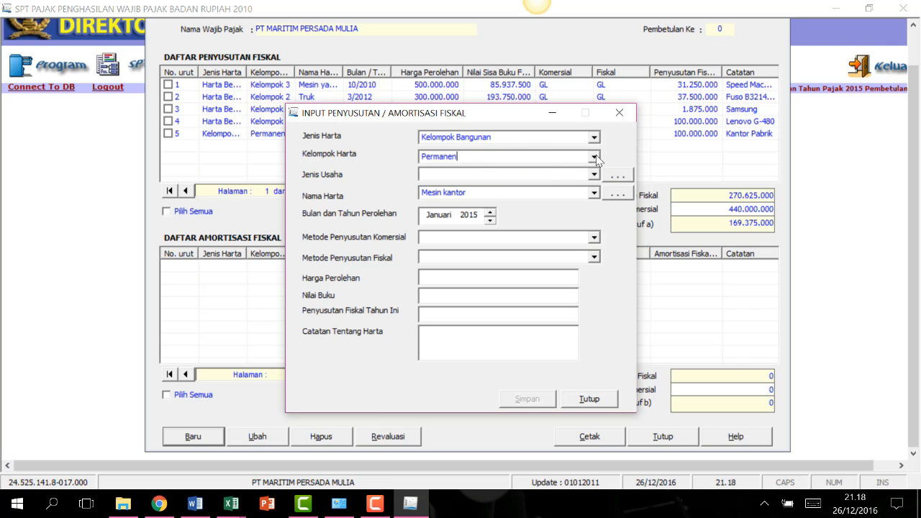
left_click(594, 156)
left_click(448, 185)
left_click_drag(489, 156, 329, 105)
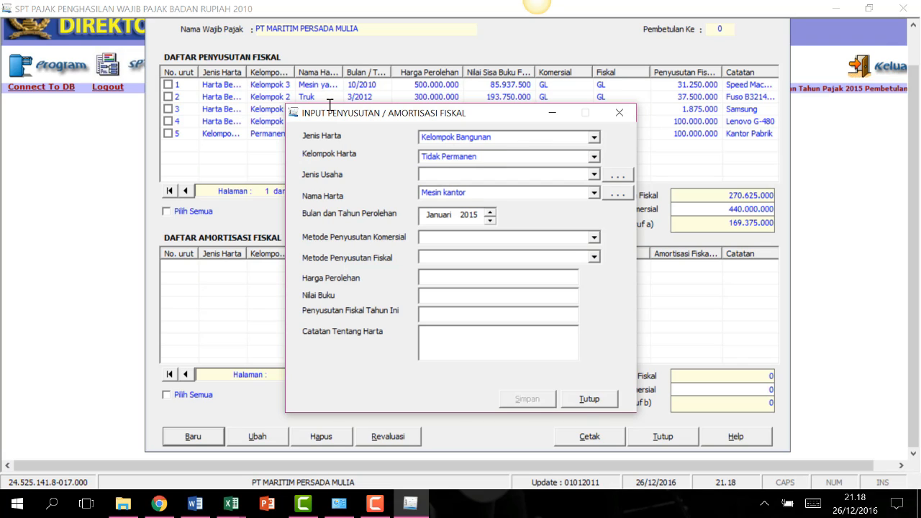
Set Jenis Usaha to Semua jenis usaha, leaving Nama Harta unselected.
left_click(594, 174)
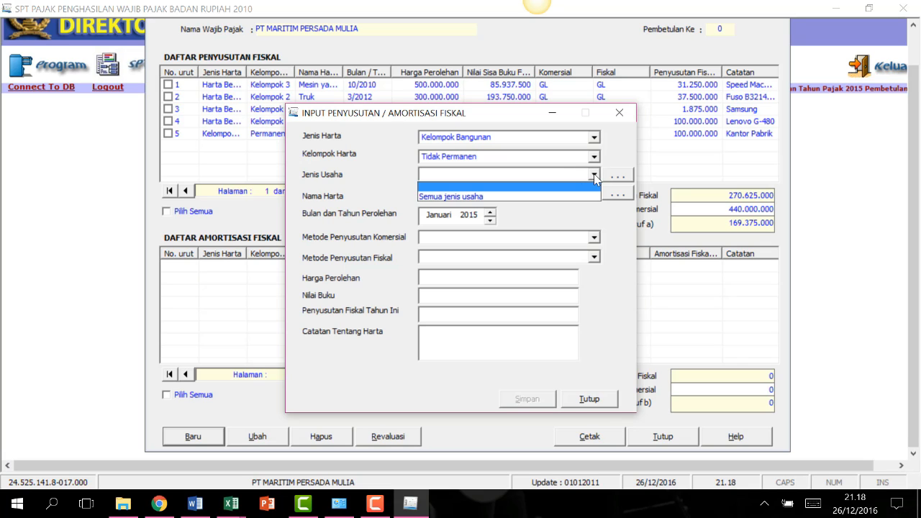
left_click(594, 175)
left_click(468, 194)
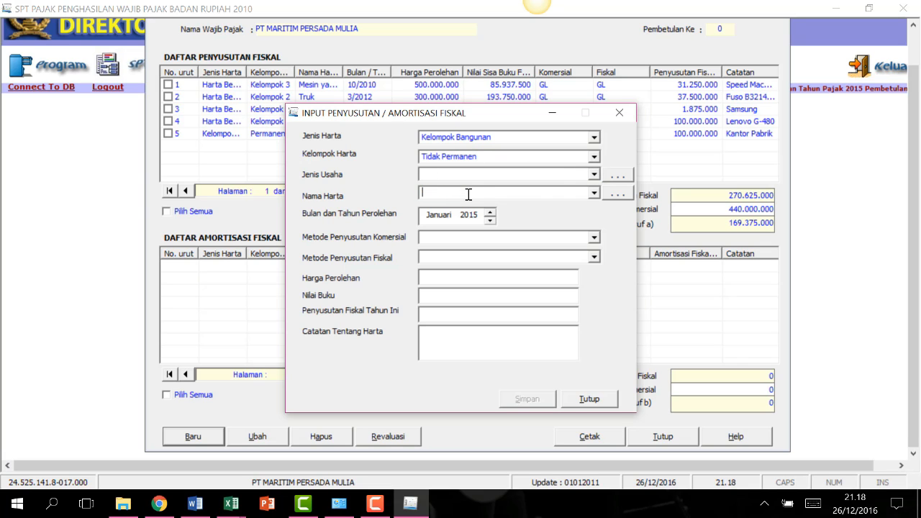
left_click(597, 193)
left_click(592, 194)
left_click(595, 174)
left_click(539, 198)
left_click(594, 193)
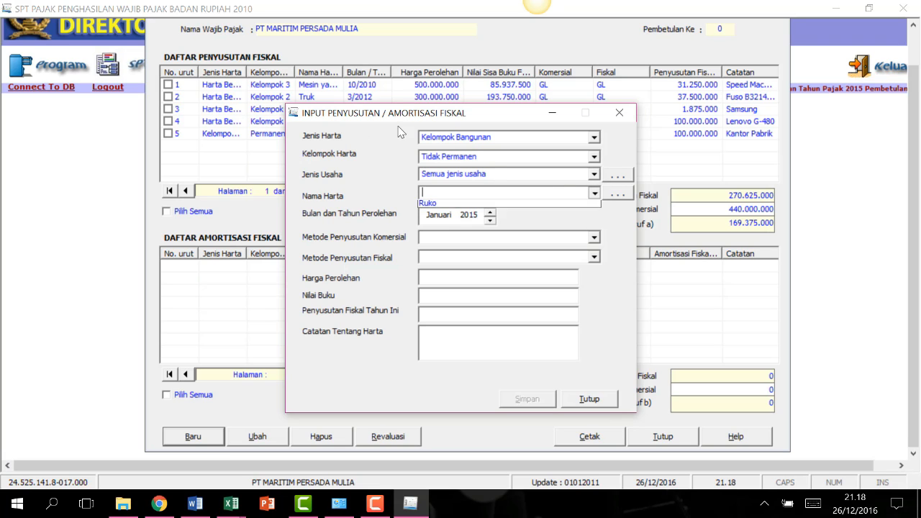
left_click(615, 222)
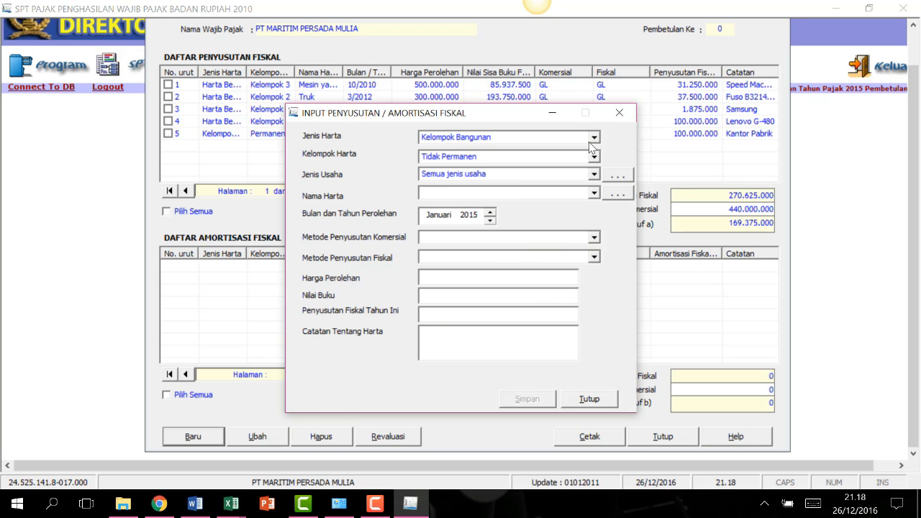
mouse_move(234, 507)
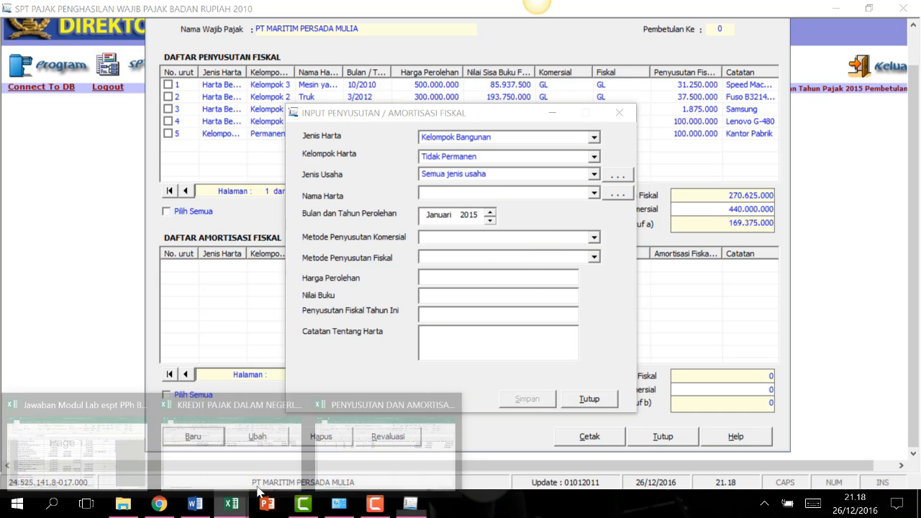
left_click(367, 453)
Compare the acquisition months in E2–E4 and the year in F2, after checking C4.
left_click(183, 197)
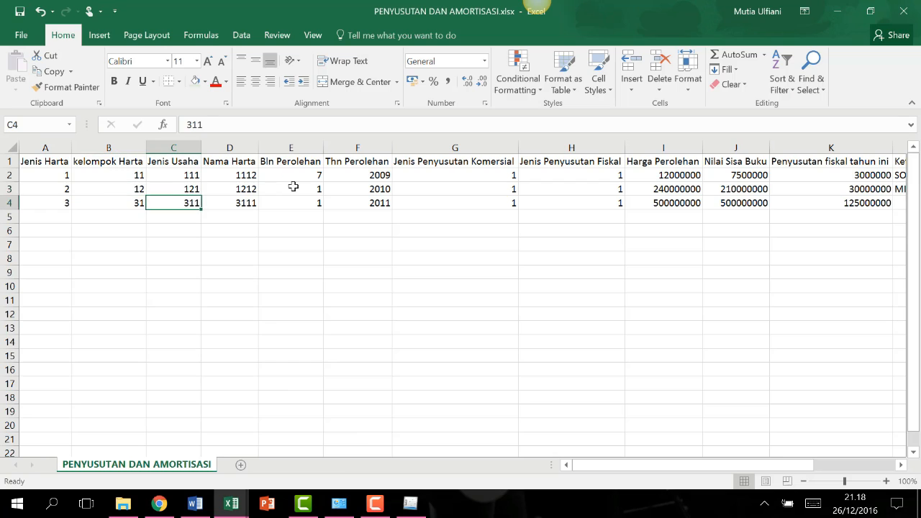
left_click(293, 187)
left_click(305, 173)
left_click(322, 200)
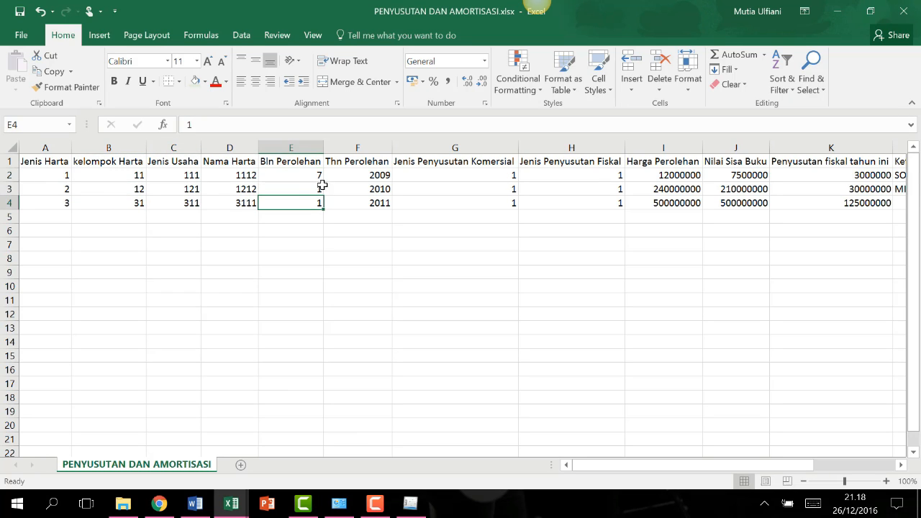
left_click(313, 173)
left_click(304, 203)
left_click(314, 176)
left_click(344, 177)
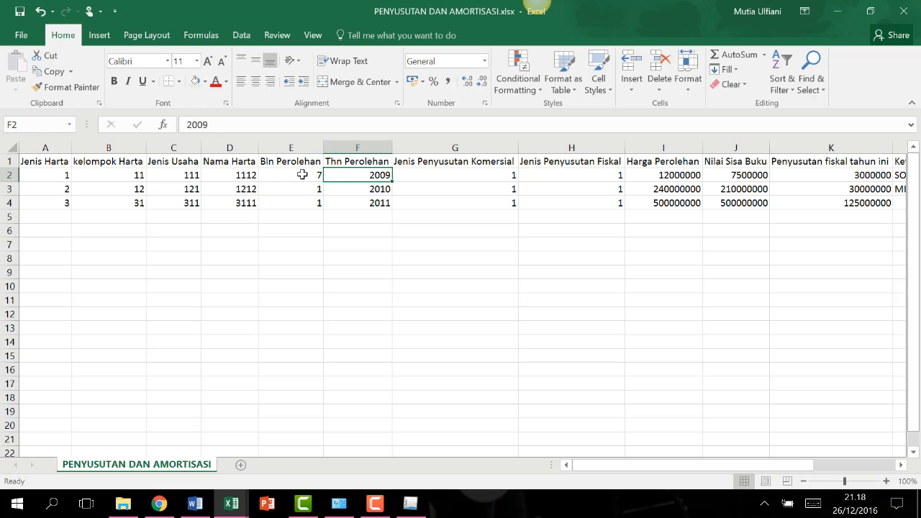
left_click(302, 174)
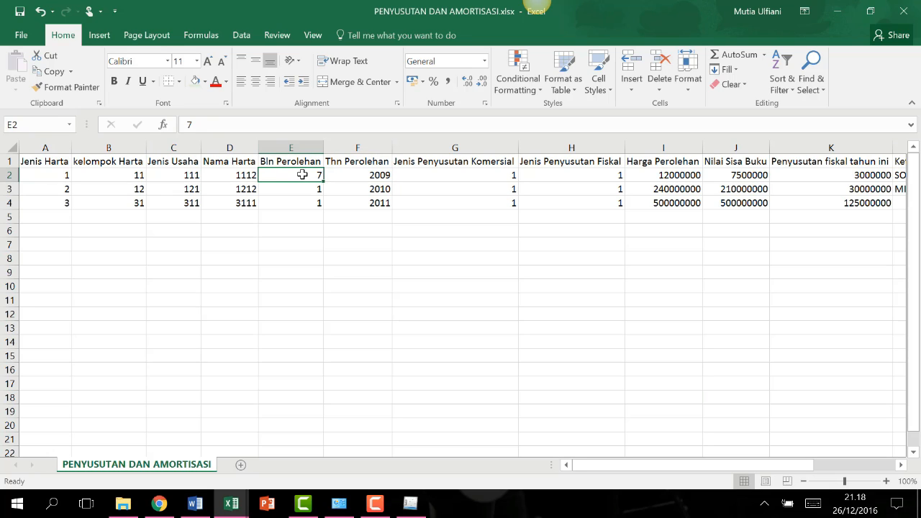
left_click(317, 201)
left_click(316, 177)
left_click(333, 174)
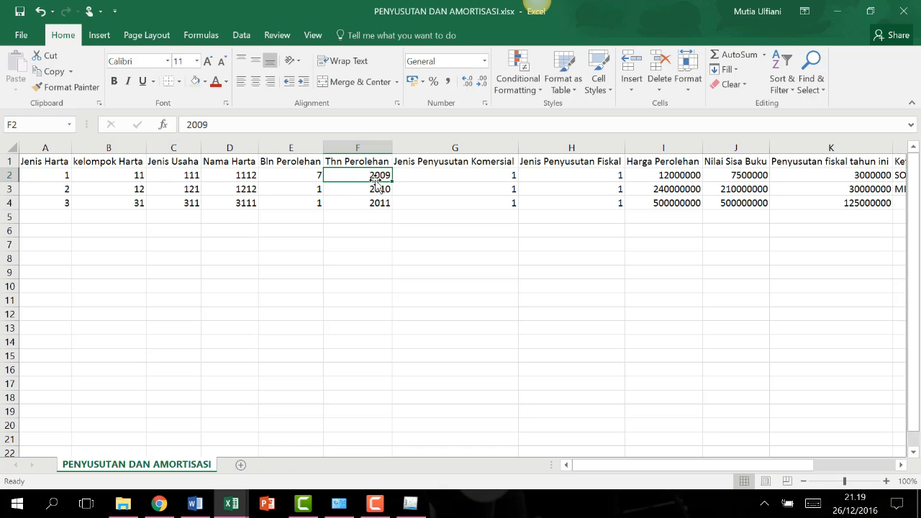
Check the commercial and fiscal depreciation types in G2 and H2.
left_click(449, 174)
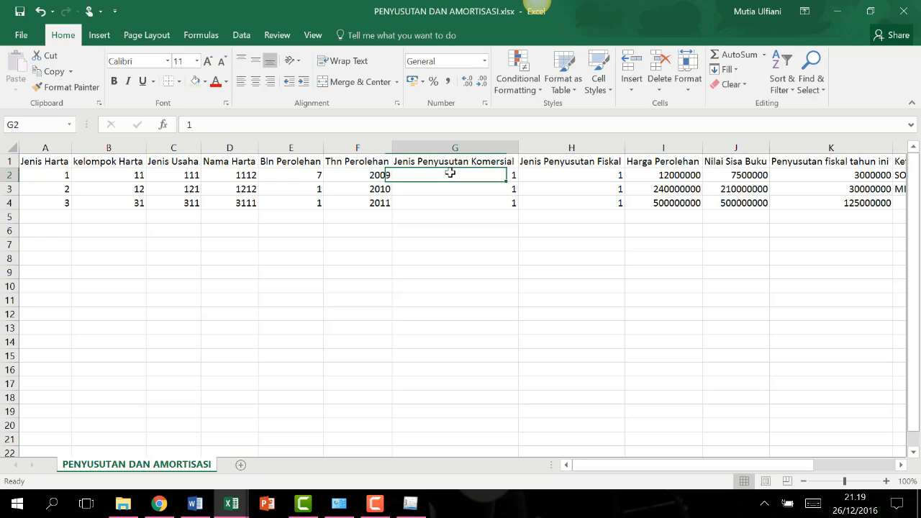
left_click(572, 173)
left_click(487, 173)
left_click(424, 500)
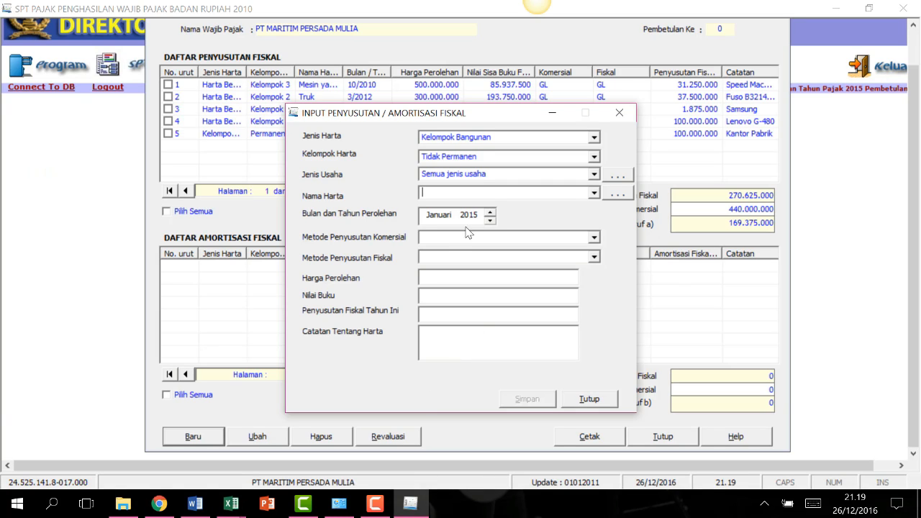
Set the asset to Harta Berwujud, Kelompok 1, Semua jenis usaha, with asset name Mebel.
left_click(593, 137)
left_click(573, 157)
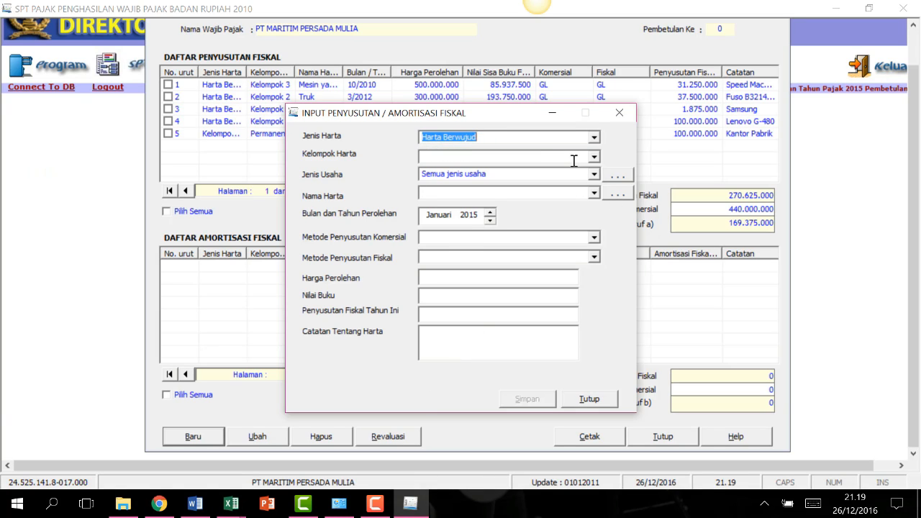
left_click(593, 156)
left_click(504, 177)
left_click(594, 174)
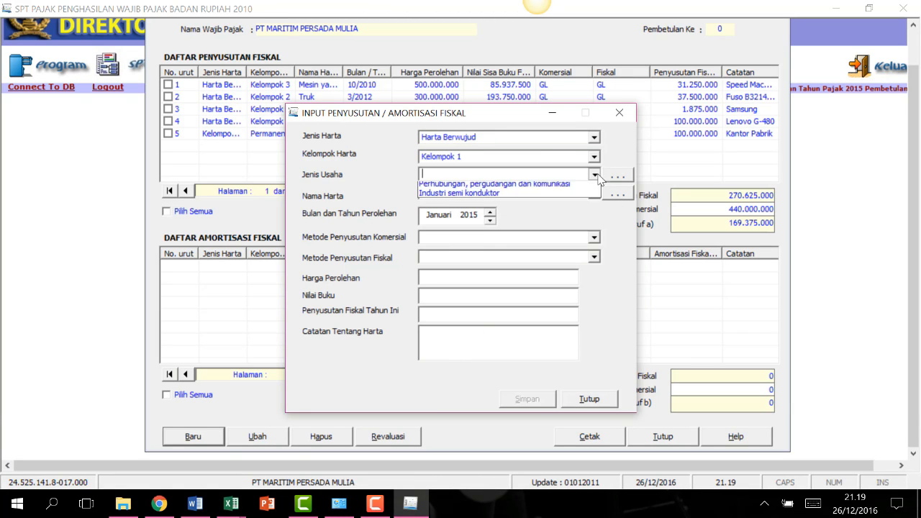
left_click(564, 196)
left_click(594, 193)
left_click(541, 206)
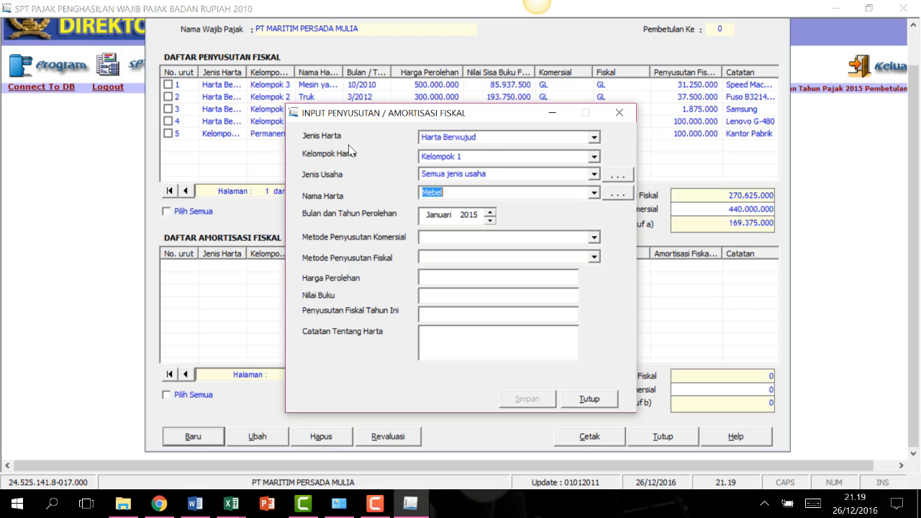
Check the commercial depreciation type in cell G3 of the Excel depreciation workbook.
left_click(445, 240)
left_click(593, 237)
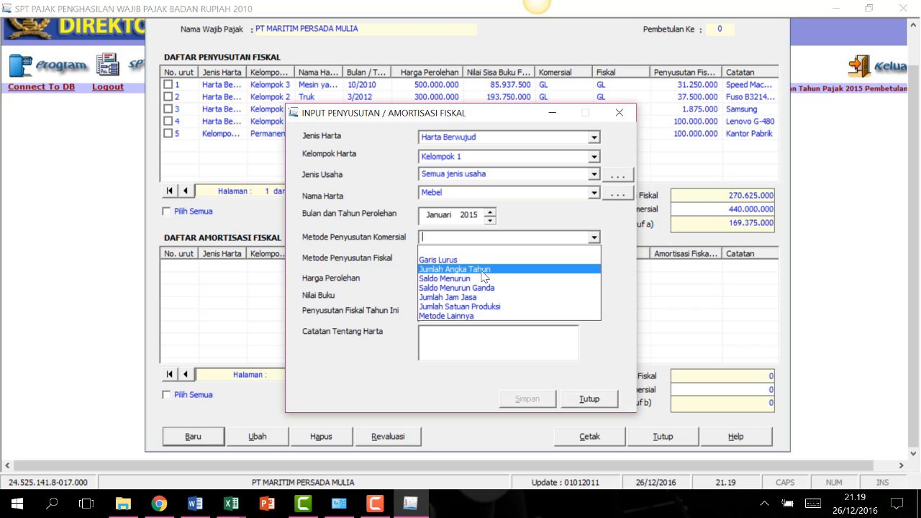
left_click(231, 503)
left_click(384, 444)
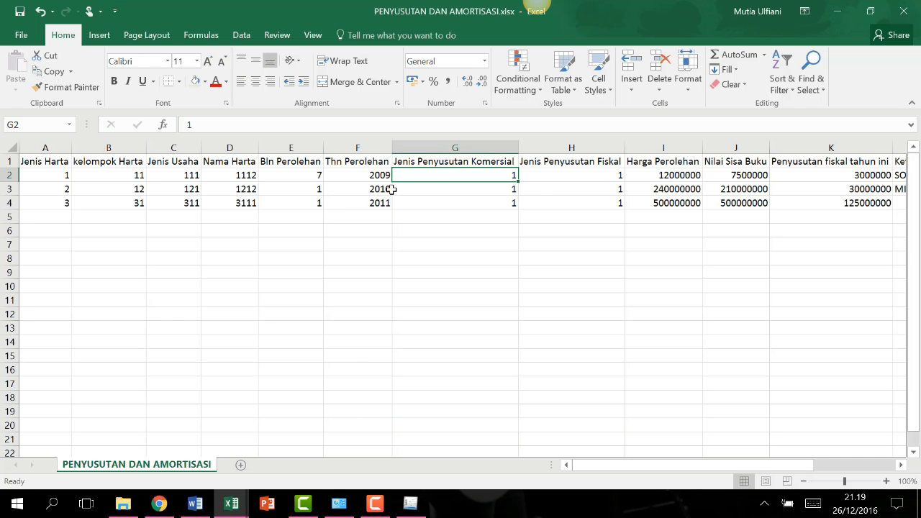
left_click(503, 192)
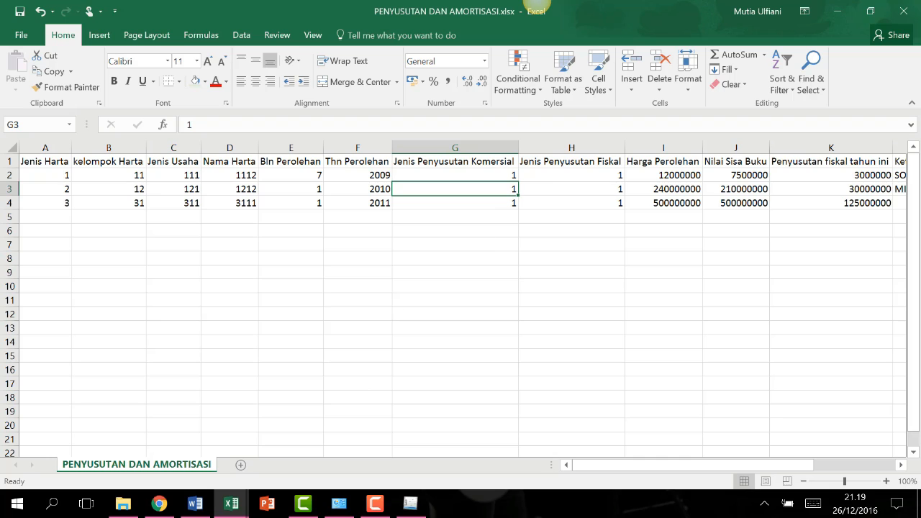
left_click(407, 503)
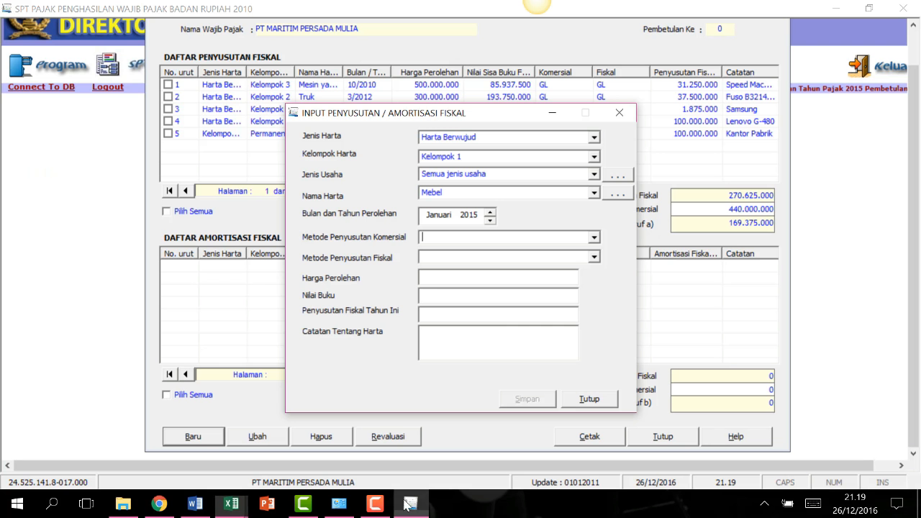
Choose Garis Lurus as the commercial method and Saldo Menurun as the fiscal method.
left_click(594, 238)
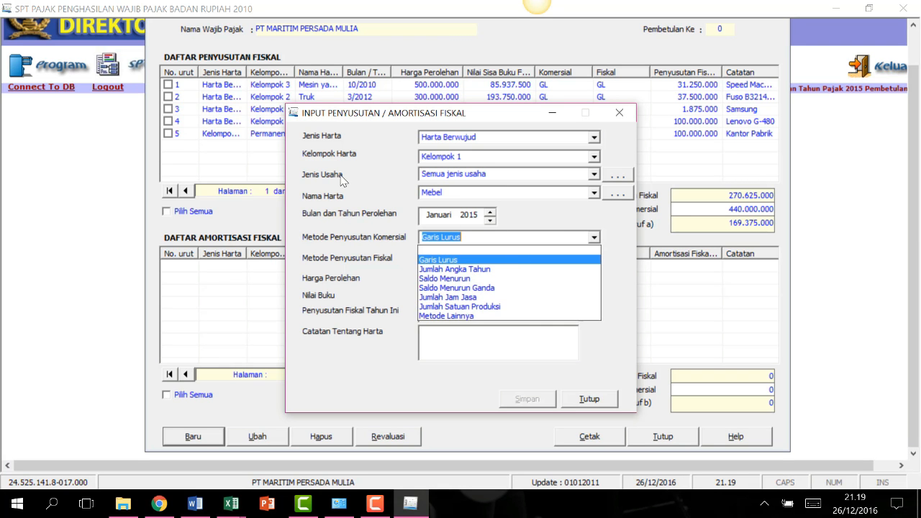
left_click(525, 254)
left_click(594, 257)
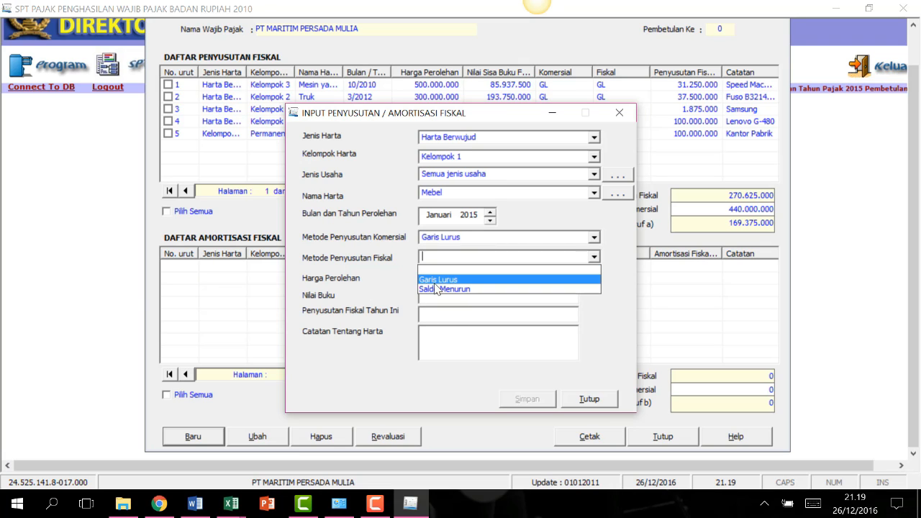
left_click(506, 280)
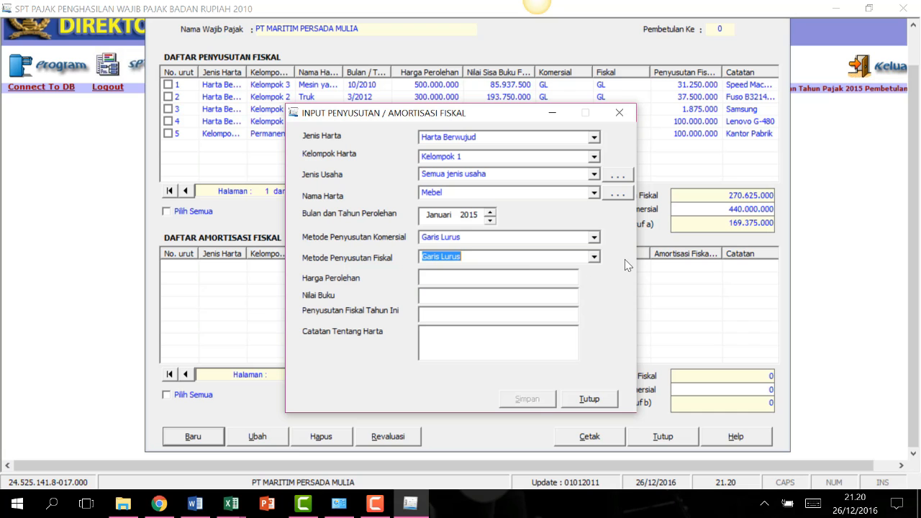
left_click(468, 256)
left_click(469, 290)
left_click(231, 503)
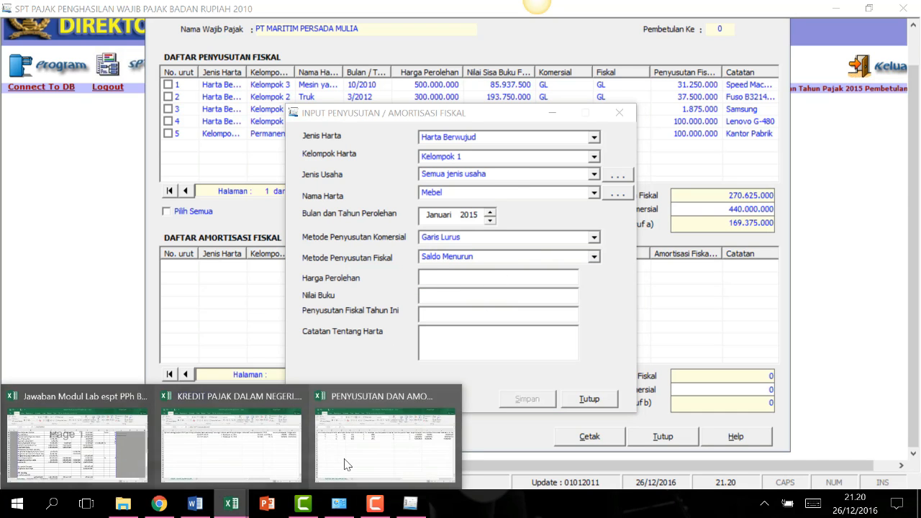
left_click(346, 464)
Enter 2 in cell H3 as the second asset's fiscal method code.
left_click(603, 189)
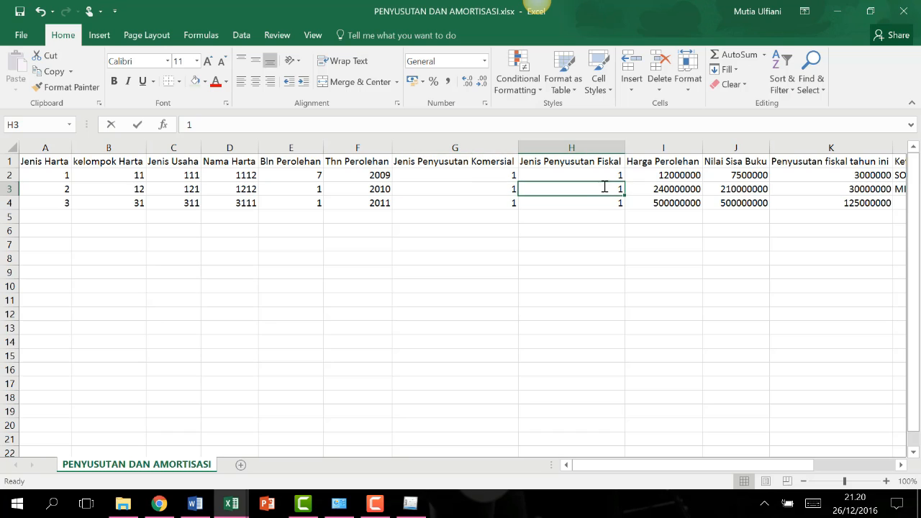
type("2")
left_click(606, 242)
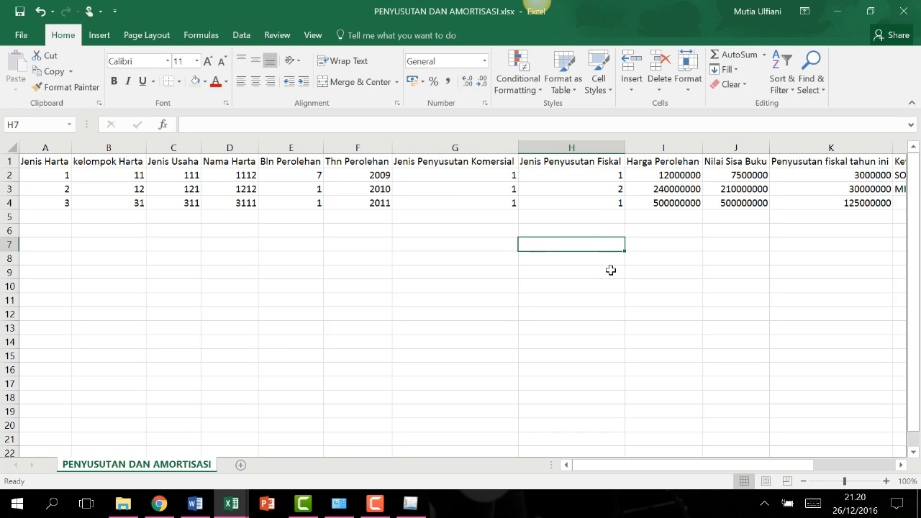
Review the acquisition costs in I2–I3 and the fiscal depreciation value in K2.
left_click(662, 222)
left_click(656, 190)
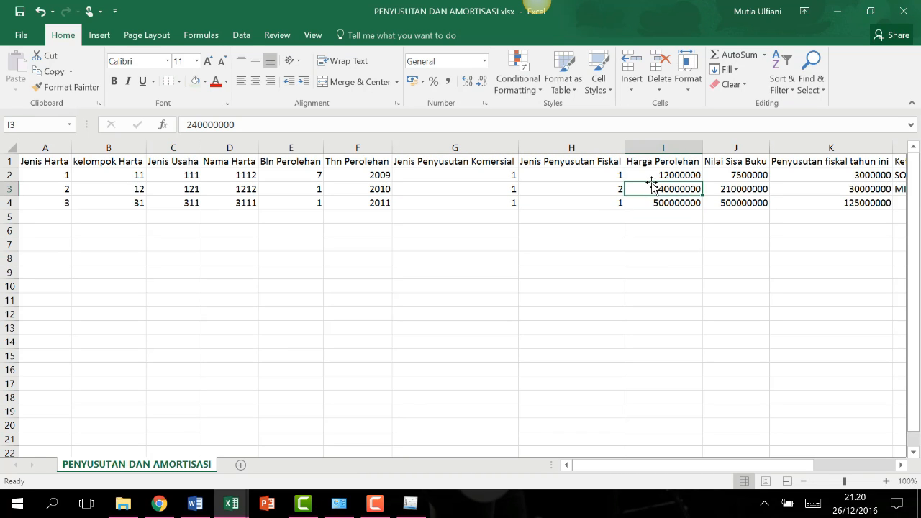
left_click(656, 176)
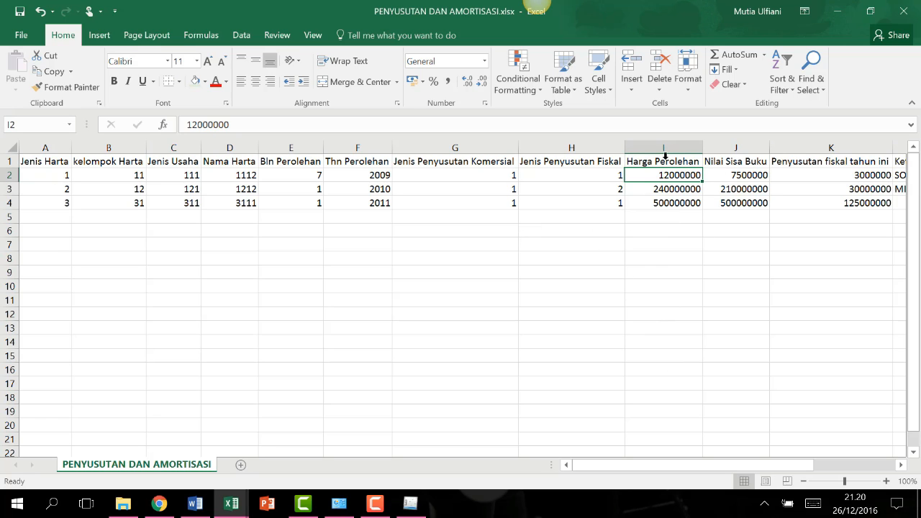
left_click_drag(793, 463, 887, 460)
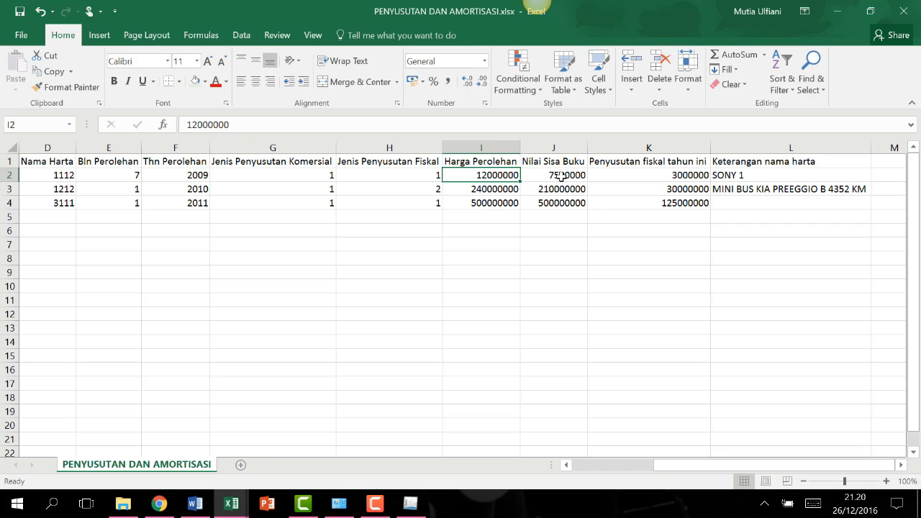
left_click(633, 173)
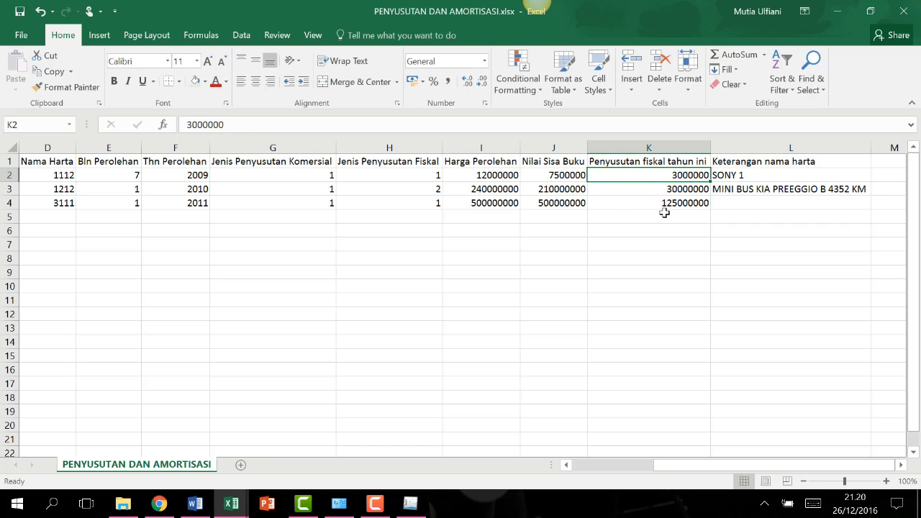
Review the asset descriptions in L2–L4, noting SONY 1 in L2 and an empty L4.
left_click(759, 186)
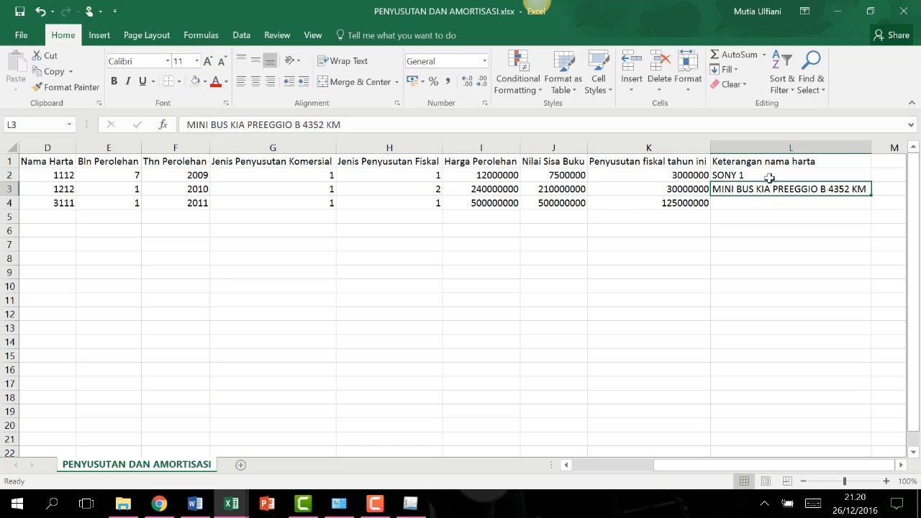
left_click(756, 199)
left_click(754, 165)
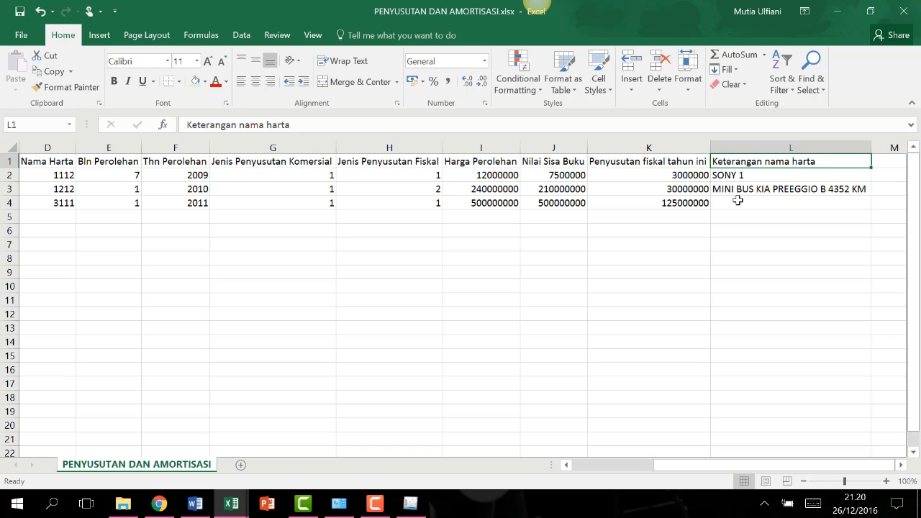
left_click(736, 199)
left_click(744, 186)
left_click(748, 173)
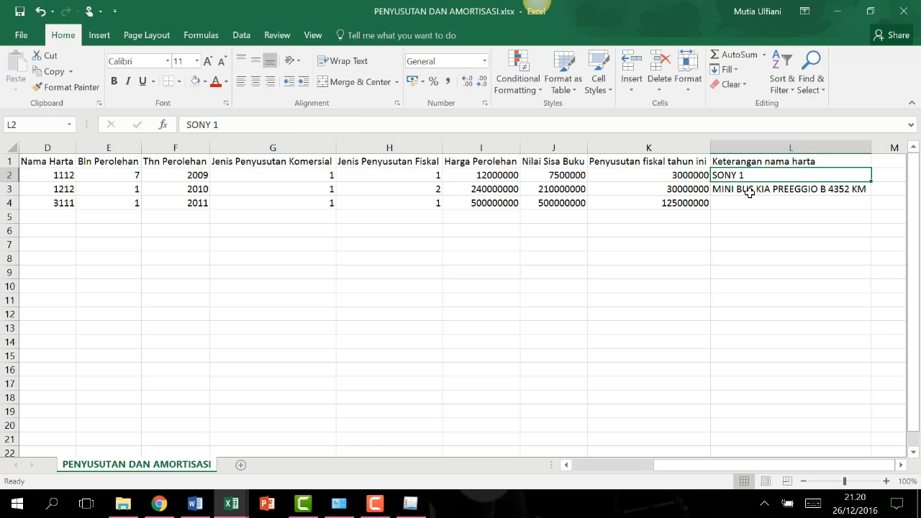
left_click(748, 191)
left_click(735, 176)
left_click(746, 191)
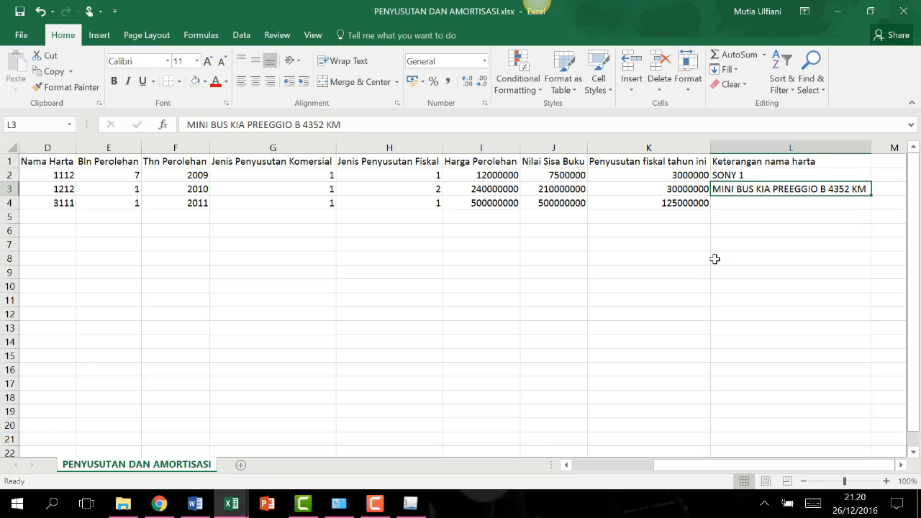
left_click(410, 503)
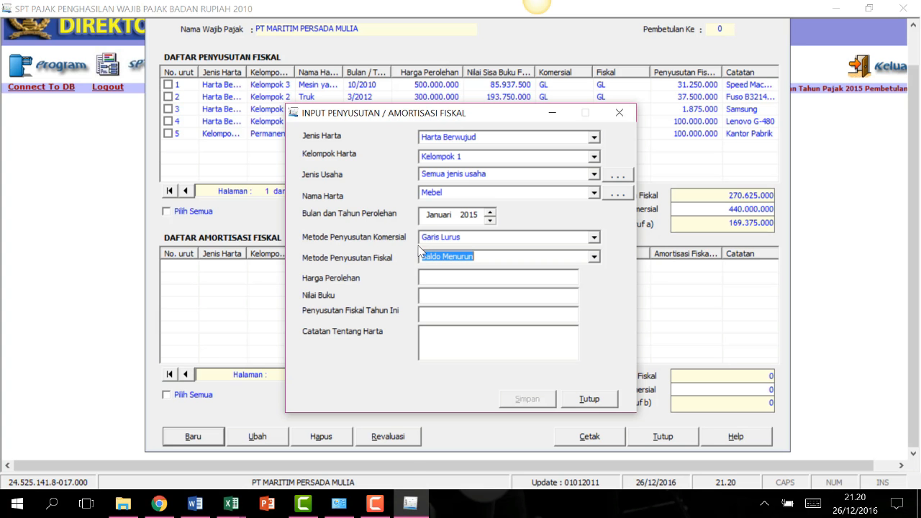
Close the depreciation dialog and form, then open Impor Data for Penyusutan dan Amortisasi Fiskal Badan.
left_click(595, 399)
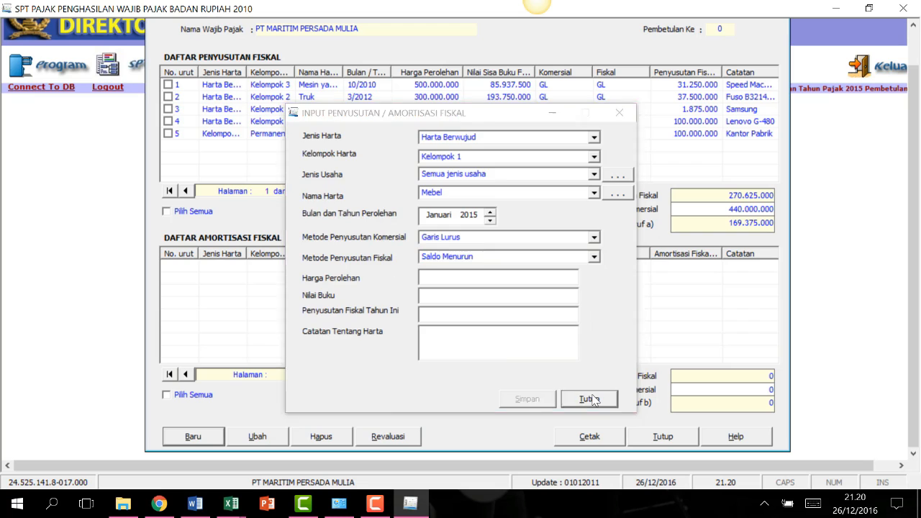
left_click(656, 438)
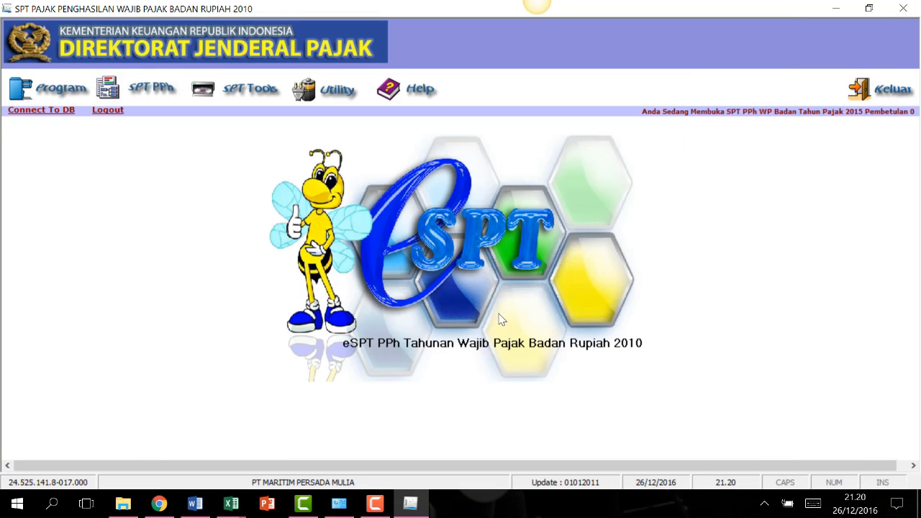
left_click(270, 94)
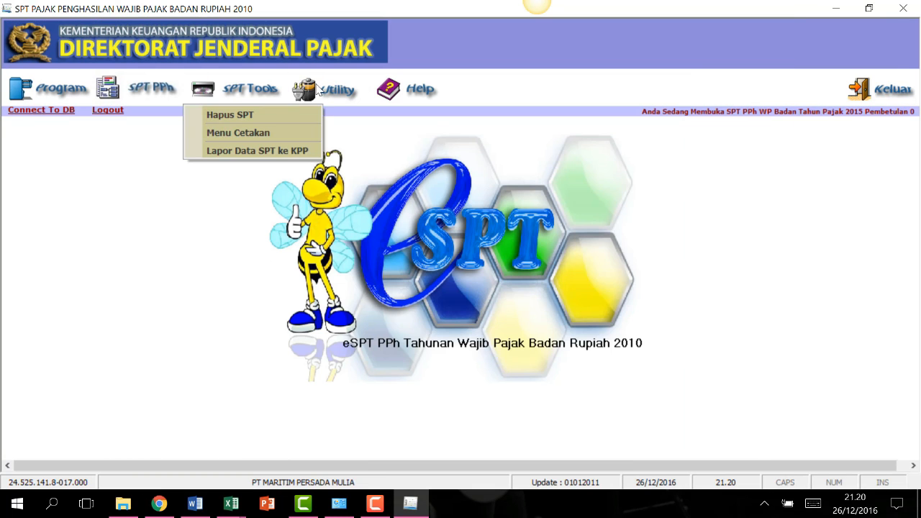
mouse_move(331, 93)
left_click(352, 127)
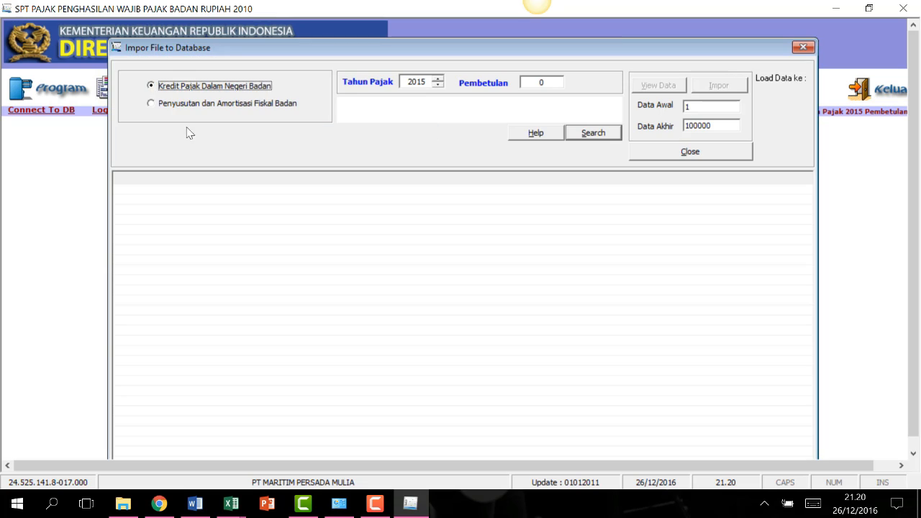
left_click(208, 105)
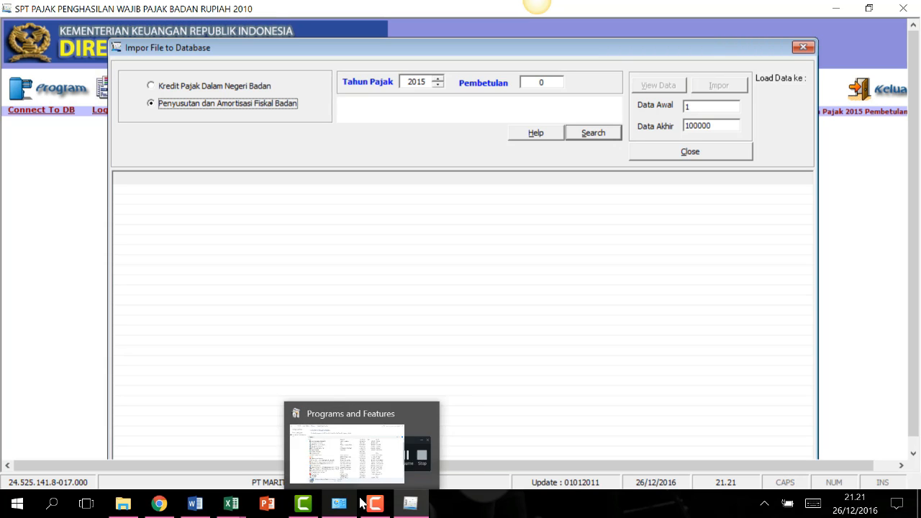
Bring the PENYUSUTAN DAN AMORTISASI workbook forward and scroll to the description column.
mouse_move(228, 502)
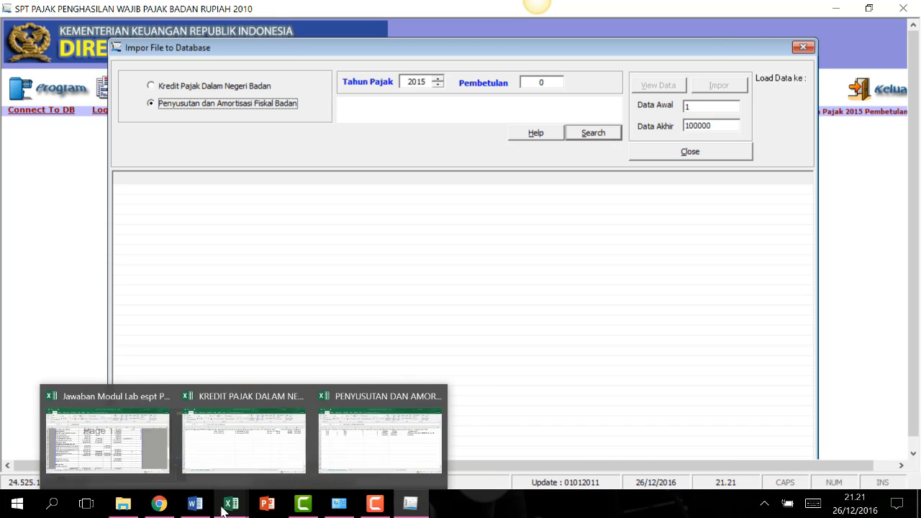
left_click(342, 463)
left_click(754, 205)
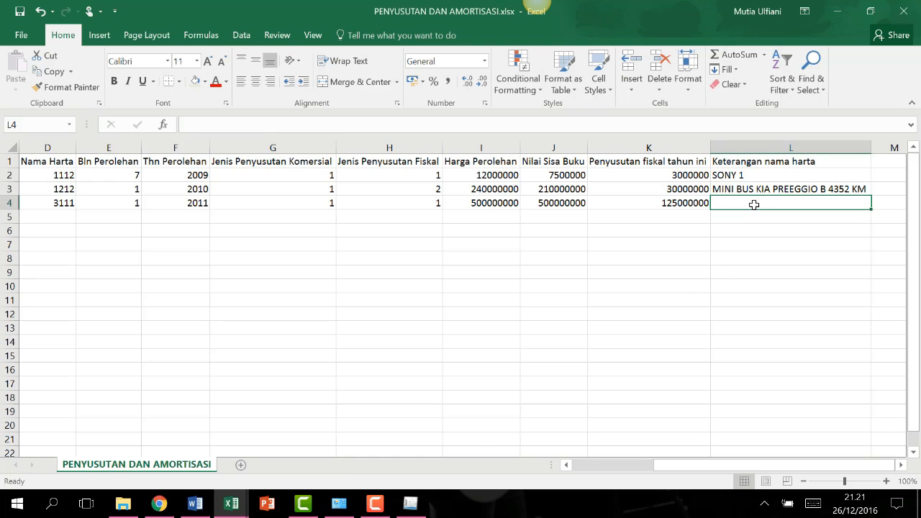
left_click(834, 10)
mouse_move(243, 503)
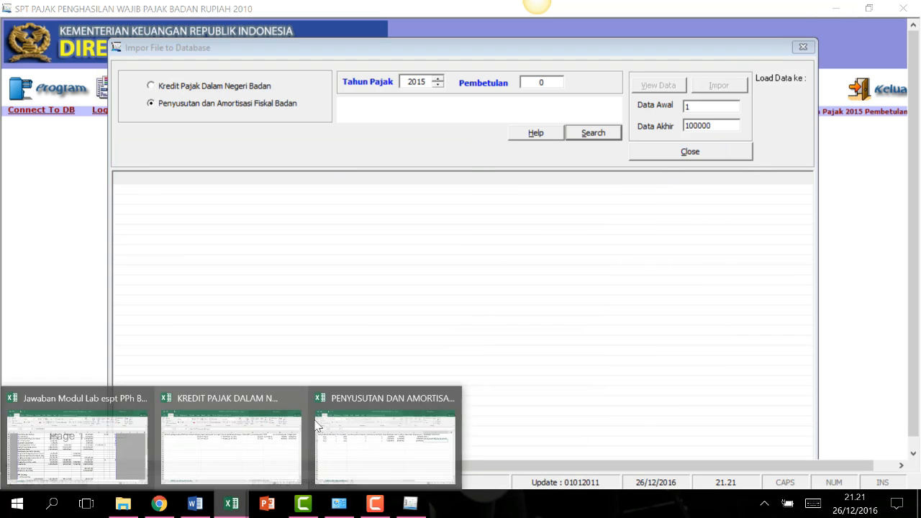
left_click(368, 450)
left_click(552, 215)
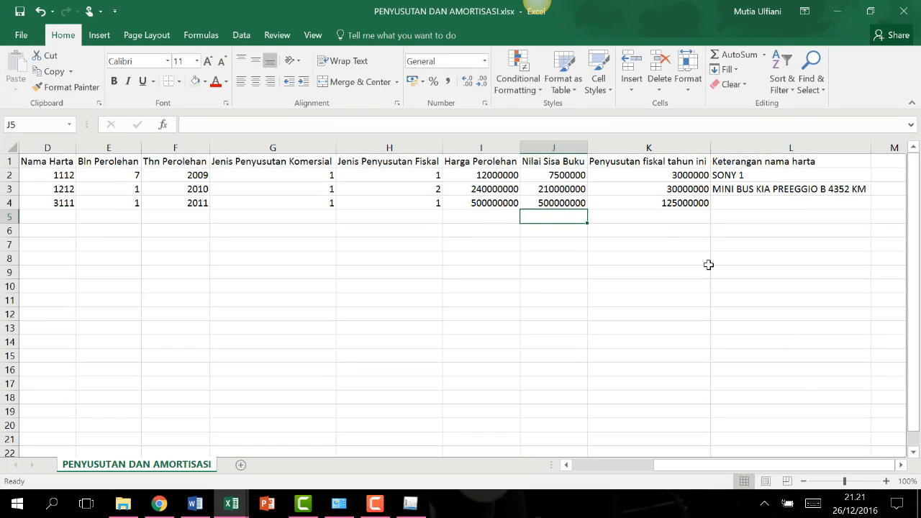
left_click_drag(729, 464, 602, 464)
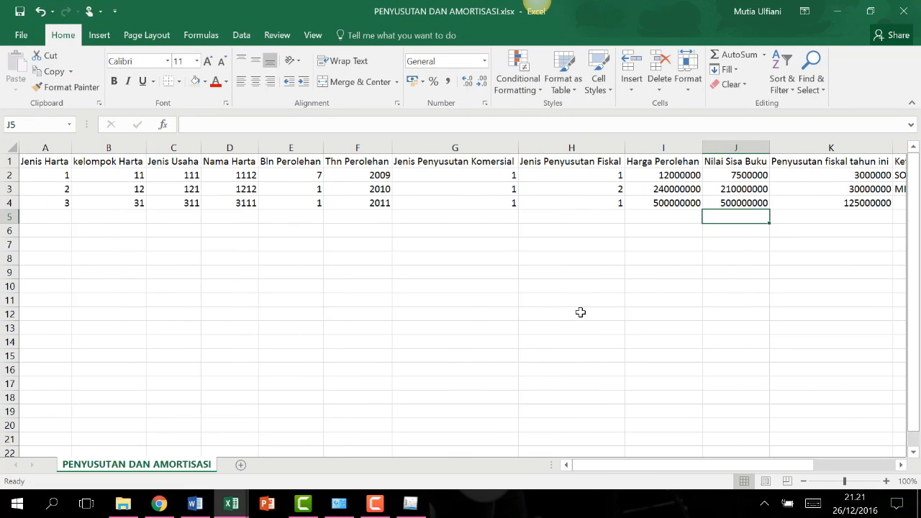
left_click(580, 312)
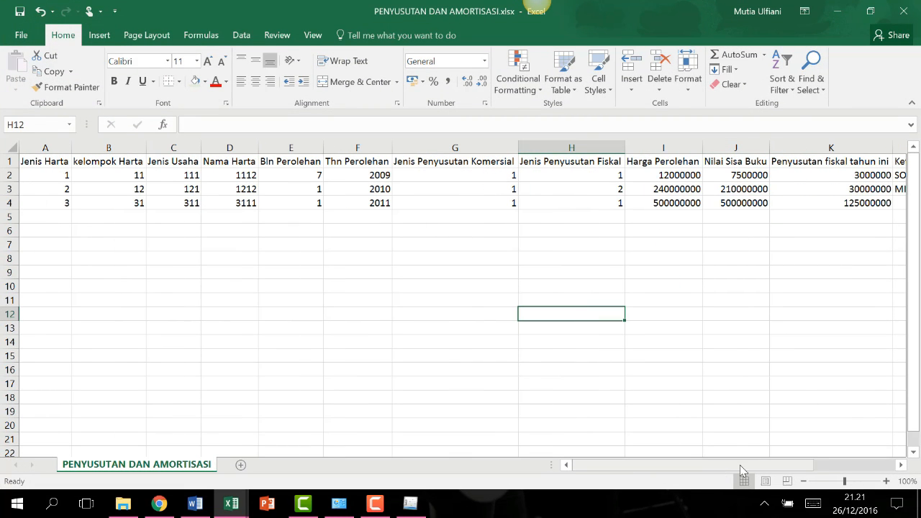
left_click_drag(741, 466, 831, 466)
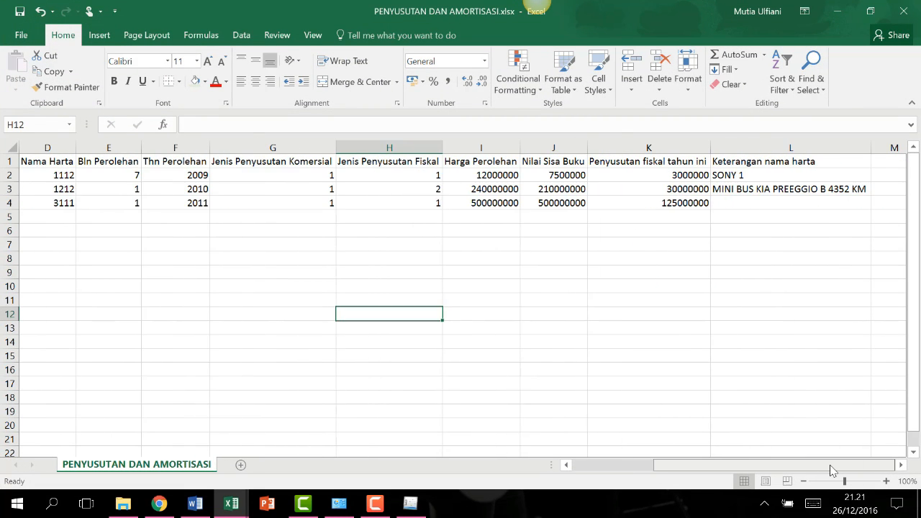
Enter lenovo as the third asset's description in cell L4, then scroll back left.
left_click(750, 202)
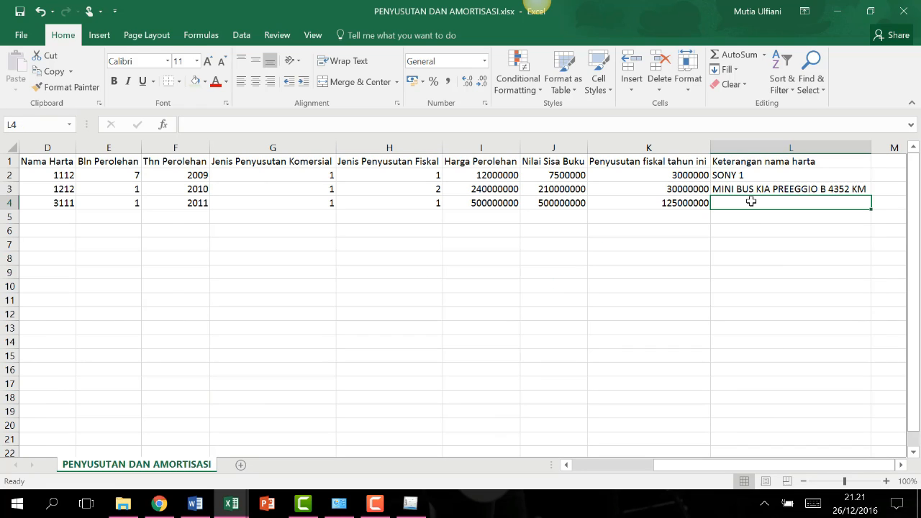
type("lenovo")
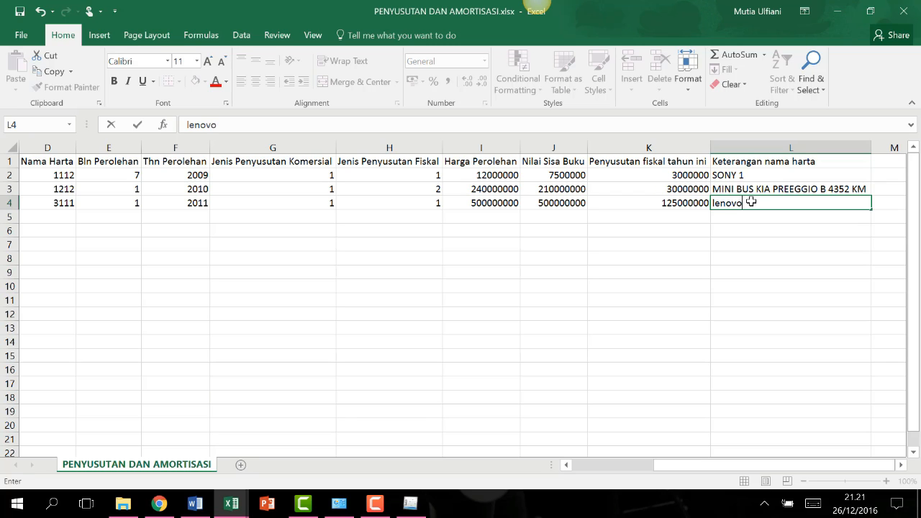
key("Return")
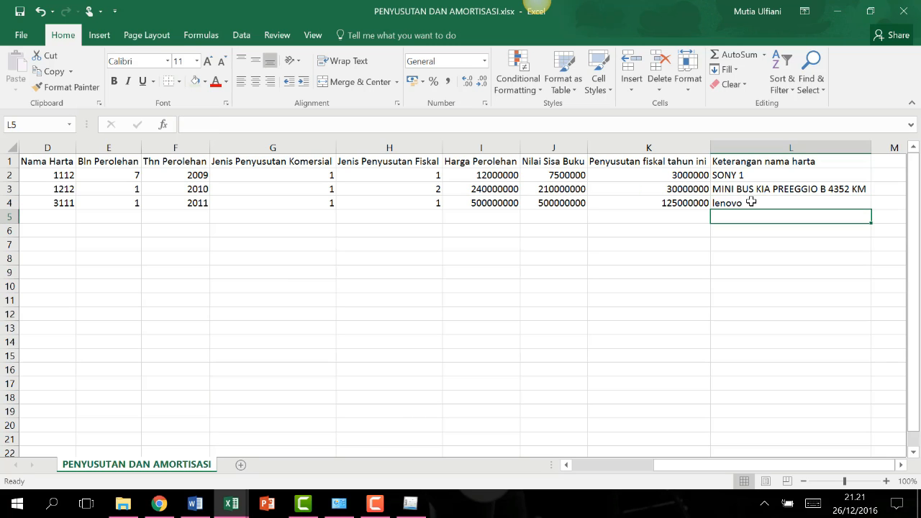
left_click_drag(750, 466, 669, 466)
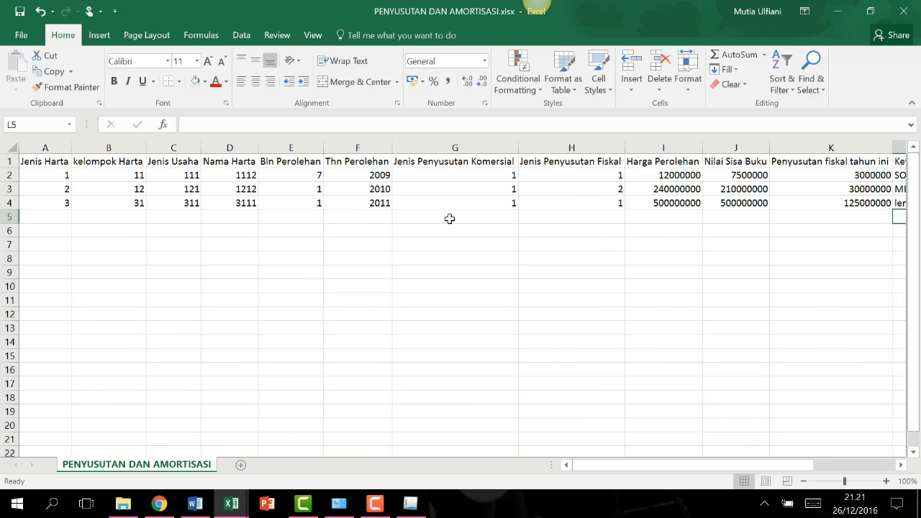
Save the sheet as CSV (Comma delimited) named penyusutan impor in the impor folder, then close it.
left_click(22, 34)
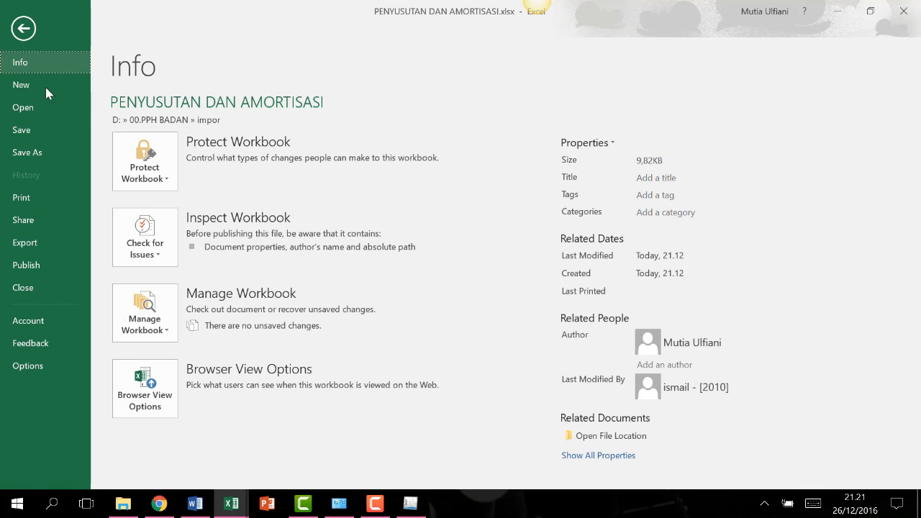
left_click(44, 151)
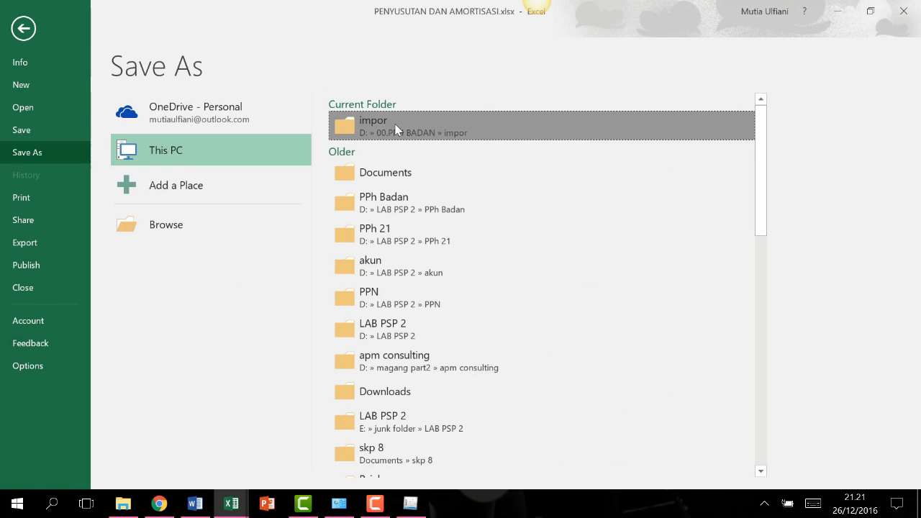
left_click(370, 128)
left_click(220, 132)
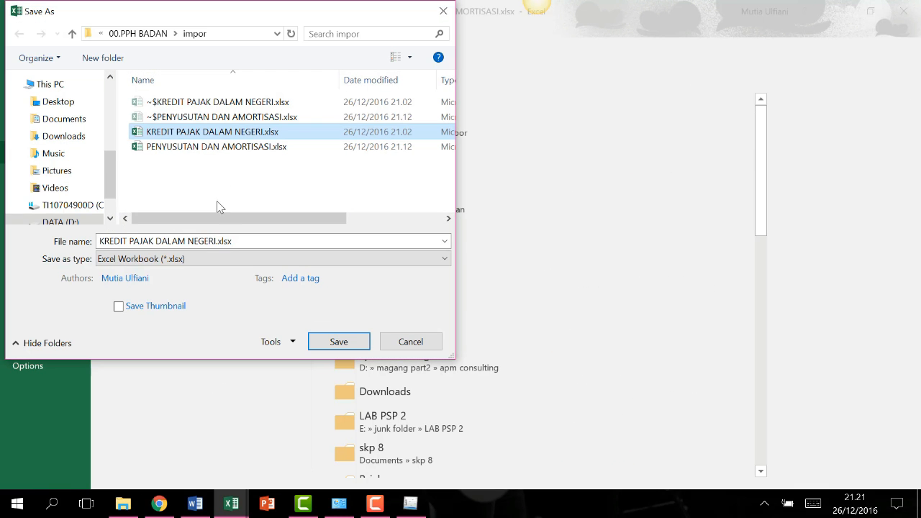
left_click(215, 258)
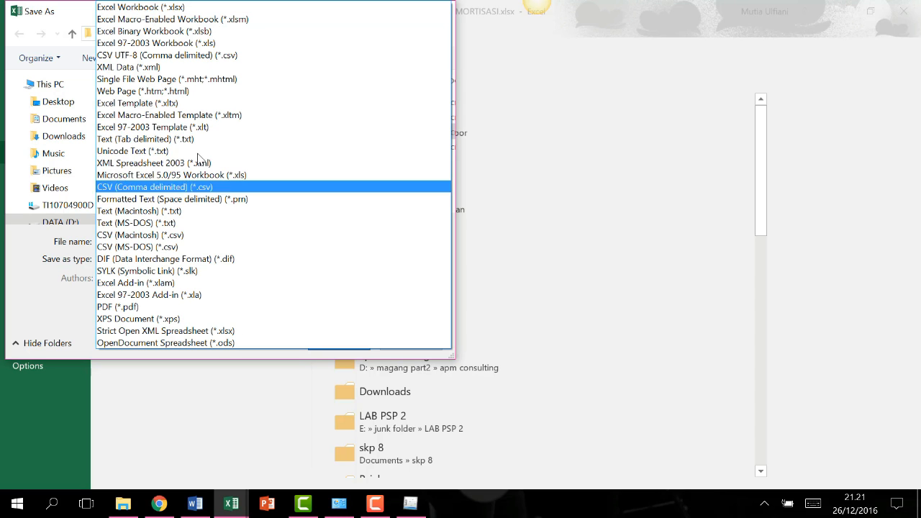
left_click(196, 189)
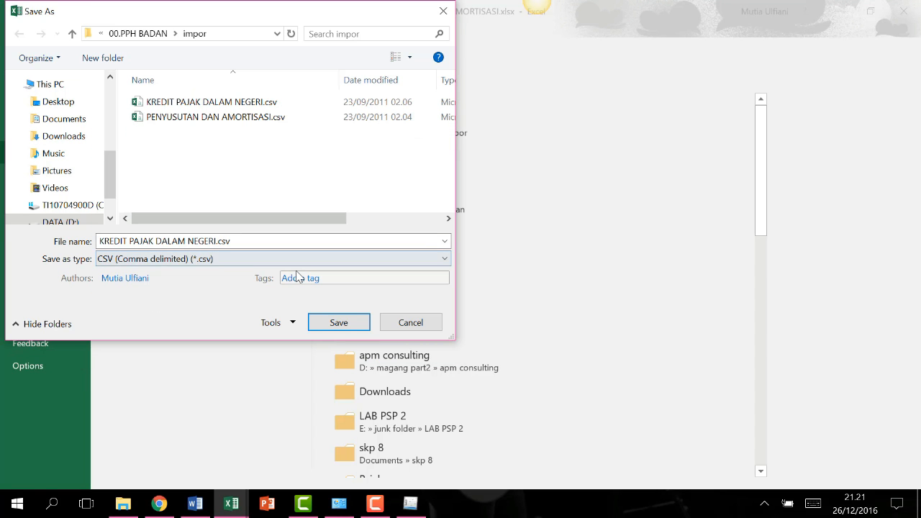
left_click(209, 240)
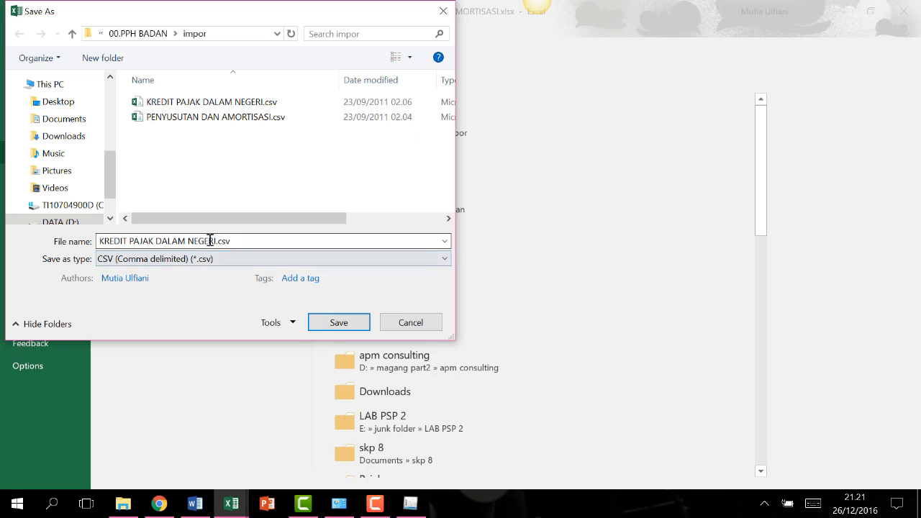
key("ctrl+a")
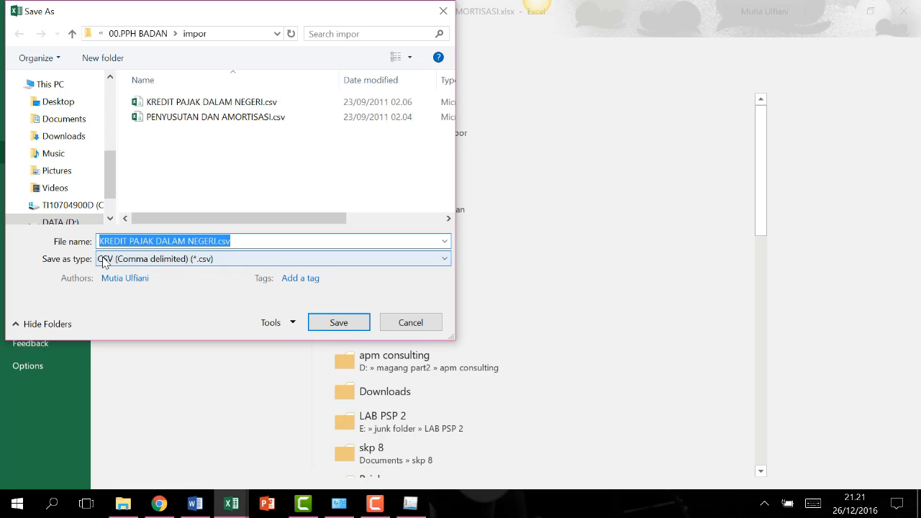
type("penyusu")
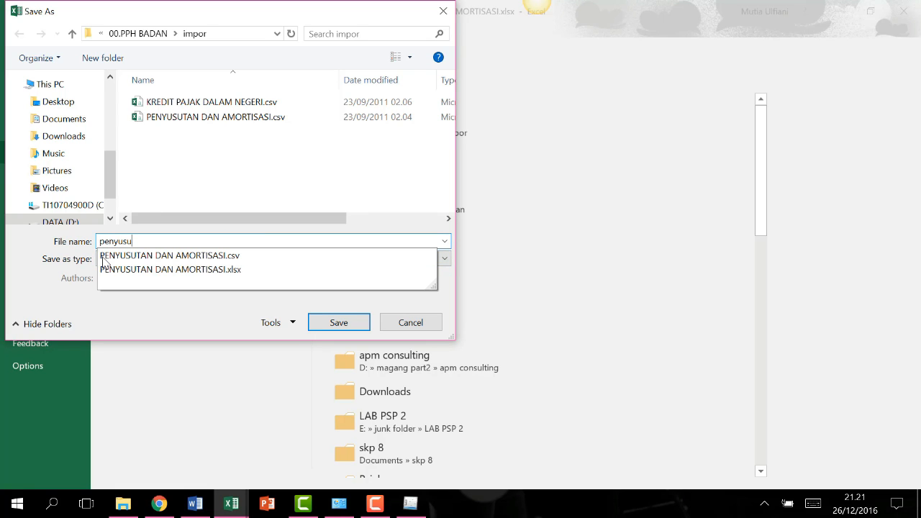
type("tan impor")
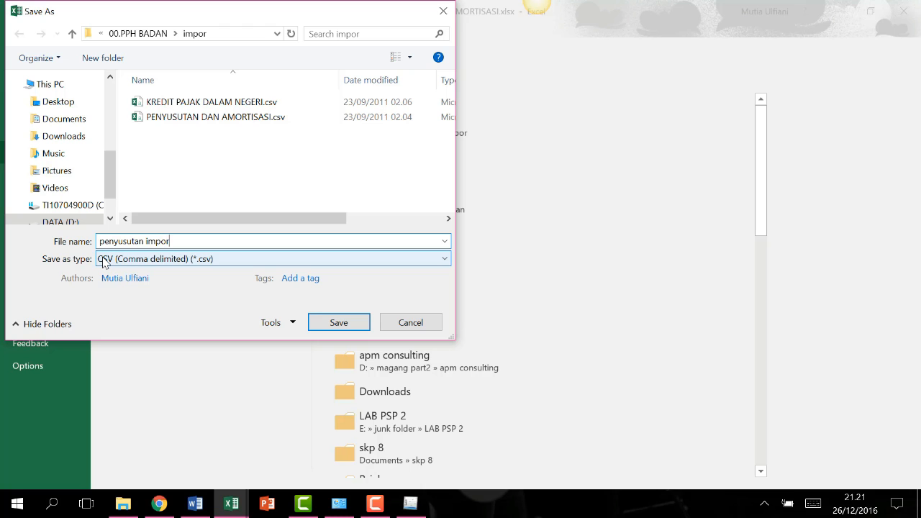
key("Return")
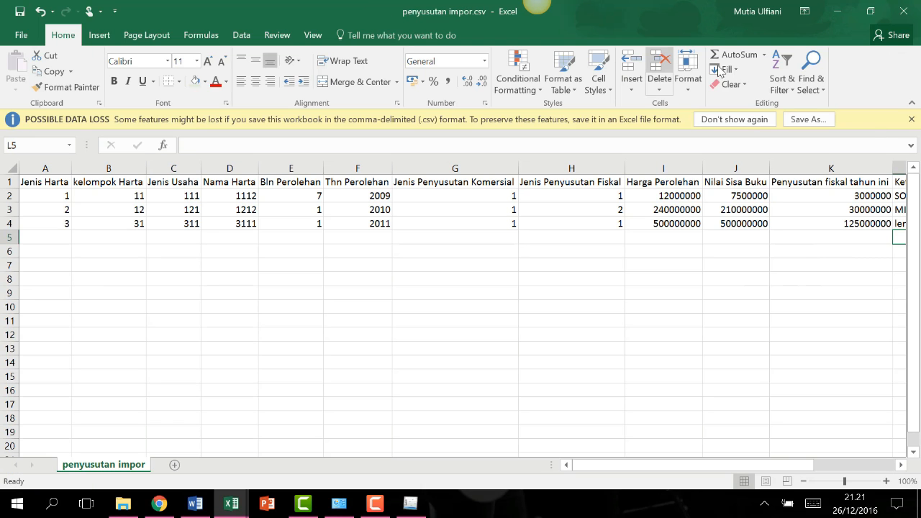
left_click(915, 6)
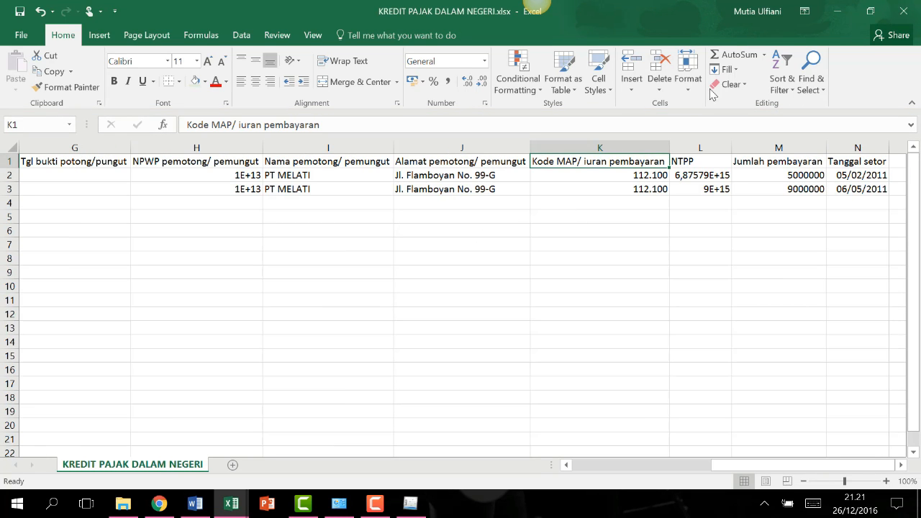
Reopen Impor Data for Penyusutan dan Amortisasi Fiskal Badan and browse for the CSV file.
left_click(836, 11)
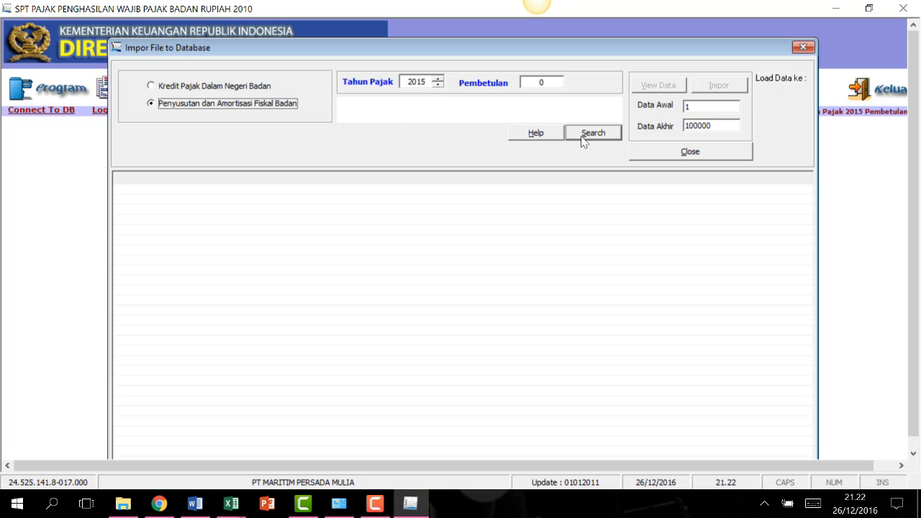
left_click(803, 48)
left_click(320, 87)
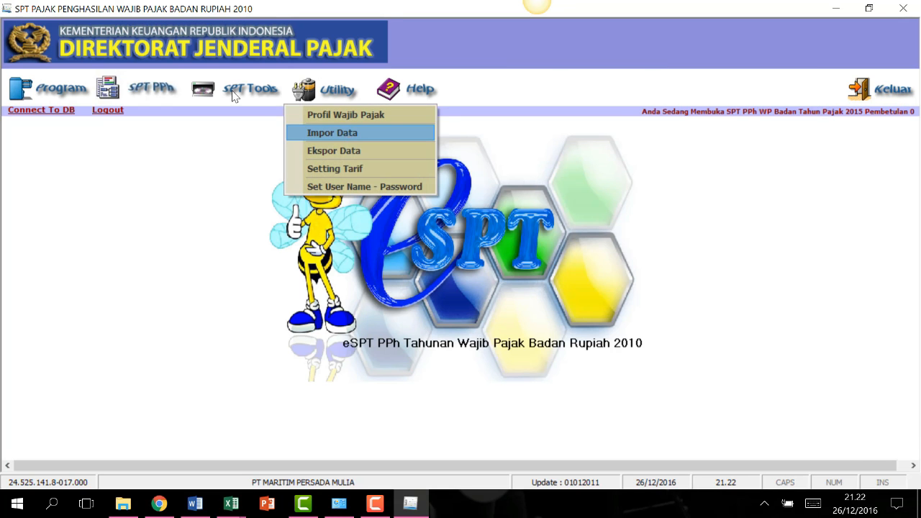
key("Return")
left_click(204, 109)
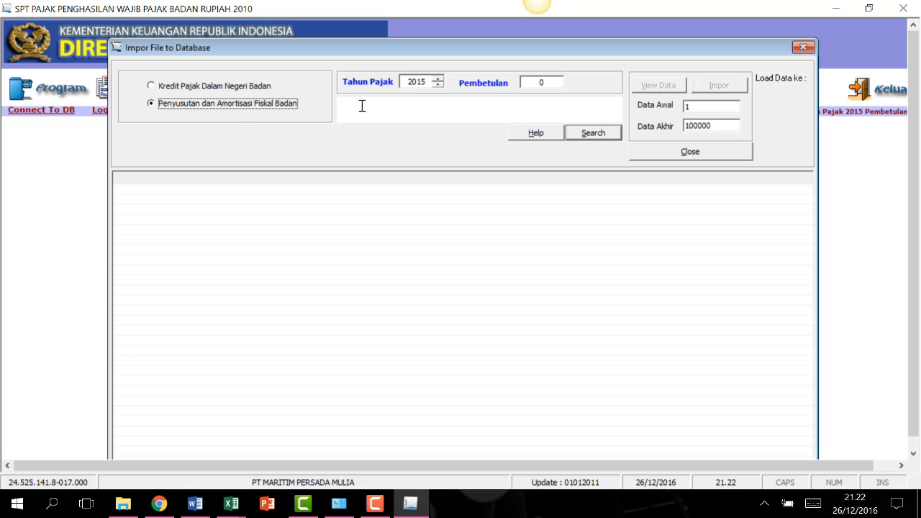
left_click(592, 134)
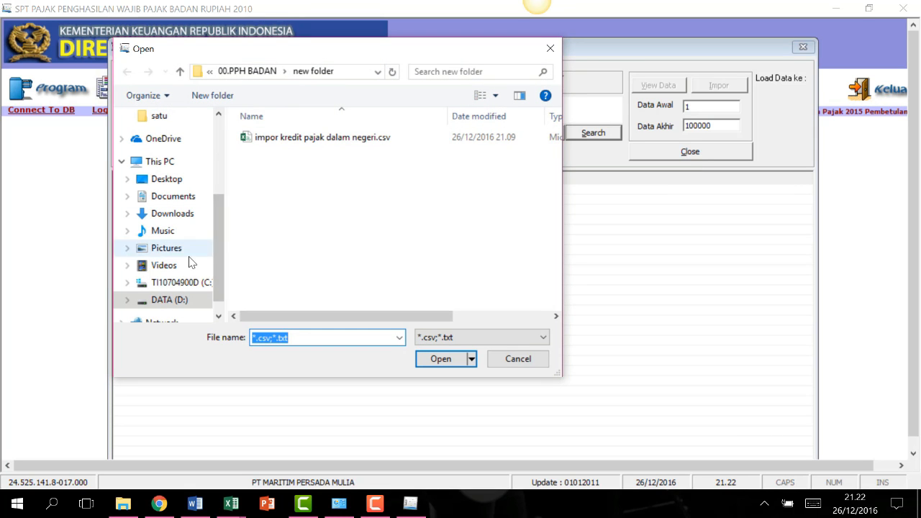
Load penyusutan impor.csv from D:\00.PPH BADAN\impor and confirm the 3 records found.
left_click(180, 301)
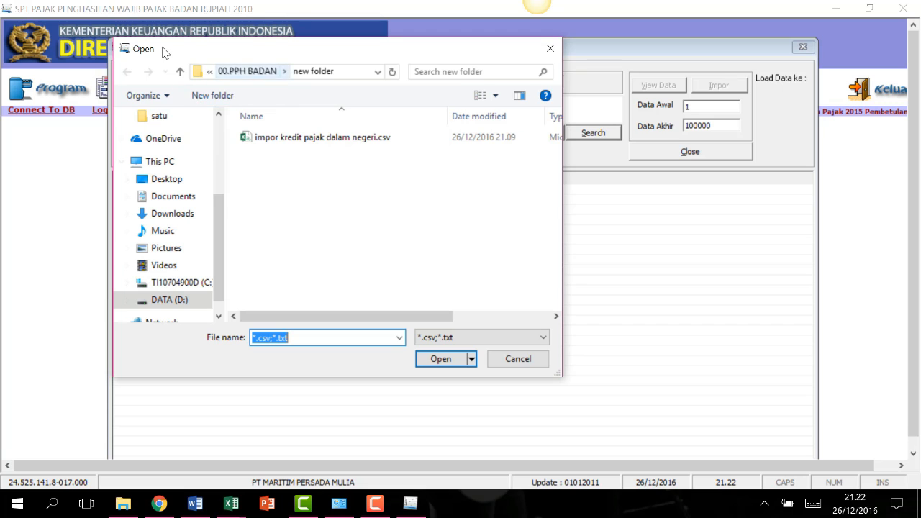
double_click(288, 167)
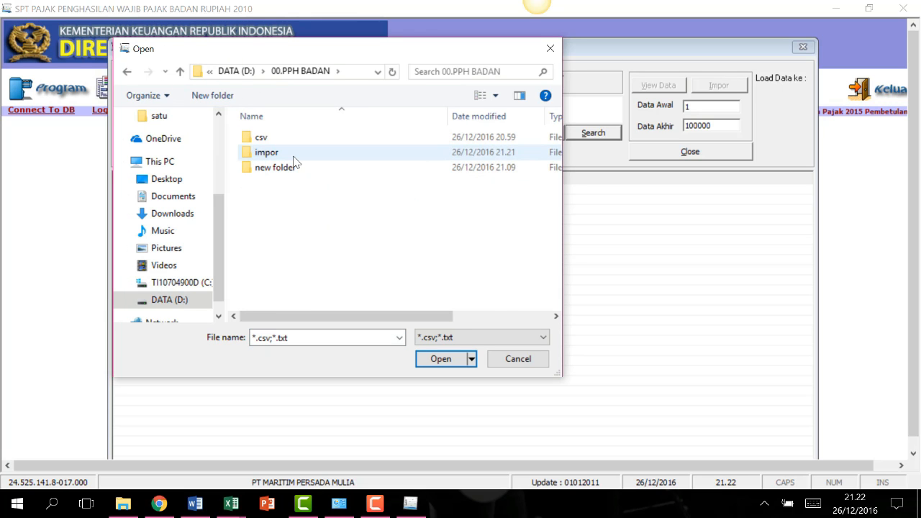
key("Return")
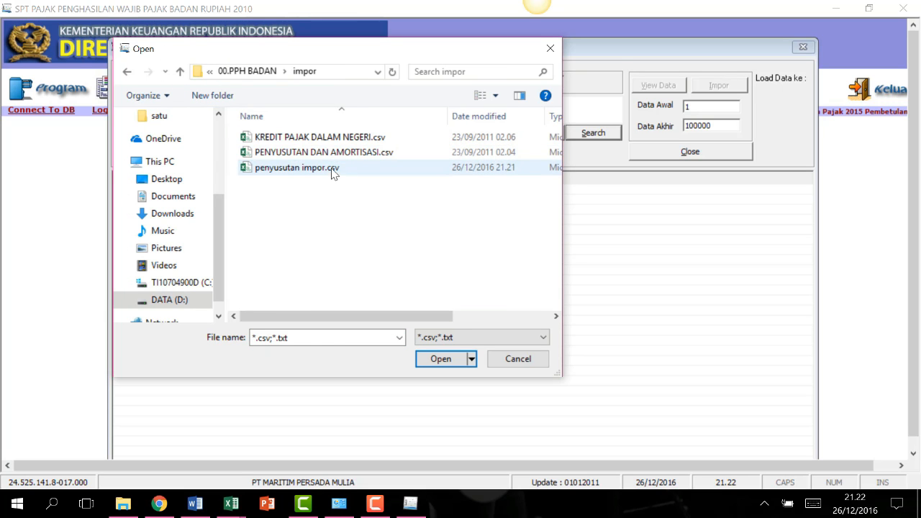
left_click(335, 169)
left_click(434, 361)
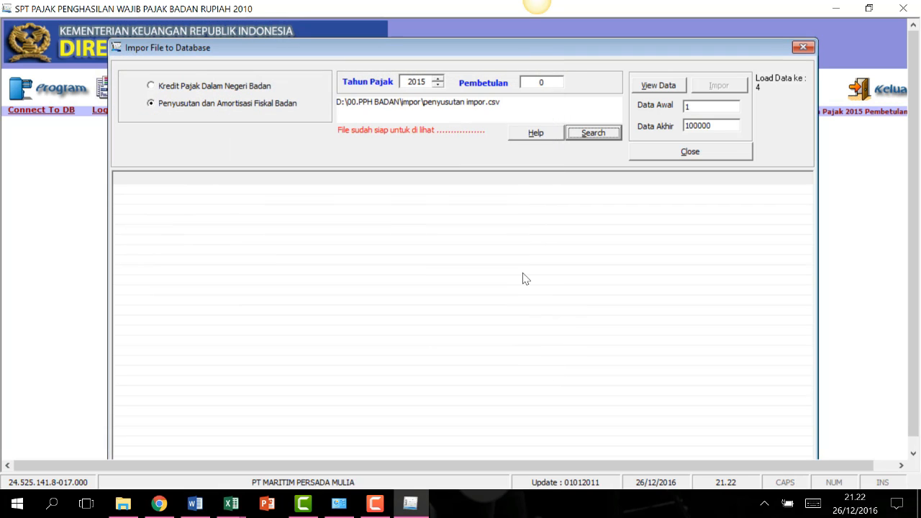
left_click(650, 87)
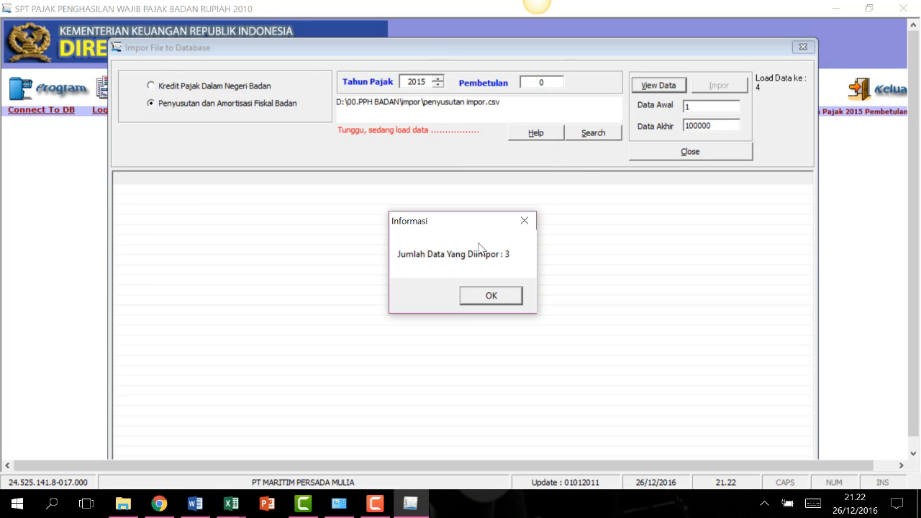
left_click(493, 299)
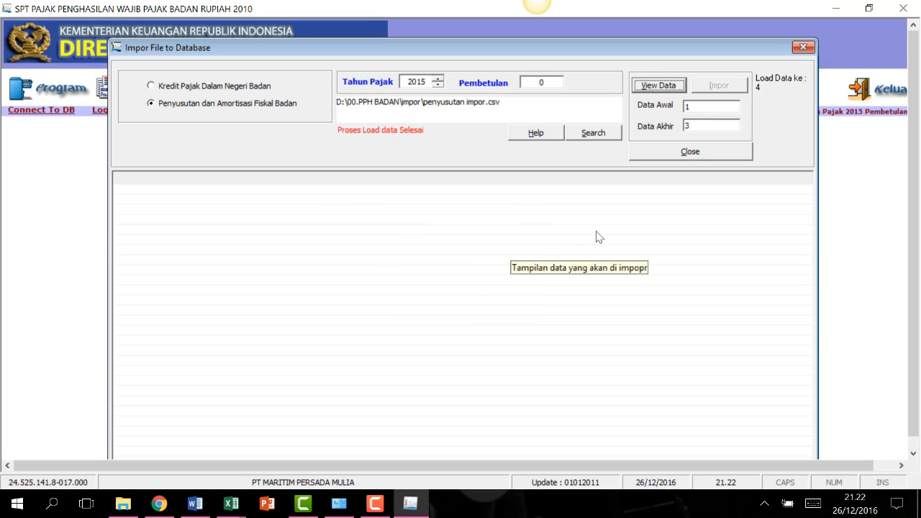
View the three loaded asset rows, then close the Impor File to Database window.
left_click(656, 86)
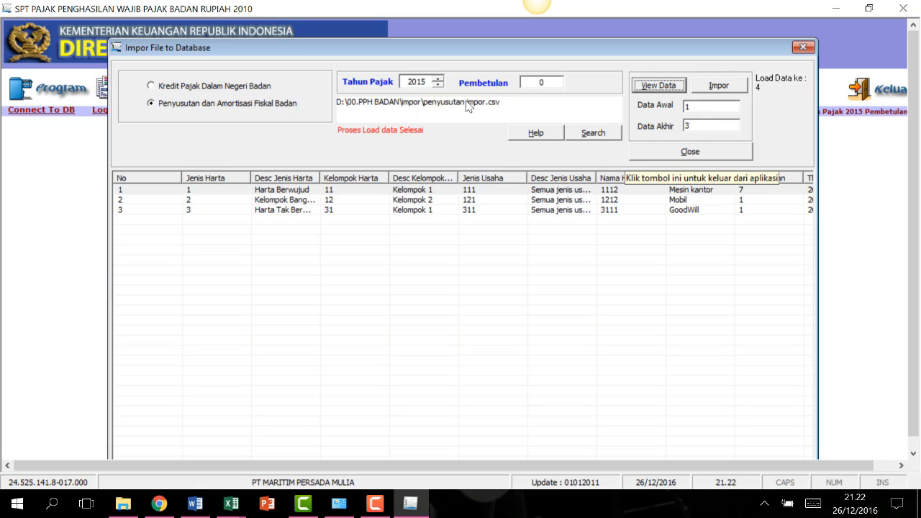
left_click(692, 151)
left_click(375, 503)
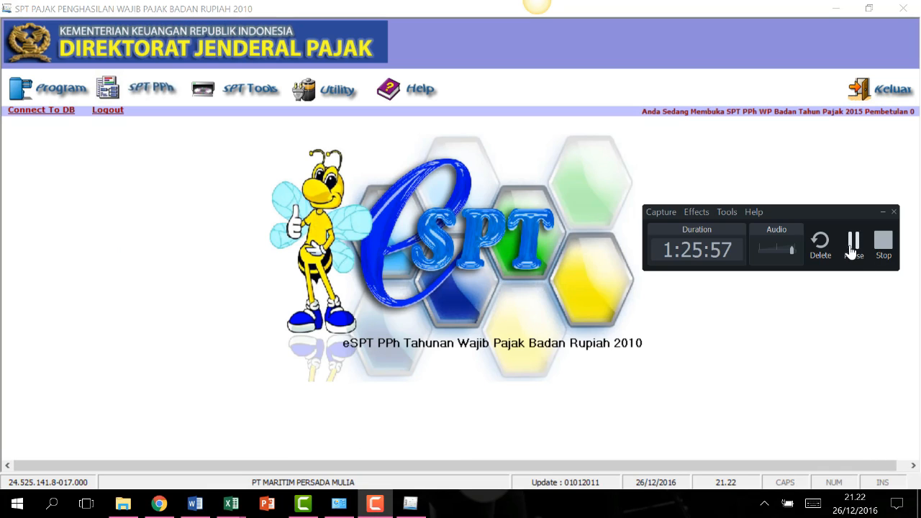
left_click(853, 245)
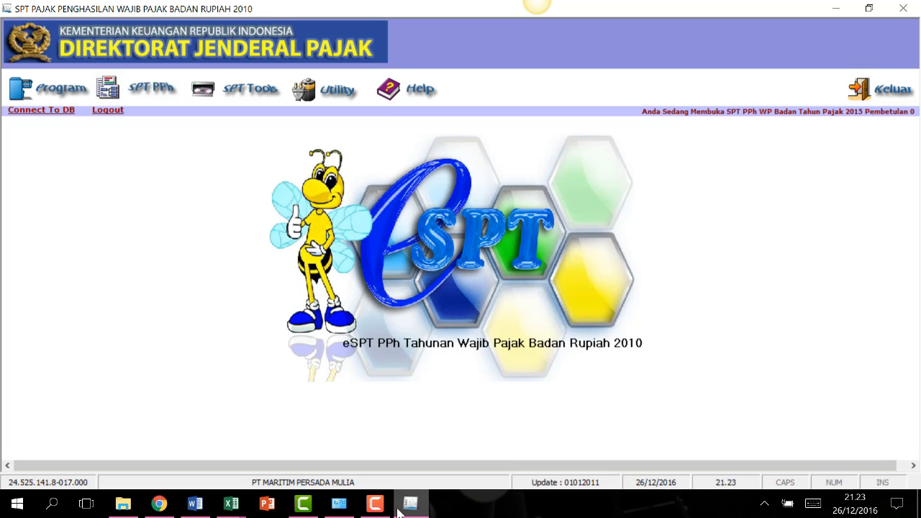
mouse_move(403, 510)
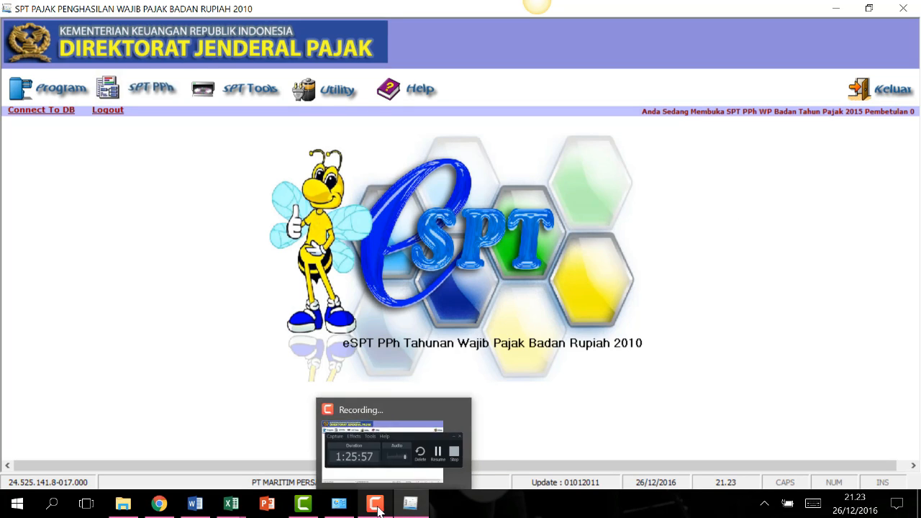
left_click(375, 504)
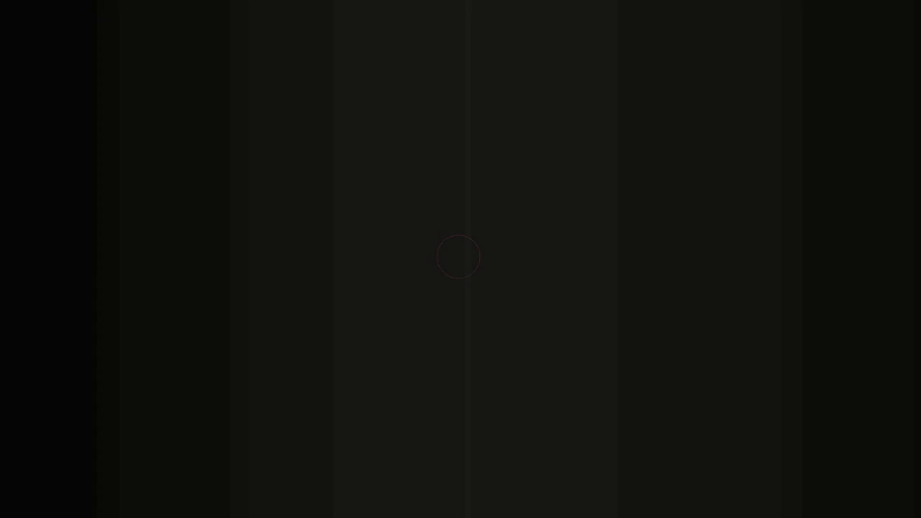